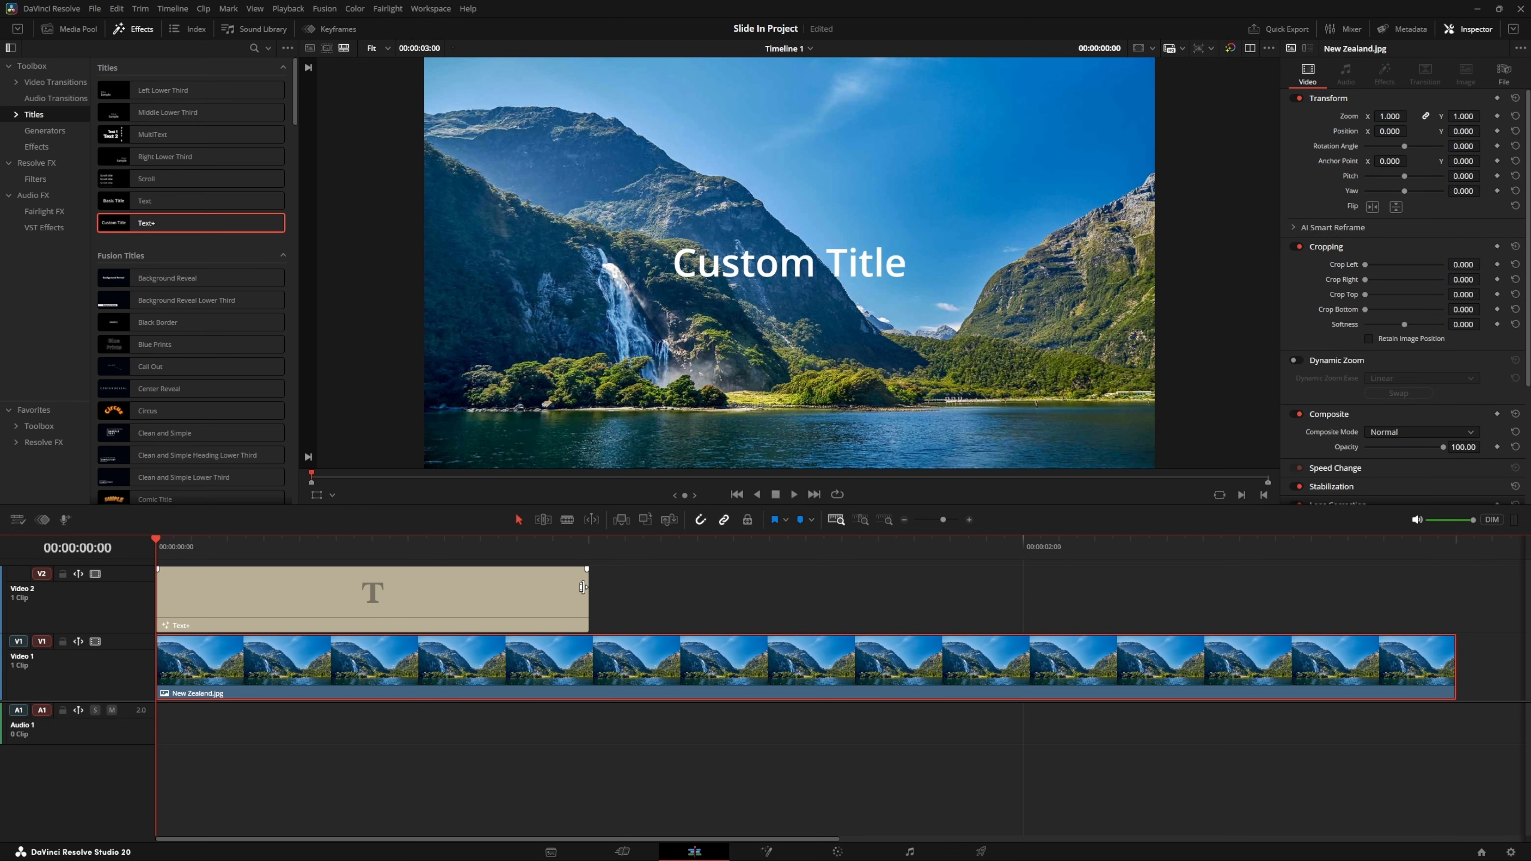
Extend the Text+ clip to the end of the New Zealand image and change its text to "New Zealand"
{"action": "left_click_drag", "start_coordinate": [582, 587], "coordinate": [1455, 569]}
{"action": "left_click", "coordinate": [1238, 594]}
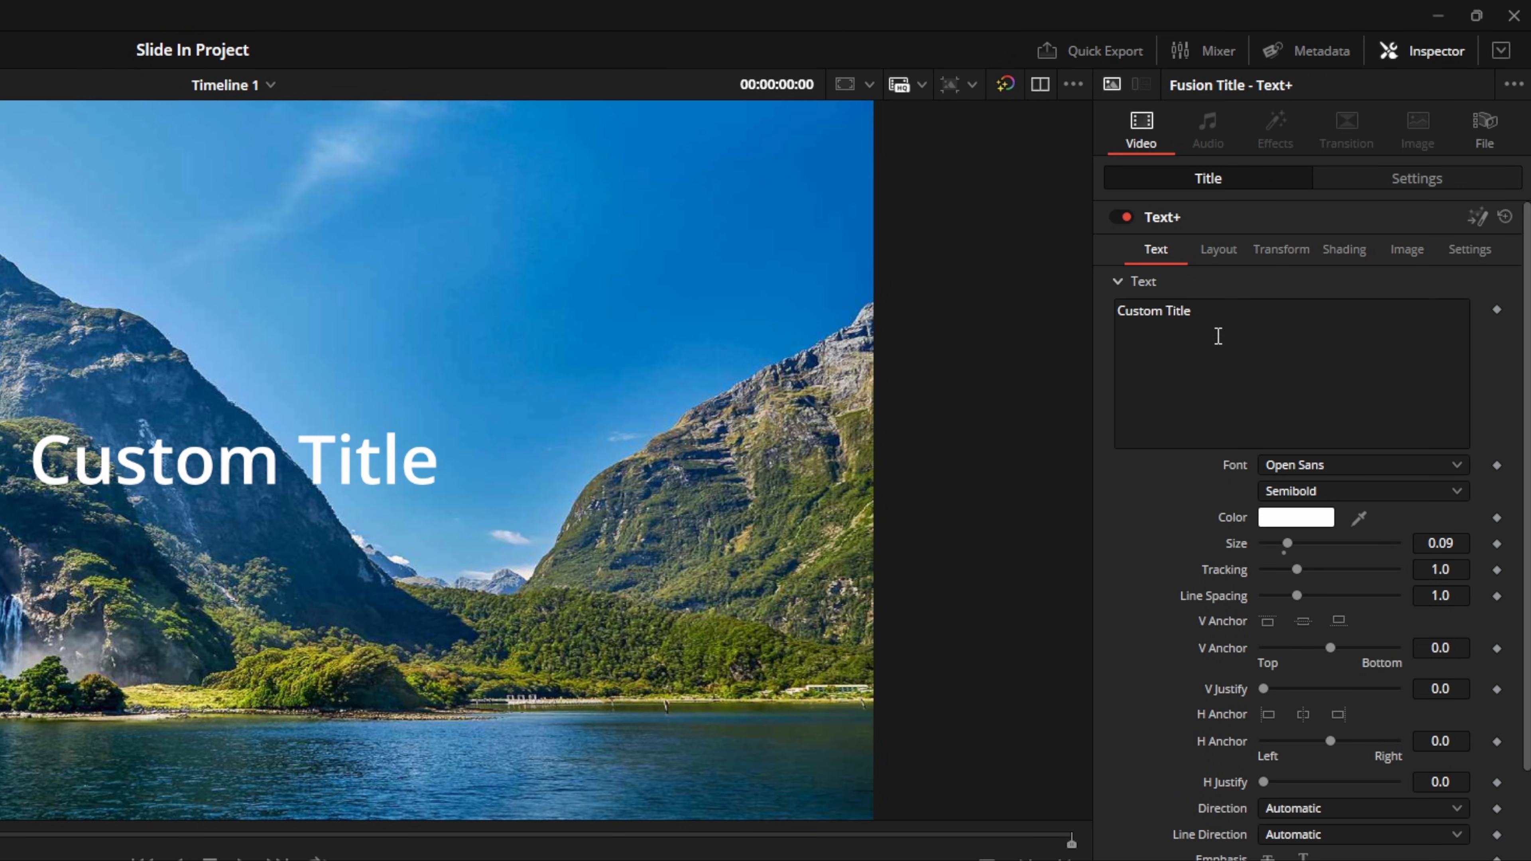
{"action": "double_click", "coordinate": [1351, 183]}
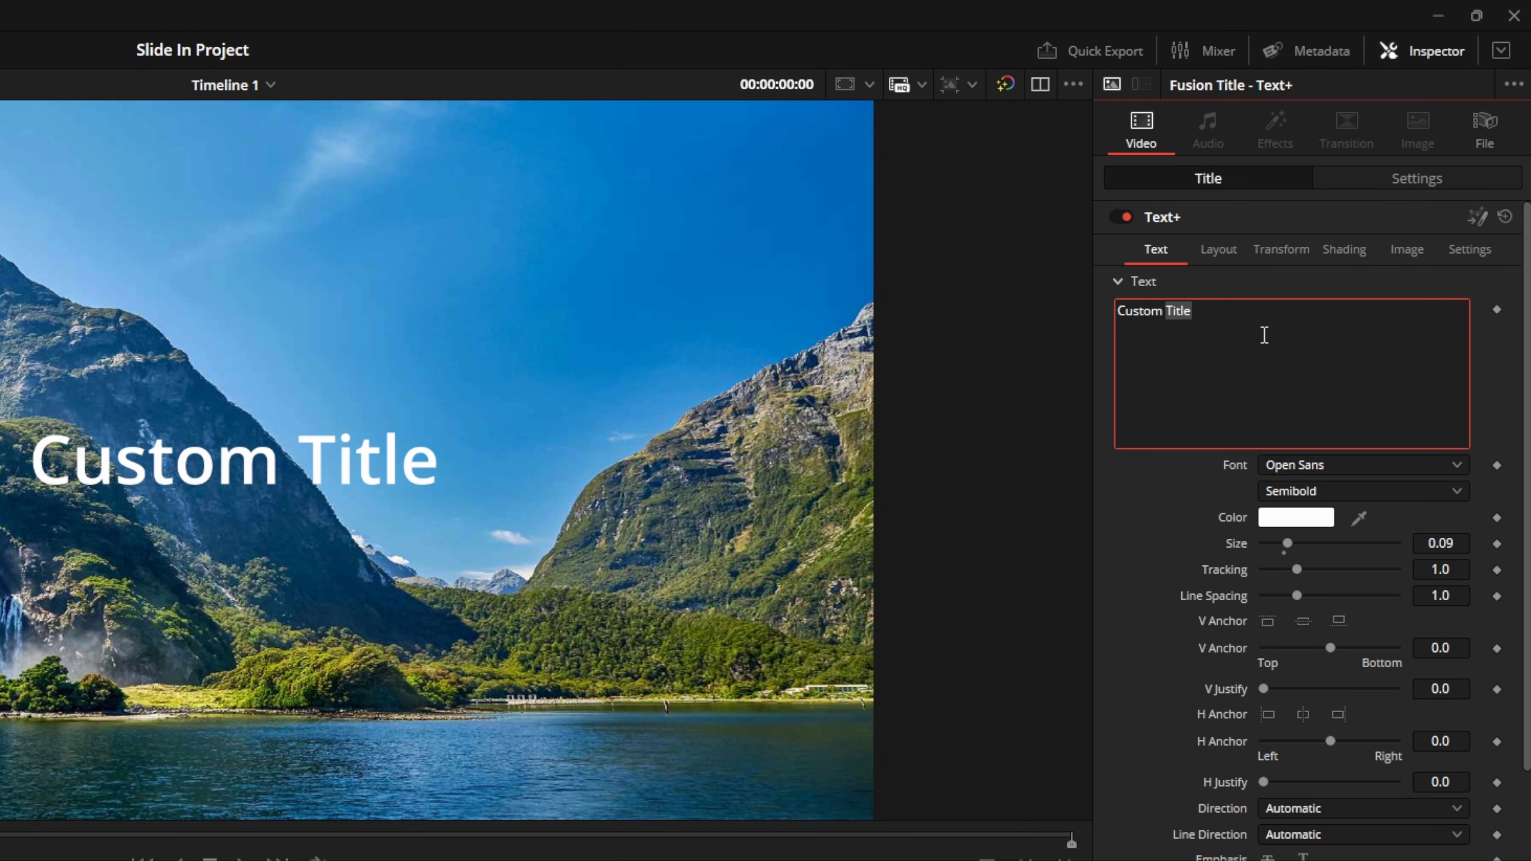
{"action": "triple_click", "coordinate": [1158, 320]}
{"action": "type", "text": "New Zealand"}
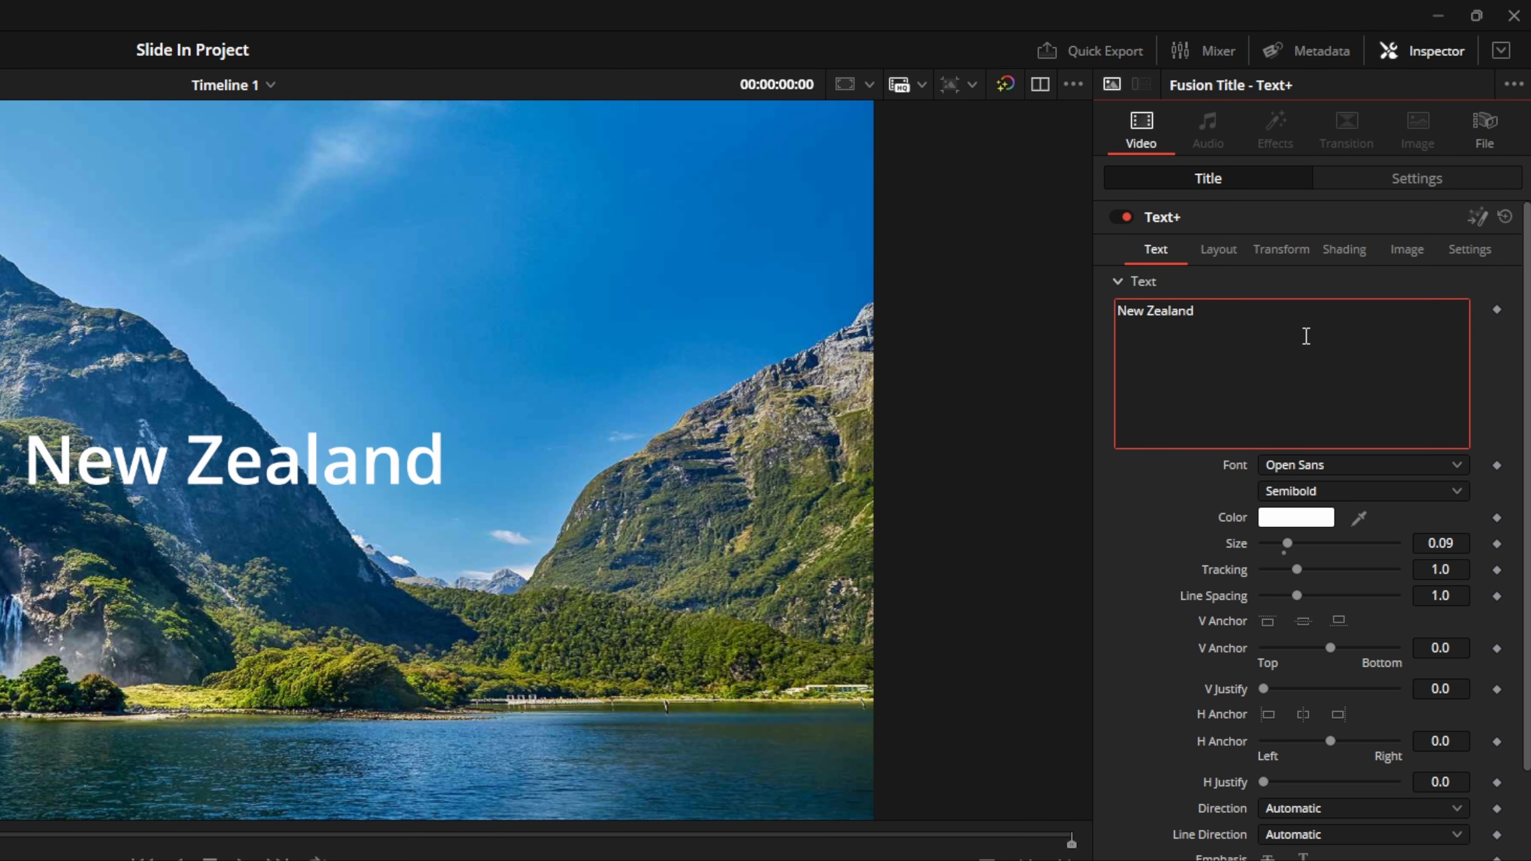
Change the "New Zealand" title's text color to bright green
{"action": "left_click", "coordinate": [1291, 520]}
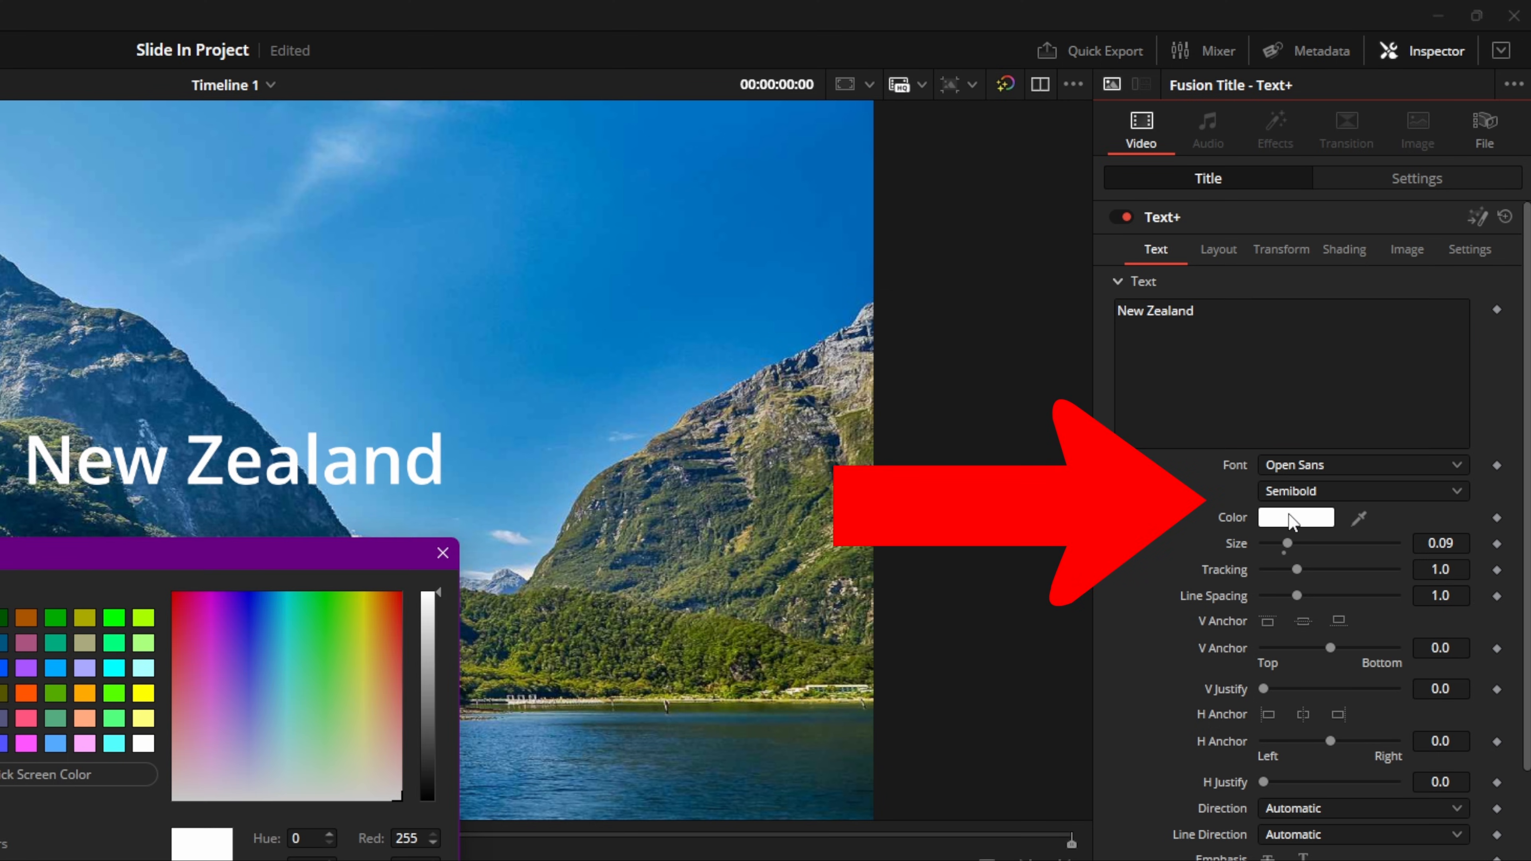
{"action": "left_click", "coordinate": [114, 618]}
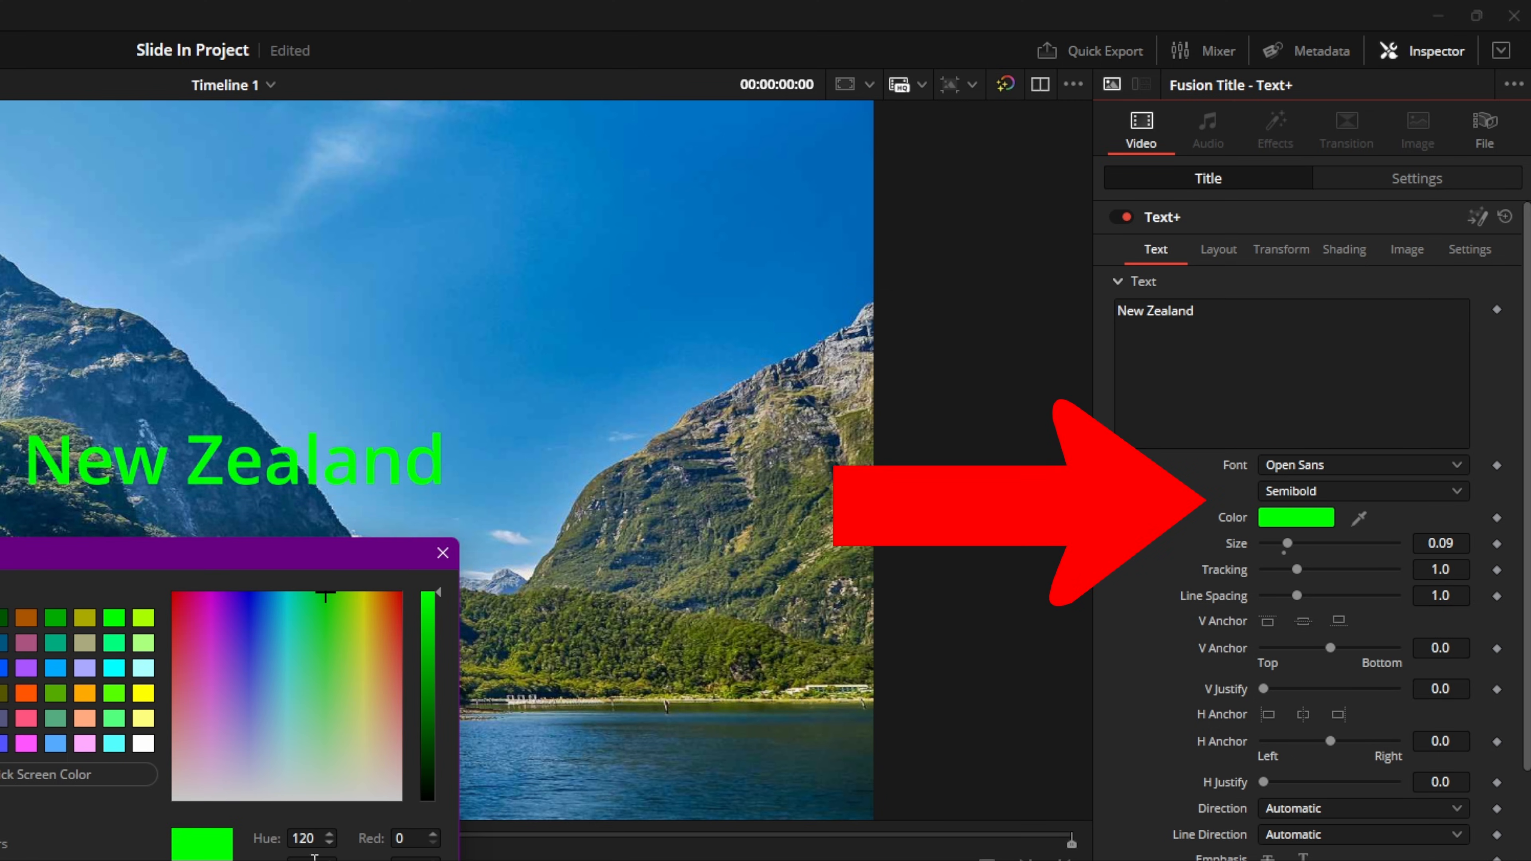
{"action": "key", "text": "Return"}
Enable the title's outline in shading element 2 and set its color to black
{"action": "left_click", "coordinate": [1343, 249]}
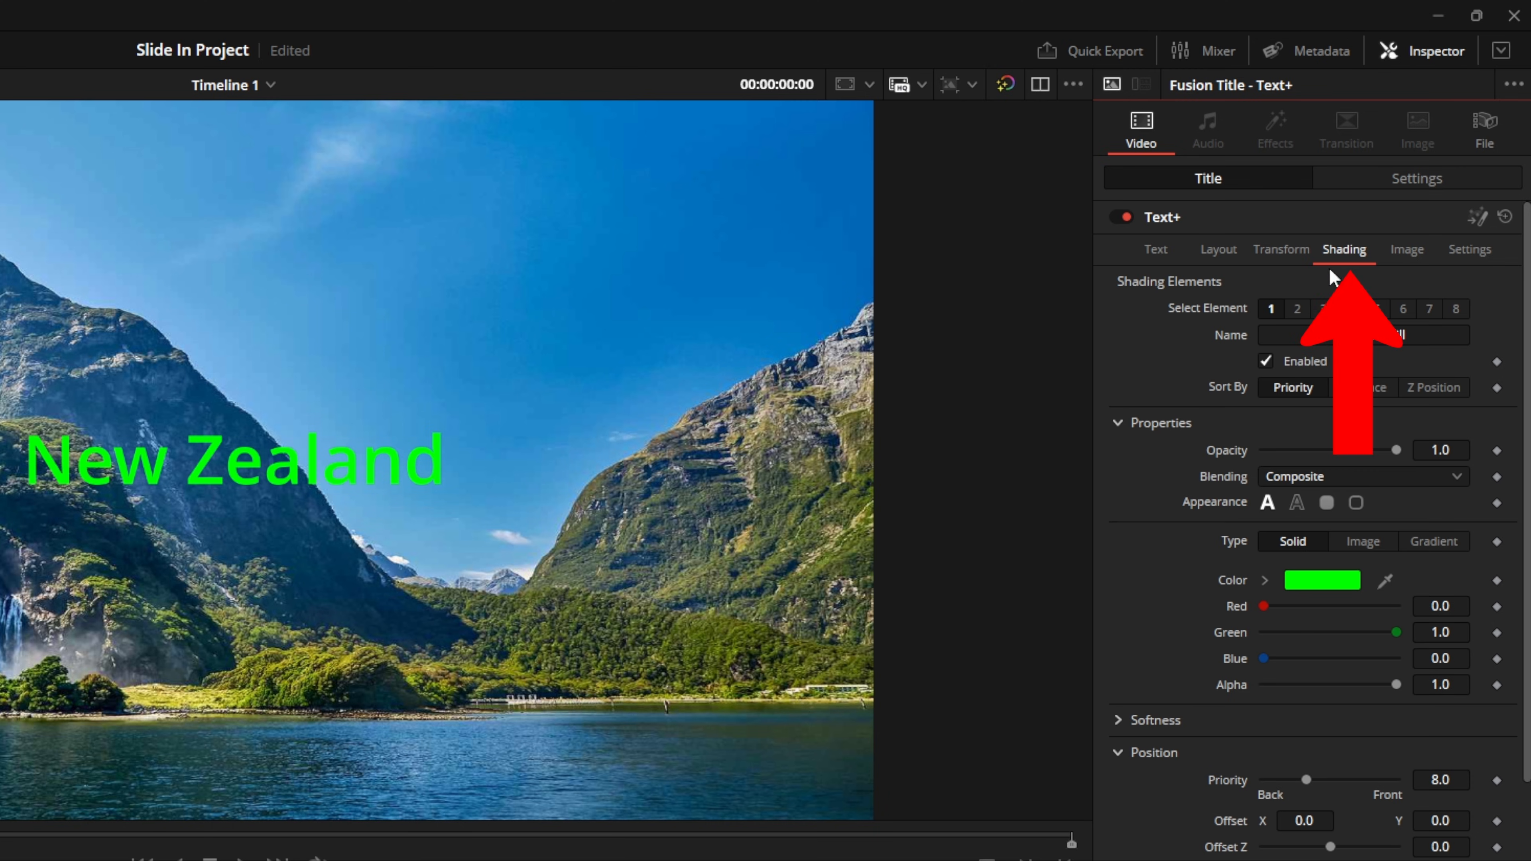
{"action": "left_click", "coordinate": [1297, 309]}
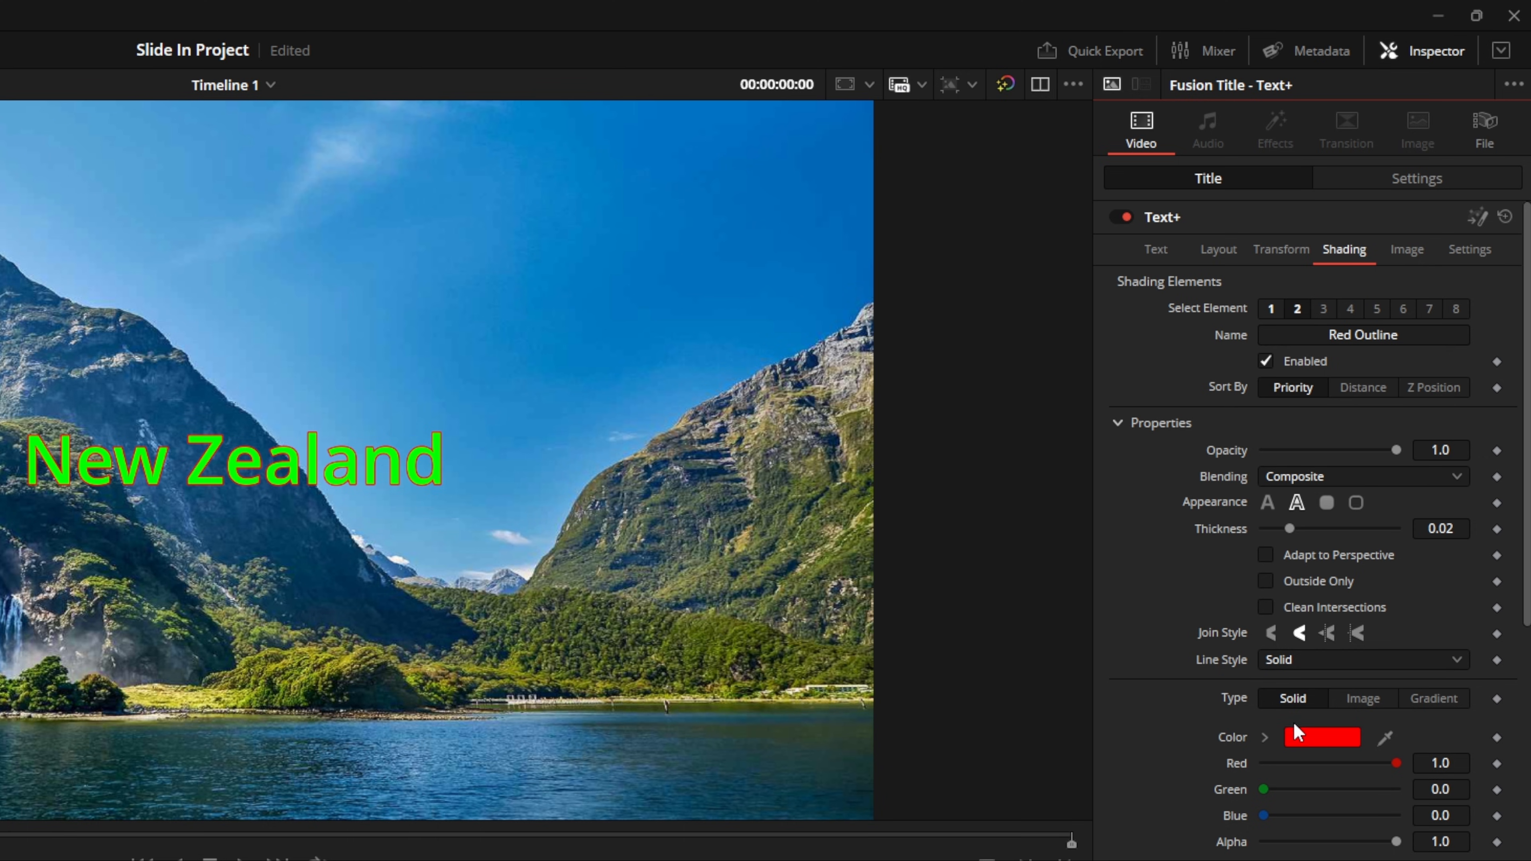
{"action": "left_click", "coordinate": [1309, 736]}
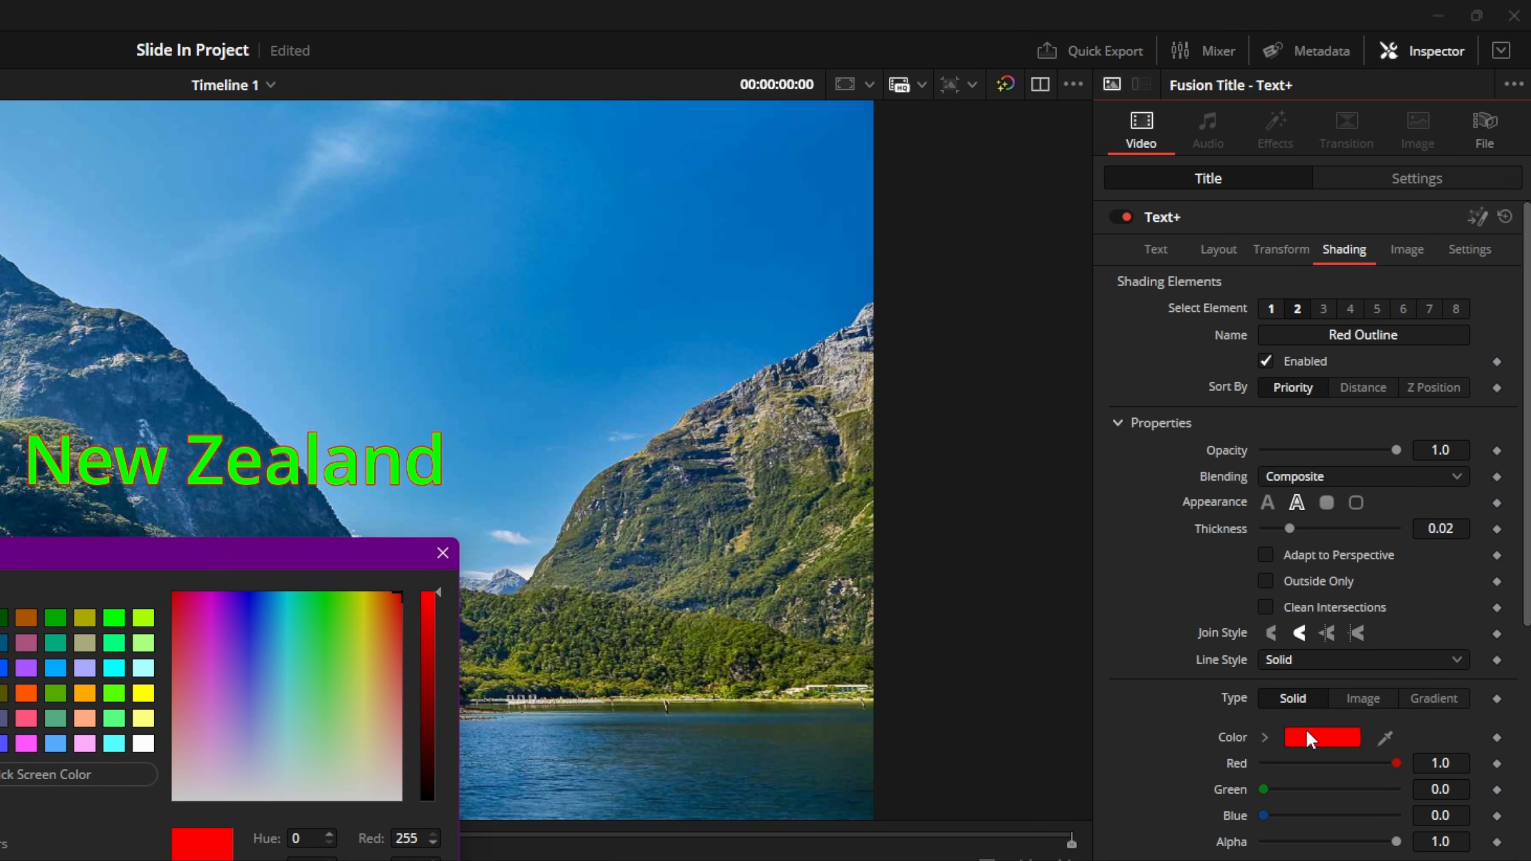
{"action": "left_click", "coordinate": [0, 618]}
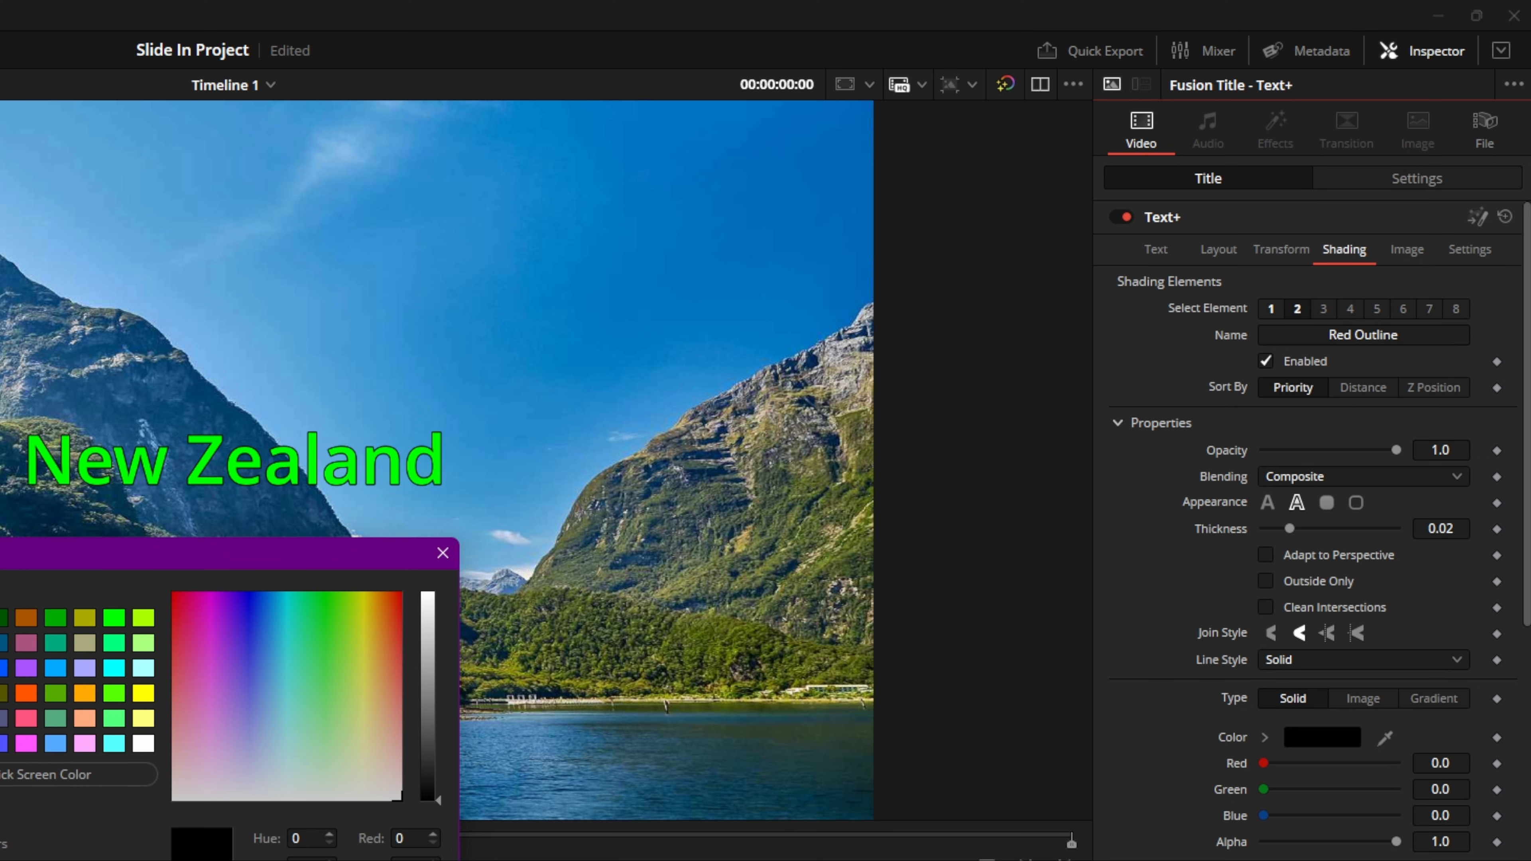
{"action": "left_click", "coordinate": [337, 860]}
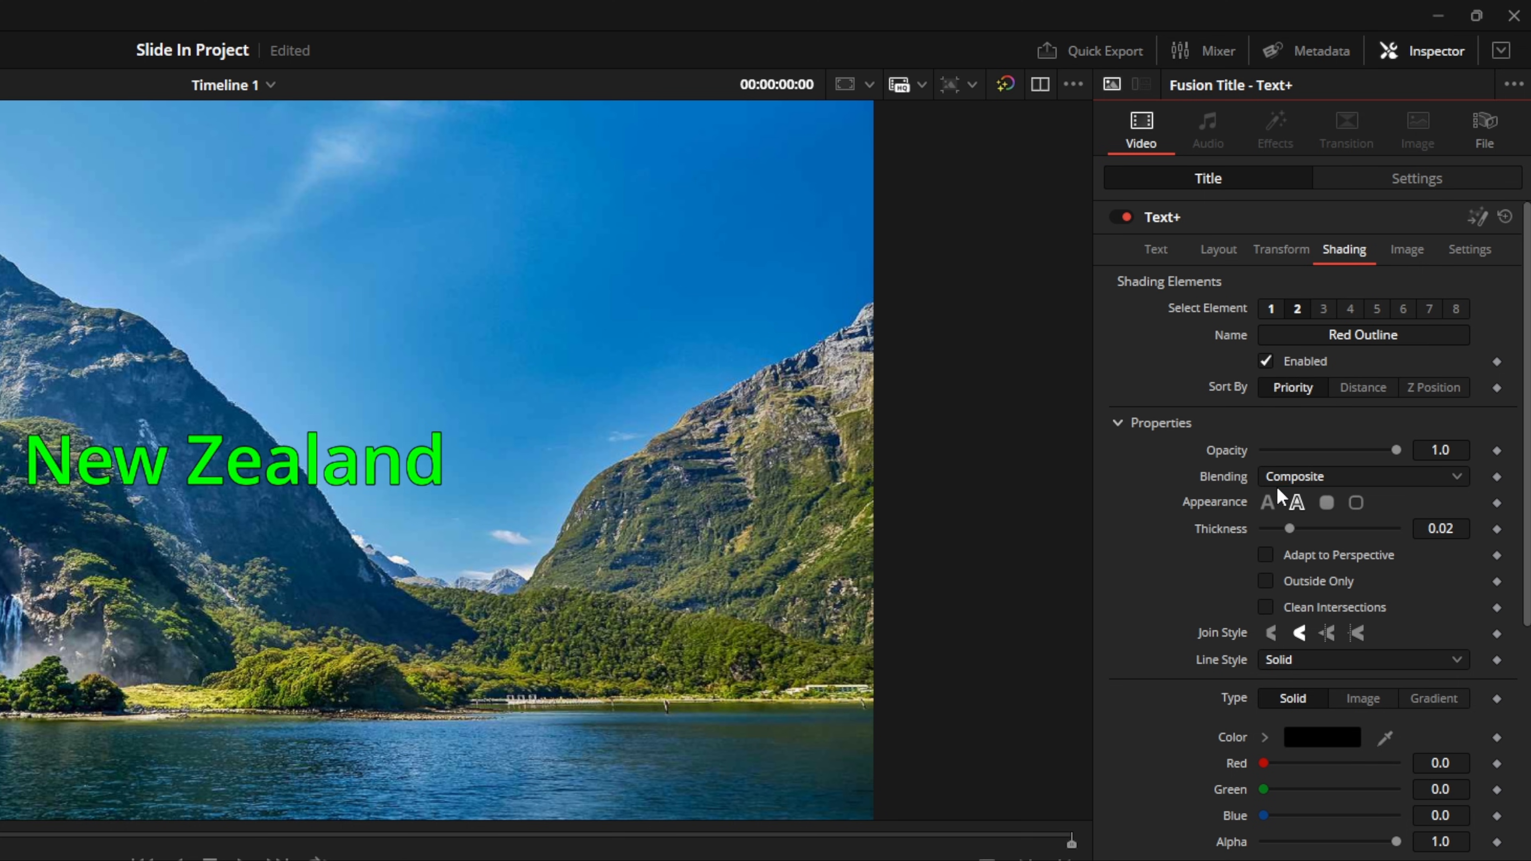
Thicken the title's black outline to about 0.0638 and enlarge the title text
{"action": "left_click_drag", "start_coordinate": [1287, 529], "coordinate": [1346, 531]}
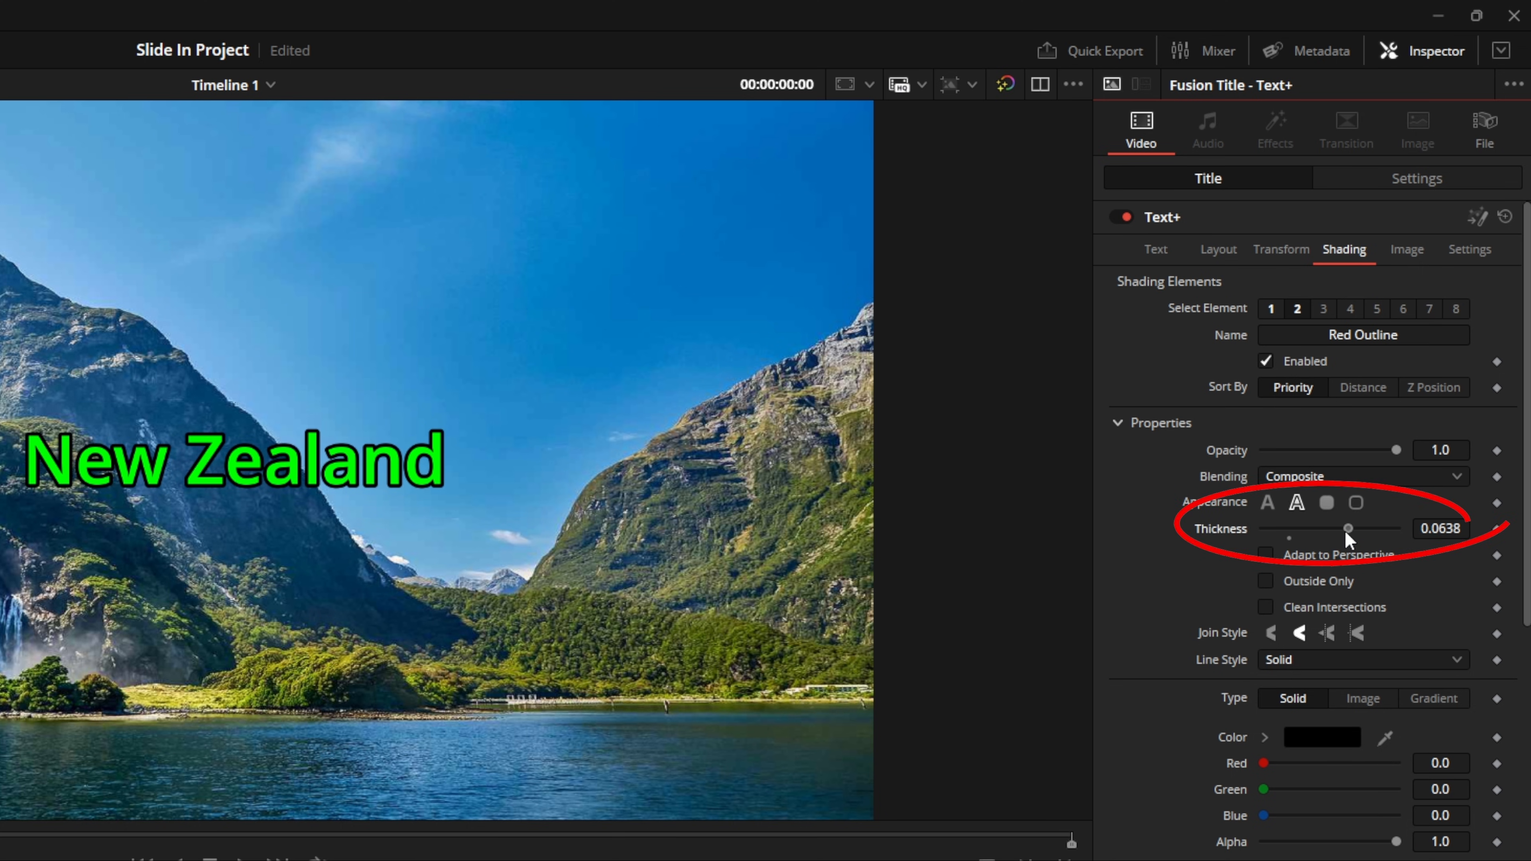
{"action": "left_click", "coordinate": [1155, 254]}
{"action": "left_click_drag", "start_coordinate": [1289, 542], "coordinate": [1323, 547]}
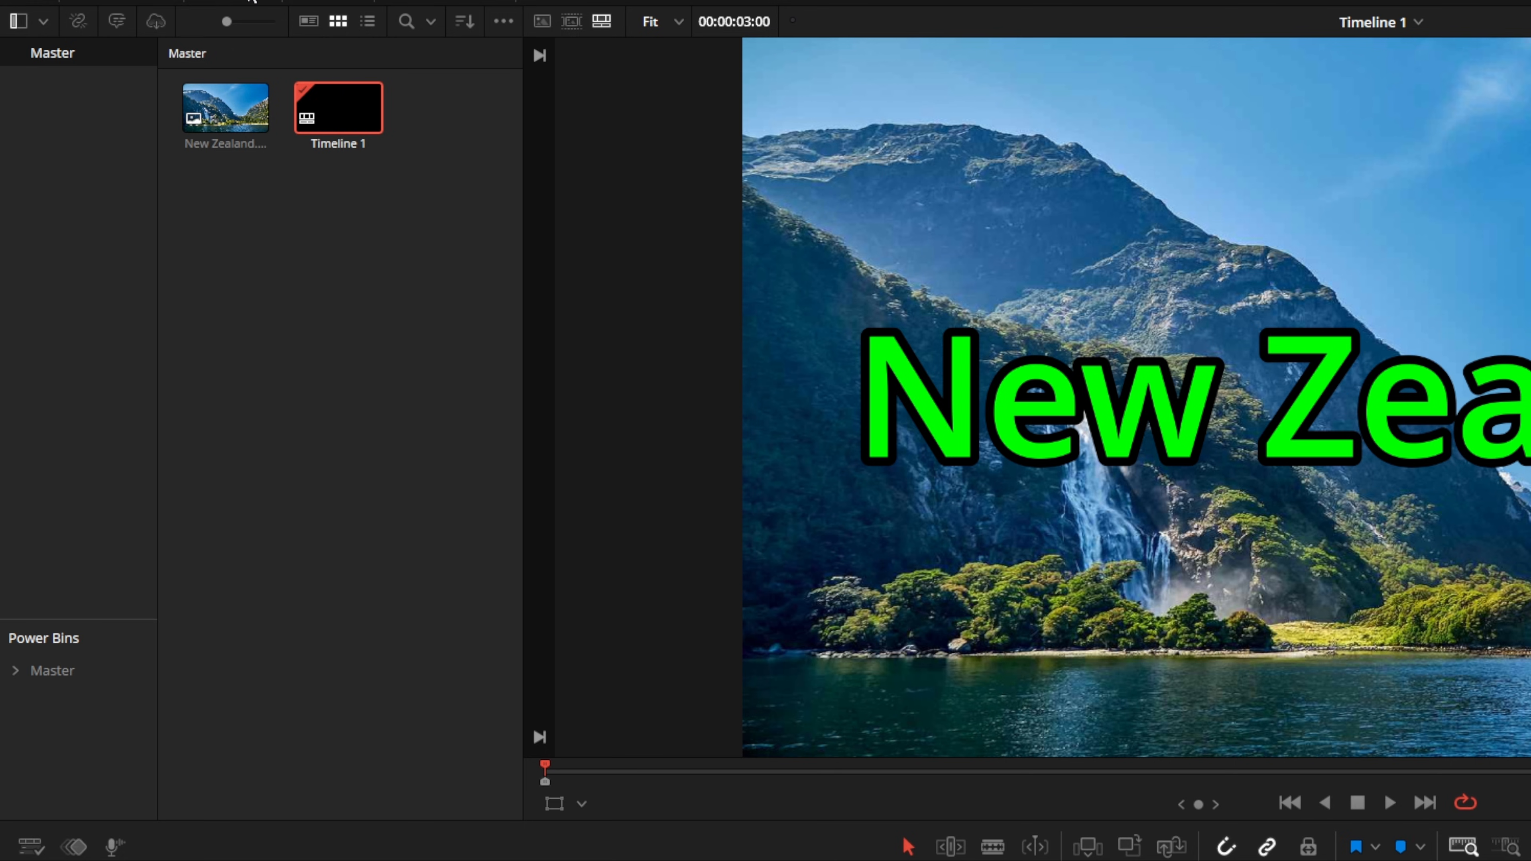
Add the Slide motion transition to both the start and the end of the title clip on Video 2
{"action": "left_click", "coordinate": [252, 2]}
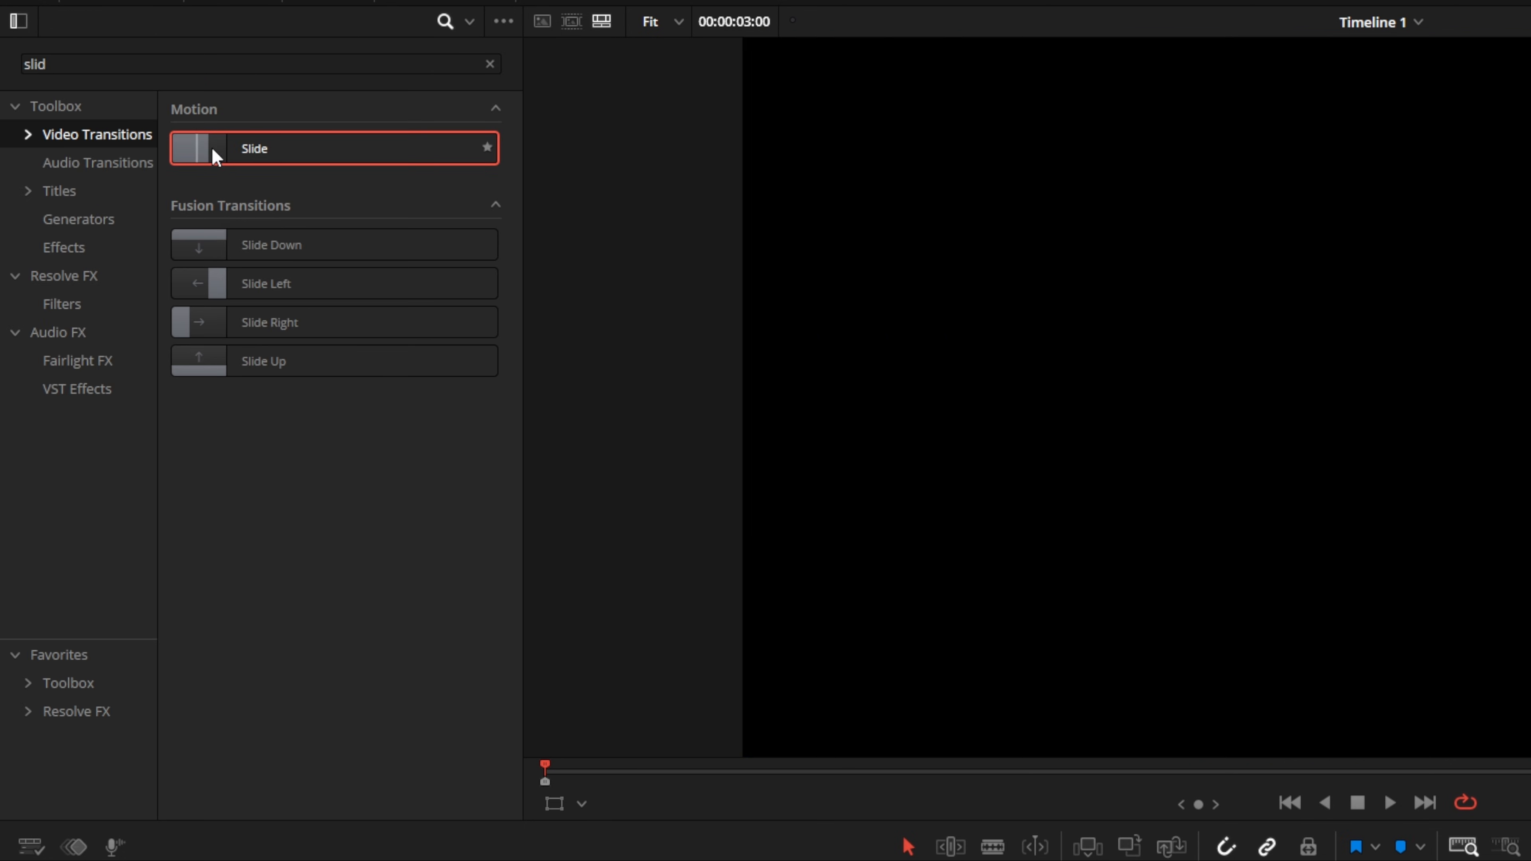
{"action": "left_click_drag", "start_coordinate": [294, 147], "coordinate": [525, 860]}
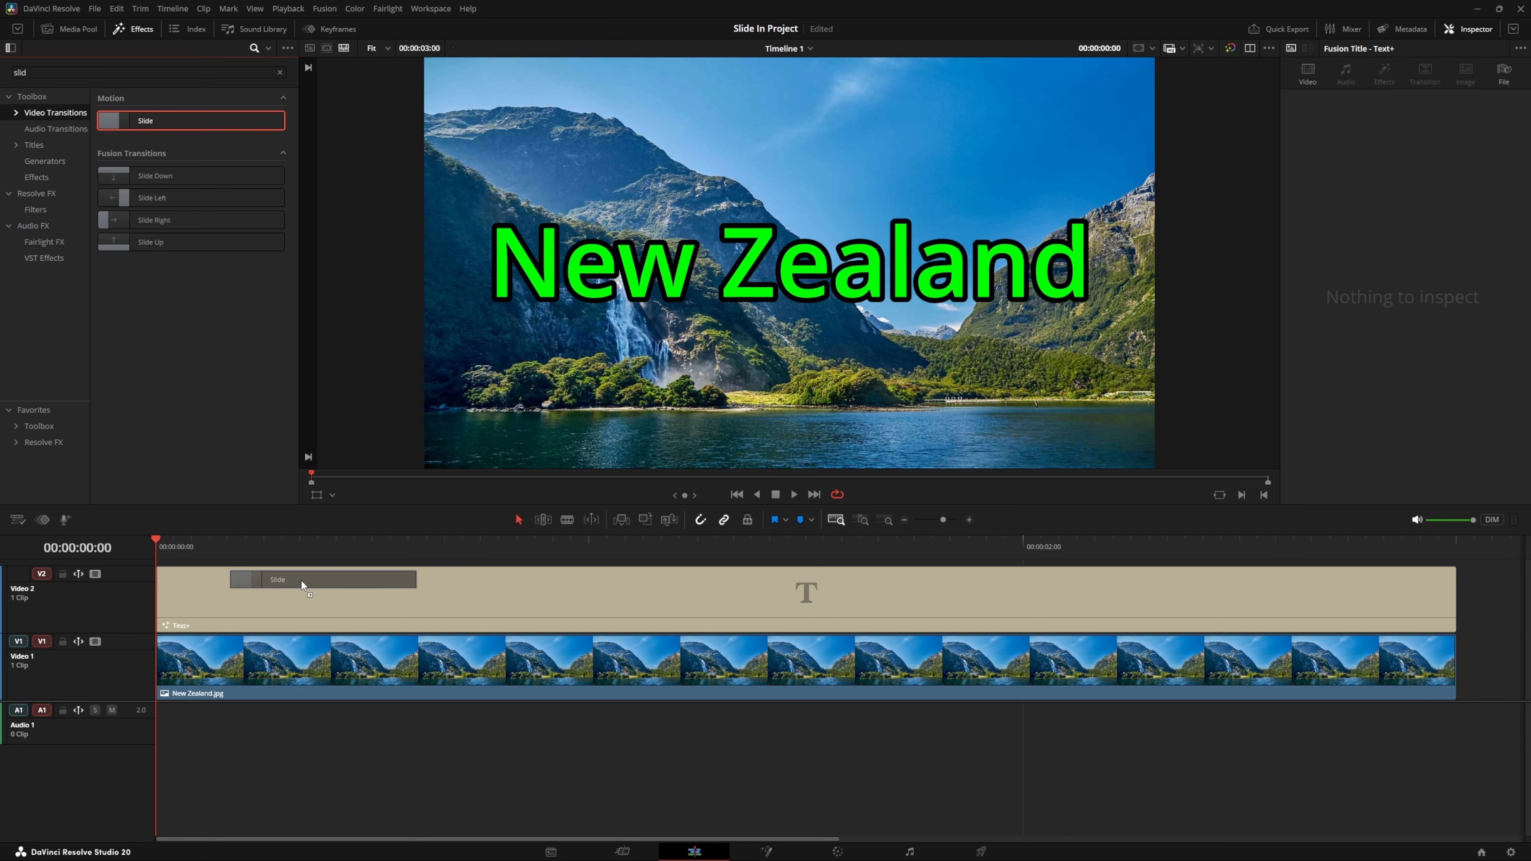
{"action": "left_click_drag", "start_coordinate": [301, 579], "coordinate": [437, 584]}
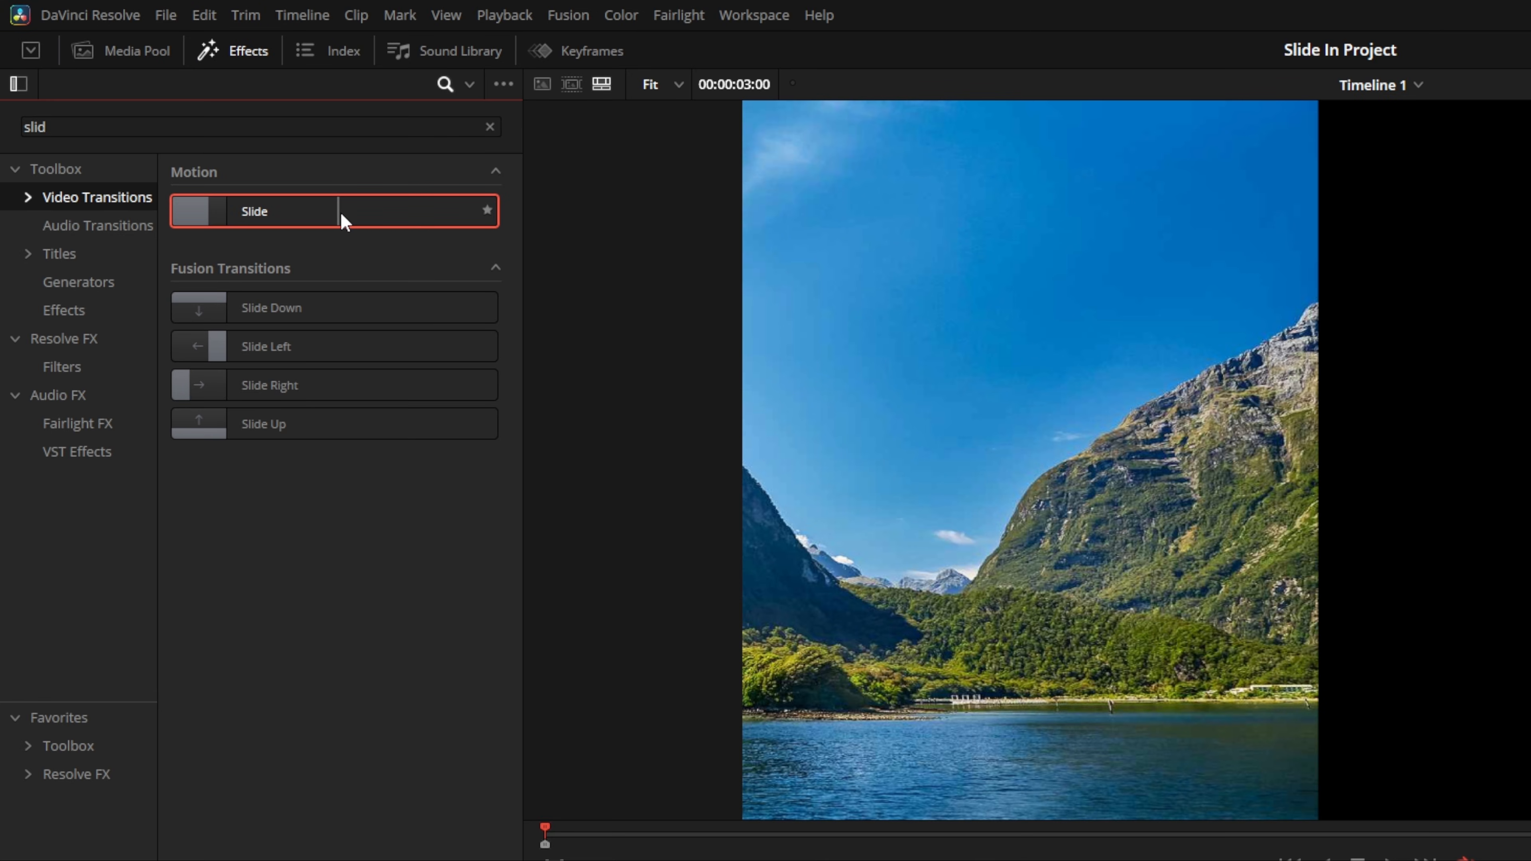
{"action": "left_click_drag", "start_coordinate": [342, 214], "coordinate": [1186, 610]}
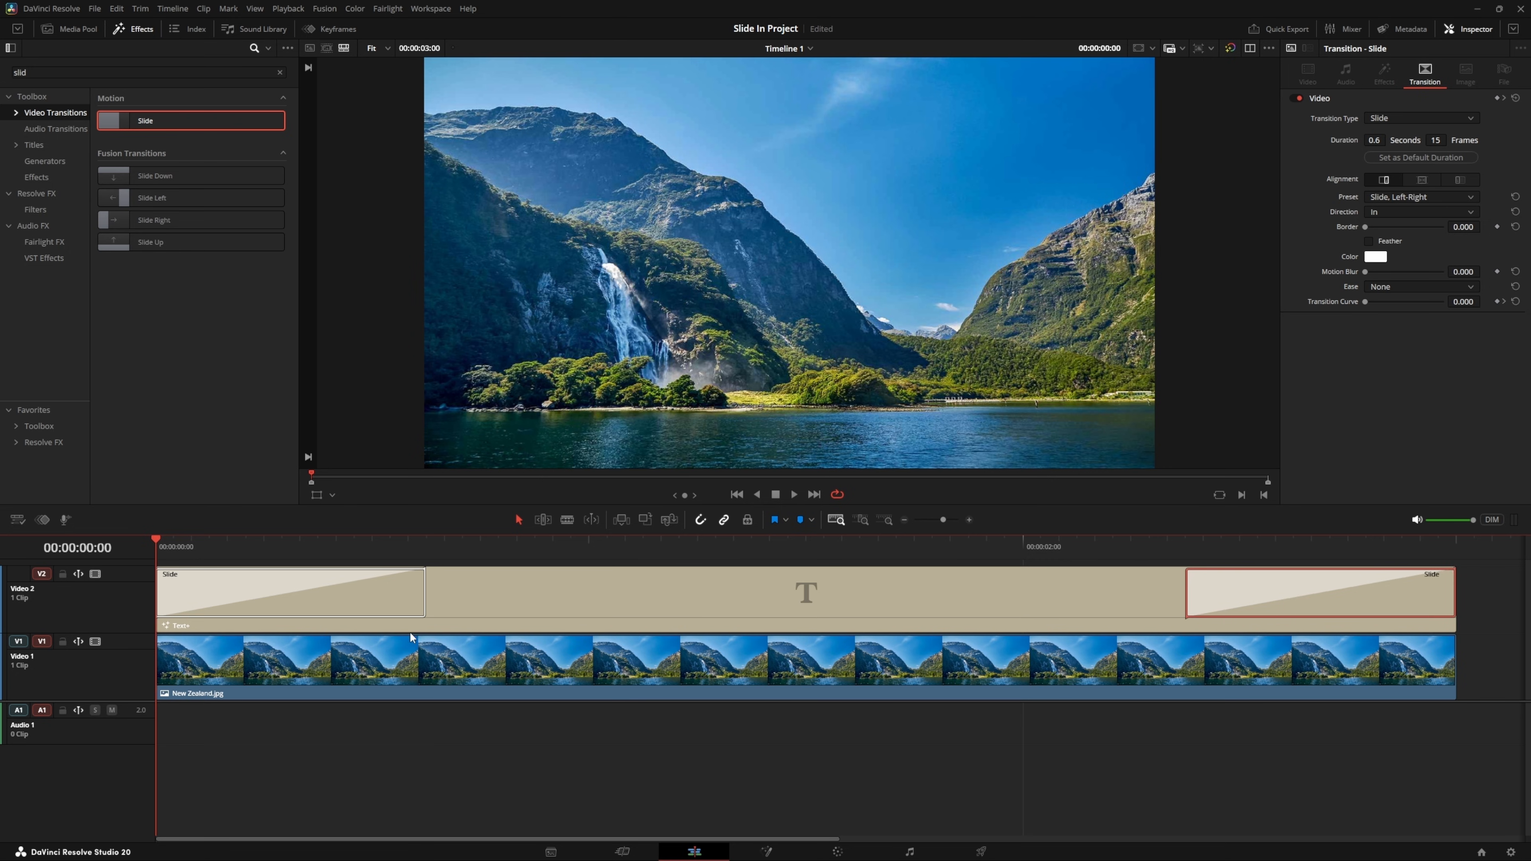
Set the easing of the Slide transition at the title's start to In & Out
{"action": "left_click", "coordinate": [305, 601]}
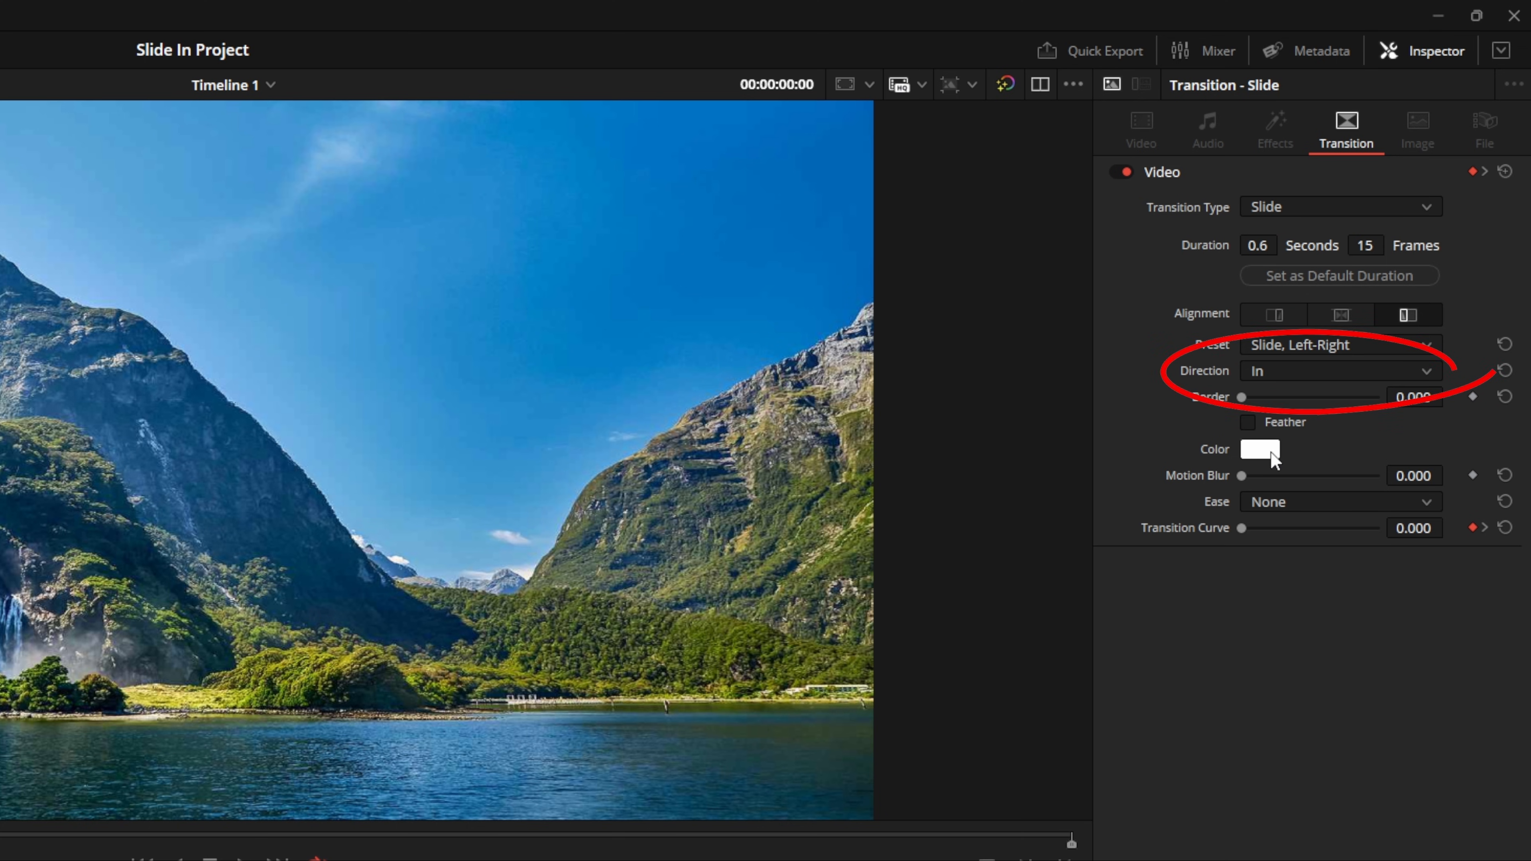
{"action": "left_click", "coordinate": [1265, 502]}
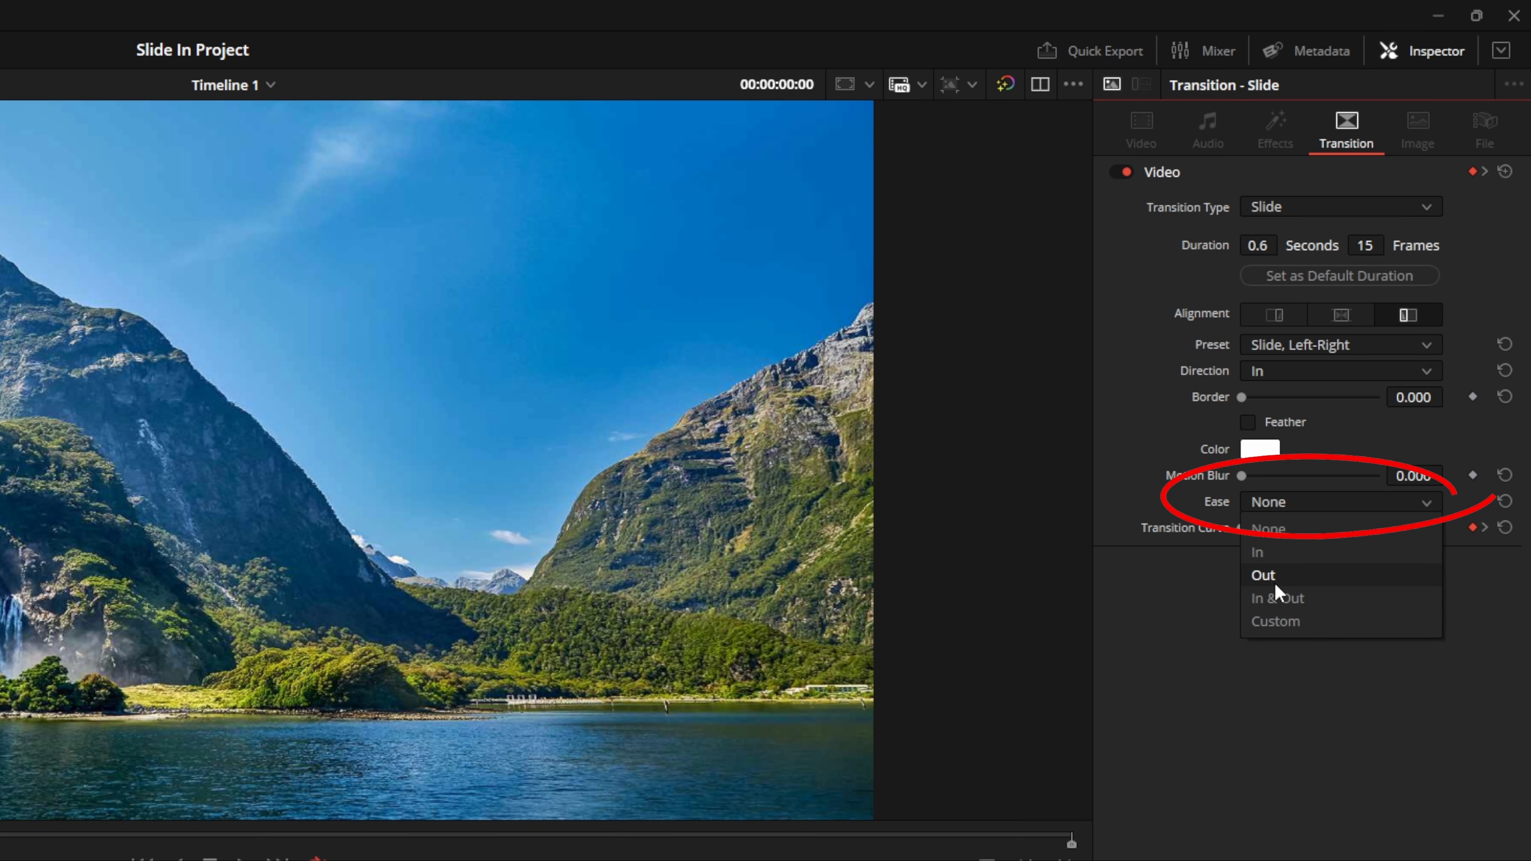
{"action": "left_click", "coordinate": [1275, 599]}
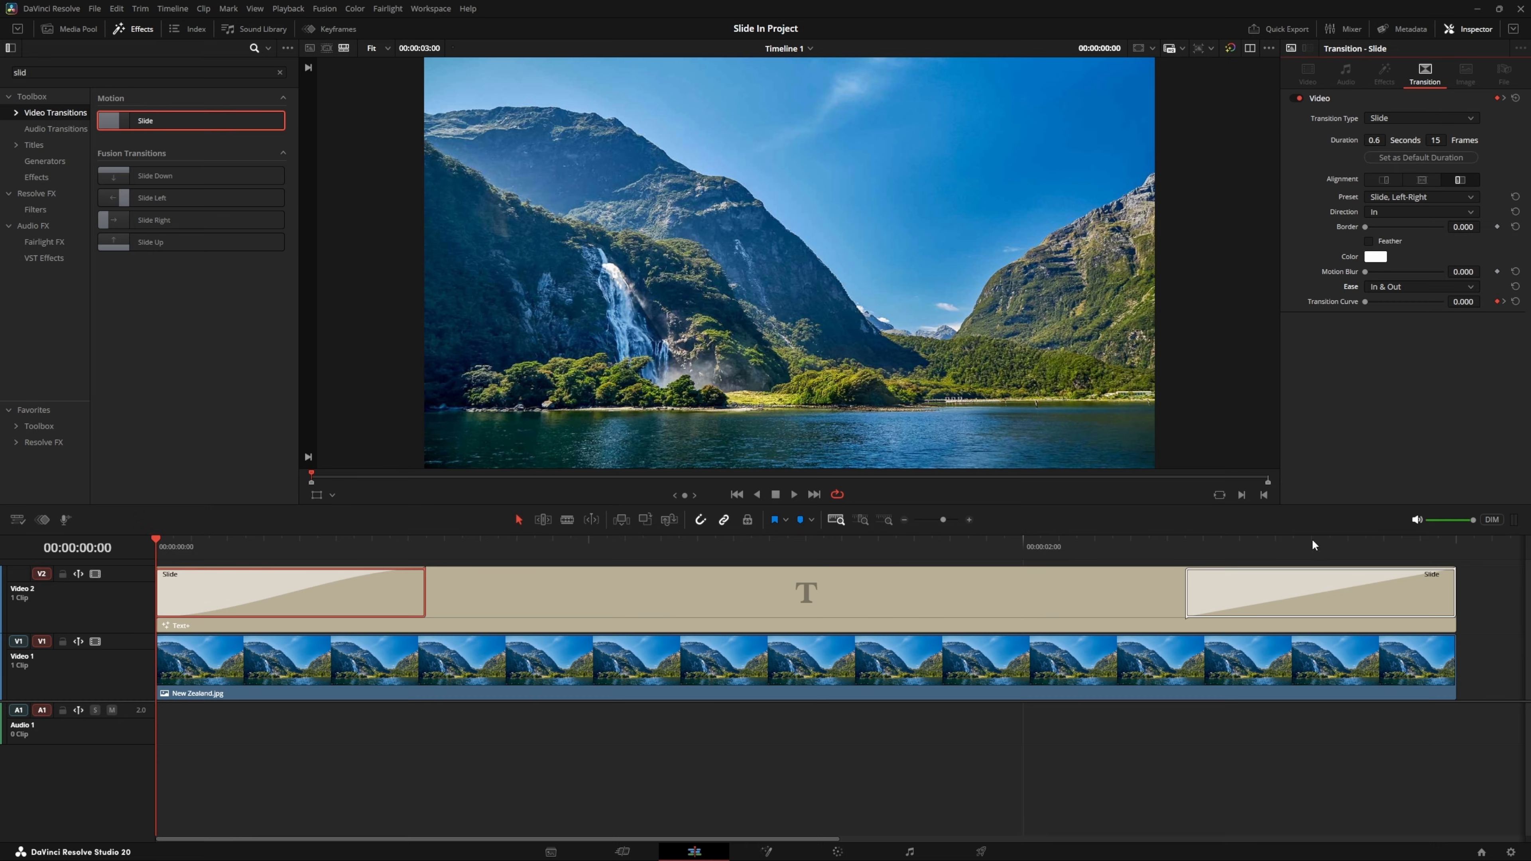
Set the title's end Slide transition to direction Out with In & Out easing, and play back the timeline
{"action": "left_click", "coordinate": [1274, 605]}
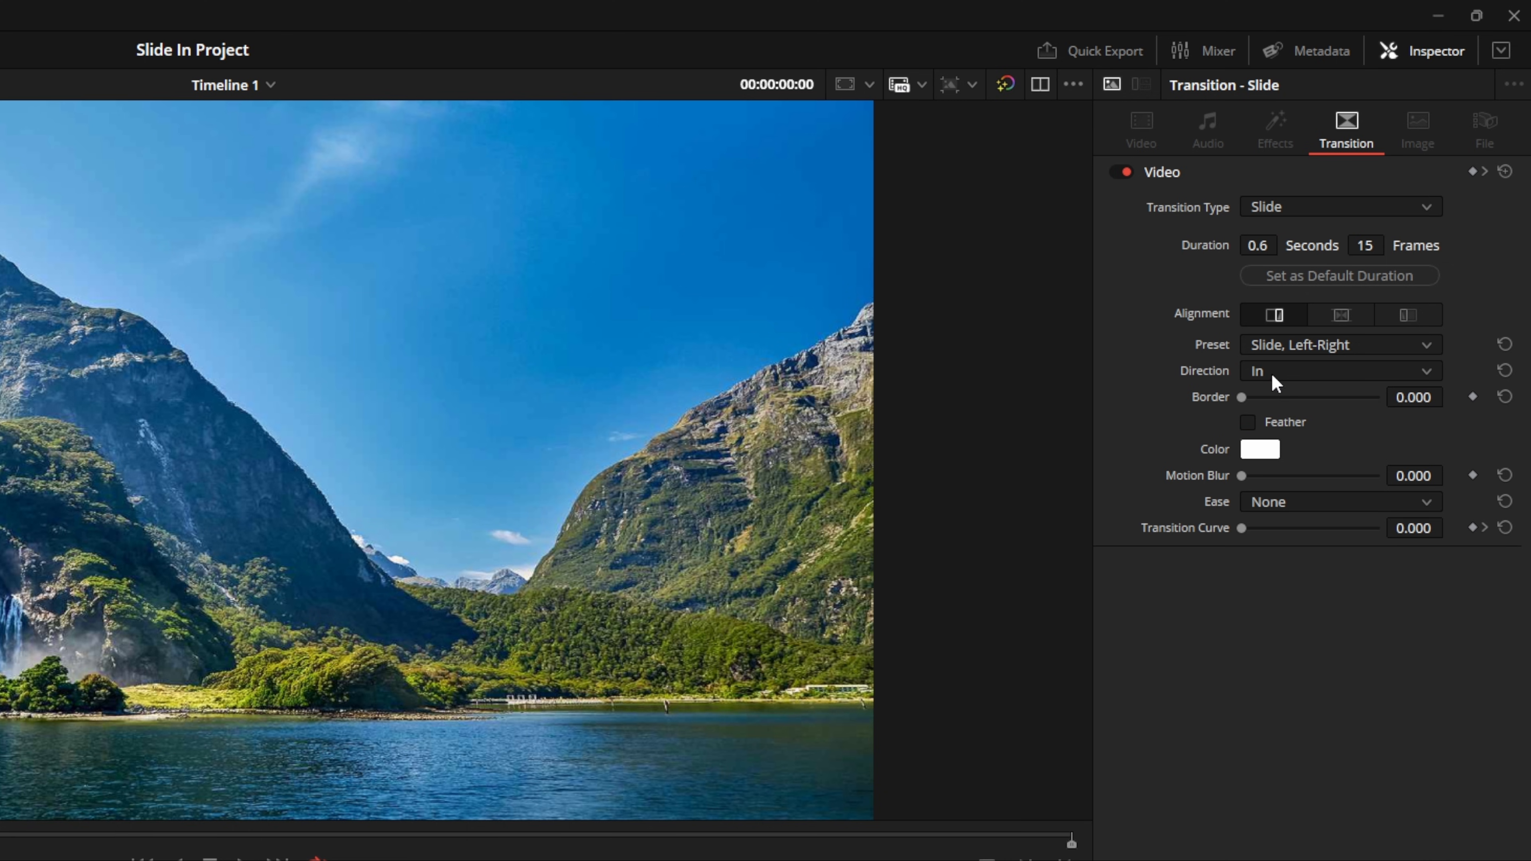
{"action": "left_click", "coordinate": [1272, 378]}
{"action": "left_click", "coordinate": [1271, 423]}
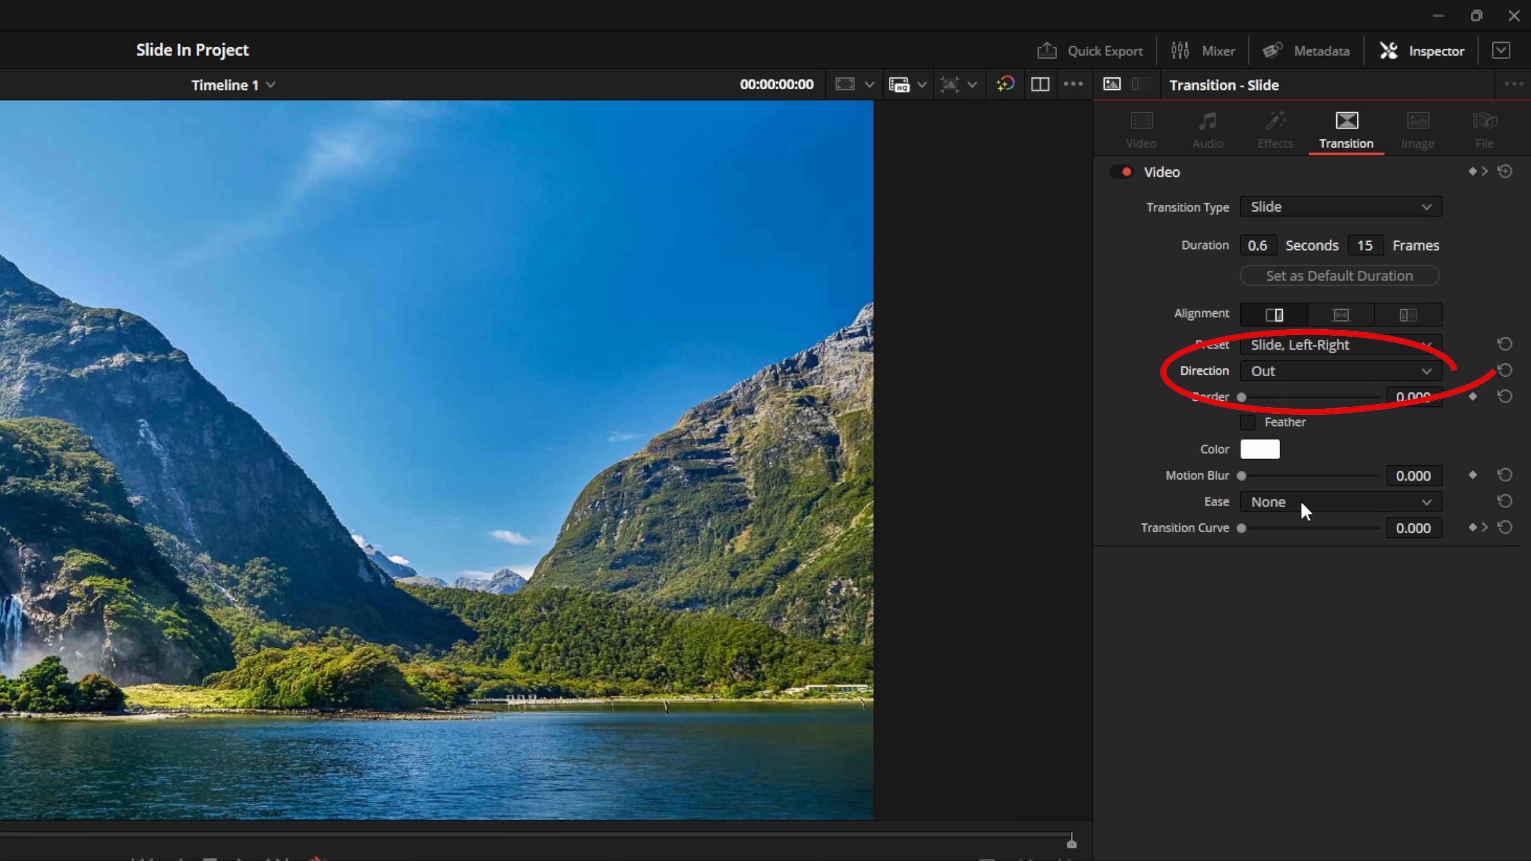
{"action": "left_click", "coordinate": [1300, 501]}
{"action": "left_click", "coordinate": [1291, 597]}
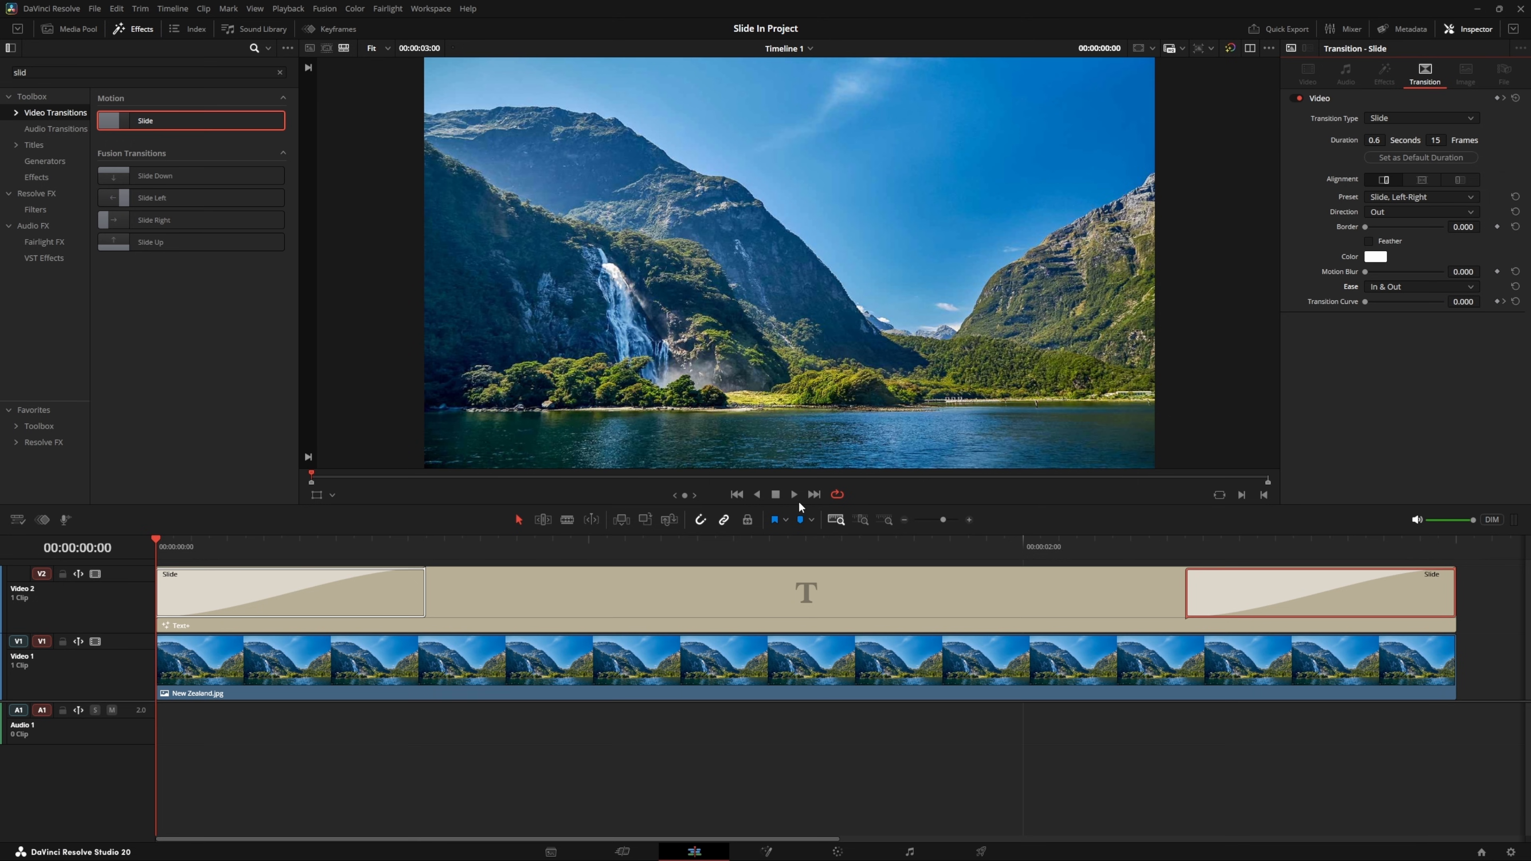
{"action": "left_click", "coordinate": [793, 494]}
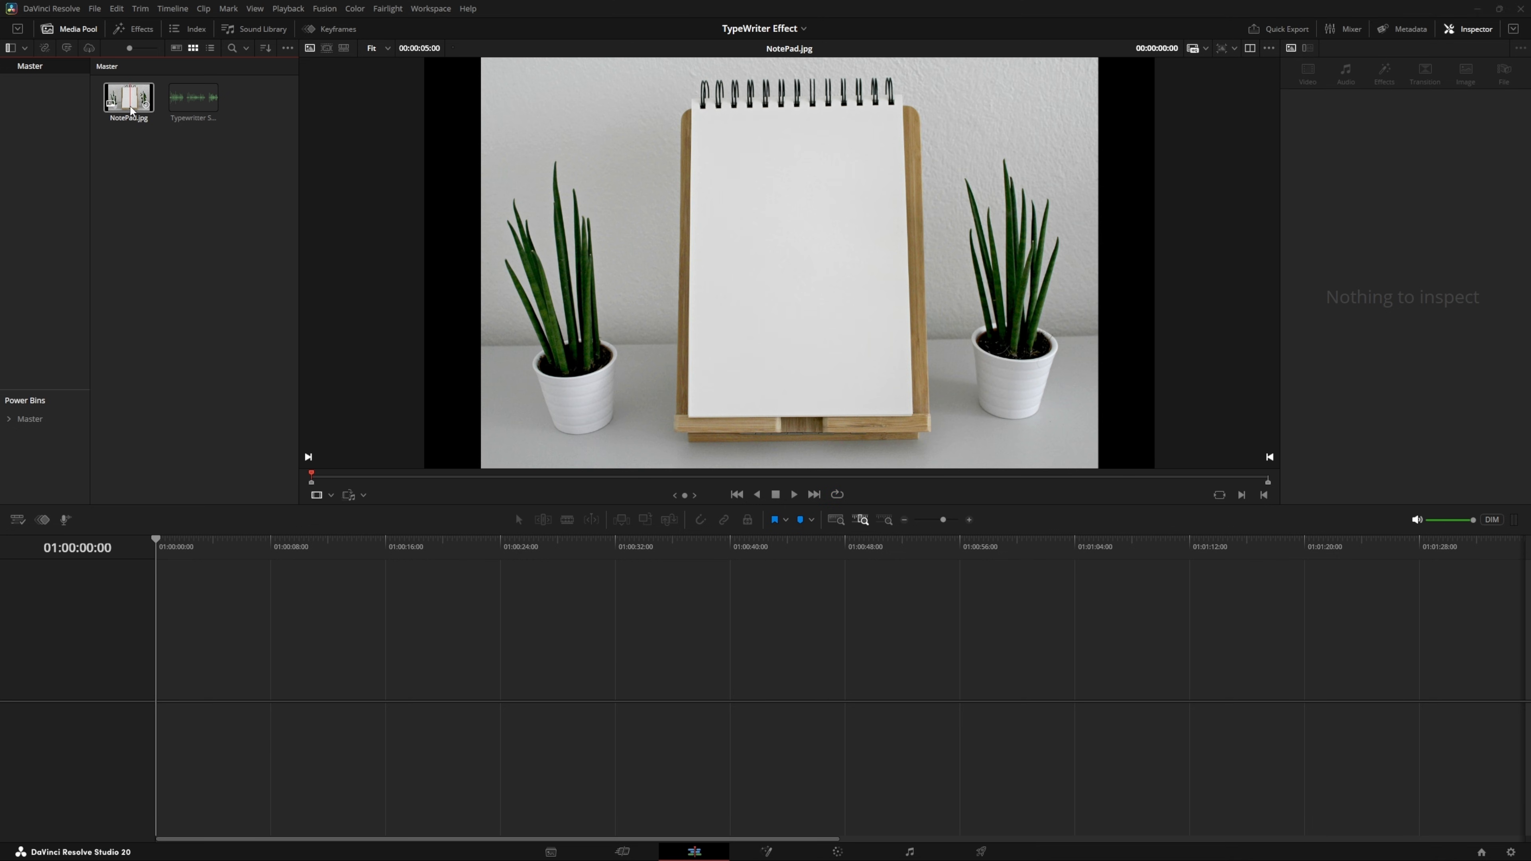
In the TypeWriter Effect project, place NotePad.jpg on the timeline and add a Text+ title spanning it on Video 2
{"action": "left_click_drag", "start_coordinate": [128, 98], "coordinate": [156, 677]}
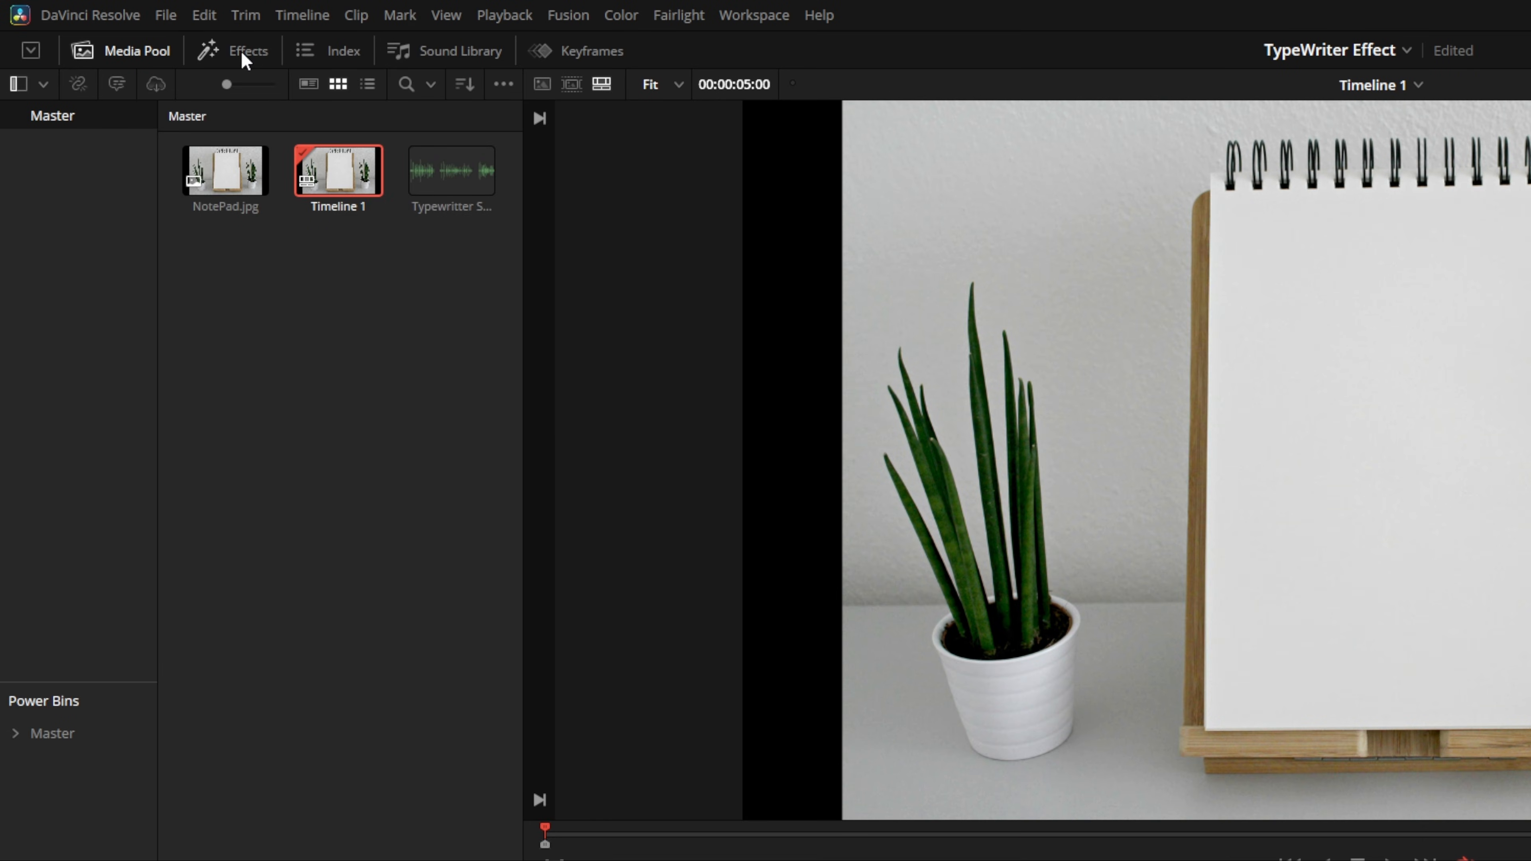
{"action": "left_click", "coordinate": [136, 29]}
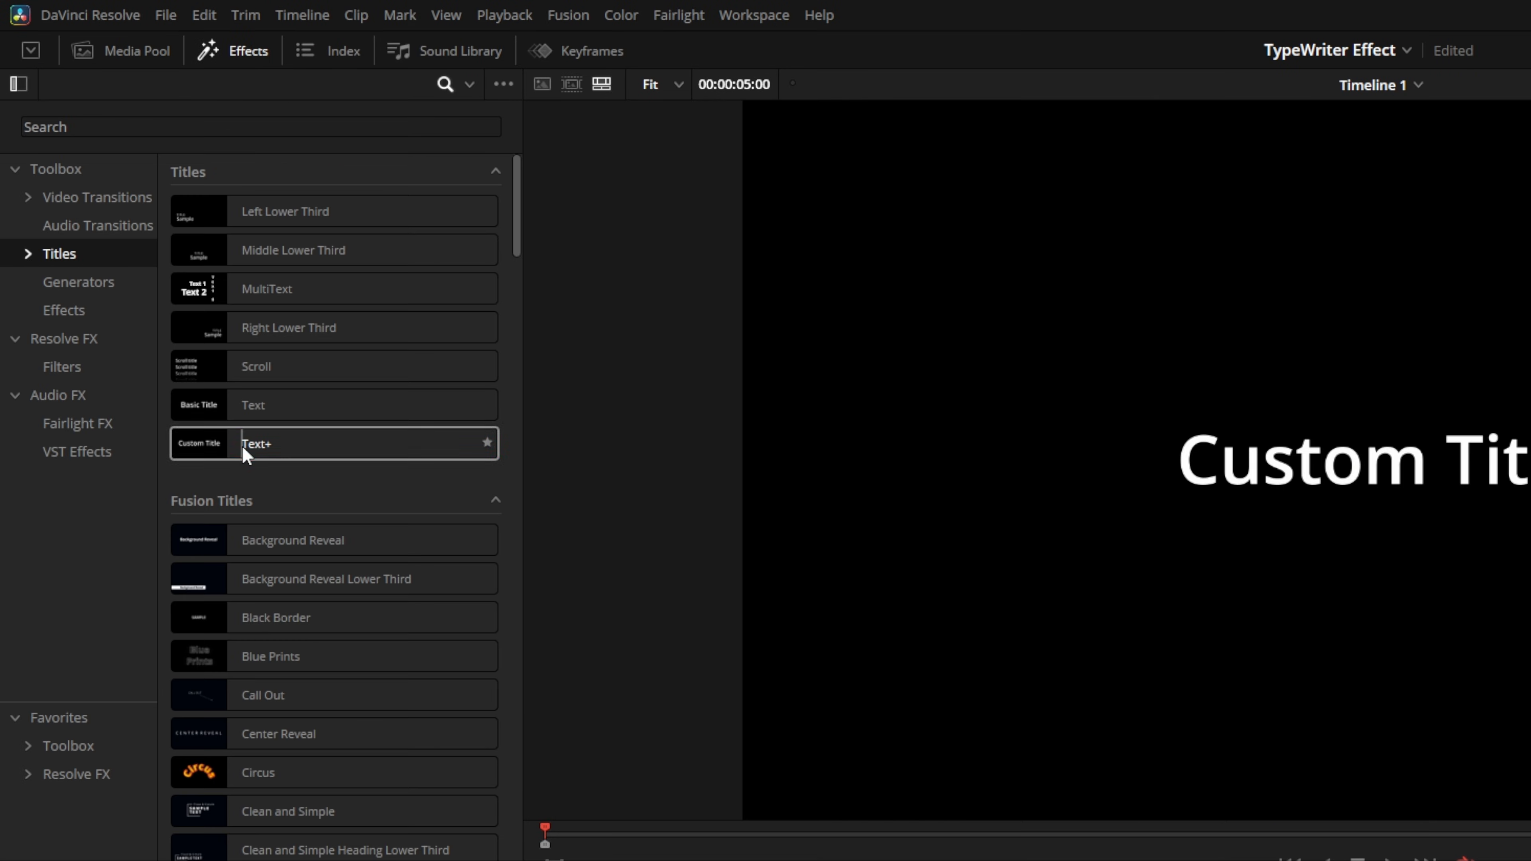
{"action": "left_click_drag", "start_coordinate": [199, 446], "coordinate": [600, 860]}
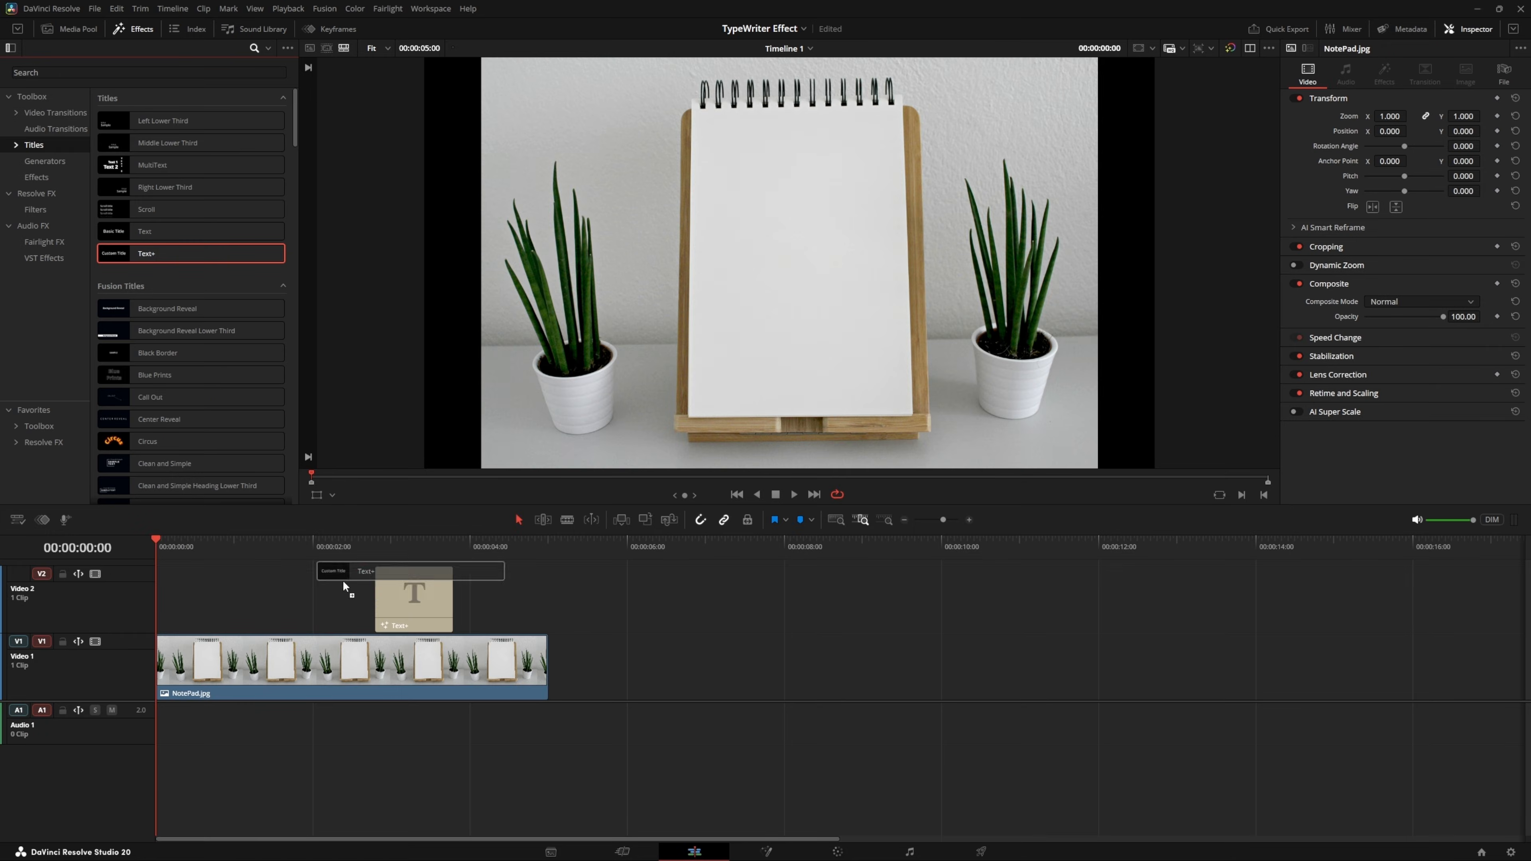
{"action": "left_click_drag", "start_coordinate": [342, 580], "coordinate": [547, 591]}
Enter "Write on anything with Typewriter Effect" in the Text+ title, broken over five lines after "on", "anything", "with" and "Typewriter"
{"action": "left_click", "coordinate": [429, 600]}
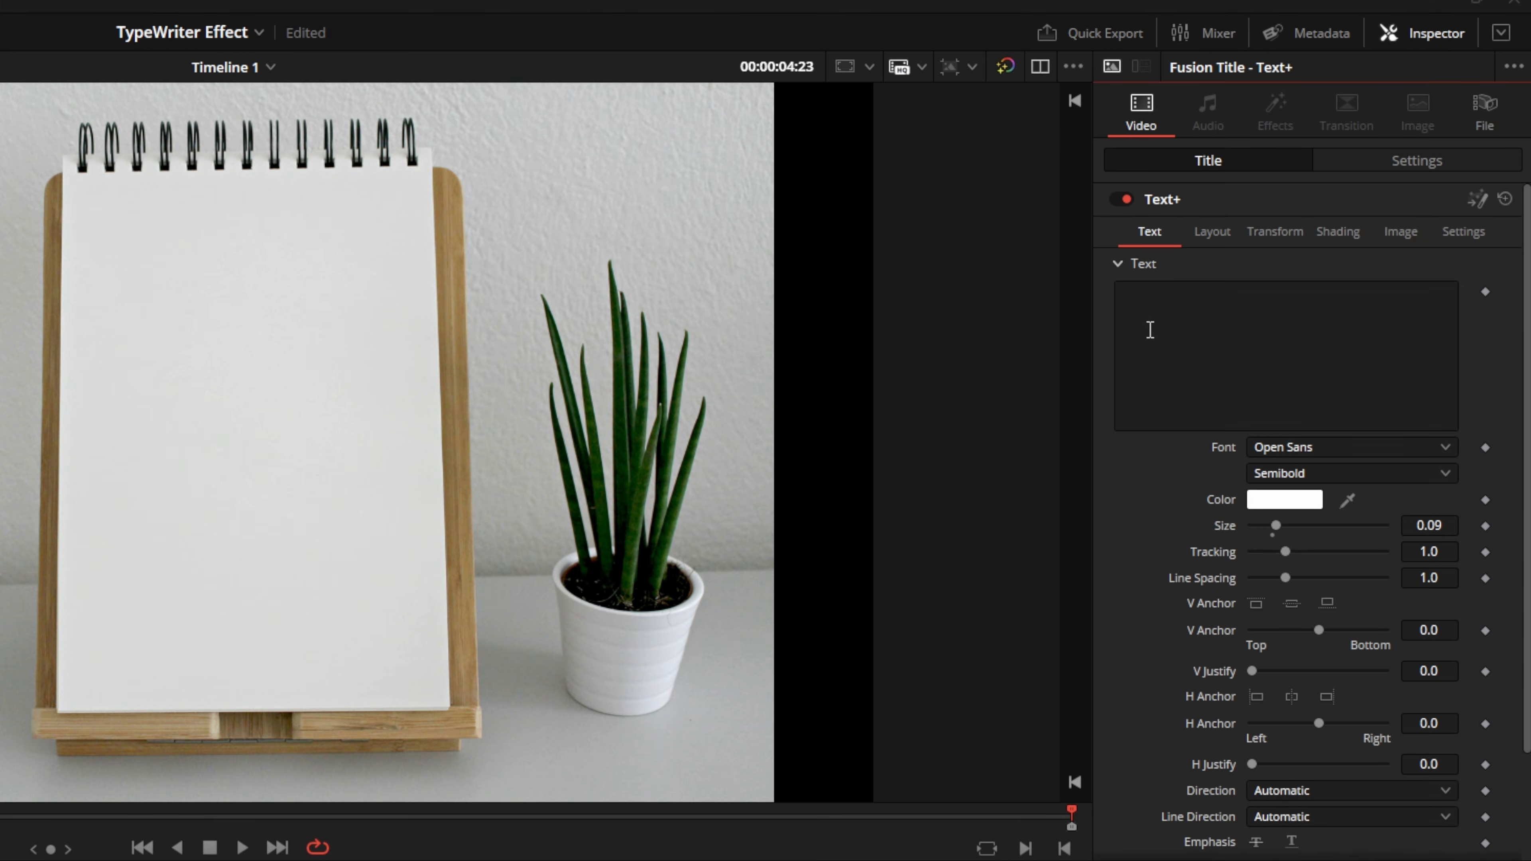
{"action": "left_click", "coordinate": [1314, 184]}
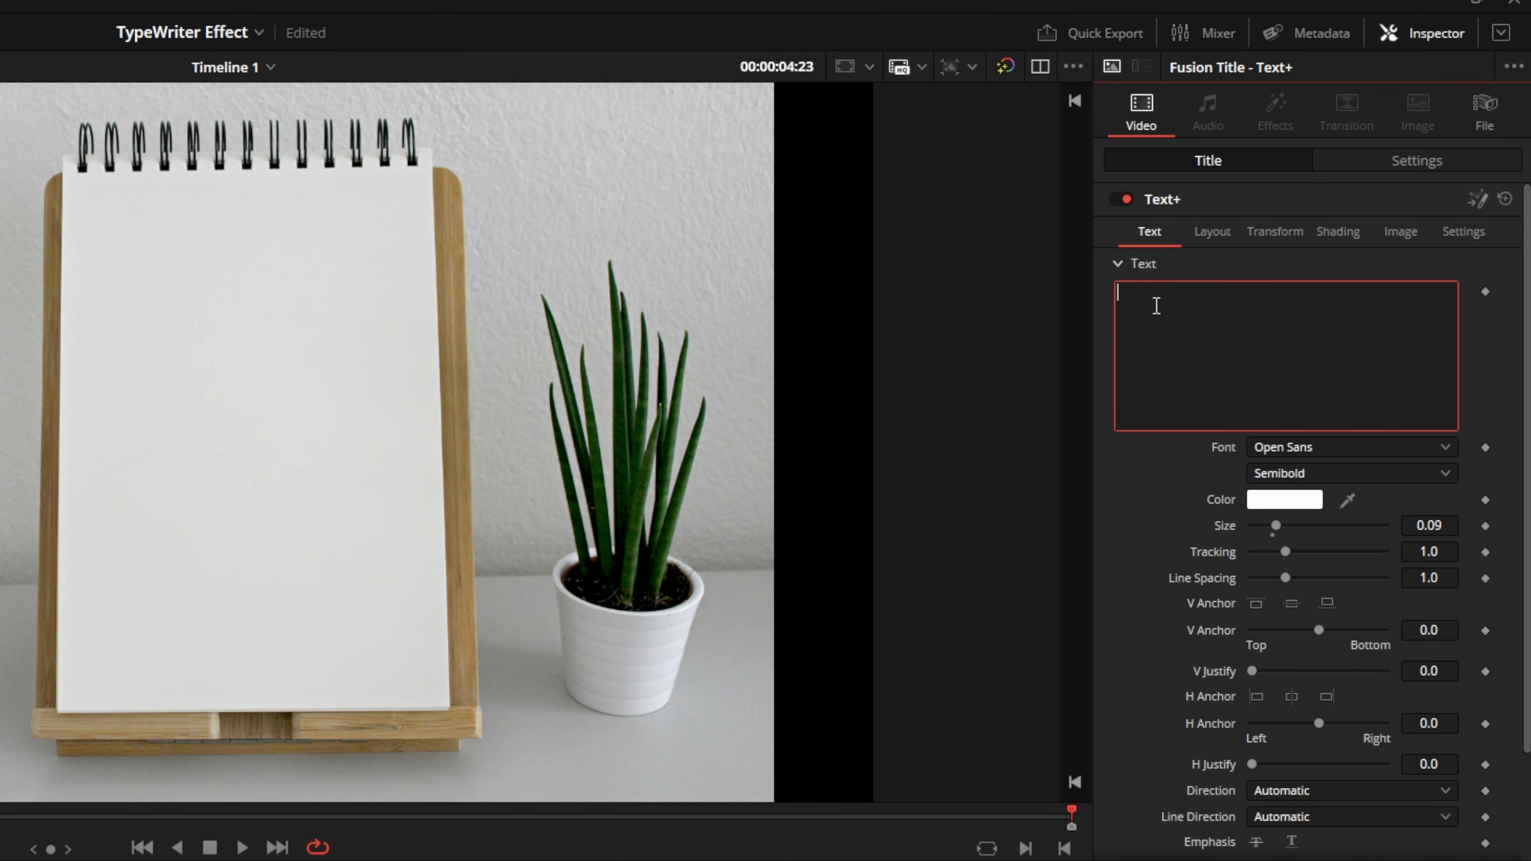
{"action": "type", "text": "Write on anything  with Typewriter  Effect"}
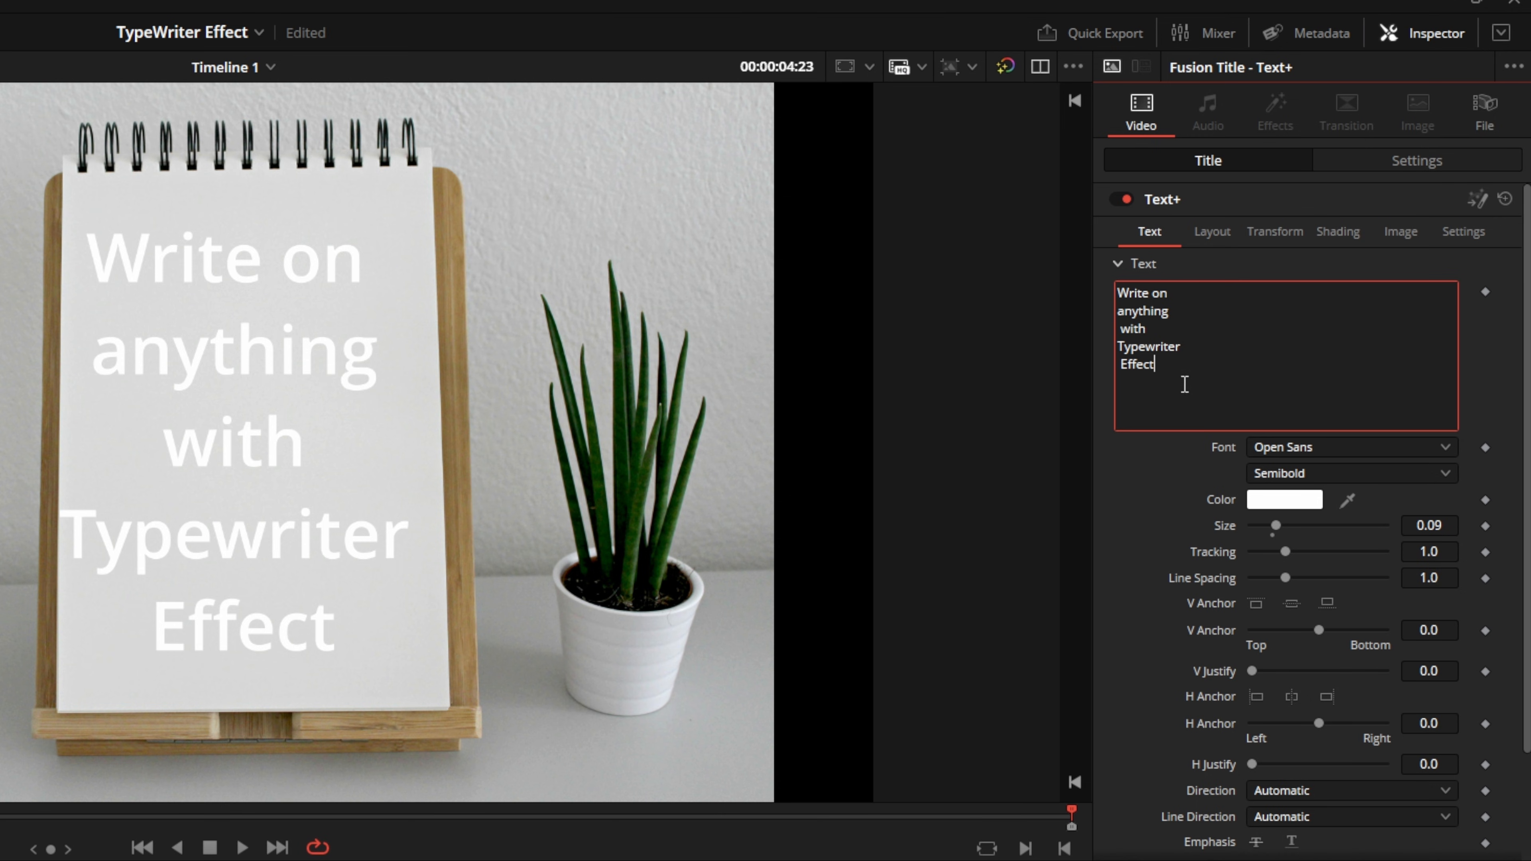
Set the notepad title's X position to 25 and change its text color to black
{"action": "left_click", "coordinate": [1364, 165]}
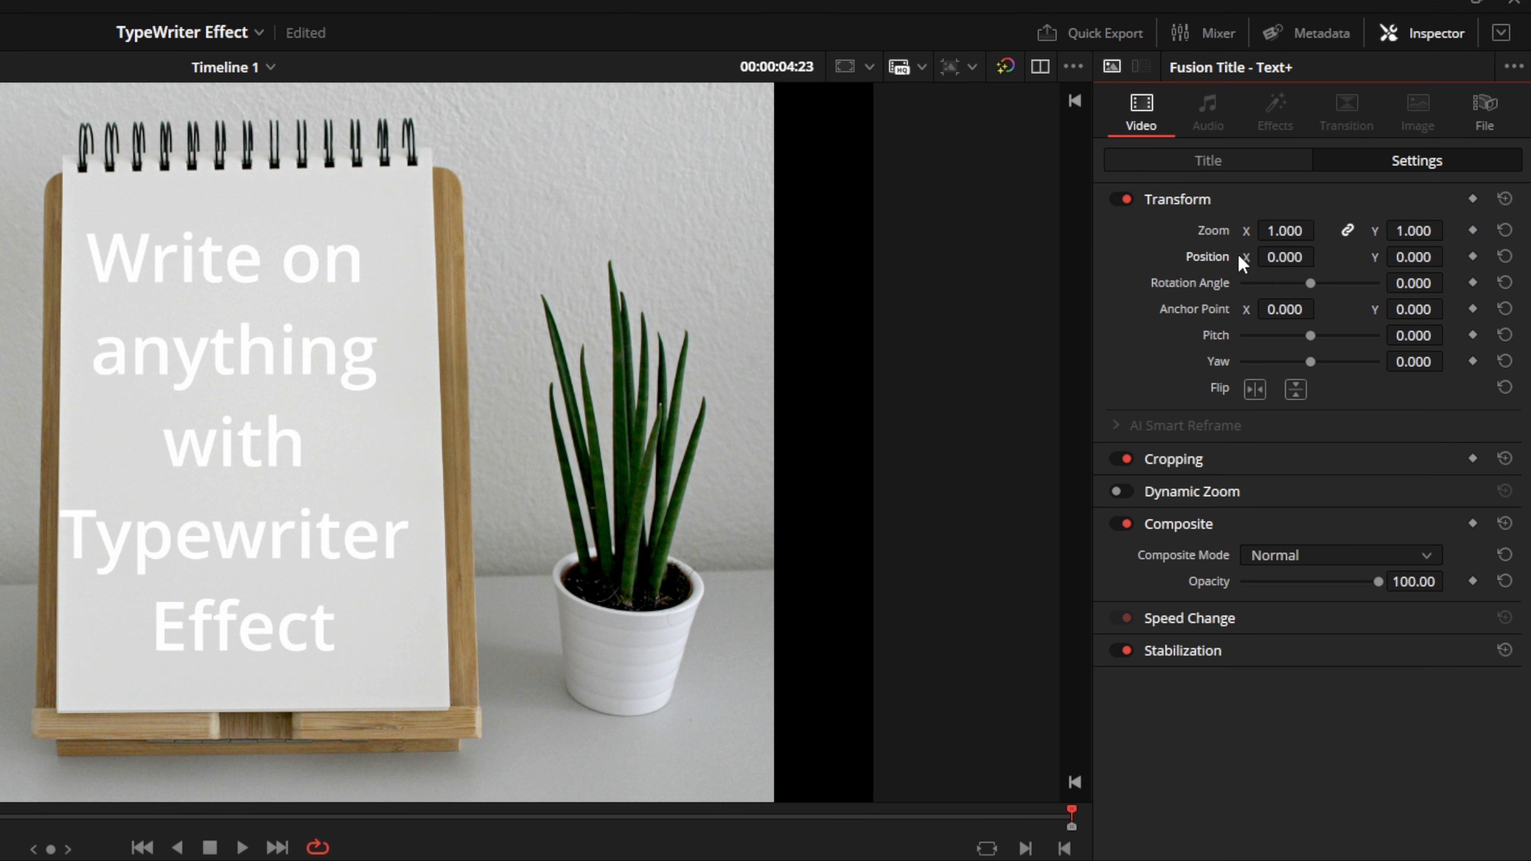
{"action": "left_click_drag", "start_coordinate": [1272, 256], "coordinate": [1308, 255]}
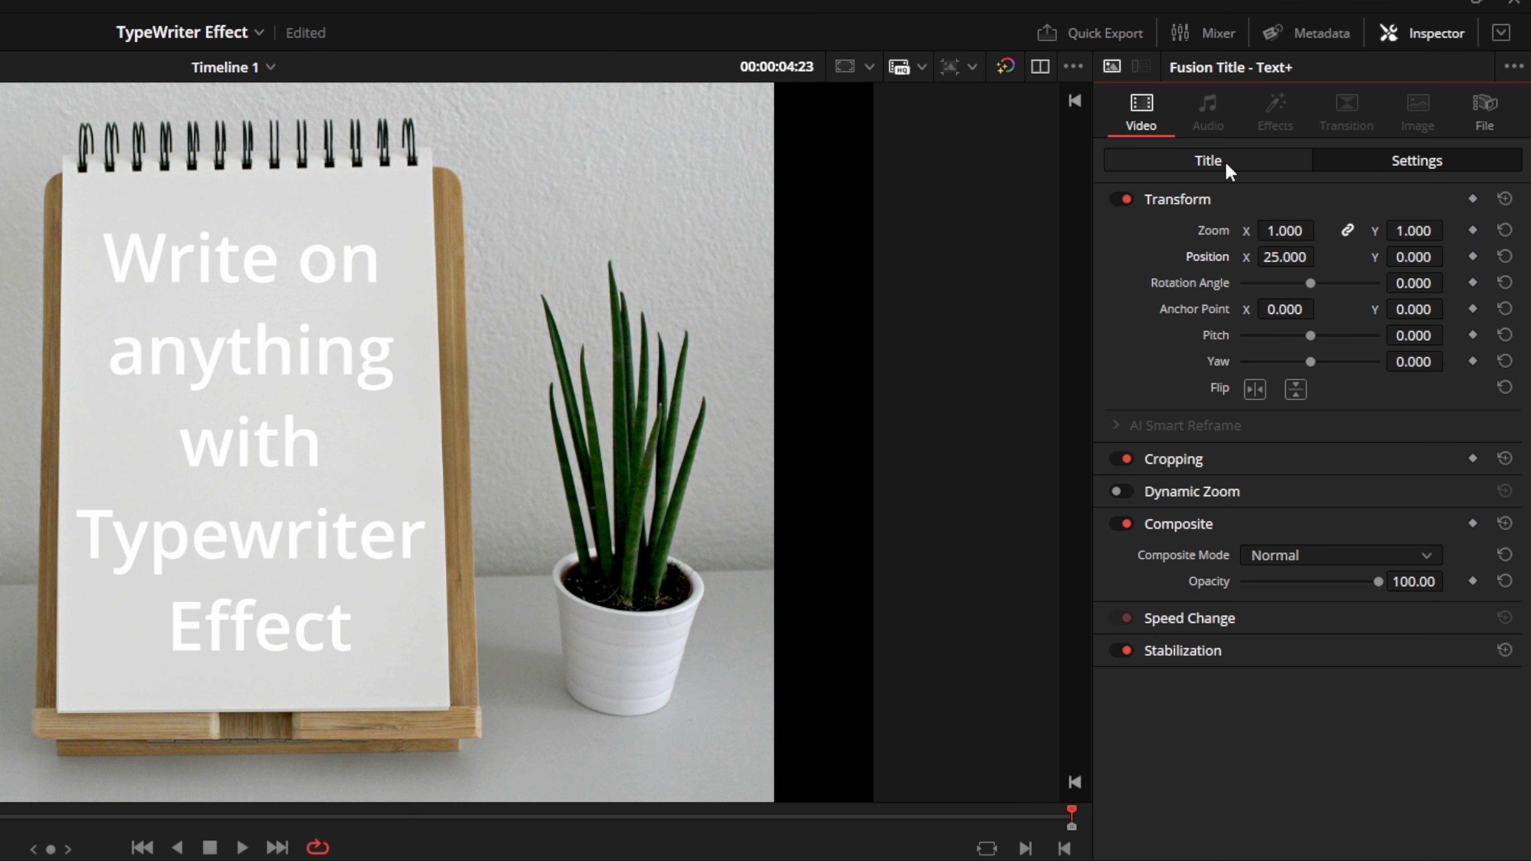
{"action": "left_click", "coordinate": [1227, 172]}
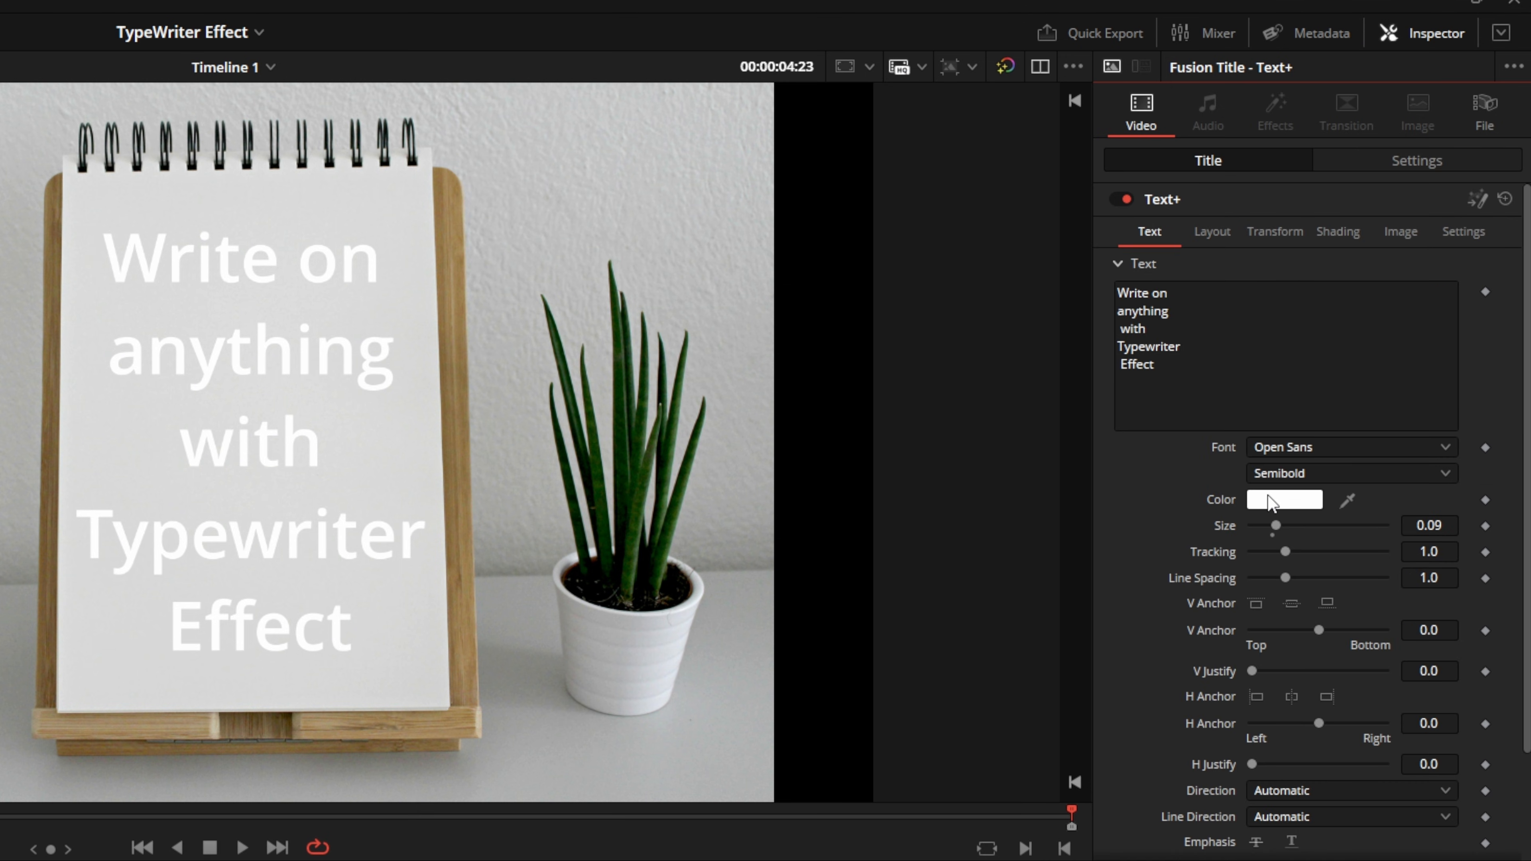
{"action": "left_click", "coordinate": [1267, 498]}
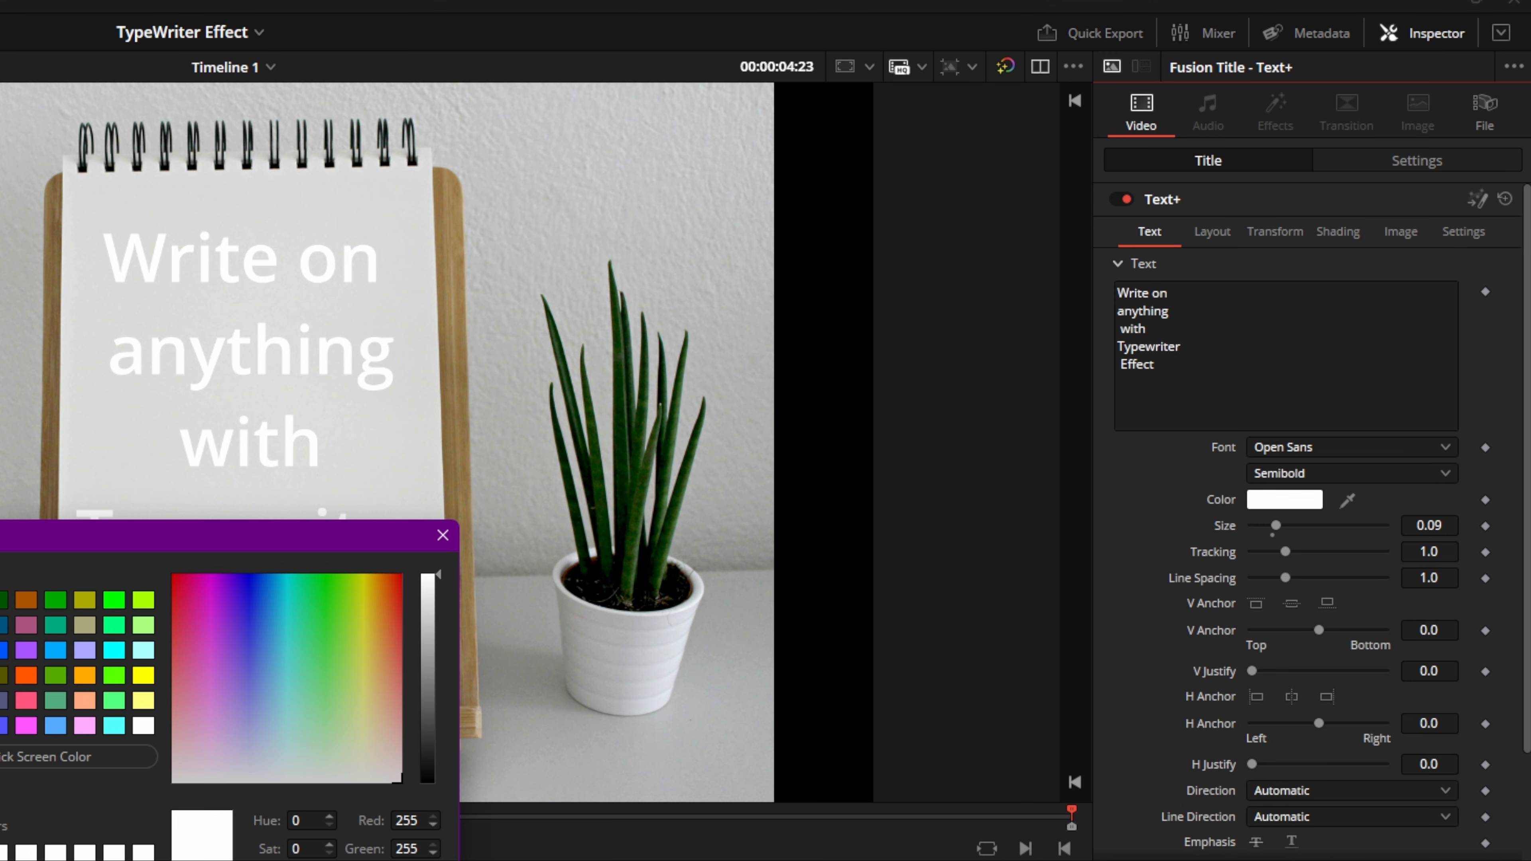
{"action": "left_click", "coordinate": [0, 600]}
{"action": "key", "text": "Return"}
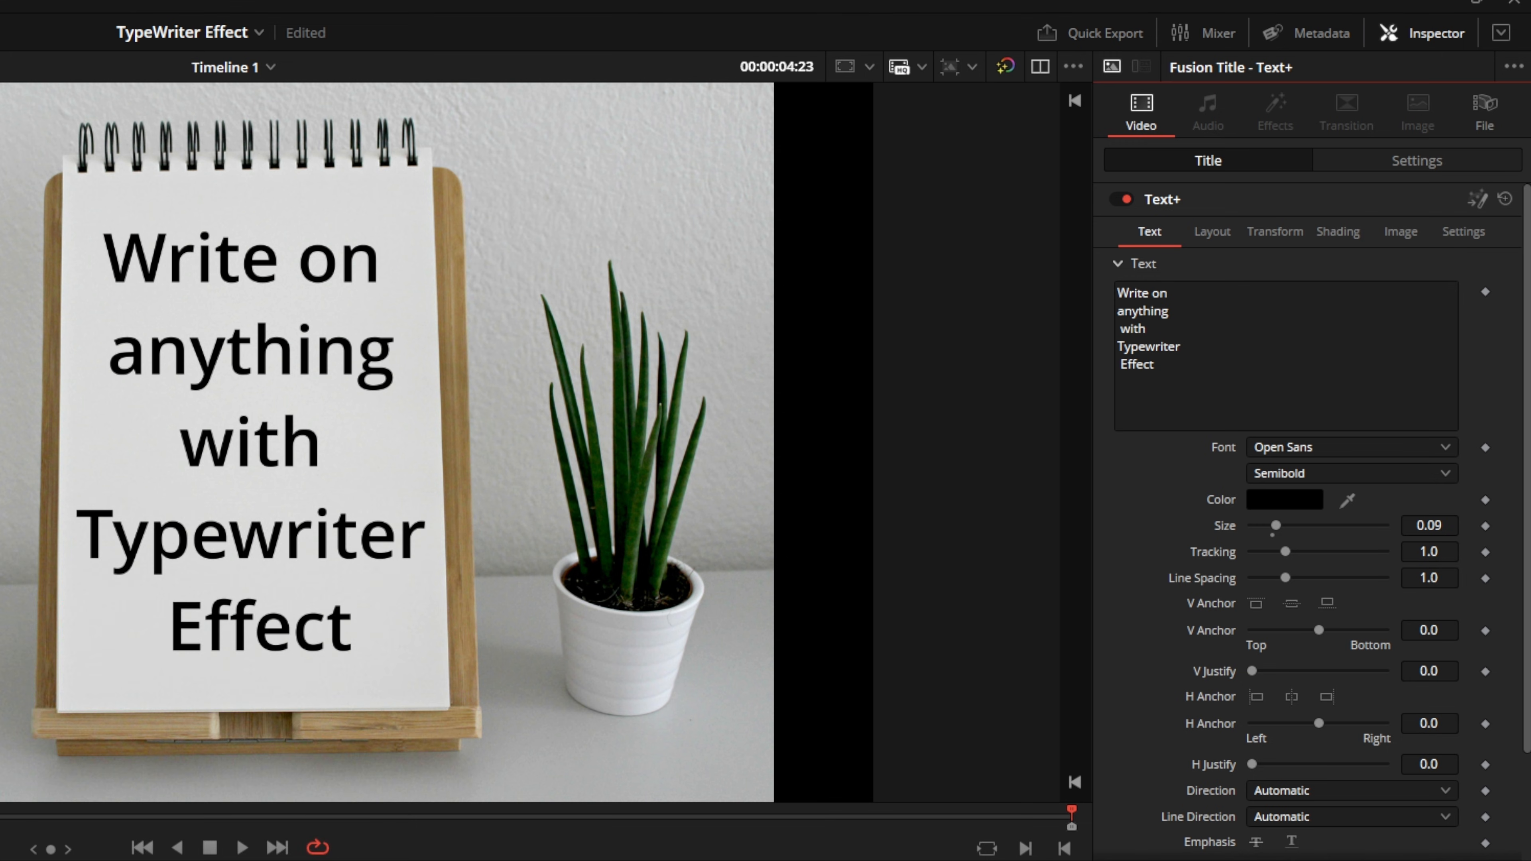
Keyframe the notepad title's Write On end at 1.0 at 00:00:05:00 and 0.0 at 00:00:00:00, and play back the timeline
{"action": "scroll", "coordinate": [1132, 538], "scroll_direction": "down", "scroll_amount": 3}
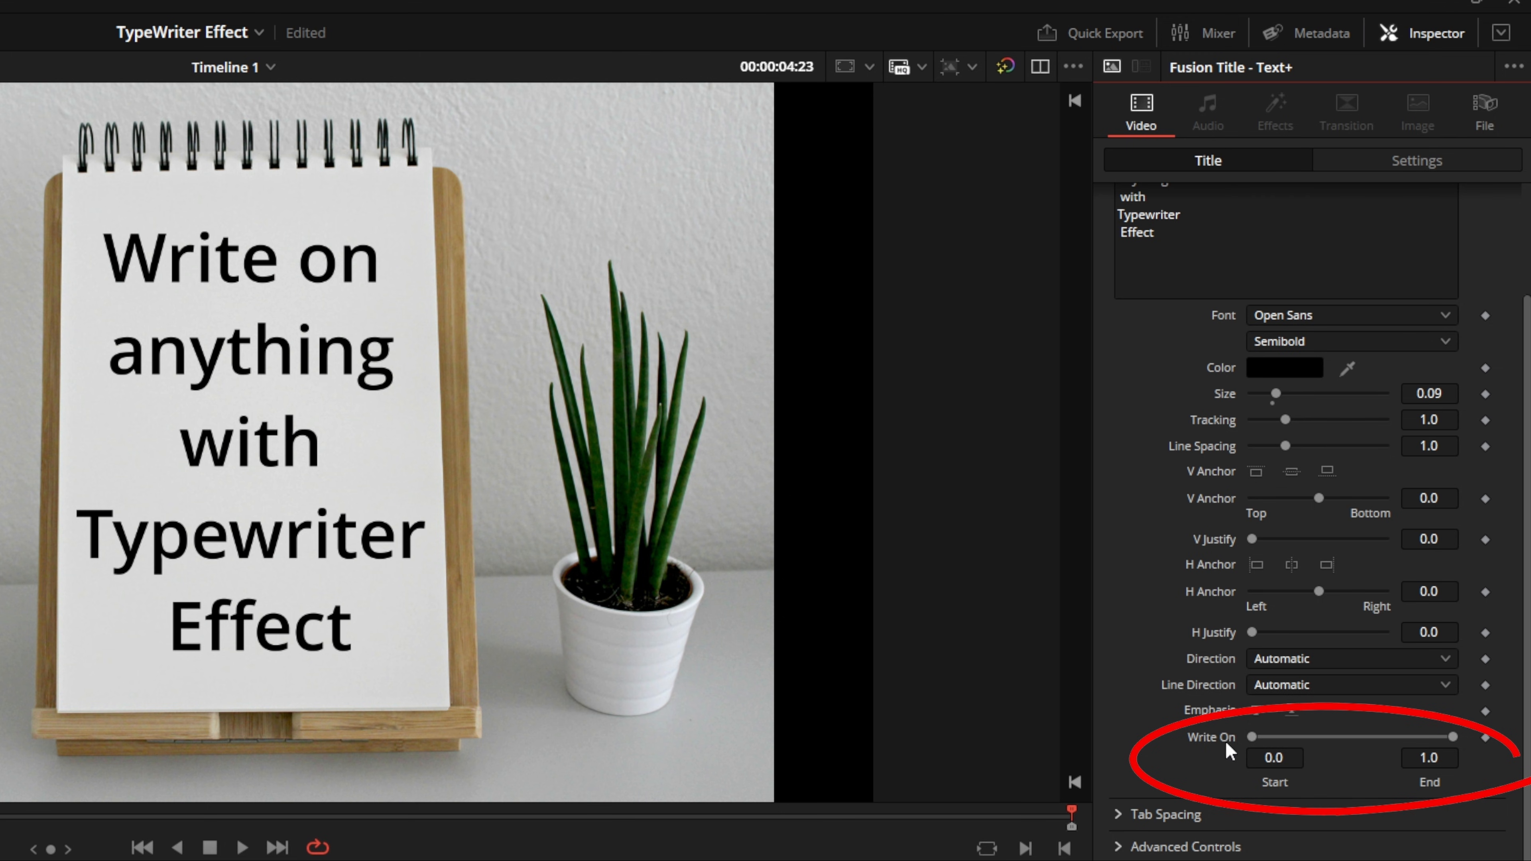
{"action": "key", "text": "Right"}
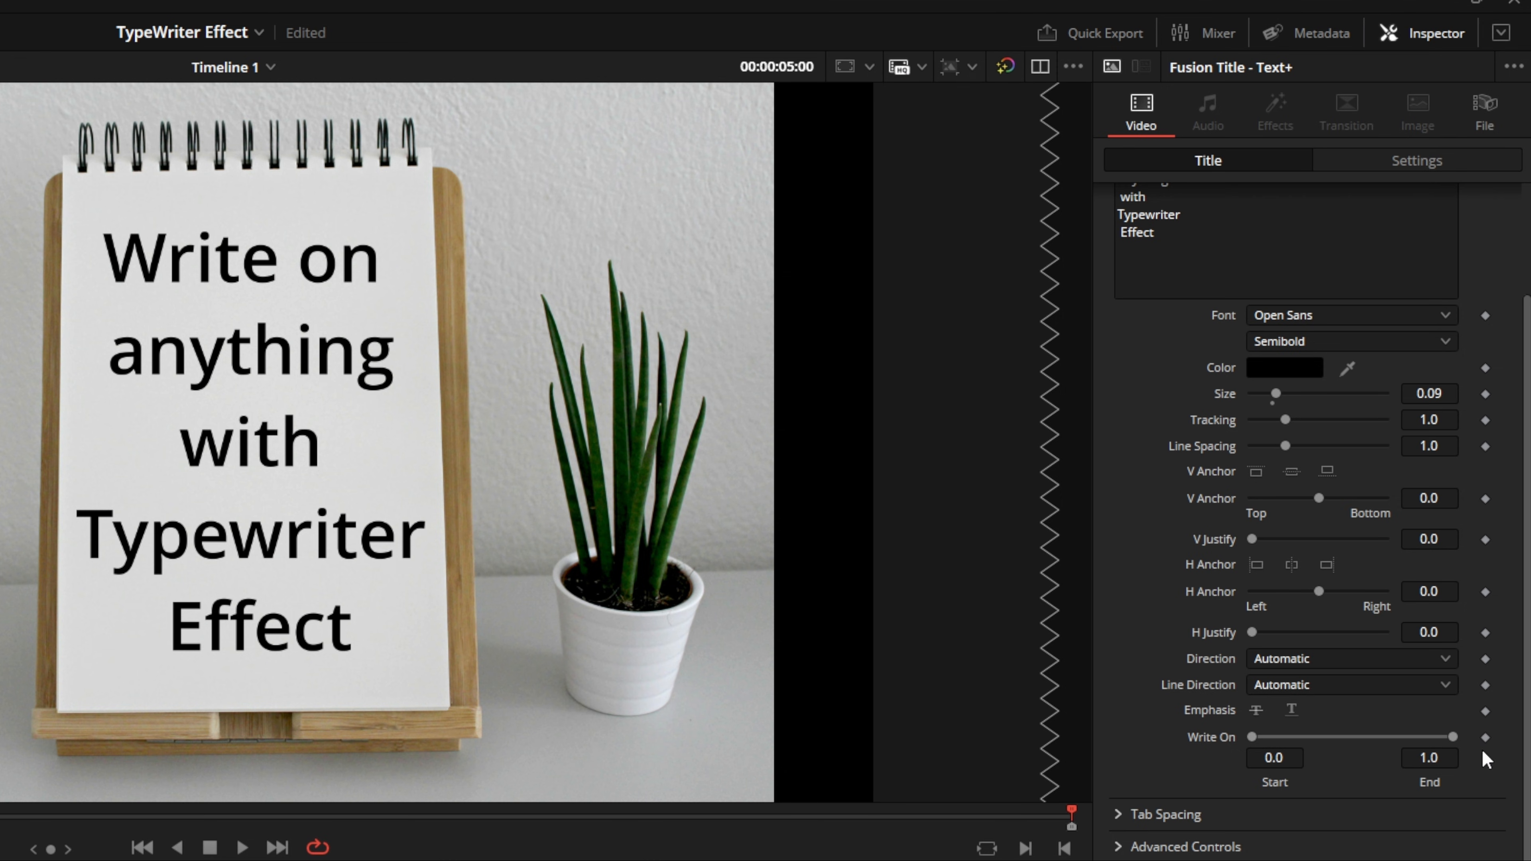
{"action": "left_click", "coordinate": [1485, 738]}
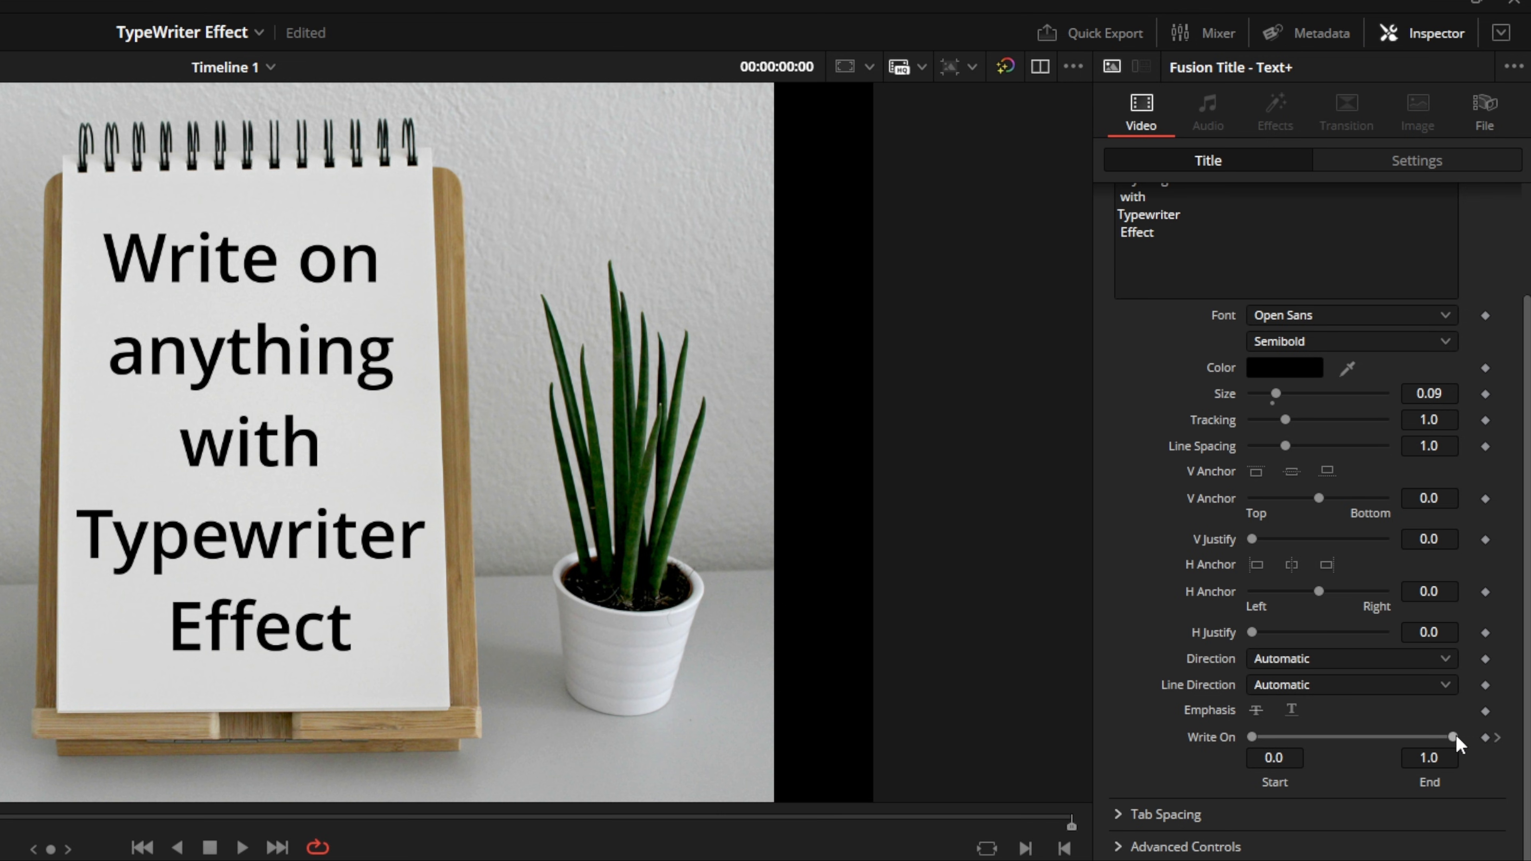
{"action": "left_click_drag", "start_coordinate": [1454, 736], "coordinate": [1264, 737]}
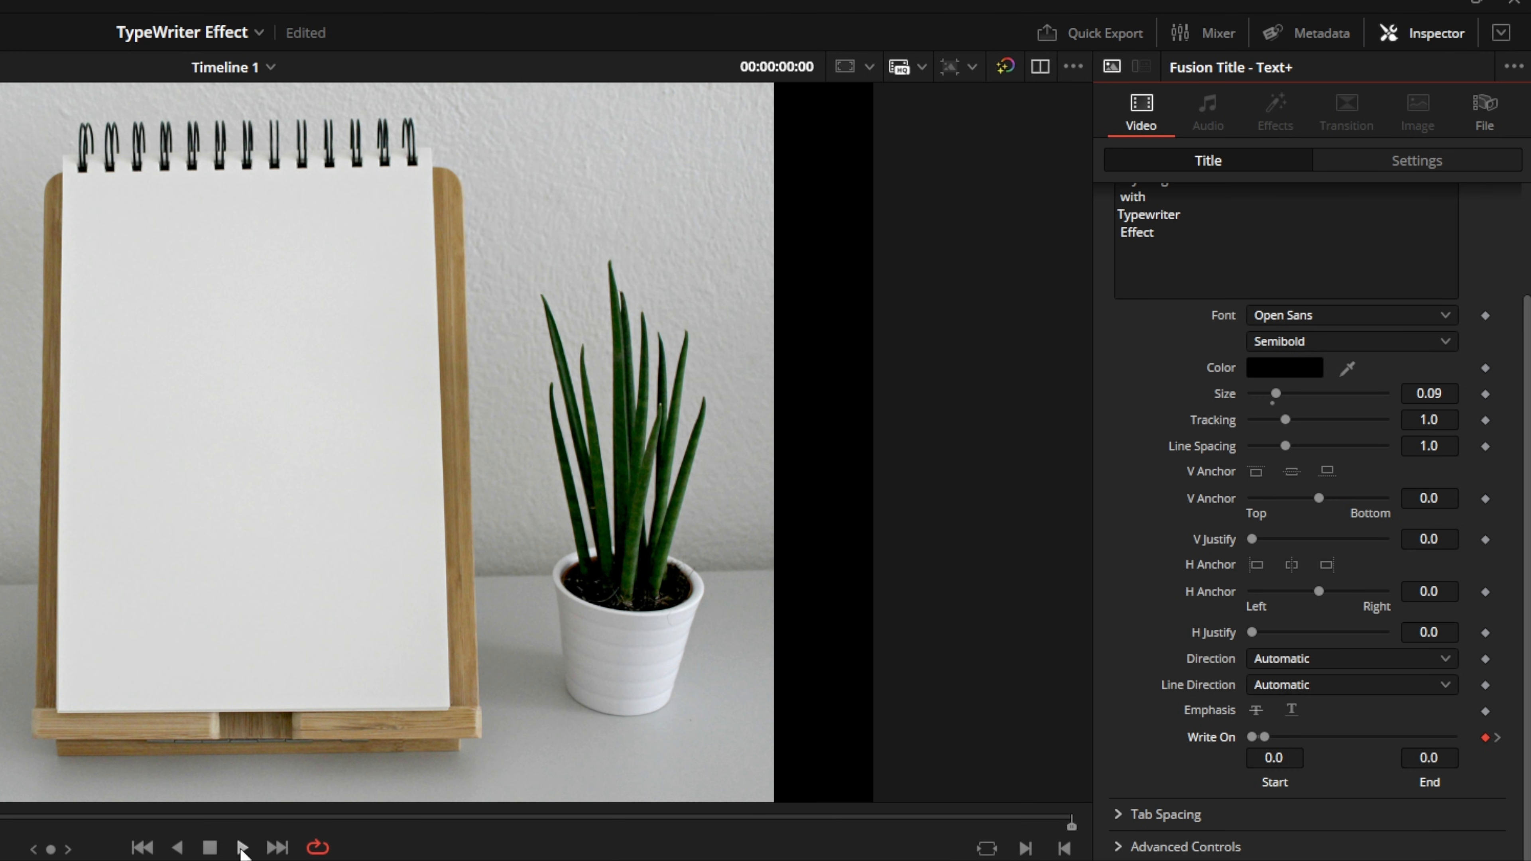
{"action": "left_click", "coordinate": [242, 848]}
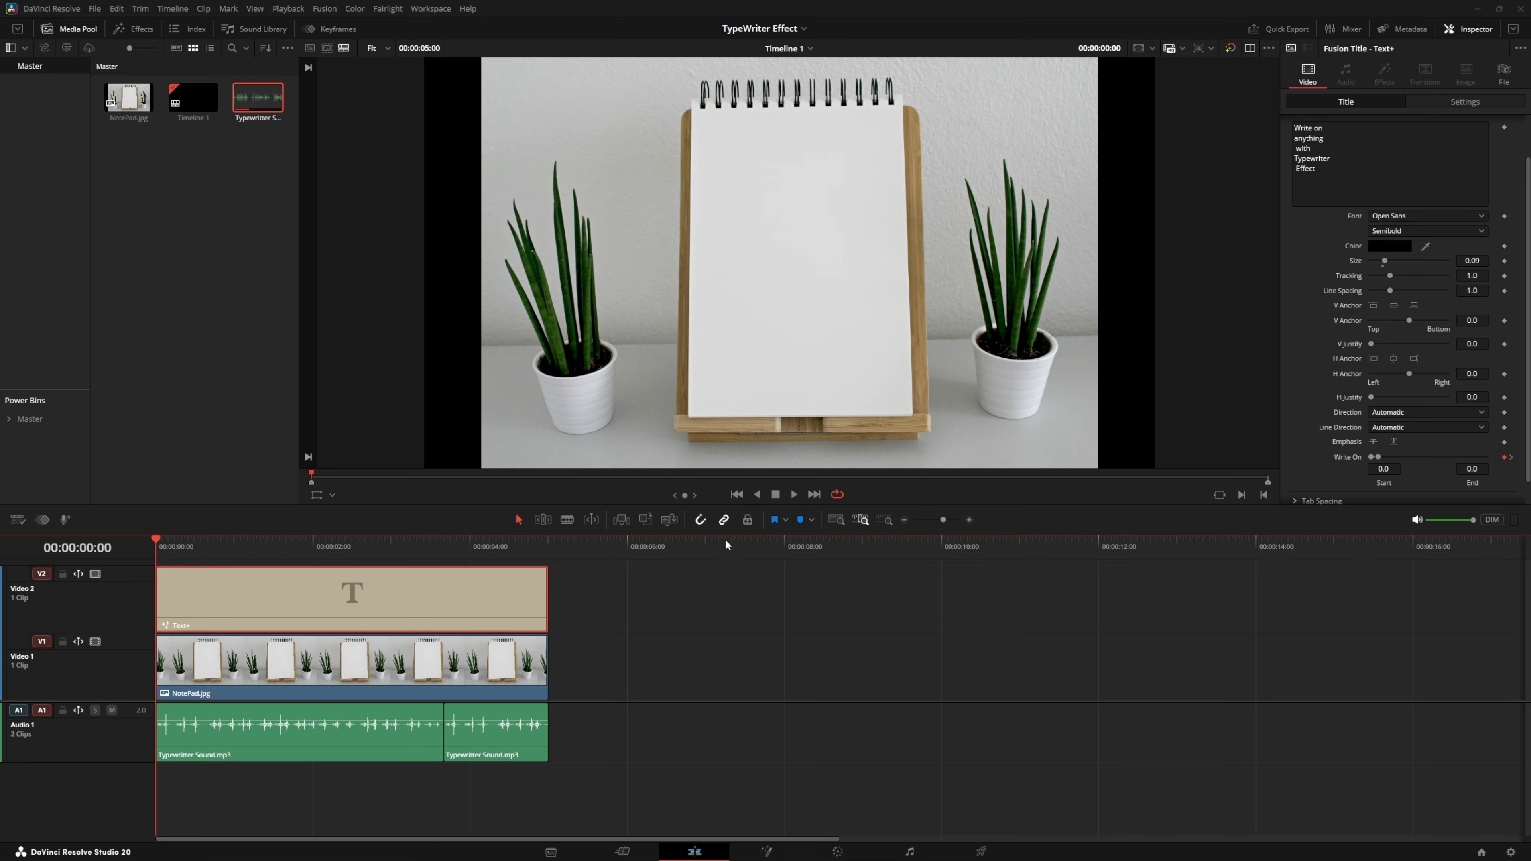
{"action": "left_click", "coordinate": [794, 494]}
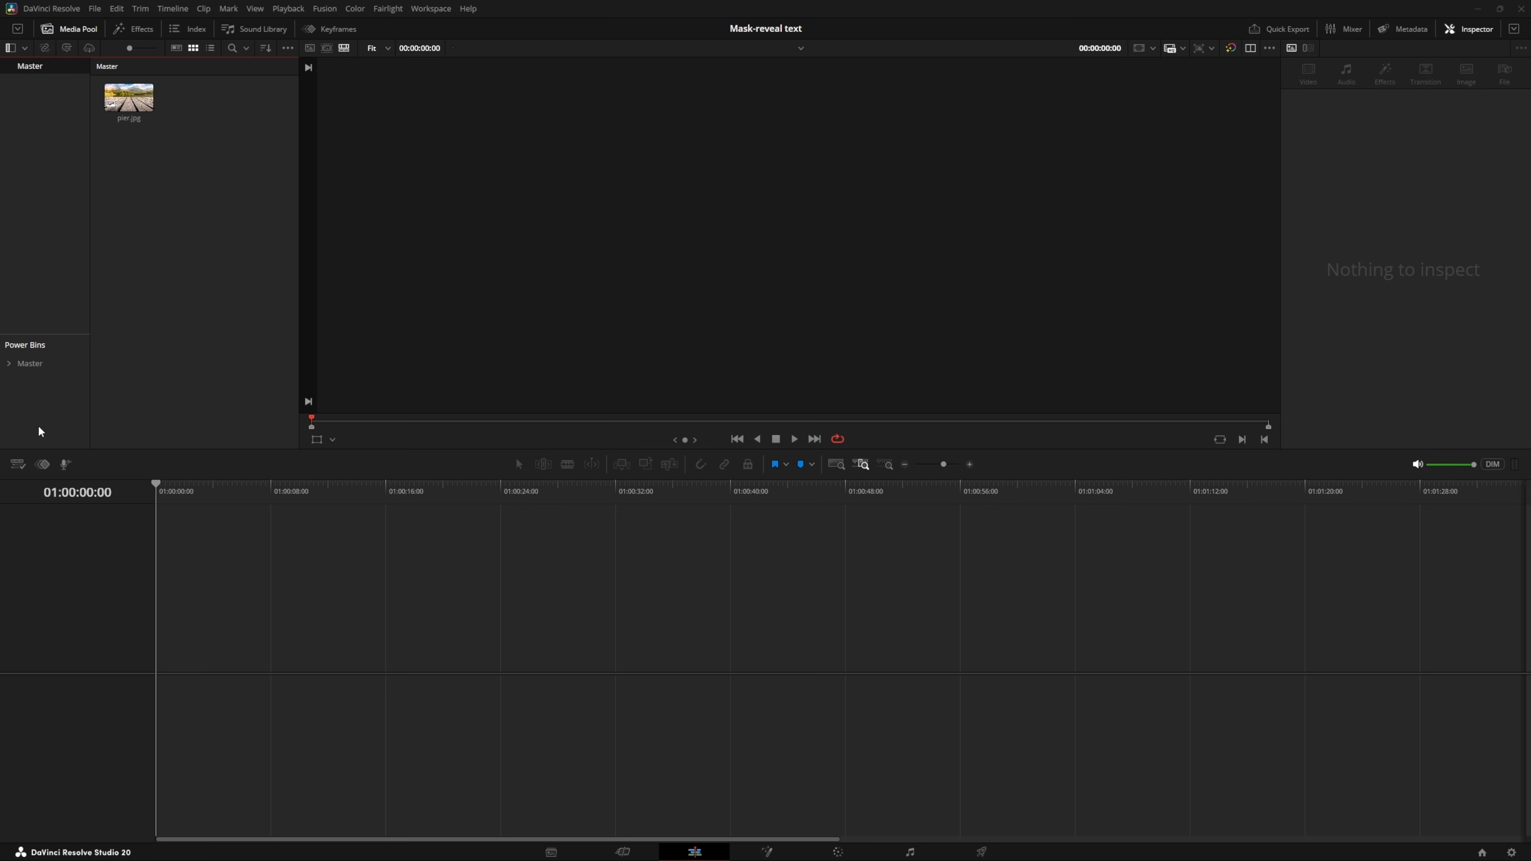
In the Mask-reveal text project, place pier.jpg on the timeline, and in Fusion disconnect MediaIn1 from MediaOut1 and move it aside
{"action": "left_click_drag", "start_coordinate": [124, 109], "coordinate": [162, 639]}
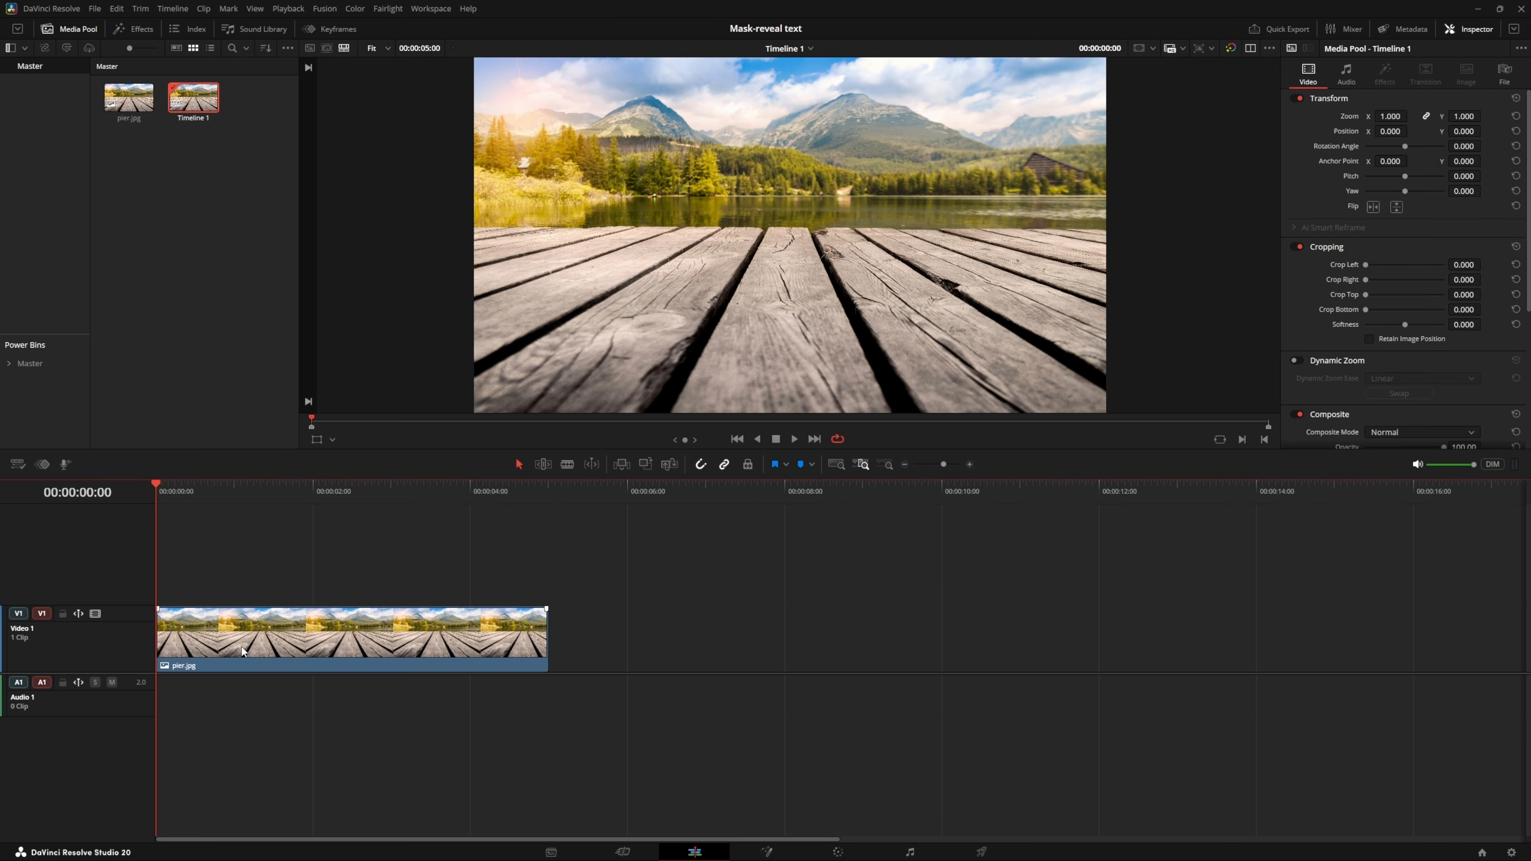
{"action": "left_click", "coordinate": [767, 852]}
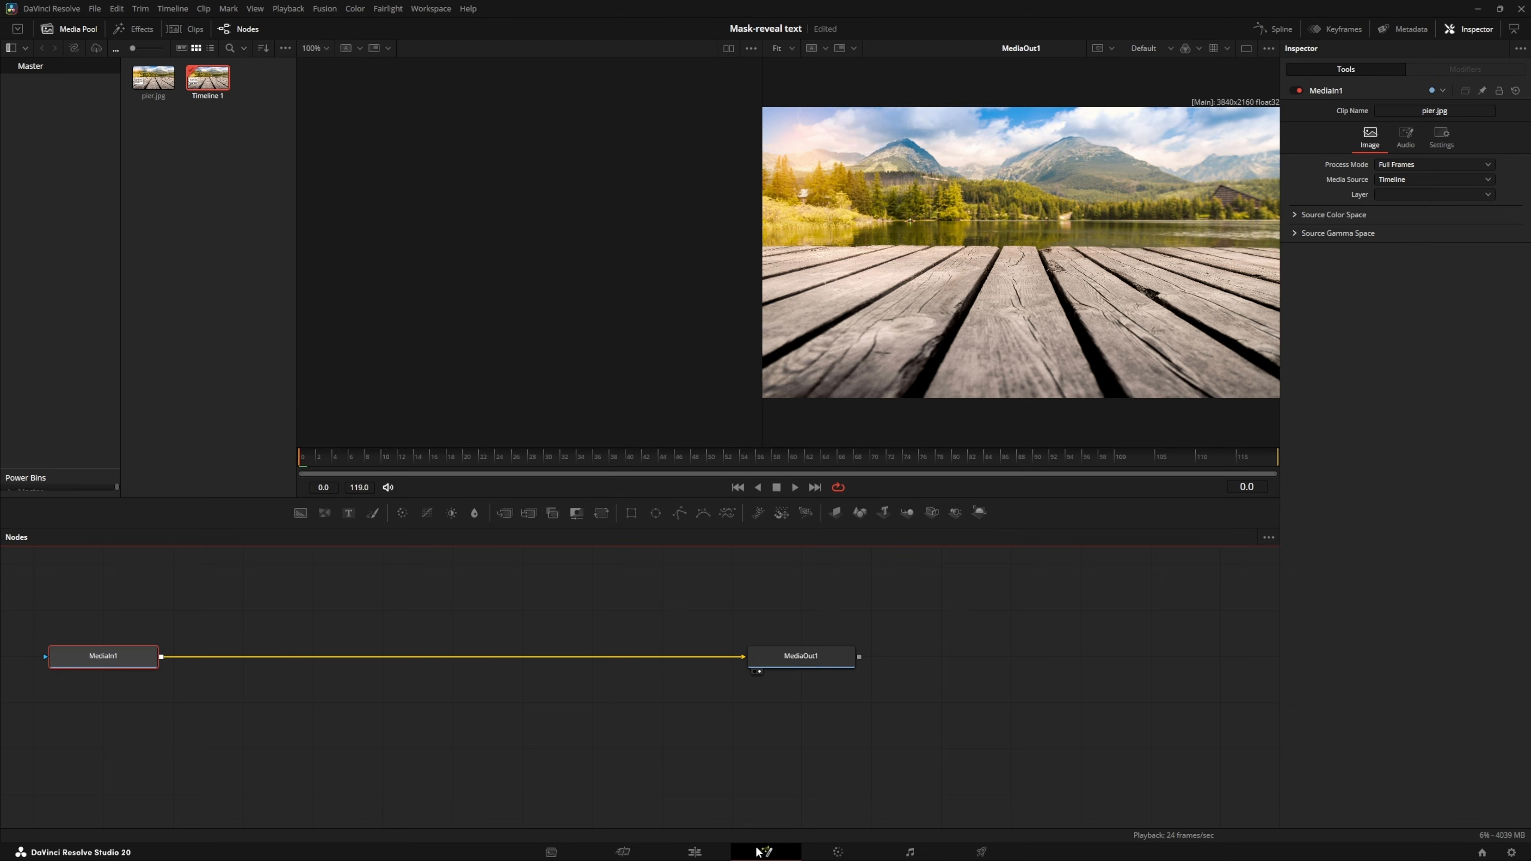
{"action": "left_click_drag", "start_coordinate": [742, 658], "coordinate": [629, 669]}
{"action": "left_click_drag", "start_coordinate": [188, 662], "coordinate": [415, 811]}
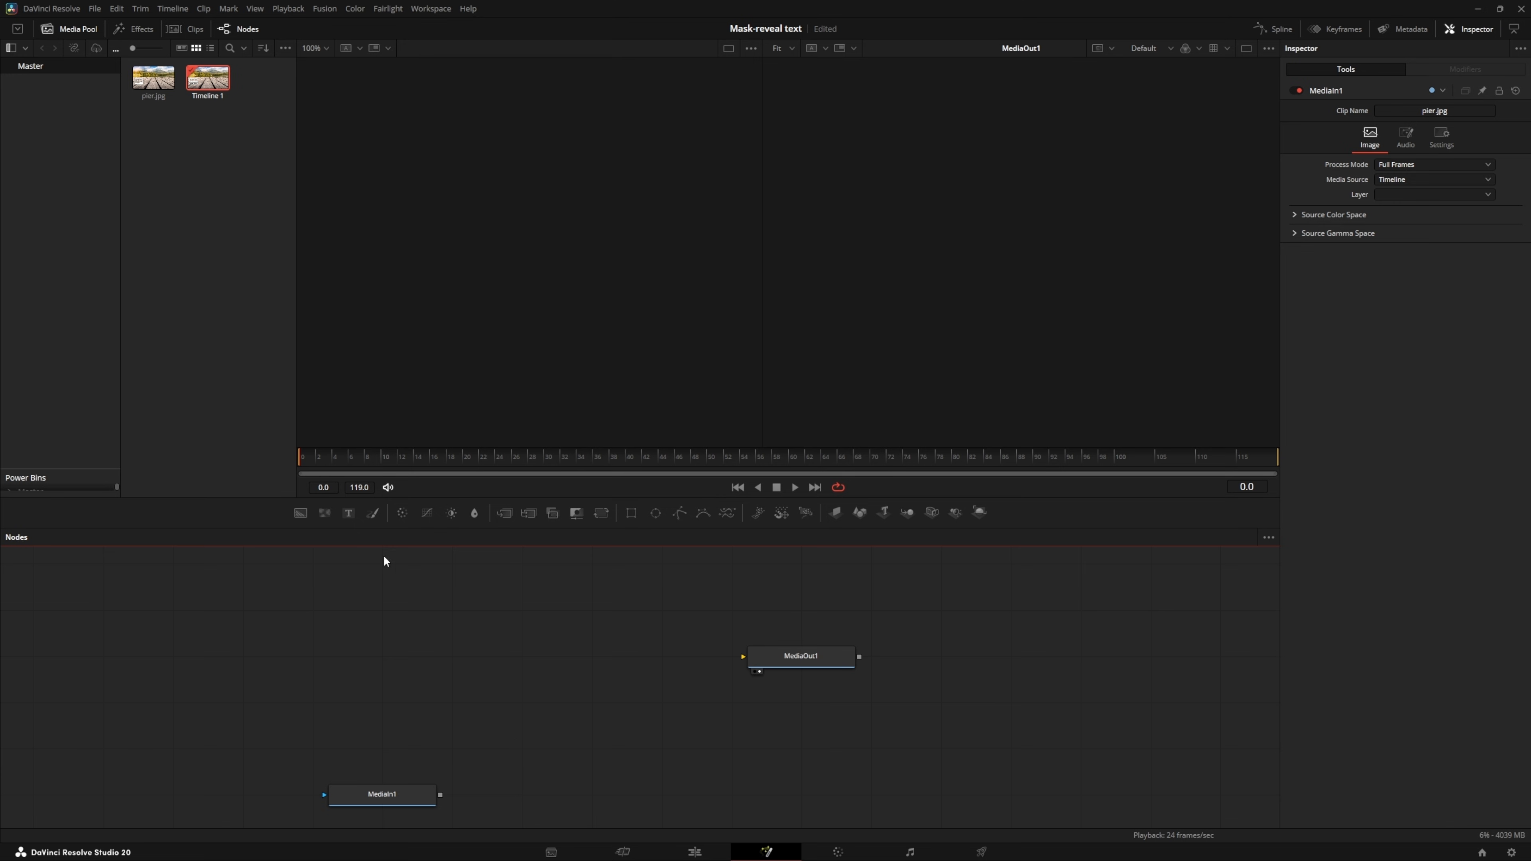
Add a Text+ node connected to MediaOut1 and enter "Lake View" as its text
{"action": "left_click_drag", "start_coordinate": [348, 513], "coordinate": [744, 657]}
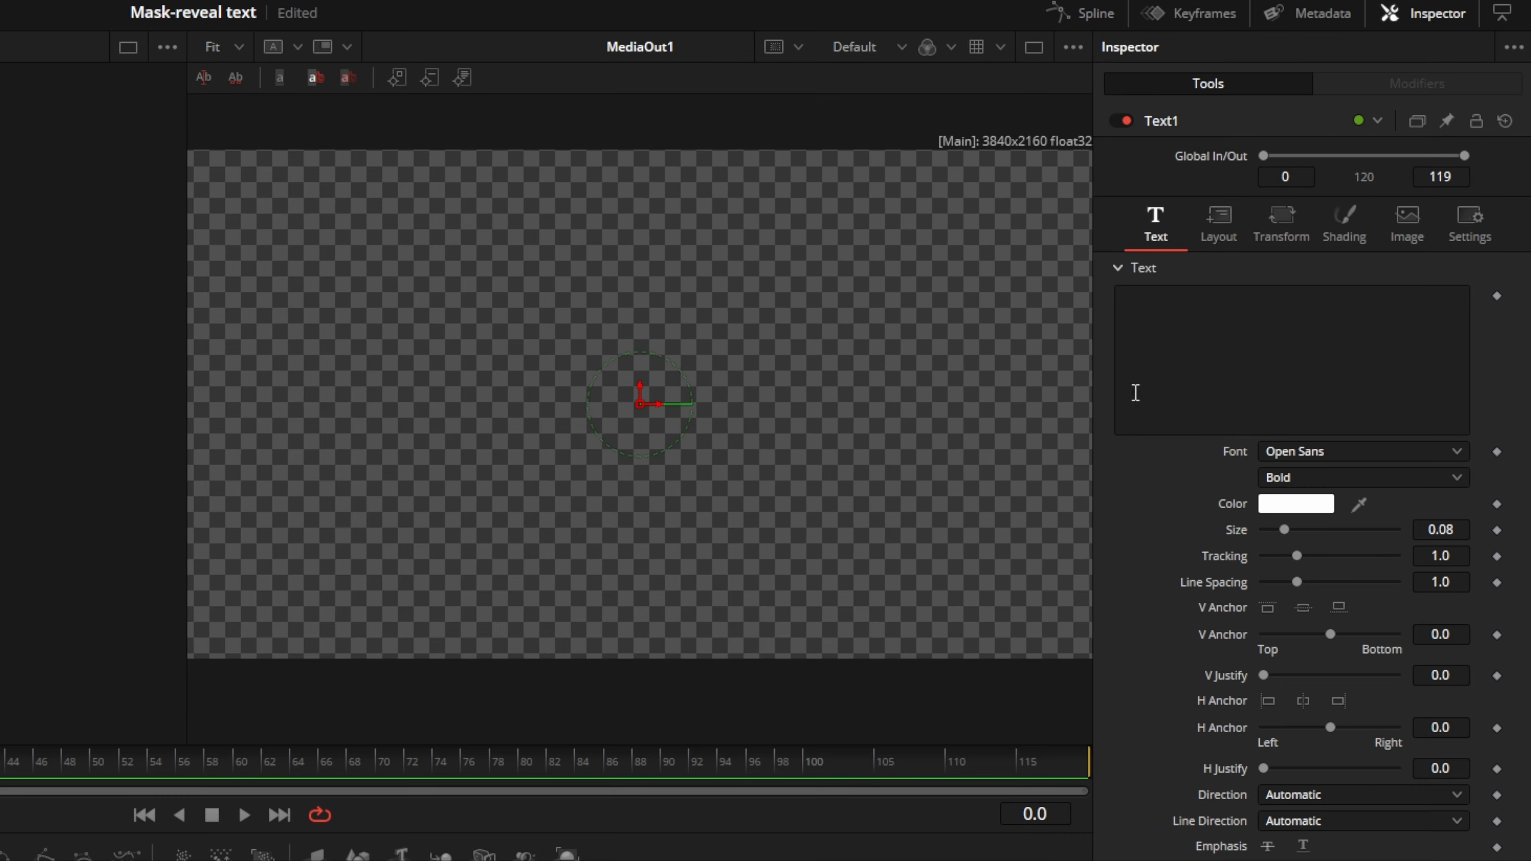
{"action": "left_click", "coordinate": [1317, 216]}
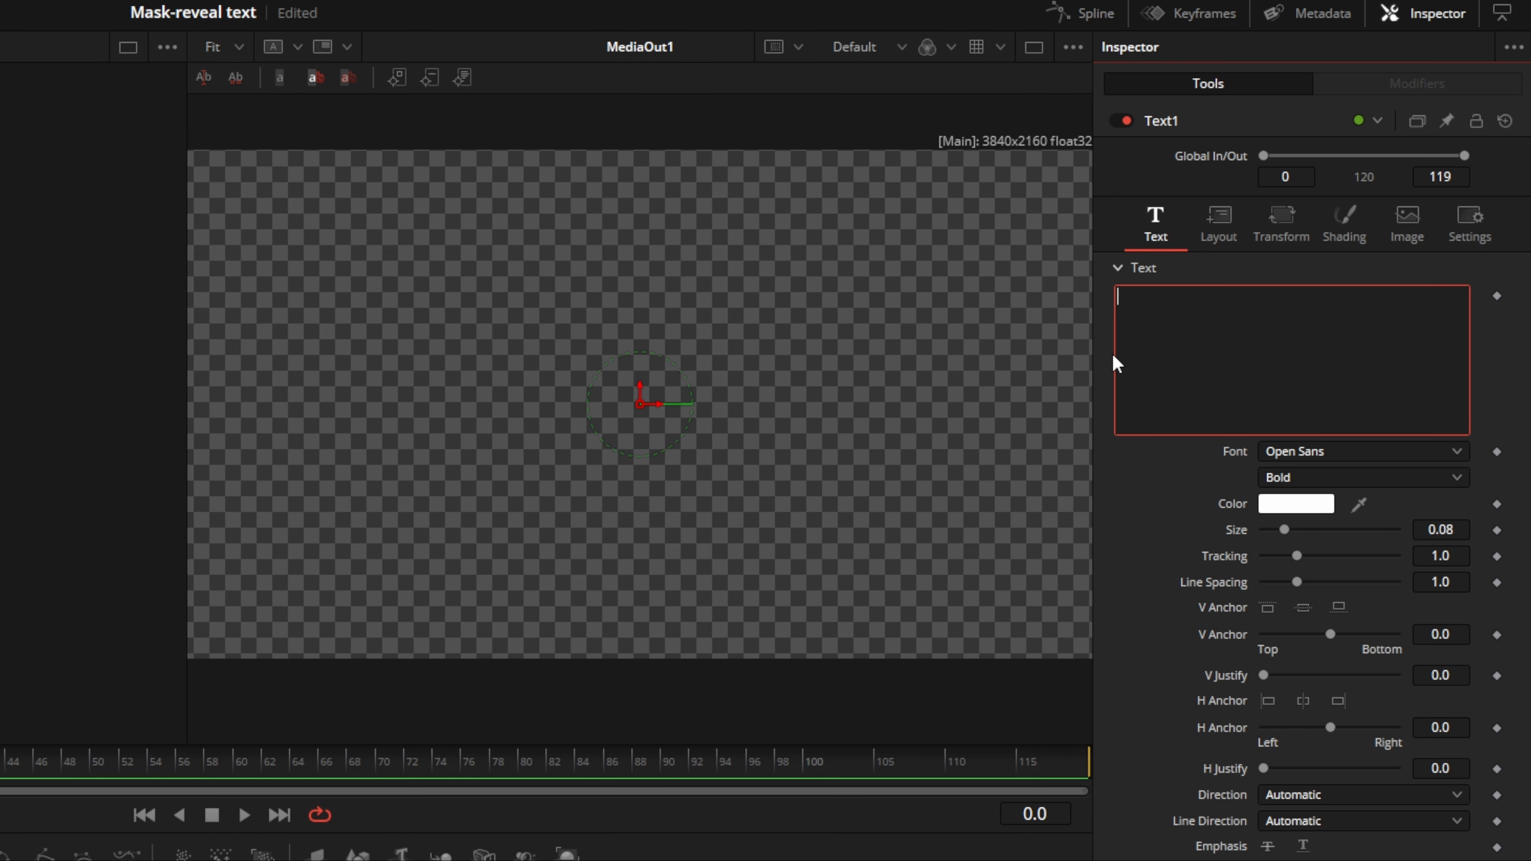
{"action": "type", "text": "Lake View"}
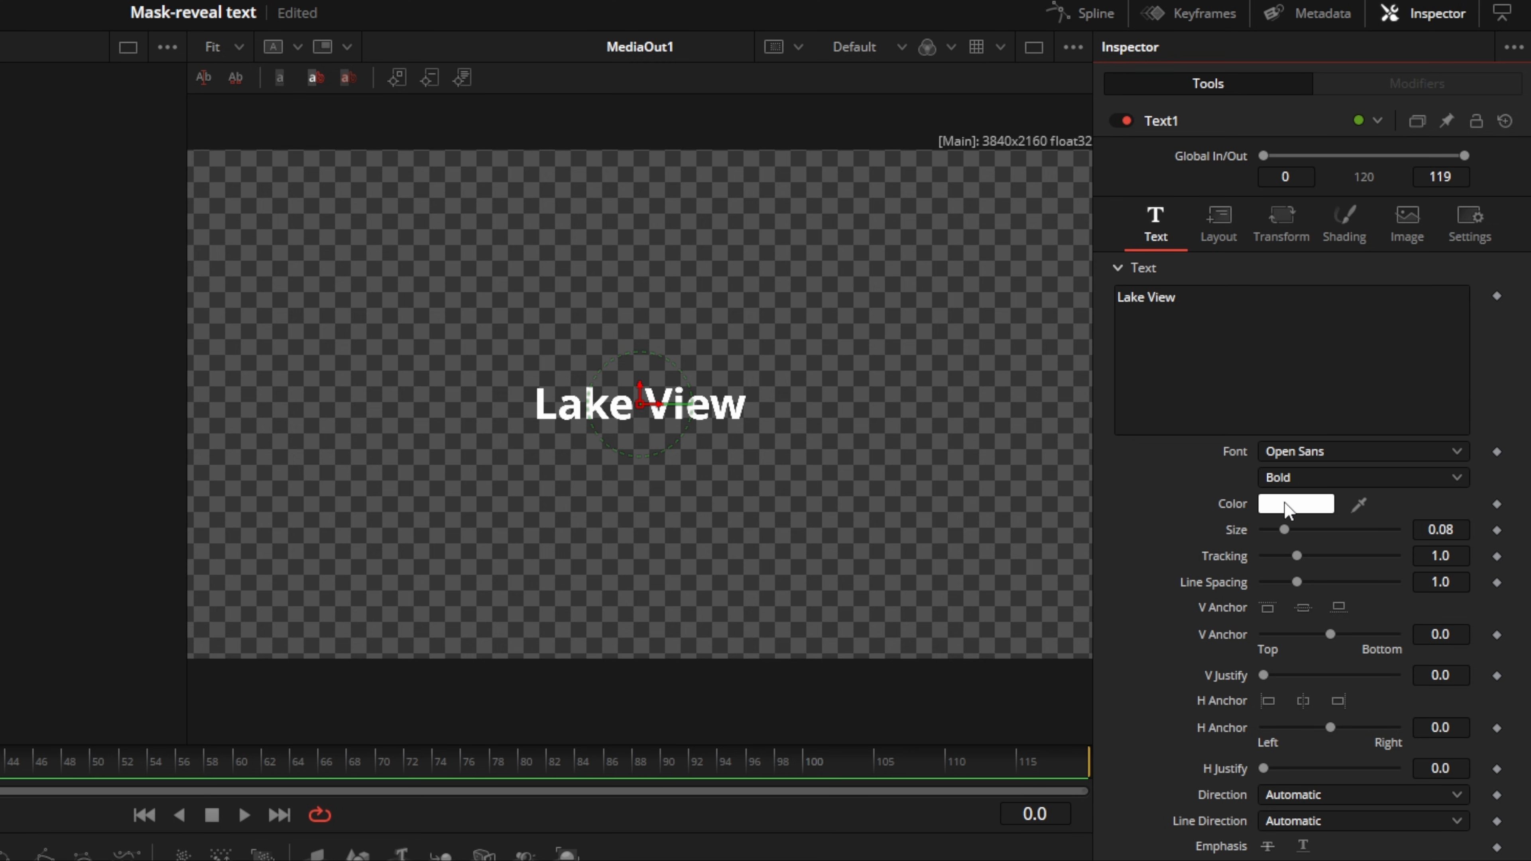
Change the "Lake View" text color to bright green and its size to about 0.26
{"action": "left_click", "coordinate": [1286, 509]}
{"action": "left_click", "coordinate": [328, 563]}
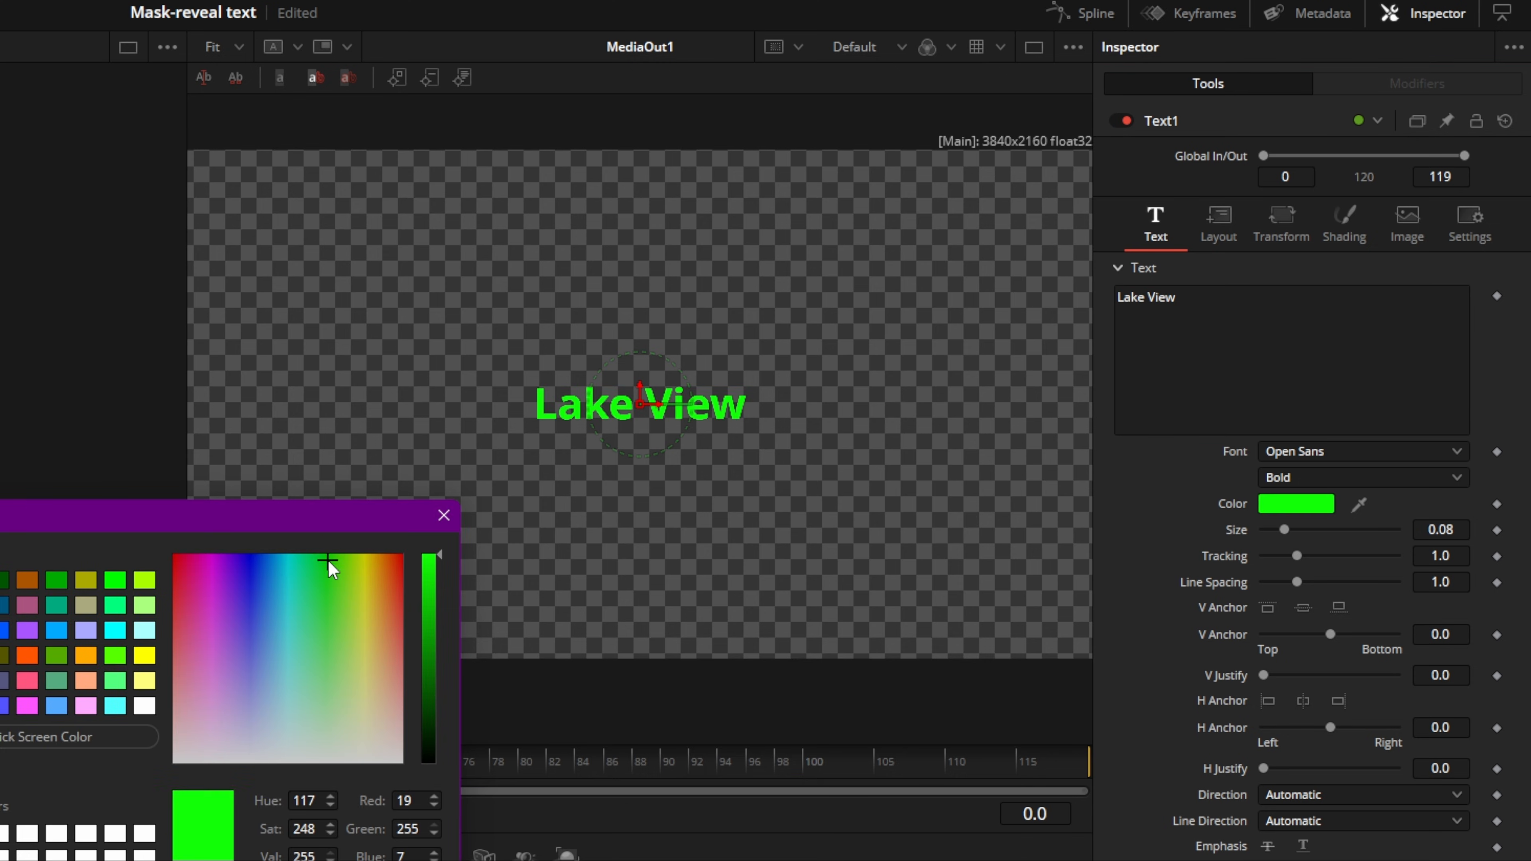
{"action": "key", "text": "Return"}
{"action": "left_click_drag", "start_coordinate": [1286, 530], "coordinate": [1322, 527]}
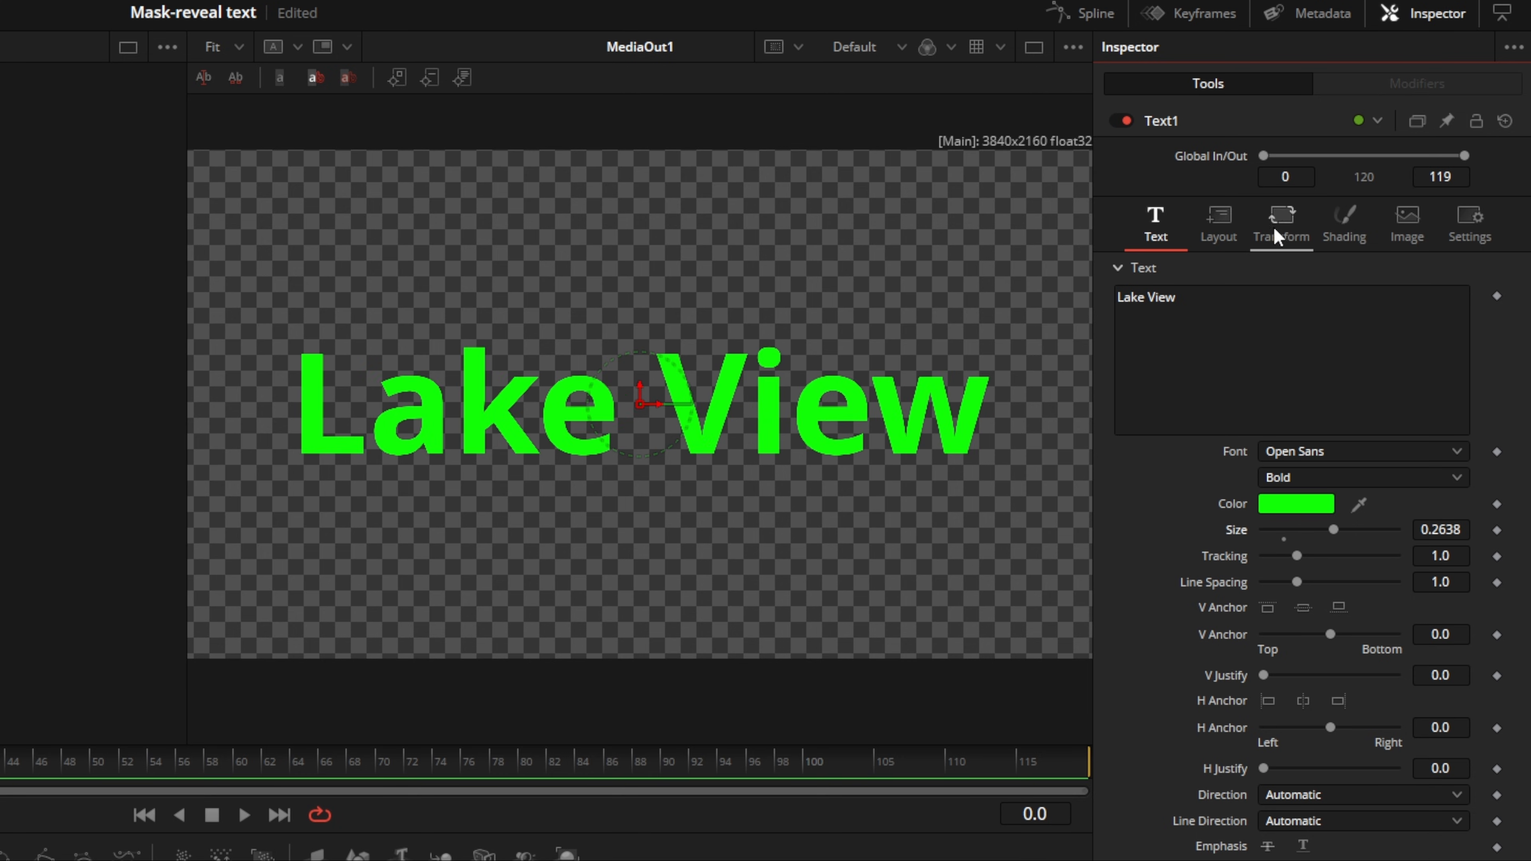
Enable shading element 2, Red Outline, on Text1, change its color to black and increase its thickness
{"action": "left_click", "coordinate": [1348, 224]}
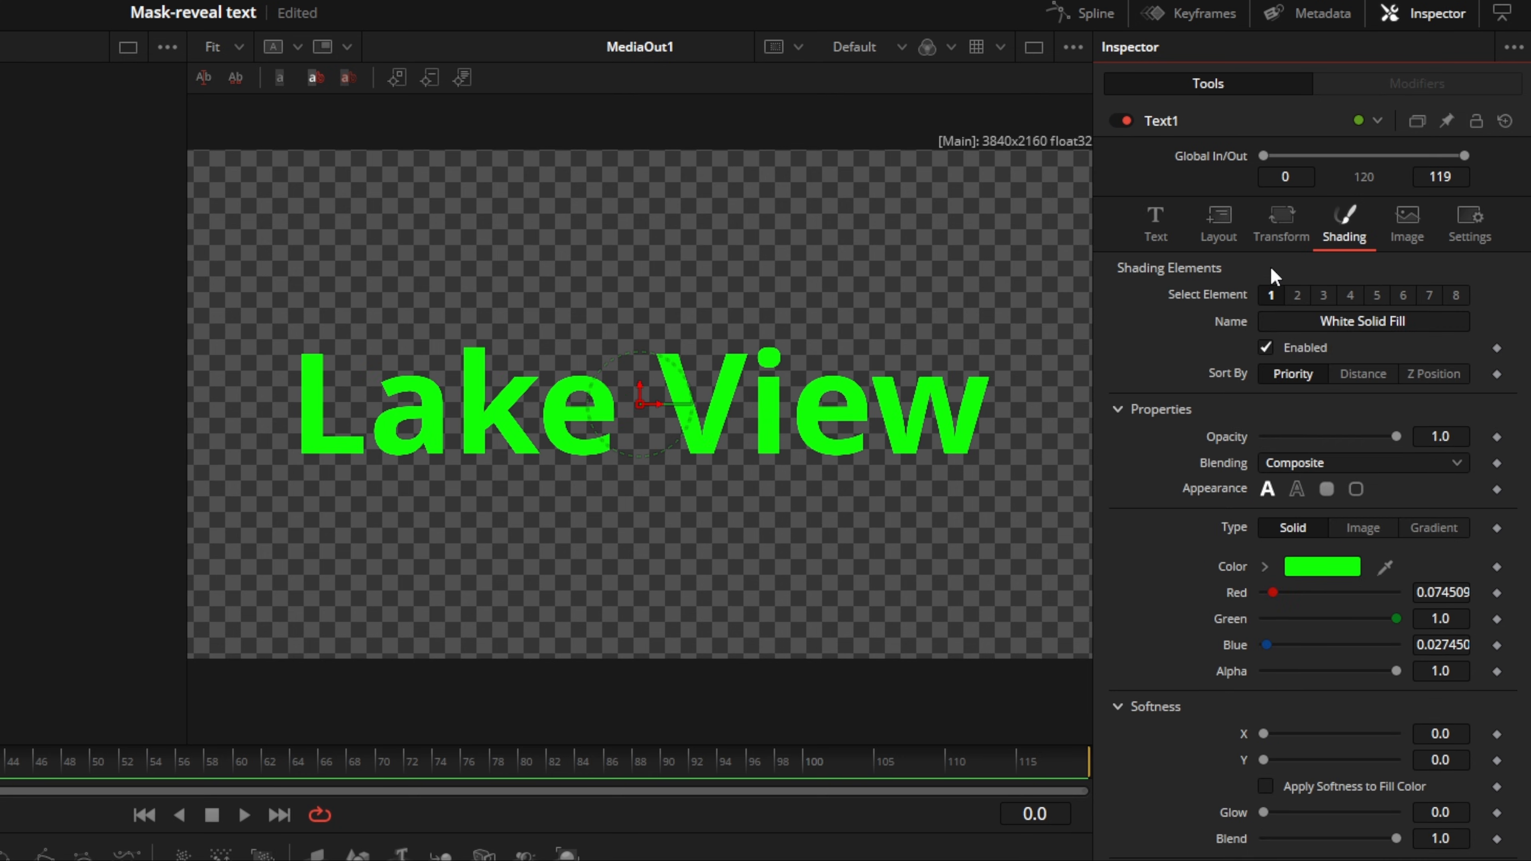
{"action": "left_click", "coordinate": [1296, 296]}
{"action": "left_click", "coordinate": [1266, 348]}
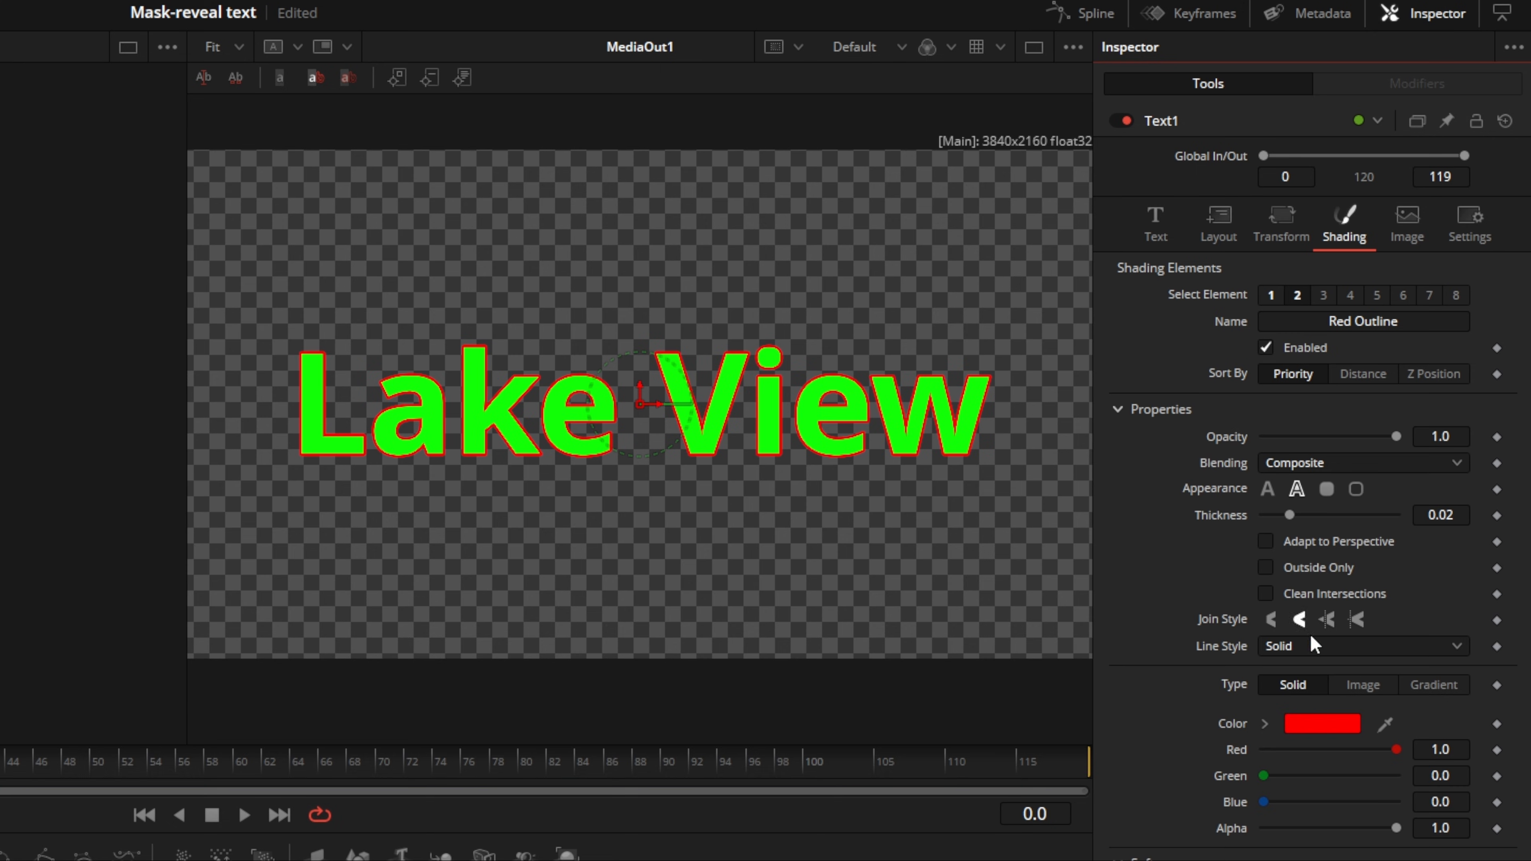
{"action": "left_click", "coordinate": [1306, 728]}
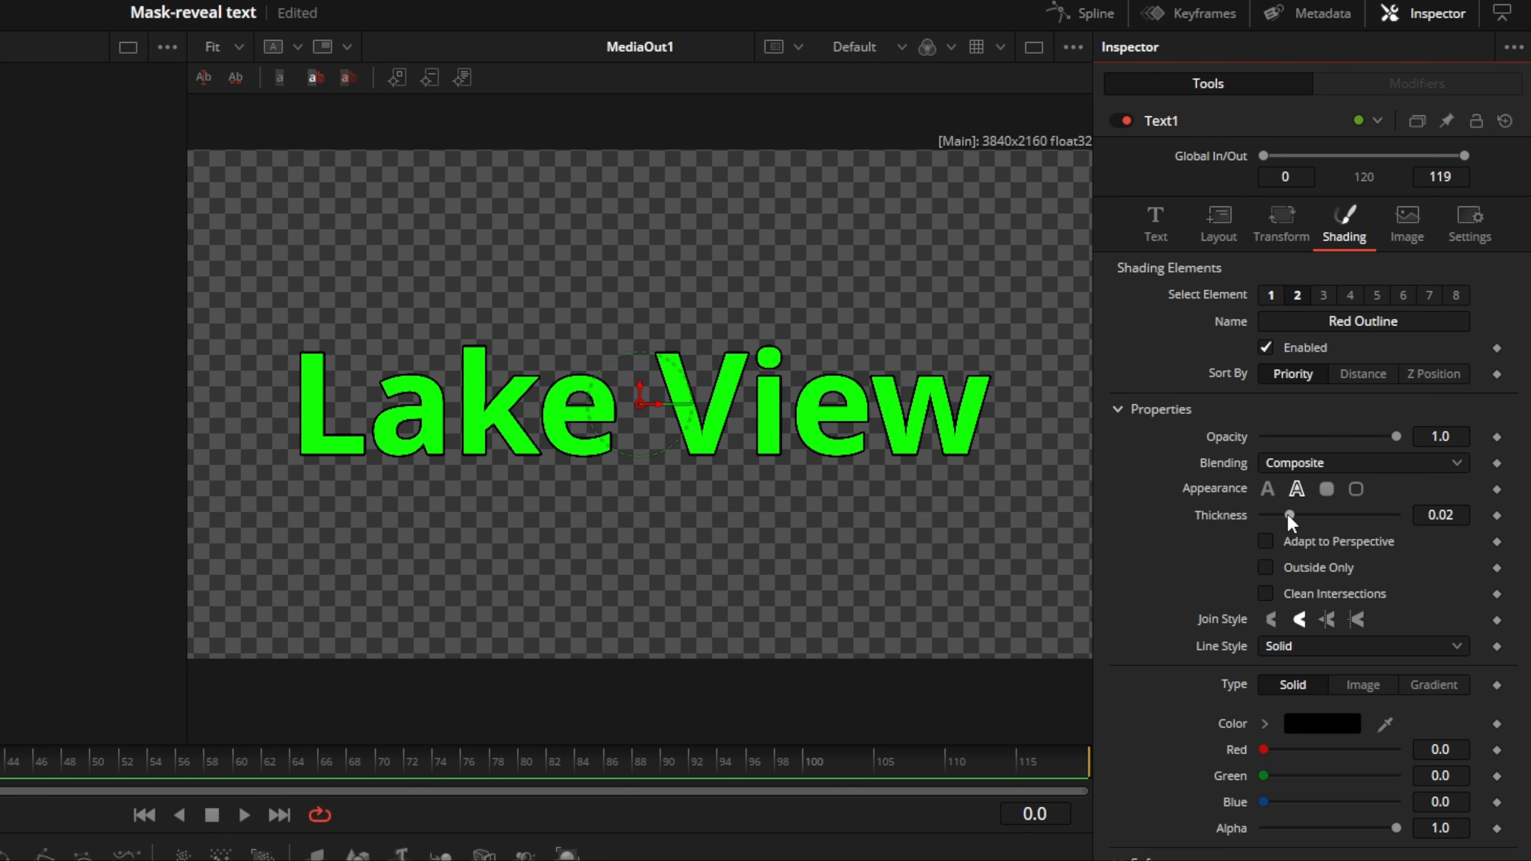
{"action": "left_click_drag", "start_coordinate": [1287, 513], "coordinate": [1308, 520]}
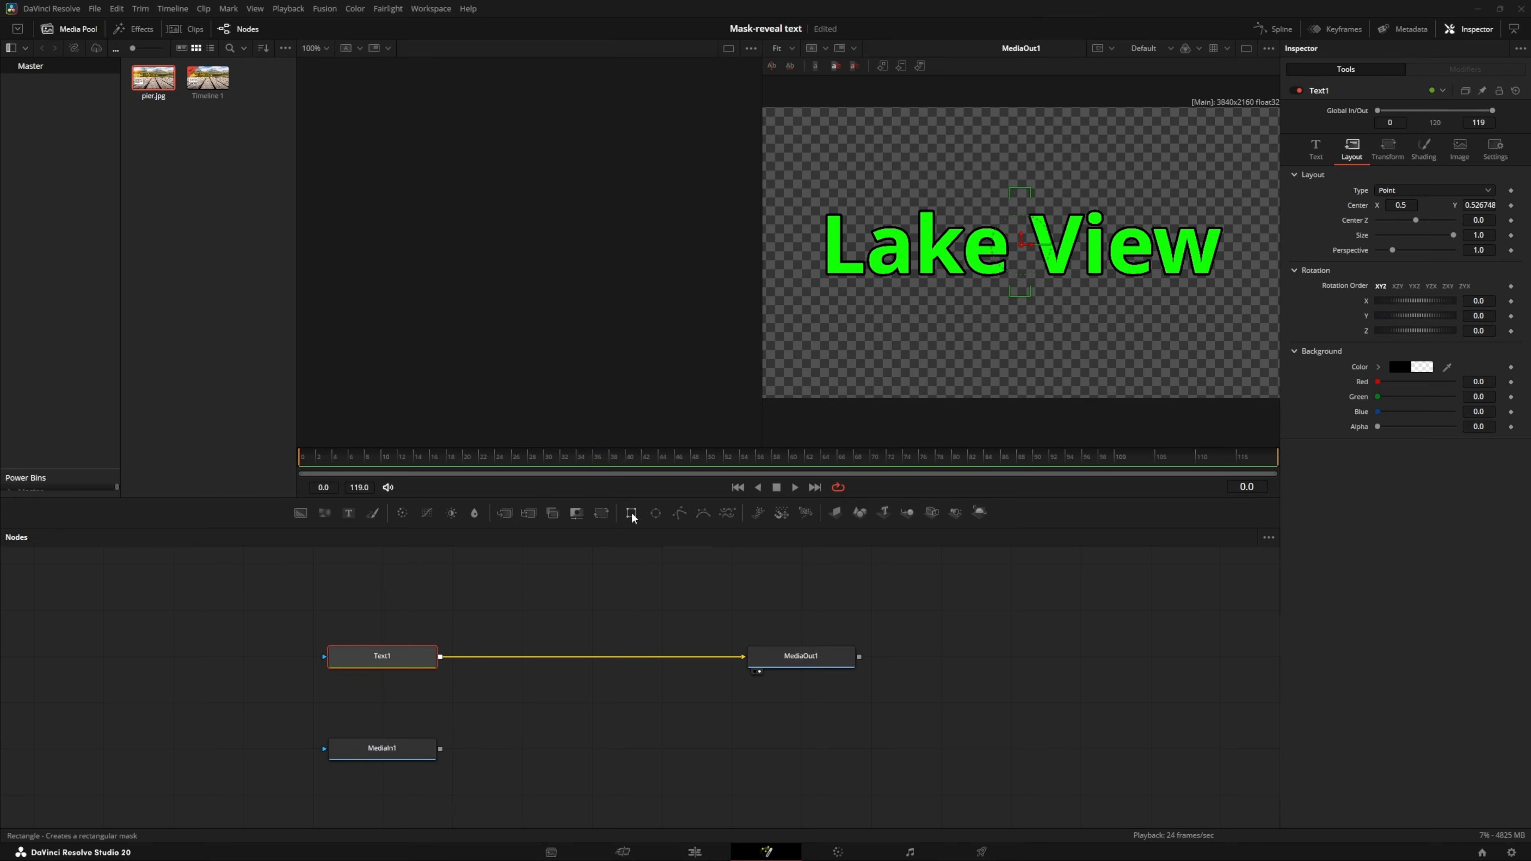
Add a rectangle mask to Text1 and widen it to about 1.01 so it spans the frame
{"action": "left_click_drag", "start_coordinate": [632, 512], "coordinate": [384, 661]}
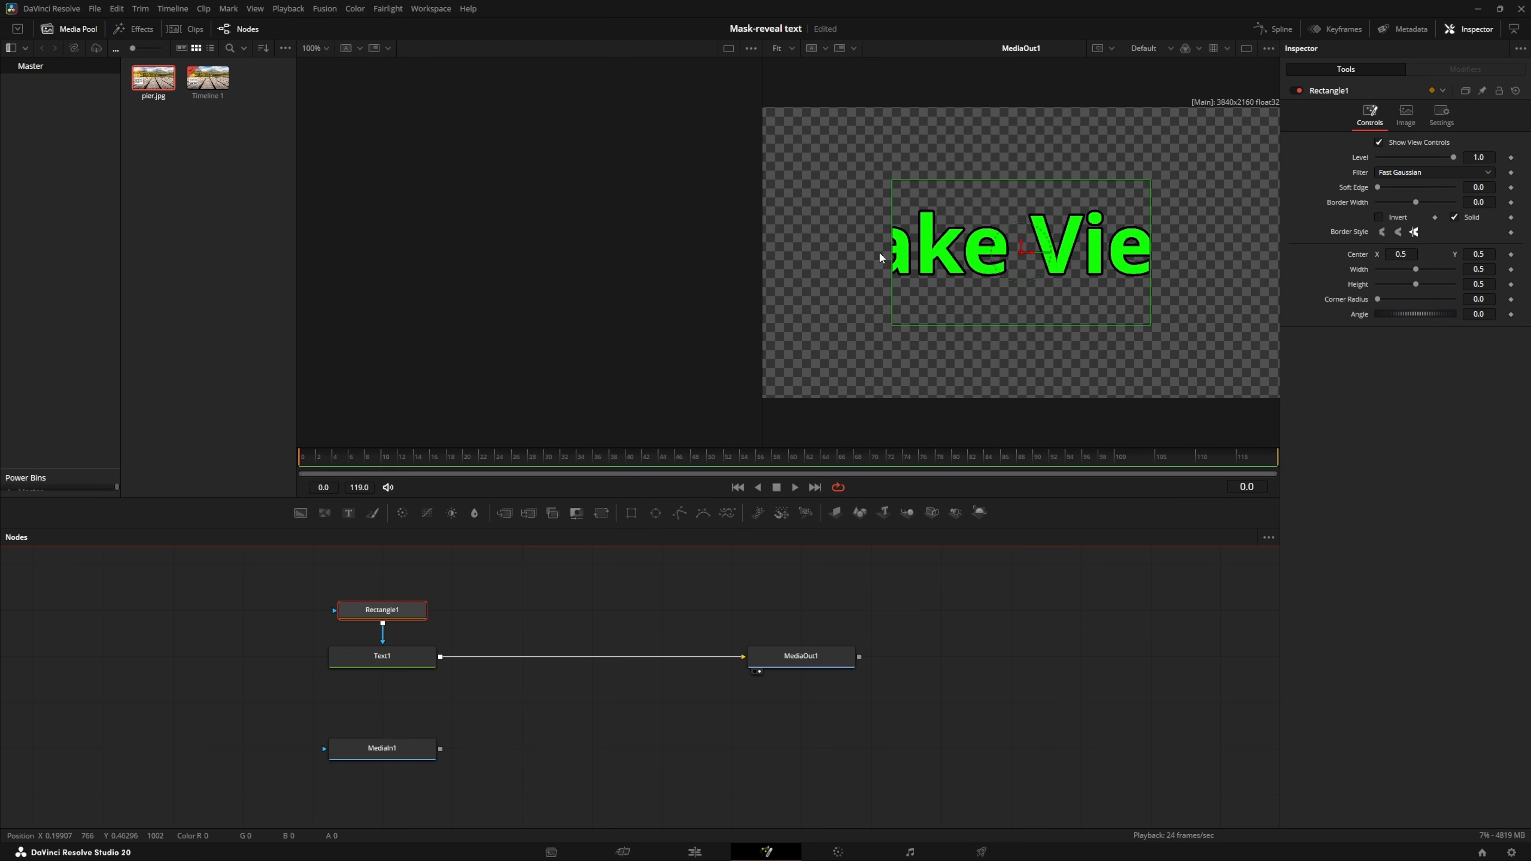
{"action": "left_click_drag", "start_coordinate": [894, 248], "coordinate": [762, 252]}
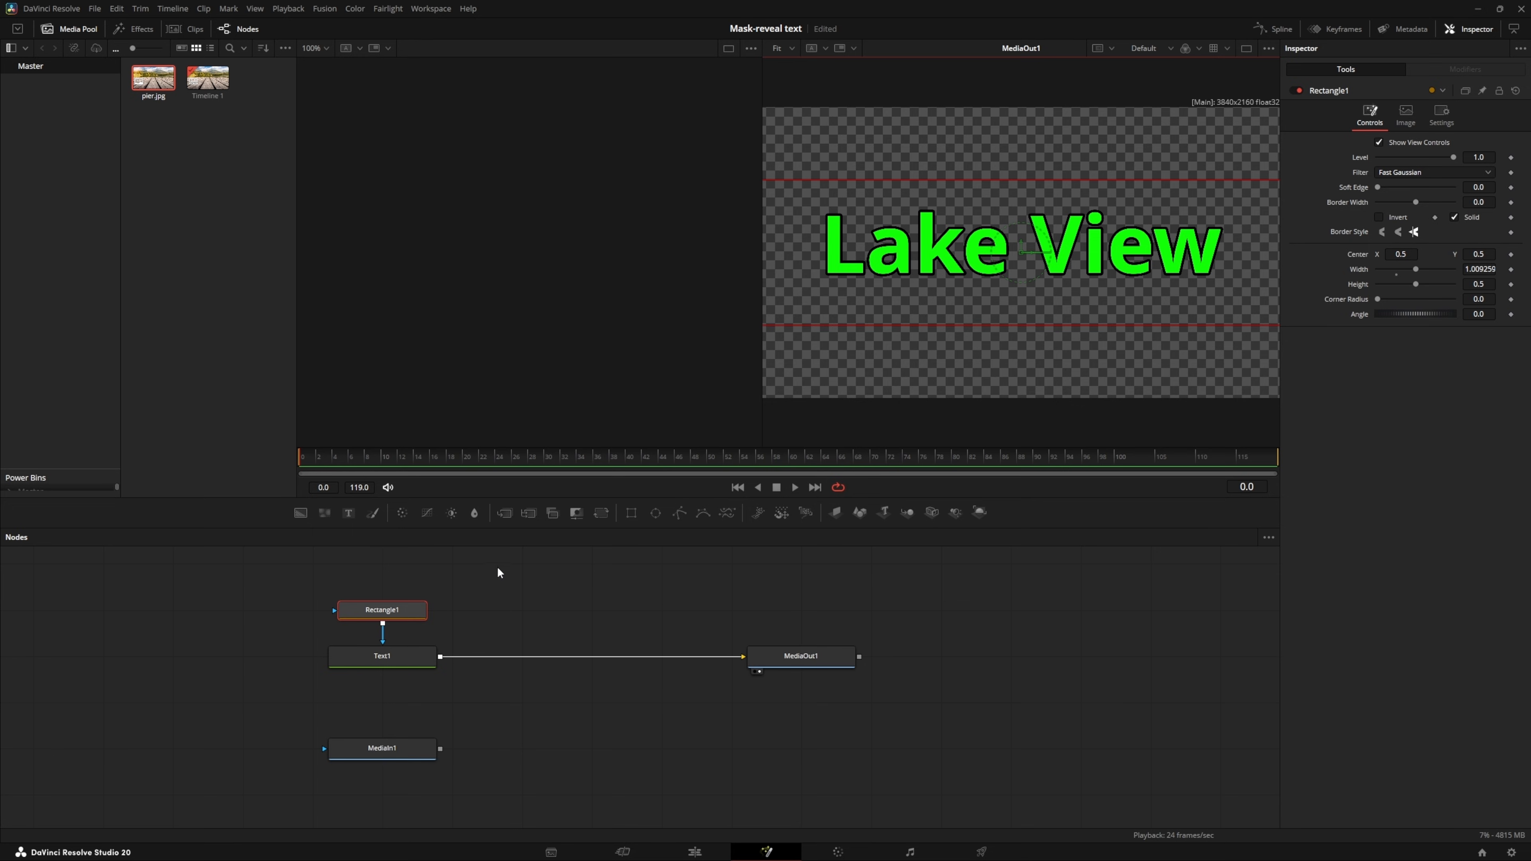
Disconnect Text1 from MediaOut1 and add a Merge node with Text1 as foreground and MediaIn1 as background, feeding MediaOut1
{"action": "left_click_drag", "start_coordinate": [743, 655], "coordinate": [426, 654]}
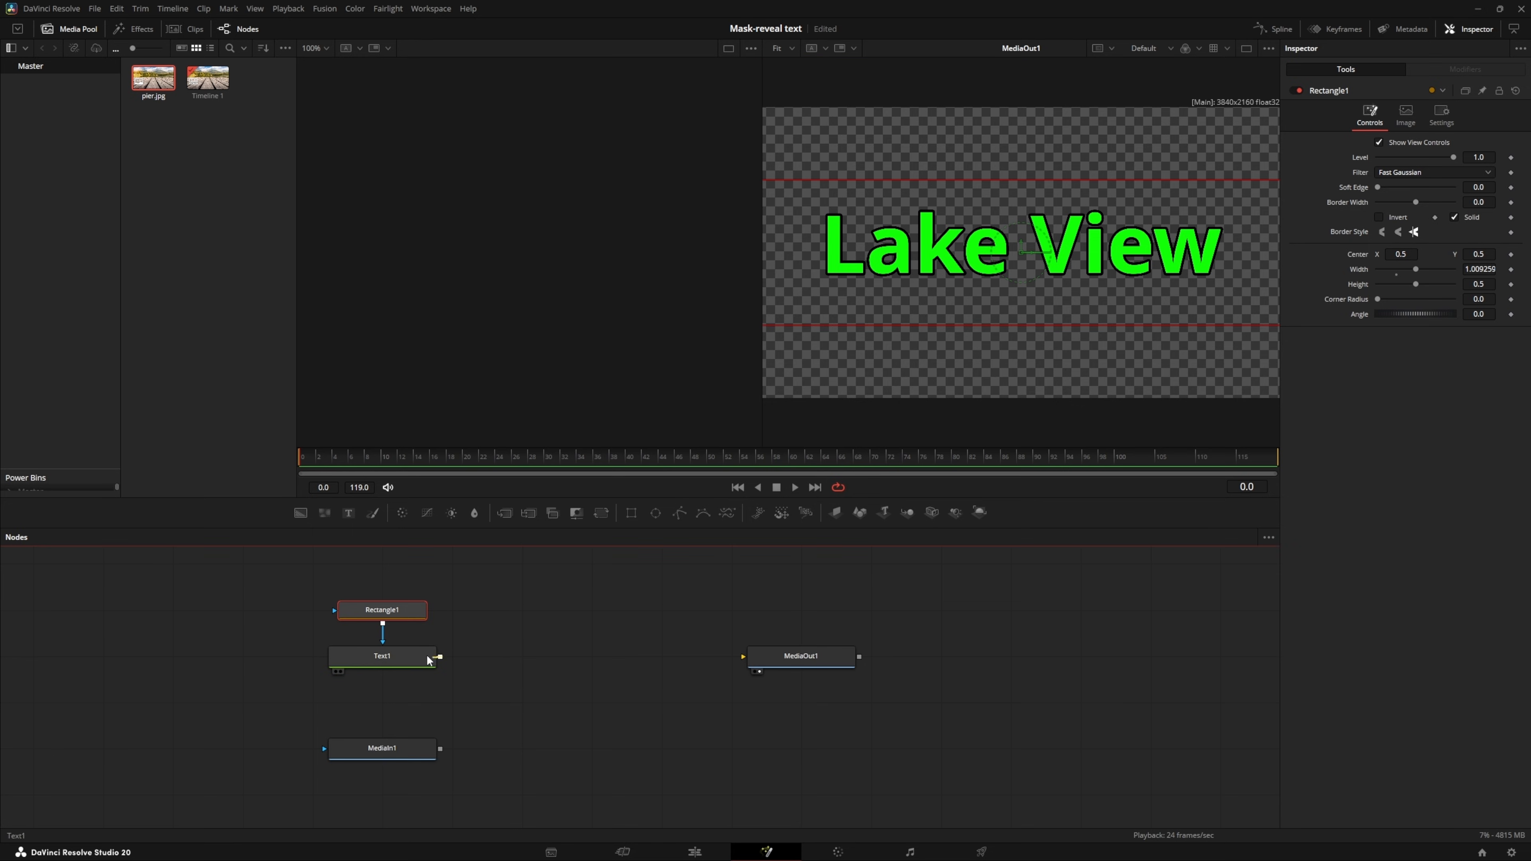
{"action": "left_click_drag", "start_coordinate": [553, 513], "coordinate": [561, 684]}
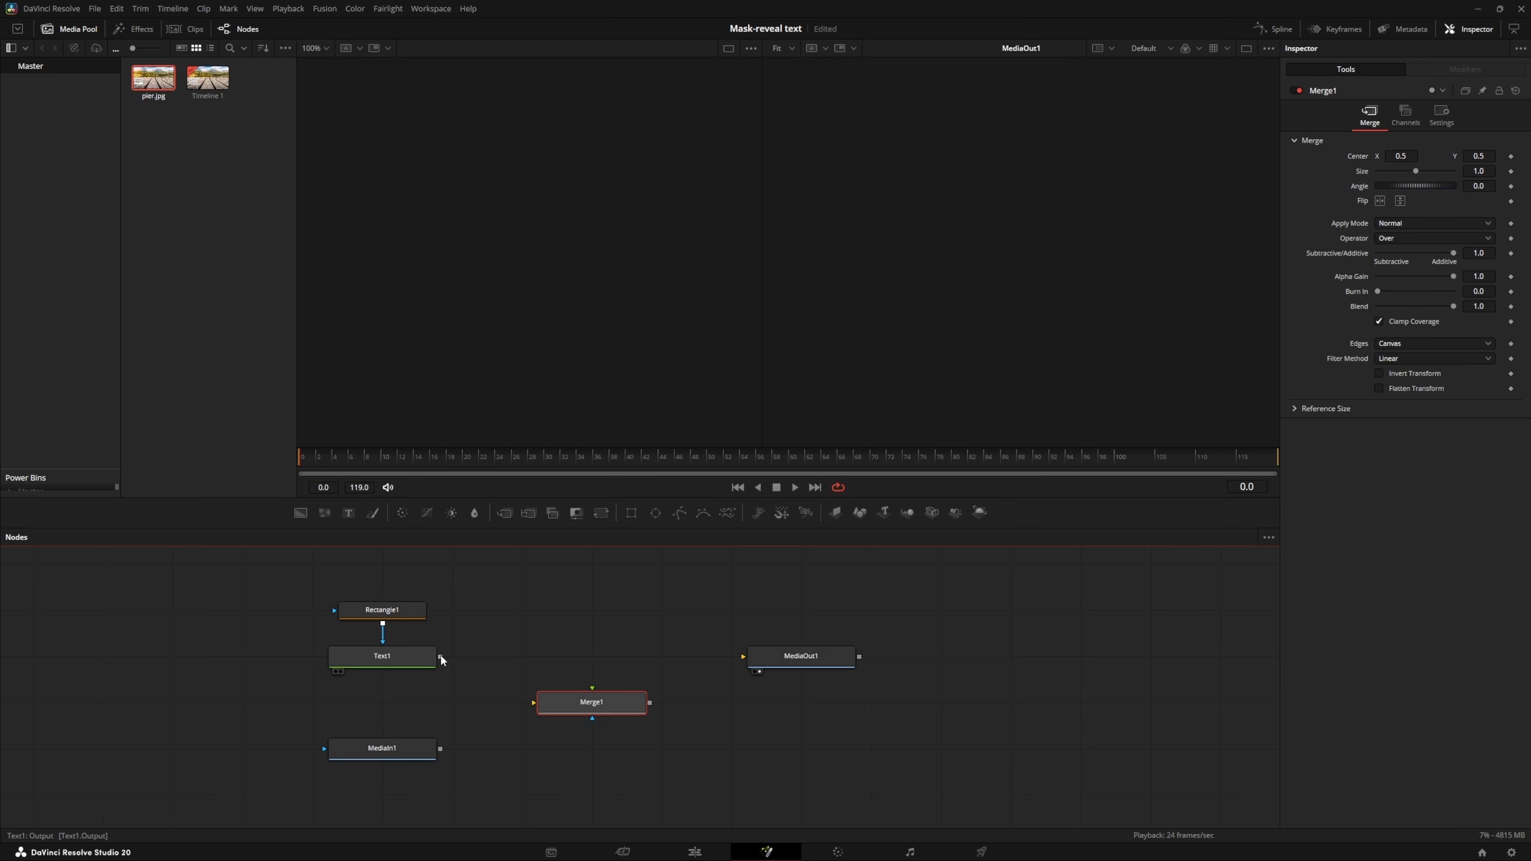
{"action": "left_click_drag", "start_coordinate": [442, 659], "coordinate": [594, 694]}
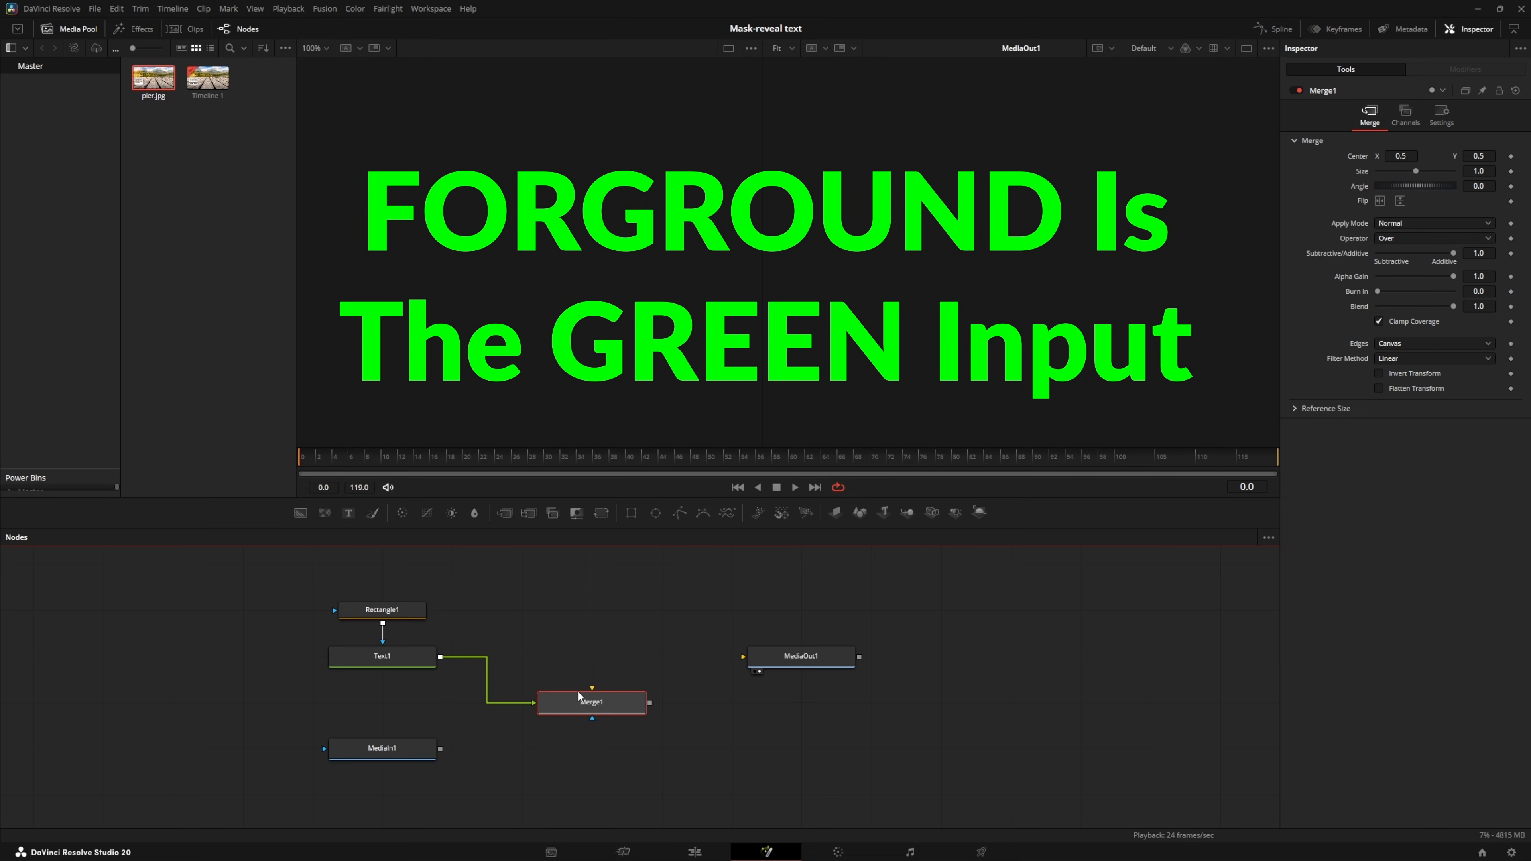
{"action": "left_click_drag", "start_coordinate": [441, 750], "coordinate": [752, 656]}
{"action": "left_click", "coordinate": [752, 655]}
Move the rectangle mask down over the wooden pier, to center Y about 0.27, and invert it
{"action": "left_click", "coordinate": [382, 609]}
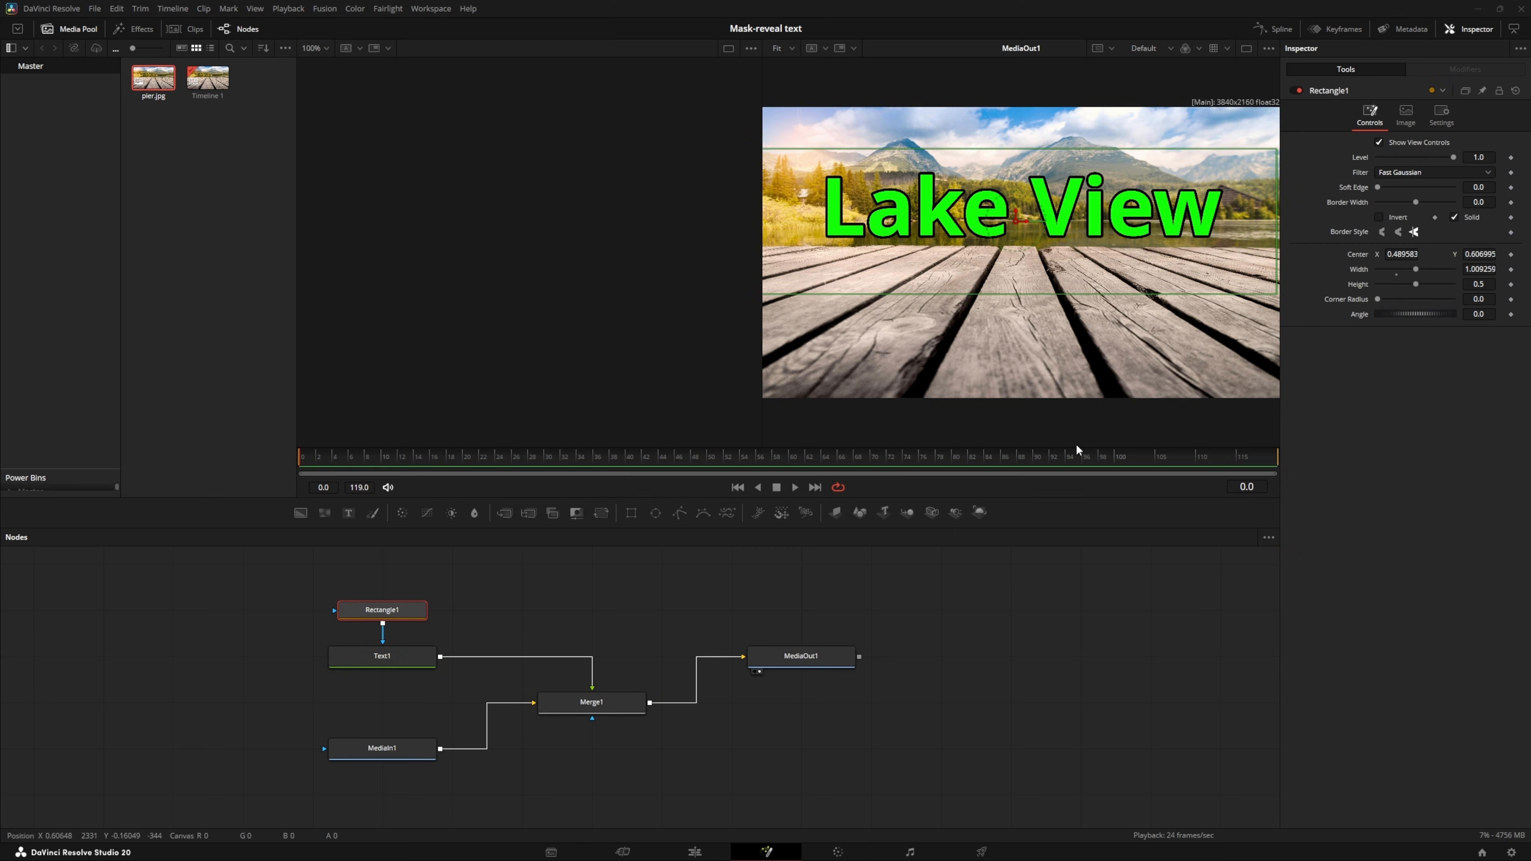
{"action": "left_click_drag", "start_coordinate": [1017, 212], "coordinate": [1005, 309]}
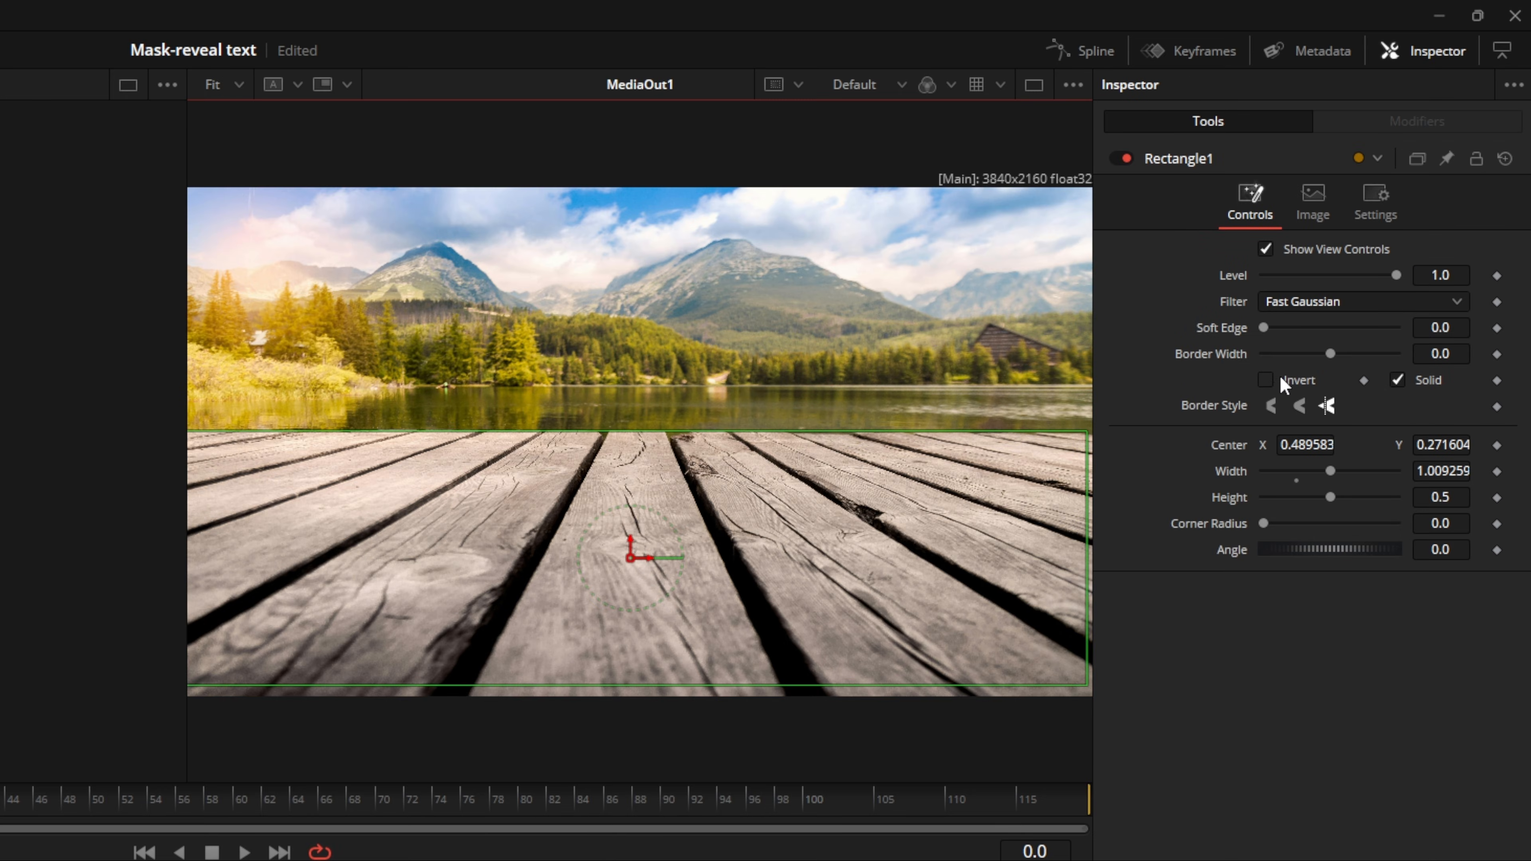
{"action": "left_click", "coordinate": [1265, 380]}
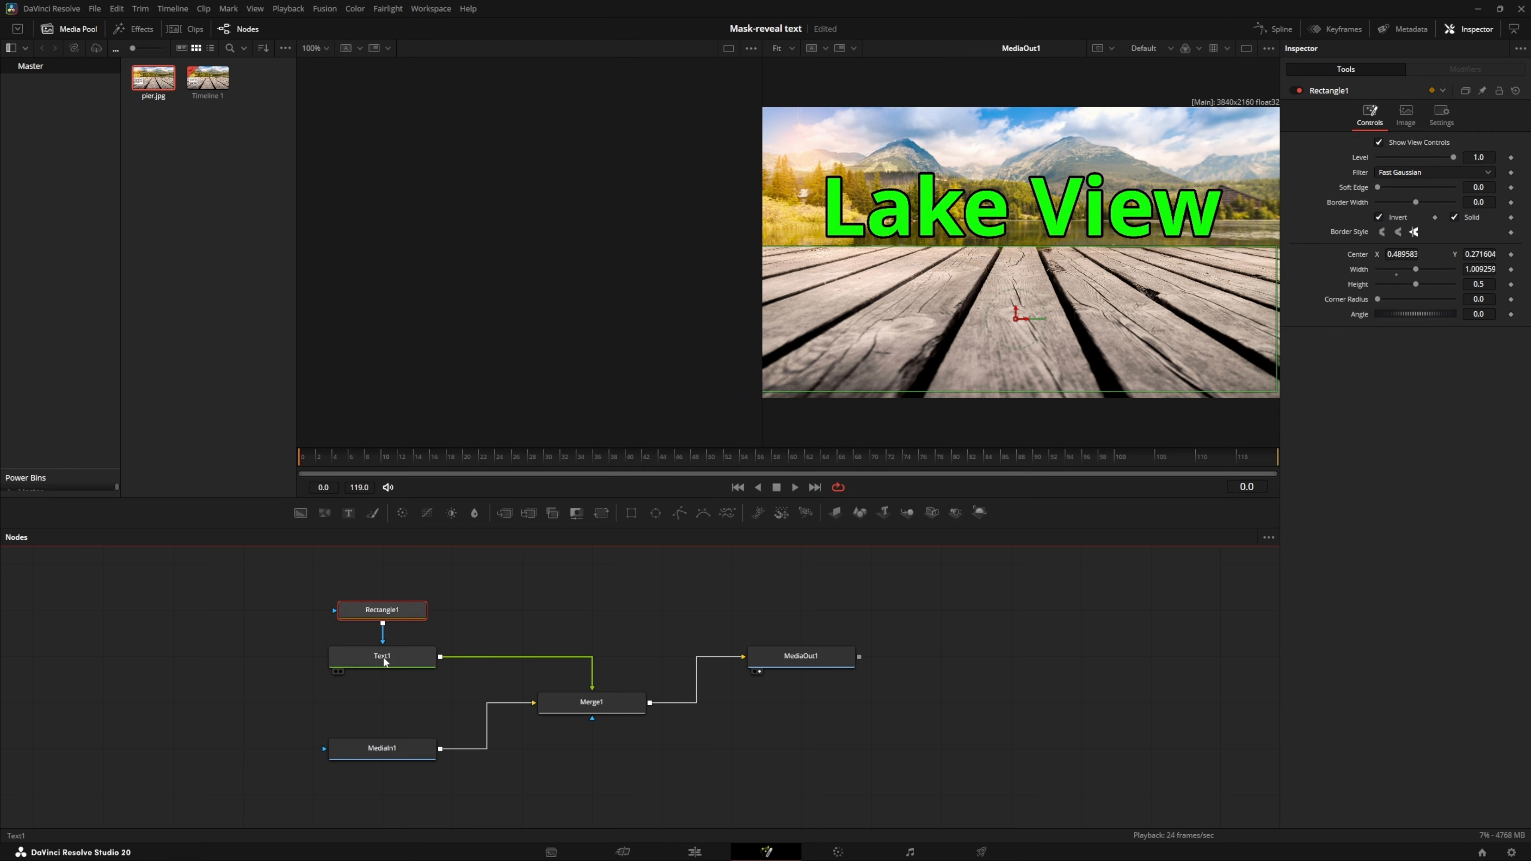
Keyframe Text1's layout center at Y about 0.39 on frame 0, behind the pier, and about 0.67 on frame 40
{"action": "left_click", "coordinate": [383, 656]}
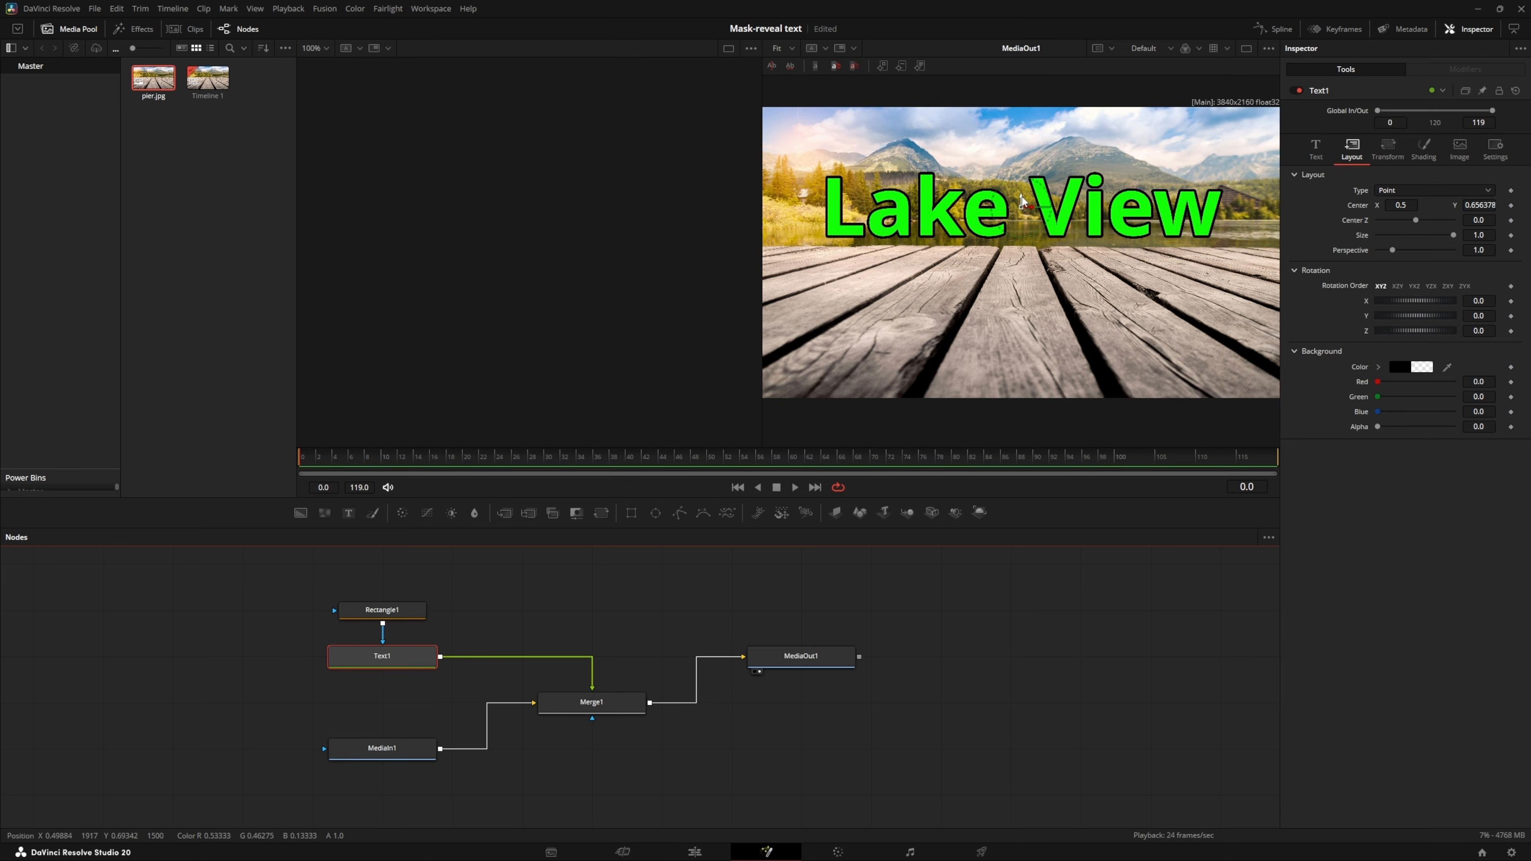
{"action": "left_click_drag", "start_coordinate": [1022, 196], "coordinate": [1018, 274]}
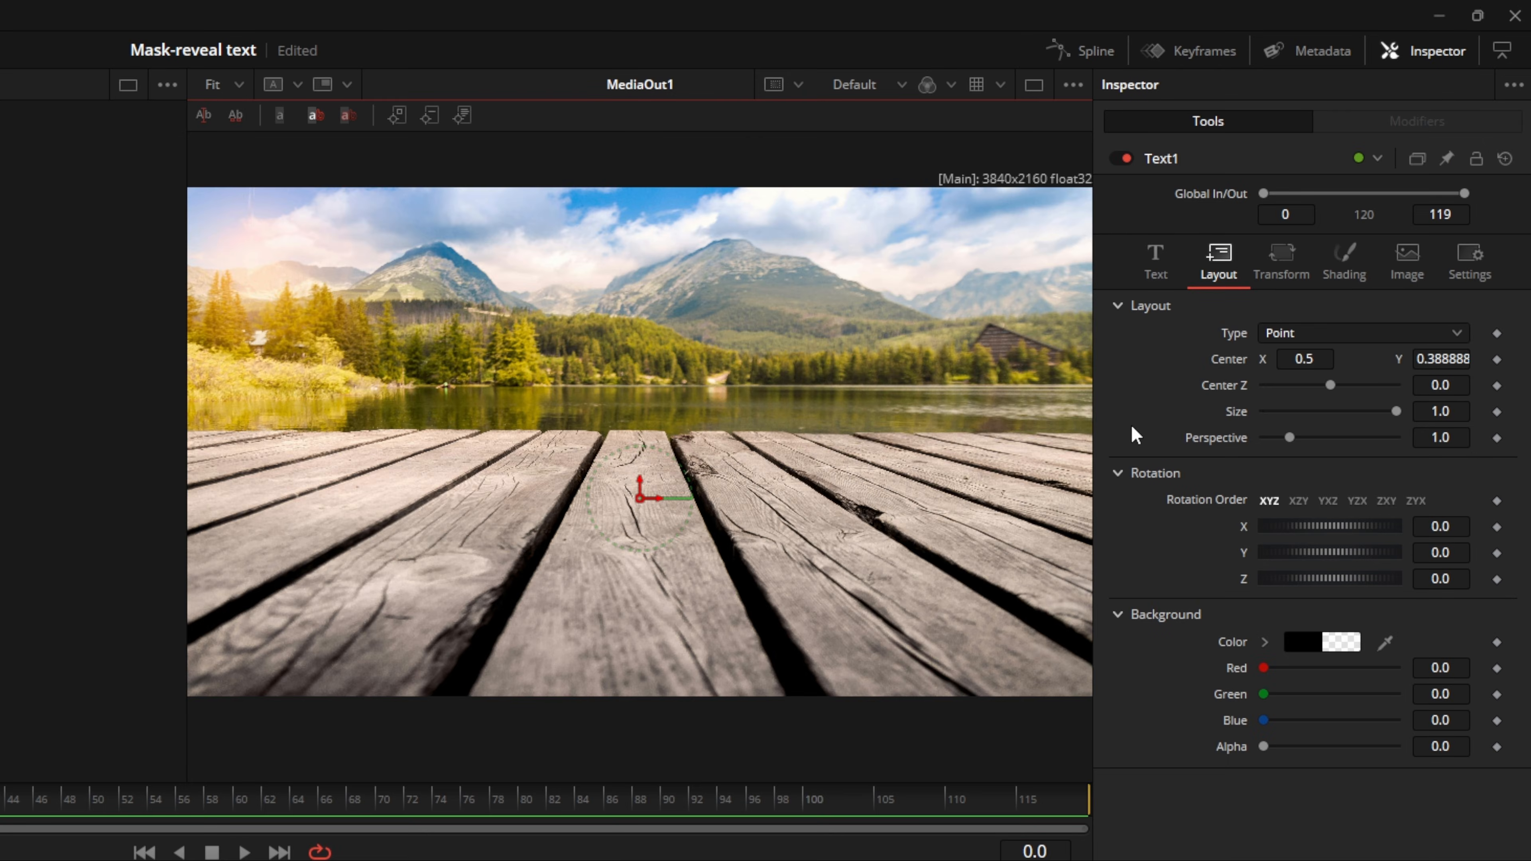
{"action": "left_click", "coordinate": [1497, 360]}
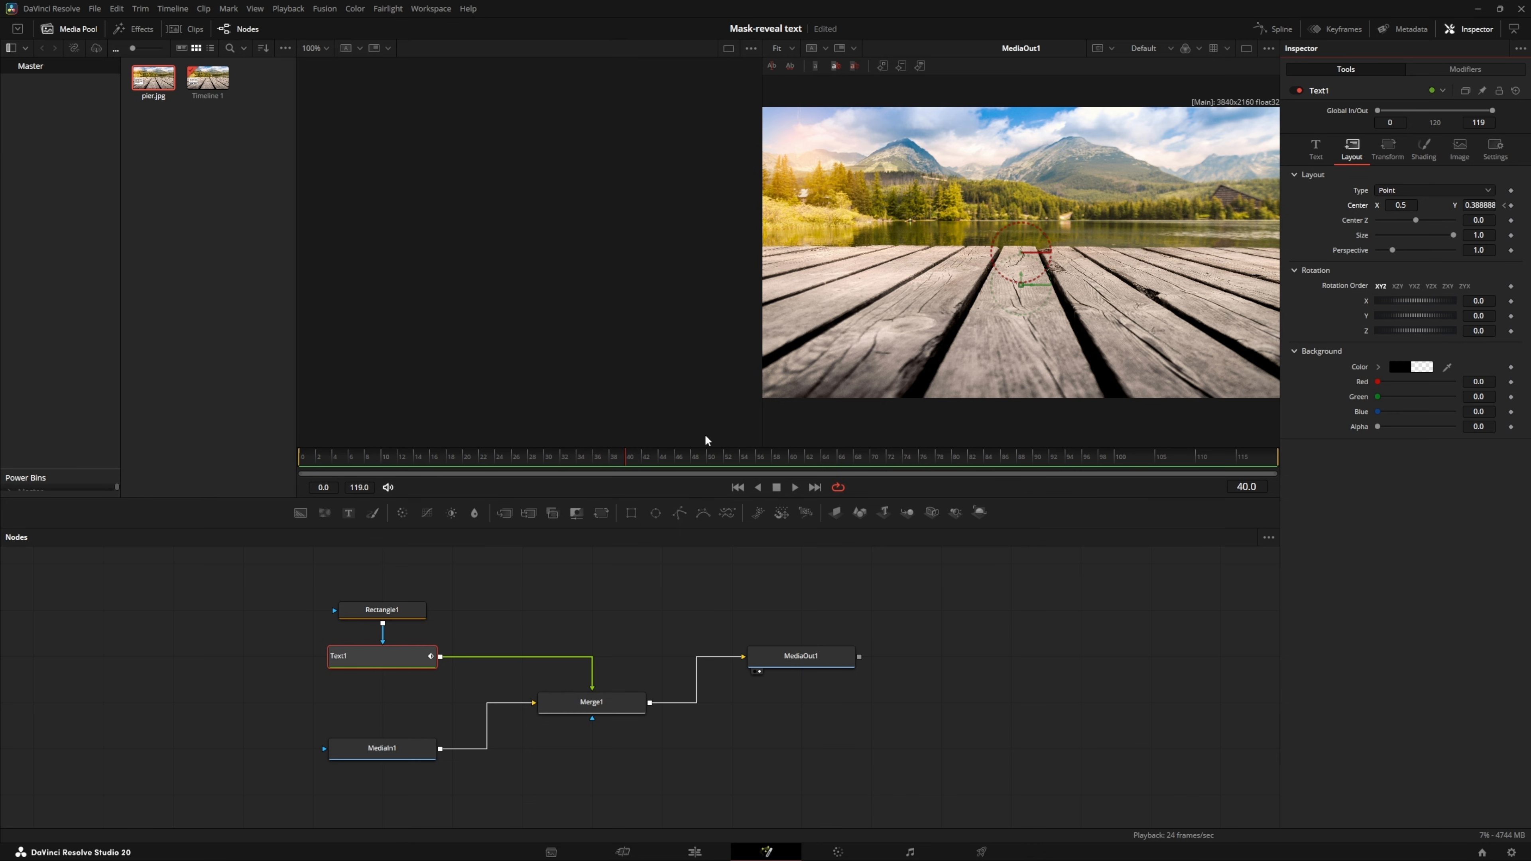
{"action": "left_click", "coordinate": [1021, 279]}
{"action": "left_click_drag", "start_coordinate": [1020, 277], "coordinate": [1023, 194]}
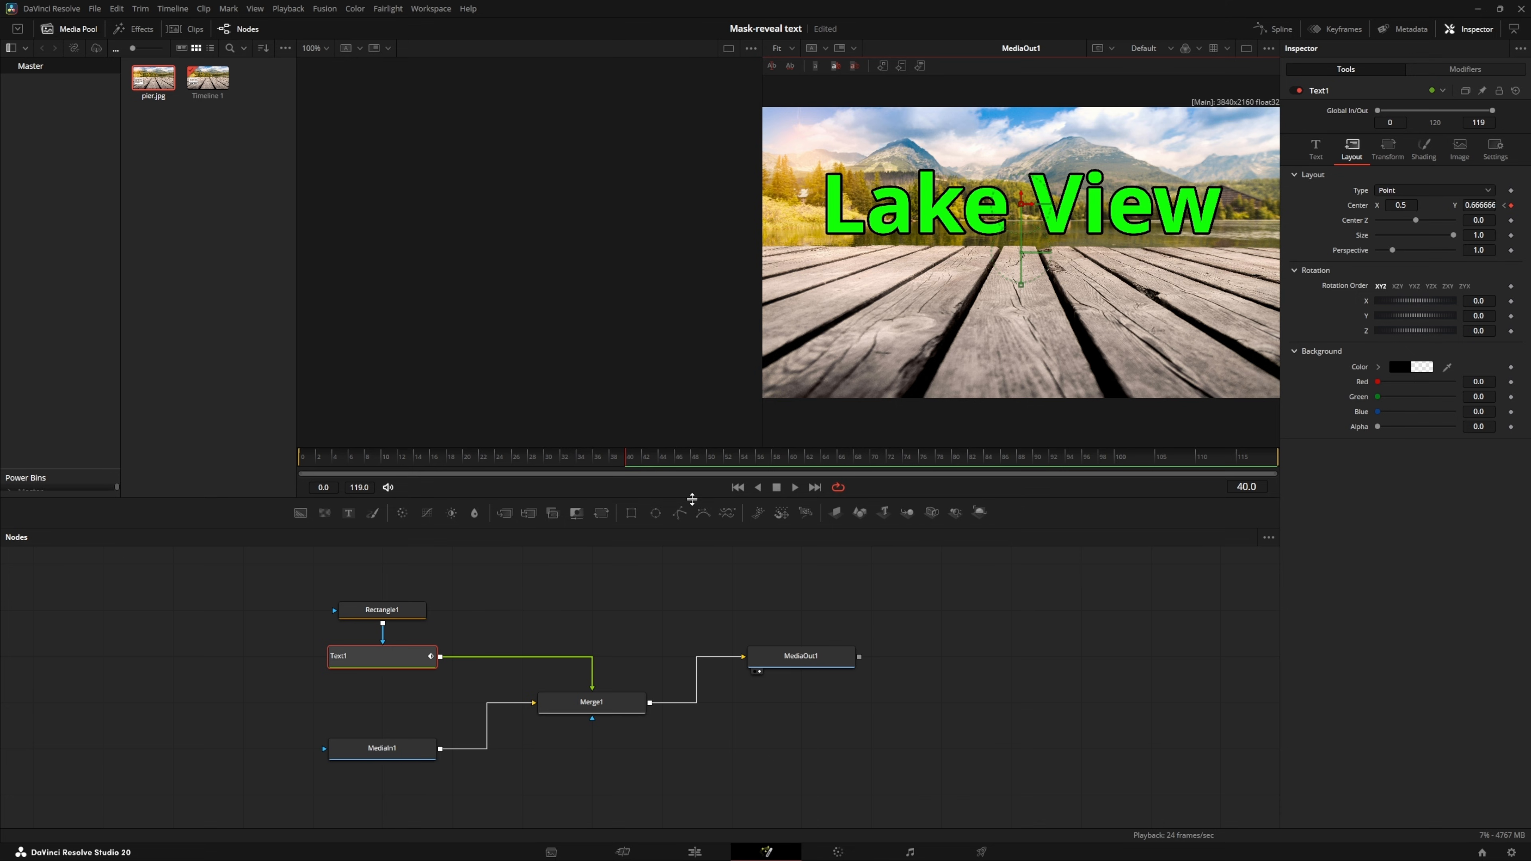
{"action": "mouse_move", "coordinate": [627, 463]}
{"action": "left_mouse_down"}
{"action": "mouse_move", "coordinate": [305, 469]}
{"action": "mouse_move", "coordinate": [688, 480]}
{"action": "mouse_move", "coordinate": [638, 475]}
{"action": "left_mouse_up"}
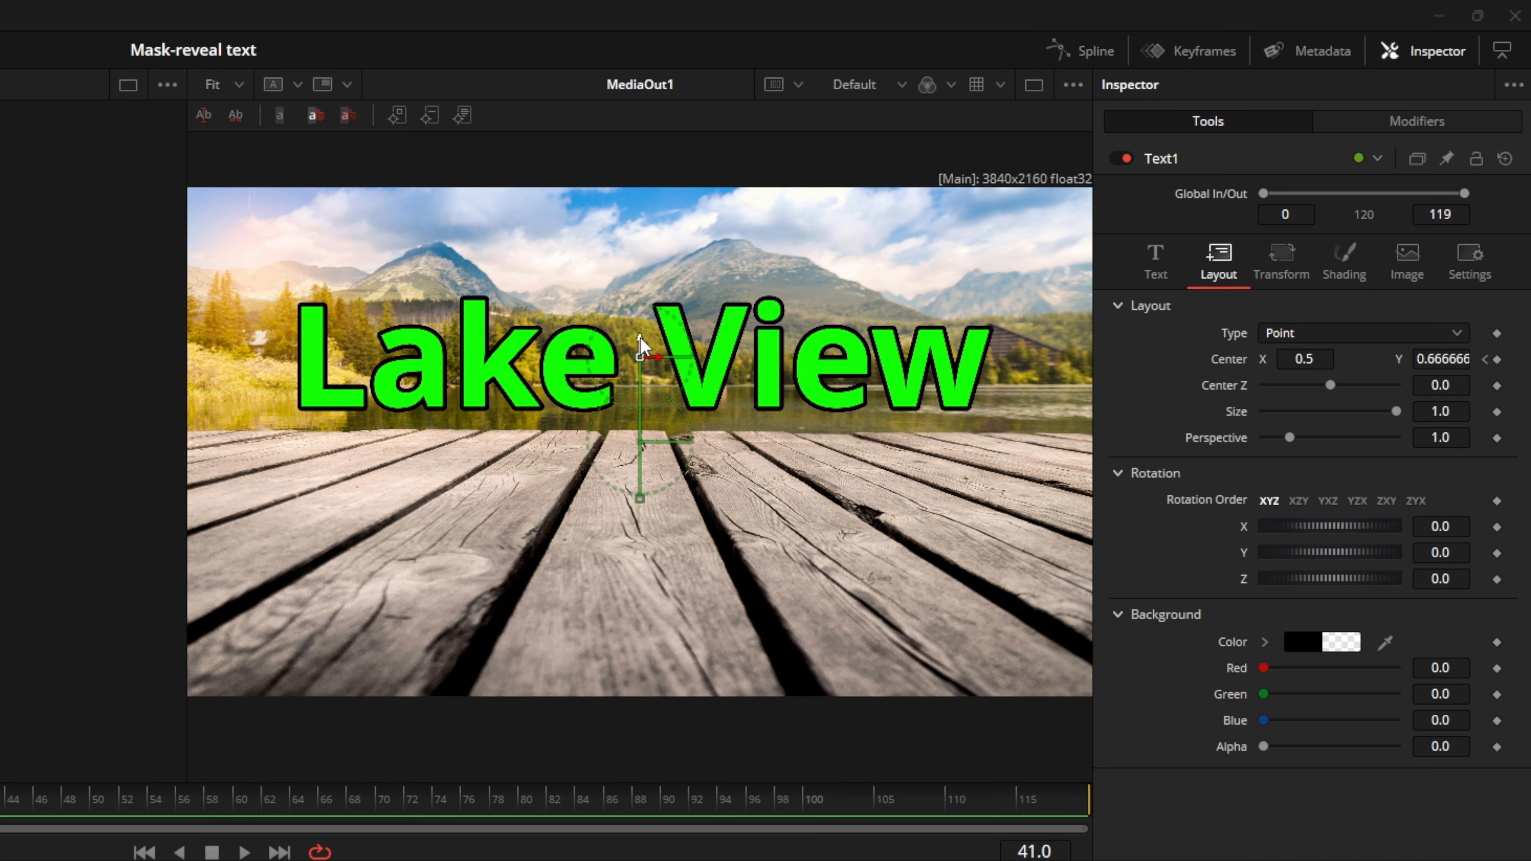
{"action": "left_click_drag", "start_coordinate": [639, 324], "coordinate": [627, 351]}
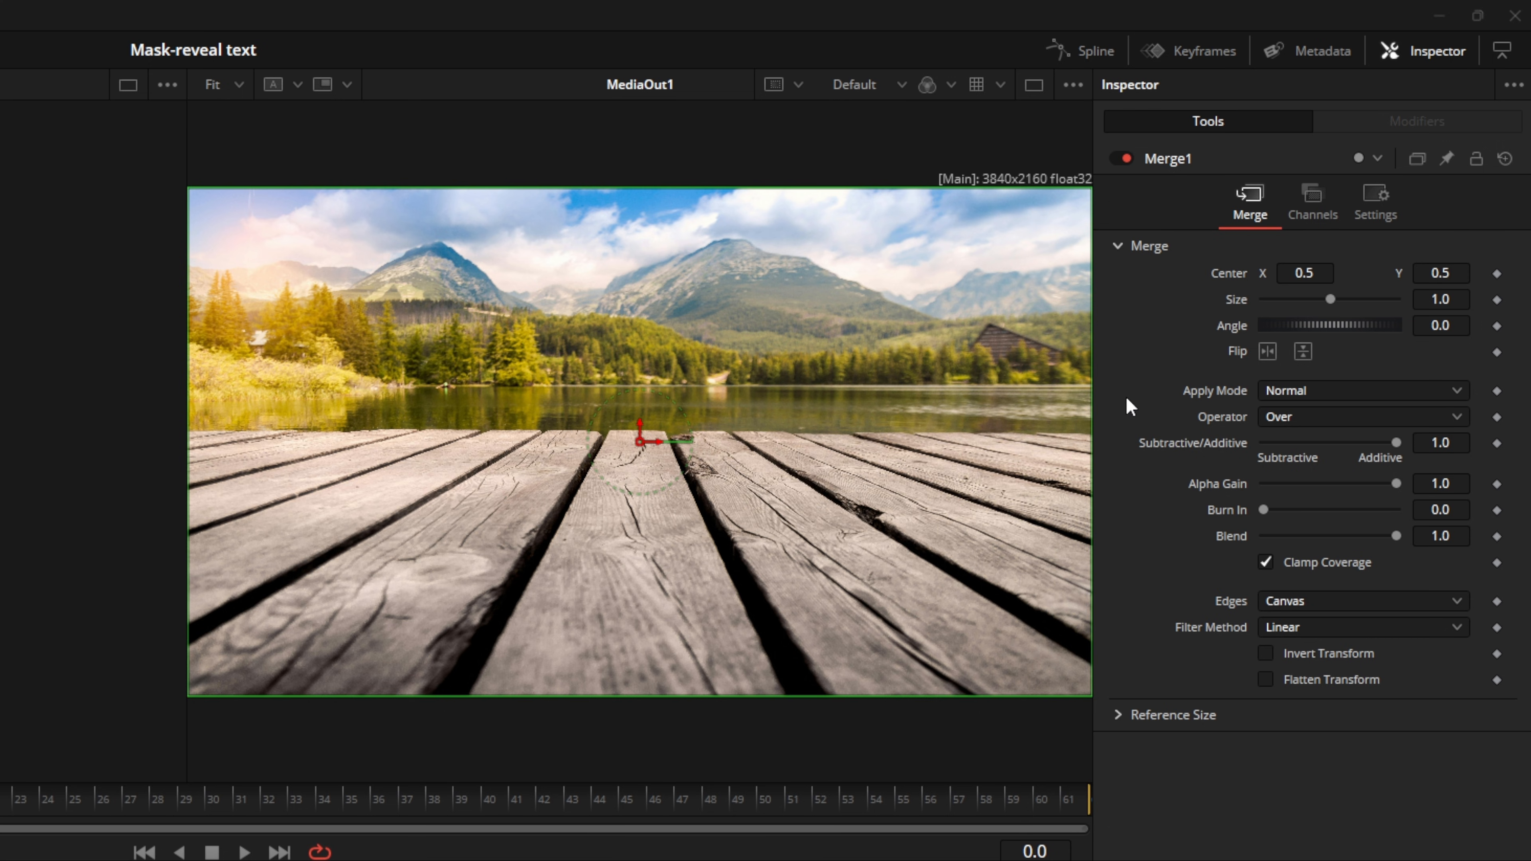
{"action": "left_click", "coordinate": [1130, 407]}
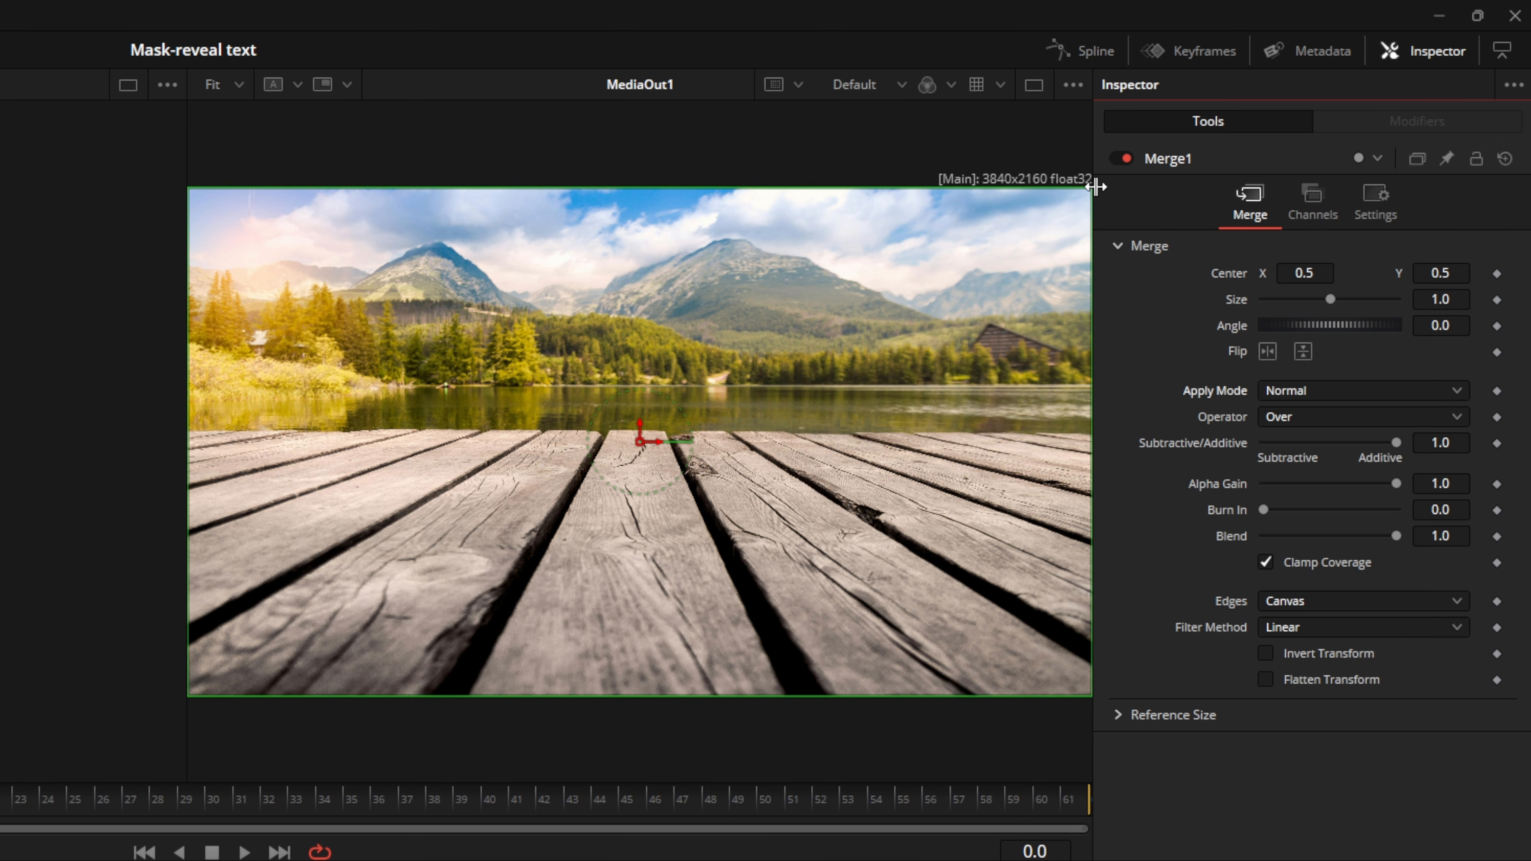
Apply the Out Cubic ease to both keyframes of Text1's layout center displacement curve and play back the animation
{"action": "left_click", "coordinate": [1080, 49]}
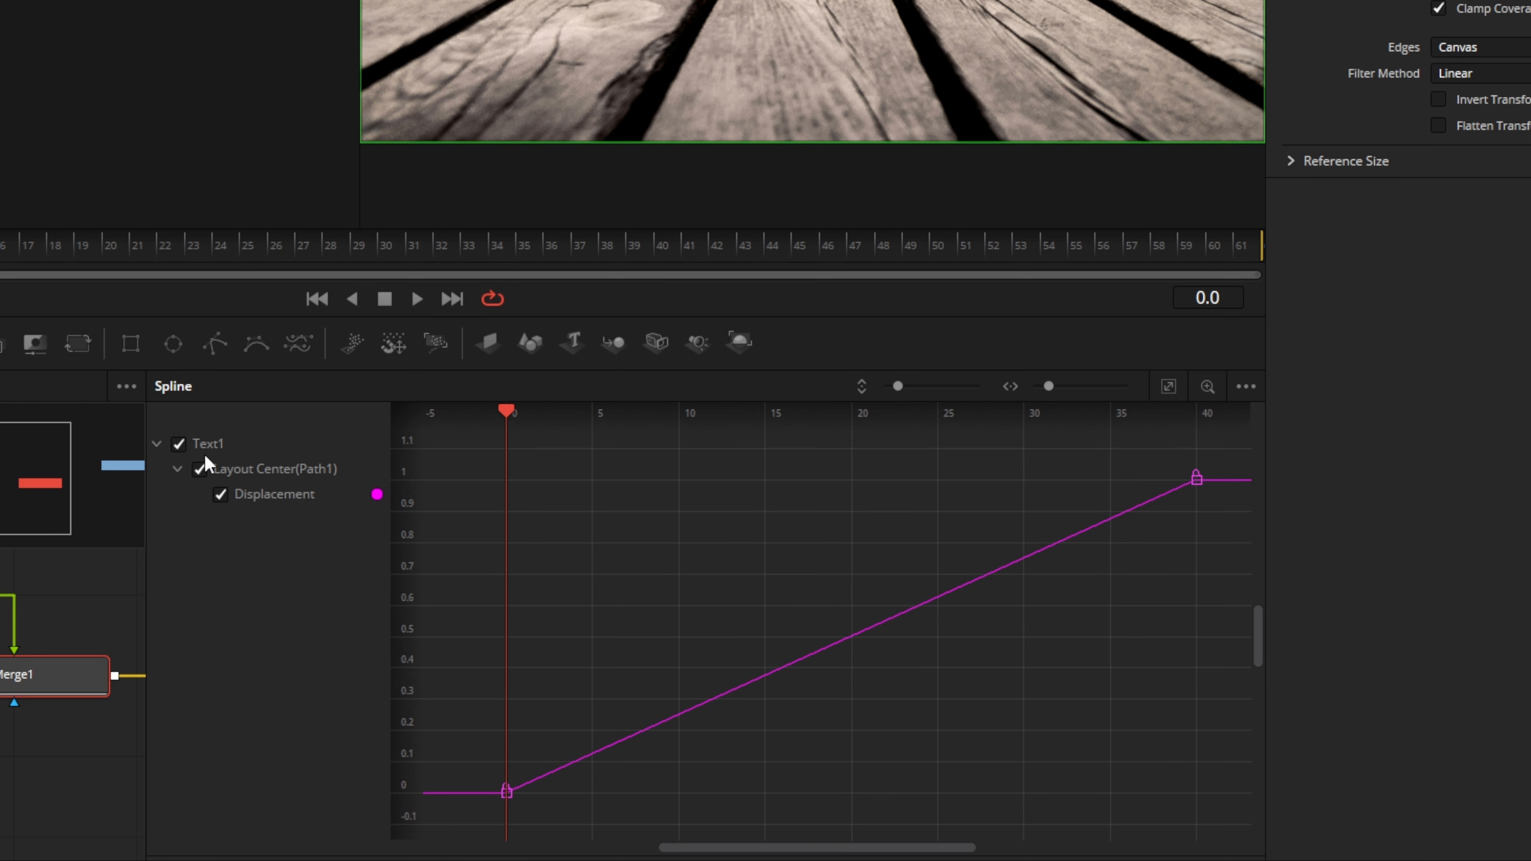
{"action": "left_click", "coordinate": [790, 502]}
{"action": "key", "text": "ctrl+a"}
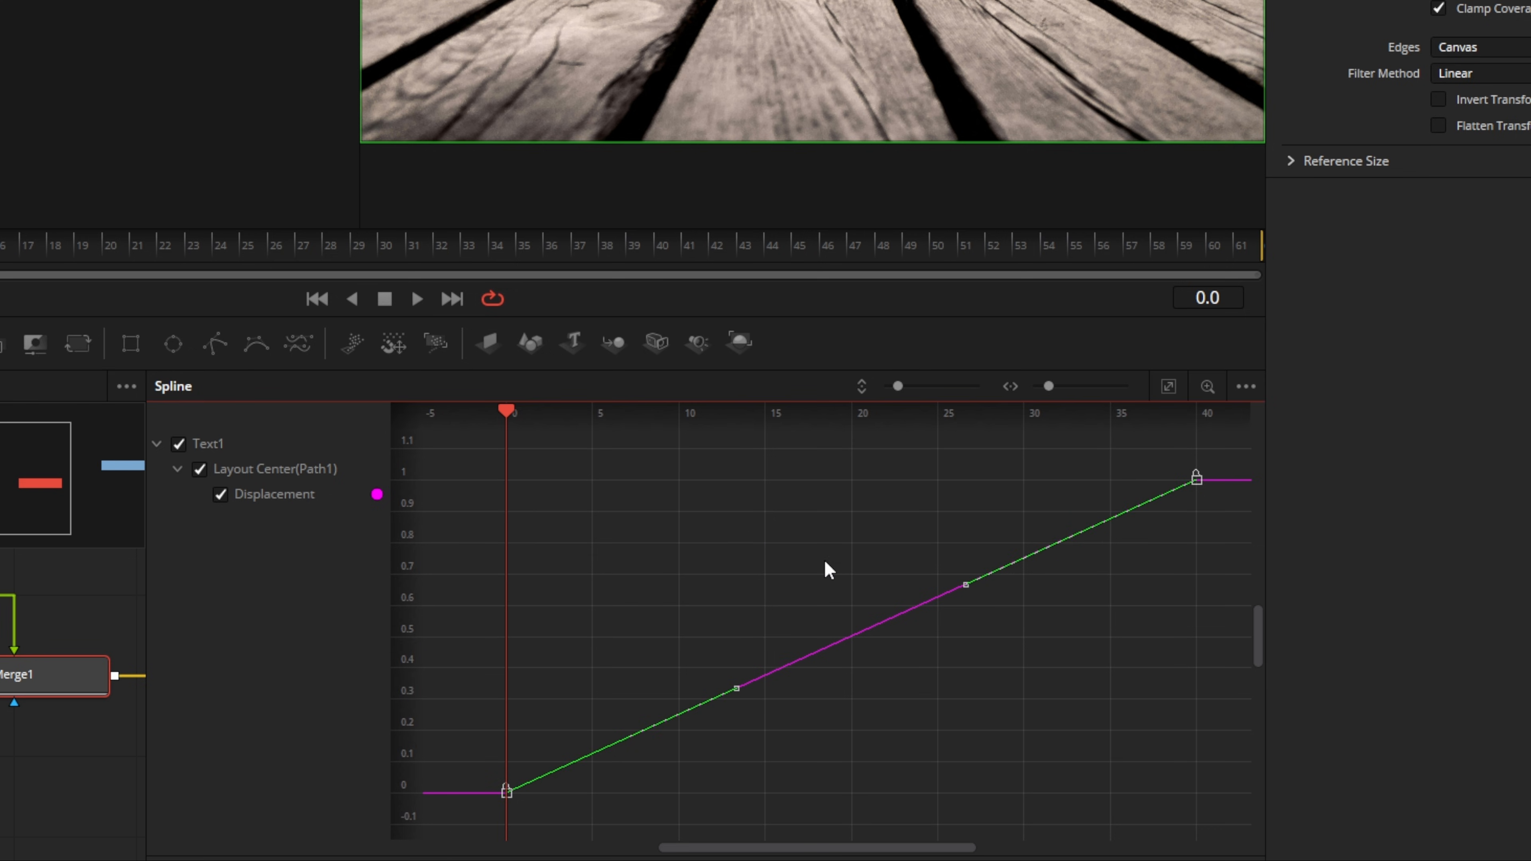
{"action": "right_click", "coordinate": [826, 561]}
{"action": "mouse_move", "coordinate": [884, 192]}
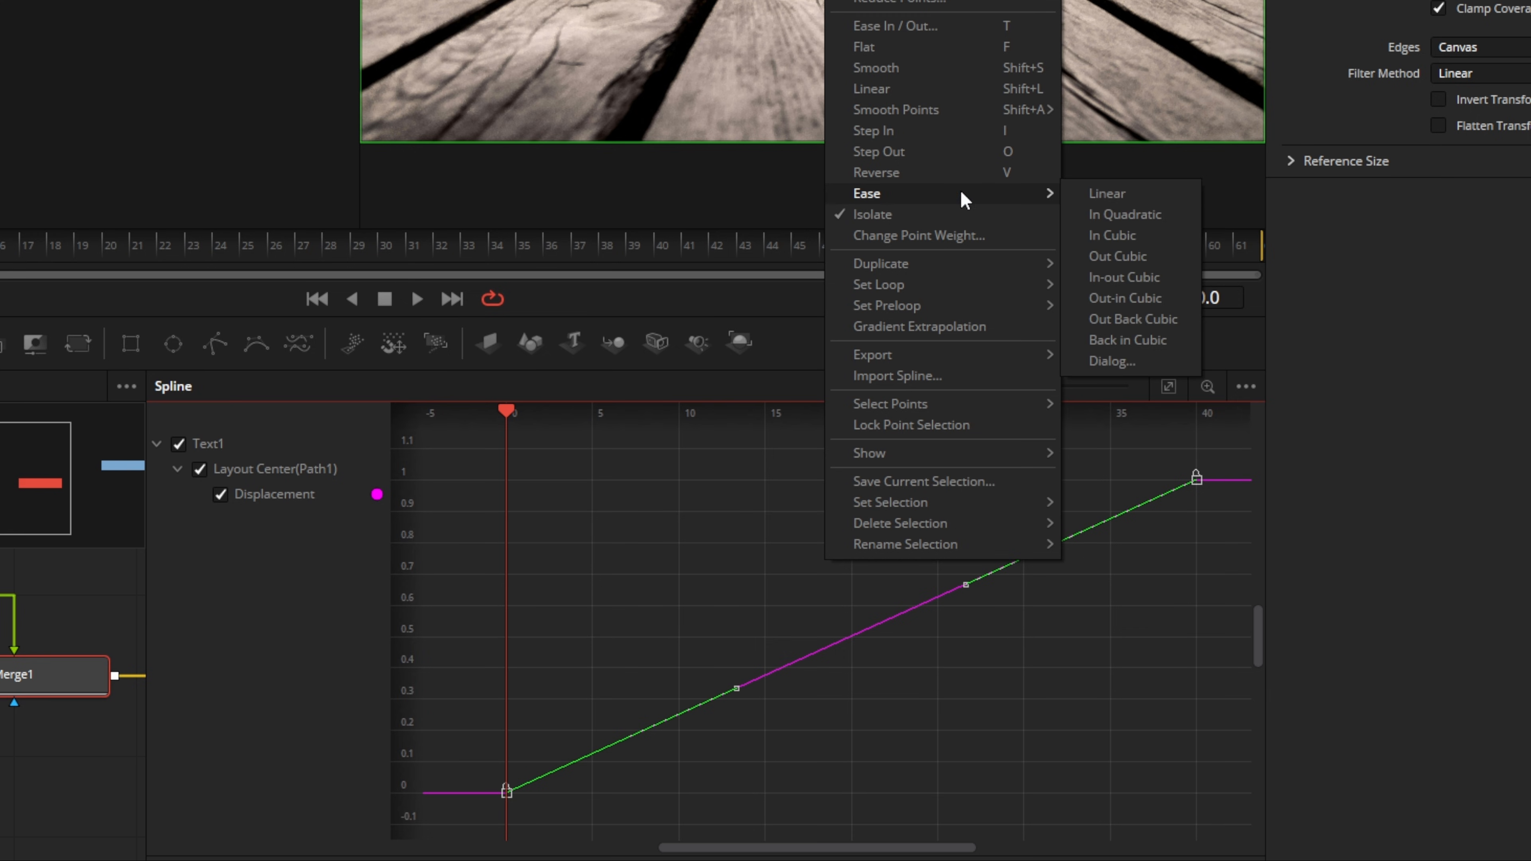
{"action": "left_click", "coordinate": [1135, 258]}
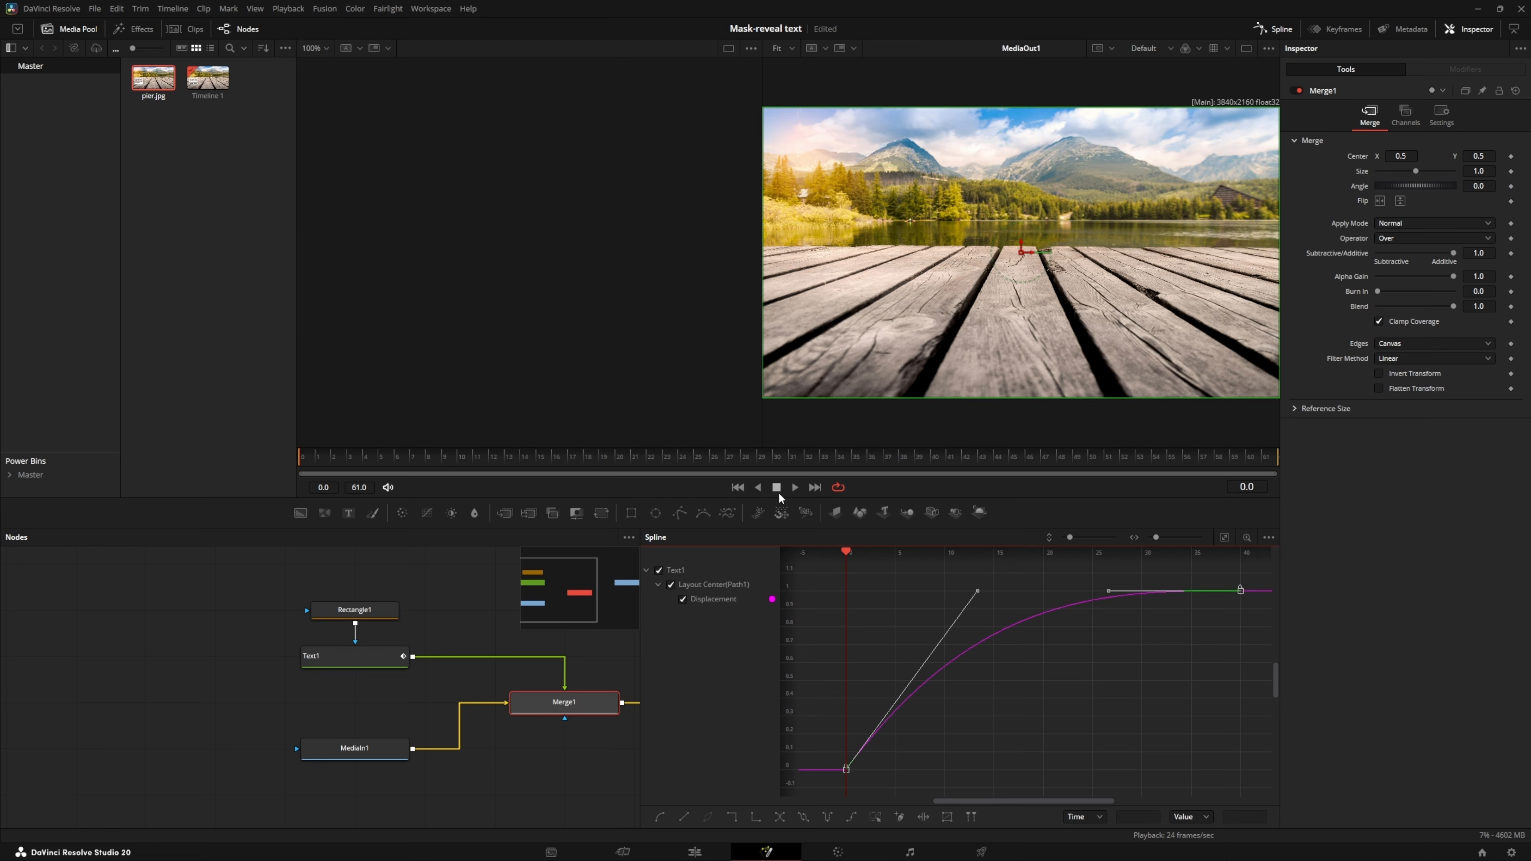
{"action": "left_click", "coordinate": [794, 487]}
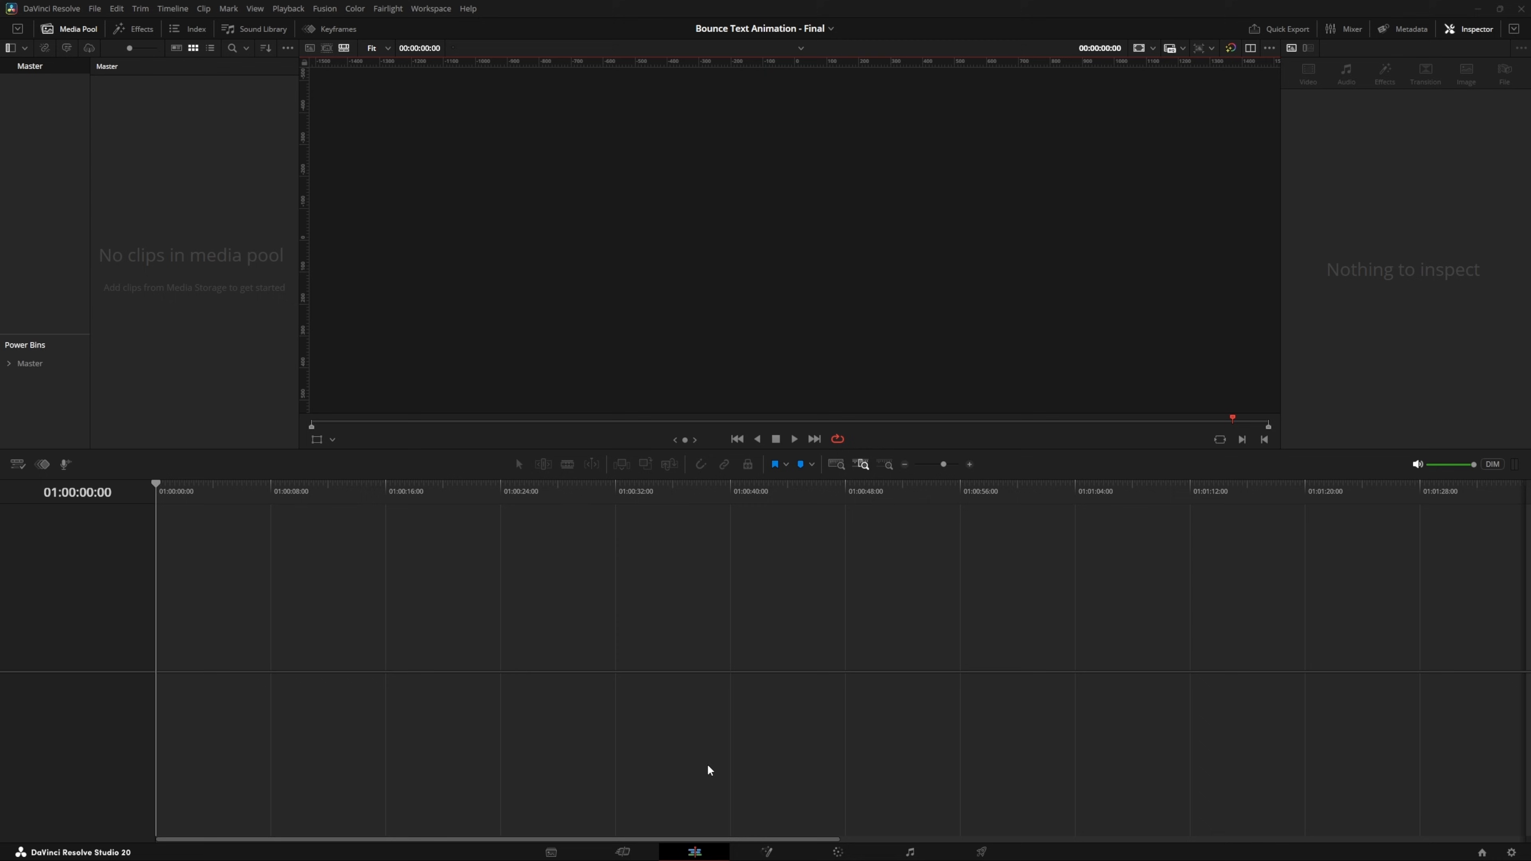
In the Bounce Text Animation project's Fusion composition, add a Text+ node and connect it to MediaOut1
{"action": "left_click", "coordinate": [763, 851]}
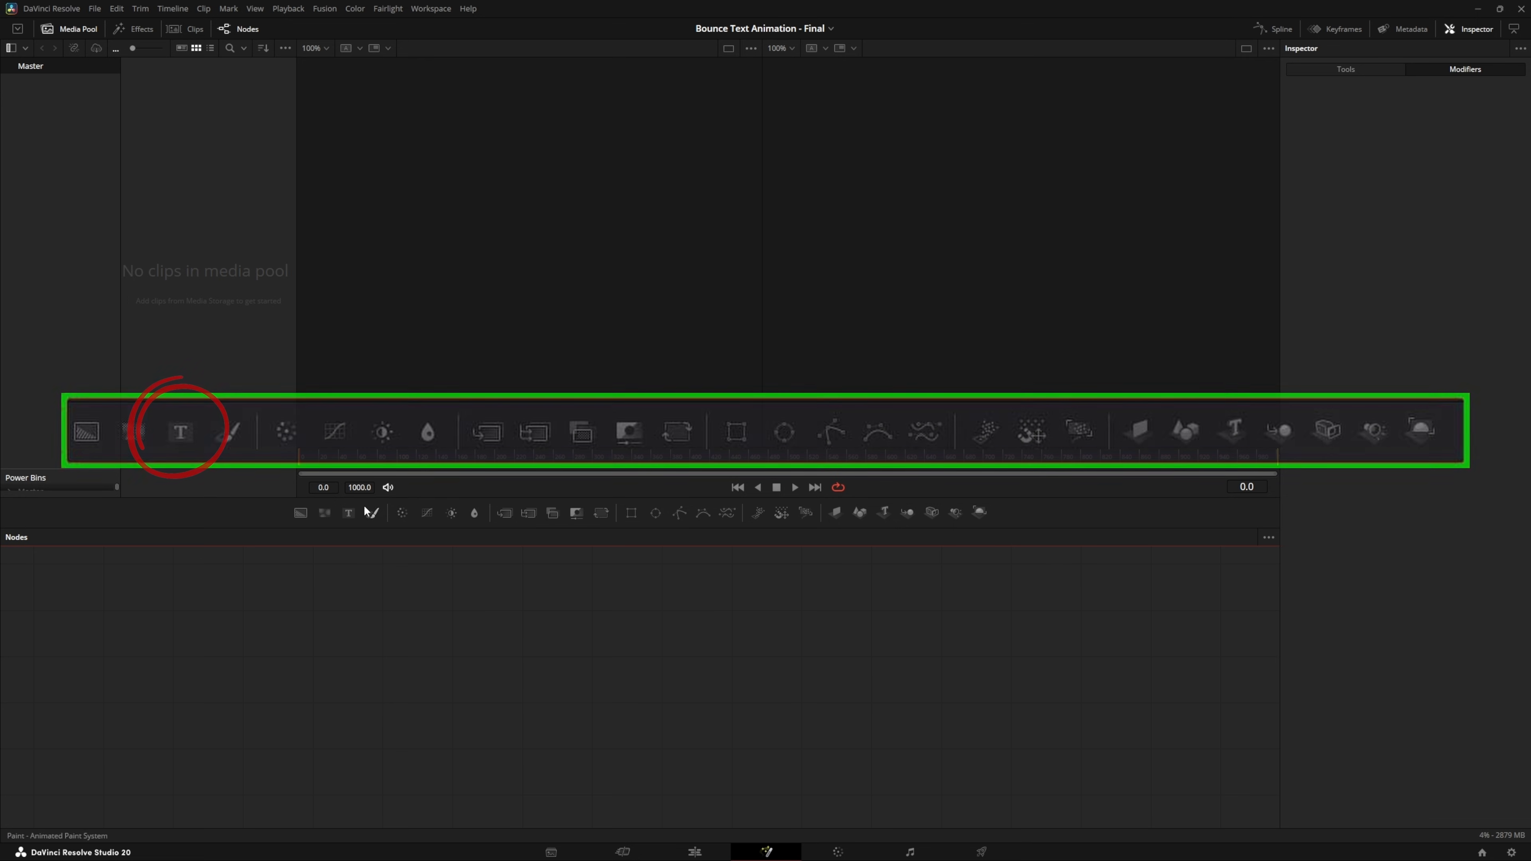
{"action": "left_click_drag", "start_coordinate": [348, 513], "coordinate": [382, 652]}
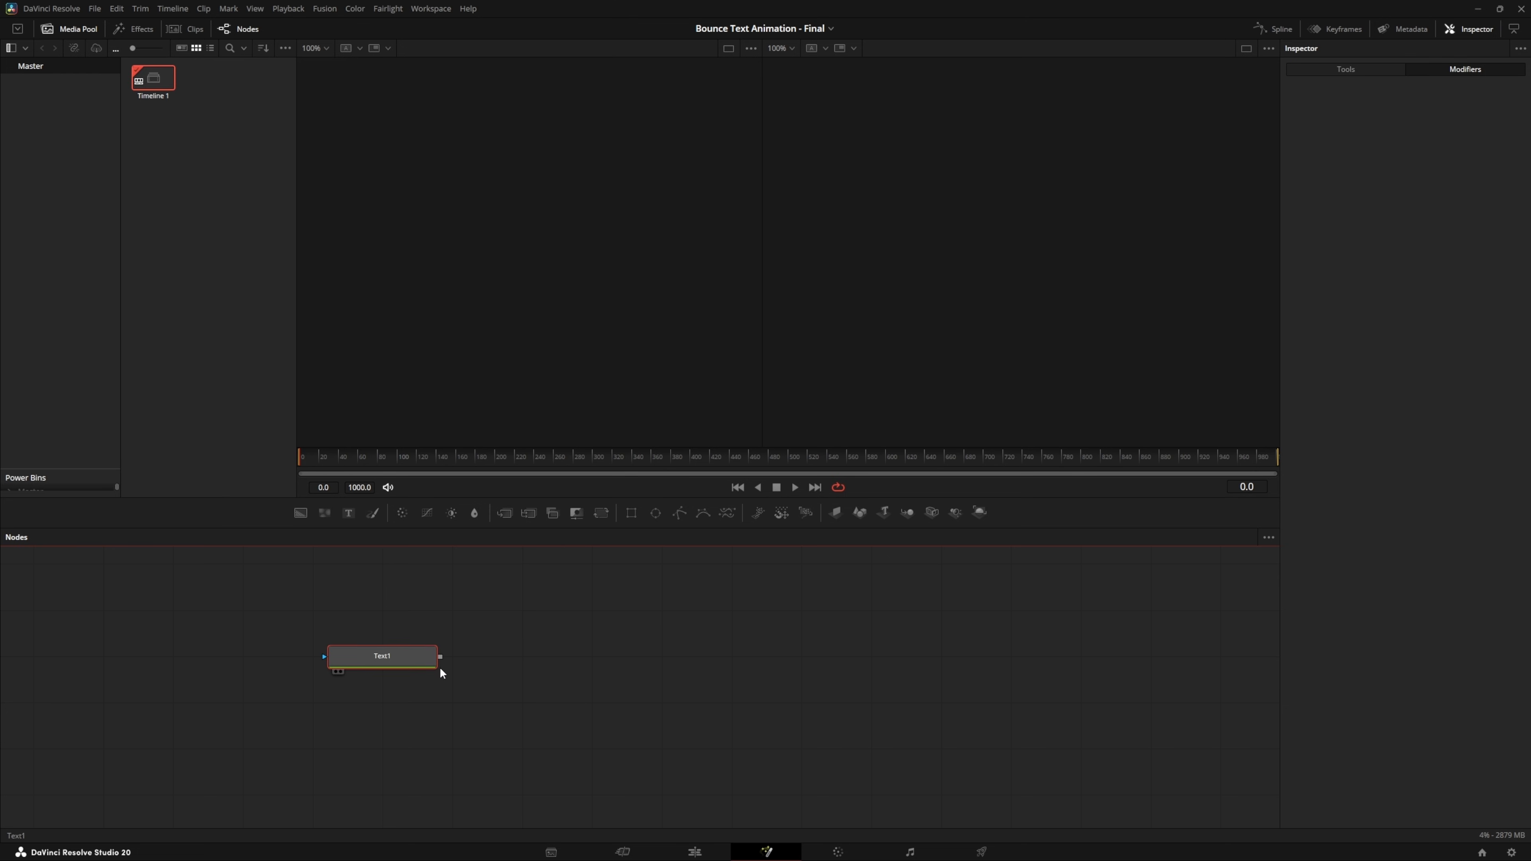
{"action": "left_click_drag", "start_coordinate": [552, 657], "coordinate": [762, 657]}
{"action": "left_click", "coordinate": [363, 662]}
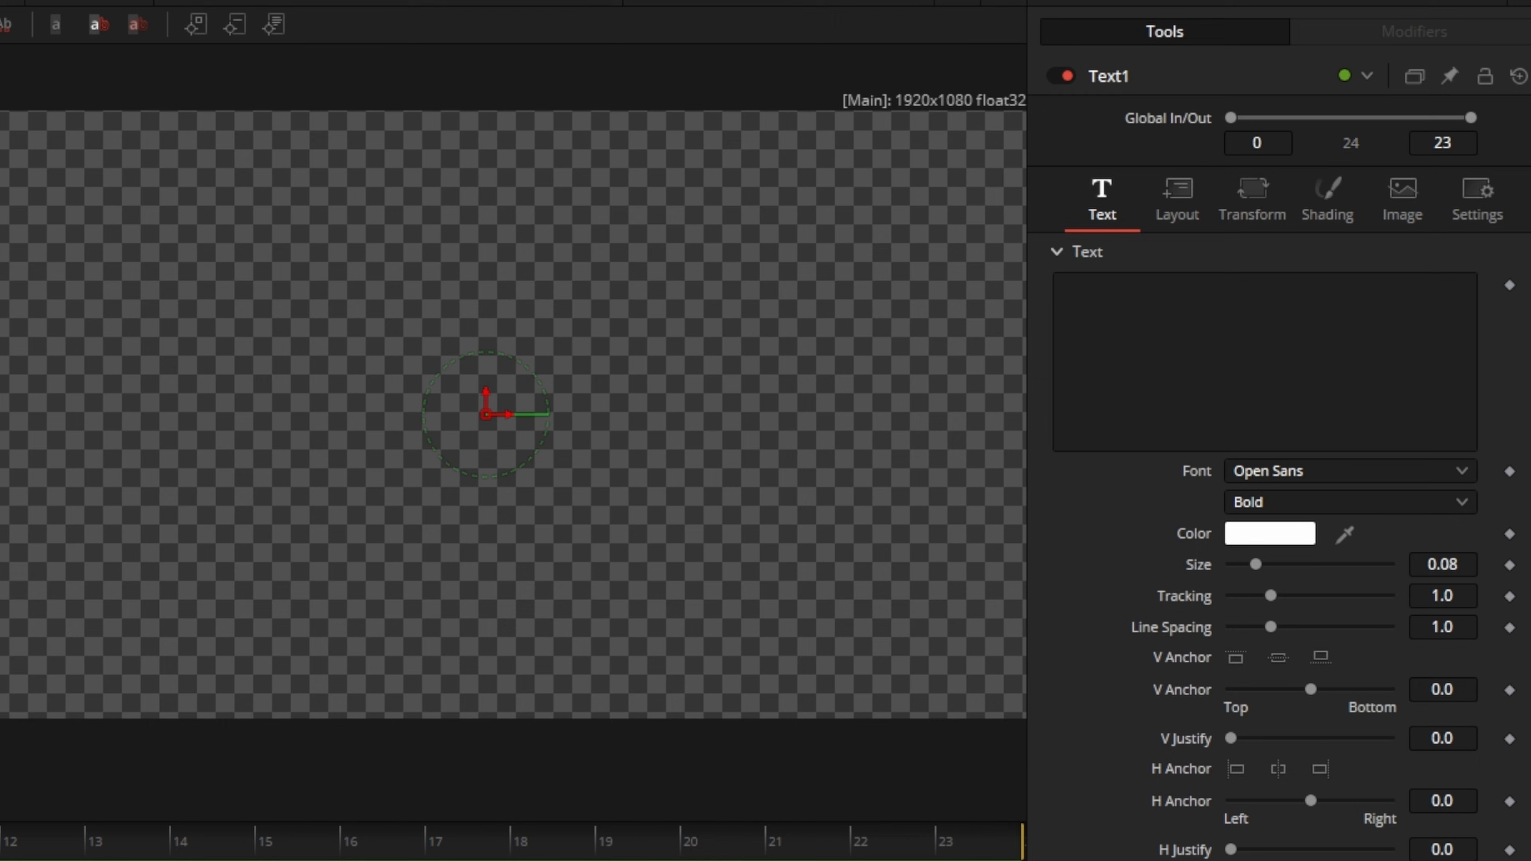
Enter "REBOUND" as the styled text of Text1
{"action": "right_click", "coordinate": [1113, 320]}
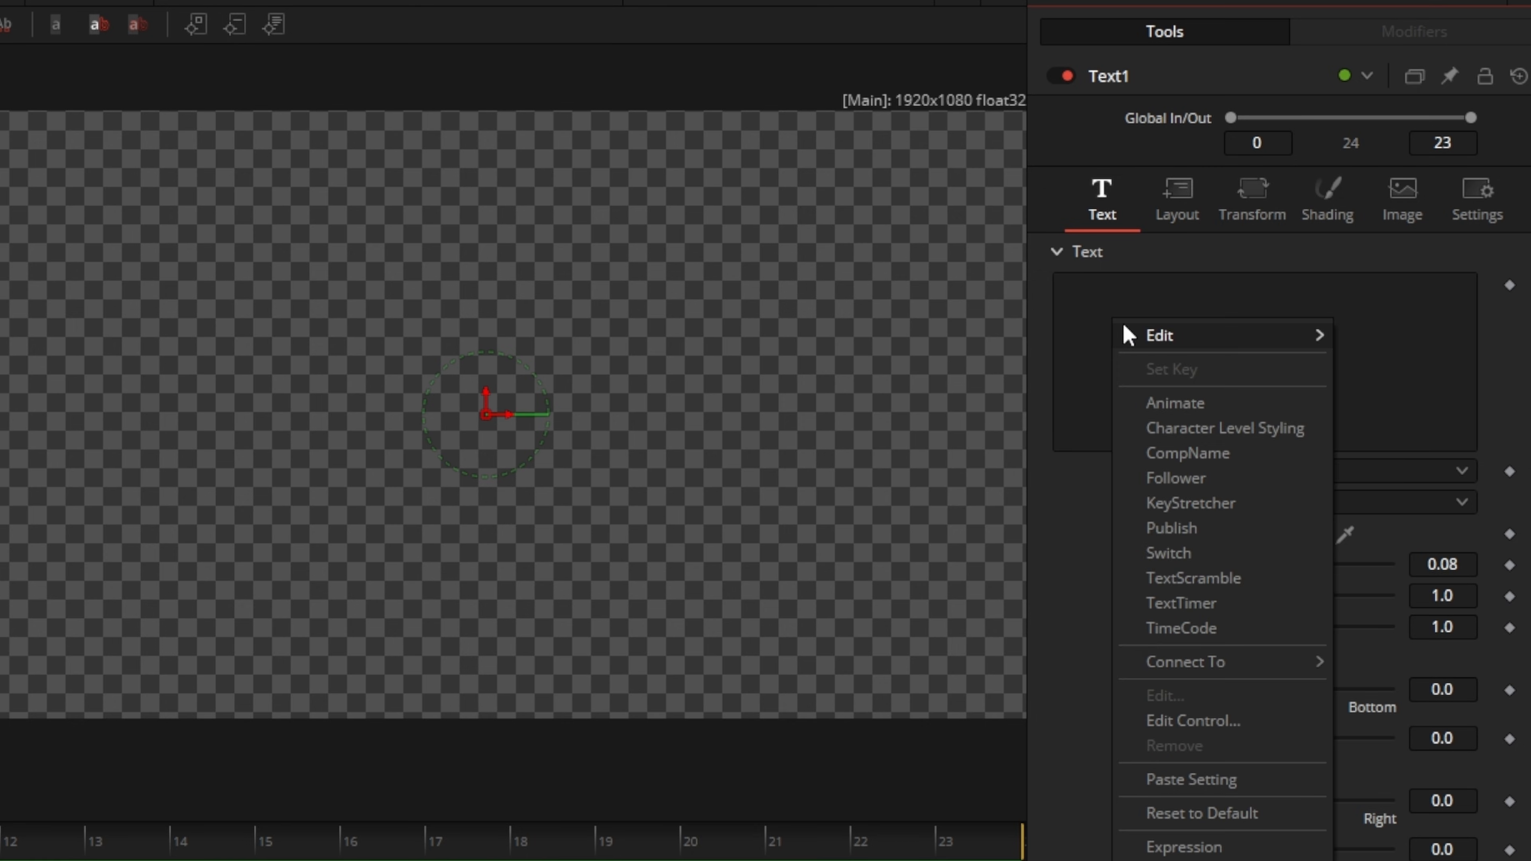
{"action": "left_click", "coordinate": [1095, 304]}
{"action": "type", "text": "REBOUND"}
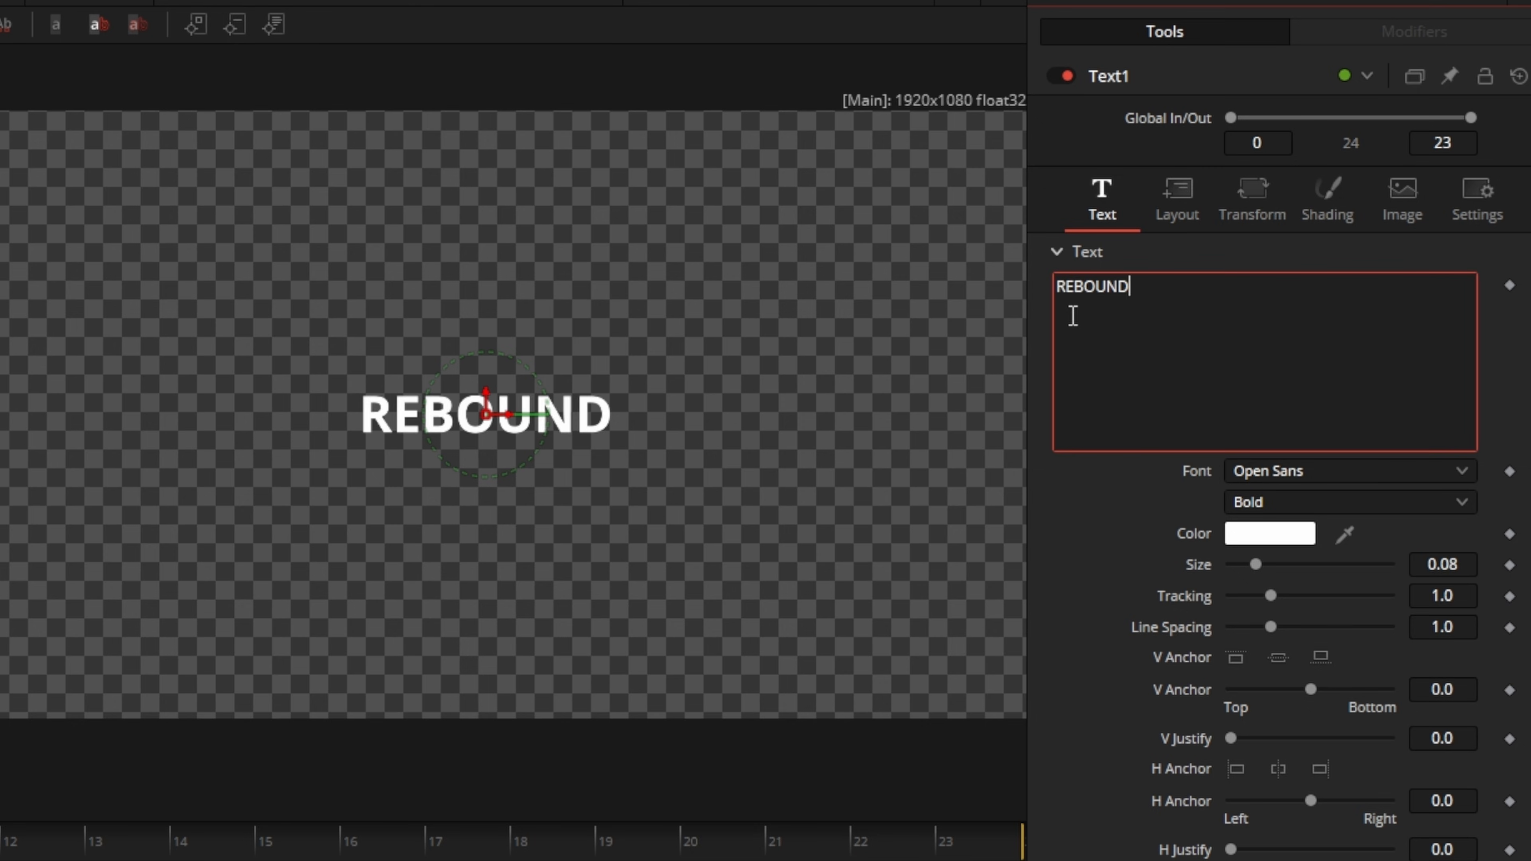
Style the REBOUND text in Lato Black, bright green, and enlarge it to a size of about 0.26
{"action": "left_click", "coordinate": [1309, 476]}
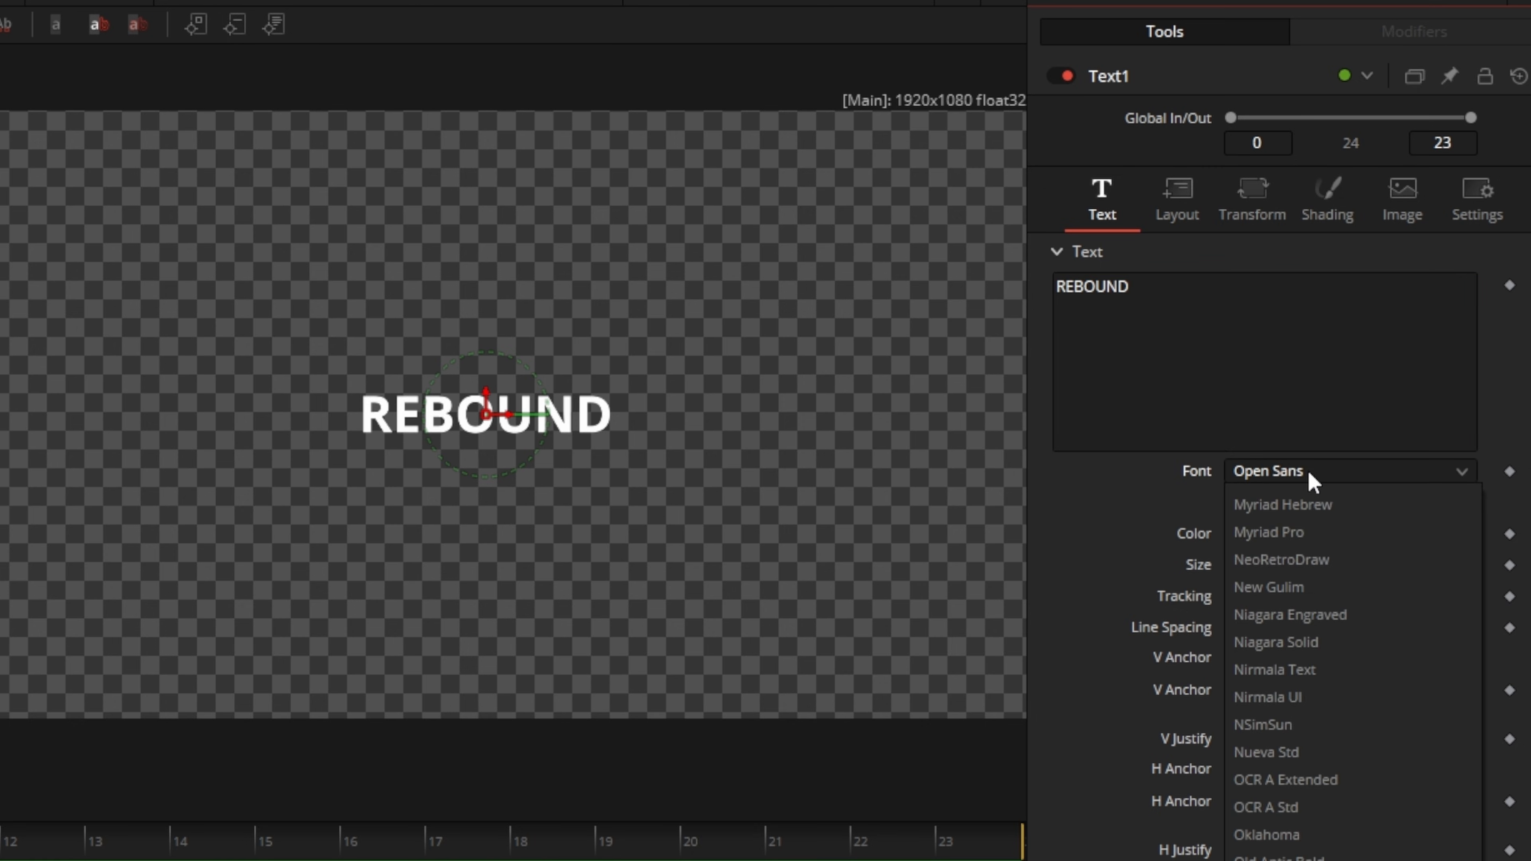
{"action": "key", "text": "l"}
{"action": "left_click", "coordinate": [1287, 506]}
{"action": "left_click", "coordinate": [1258, 538]}
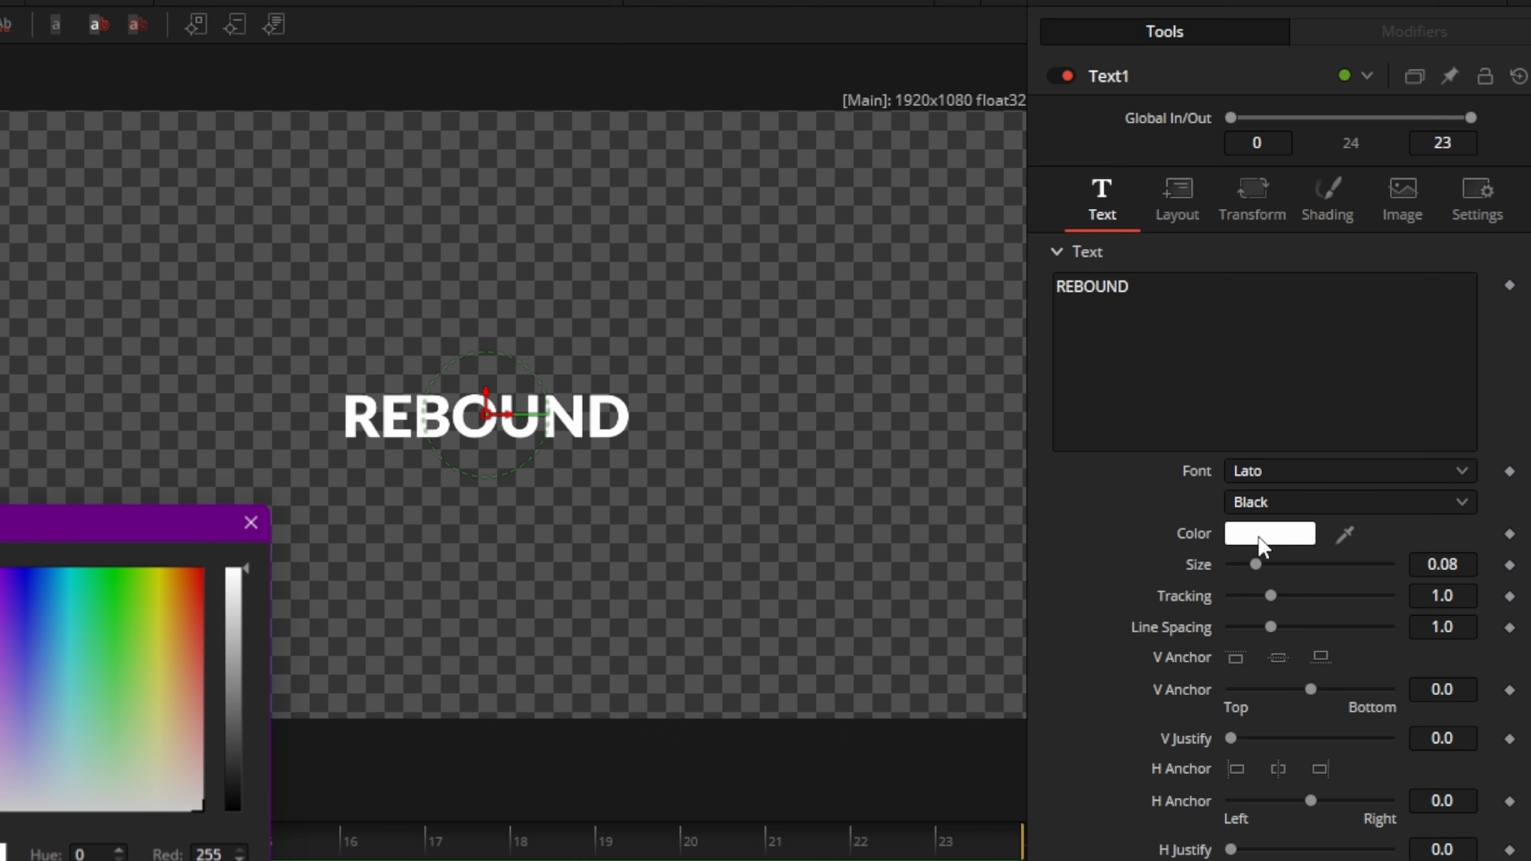
{"action": "left_click", "coordinate": [123, 576]}
{"action": "key", "text": "Return"}
{"action": "left_click_drag", "start_coordinate": [1256, 565], "coordinate": [1318, 588]}
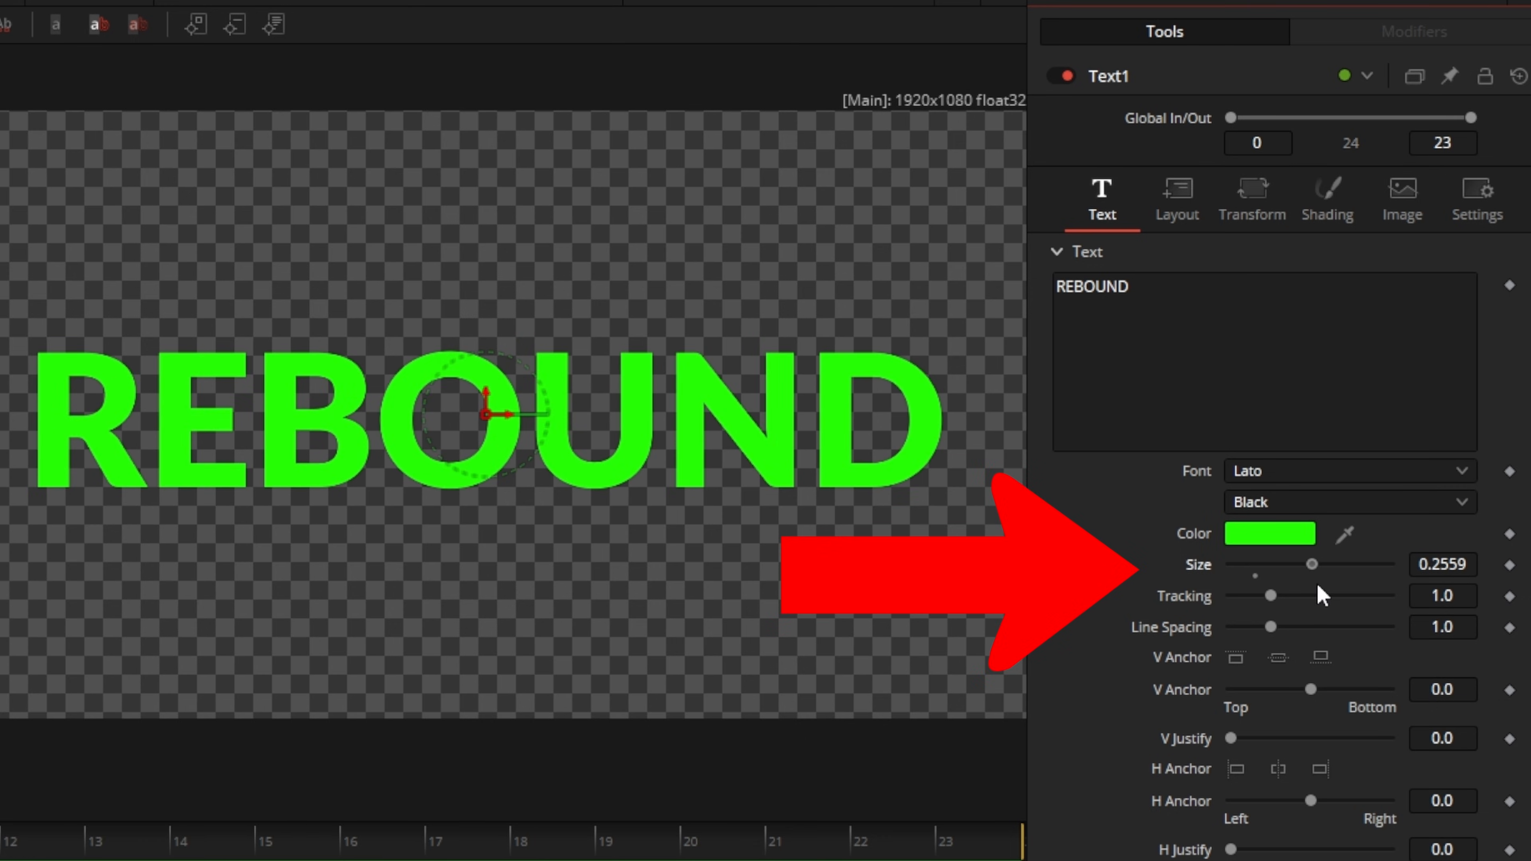
Add a Follower modifier to the REBOUND text and set its delay between each character to 4
{"action": "right_click", "coordinate": [1241, 362]}
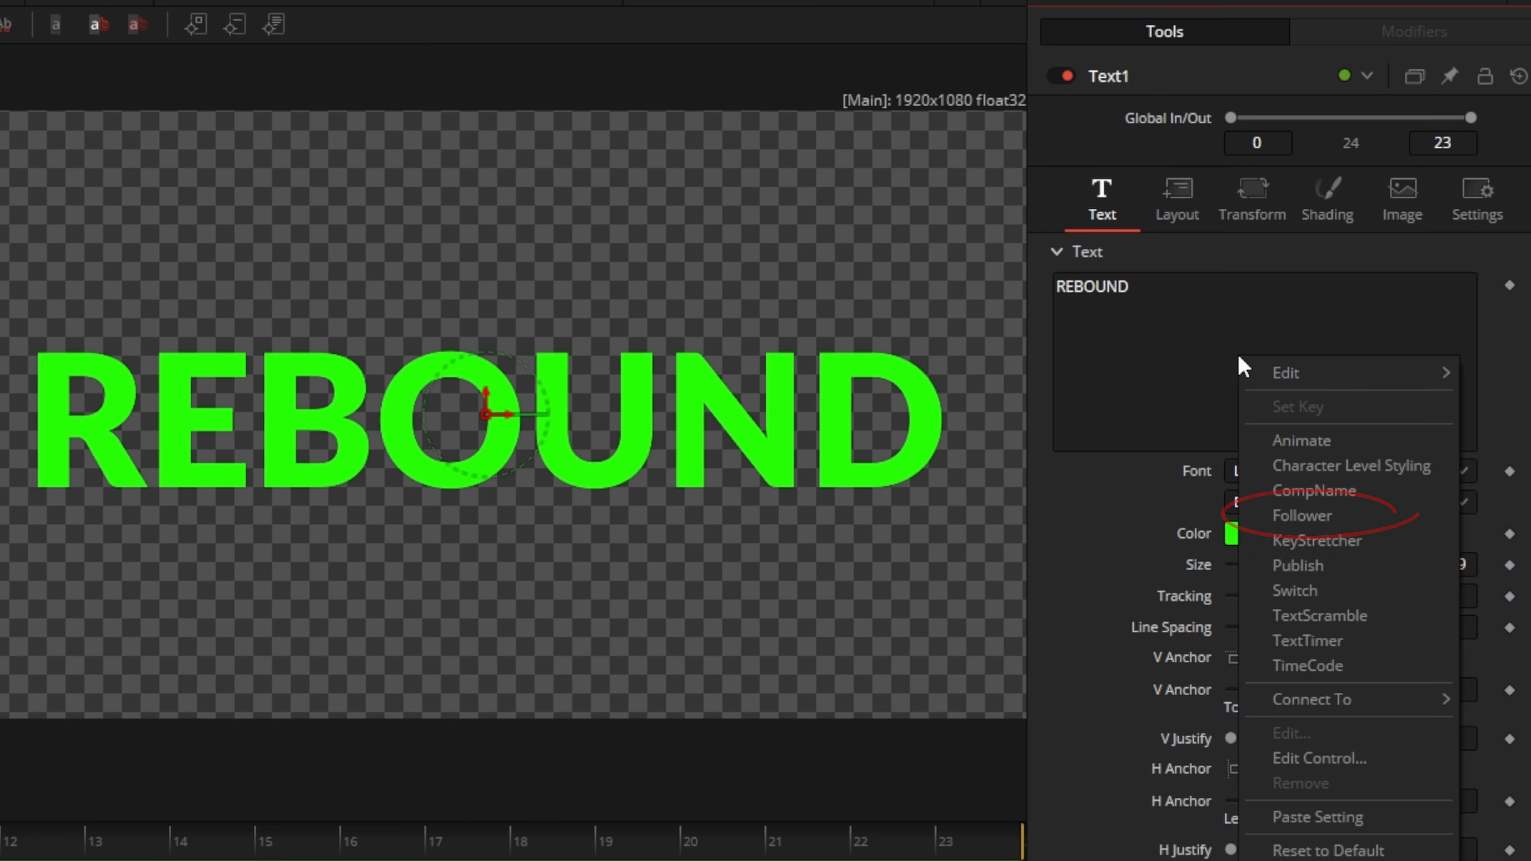
{"action": "left_click", "coordinate": [1316, 513]}
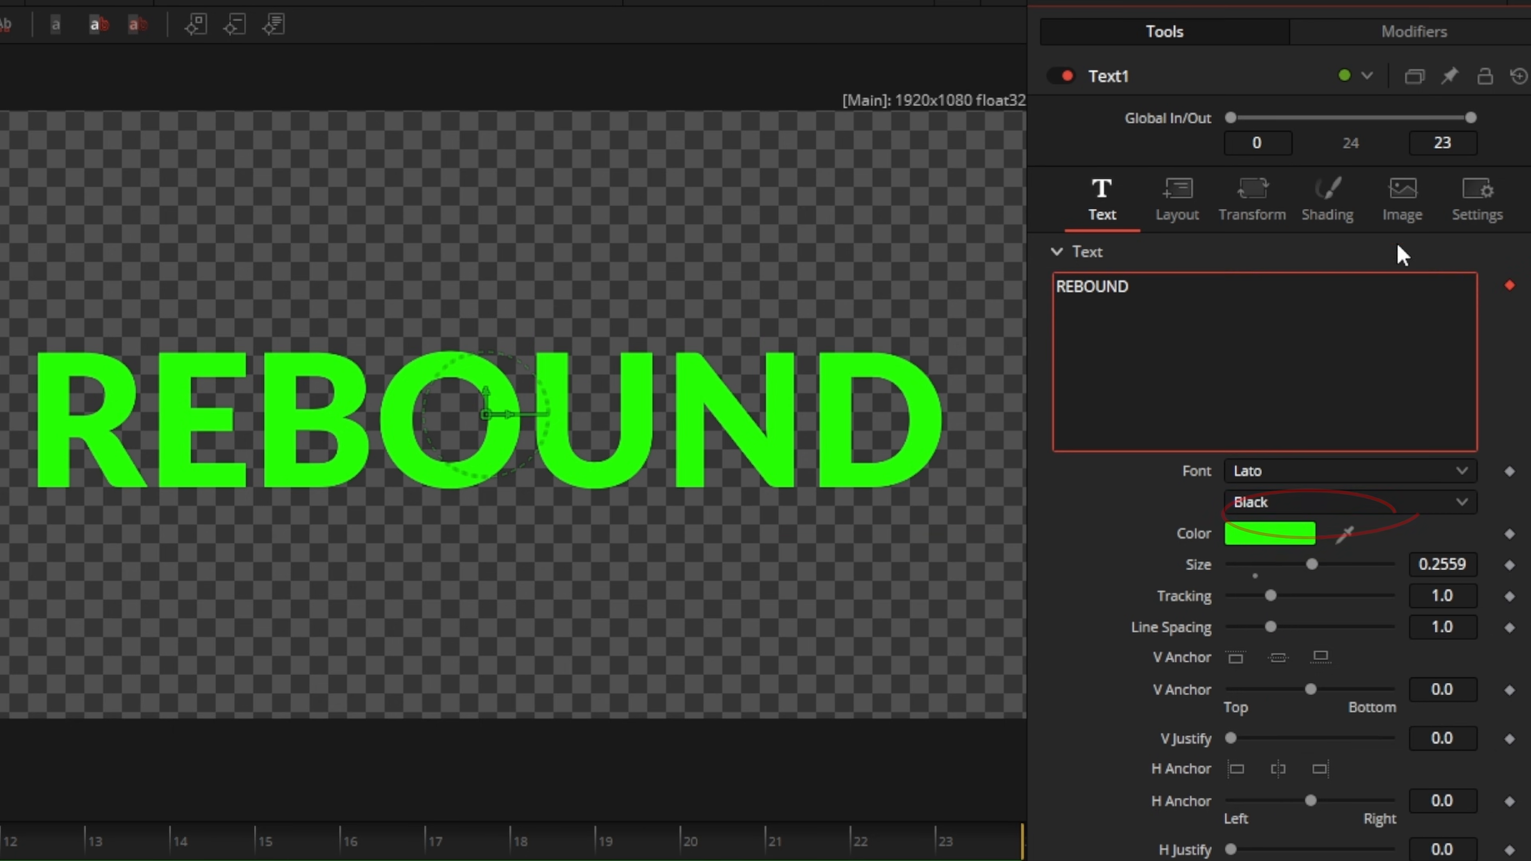
{"action": "left_click", "coordinate": [1378, 36]}
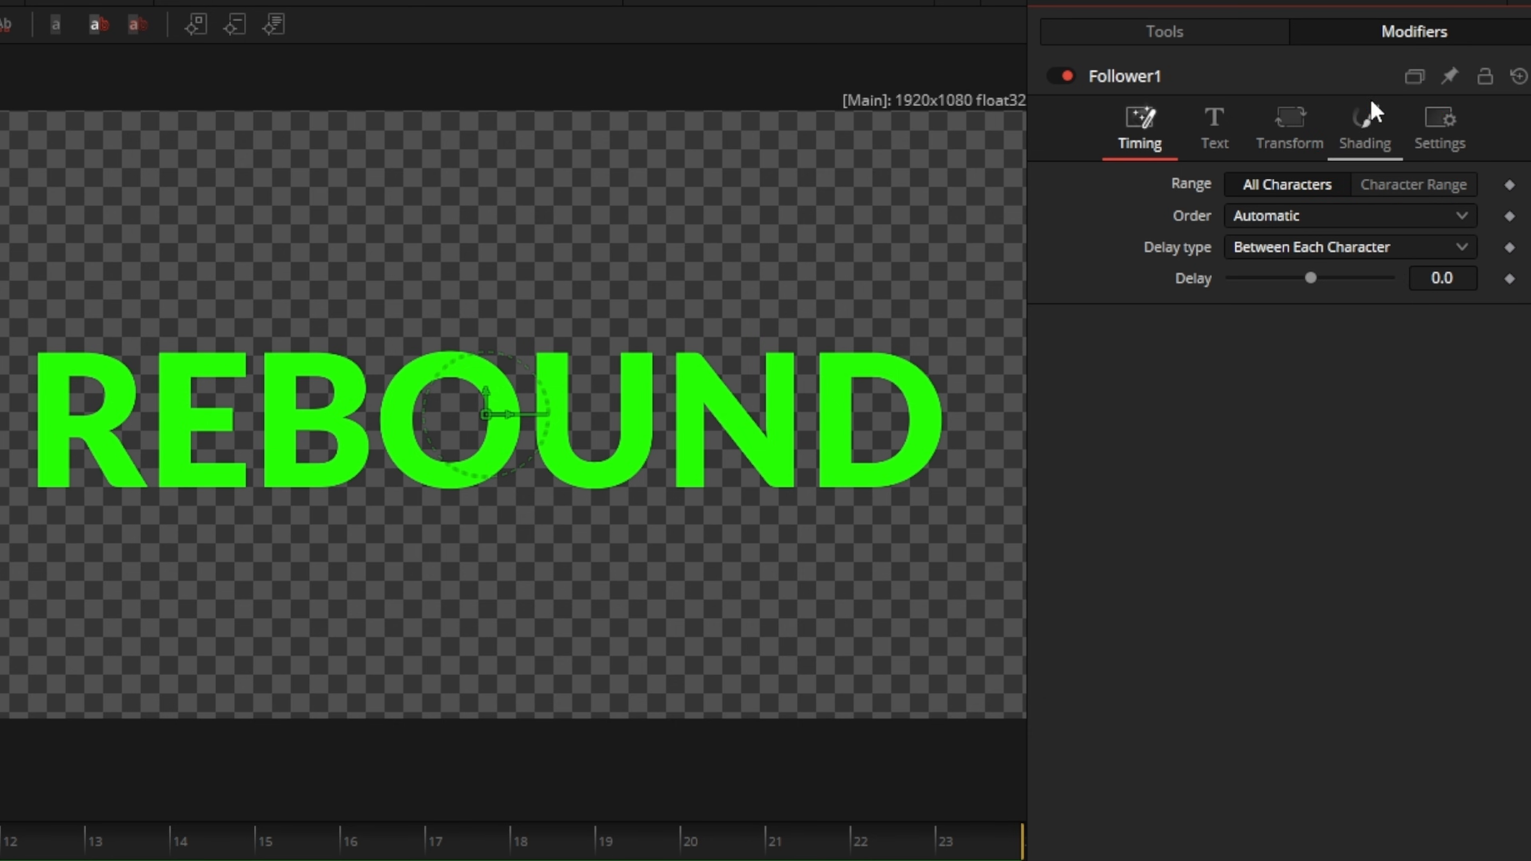
{"action": "left_click", "coordinate": [1463, 277]}
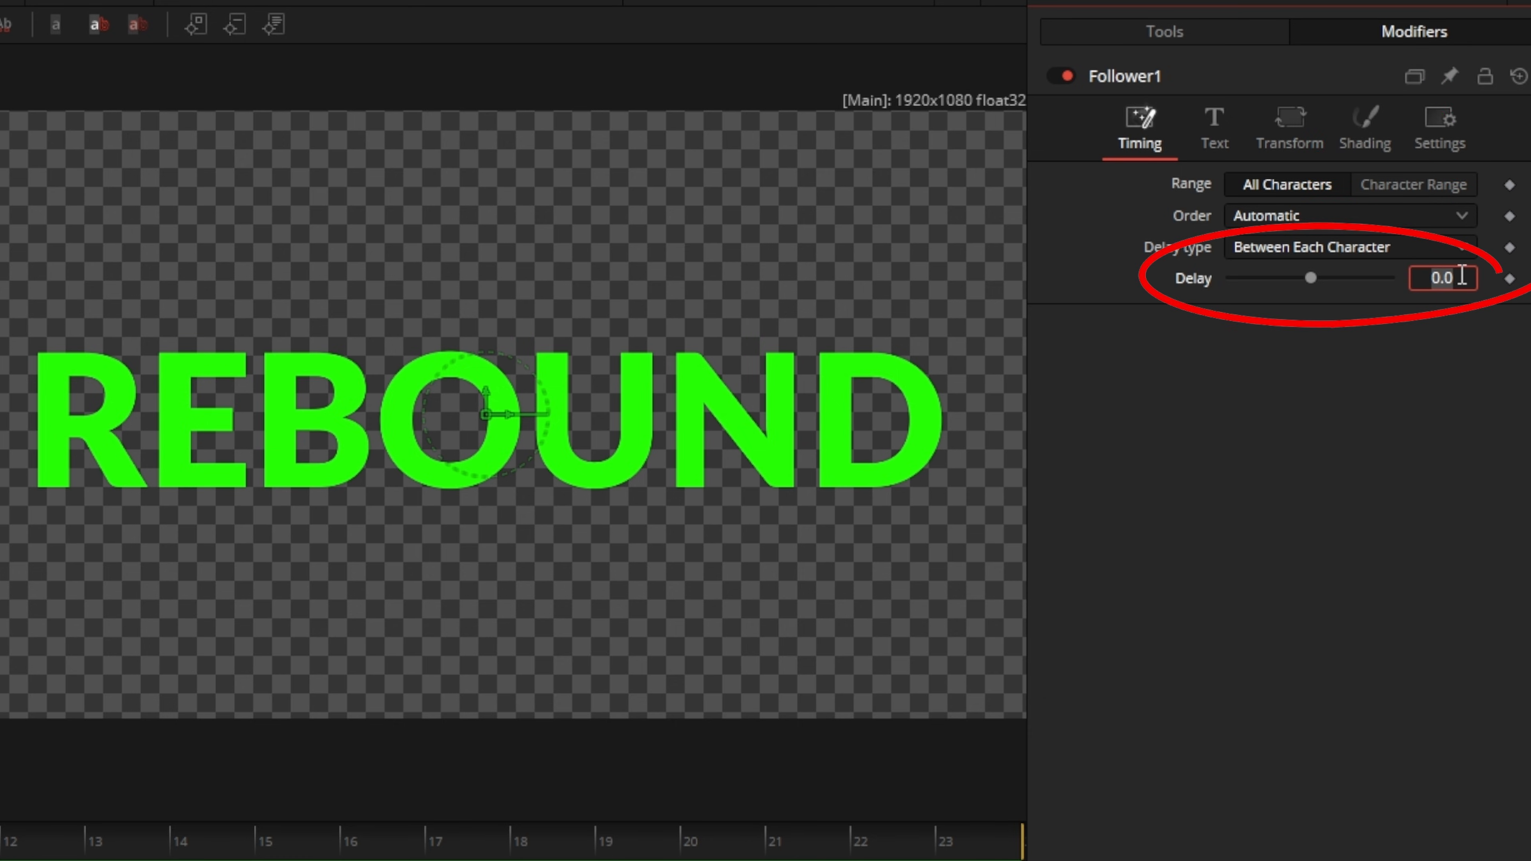
{"action": "type", "text": "4"}
{"action": "key", "text": "Return"}
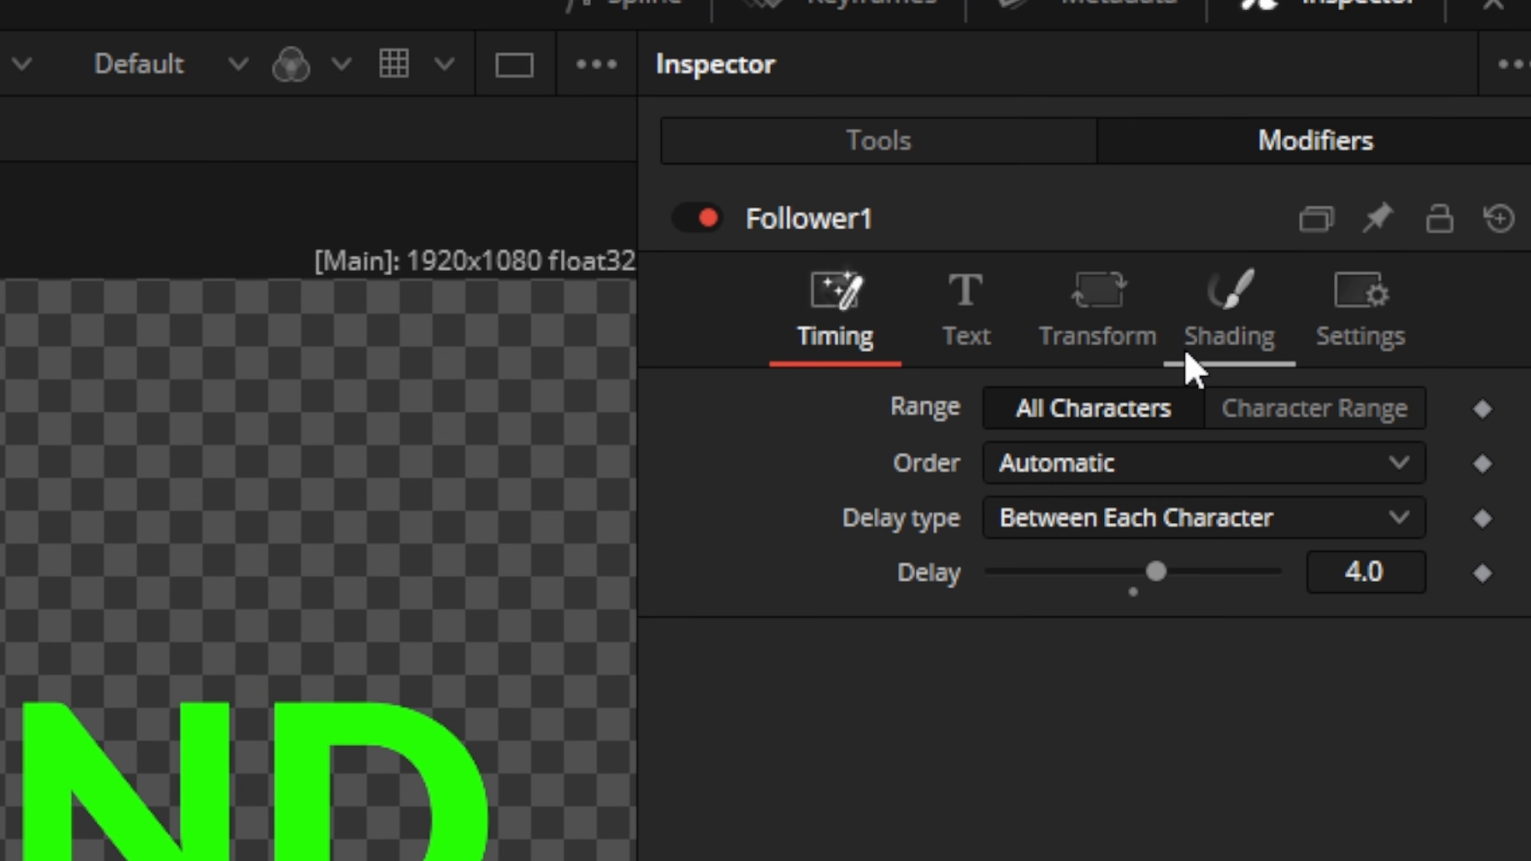
Keyframe Follower1's shading opacity at 1.0 and position offset at X 0.0, Y 0.0 on frame 15, and return to frame 0
{"action": "left_click", "coordinate": [1319, 214]}
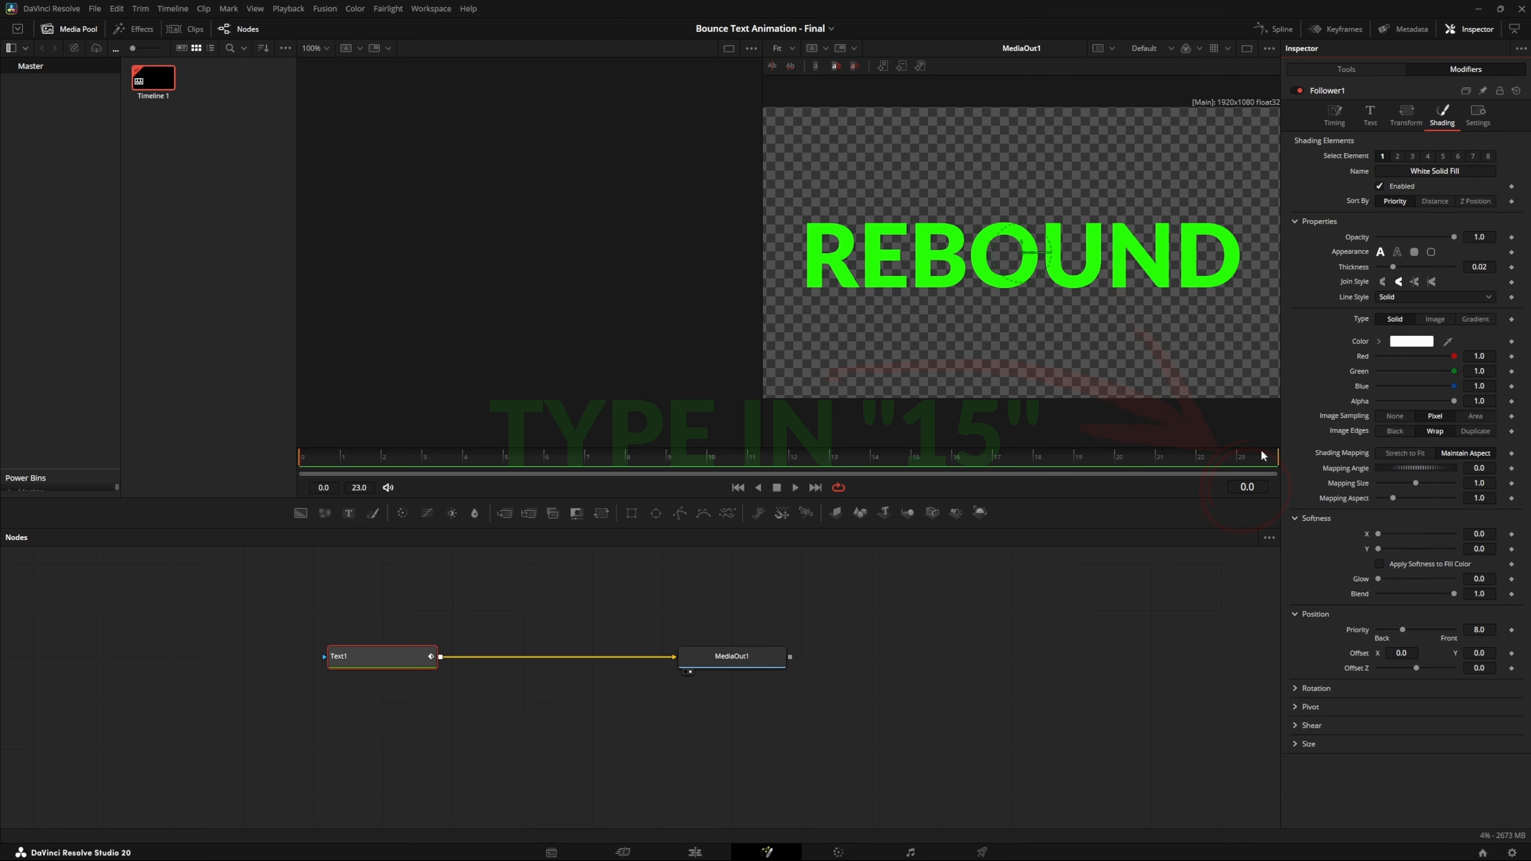
{"action": "left_click", "coordinate": [1246, 487]}
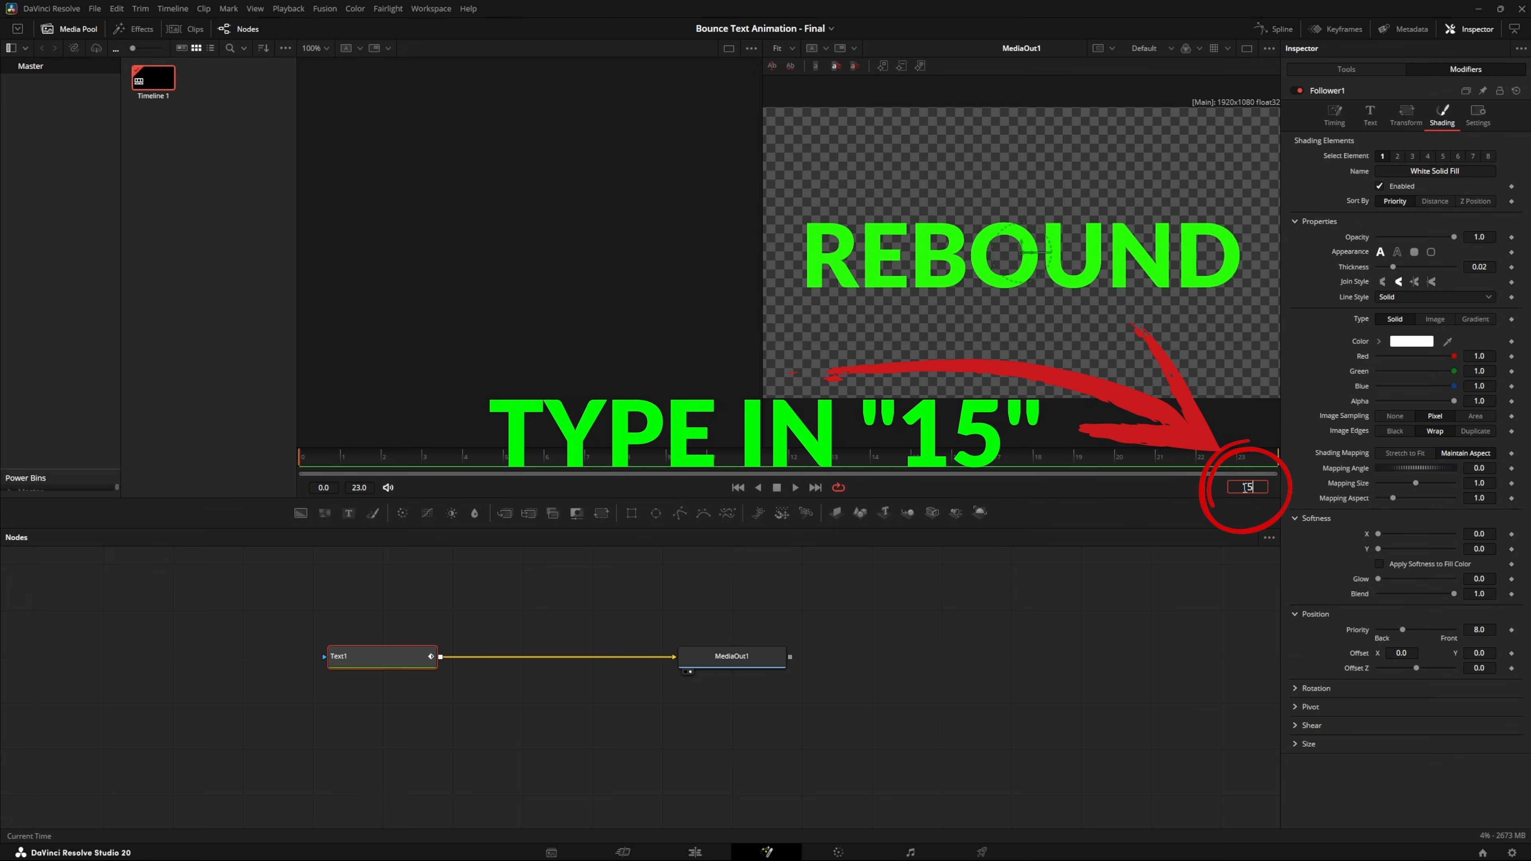
{"action": "key", "text": "Return"}
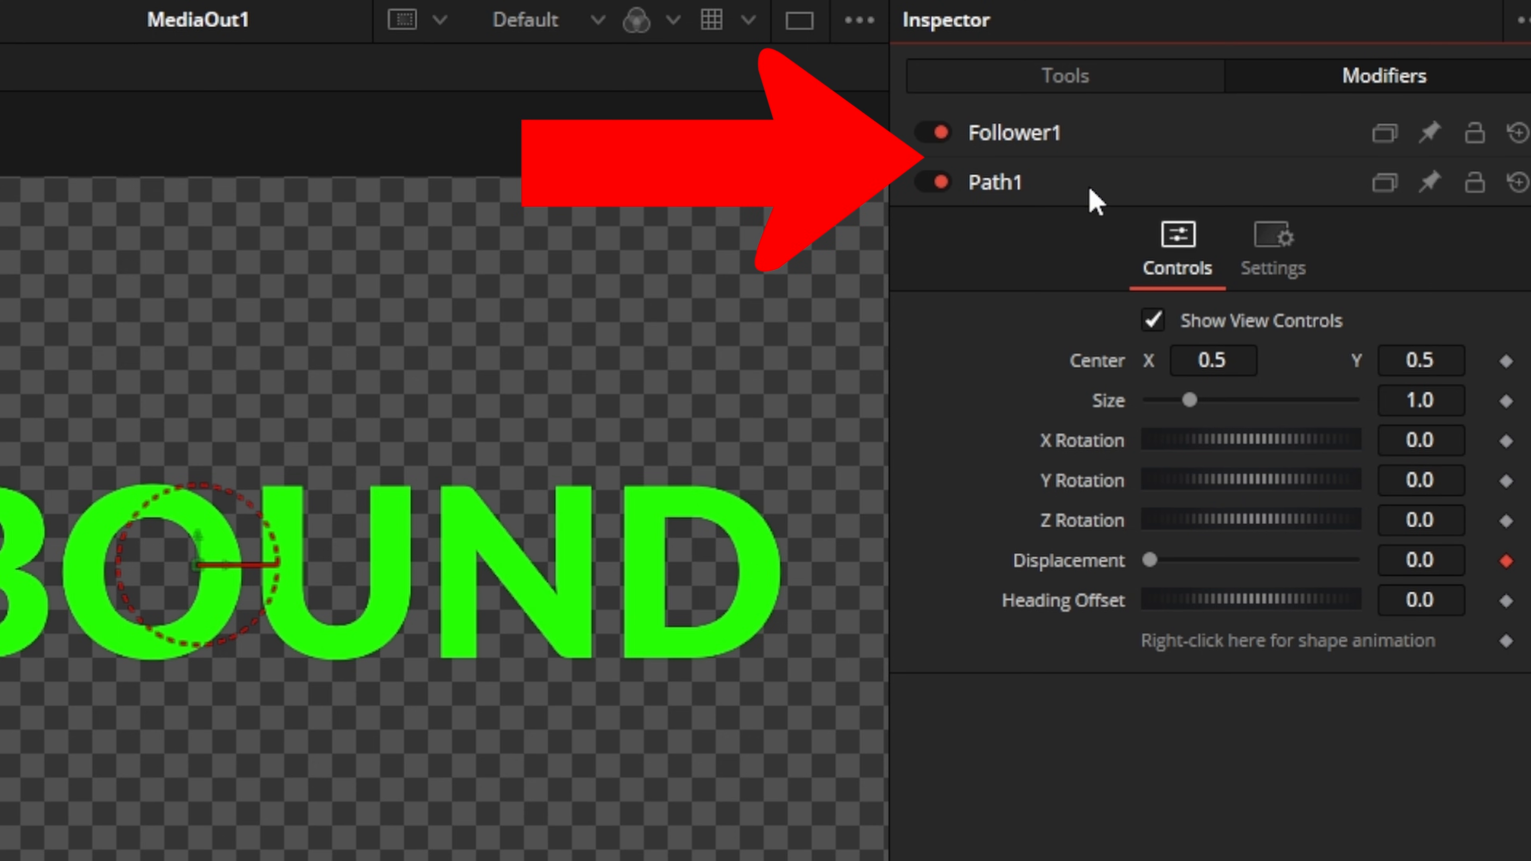
{"action": "left_click", "coordinate": [1131, 140]}
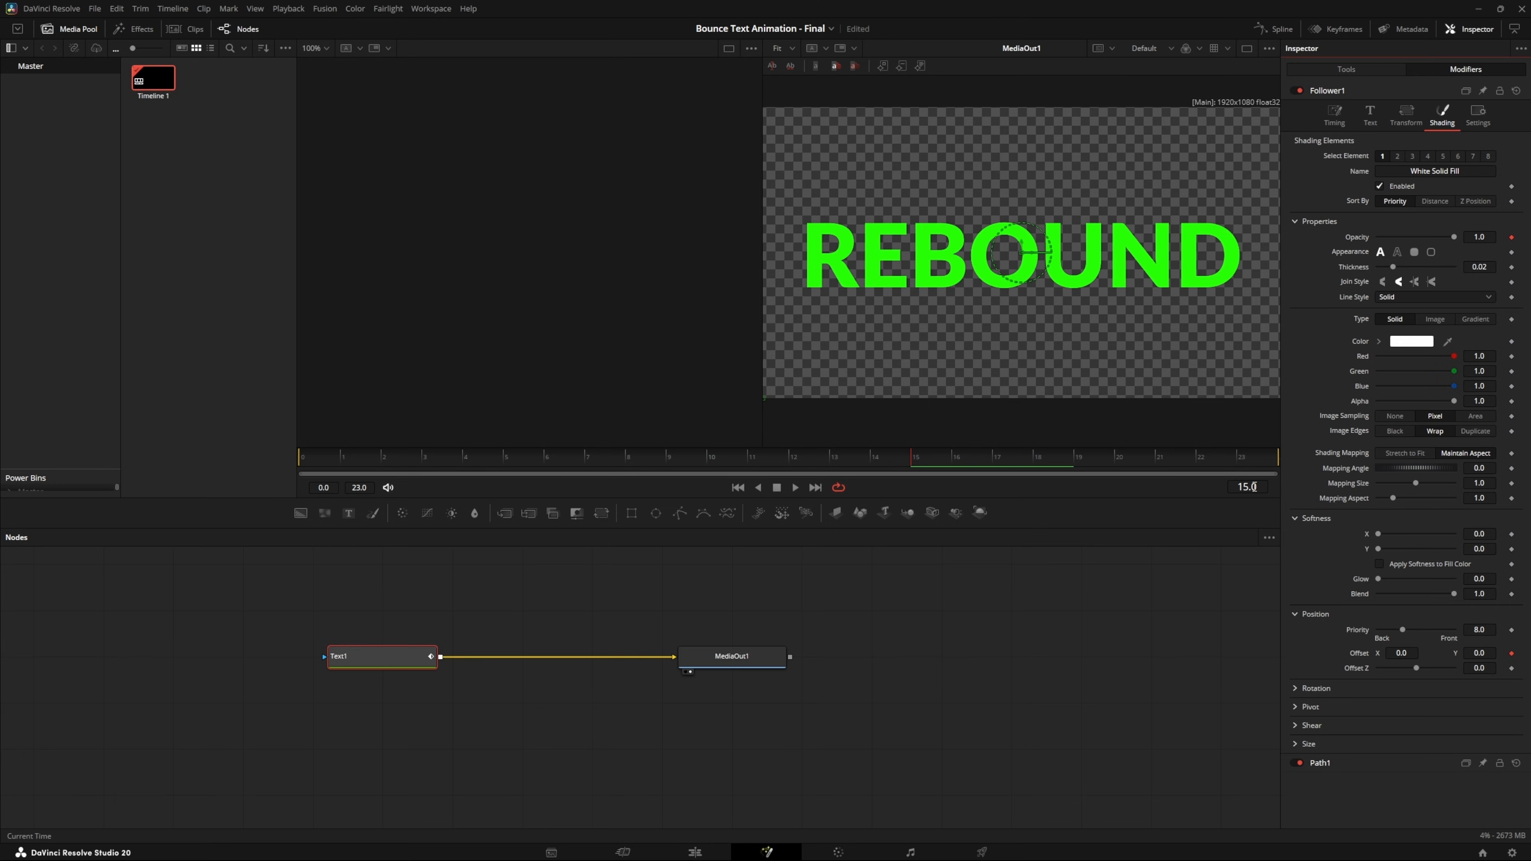
{"action": "left_click", "coordinate": [1253, 487]}
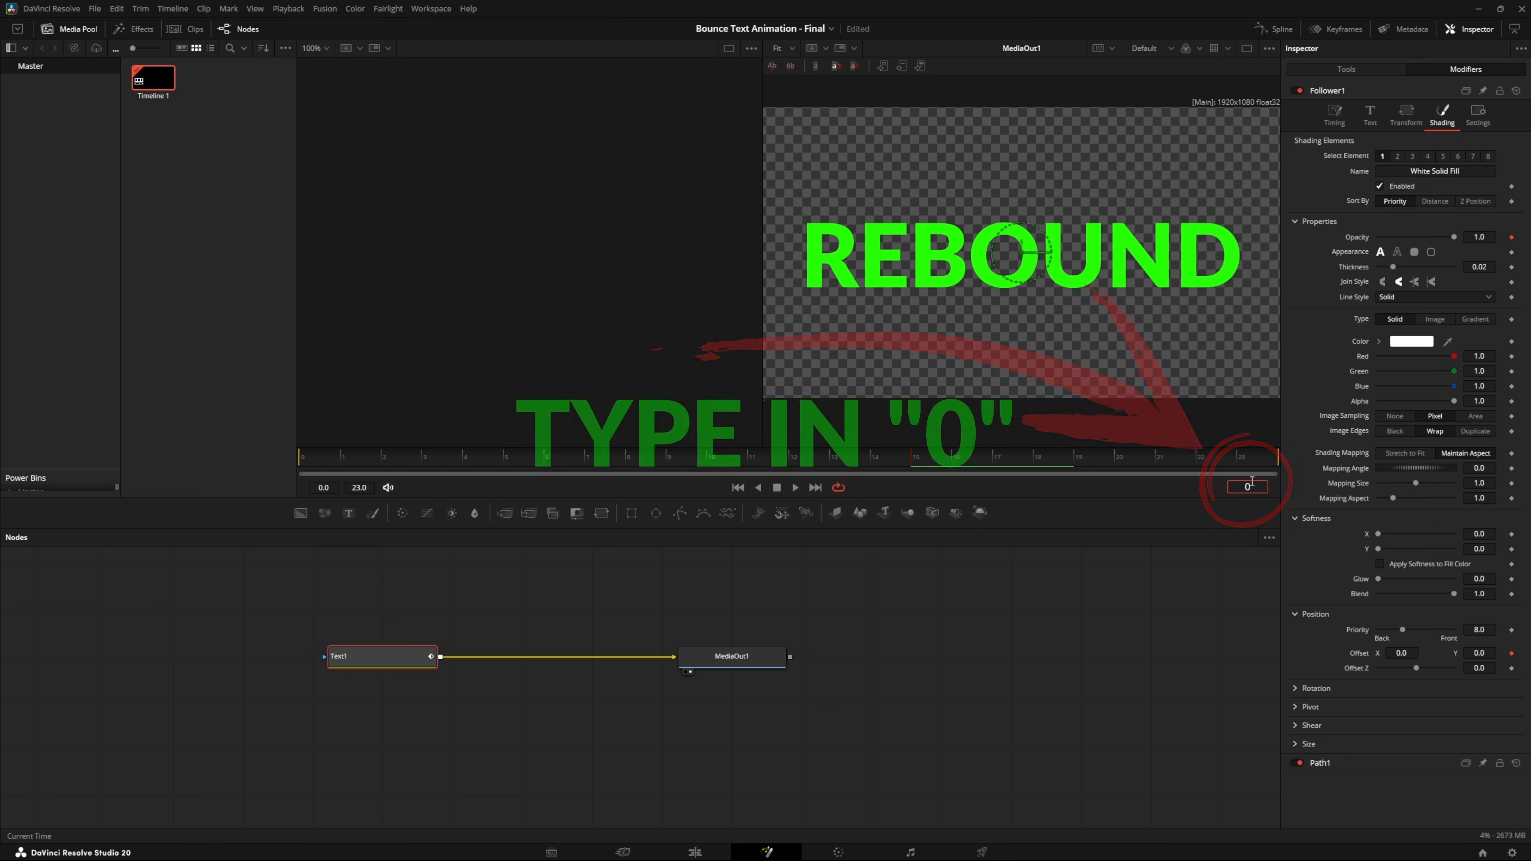
{"action": "key", "text": "Return"}
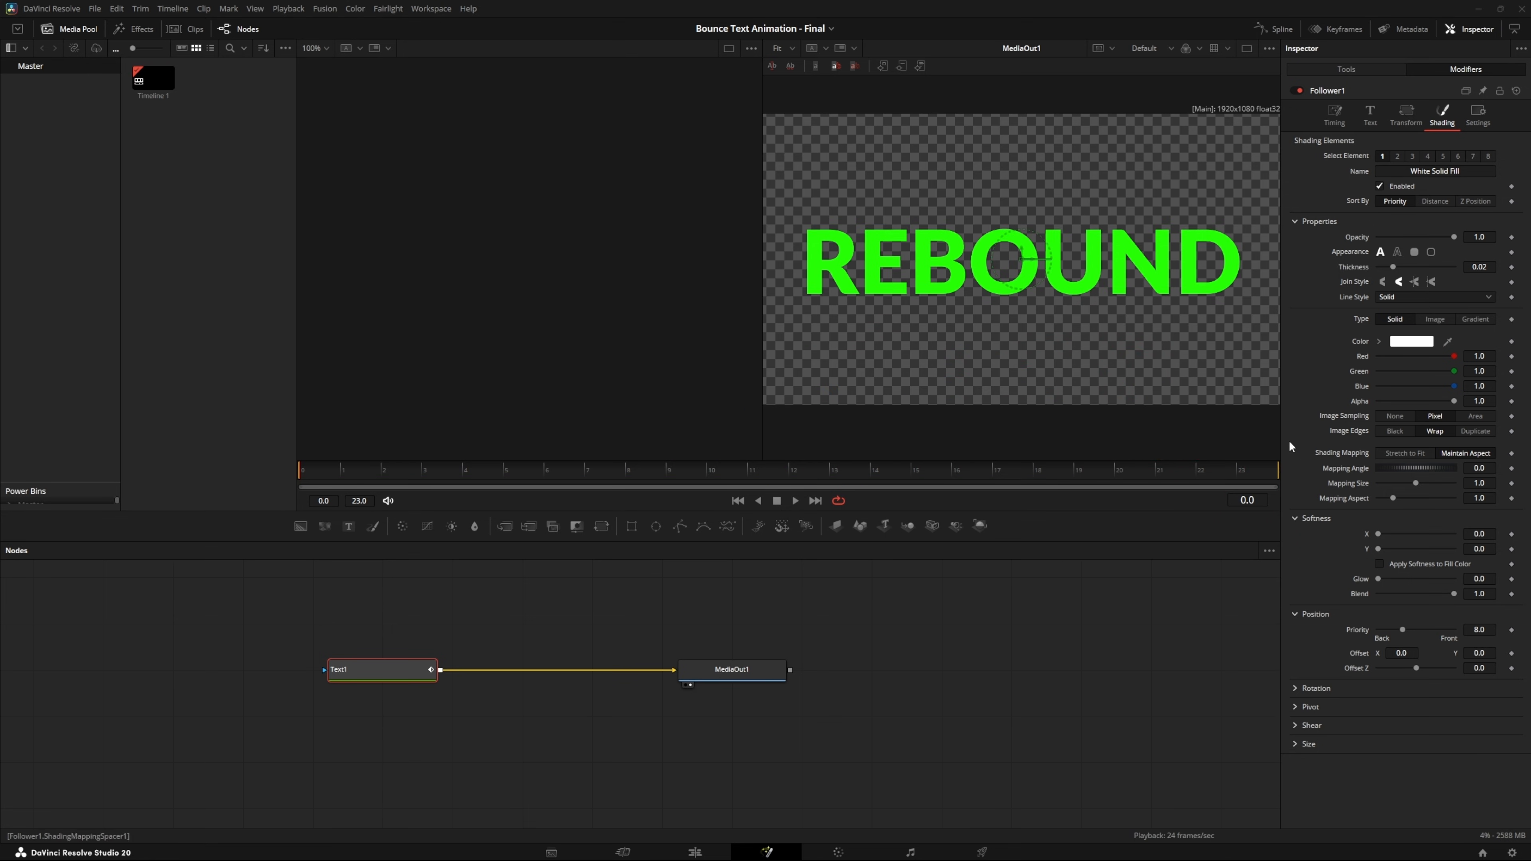
Lengthen the Fusion composition clip on the edit timeline to about 3 seconds and reopen it in Fusion
{"action": "left_click", "coordinate": [696, 852]}
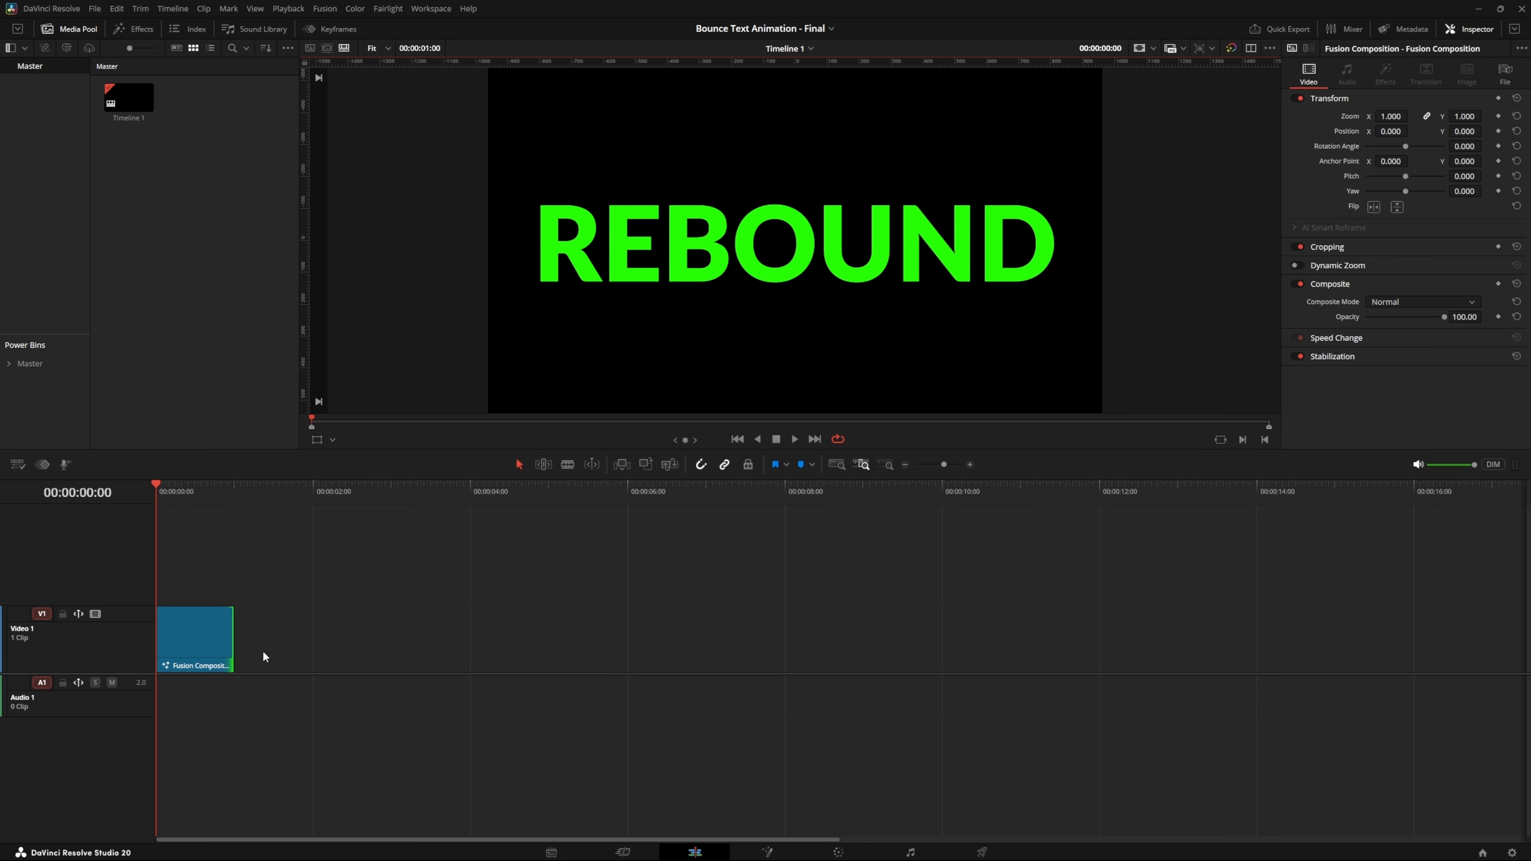
{"action": "left_click", "coordinate": [227, 648]}
{"action": "left_click_drag", "start_coordinate": [229, 643], "coordinate": [394, 623]}
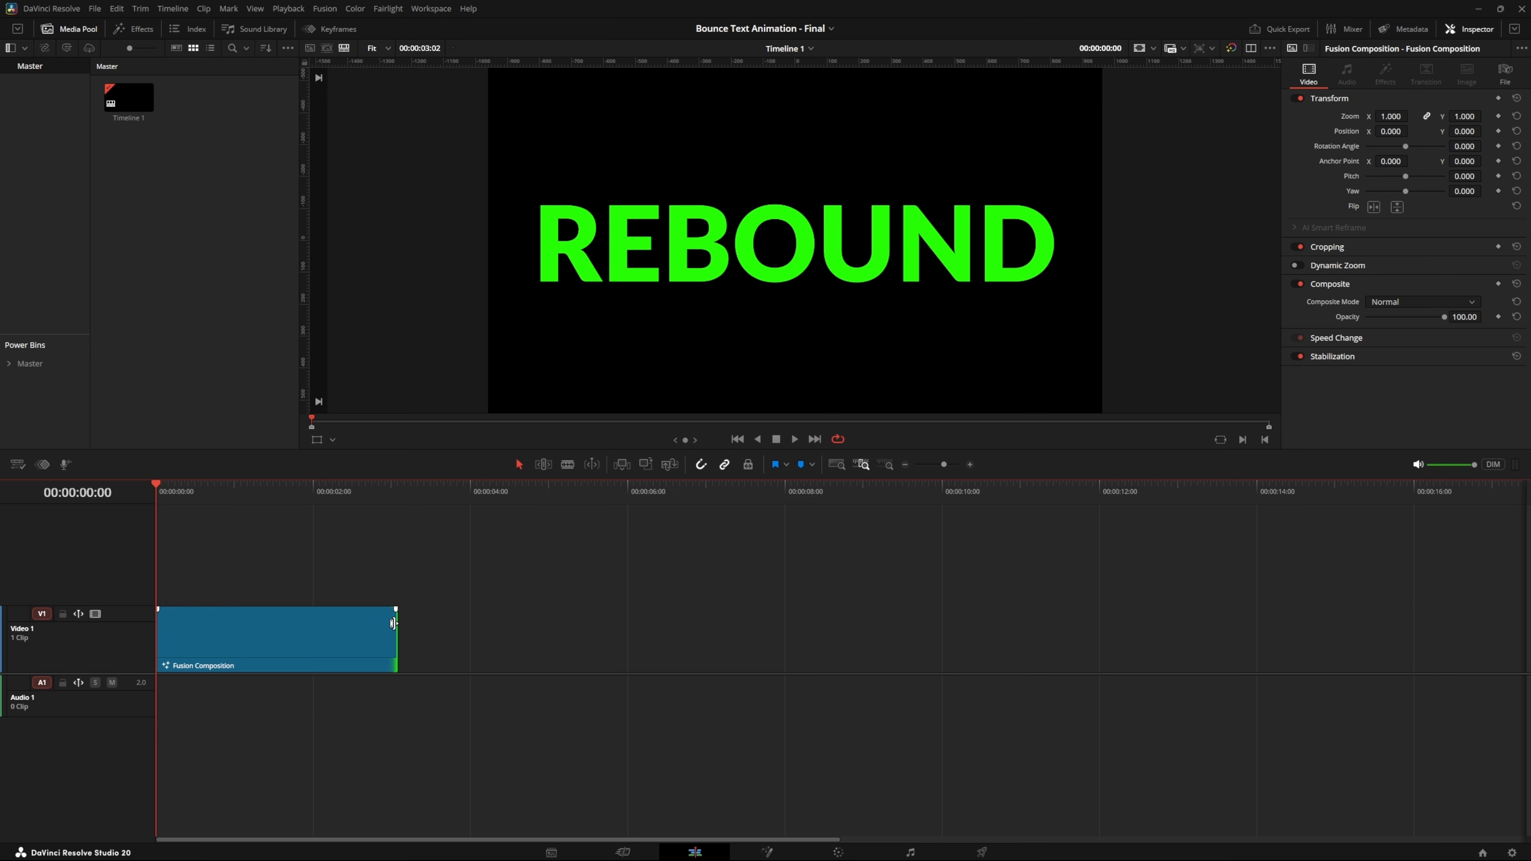
{"action": "left_click", "coordinate": [767, 852]}
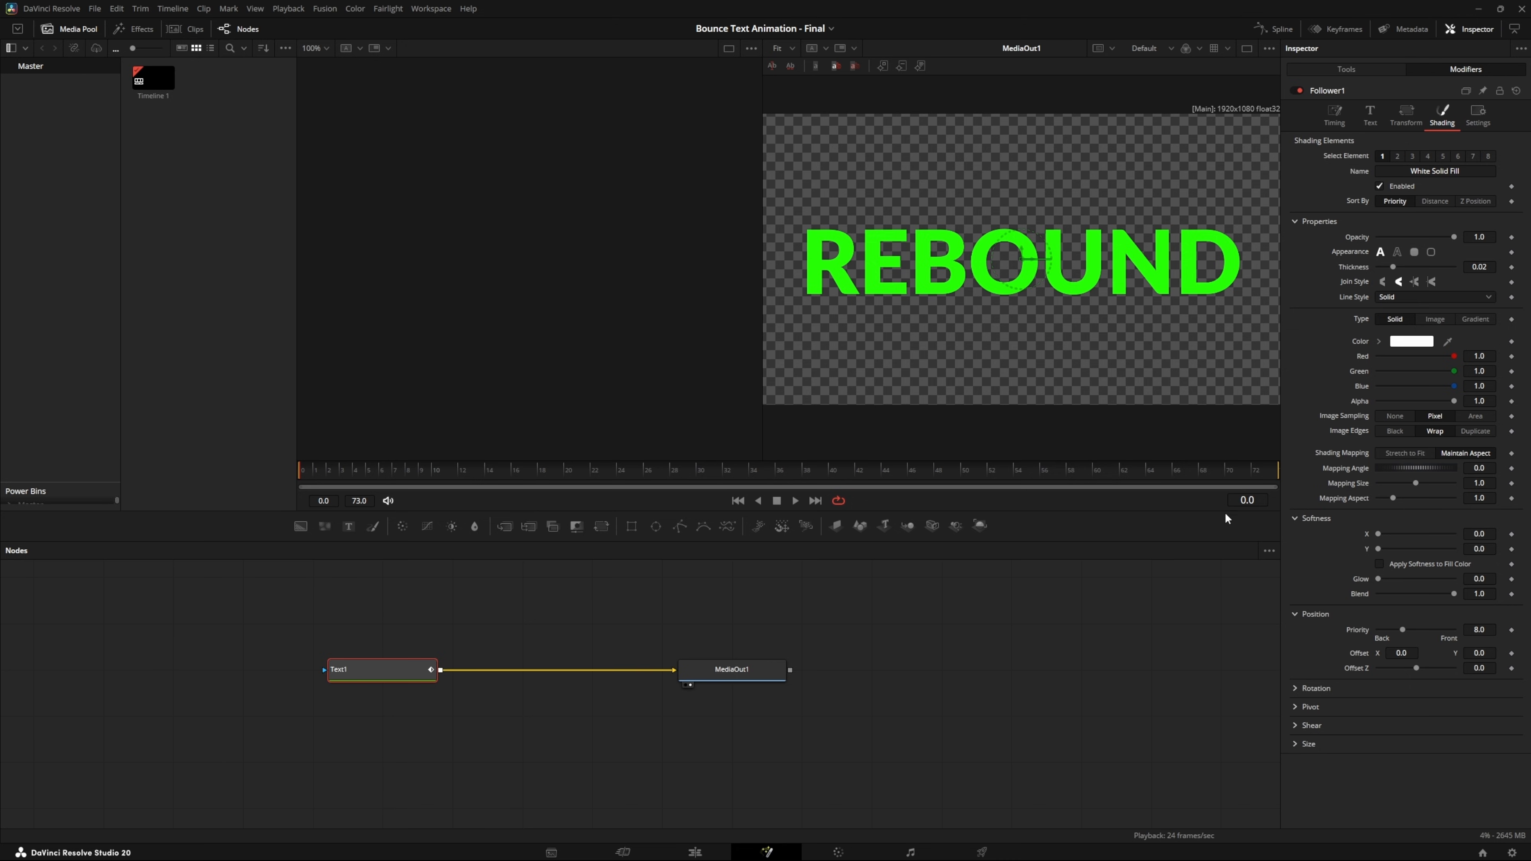
On frame 0, keyframe Follower1's offset Y at -0.35 and opacity at 0.0, and scrub through the animation to preview it
{"action": "left_click", "coordinate": [1247, 500]}
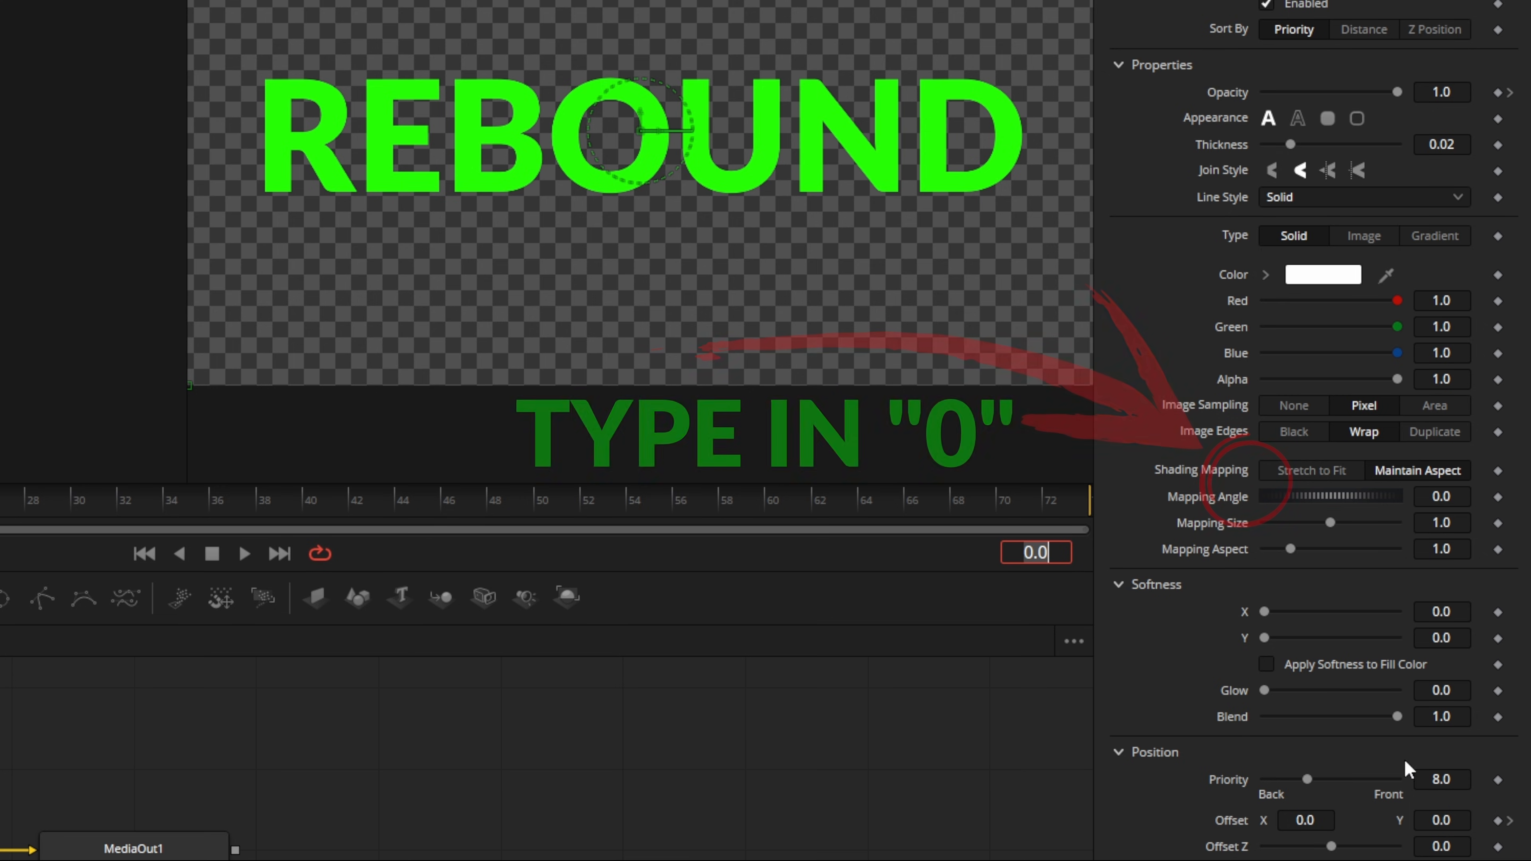
{"action": "left_click", "coordinate": [1442, 825]}
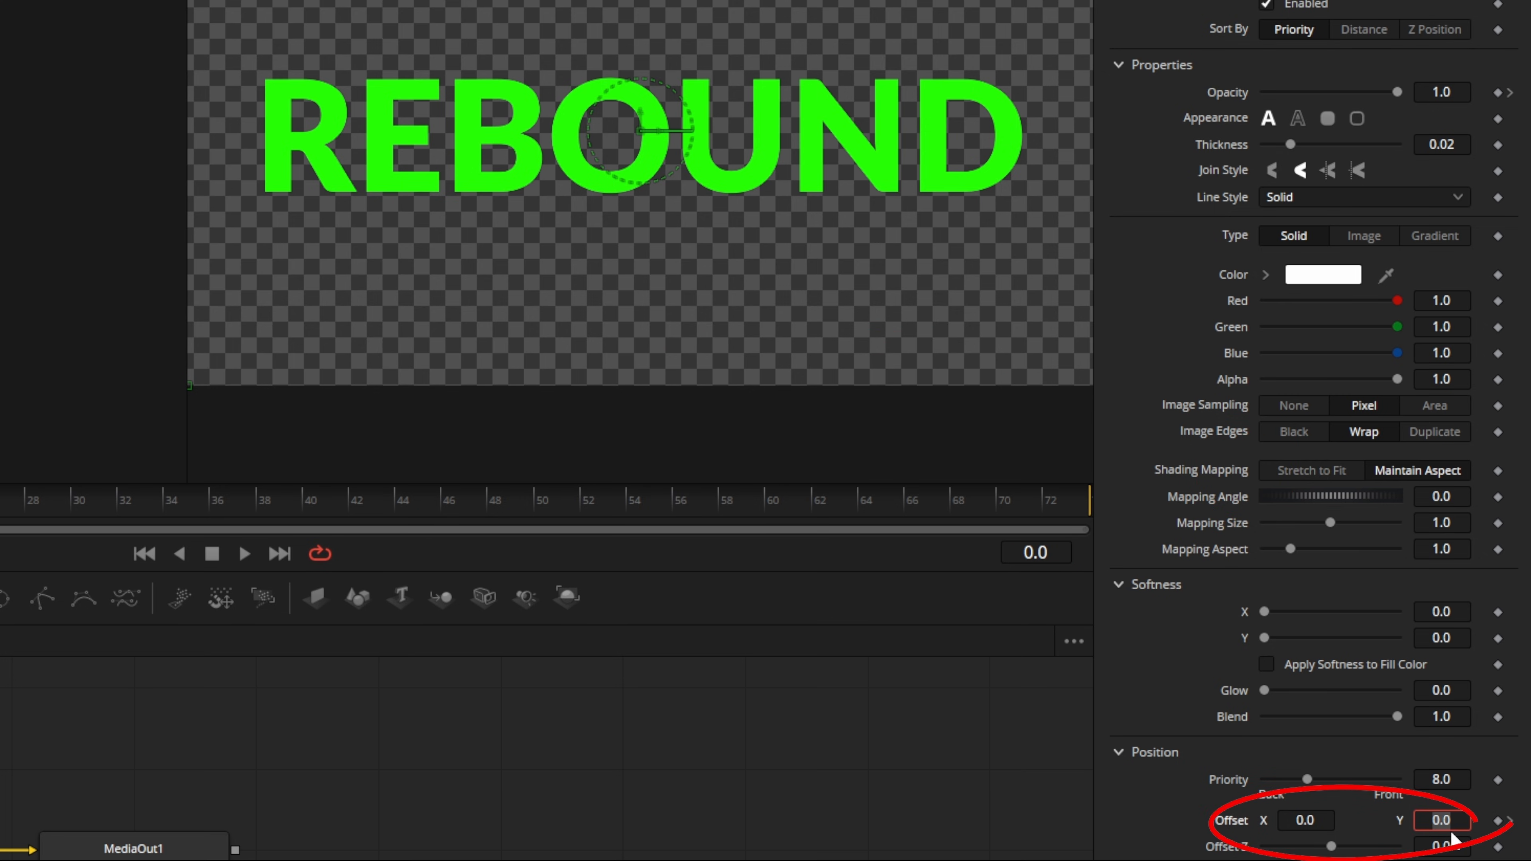
{"action": "type", "text": "-0"}
{"action": "type", "text": ".35"}
{"action": "key", "text": "Tab"}
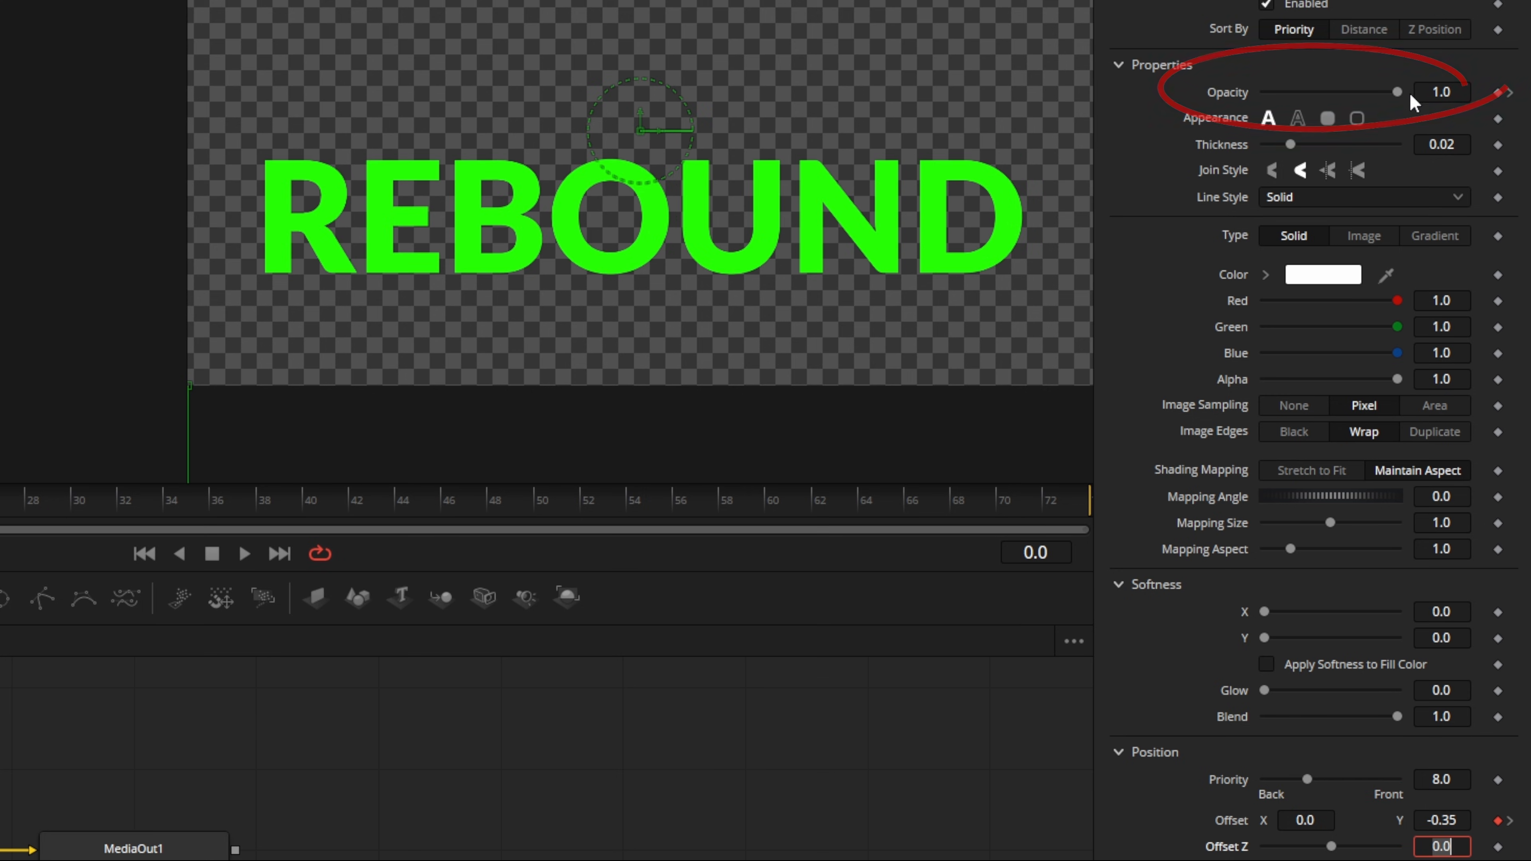
{"action": "left_click_drag", "start_coordinate": [1397, 92], "coordinate": [1255, 110]}
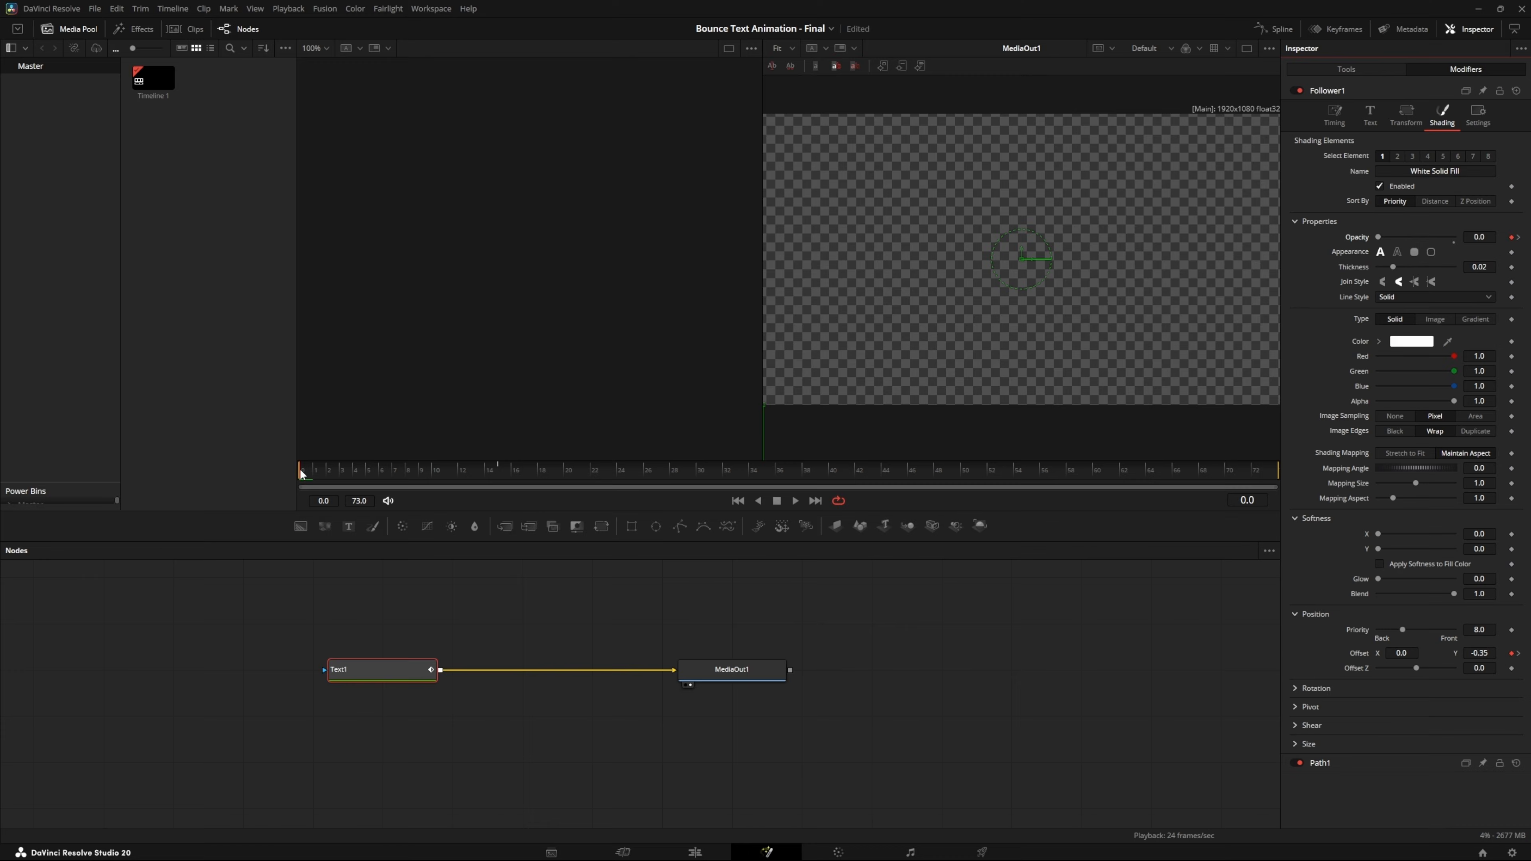
{"action": "left_click_drag", "start_coordinate": [301, 473], "coordinate": [1213, 663]}
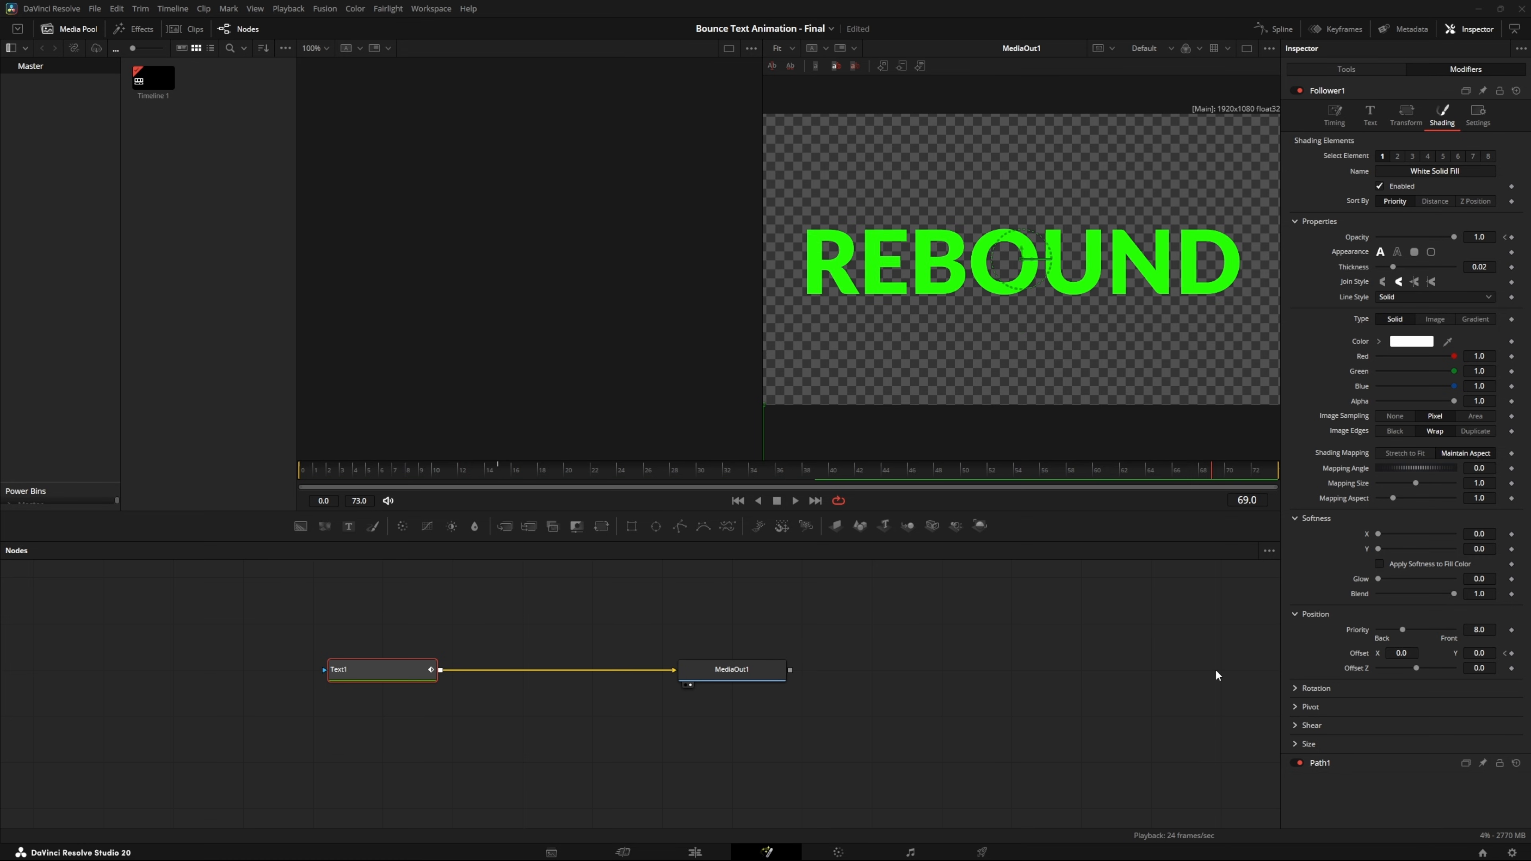
Show Follower1's offset Displacement curve in the Spline editor, fit it to view, and smooth all its keyframes
{"action": "left_click", "coordinate": [1273, 29]}
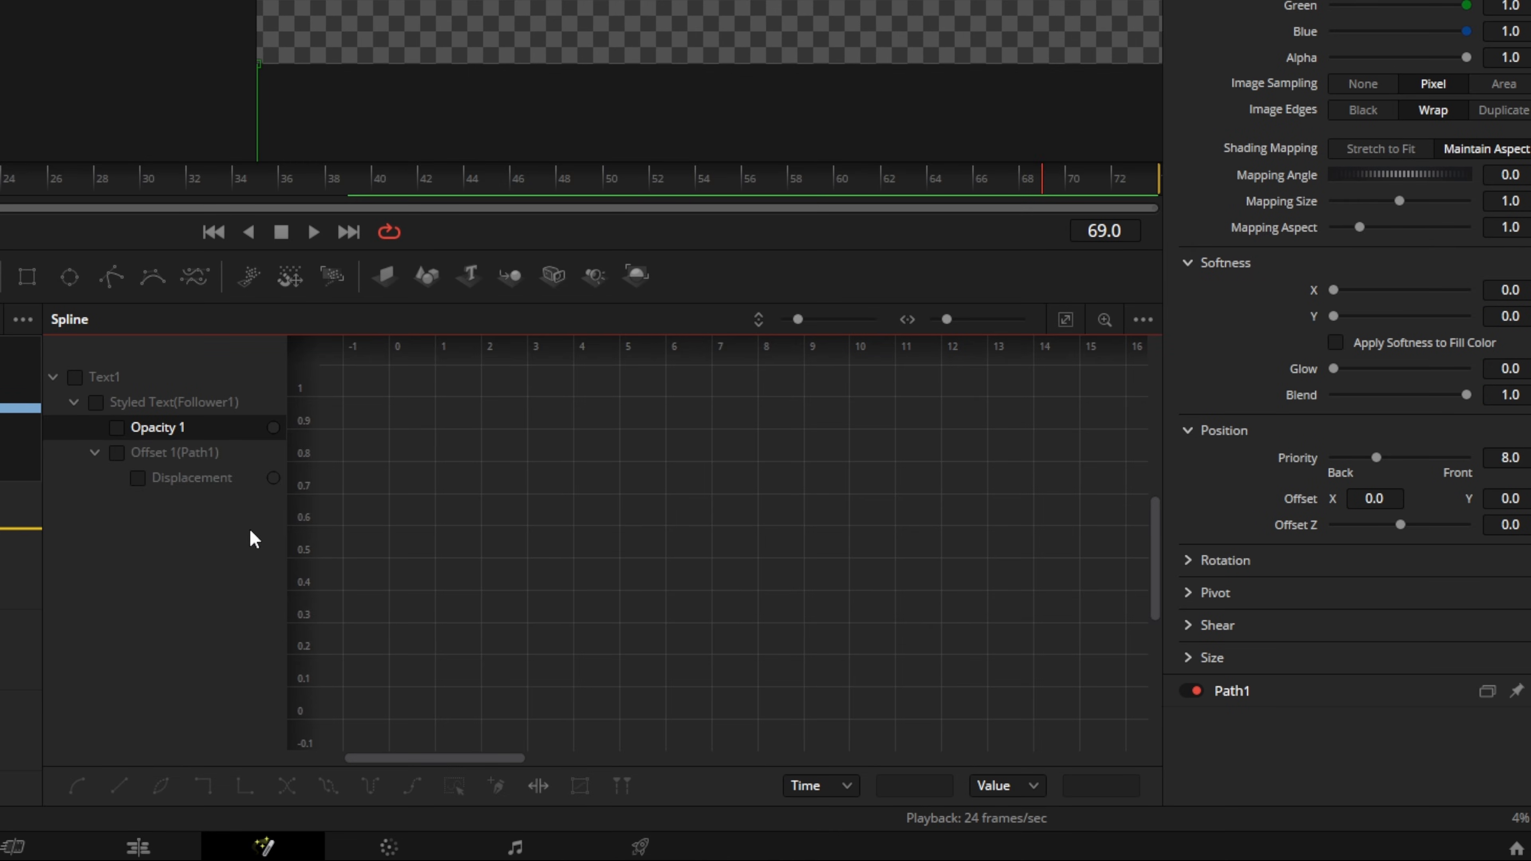
{"action": "left_click", "coordinate": [695, 643]}
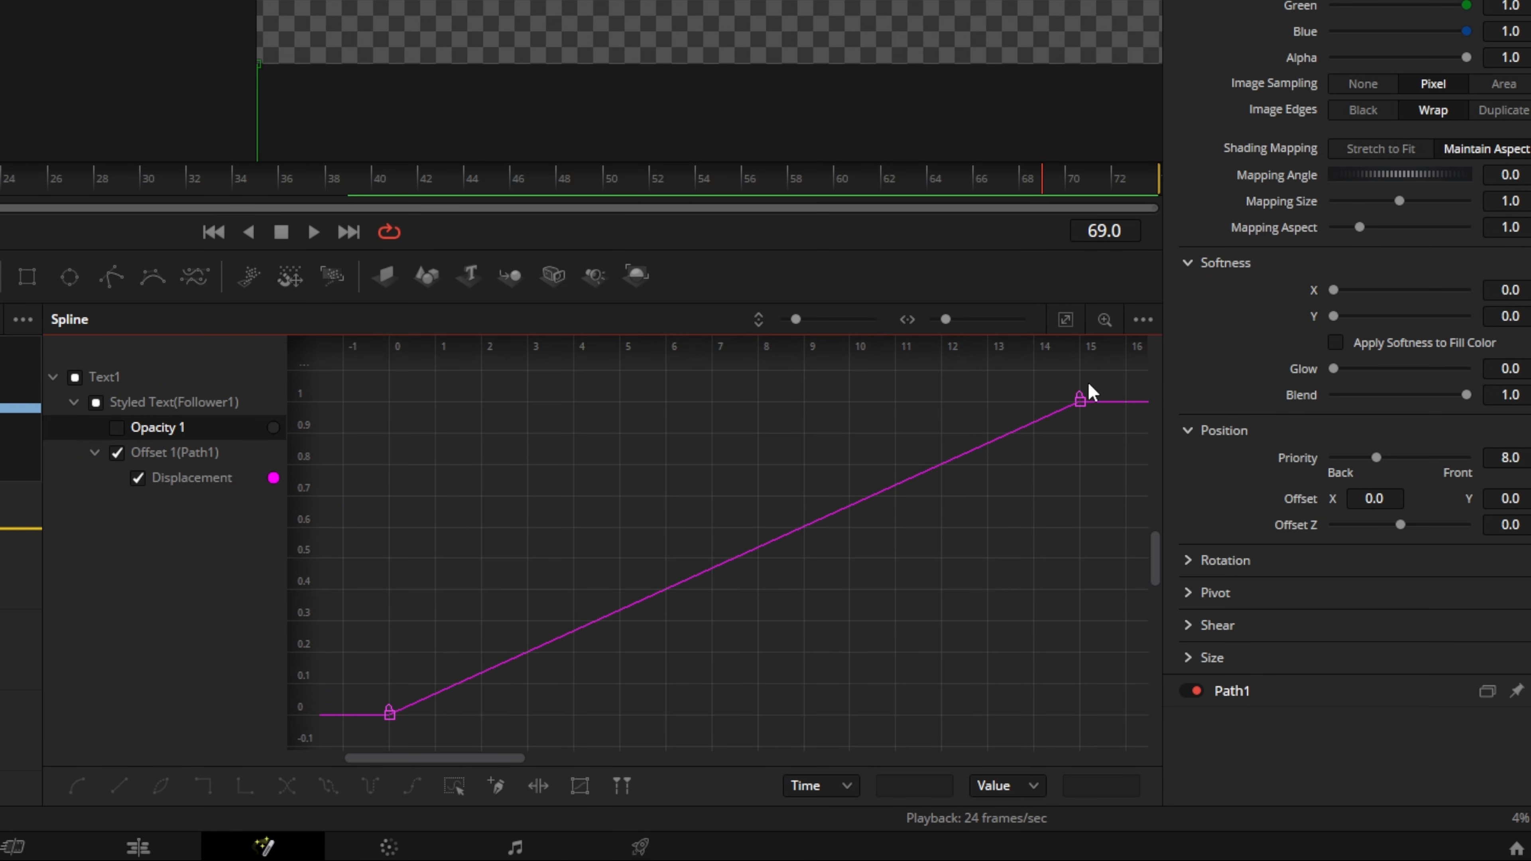
{"action": "left_click", "coordinate": [1064, 320]}
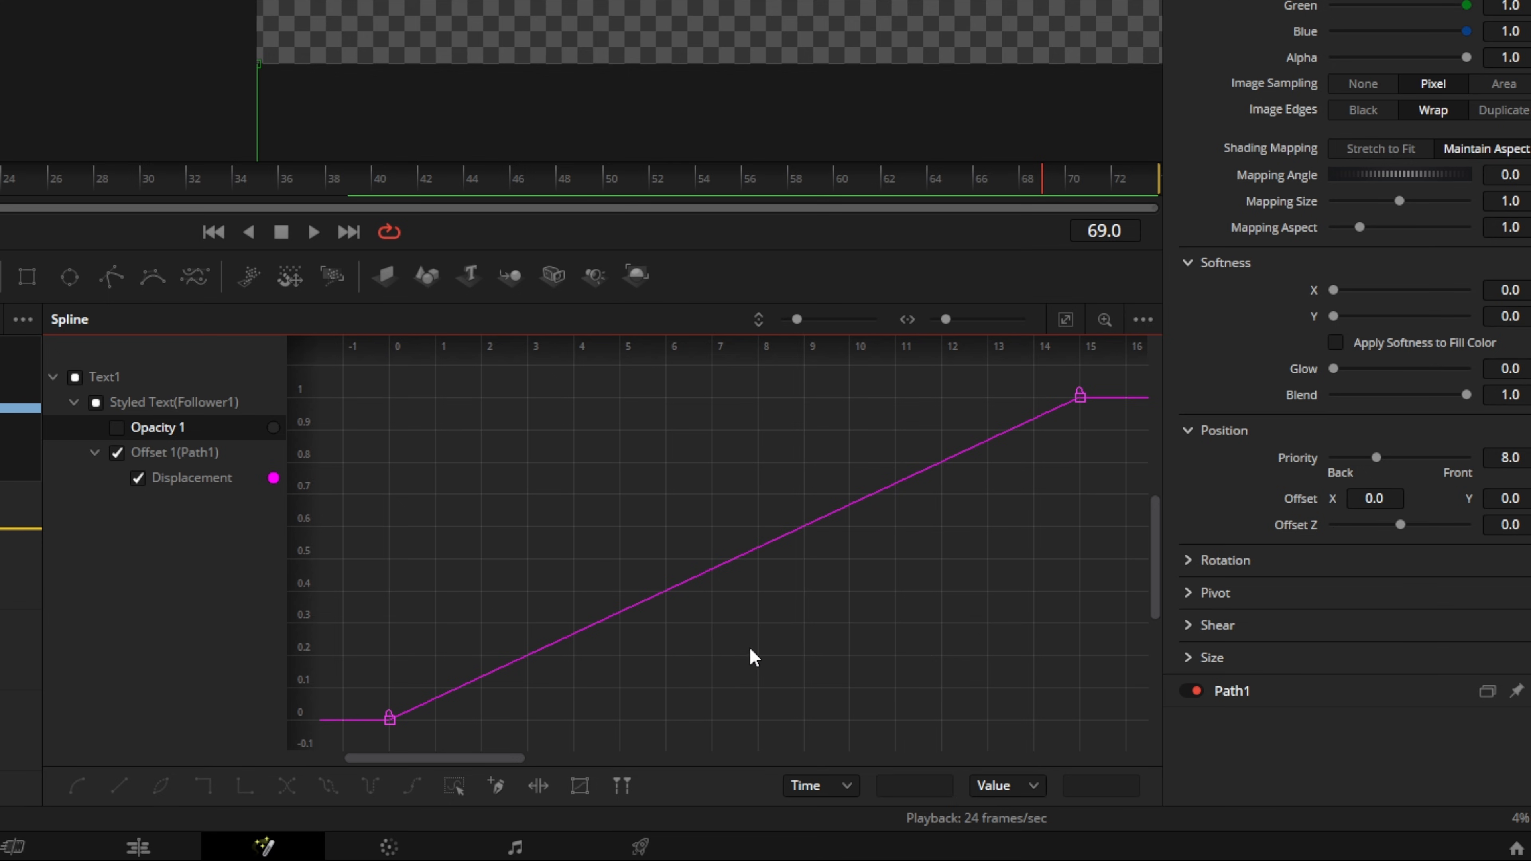
{"action": "key", "text": "ctrl+a"}
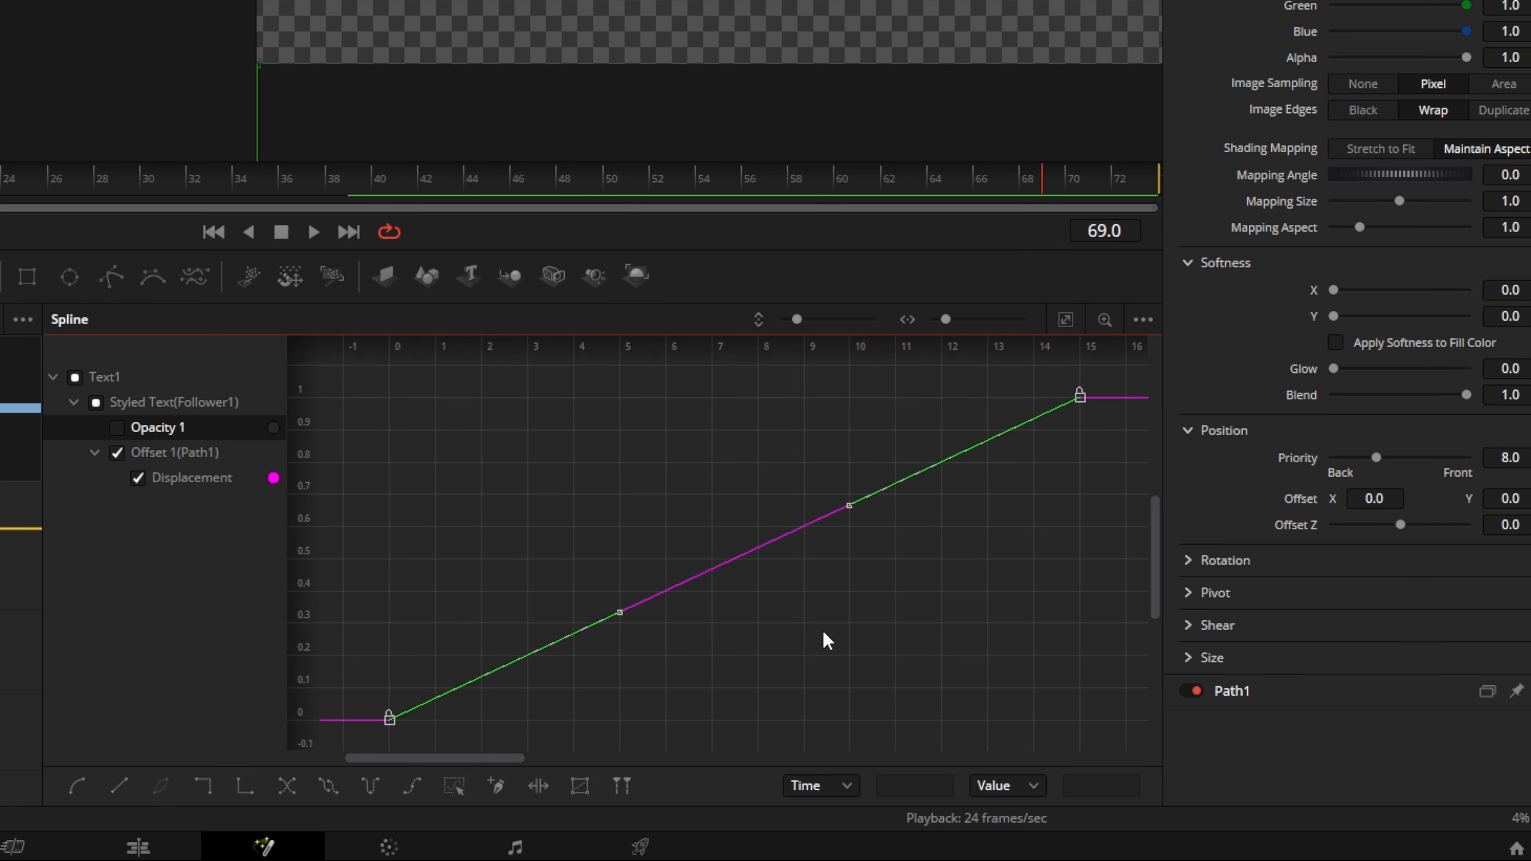
{"action": "key", "text": "s"}
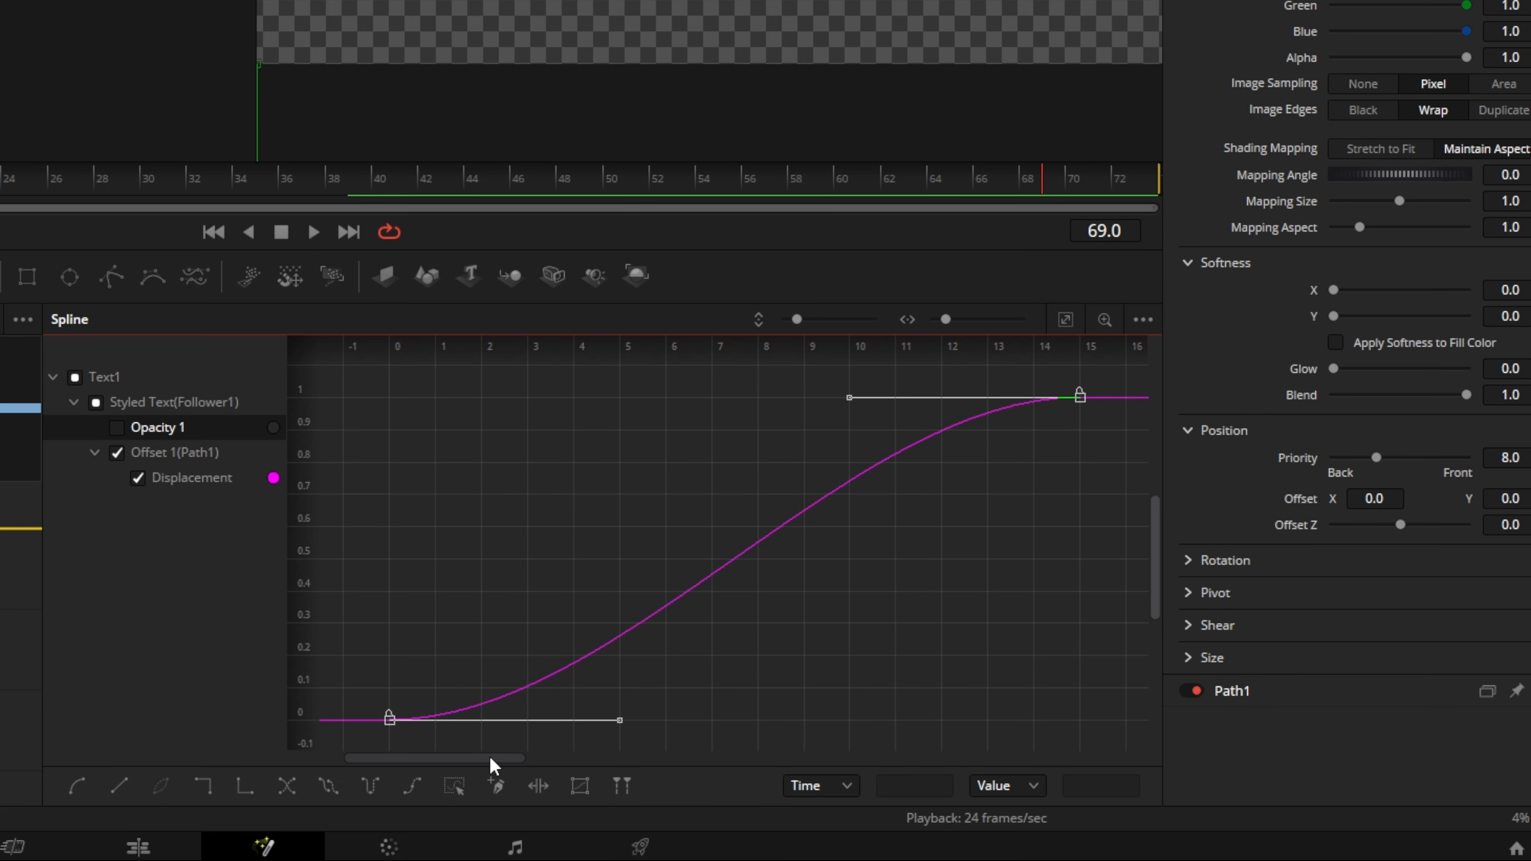
Add a keyframe to the Displacement curve at about frame 25 with value 1.0, and fit the whole curve in view
{"action": "left_click_drag", "start_coordinate": [495, 762], "coordinate": [612, 742]}
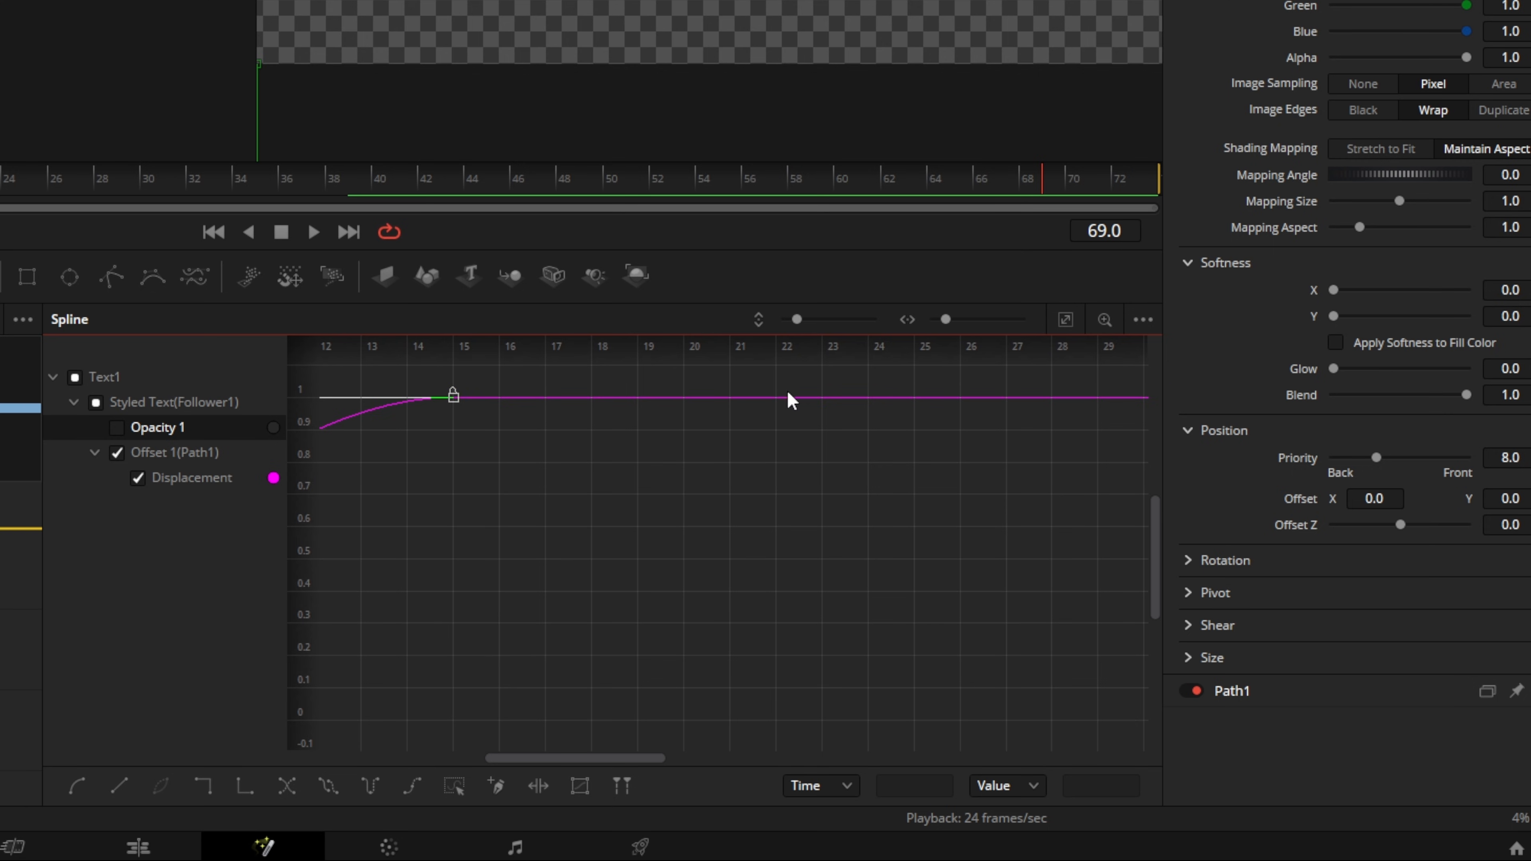
{"action": "left_click", "coordinate": [909, 398]}
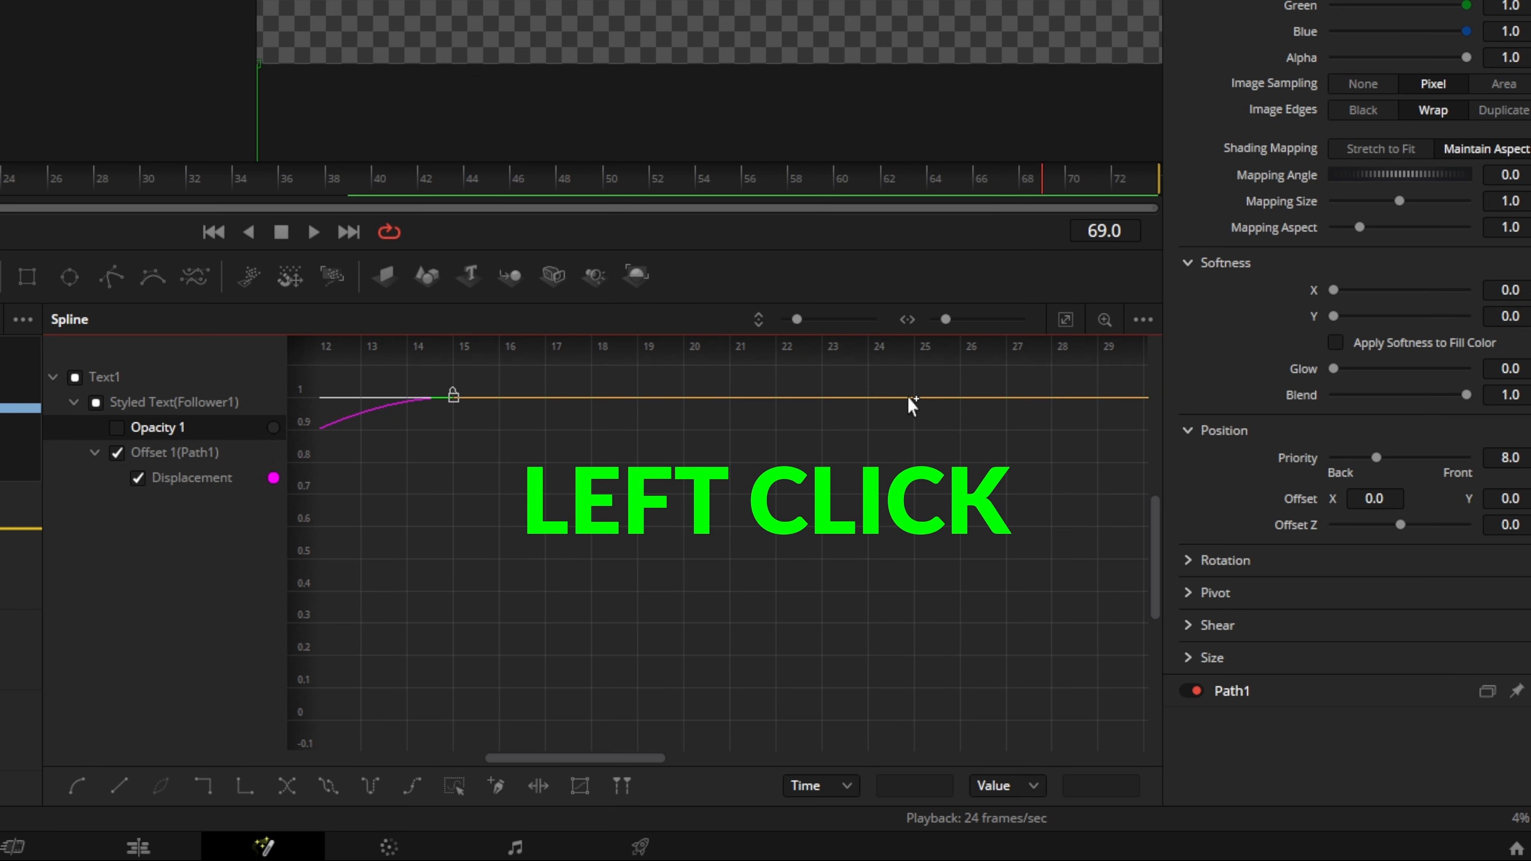
{"action": "left_click", "coordinate": [908, 398]}
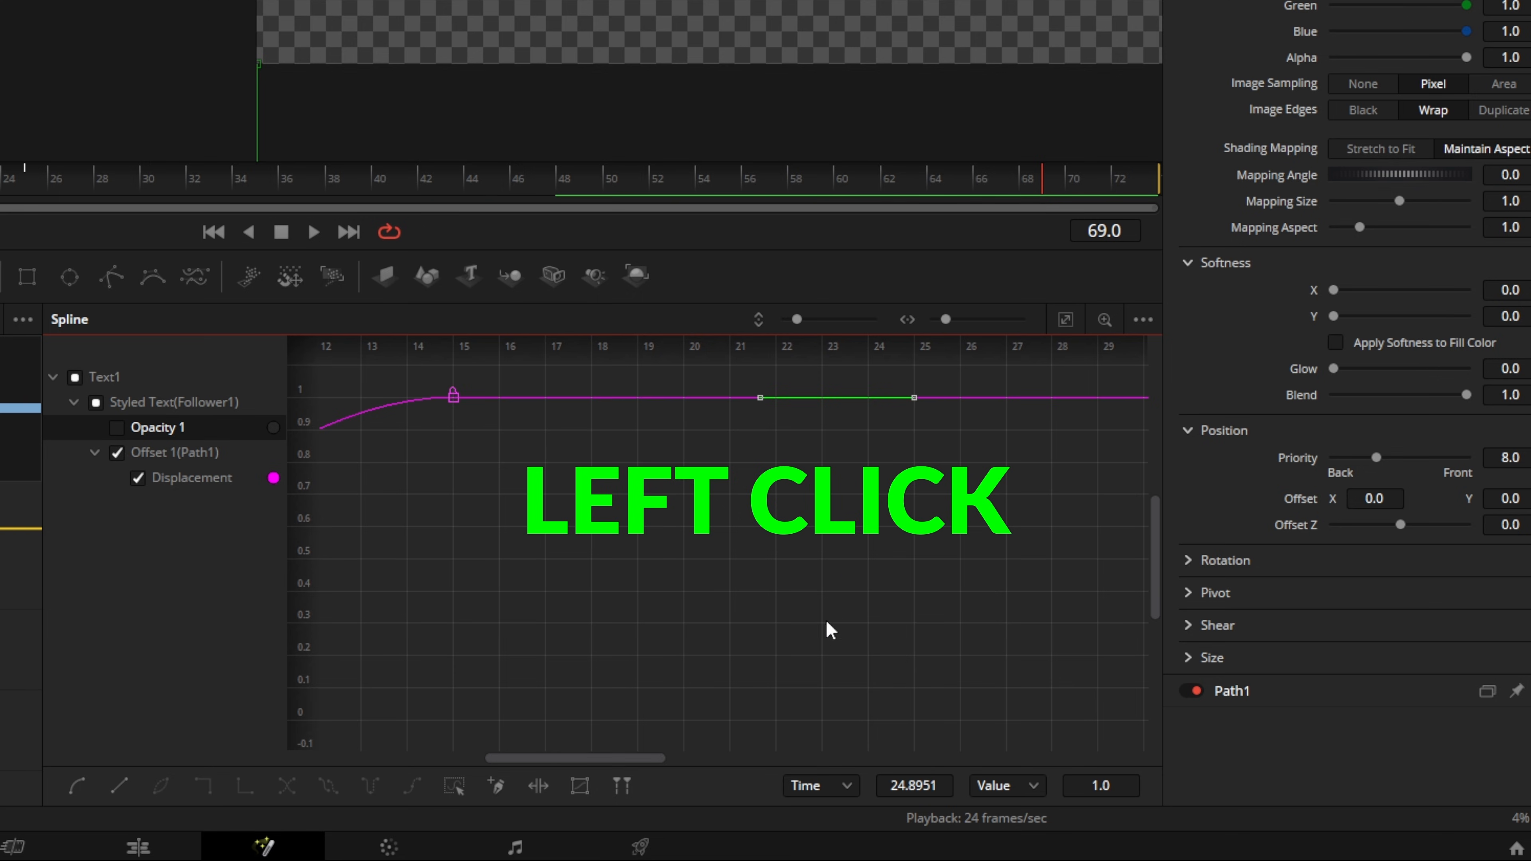
{"action": "left_click", "coordinate": [1051, 336]}
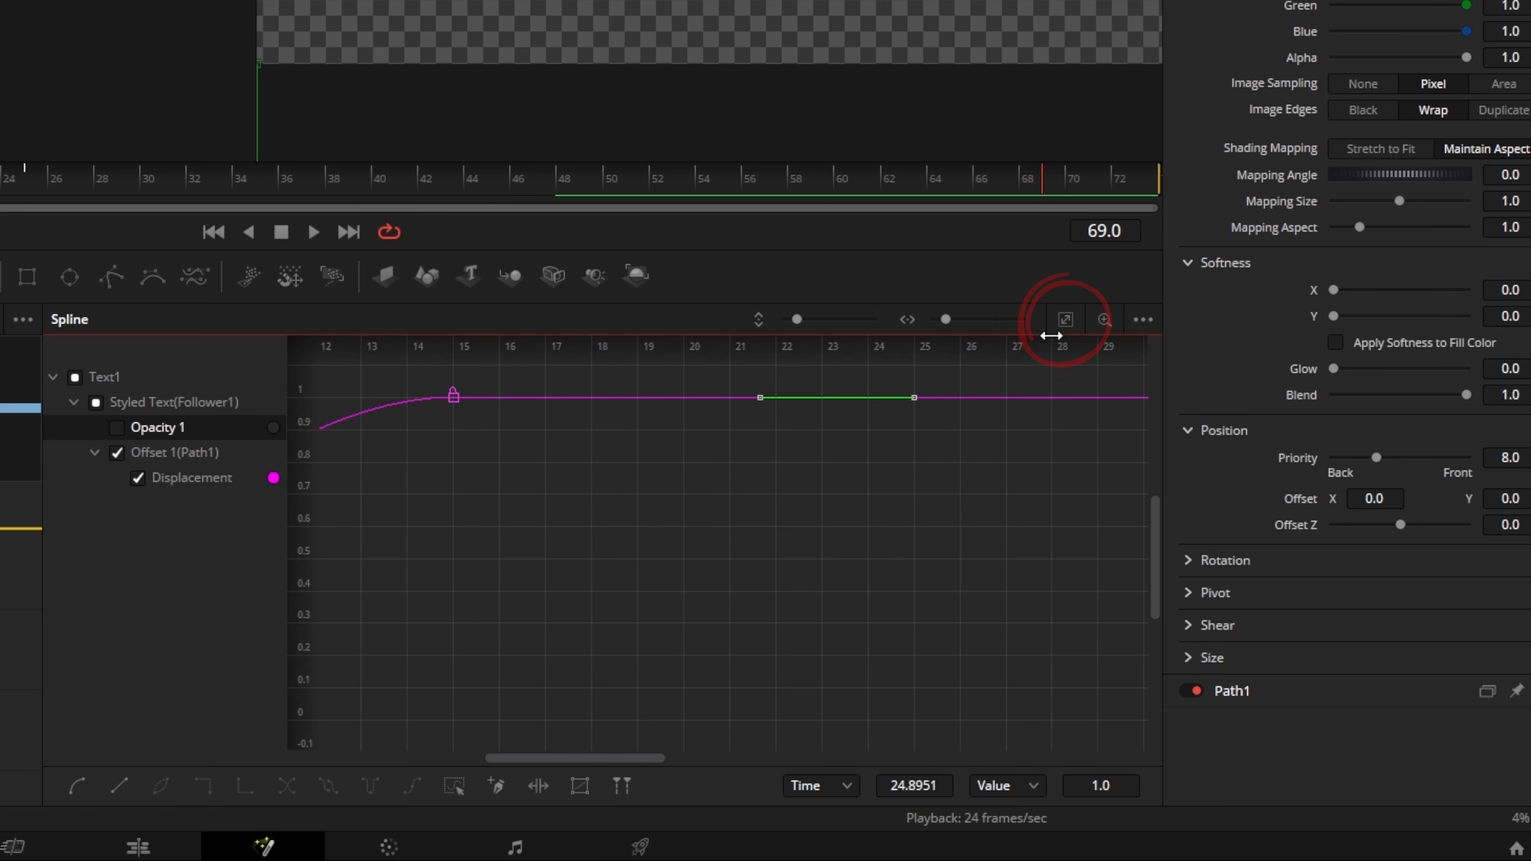
{"action": "left_click", "coordinate": [1066, 320]}
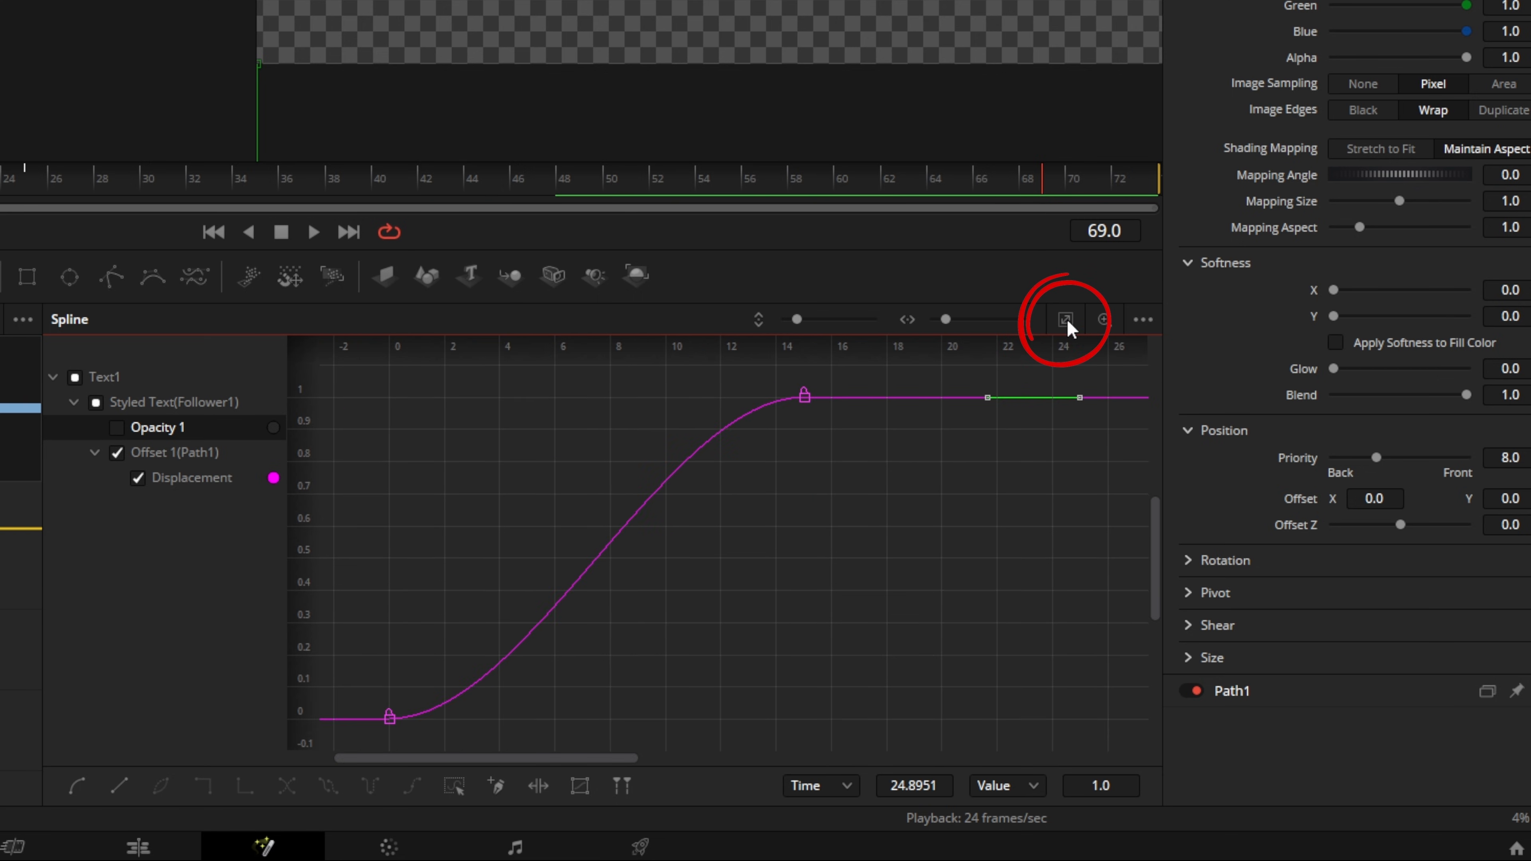
{"action": "left_click", "coordinate": [787, 594]}
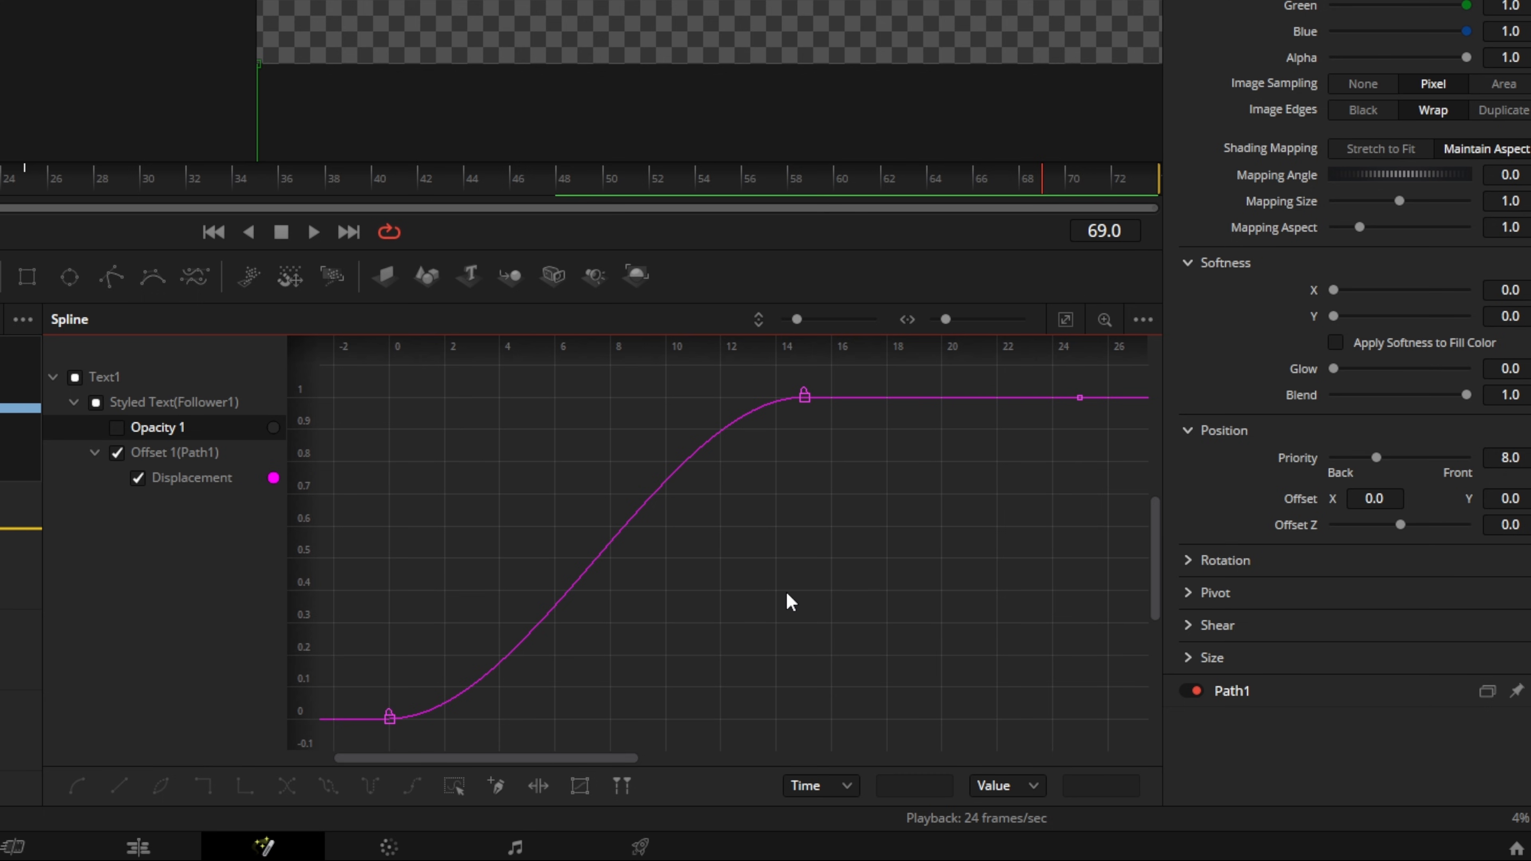
Smooth all Displacement keyframes and bend their handles so the curve rises steeply from frame 0, overshoots 1.0 before frame 15 and dips before frame 25
{"action": "key", "text": "ctrl+a"}
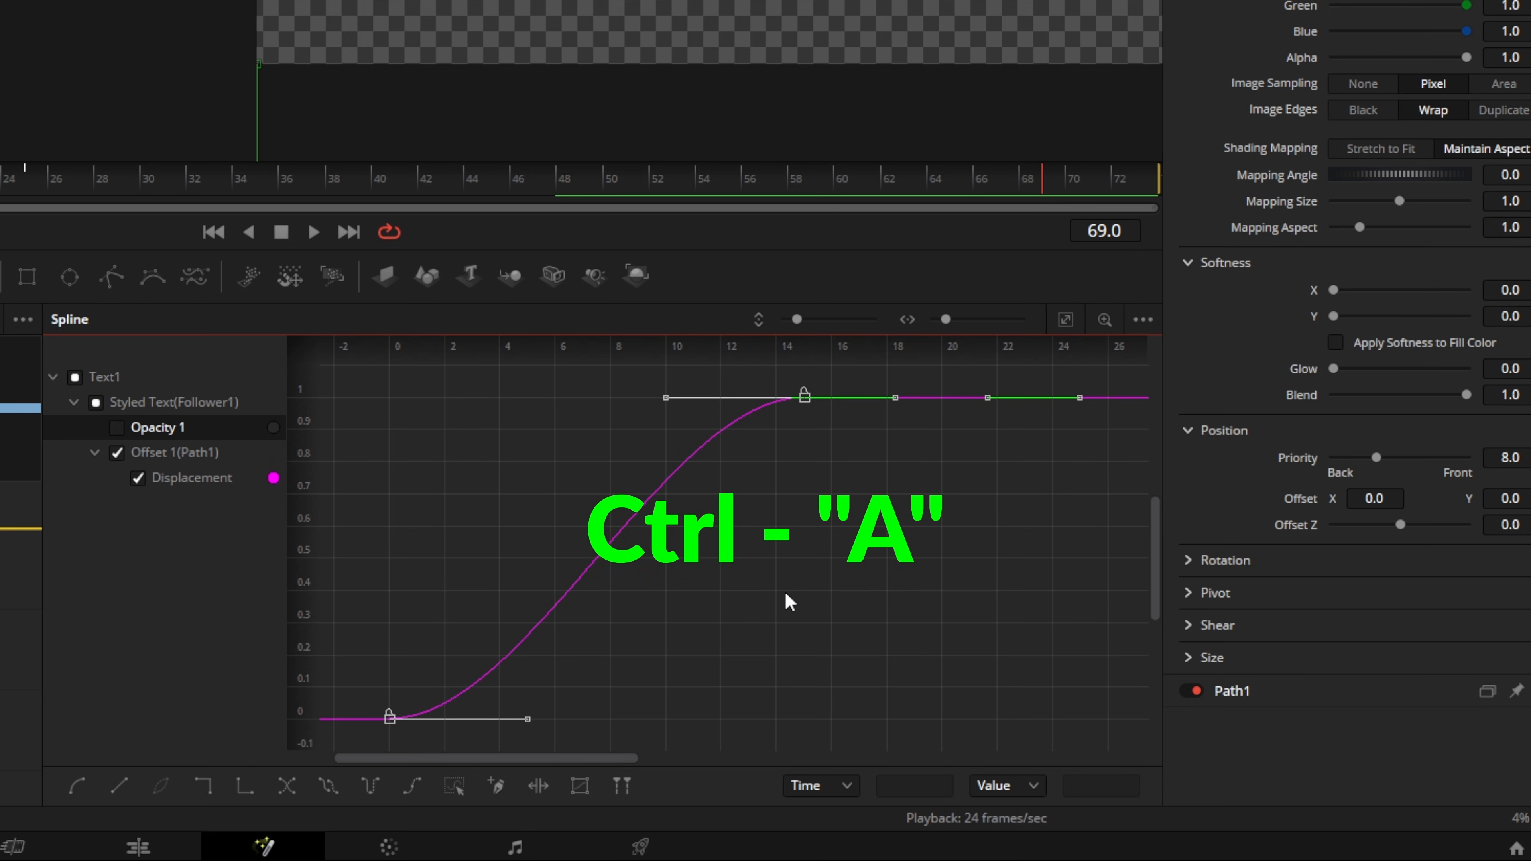
{"action": "key", "text": "s"}
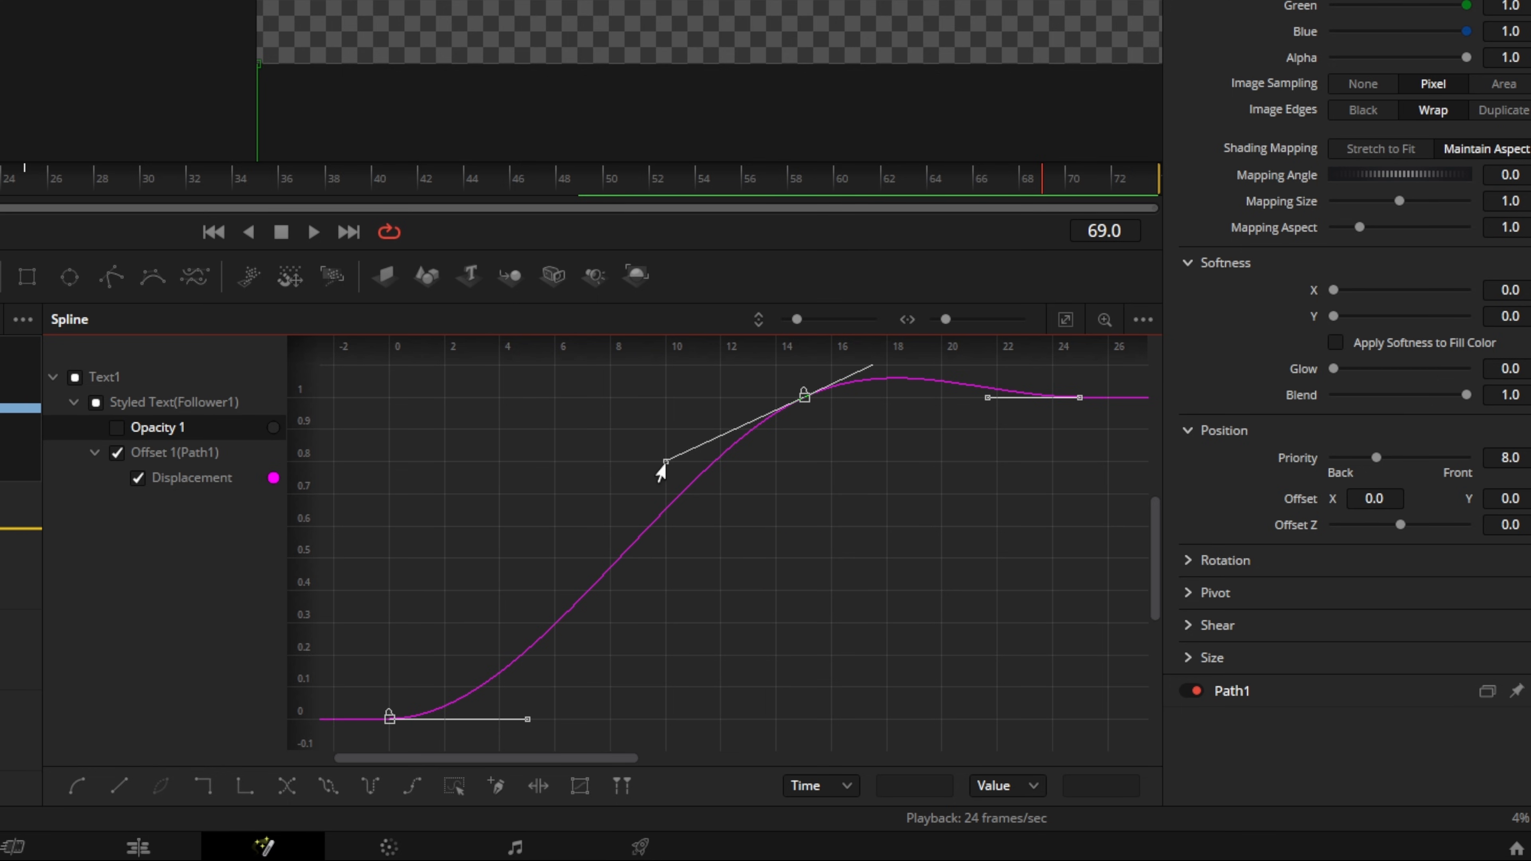
{"action": "left_click_drag", "start_coordinate": [661, 471], "coordinate": [643, 520]}
{"action": "left_click_drag", "start_coordinate": [984, 715], "coordinate": [1015, 728]}
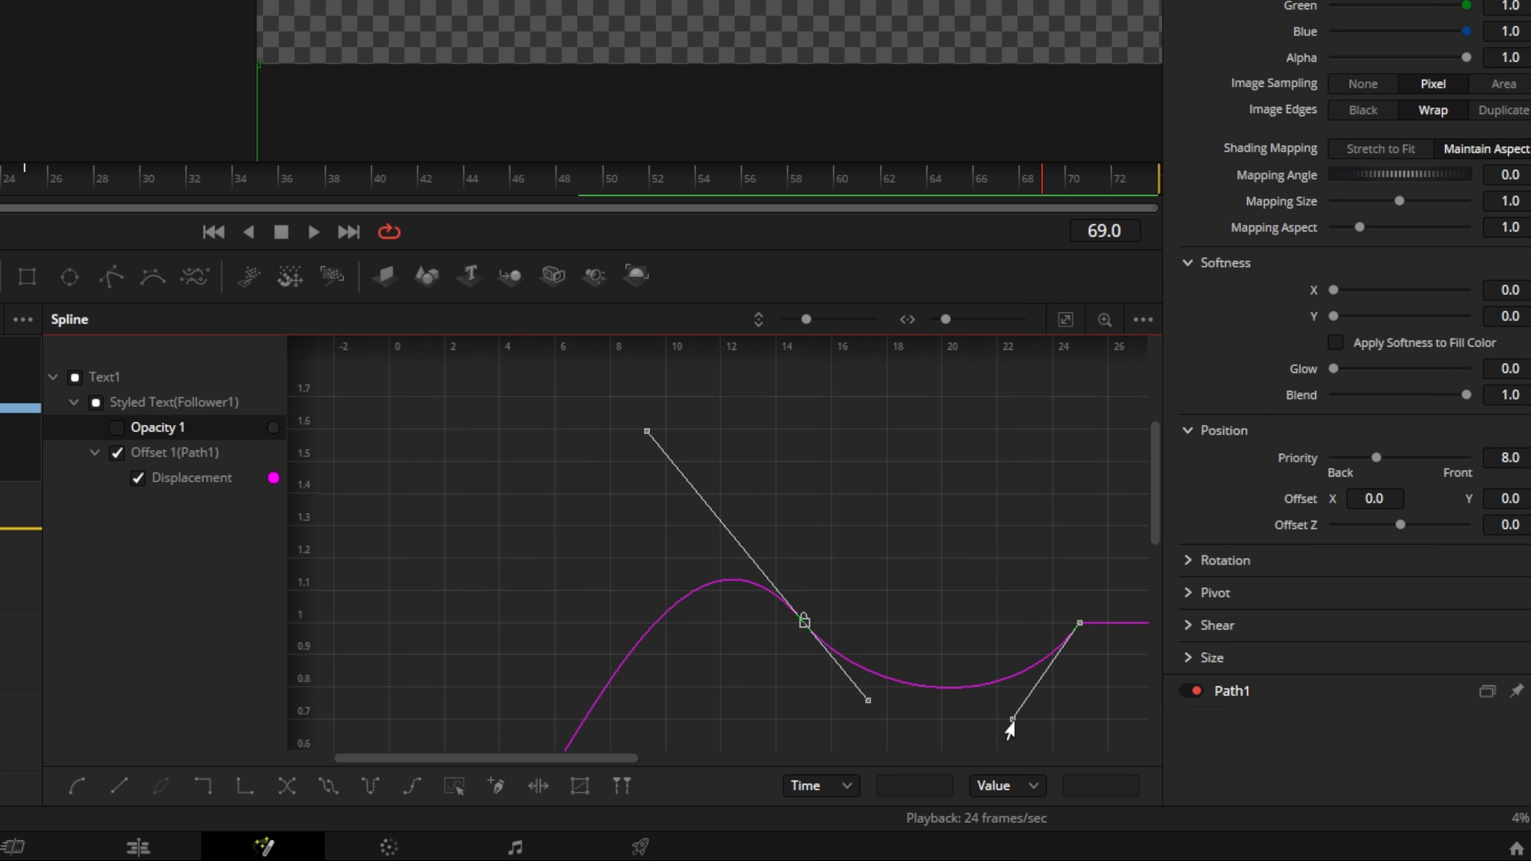
{"action": "left_click", "coordinate": [1065, 321]}
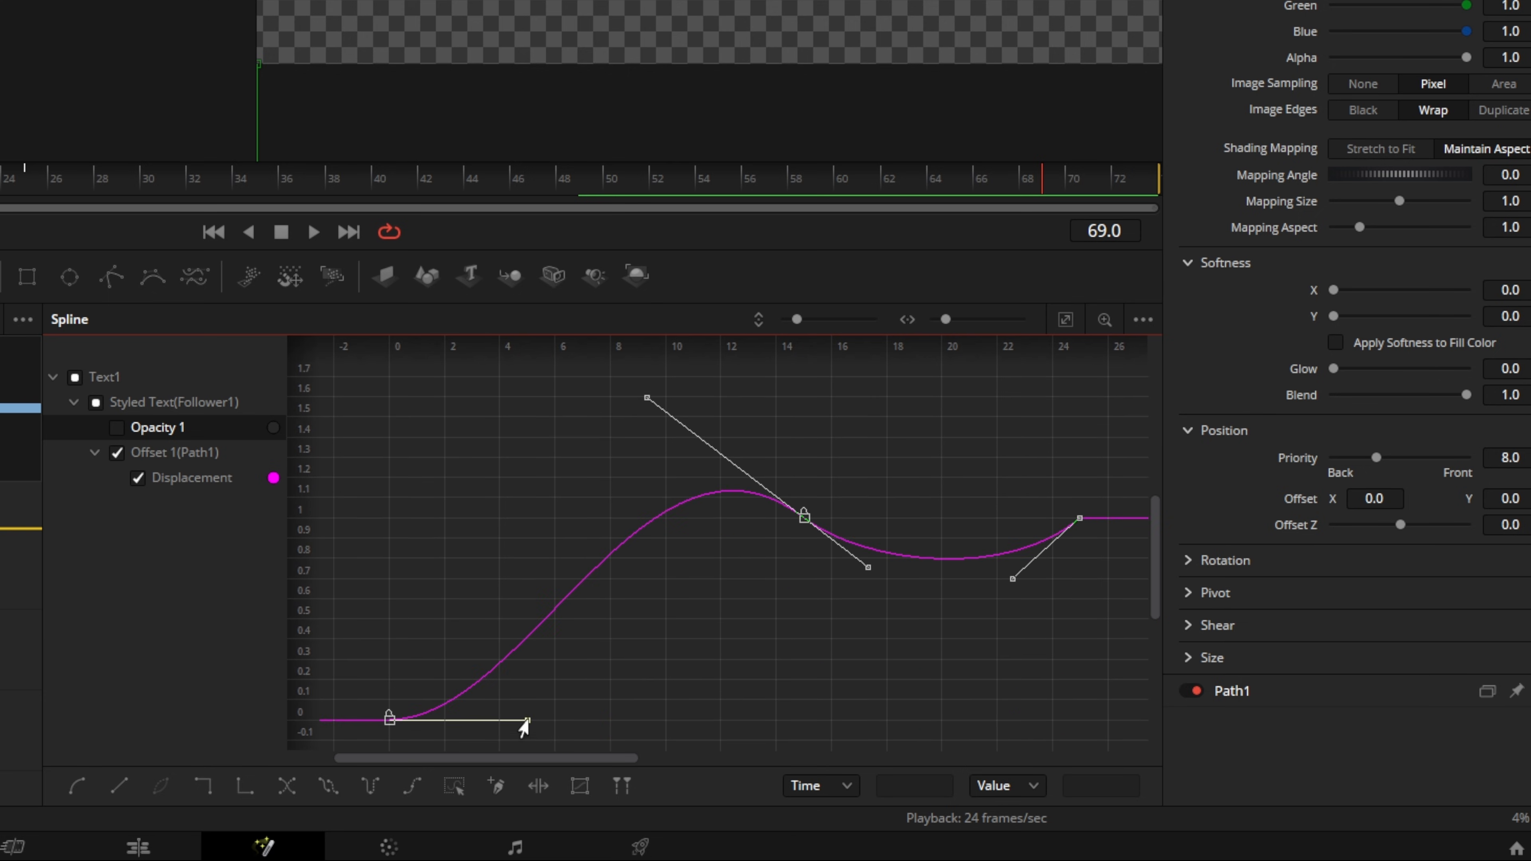
{"action": "left_click_drag", "start_coordinate": [524, 722], "coordinate": [494, 625]}
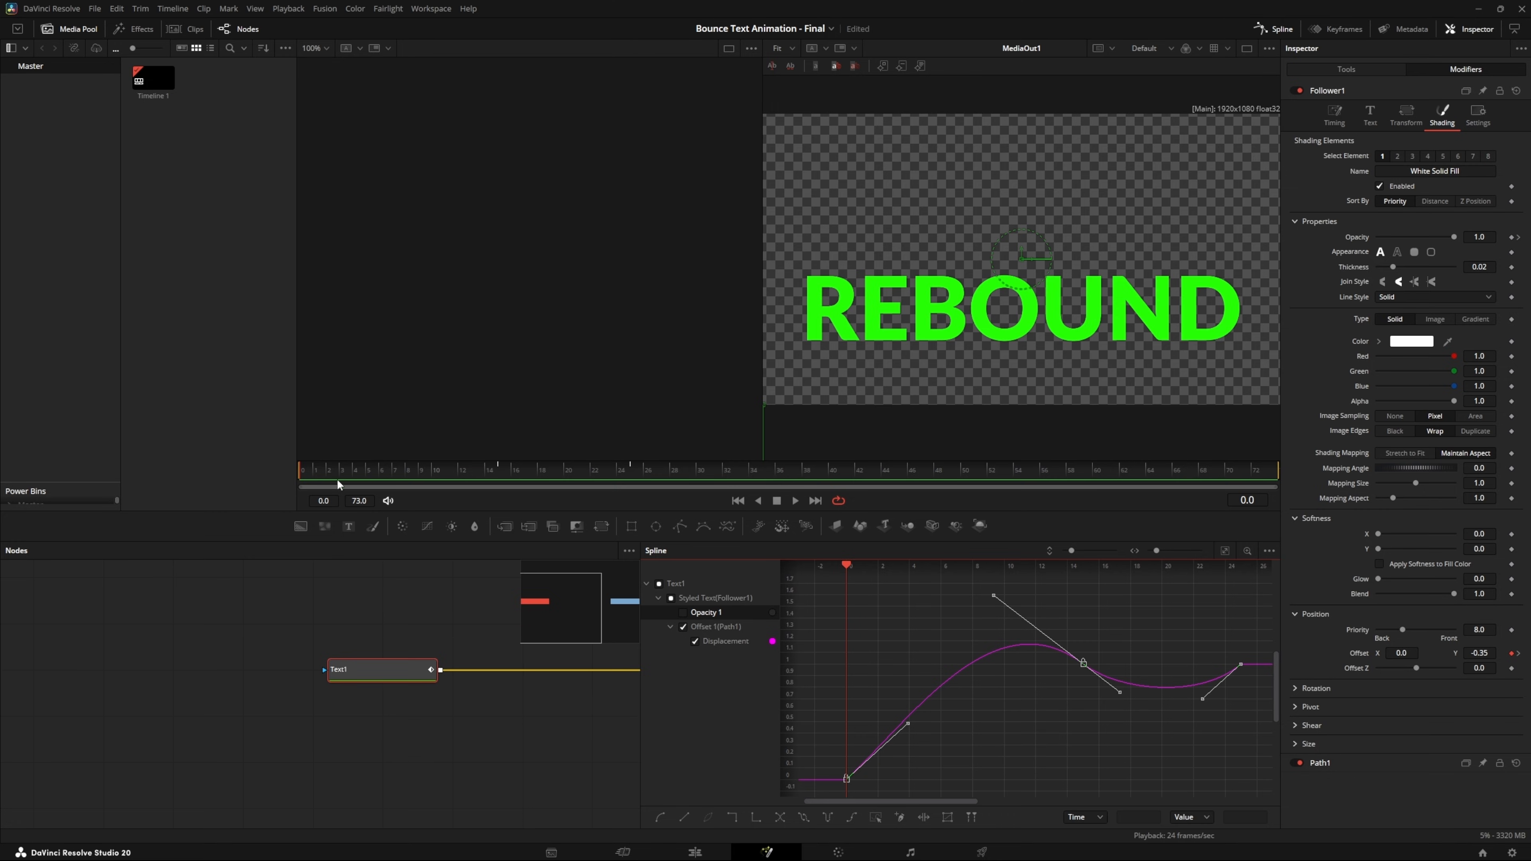
Return to frame 0 and play the REBOUND bounce animation on the edit timeline
{"action": "mouse_move", "coordinate": [306, 474]}
{"action": "left_mouse_down"}
{"action": "mouse_move", "coordinate": [1018, 492]}
{"action": "mouse_move", "coordinate": [300, 500]}
{"action": "left_mouse_up"}
{"action": "left_click", "coordinate": [694, 852]}
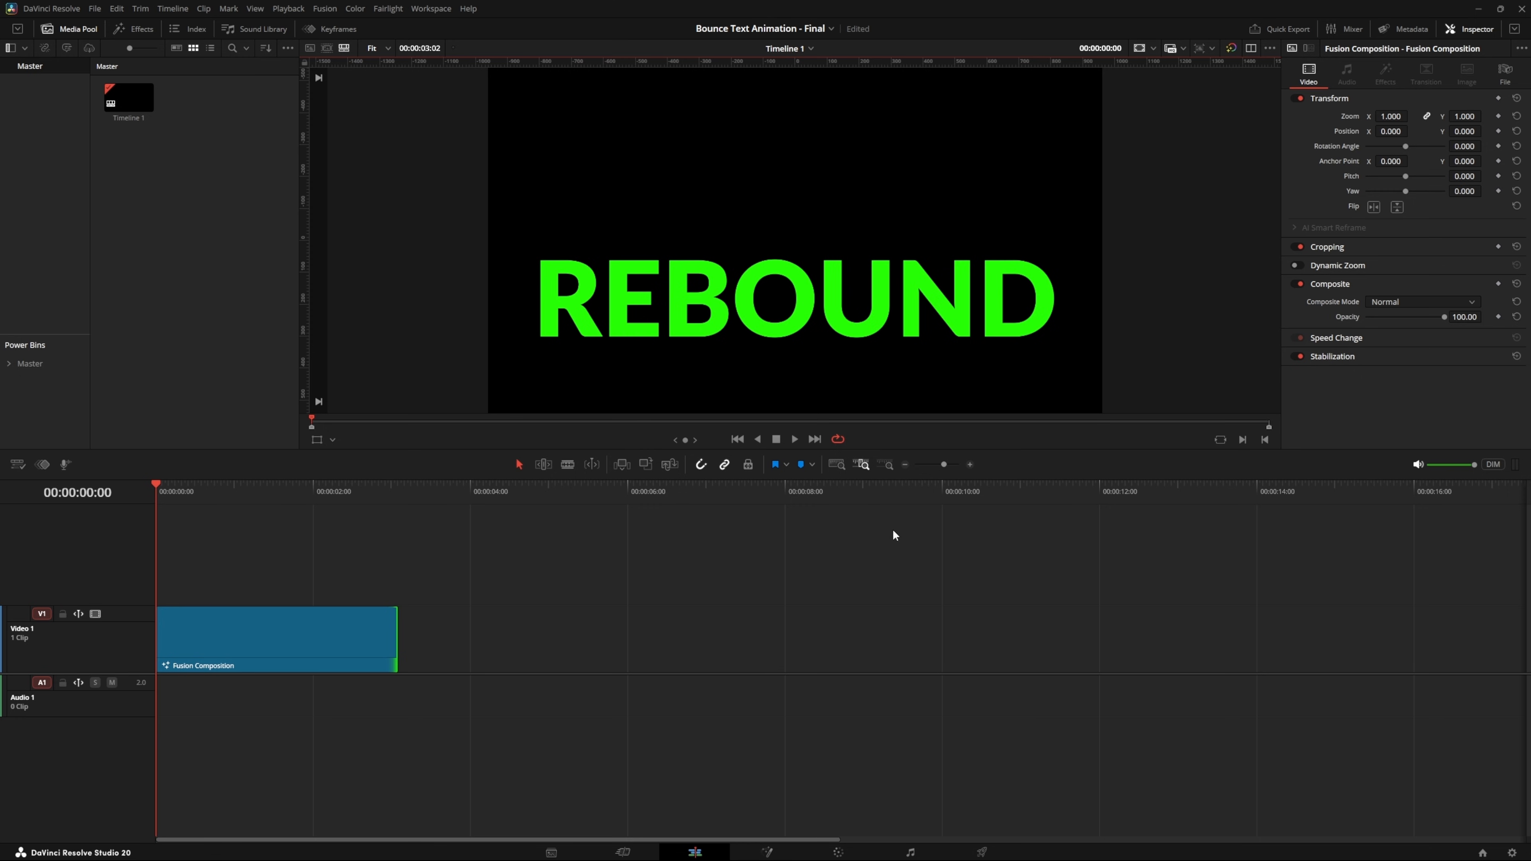
{"action": "left_click", "coordinate": [795, 439]}
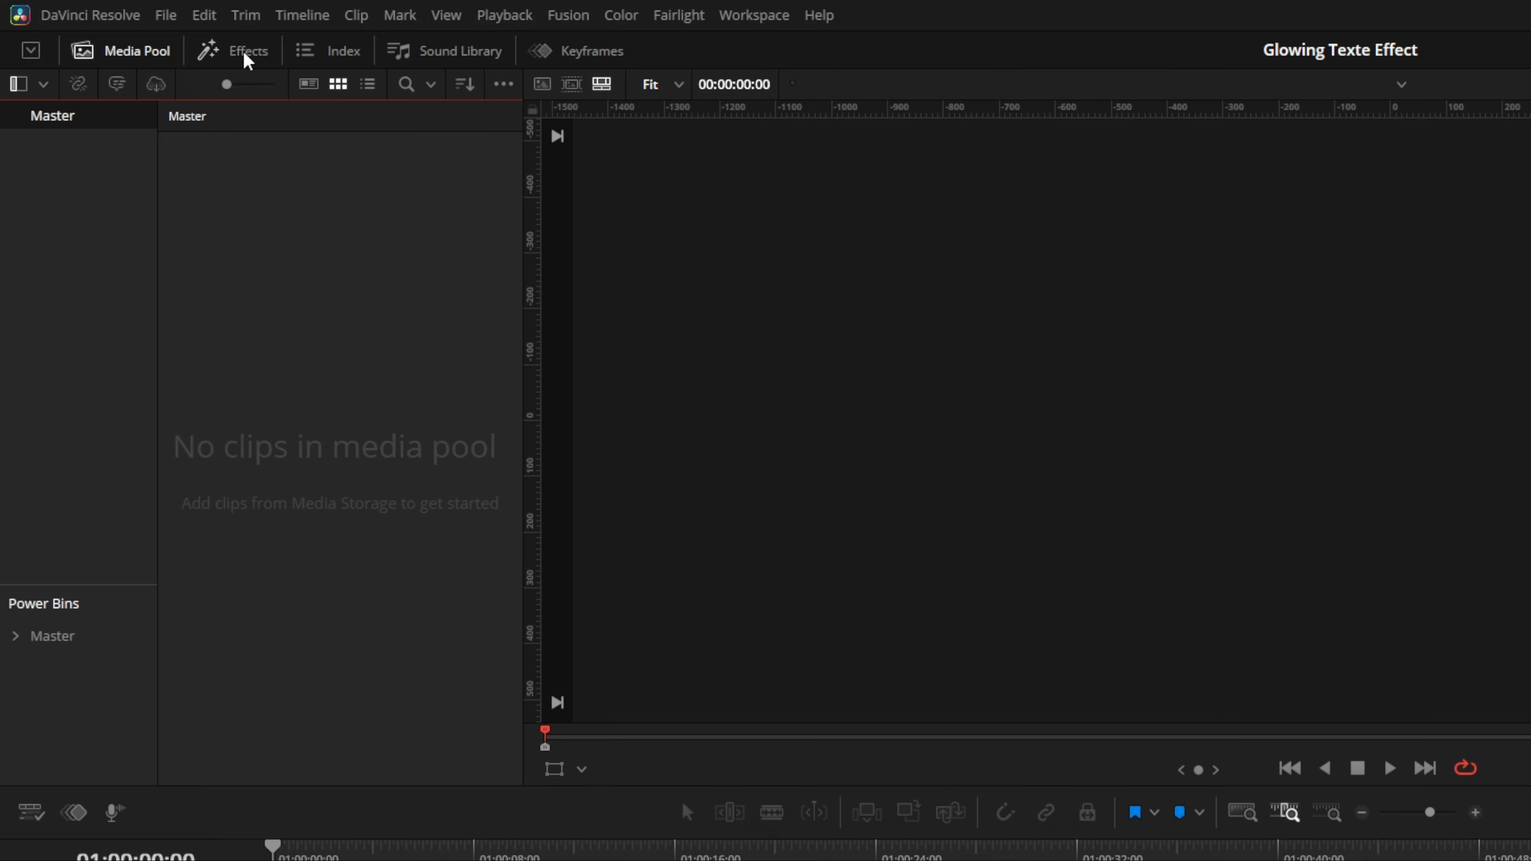
Add a Text+ title to the start of the Glowing Texte Effect project's timeline, about 5 seconds long
{"action": "left_click", "coordinate": [140, 31]}
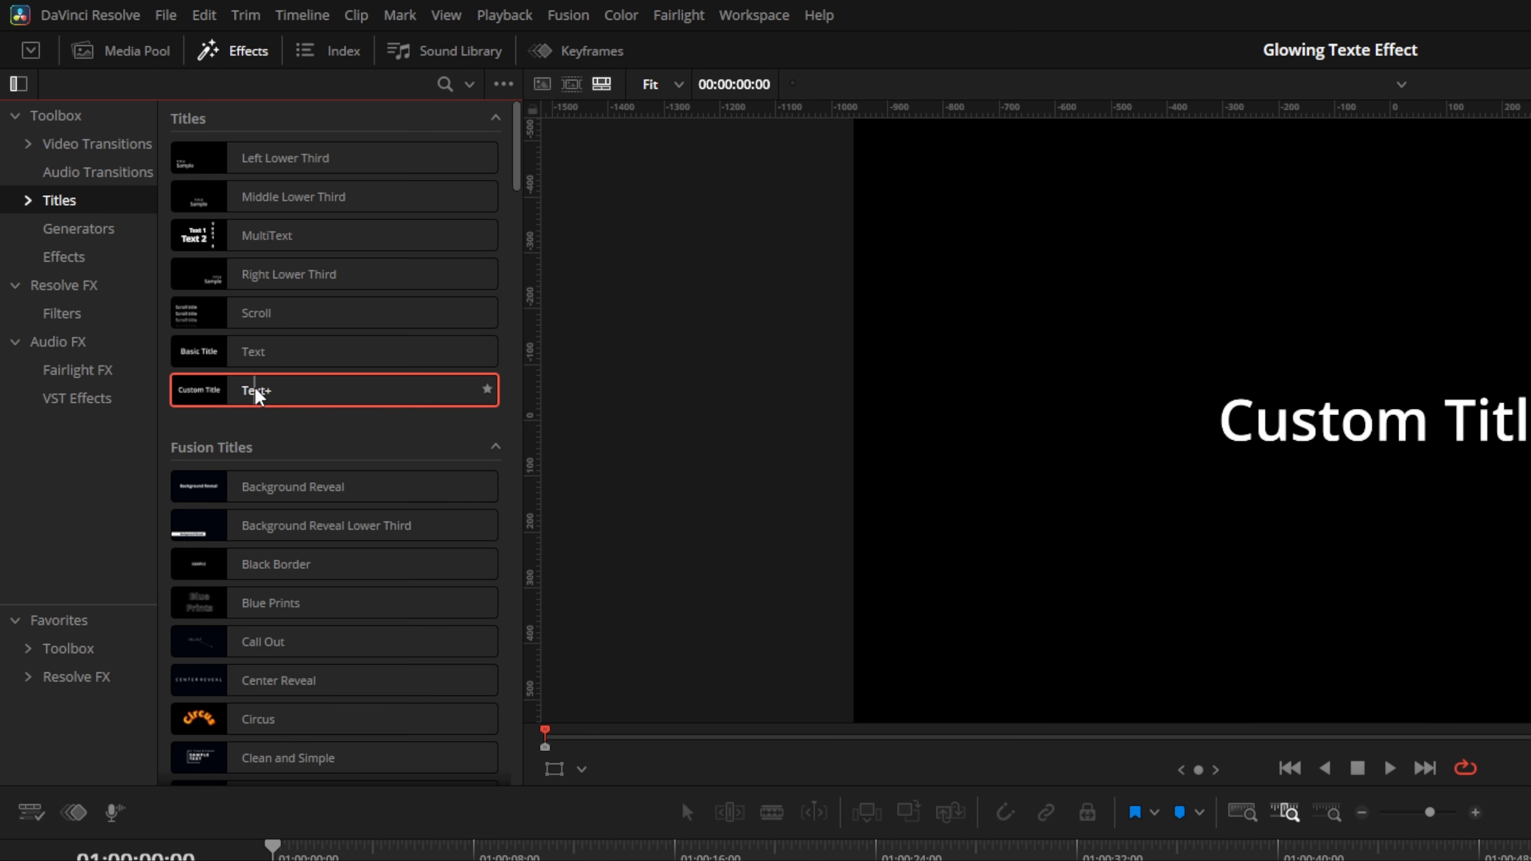
{"action": "left_click_drag", "start_coordinate": [262, 389], "coordinate": [385, 860]}
{"action": "left_click_drag", "start_coordinate": [226, 622], "coordinate": [561, 636]}
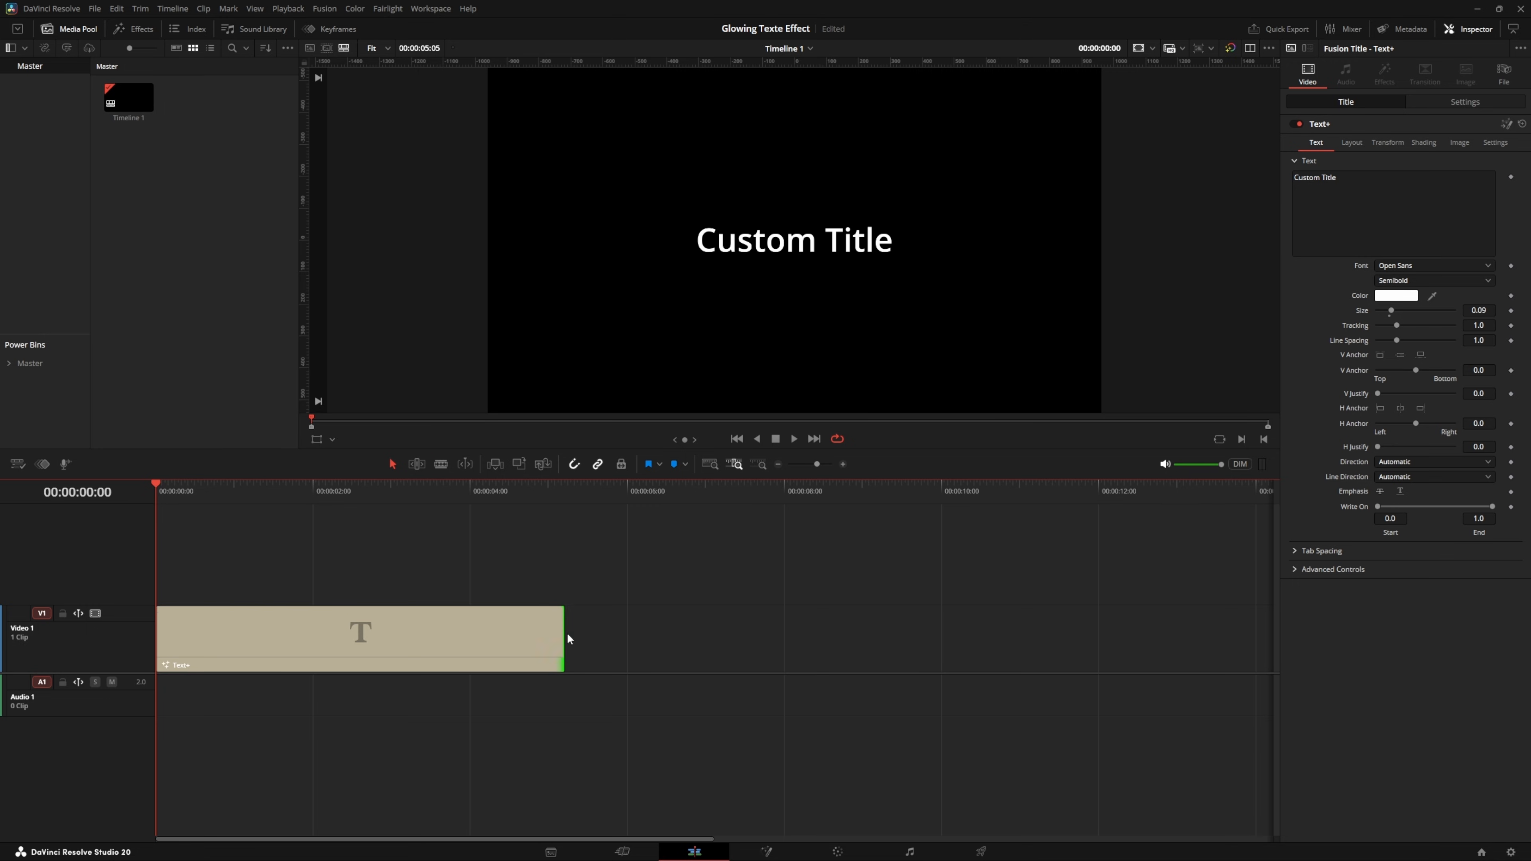
Change the title text to "GLOWING TEXT" and format it in Lato Black at size 0.1654
{"action": "double_click", "coordinate": [1180, 293]}
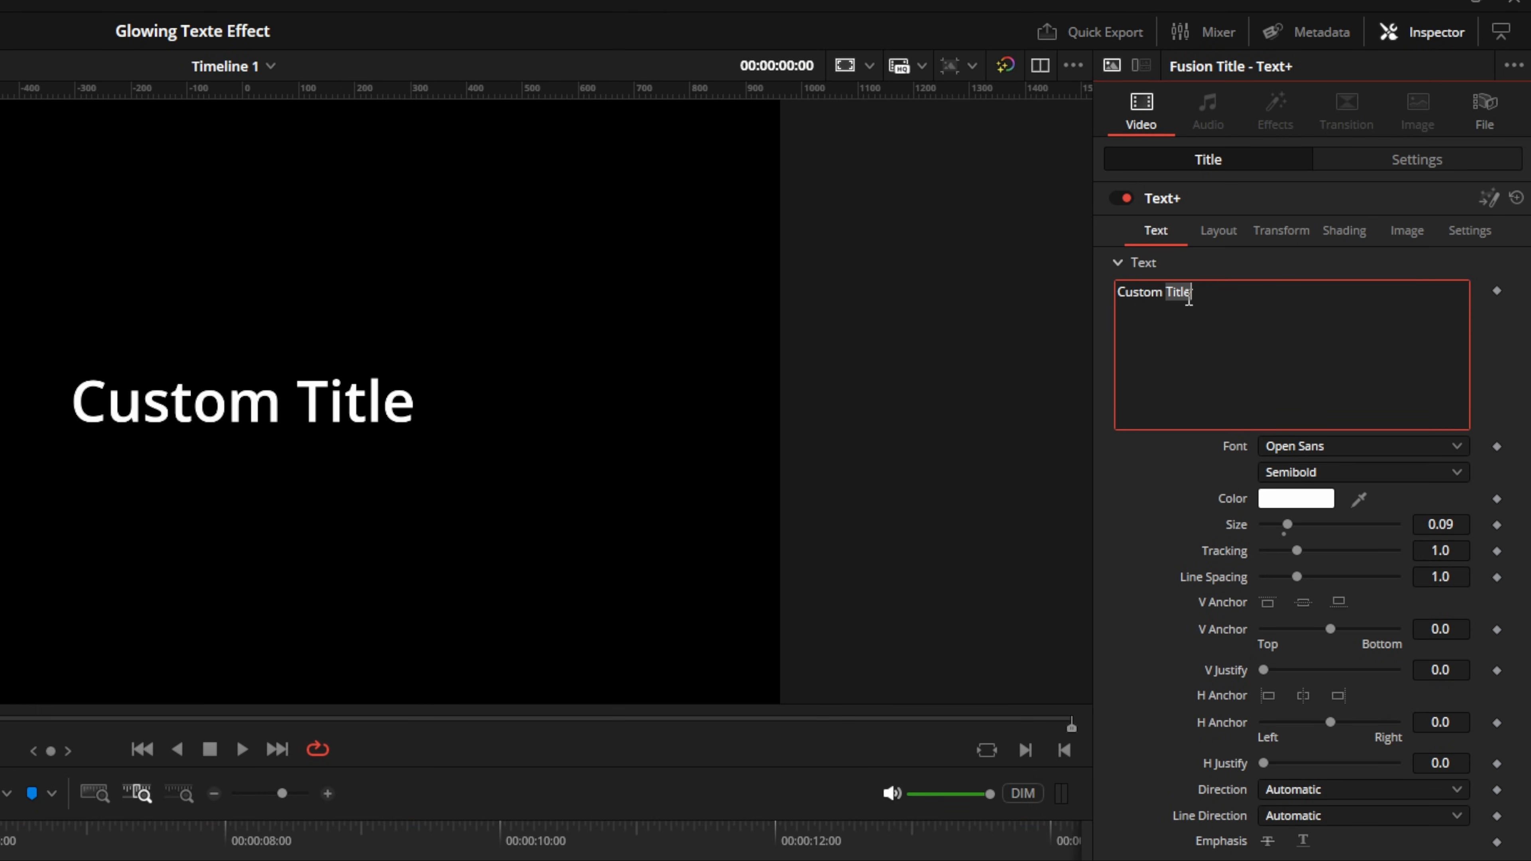
{"action": "left_click_drag", "start_coordinate": [1240, 298], "coordinate": [1101, 285]}
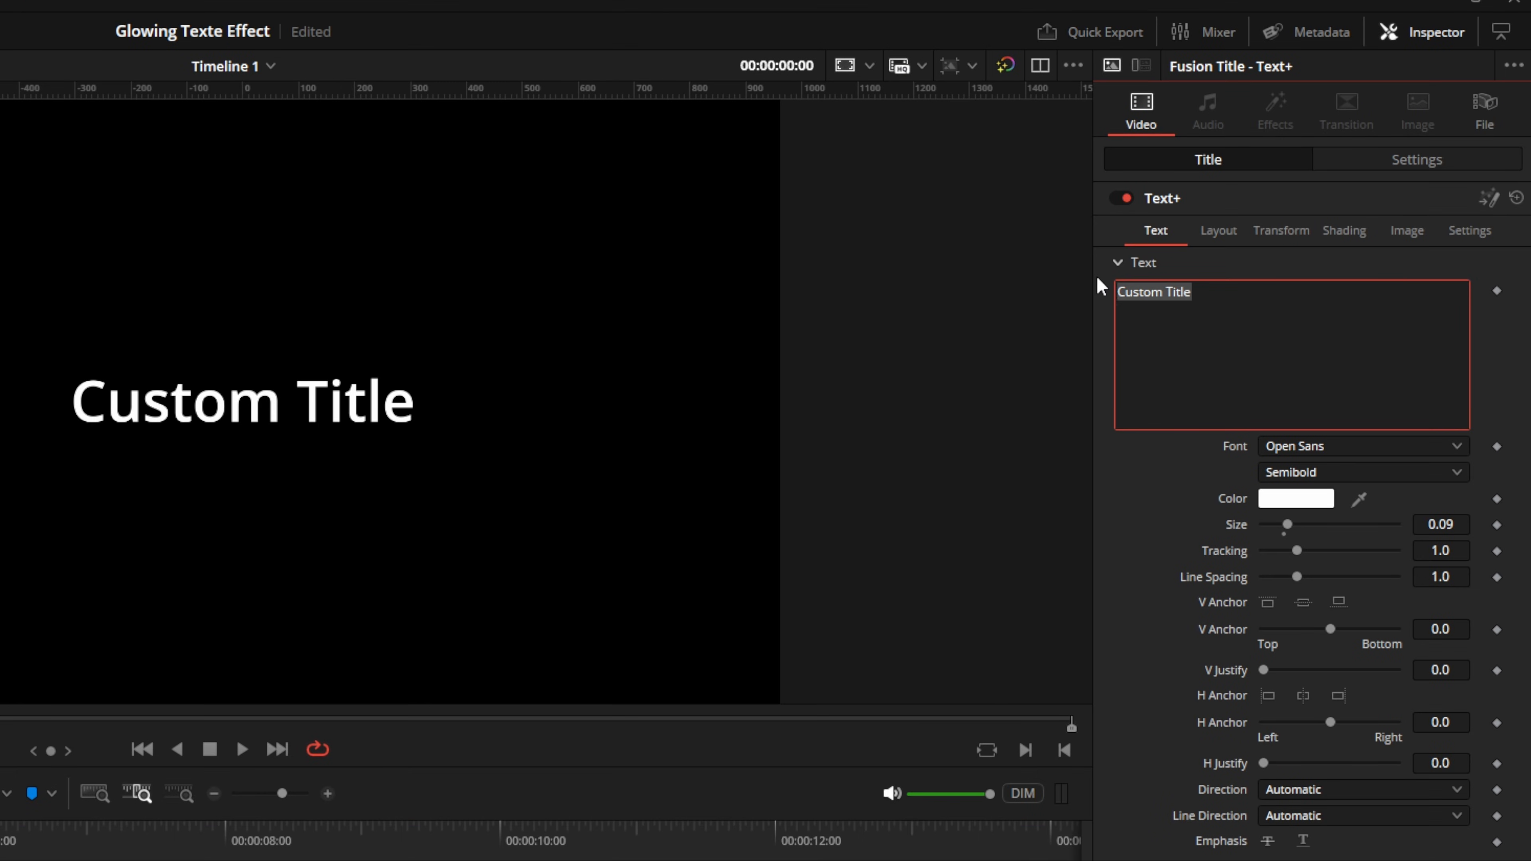
{"action": "type", "text": "GLOWING TEXT"}
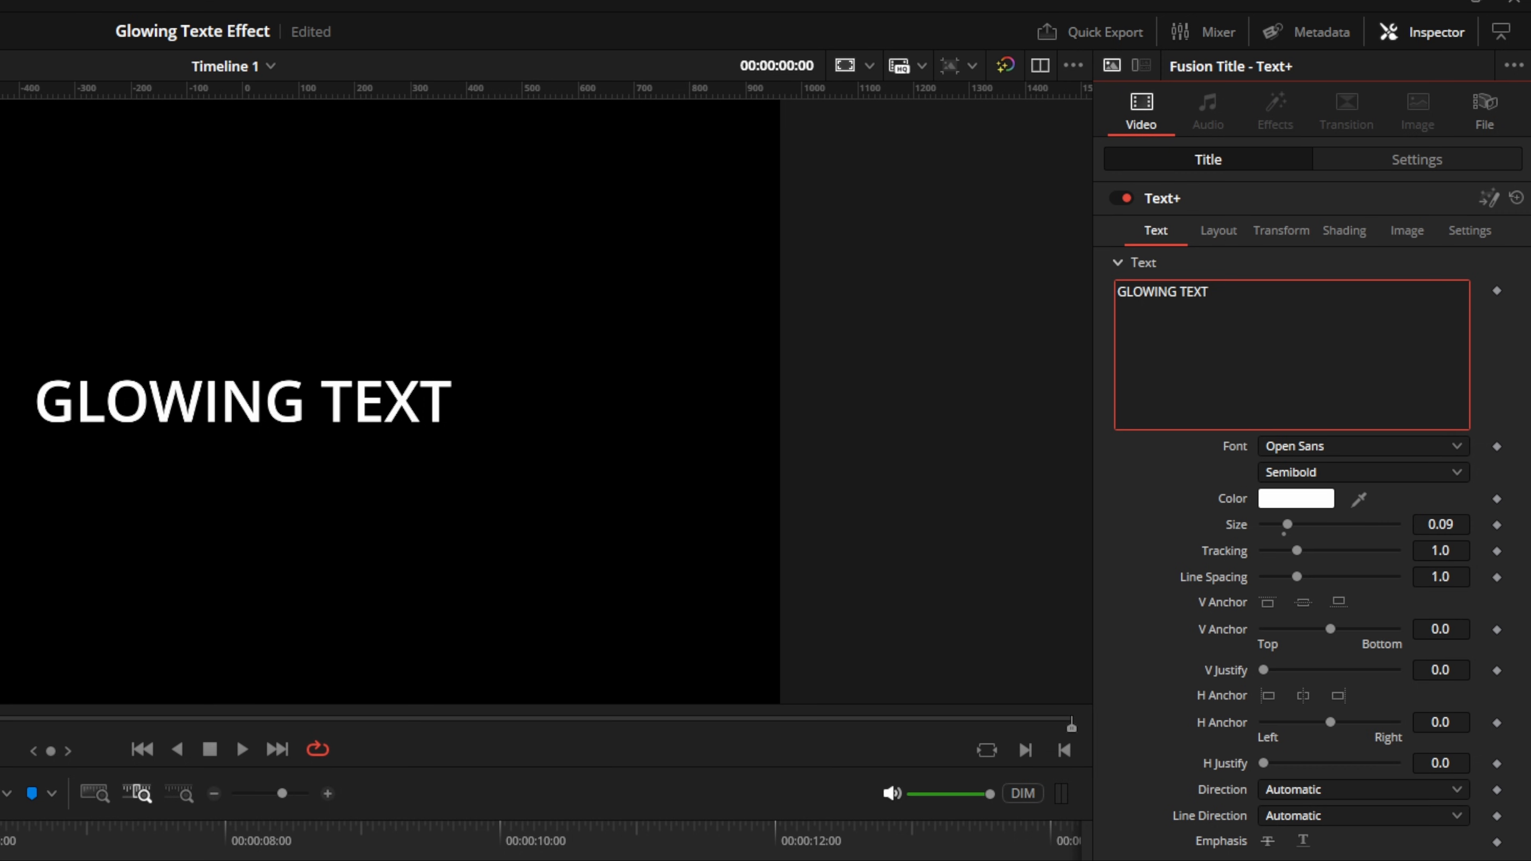
{"action": "left_click", "coordinate": [1338, 446]}
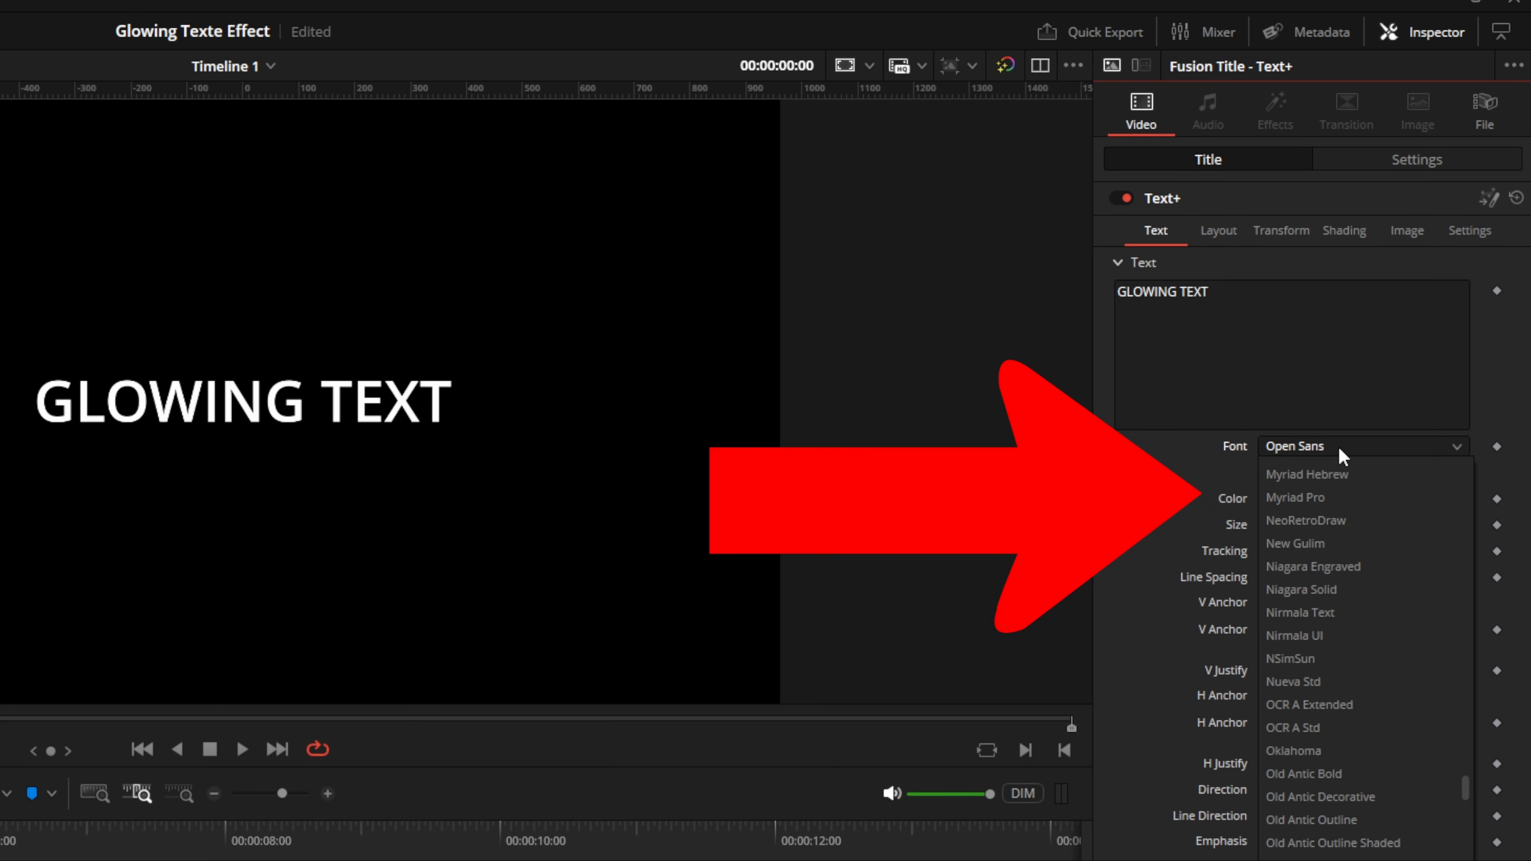
{"action": "left_click", "coordinate": [1336, 473]}
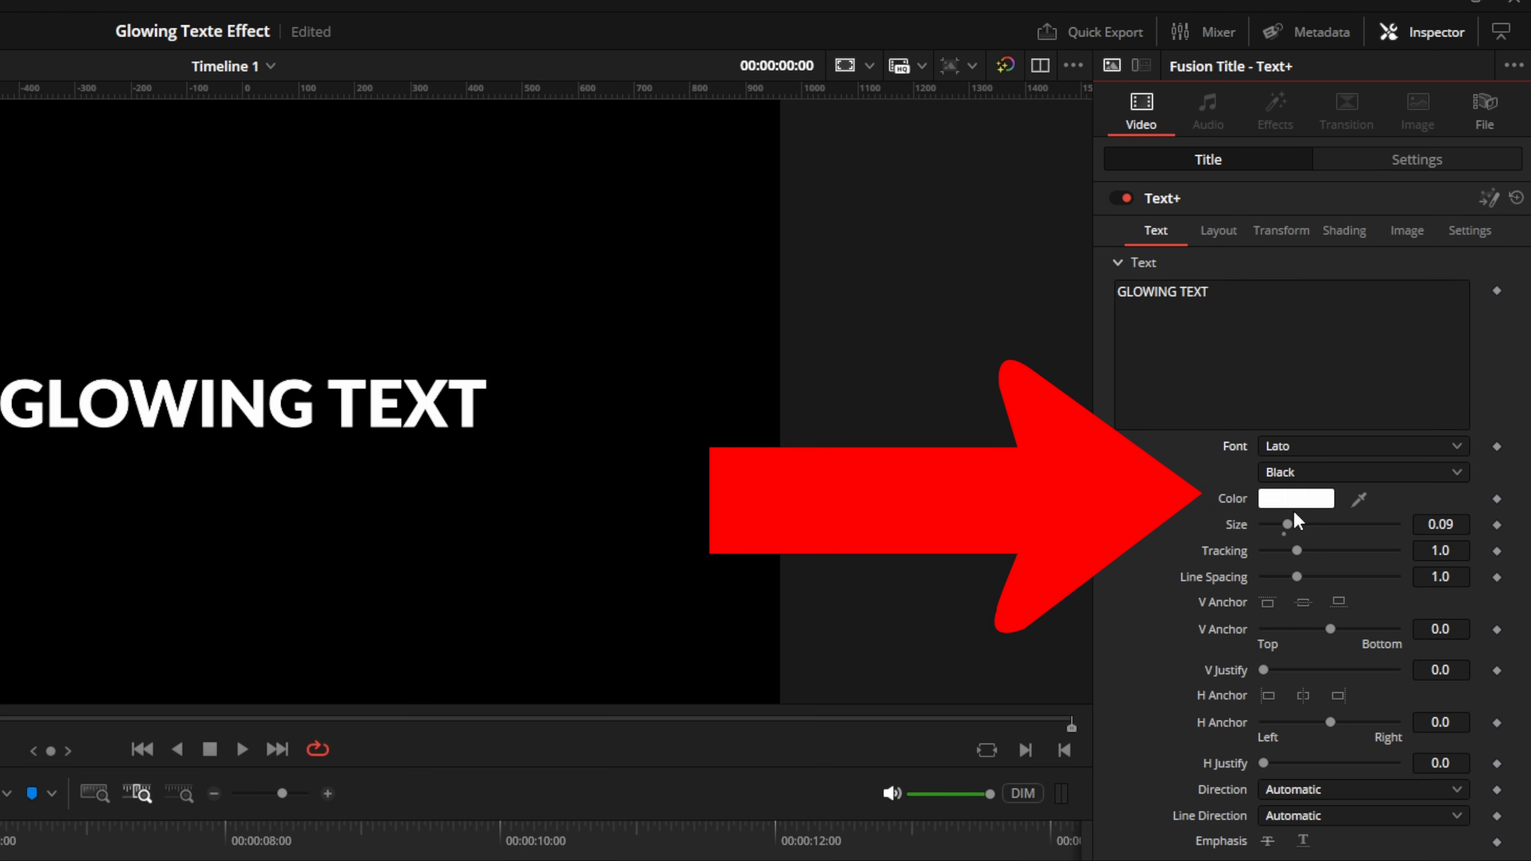
{"action": "left_click_drag", "start_coordinate": [1290, 525], "coordinate": [1309, 529]}
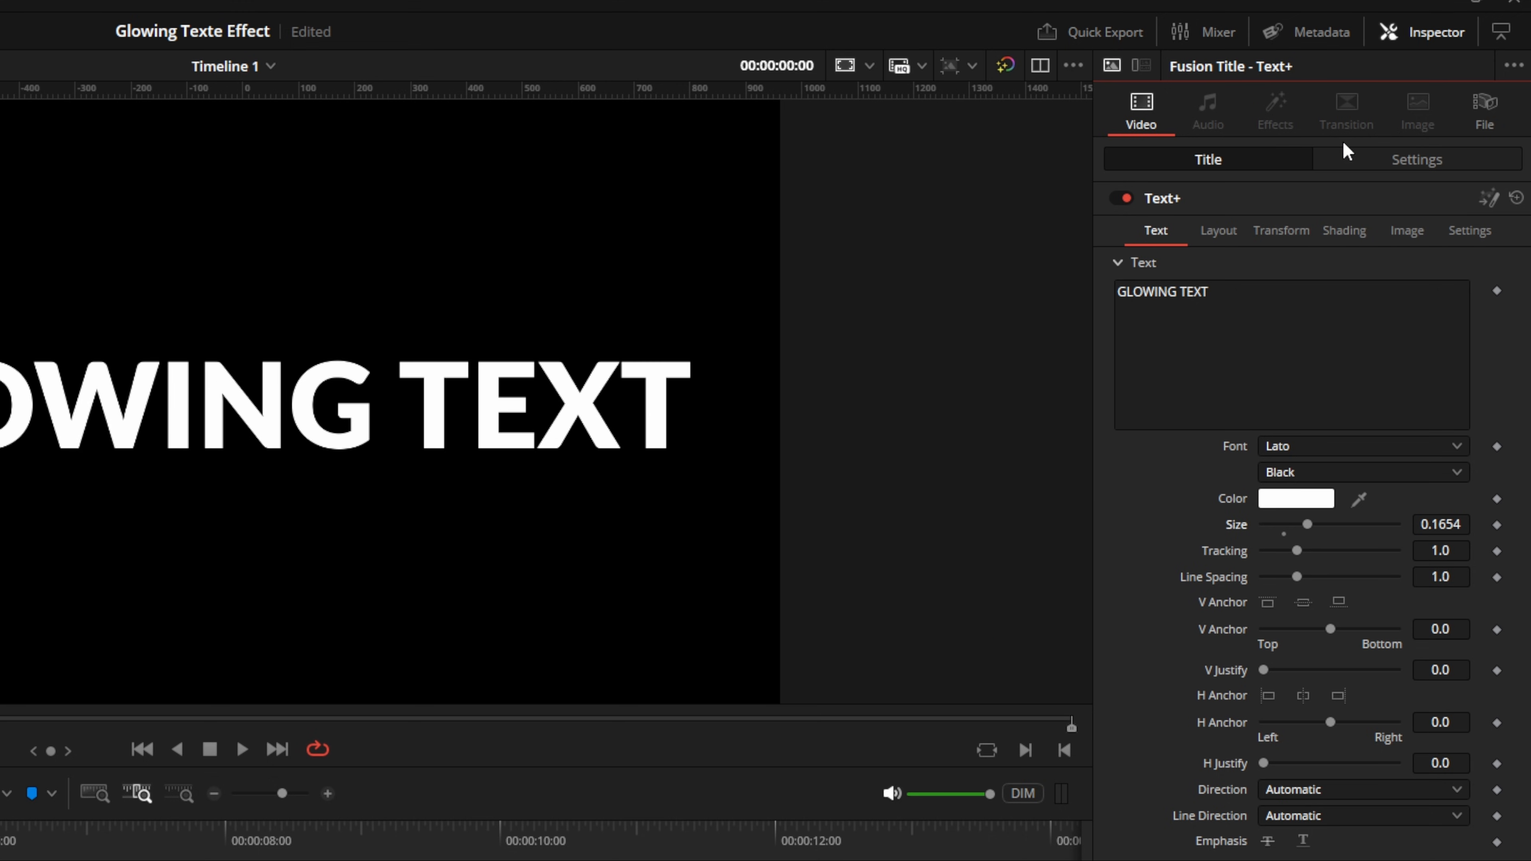
Enable shading element 5 for the title and set its softness to 8 in both X and Y
{"action": "left_click", "coordinate": [1339, 232]}
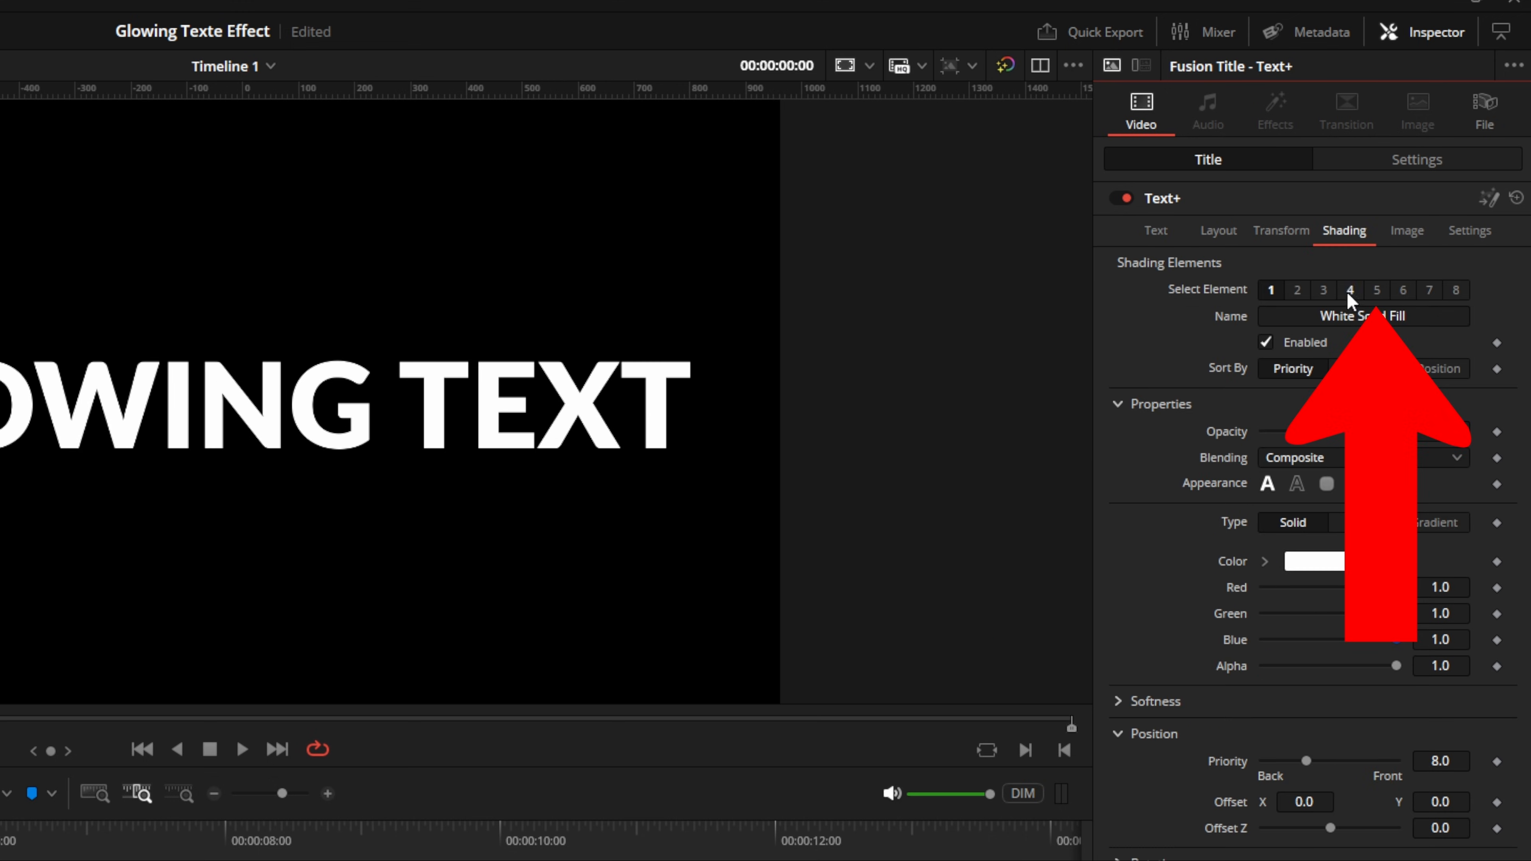
{"action": "left_click", "coordinate": [1377, 292]}
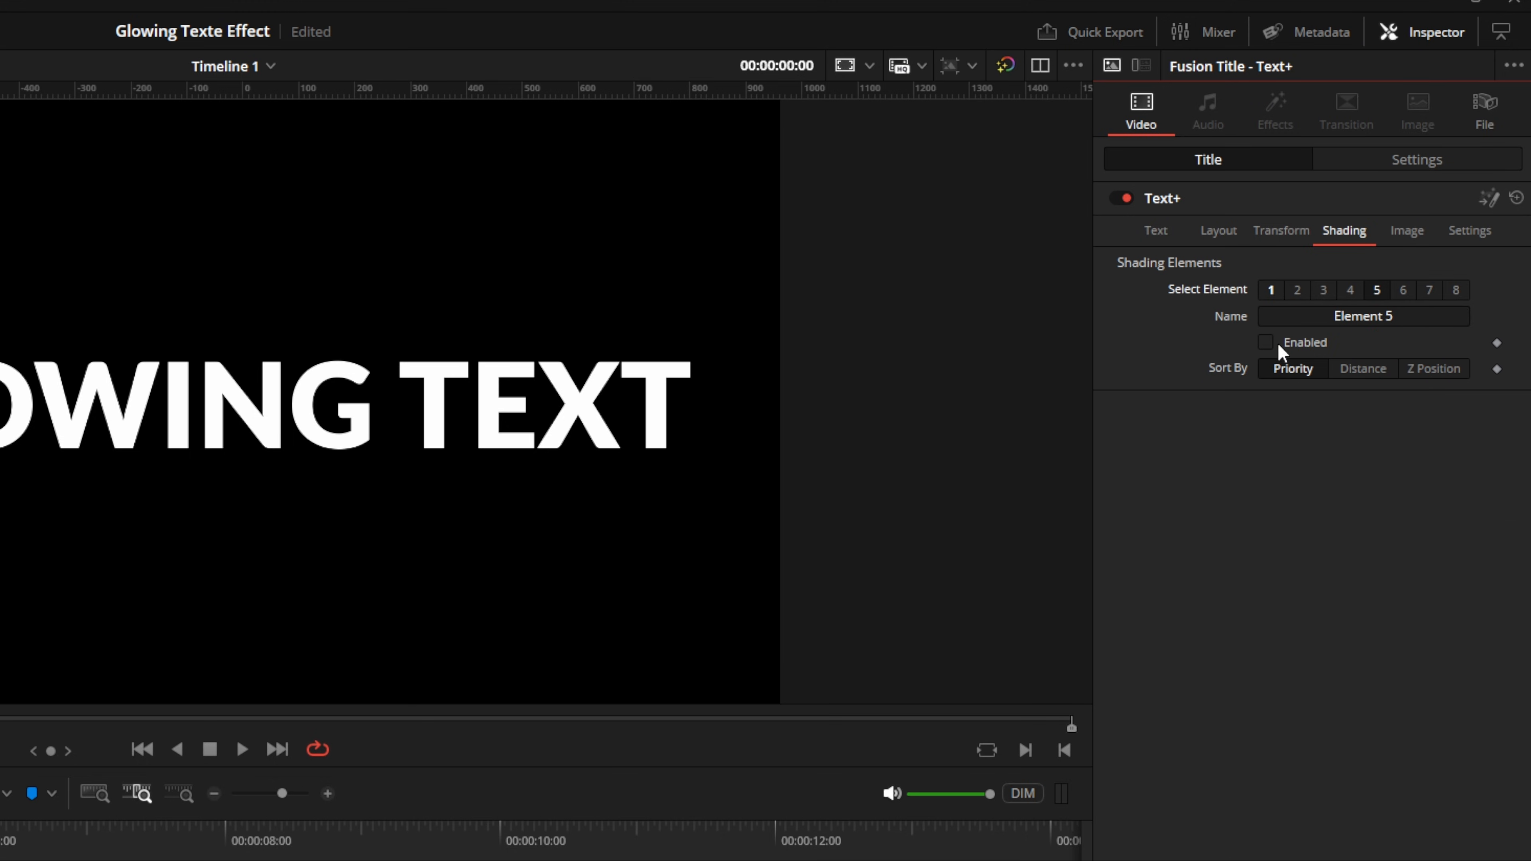
{"action": "left_click", "coordinate": [1266, 341]}
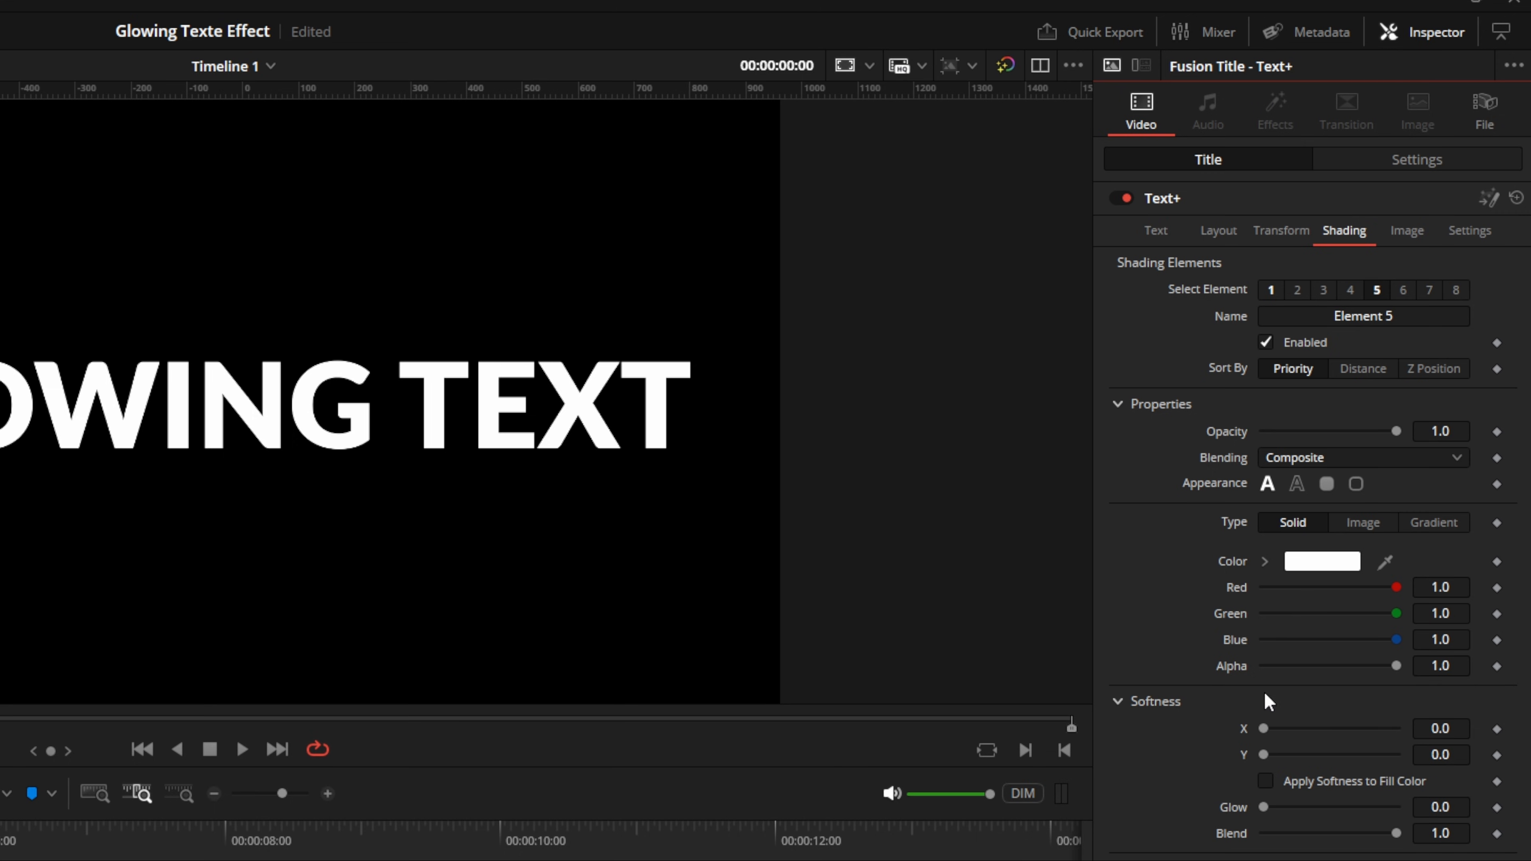
{"action": "left_click", "coordinate": [1447, 728]}
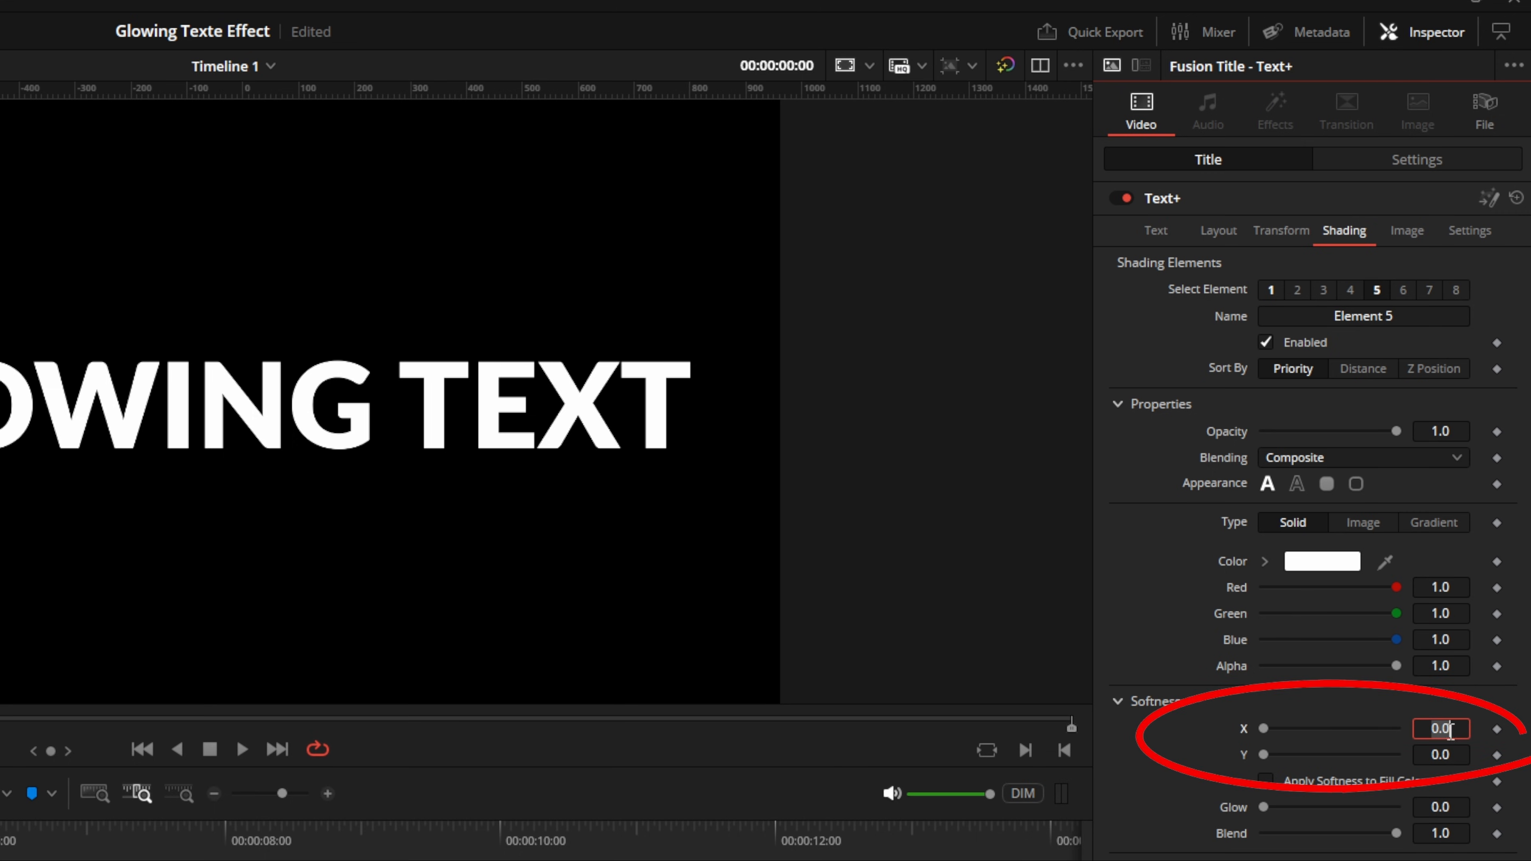
{"action": "type", "text": "8"}
{"action": "key", "text": "Tab"}
{"action": "type", "text": "8"}
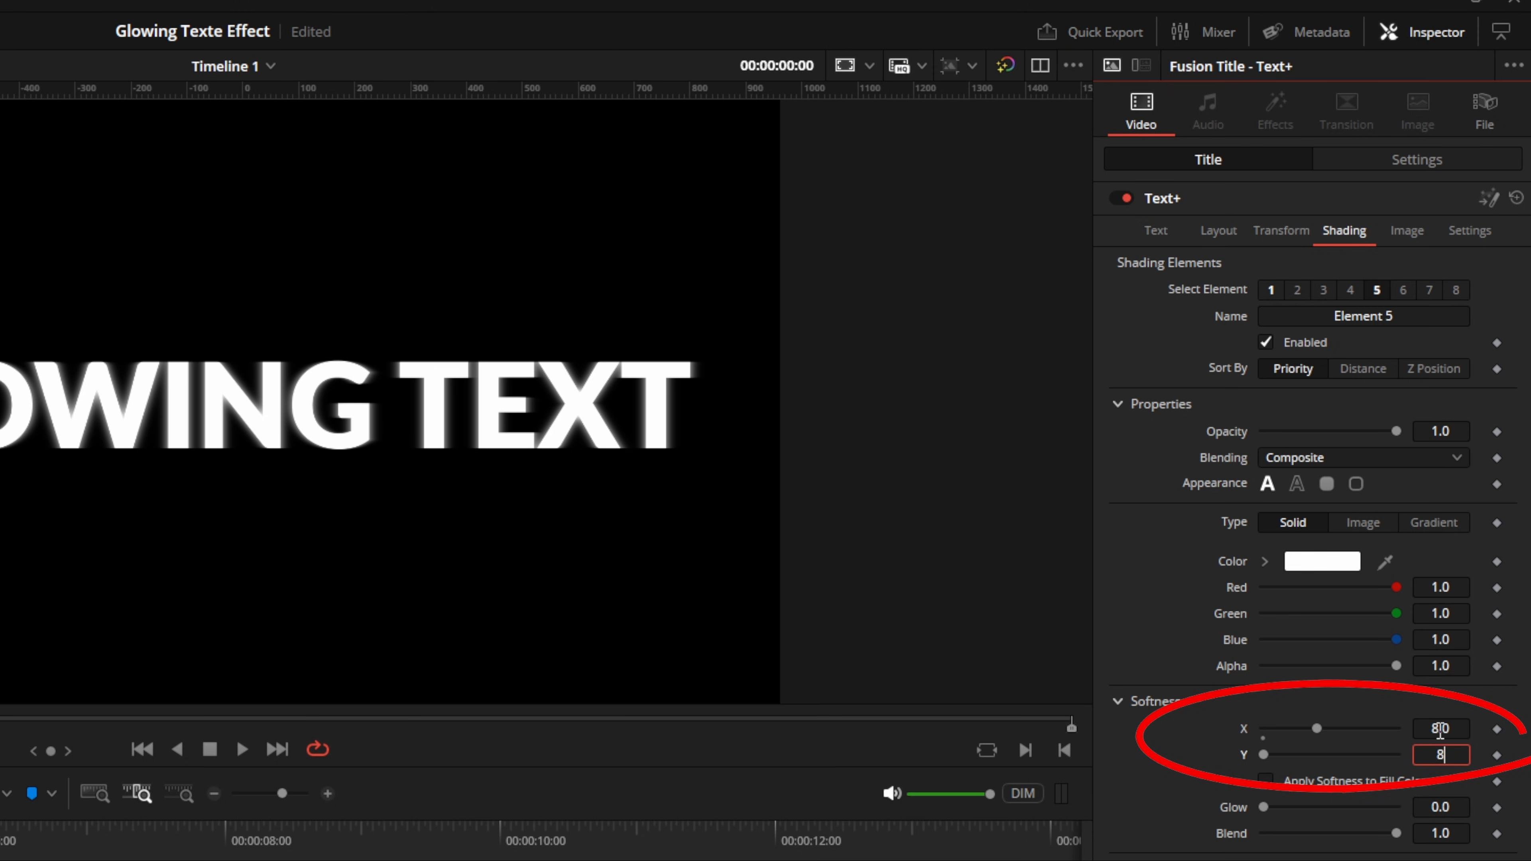
Set shading element 5's glow to about 0.441, leaving its blend at 1.0
{"action": "key", "text": "Tab"}
{"action": "type", "text": "."}
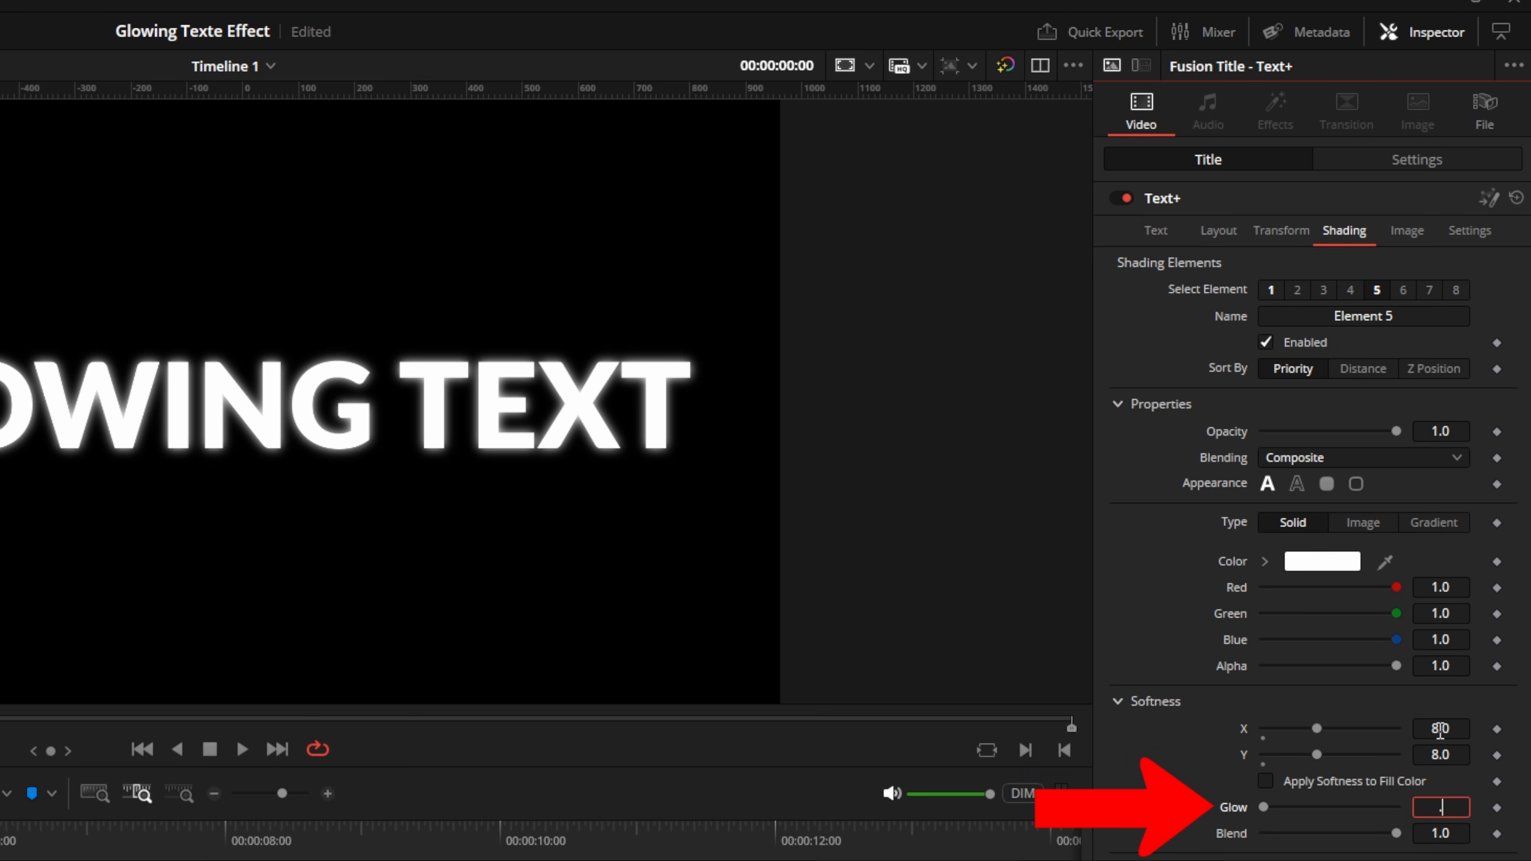
{"action": "key", "text": "Tab"}
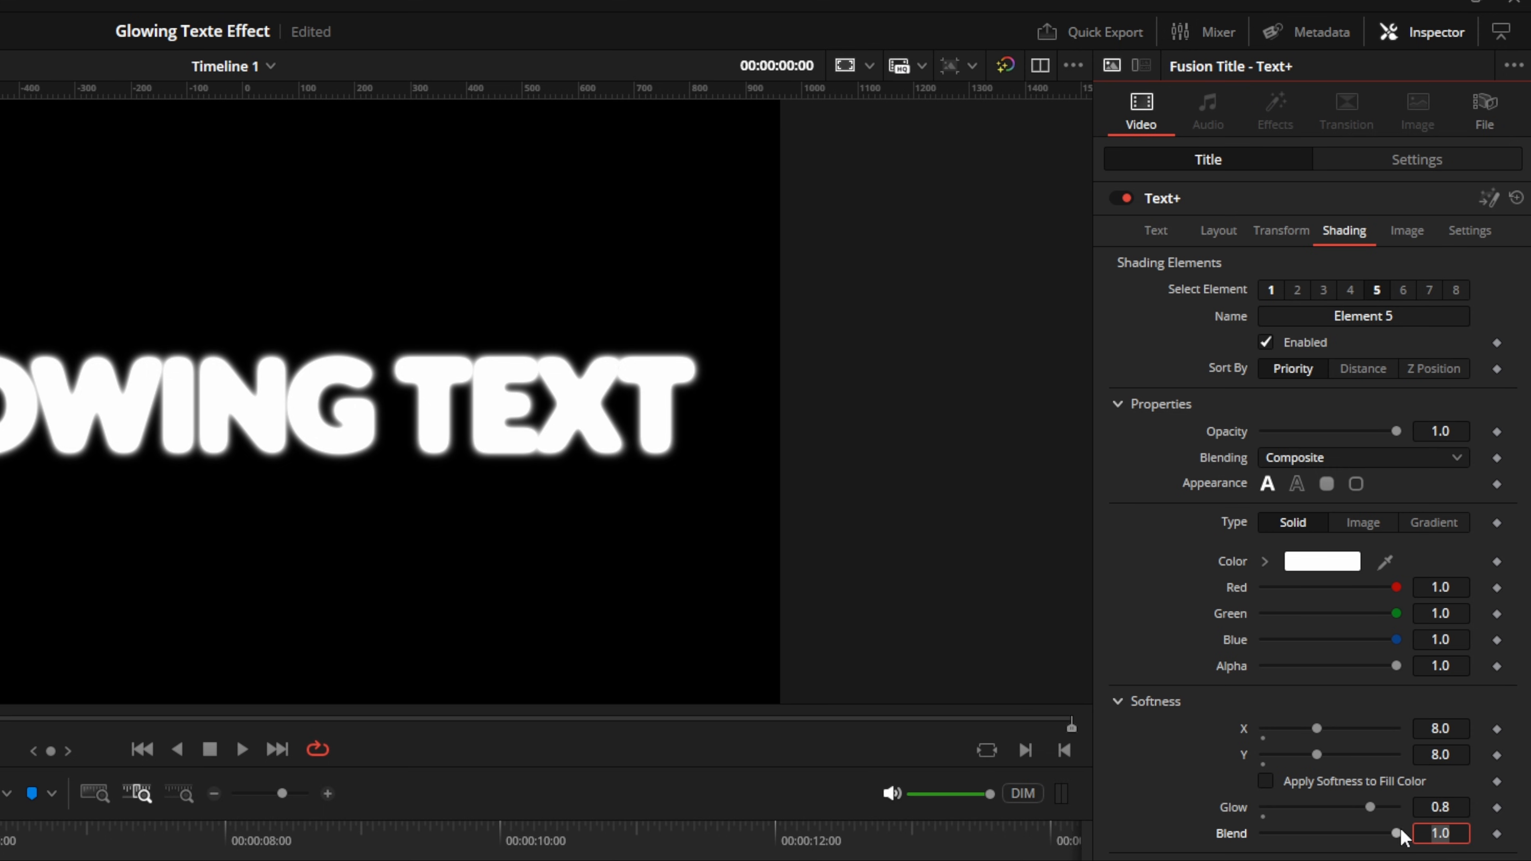
{"action": "left_click_drag", "start_coordinate": [1370, 807], "coordinate": [1322, 809]}
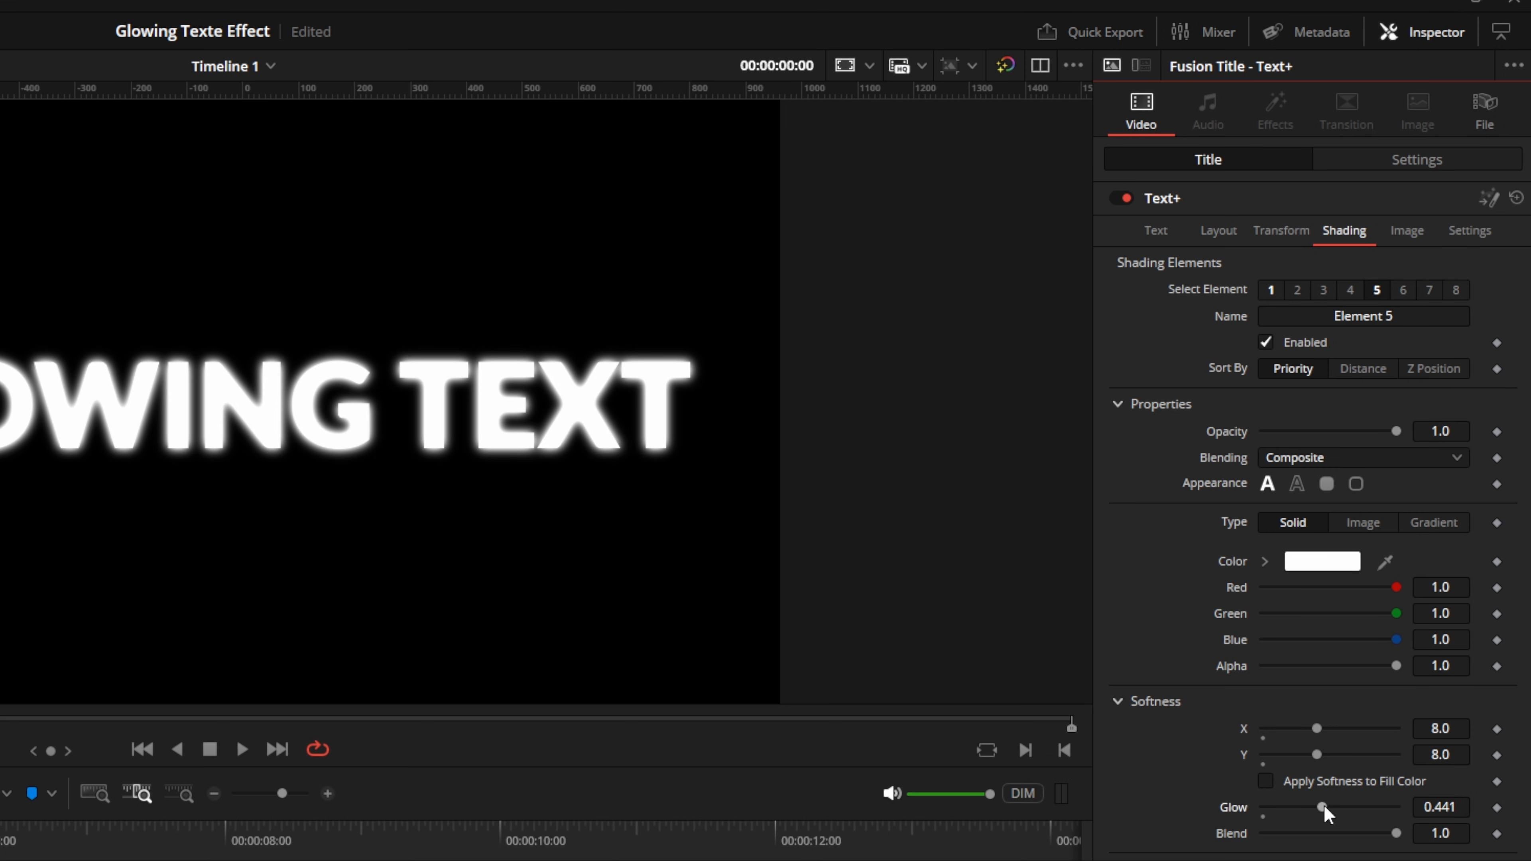
Set the colour of the title's shading element 5 to bright green (#45ff0c)
{"action": "left_click", "coordinate": [1325, 563]}
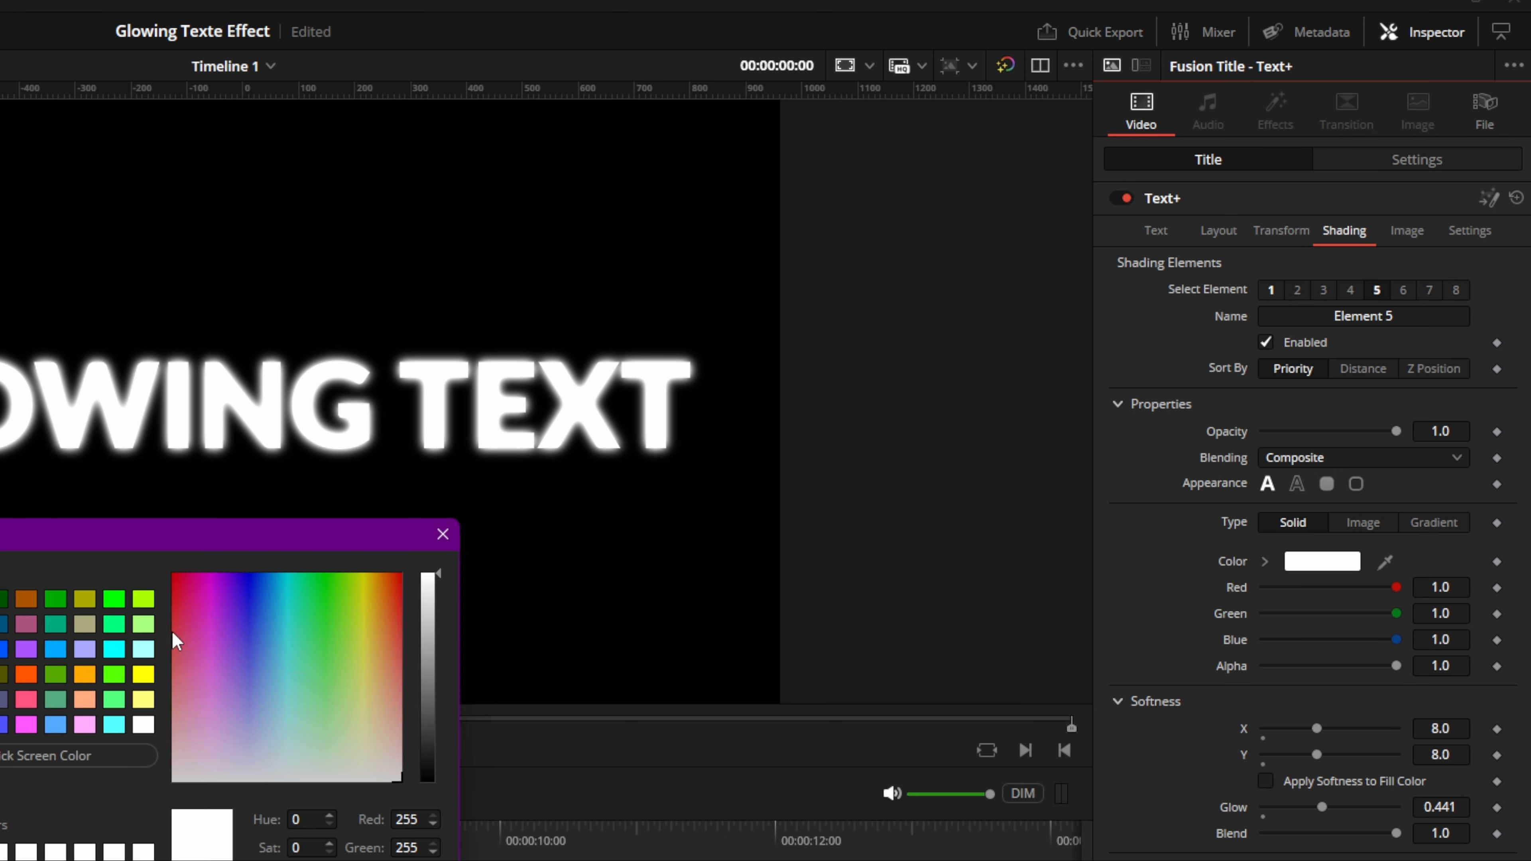
{"action": "left_click_drag", "start_coordinate": [181, 642], "coordinate": [334, 583]}
{"action": "left_click_drag", "start_coordinate": [258, 537], "coordinate": [390, 291]}
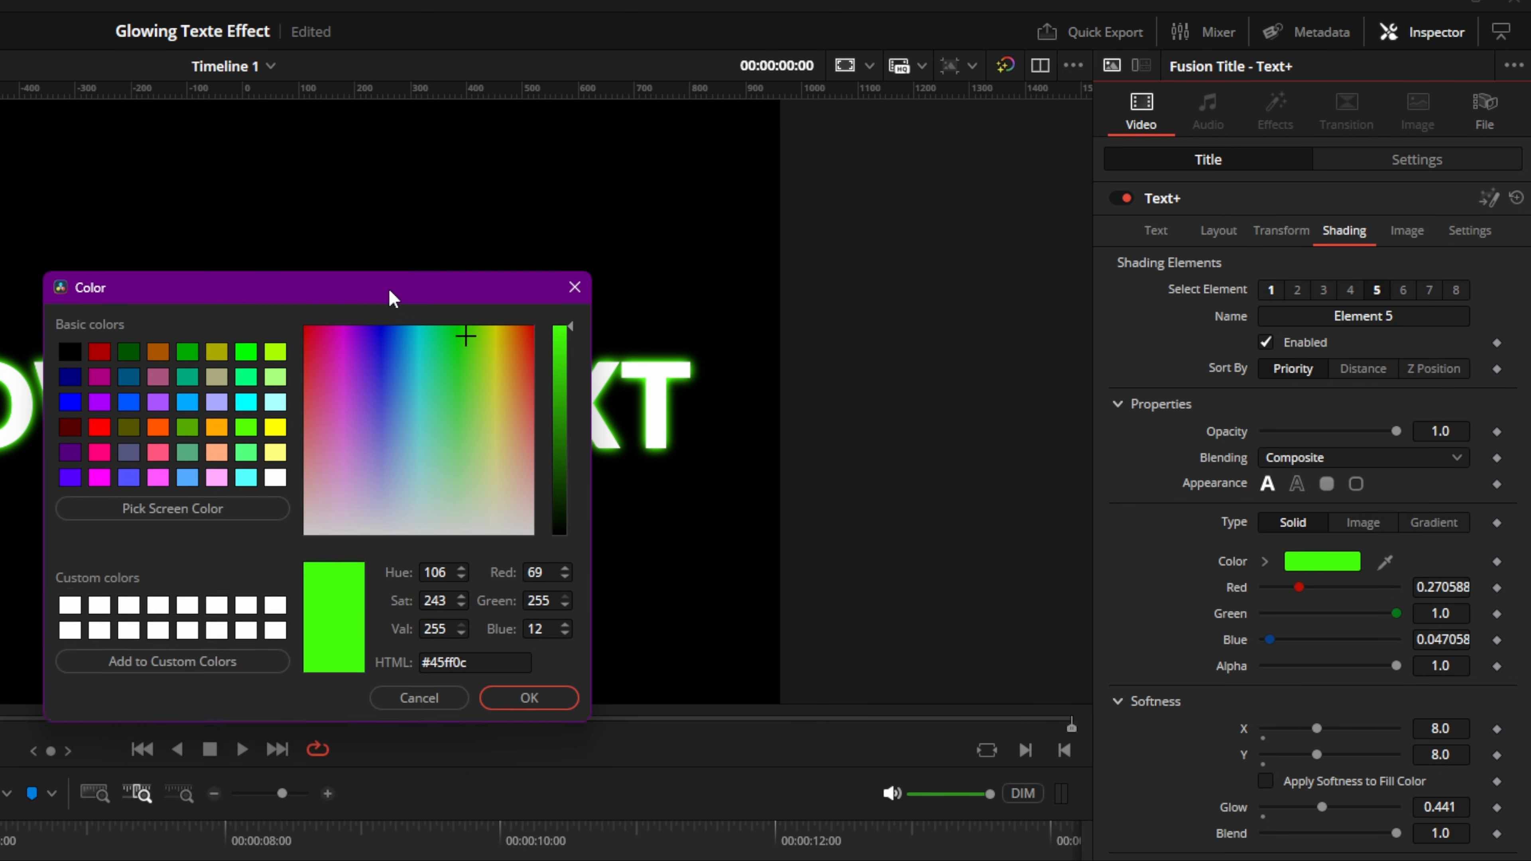
{"action": "left_click", "coordinate": [516, 697]}
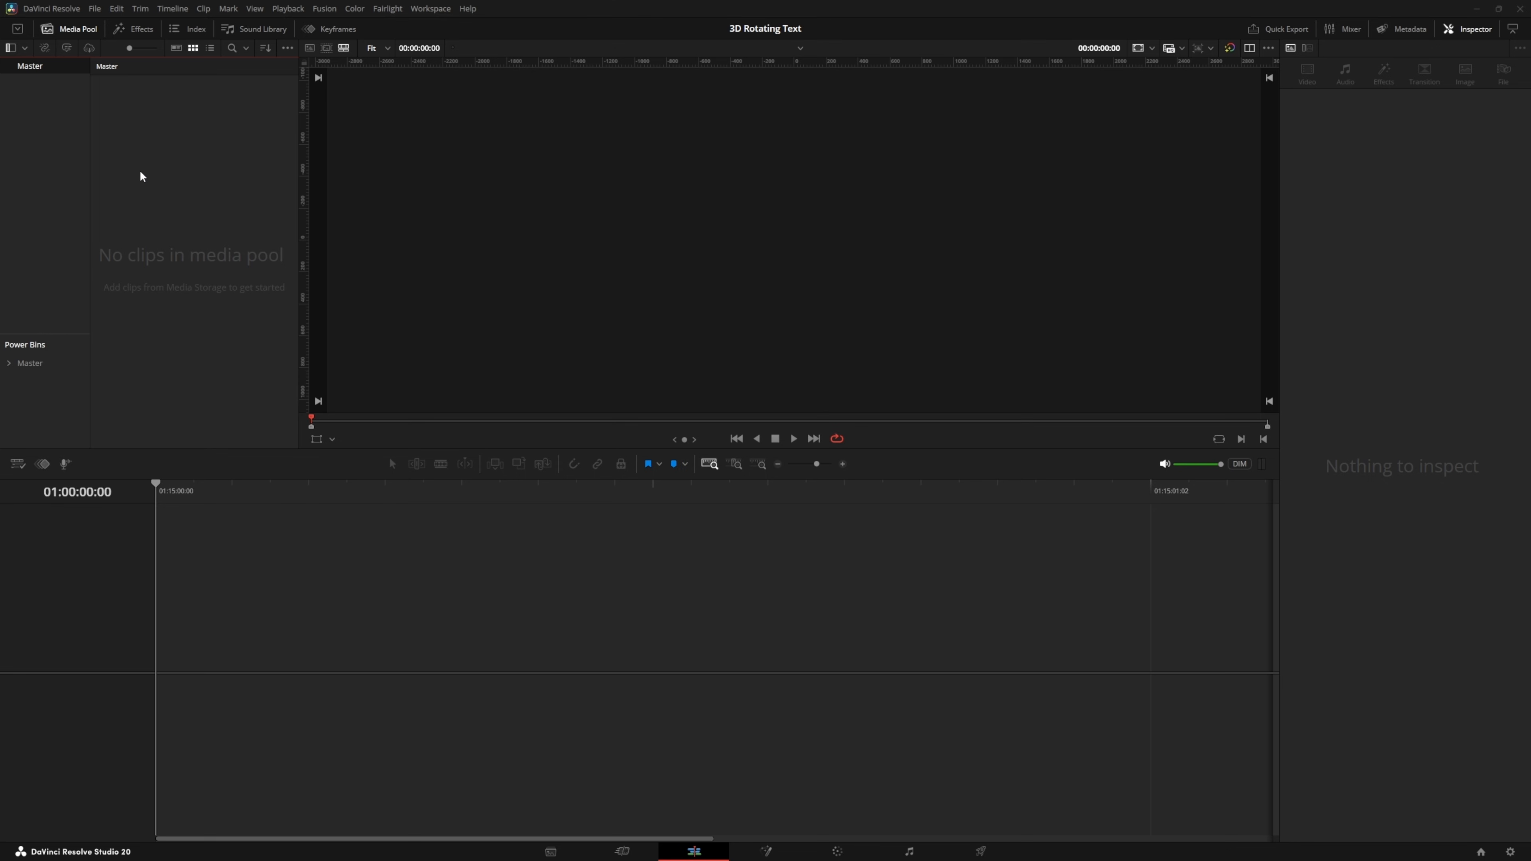
Create a 5-second Fusion composition in the 3D Rotating Text project and place it at the start of the timeline
{"action": "right_click", "coordinate": [140, 170]}
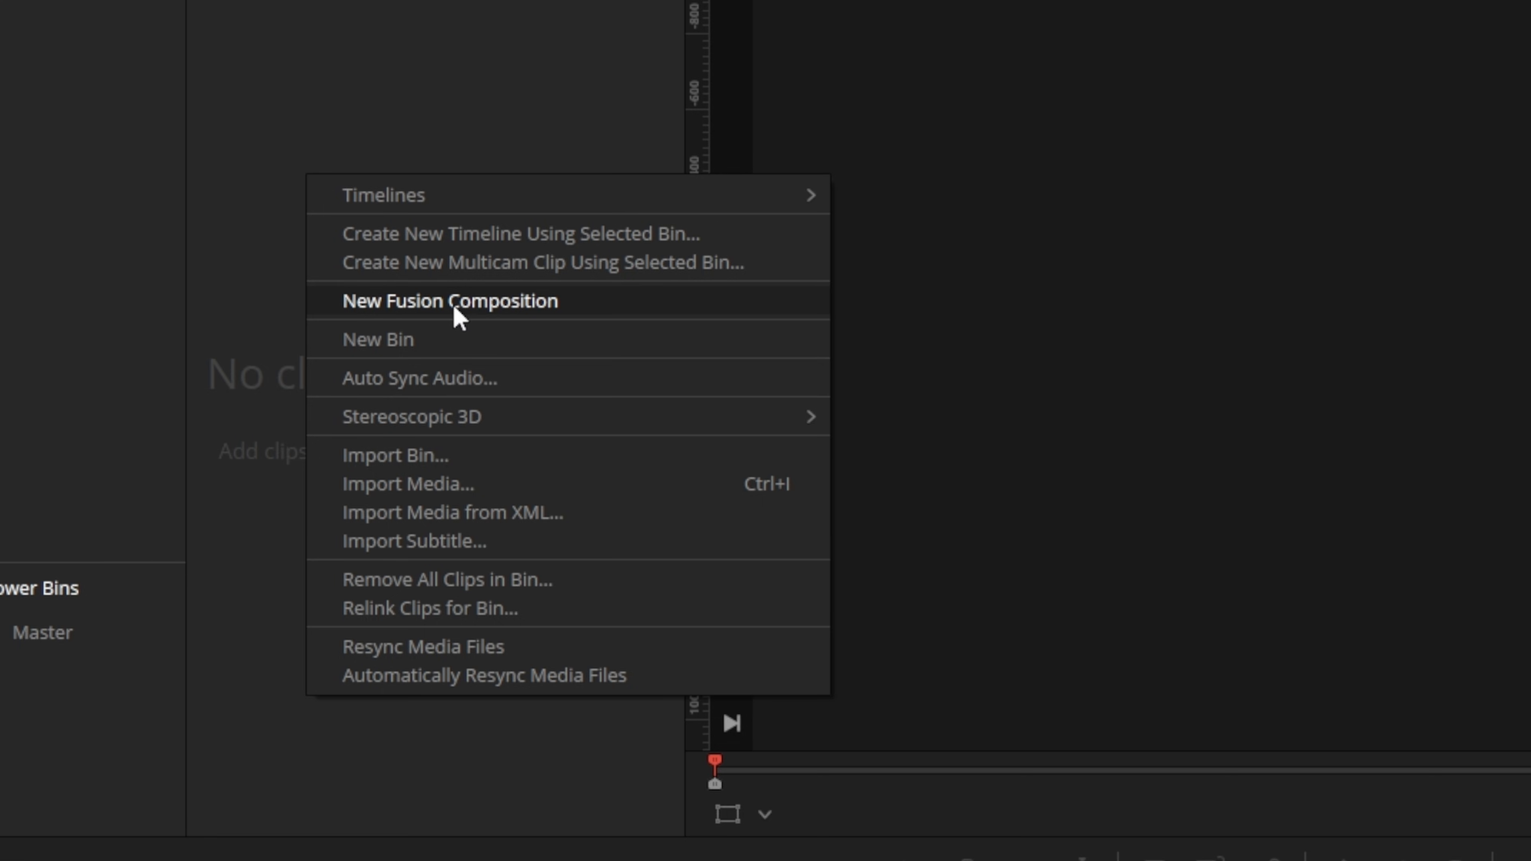
{"action": "left_click", "coordinate": [456, 304]}
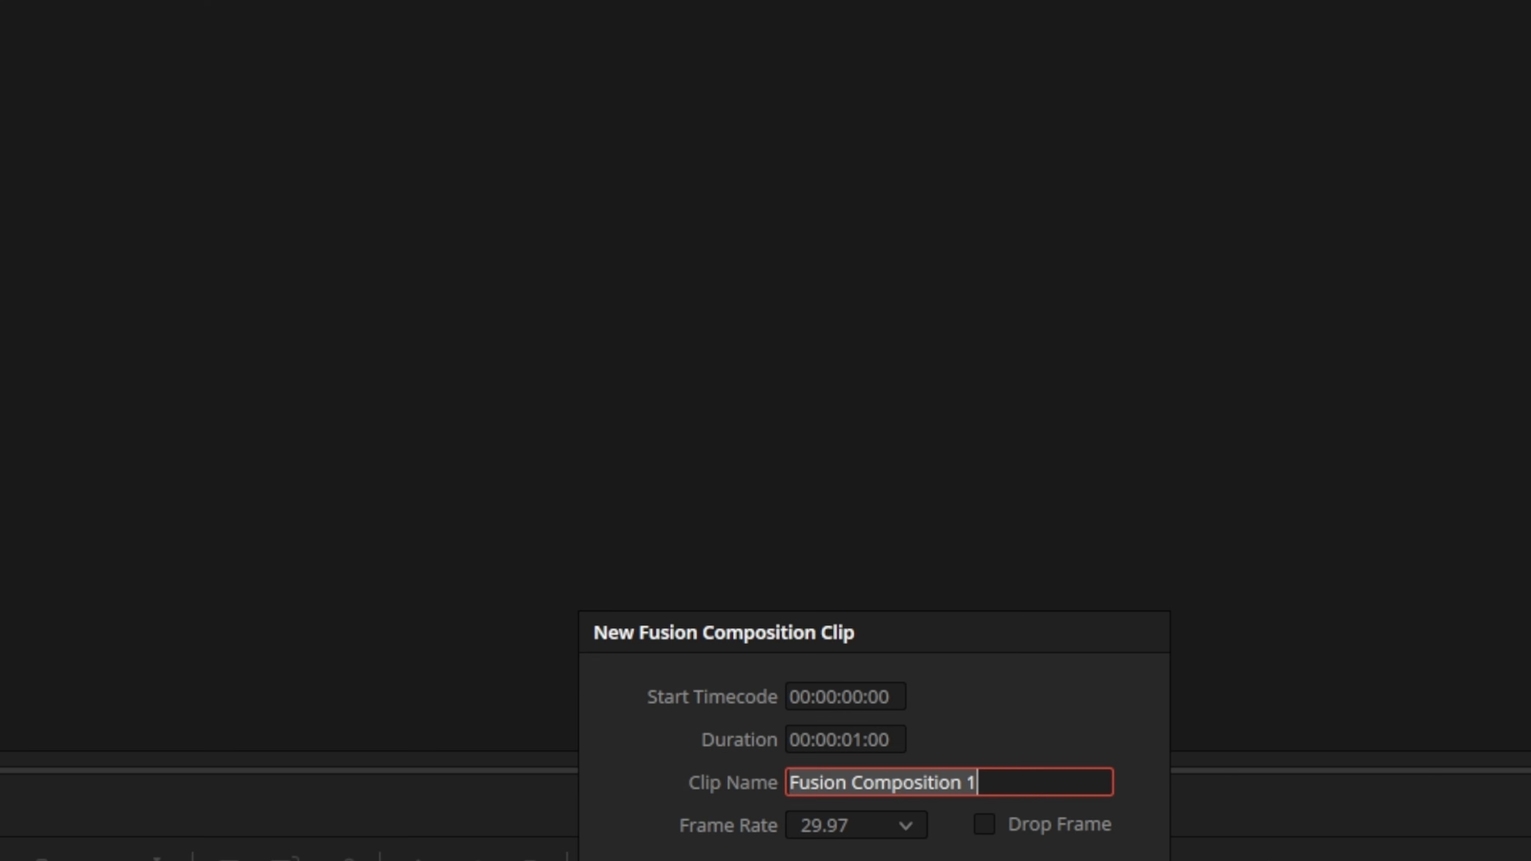
{"action": "double_click", "coordinate": [848, 739]}
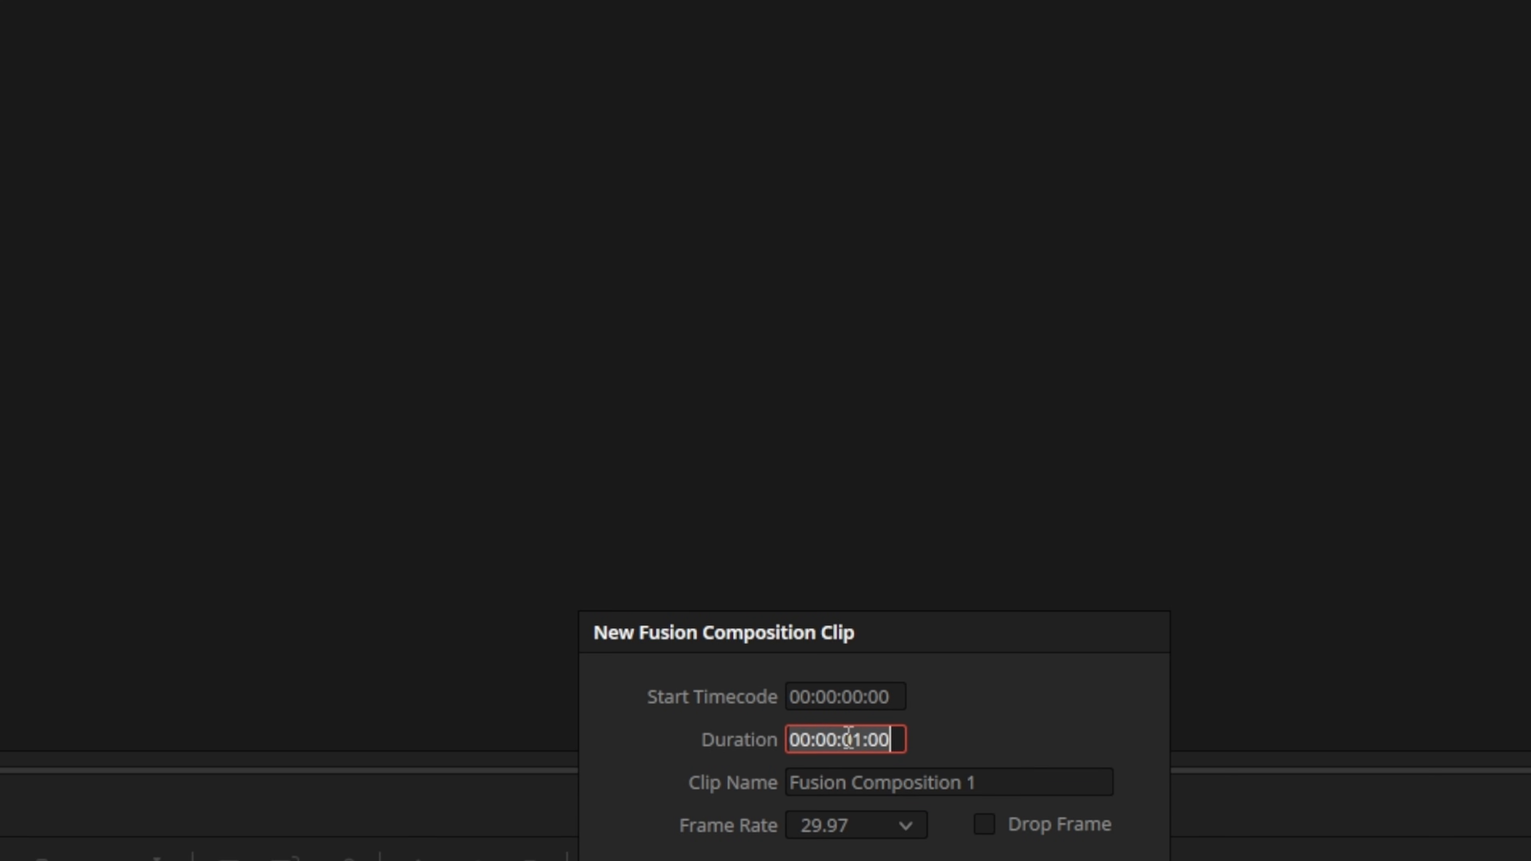
{"action": "type", "text": "05"}
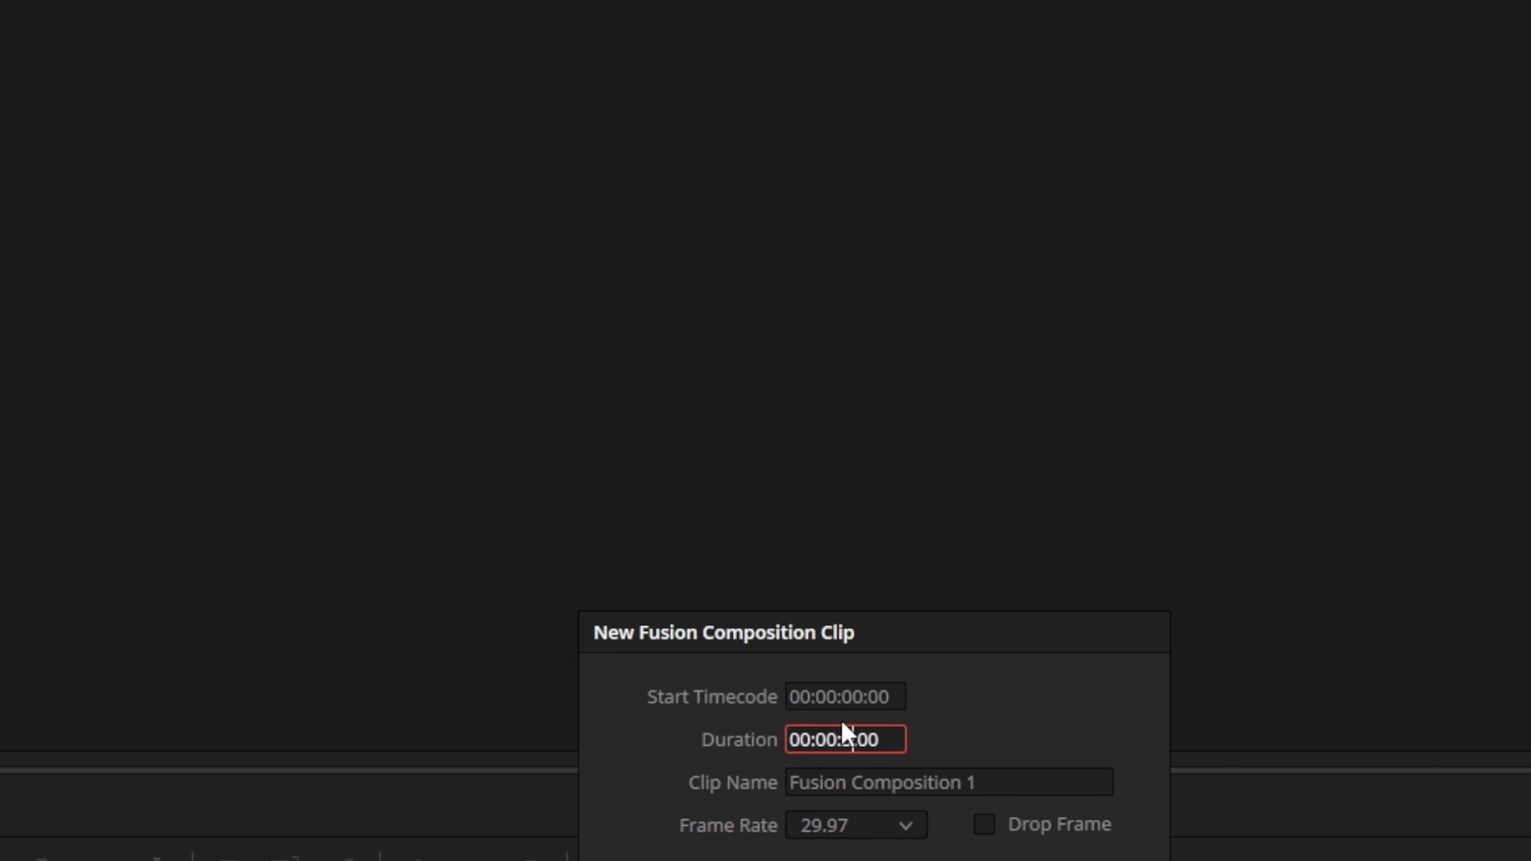
{"action": "key", "text": "Return"}
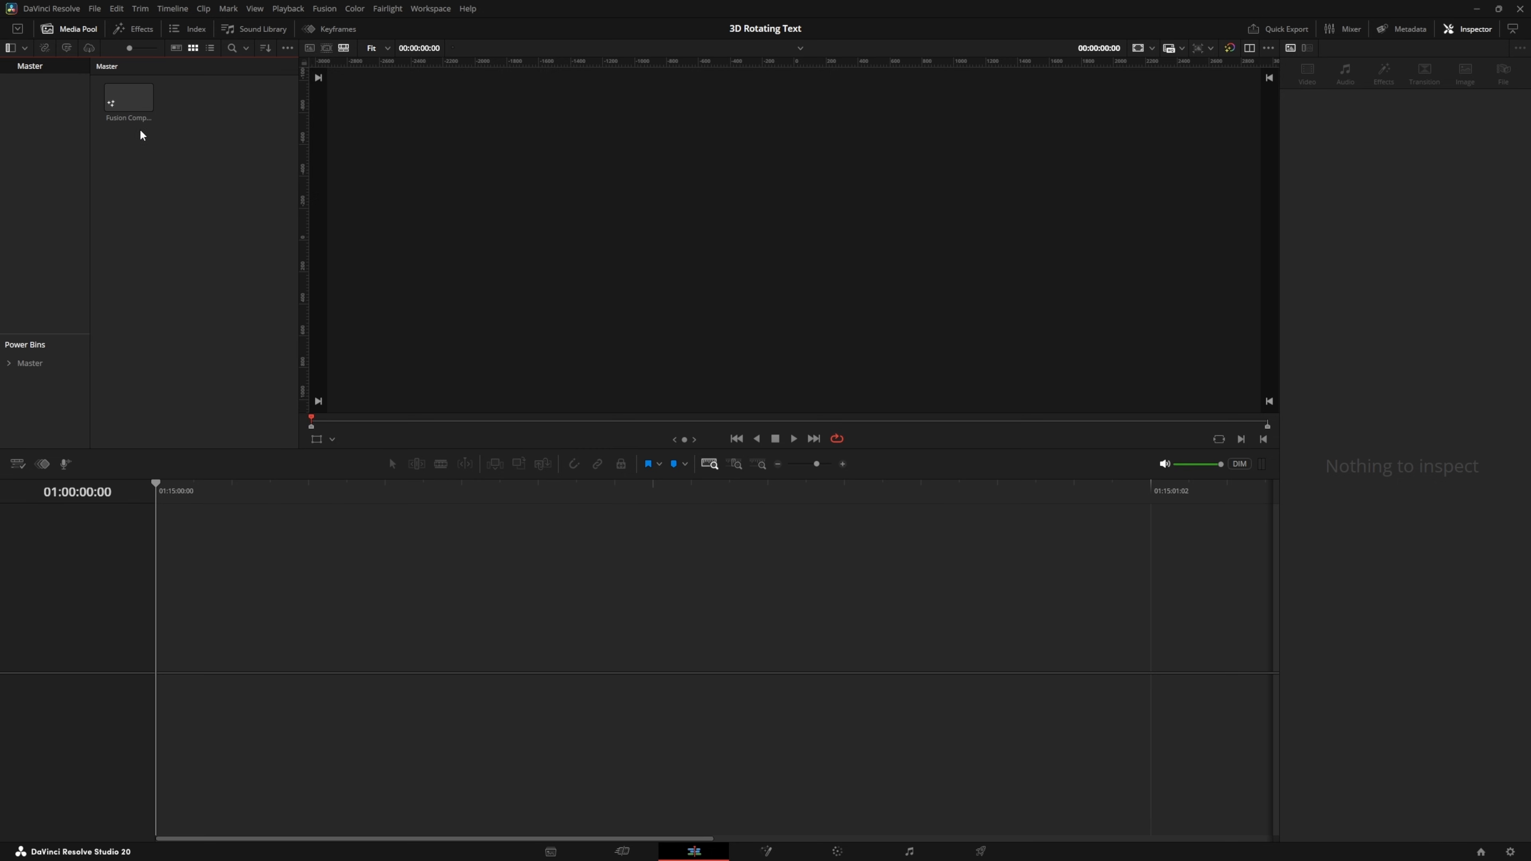
{"action": "left_click_drag", "start_coordinate": [128, 98], "coordinate": [193, 635]}
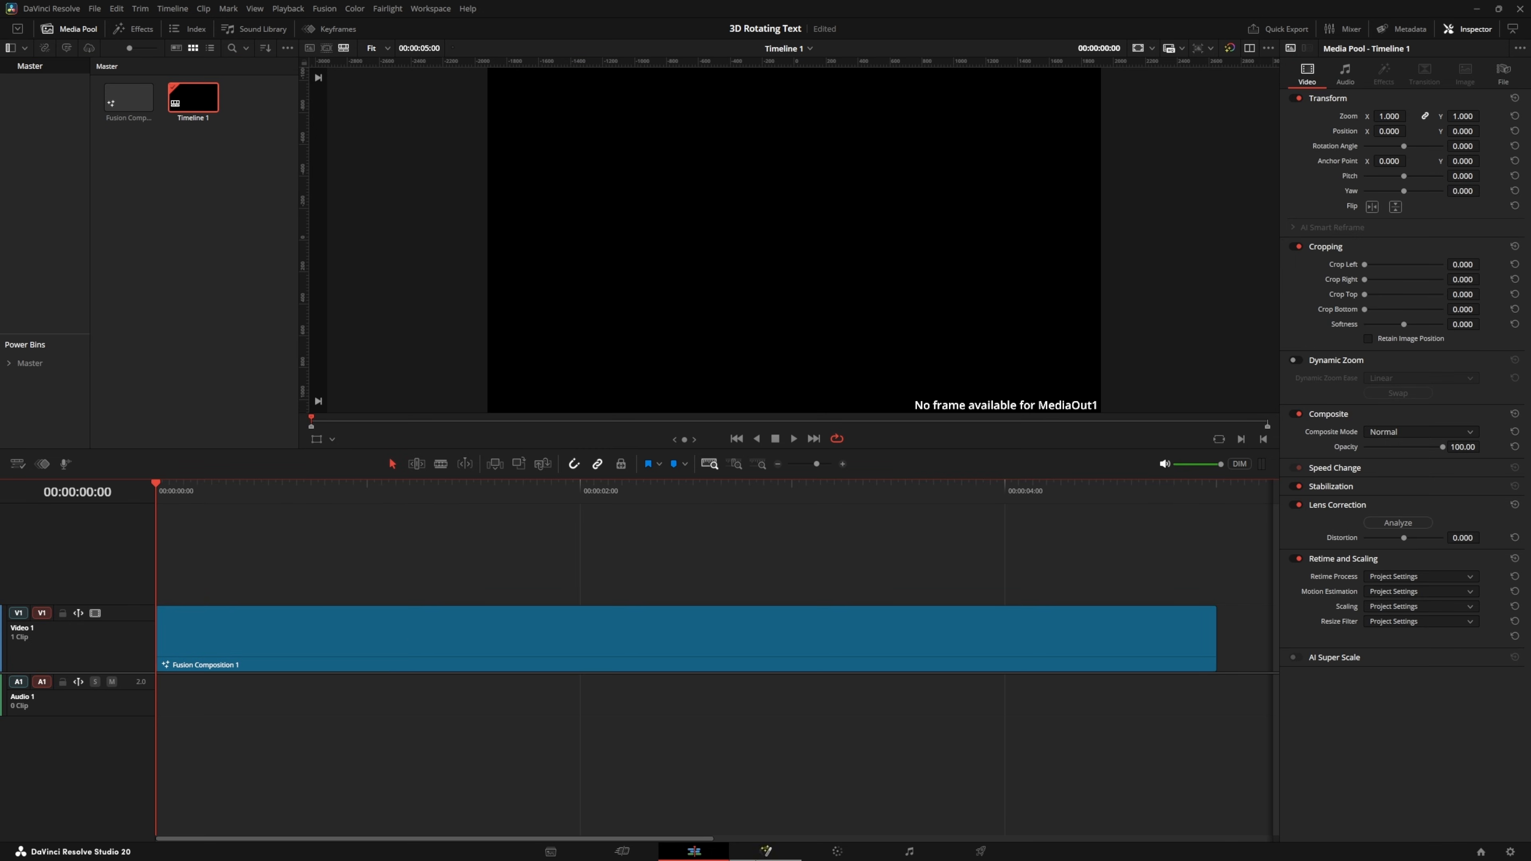
Open the composition on the Fusion page and add a Text+ node connected to MediaOut1
{"action": "left_click", "coordinate": [767, 851]}
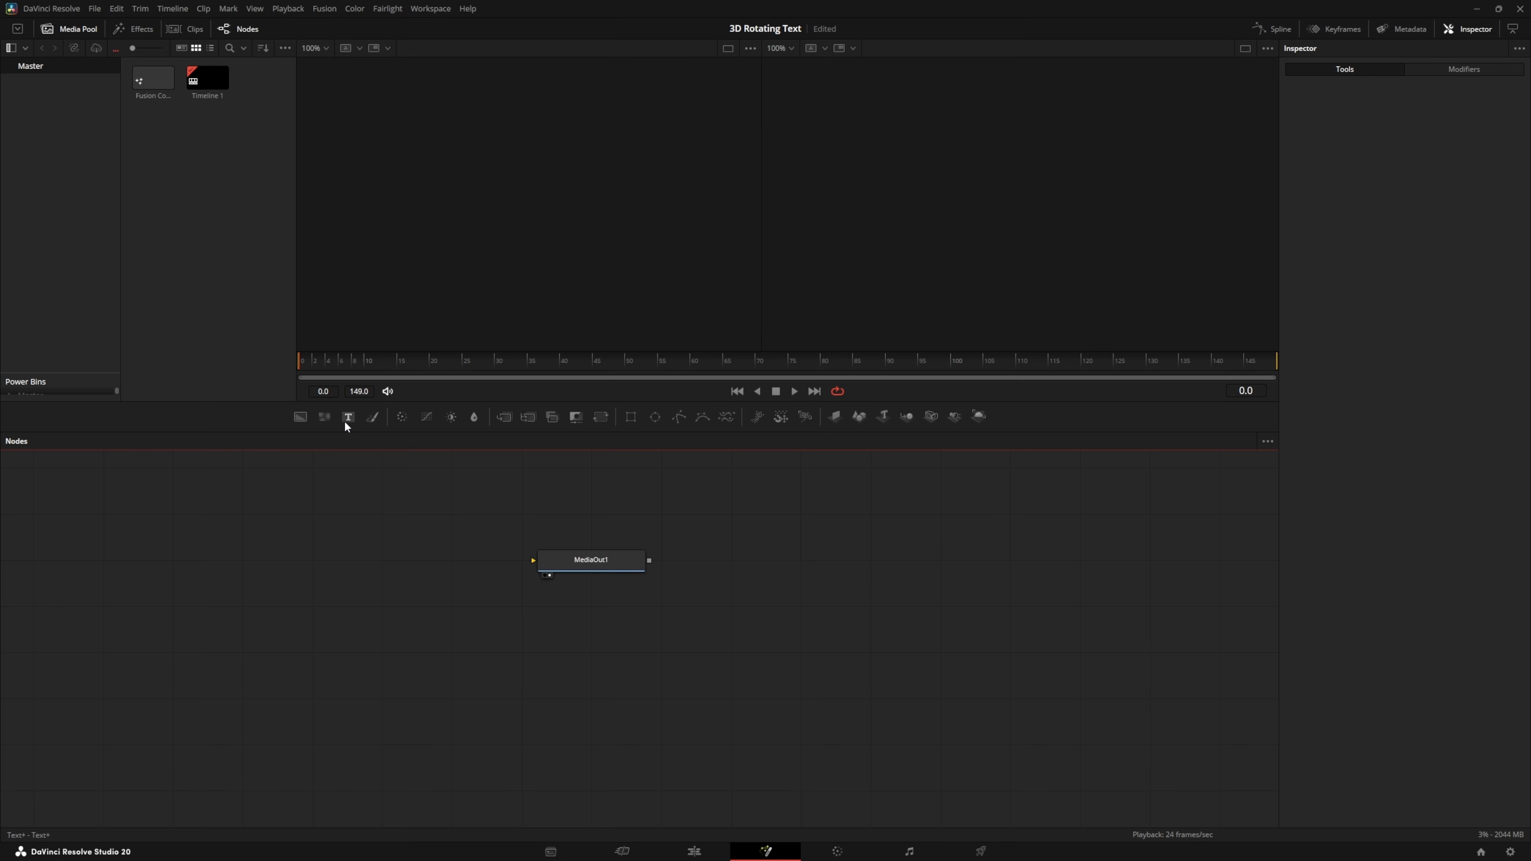
{"action": "mouse_move", "coordinate": [346, 425]}
{"action": "left_mouse_down"}
{"action": "mouse_move", "coordinate": [326, 560]}
{"action": "mouse_move", "coordinate": [846, 564]}
{"action": "left_mouse_up"}
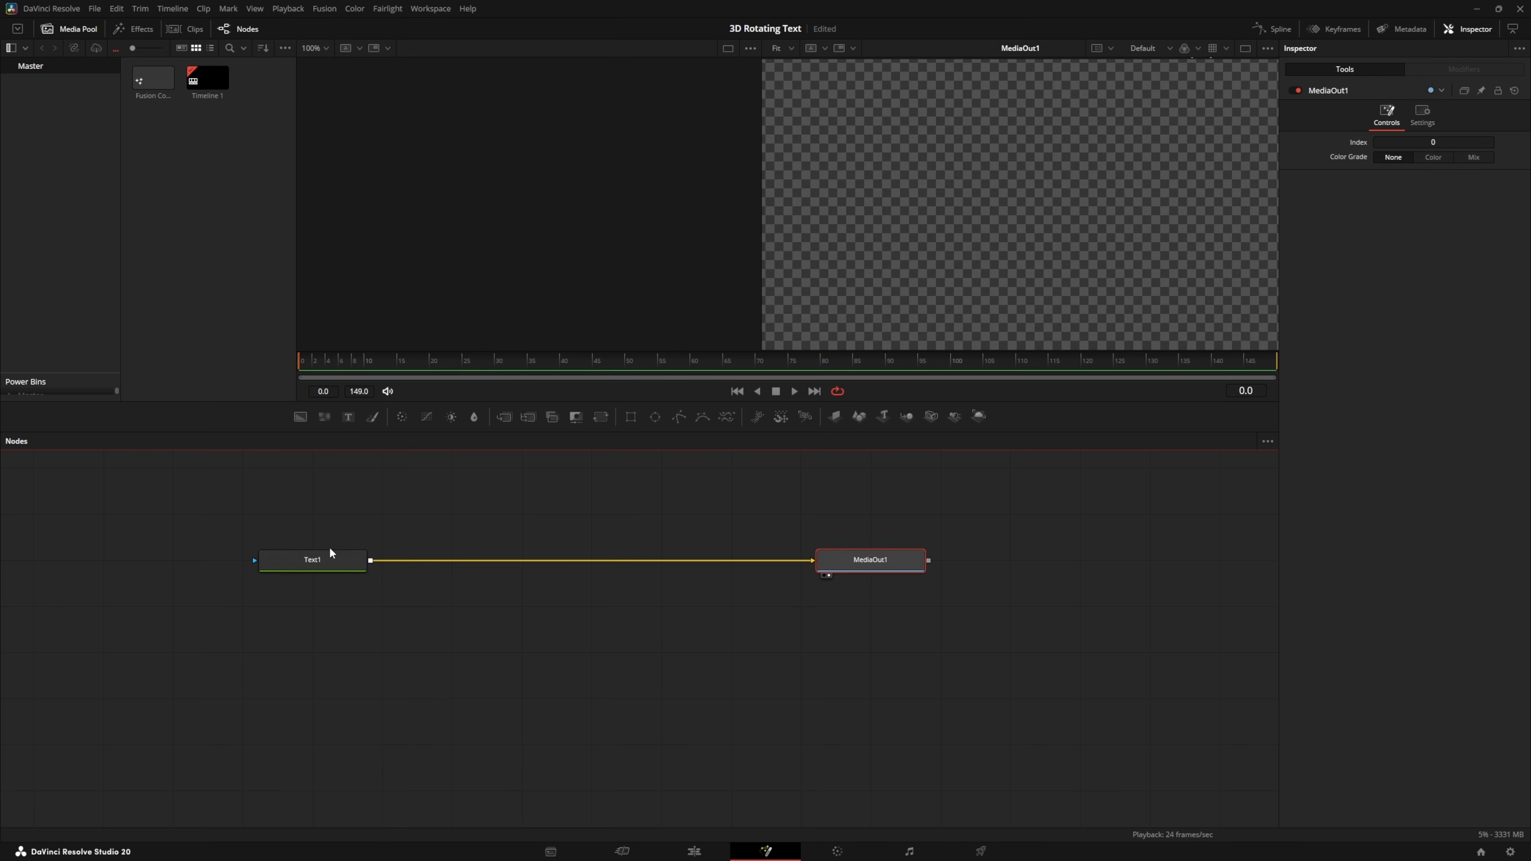
{"action": "left_click_drag", "start_coordinate": [331, 553], "coordinate": [462, 567]}
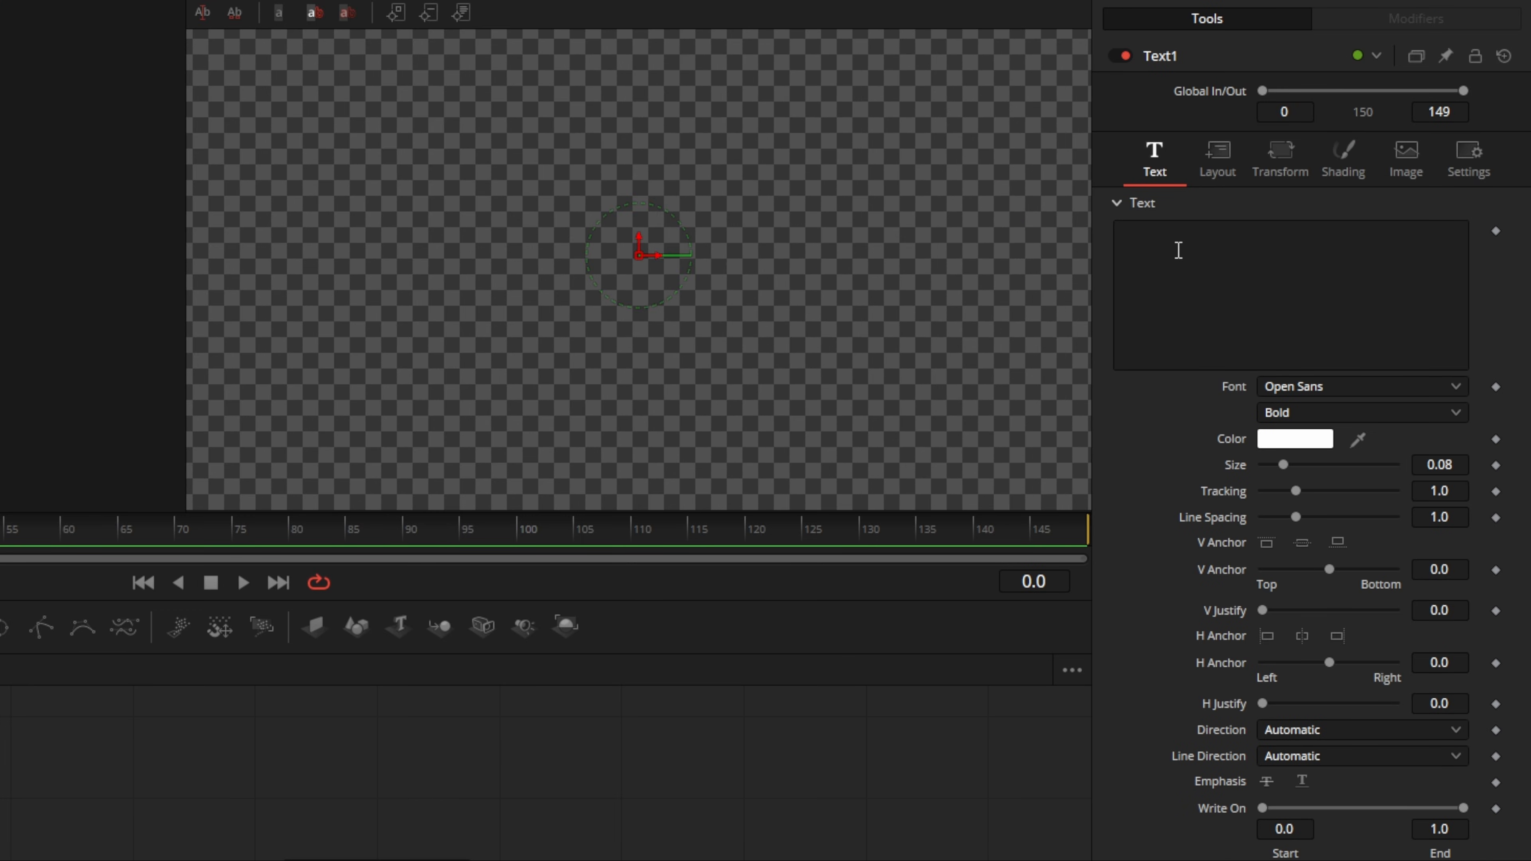
Enter "DaVinci Resolve In 3D DaVinci Resolve In 3D" in the Text+ node and format it in Lato Black at size 0.0709
{"action": "left_click", "coordinate": [1177, 249]}
{"action": "type", "text": "DaVinci Resolve In 3D DaVinci Resolve In 3D"}
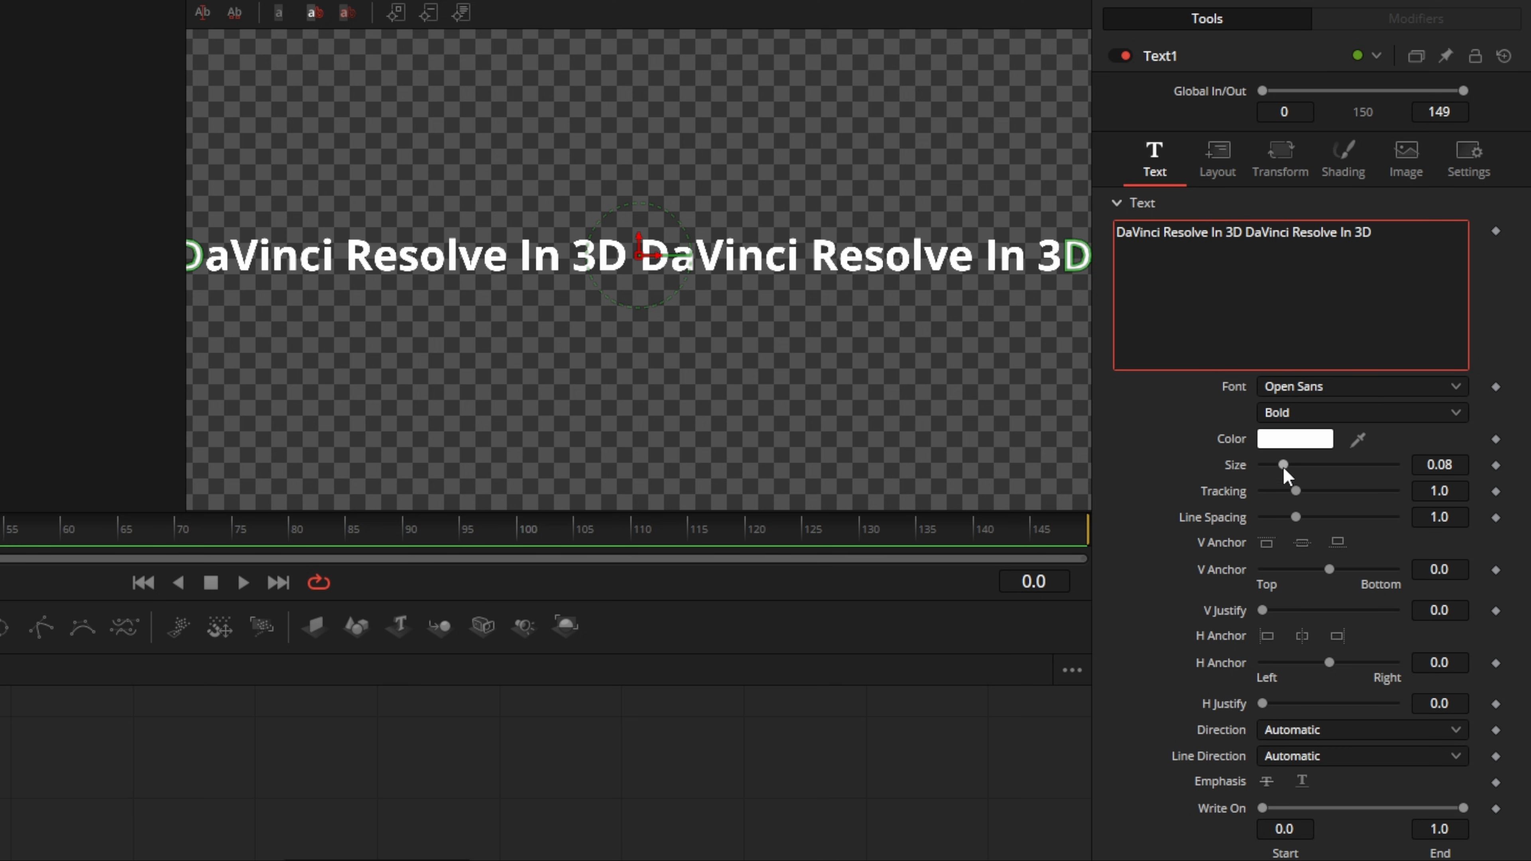
{"action": "left_click_drag", "start_coordinate": [1284, 467], "coordinate": [1282, 465]}
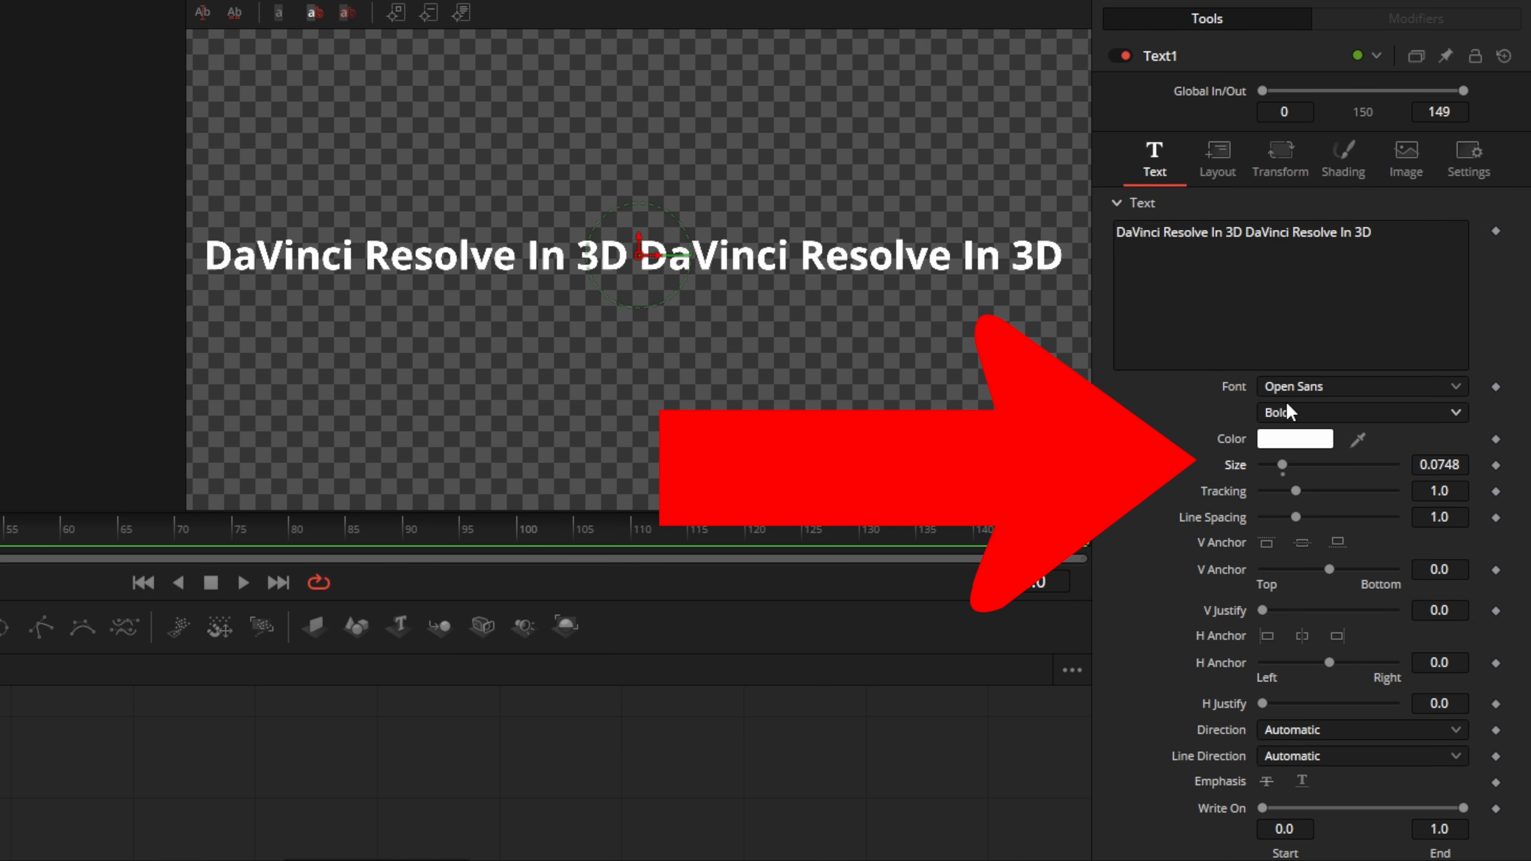
{"action": "left_click", "coordinate": [1291, 381]}
{"action": "left_click", "coordinate": [1293, 414]}
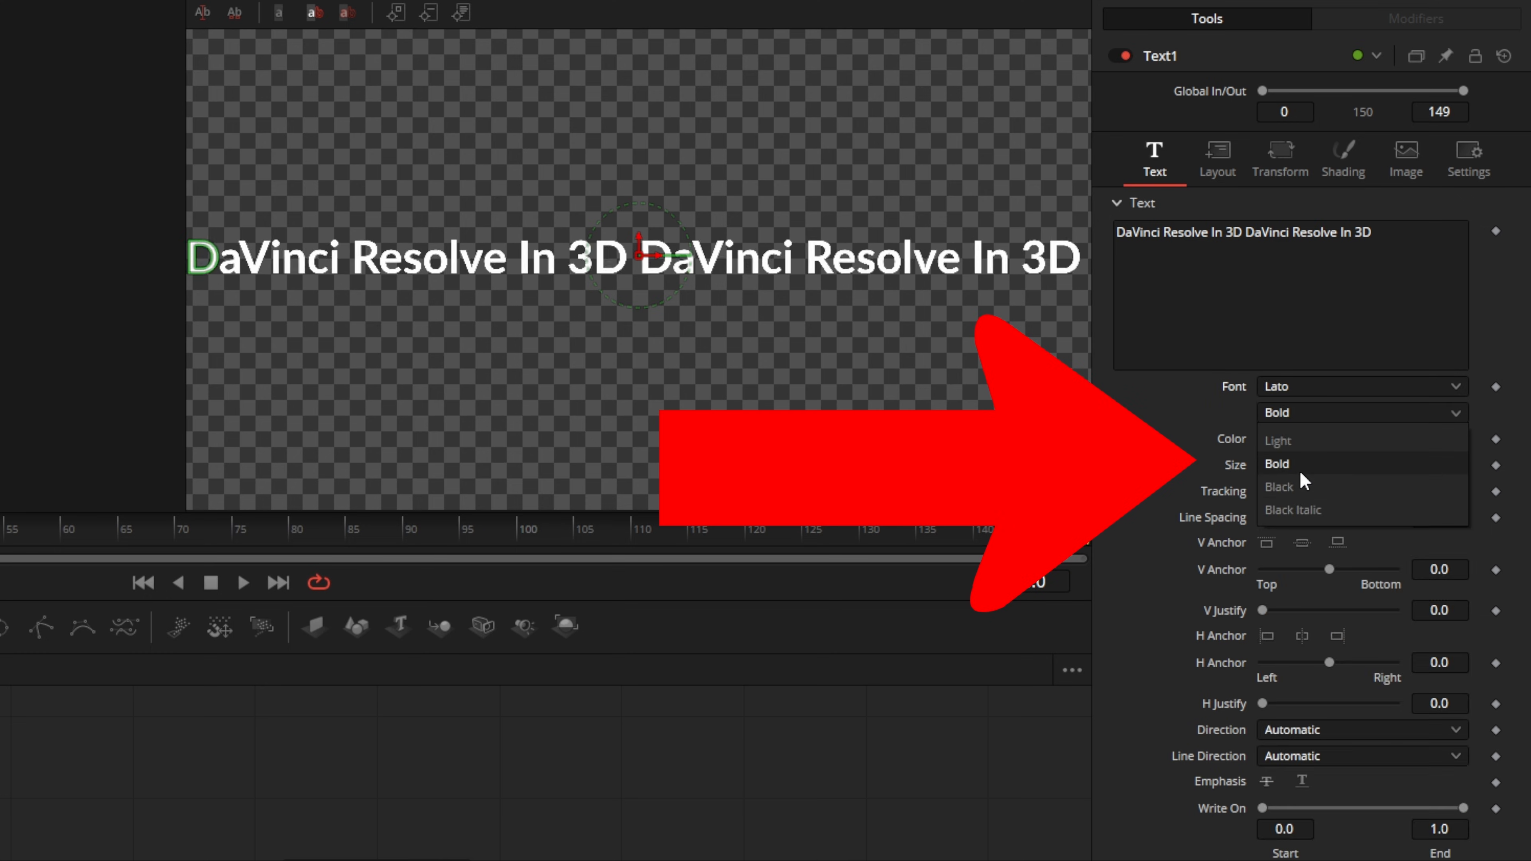
{"action": "left_click", "coordinate": [1294, 487]}
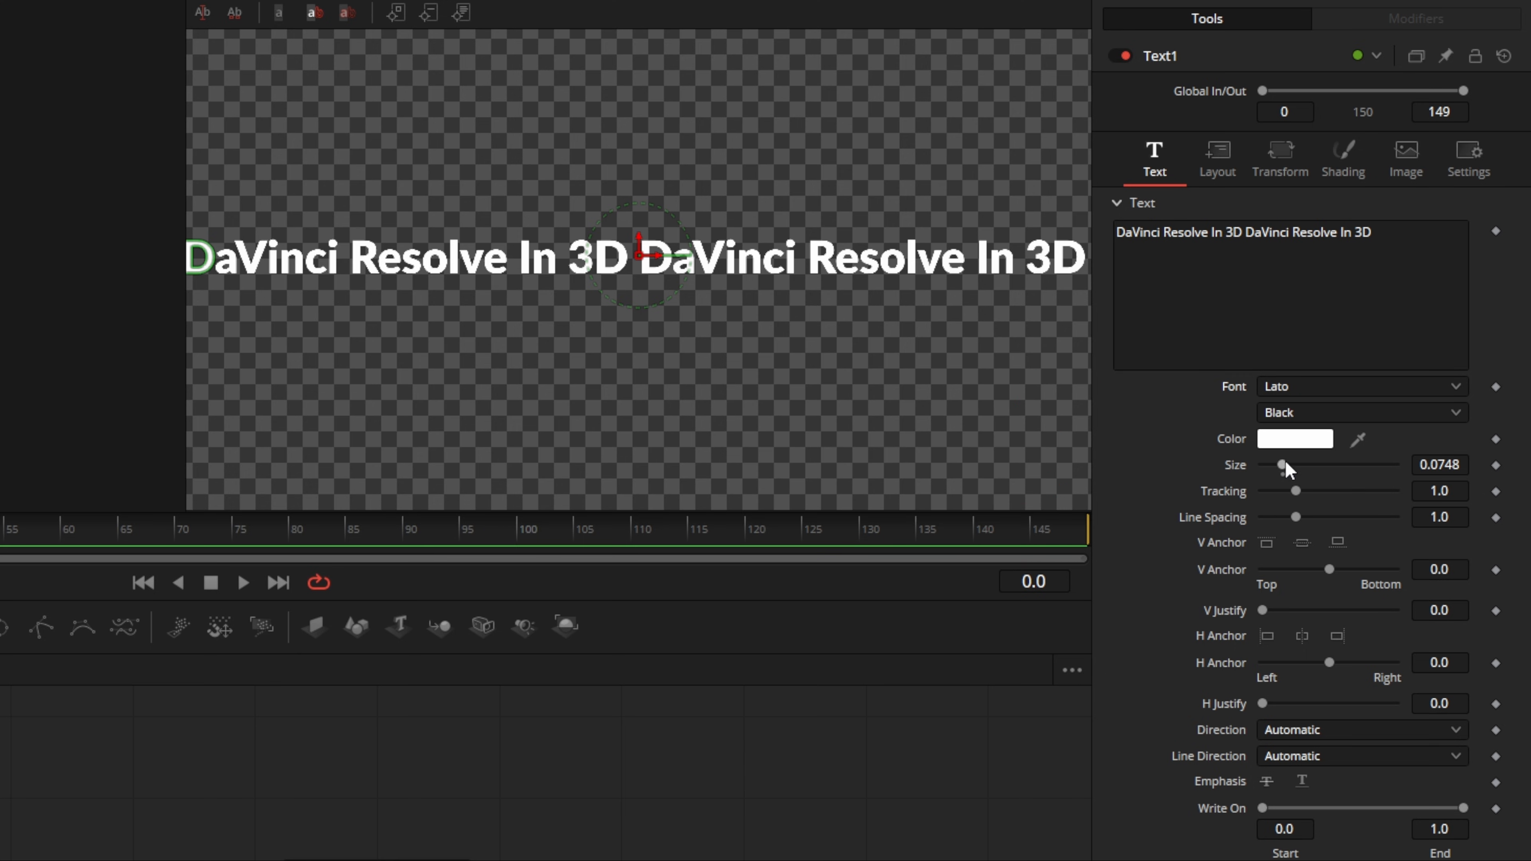
{"action": "left_click_drag", "start_coordinate": [1284, 464], "coordinate": [1282, 464]}
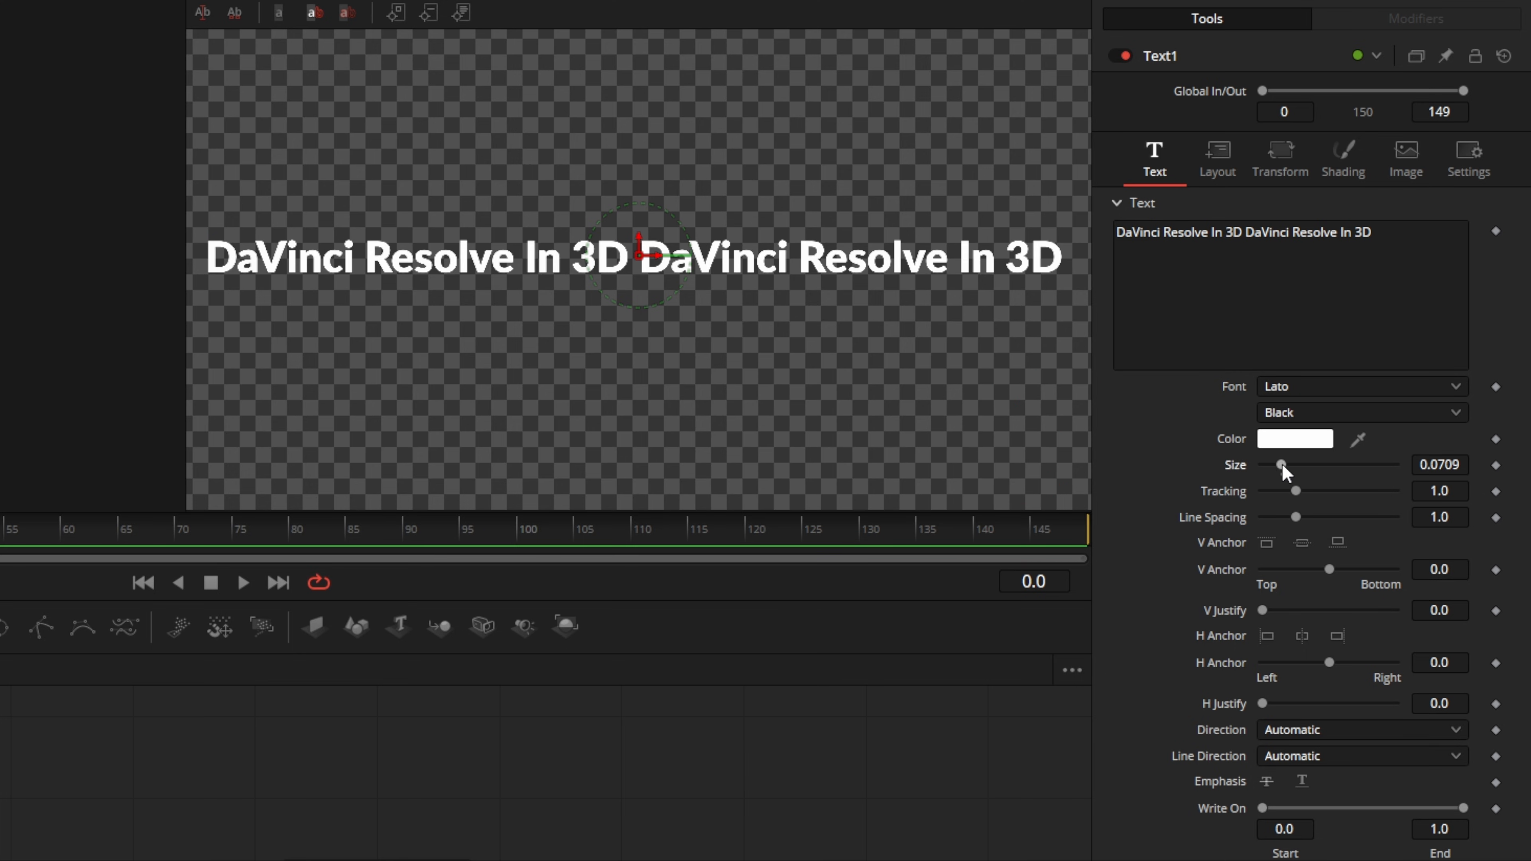
Change the text's layout type to Circle and set its width to about 0.342
{"action": "left_click", "coordinate": [1215, 160]}
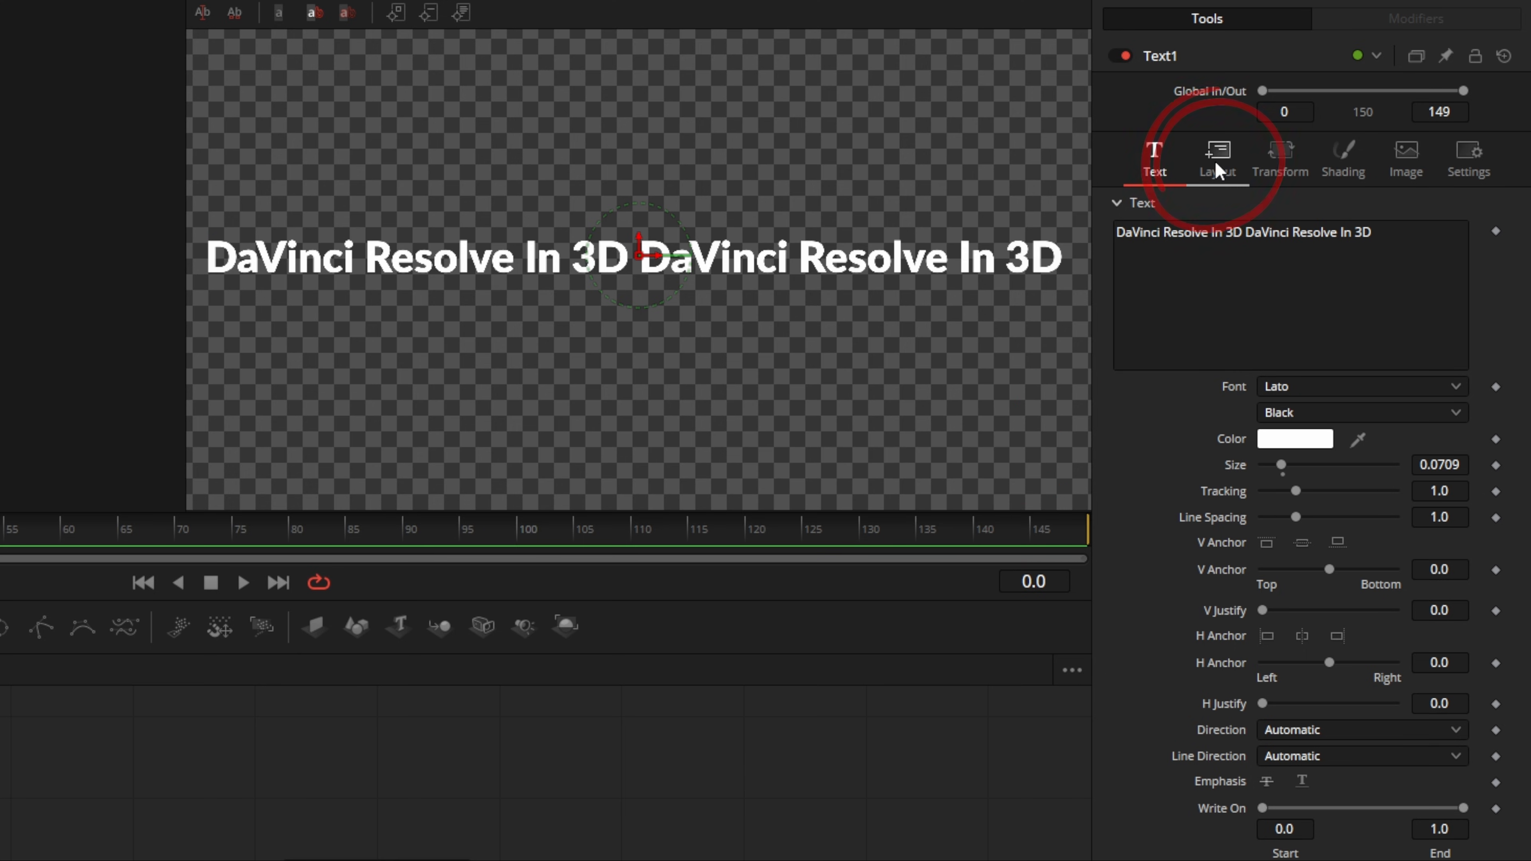
{"action": "left_click", "coordinate": [1218, 157]}
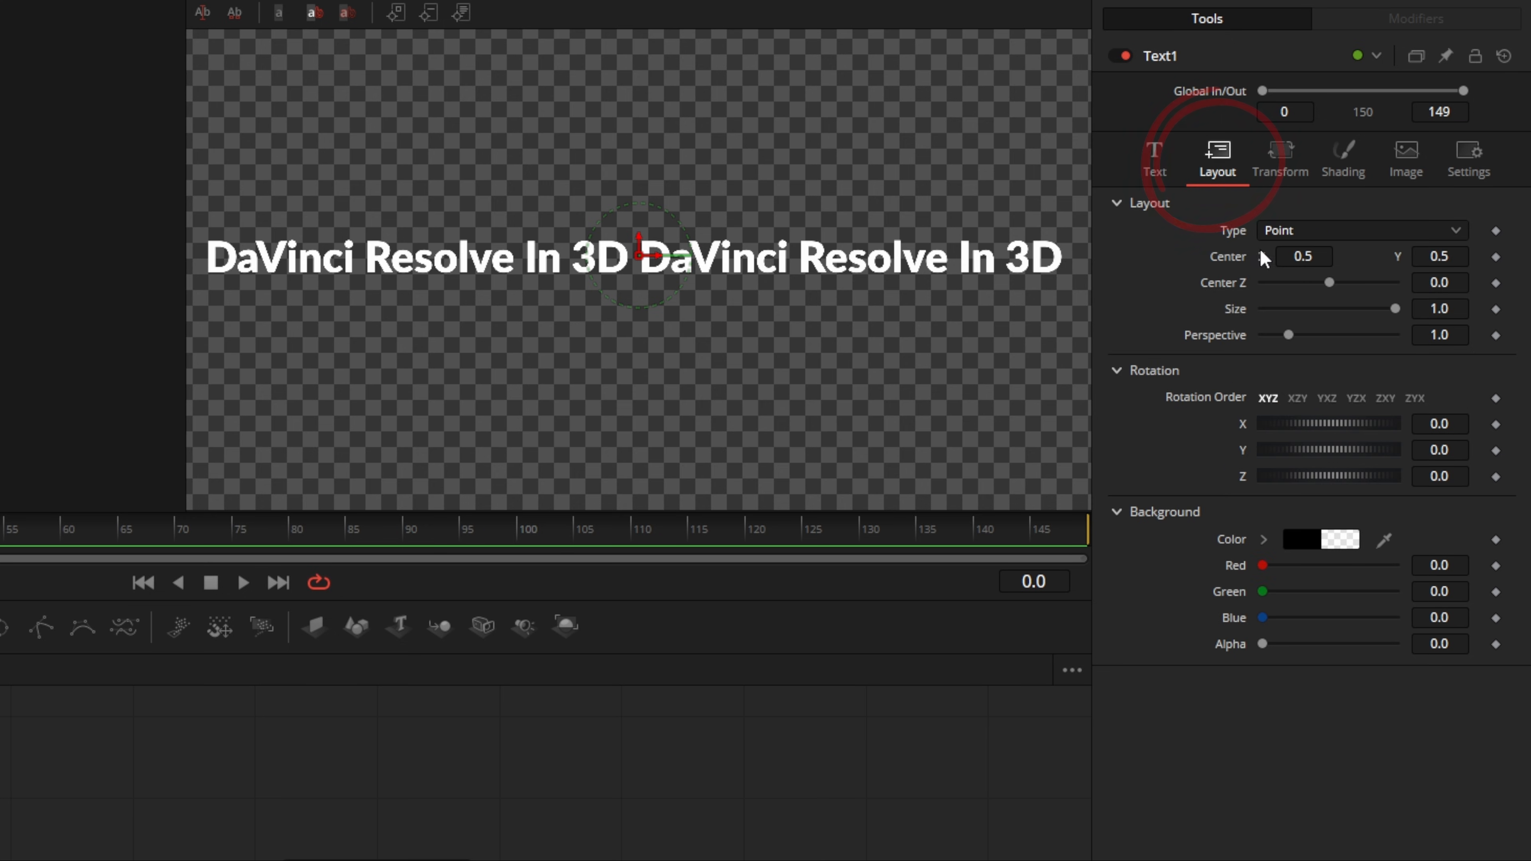
{"action": "left_click", "coordinate": [1305, 229]}
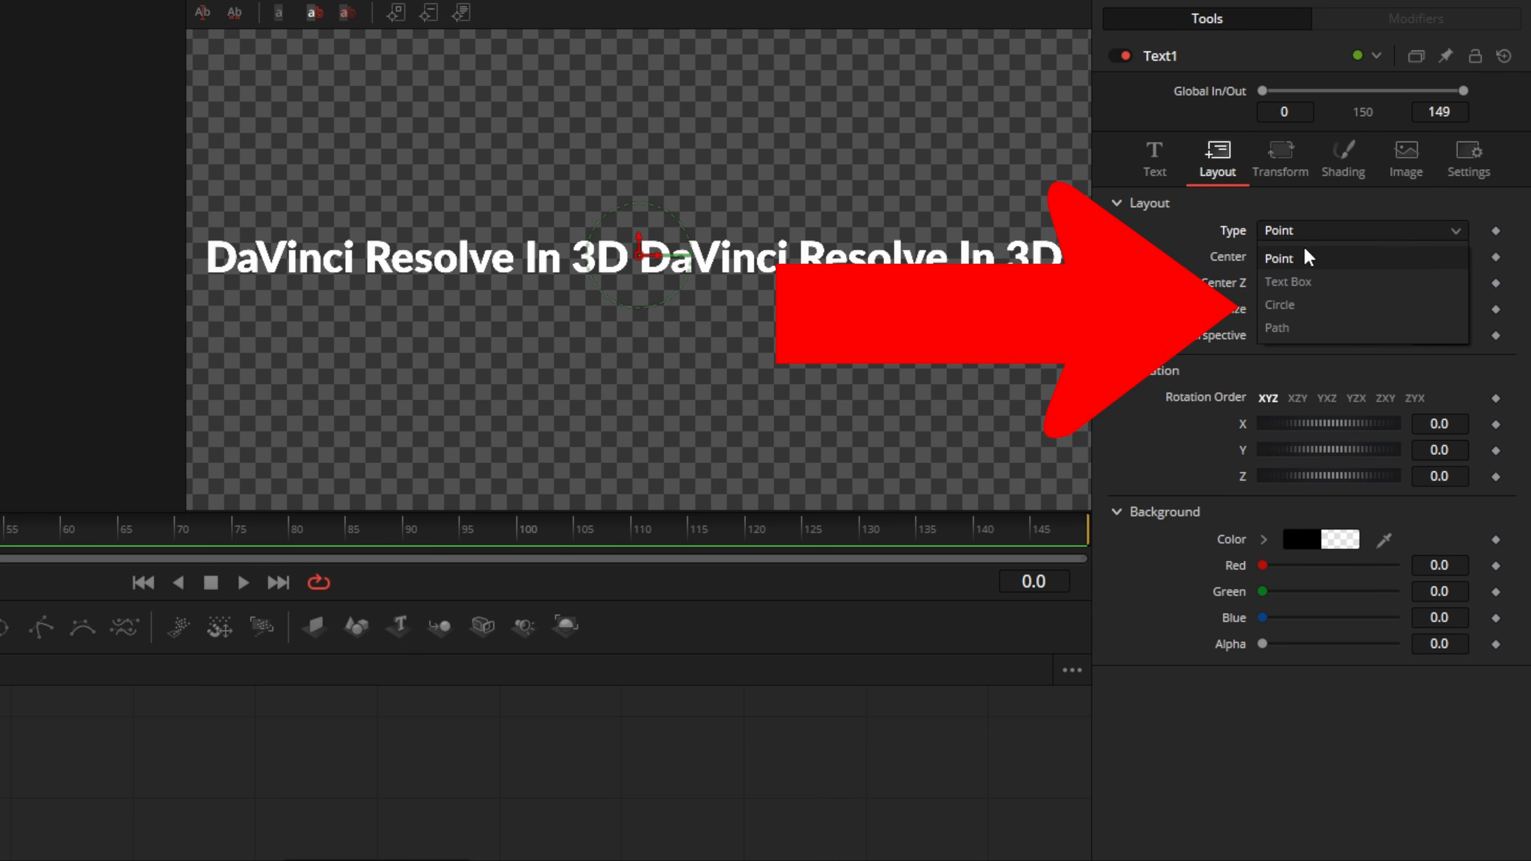
{"action": "left_click", "coordinate": [1295, 301]}
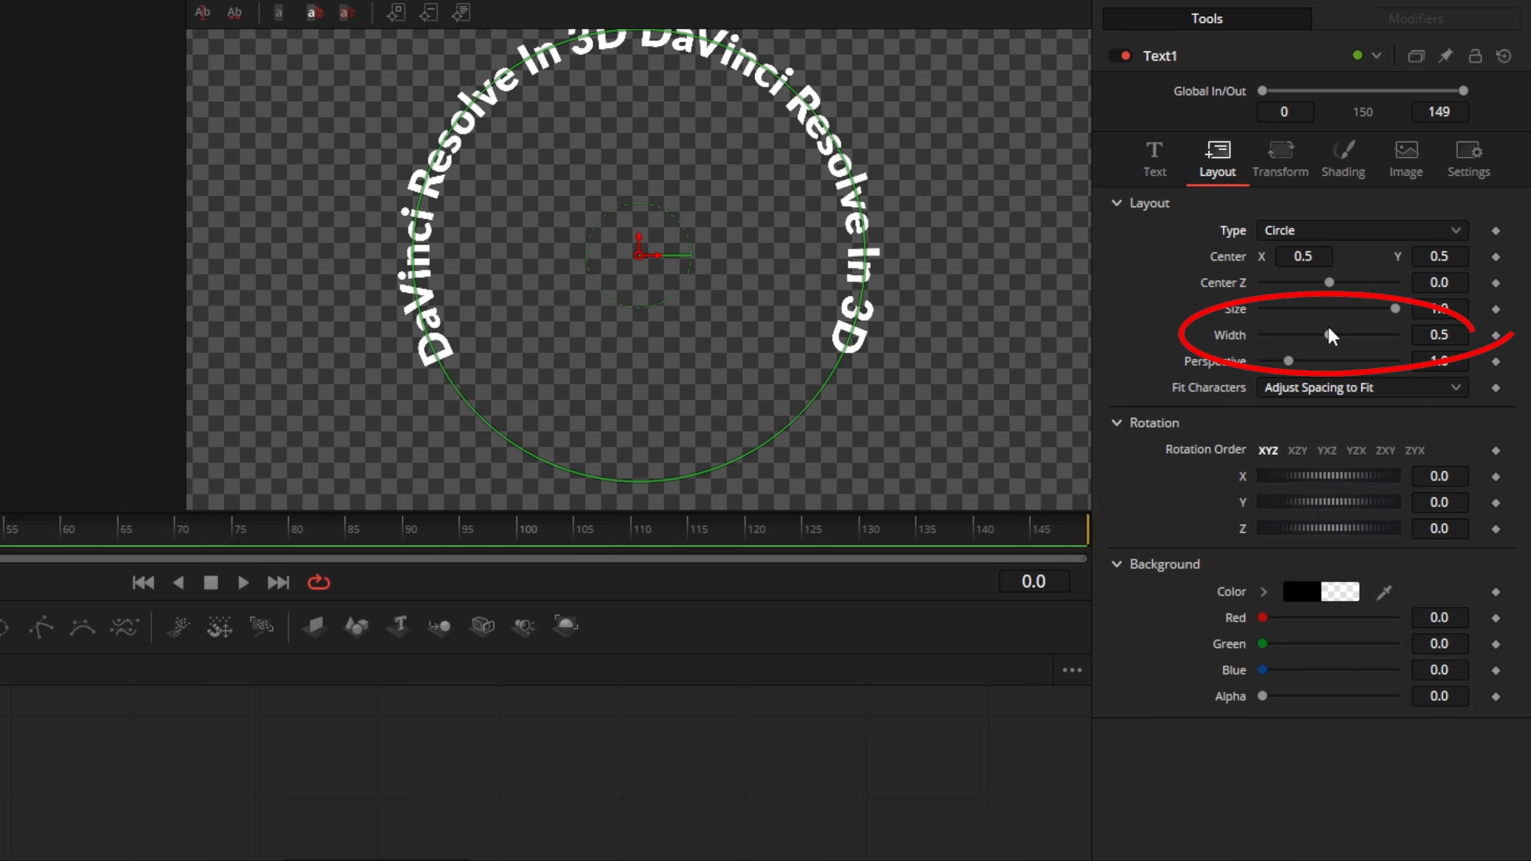
{"action": "left_click_drag", "start_coordinate": [1330, 334], "coordinate": [1307, 341]}
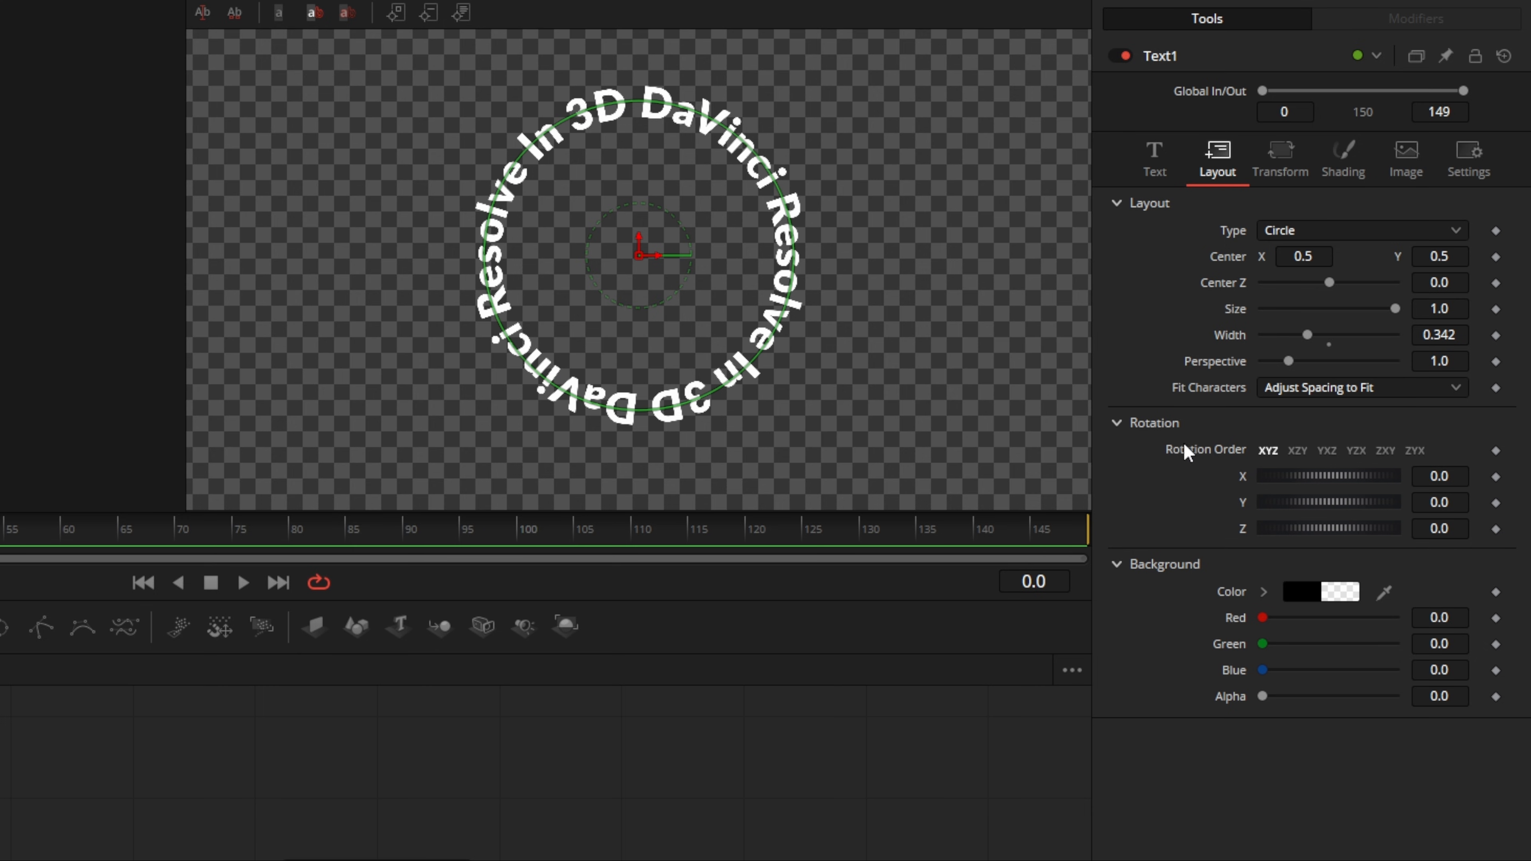
Set the layout's rotation order to ZXY and its X rotation to -75
{"action": "left_click", "coordinate": [1386, 449]}
{"action": "left_click", "coordinate": [1456, 480]}
{"action": "type", "text": "-75"}
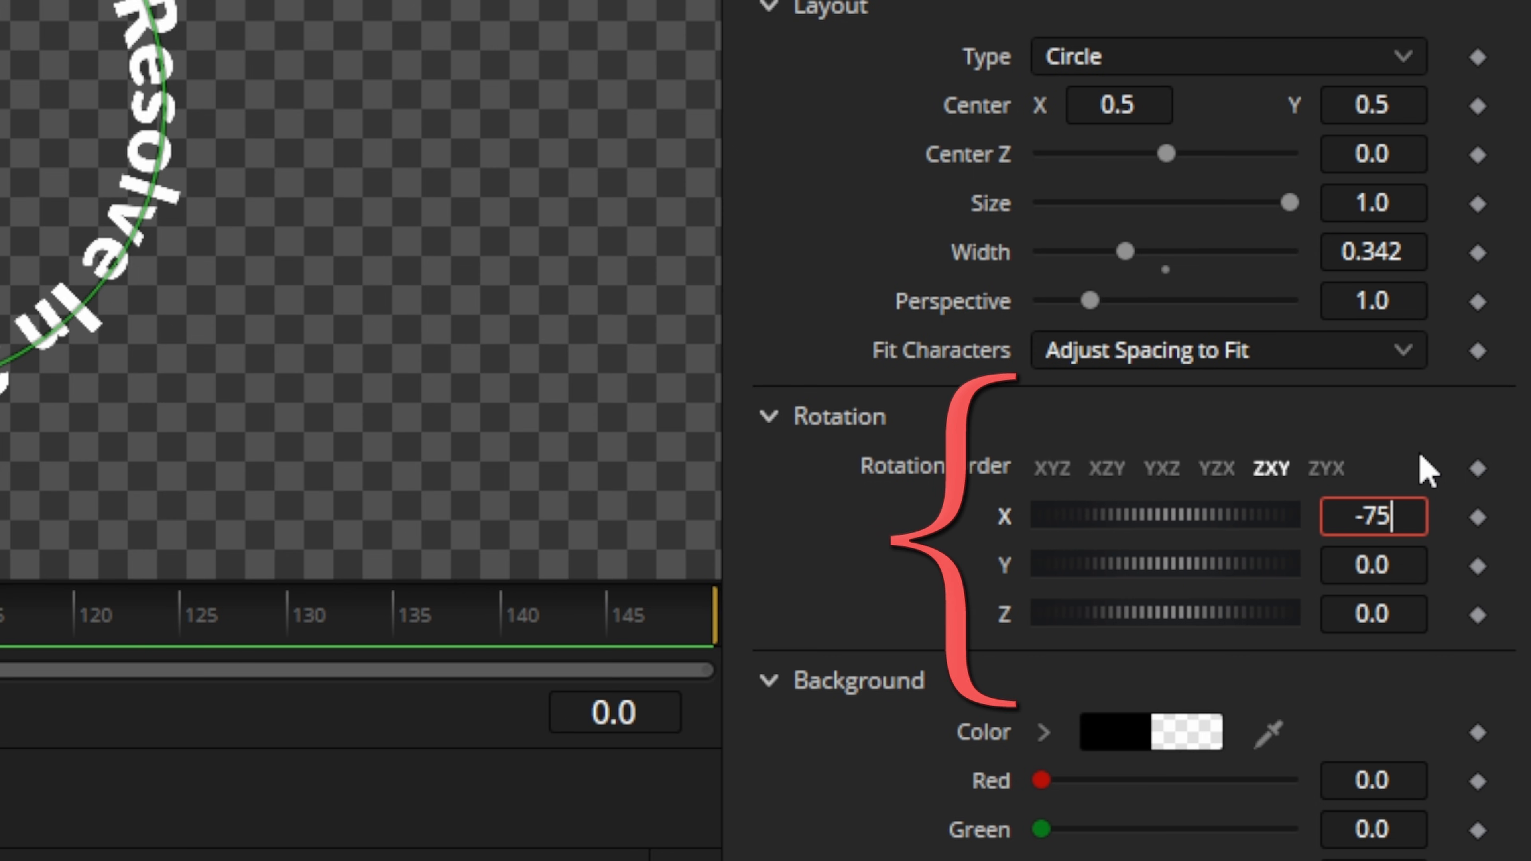
{"action": "key", "text": "Tab"}
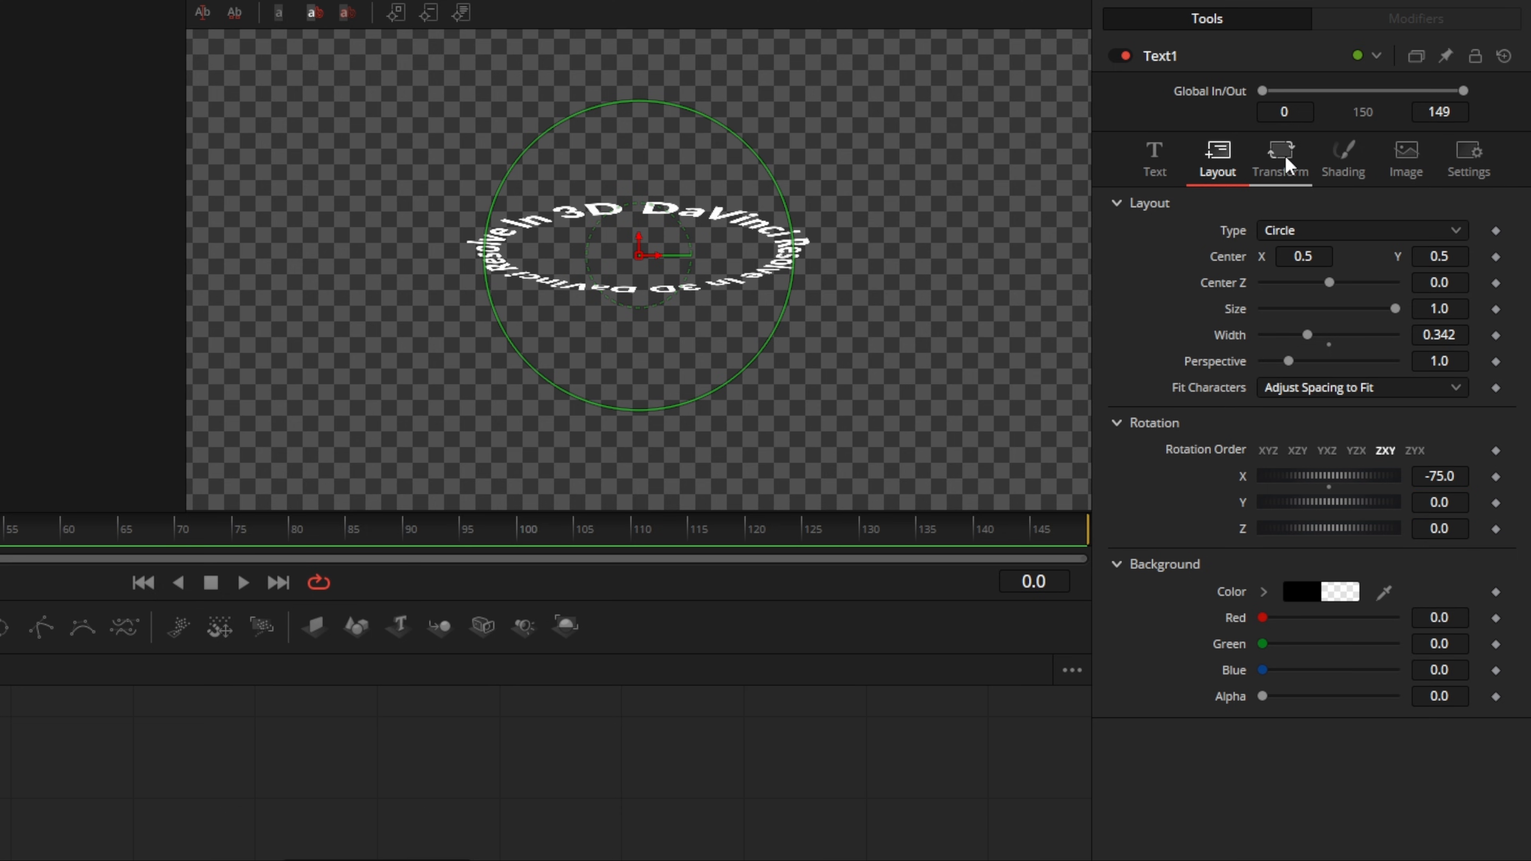
Set the X rotation of the individual characters to 90 in the text's transform settings
{"action": "left_click", "coordinate": [1285, 155]}
{"action": "left_click", "coordinate": [1447, 398]}
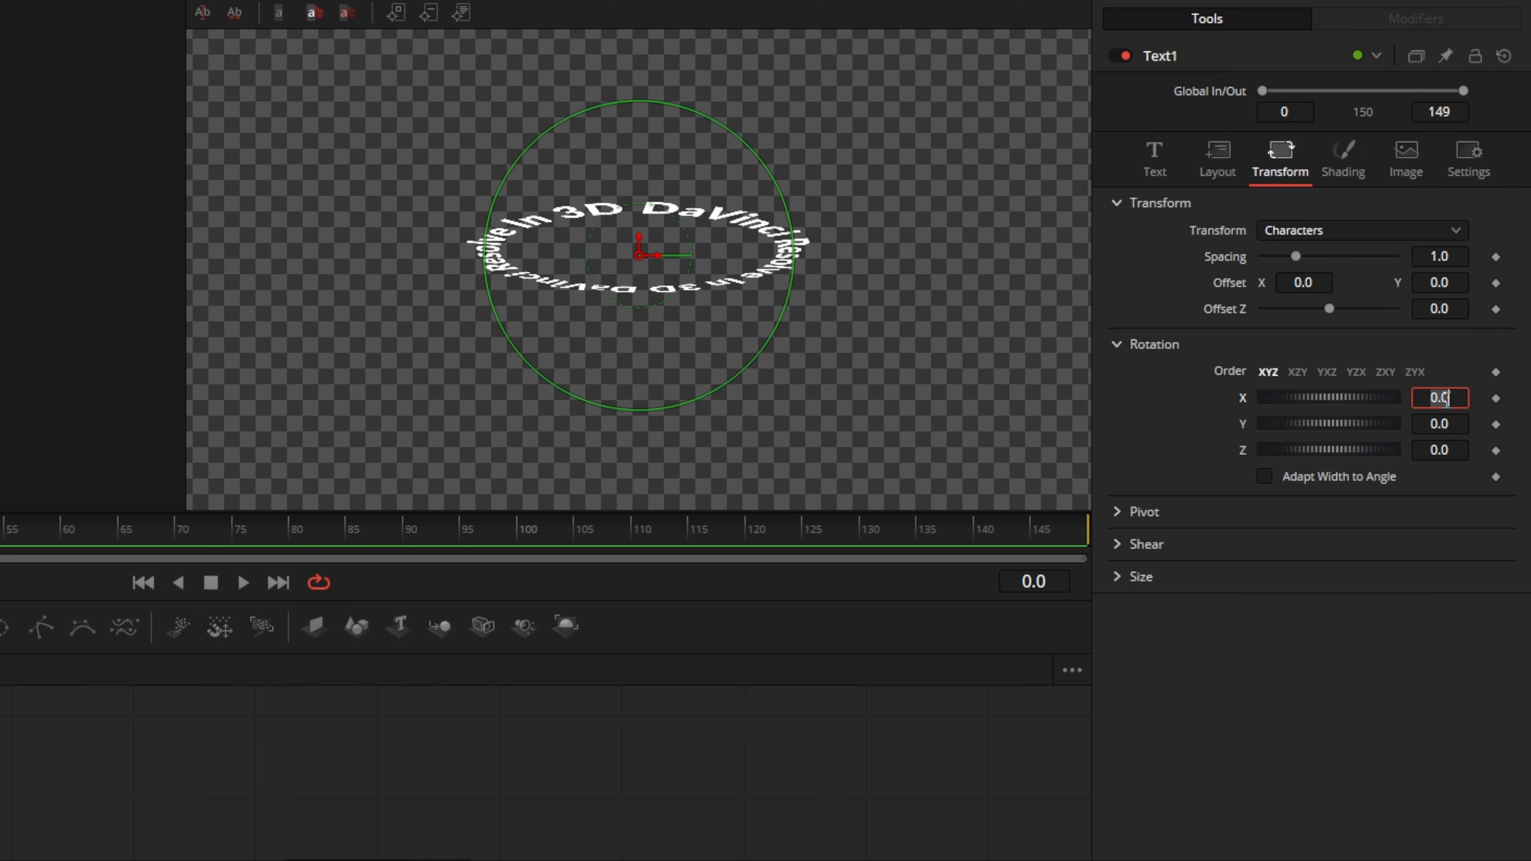
{"action": "type", "text": "90"}
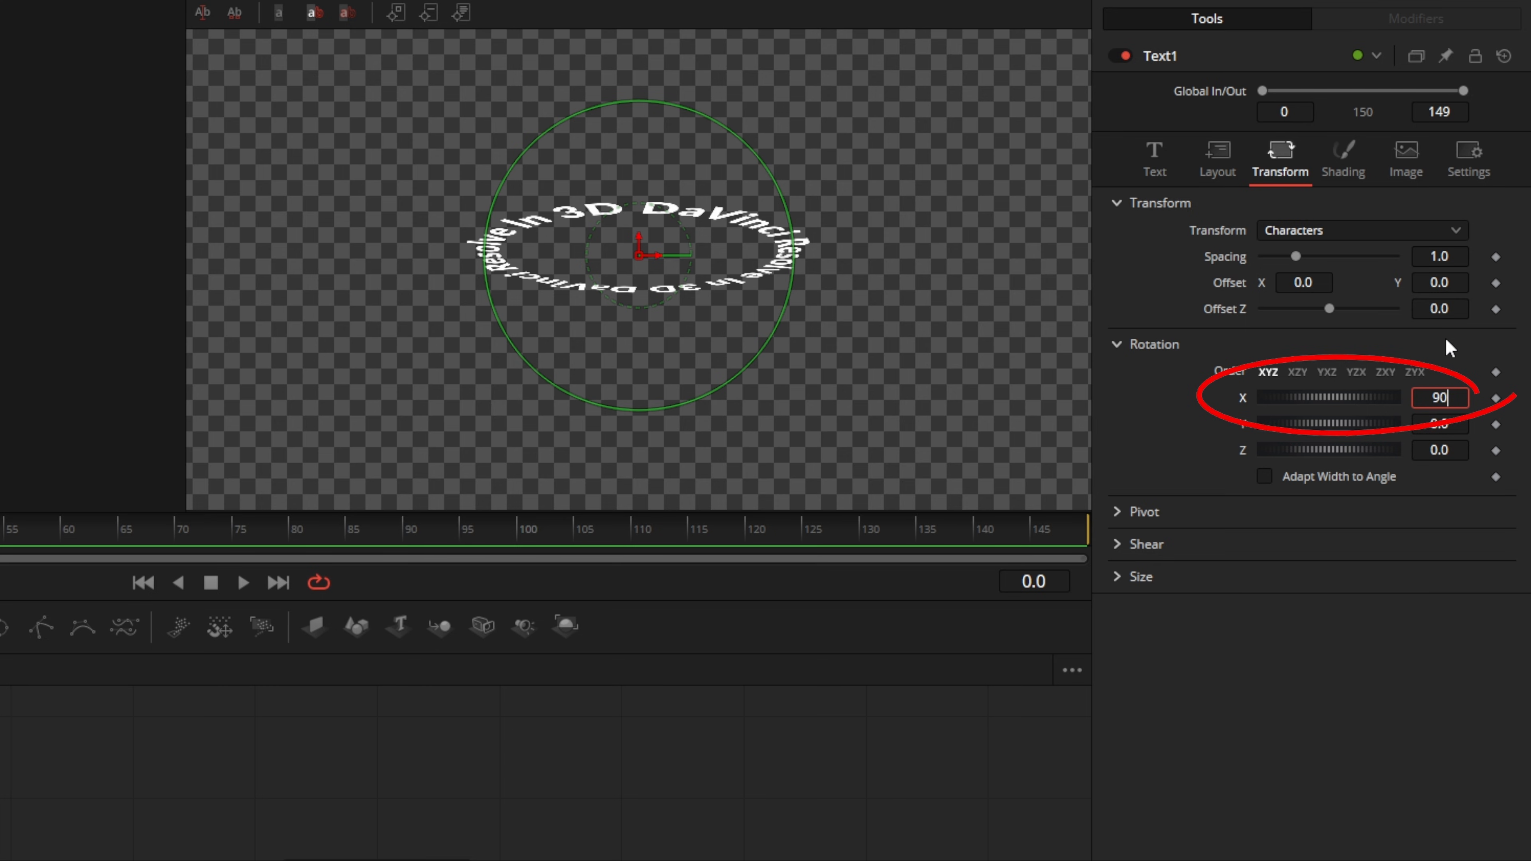
{"action": "key", "text": "Tab"}
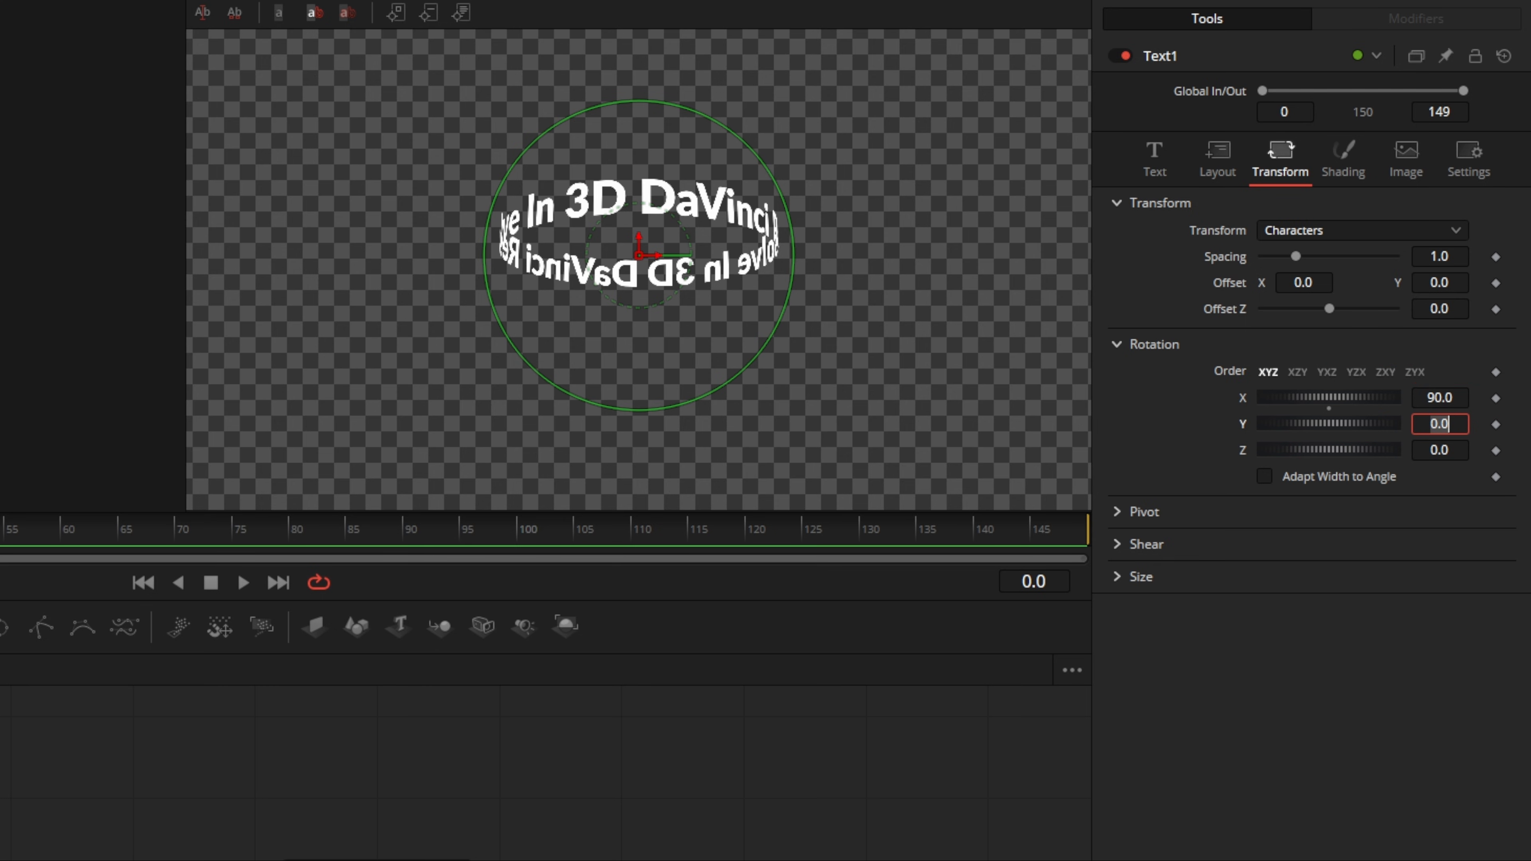
Set the circular layout's Y rotation to about -198.2
{"action": "left_click", "coordinate": [1215, 160]}
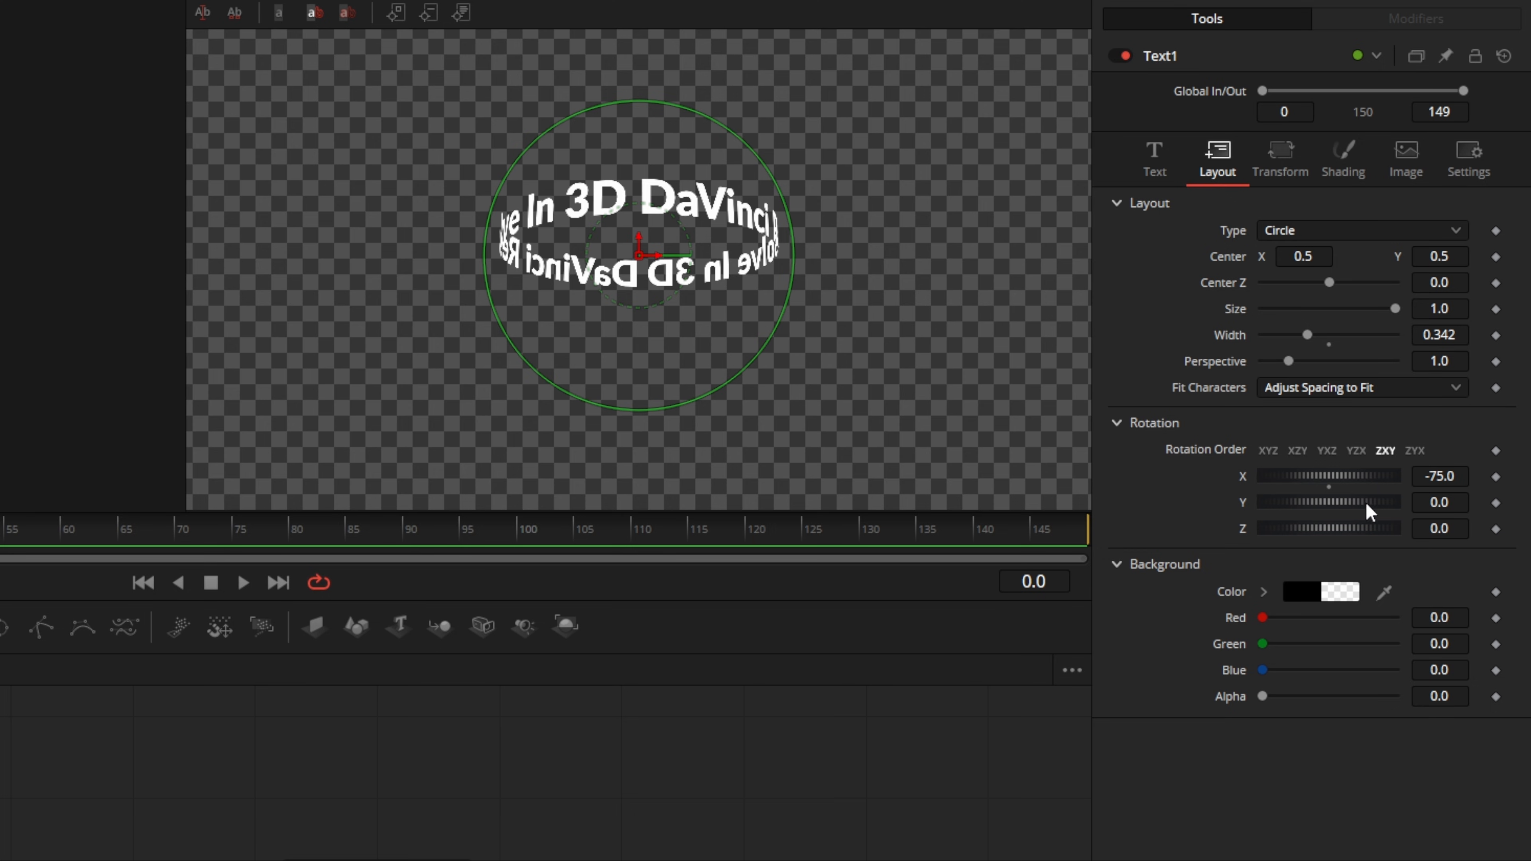
{"action": "left_click_drag", "start_coordinate": [1368, 503], "coordinate": [1290, 516]}
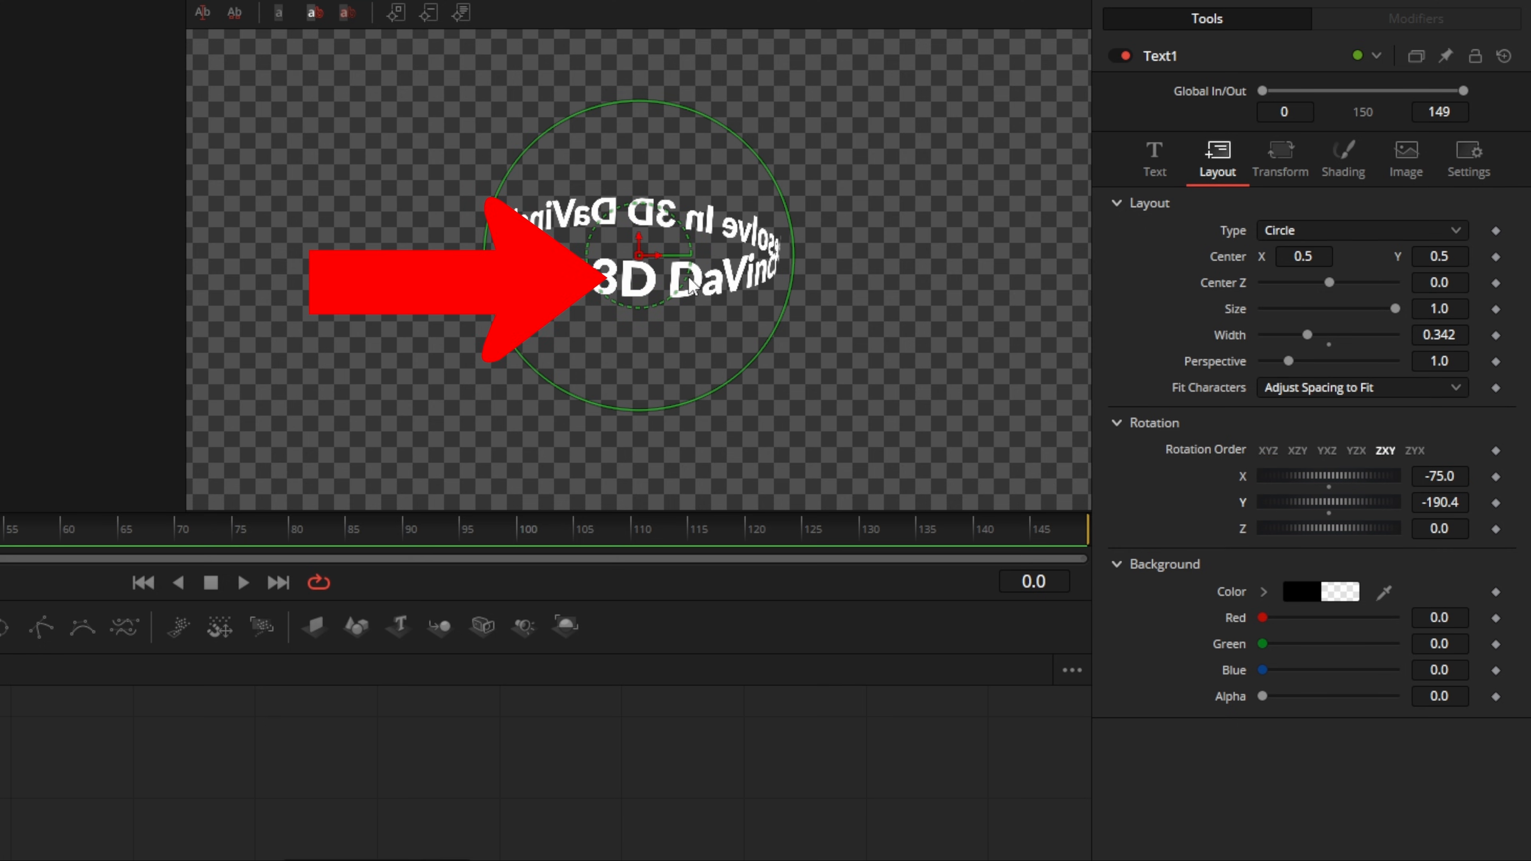
{"action": "left_click_drag", "start_coordinate": [1323, 507], "coordinate": [1318, 506]}
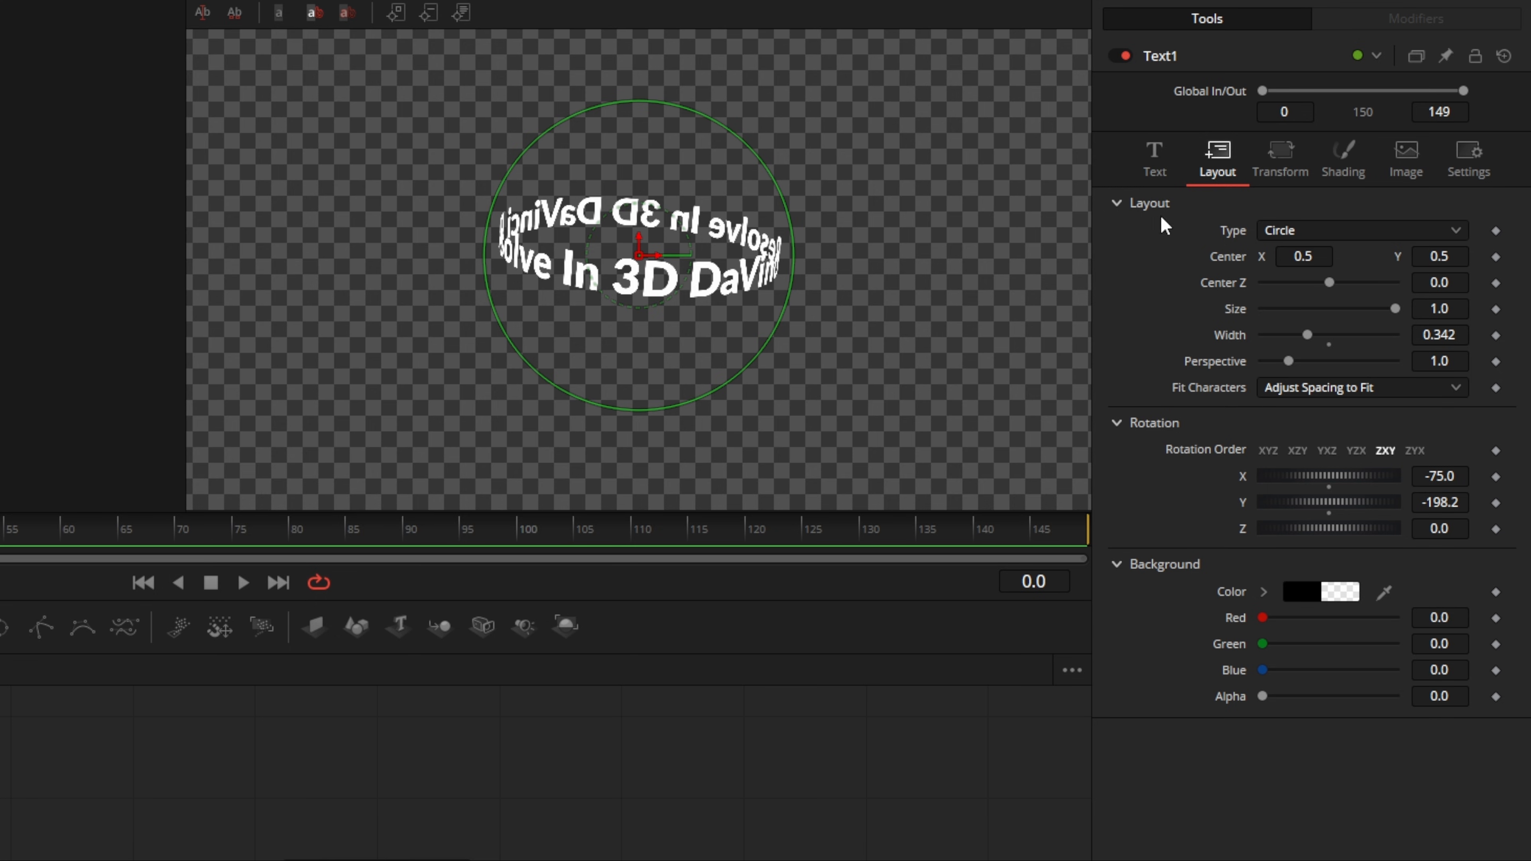
Enlarge the text to size 0.1417 and widen its circular layout to about 0.685
{"action": "left_click", "coordinate": [1159, 159]}
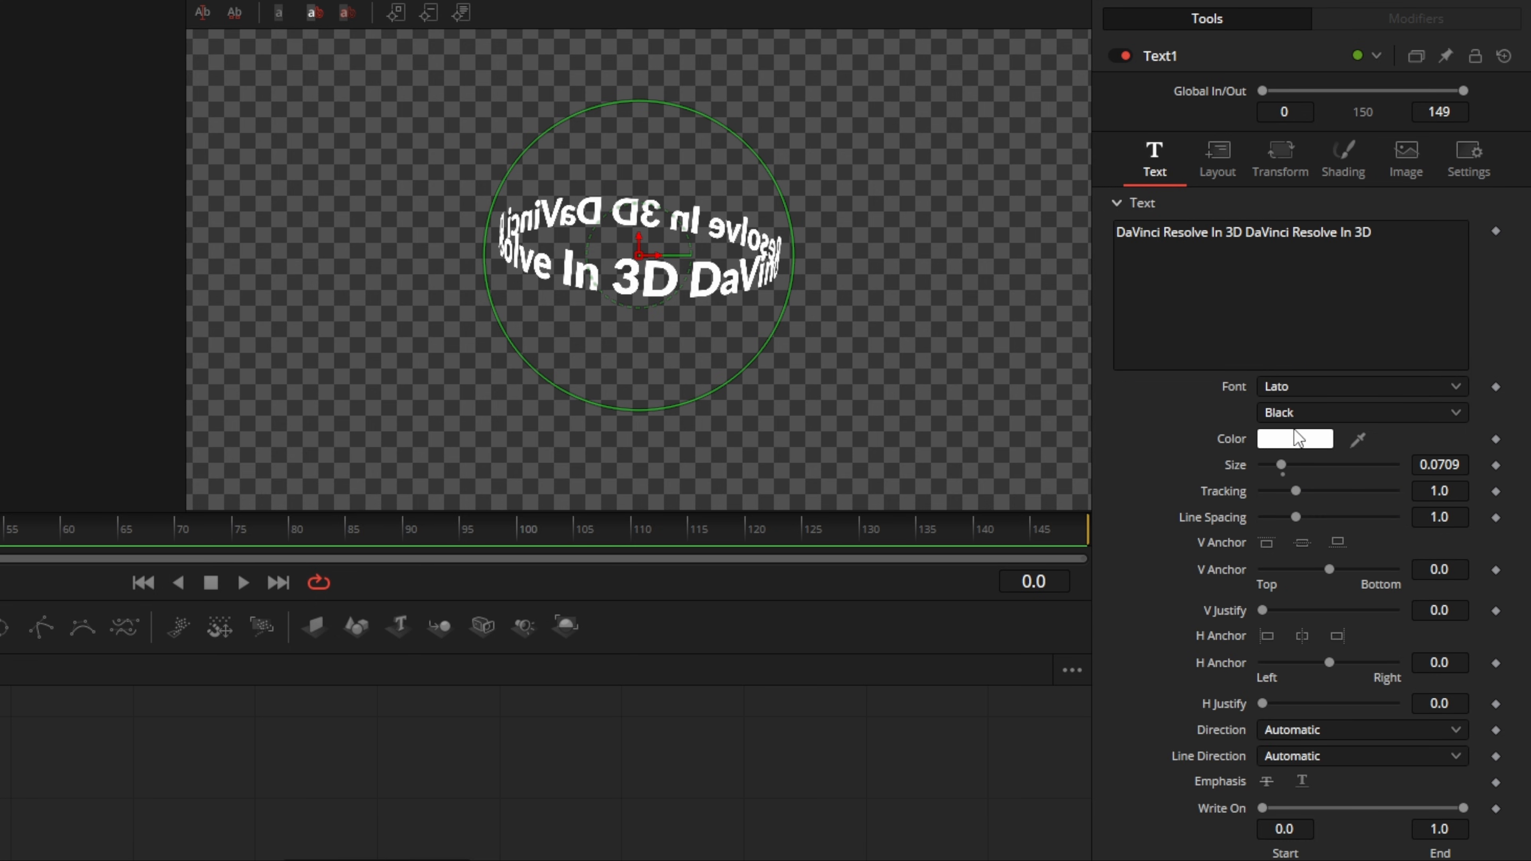
{"action": "left_click_drag", "start_coordinate": [1287, 466], "coordinate": [1304, 468]}
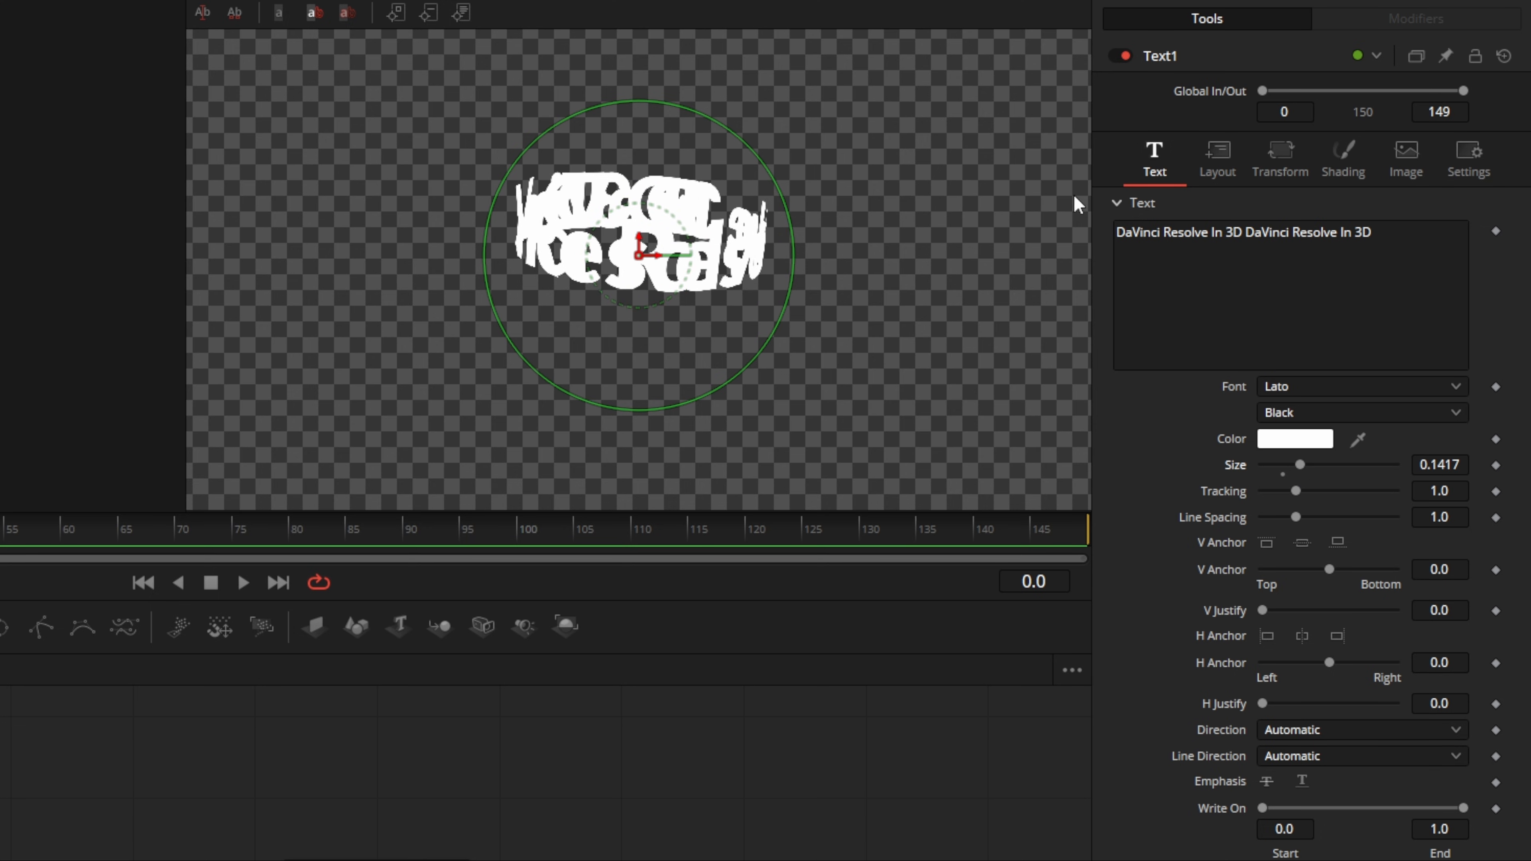
{"action": "left_click", "coordinate": [1216, 166]}
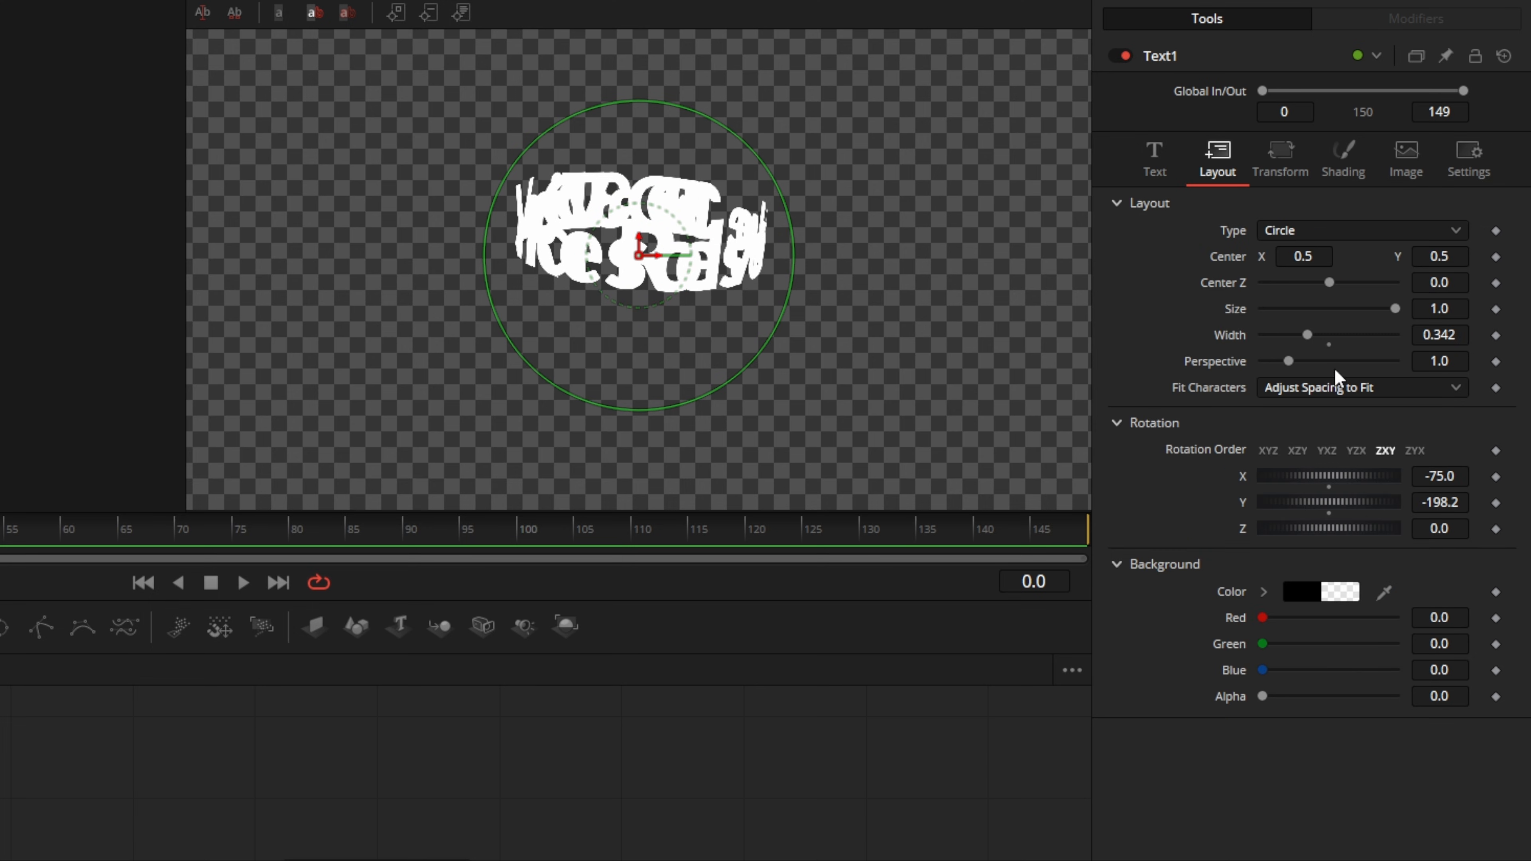
{"action": "left_click_drag", "start_coordinate": [1309, 338], "coordinate": [1354, 343]}
{"action": "right_click", "coordinate": [1358, 337]}
{"action": "key", "text": "Escape"}
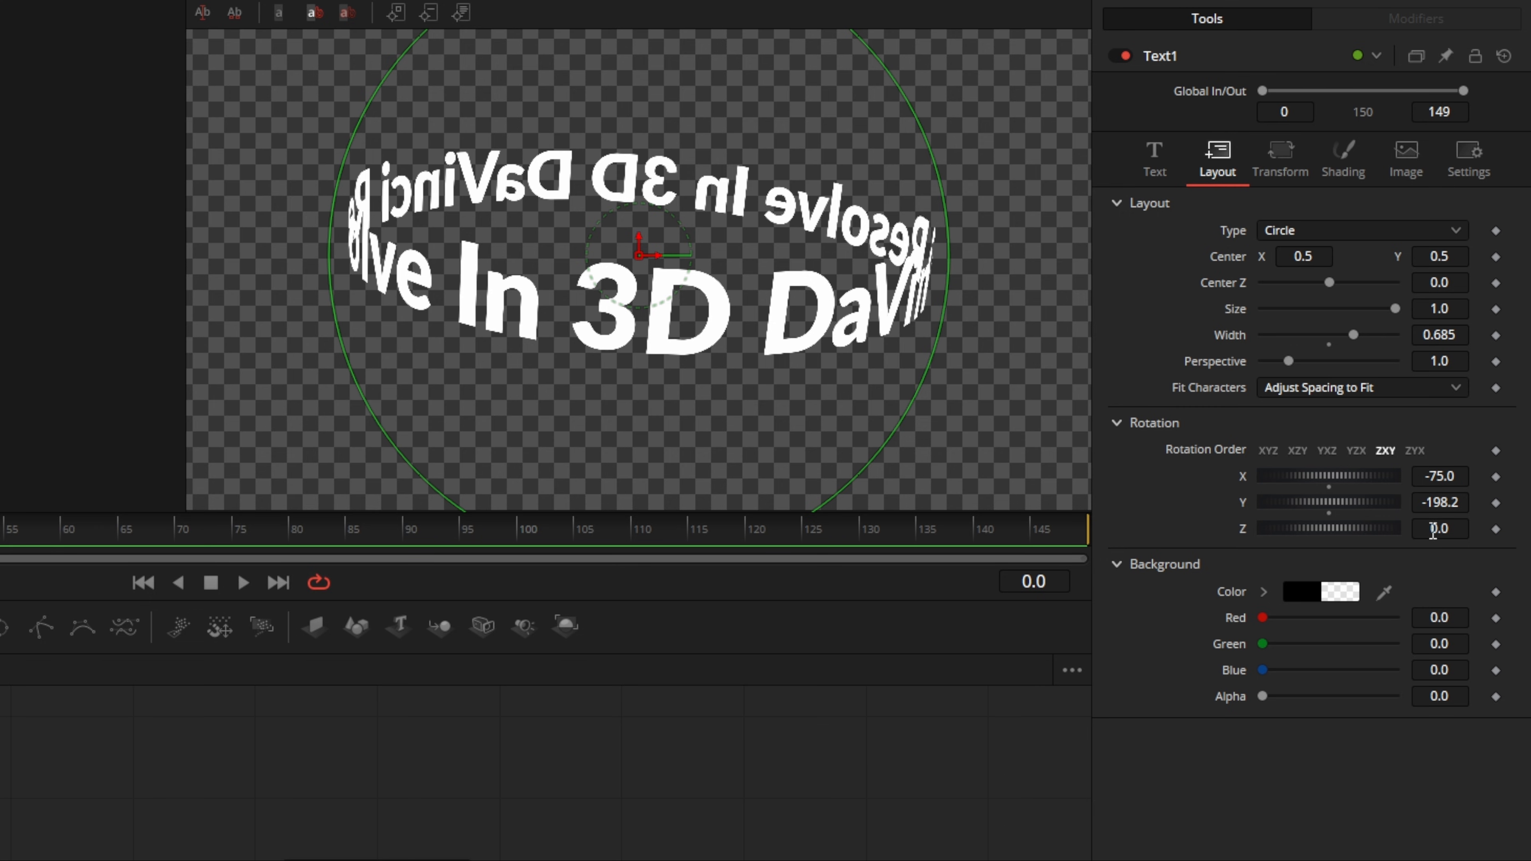
Keyframe the circular layout's Z rotation from 0 at the first frame to 180 at frame 149, and preview the animation
{"action": "left_click", "coordinate": [1496, 529]}
{"action": "left_click", "coordinate": [1073, 534]}
{"action": "key", "text": "Right"}
{"action": "left_click", "coordinate": [1439, 529]}
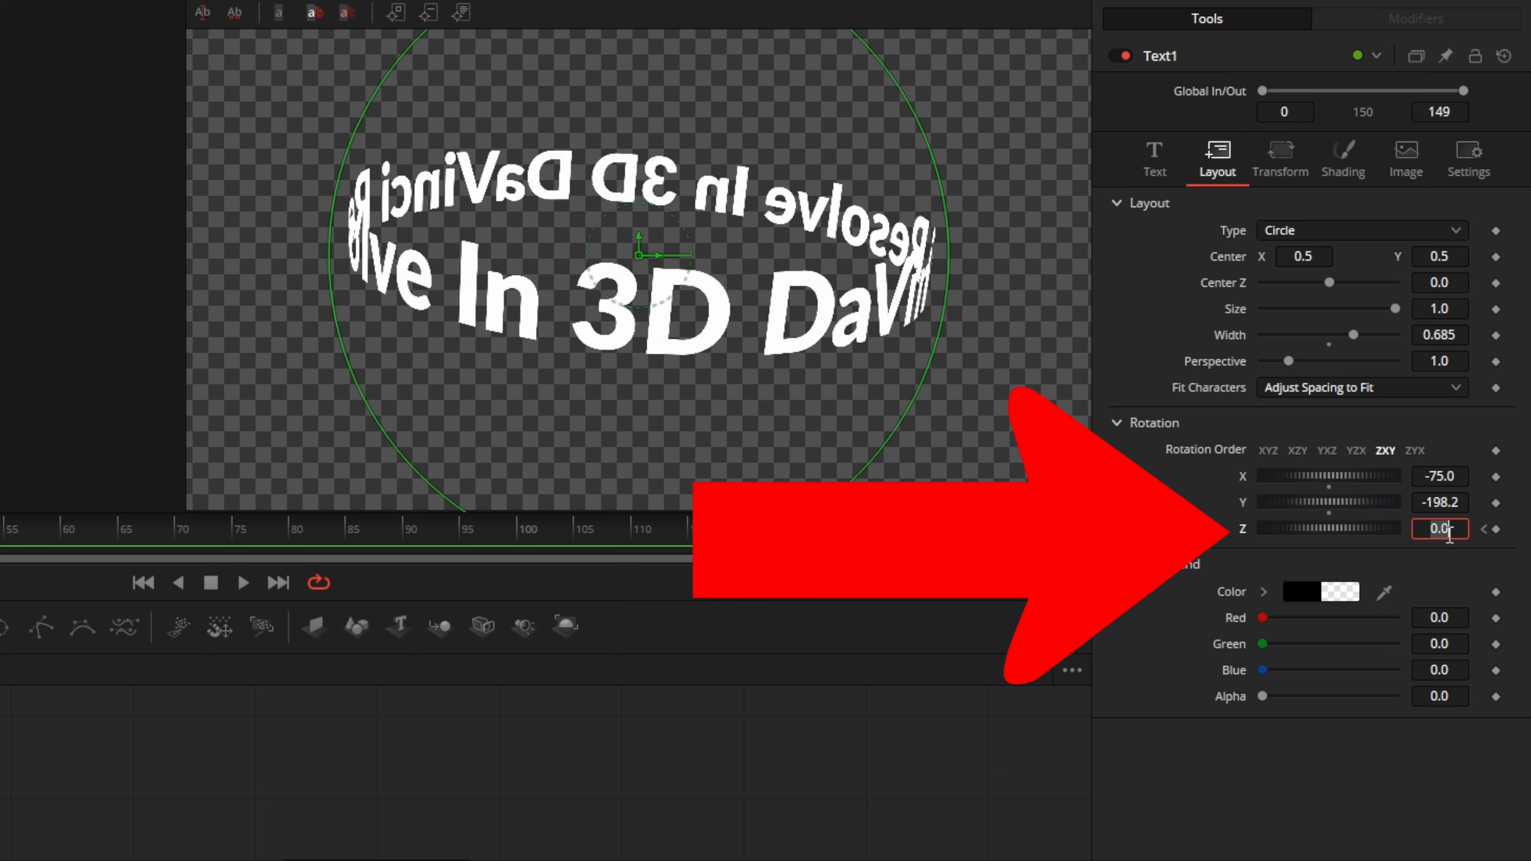
{"action": "type", "text": "180"}
{"action": "key", "text": "Tab"}
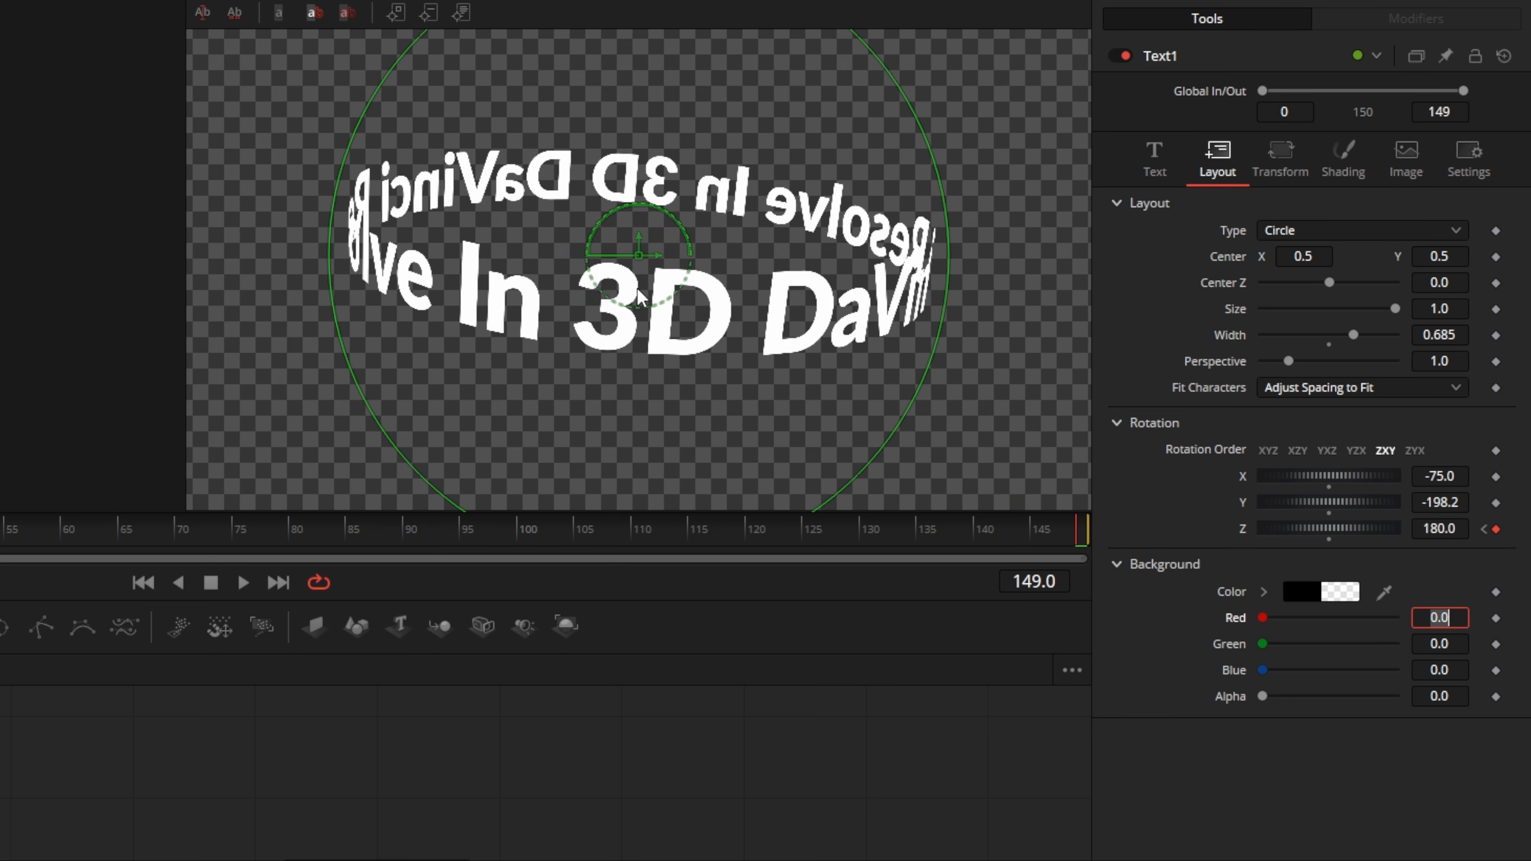
{"action": "left_click", "coordinate": [243, 584]}
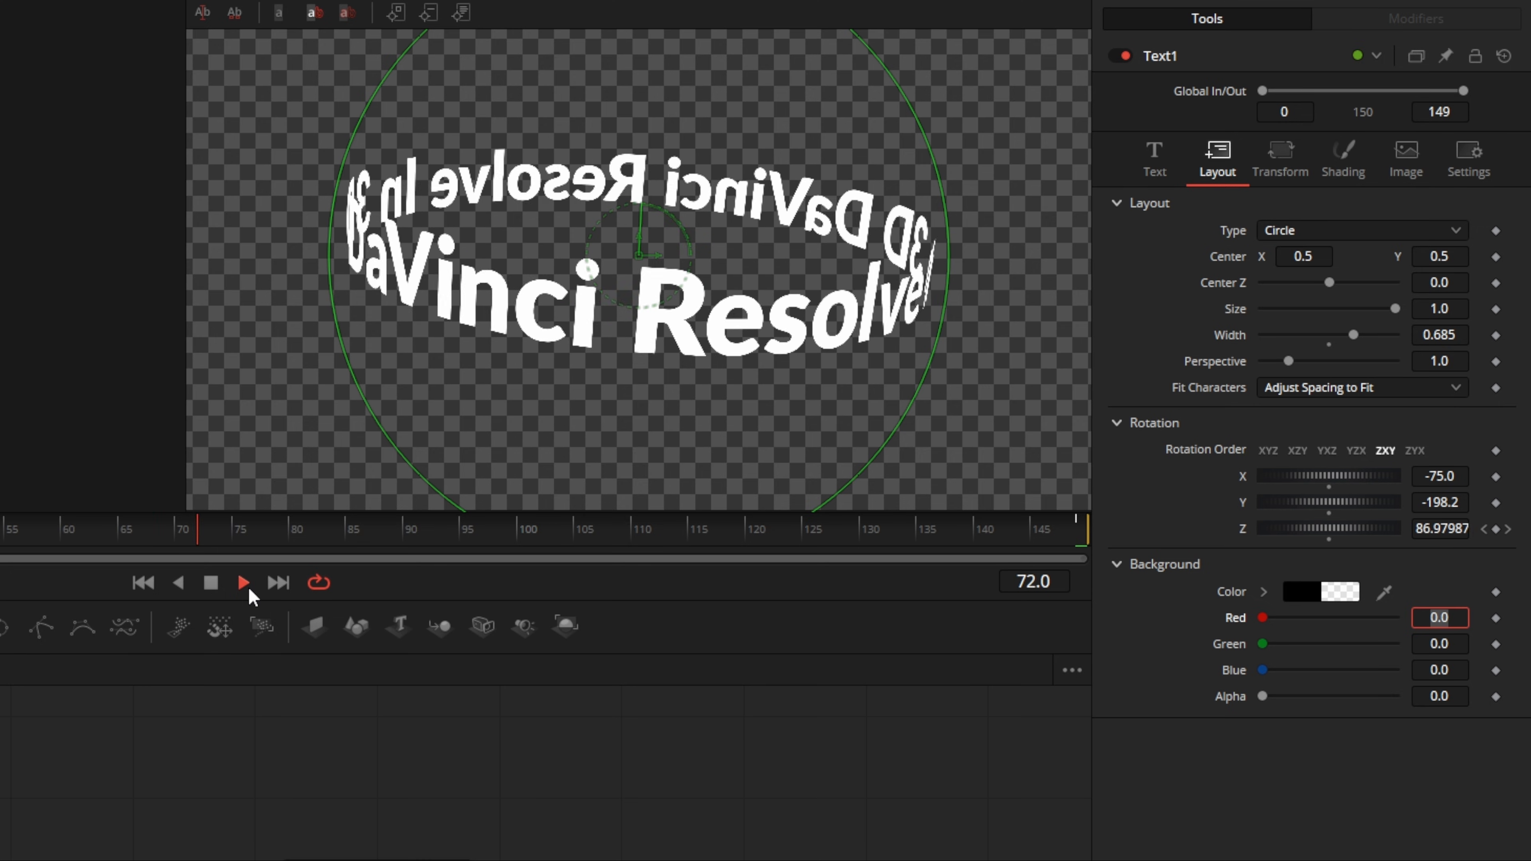
{"action": "left_click", "coordinate": [211, 584]}
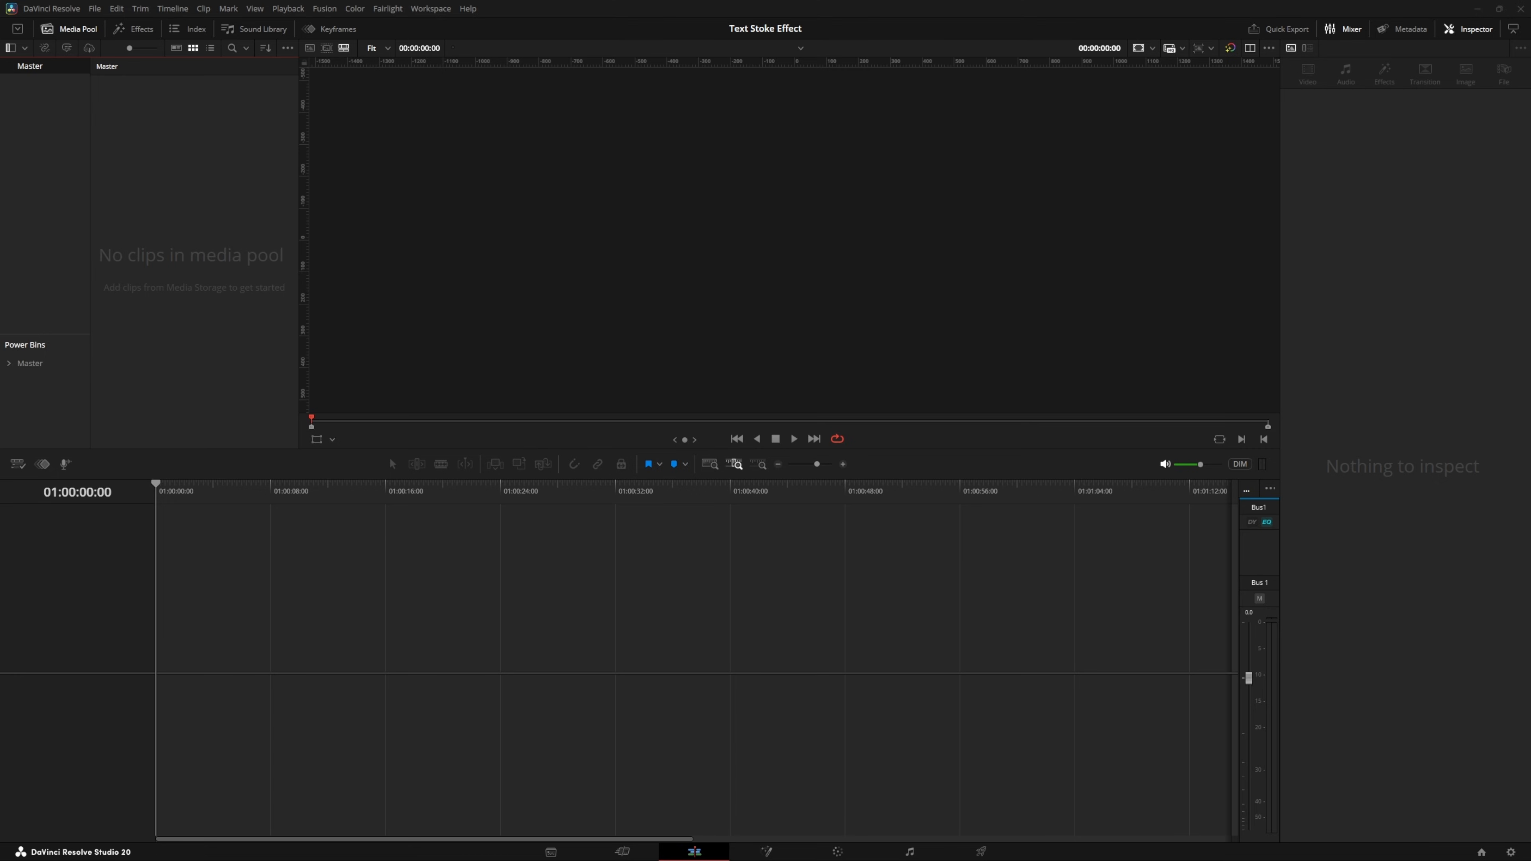
Create a five-second Fusion composition in the media pool and place it at the start of the timeline
{"action": "right_click", "coordinate": [201, 156]}
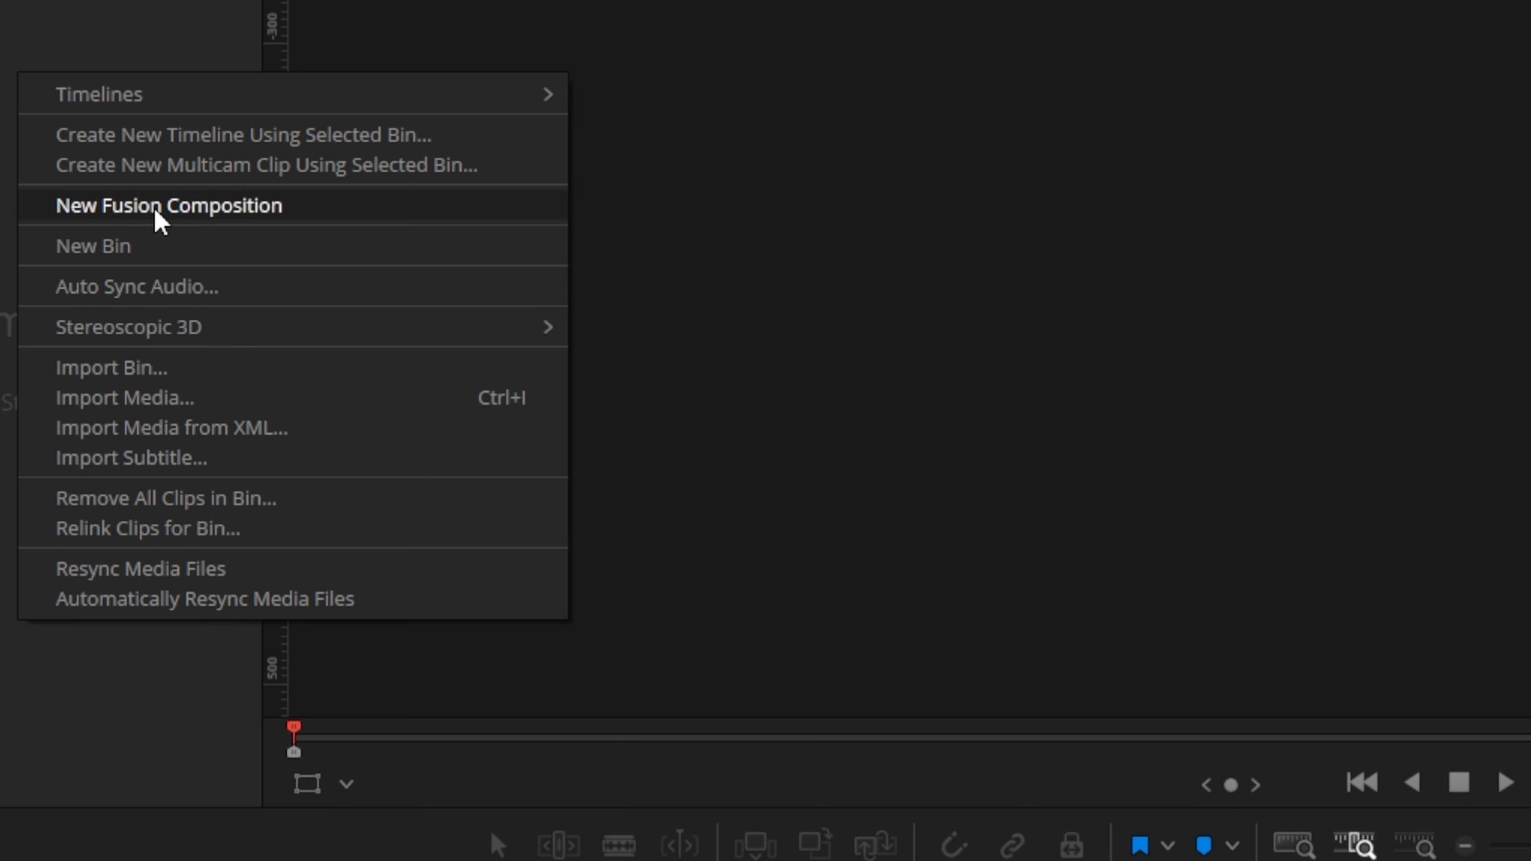
{"action": "left_click", "coordinate": [160, 207]}
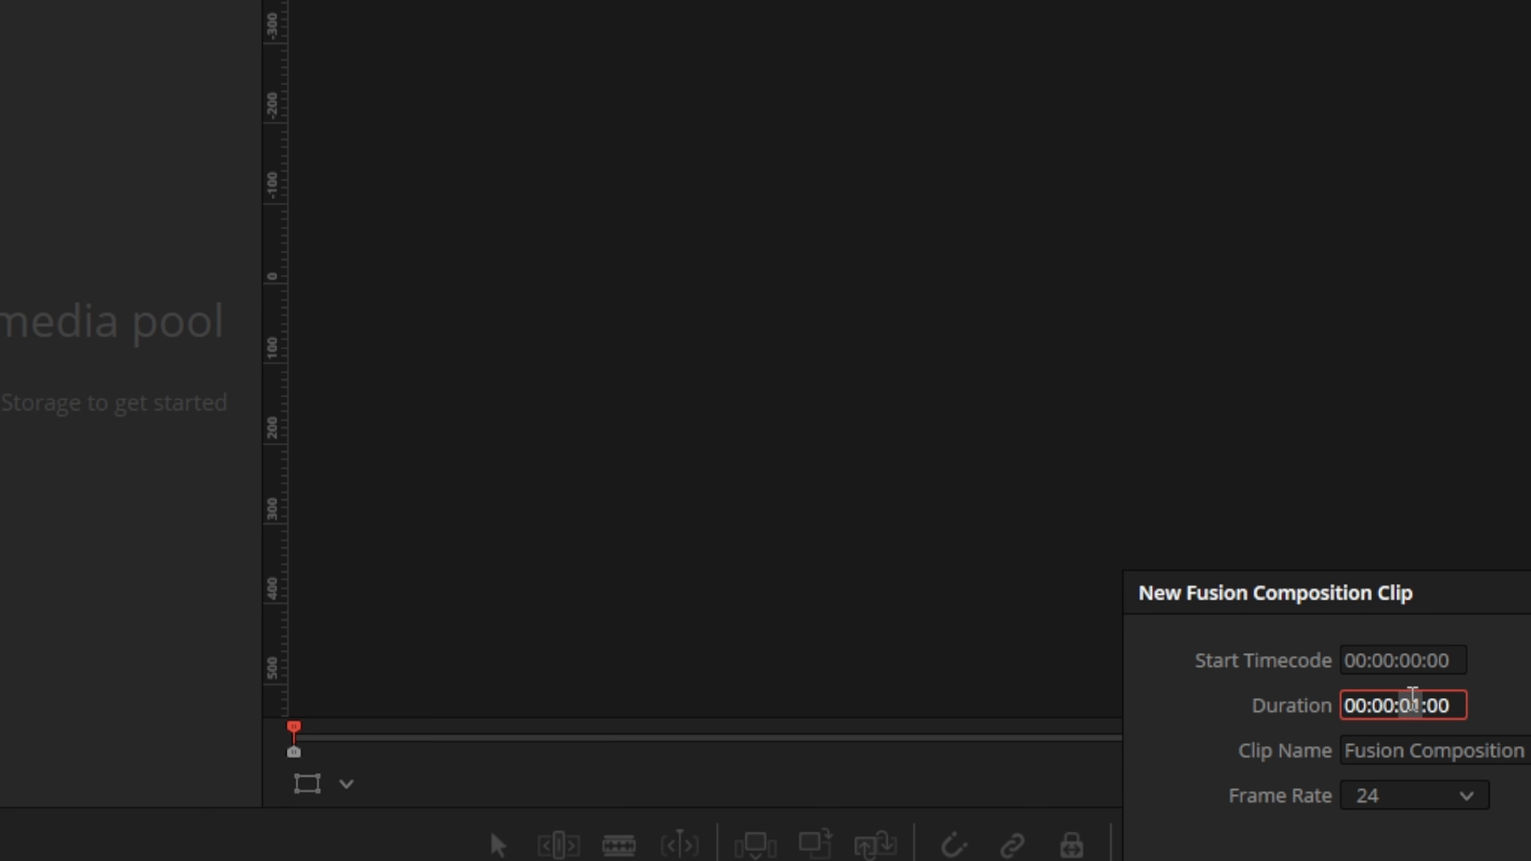
{"action": "type", "text": "5"}
{"action": "key", "text": "Return"}
{"action": "left_click_drag", "start_coordinate": [128, 97], "coordinate": [254, 633]}
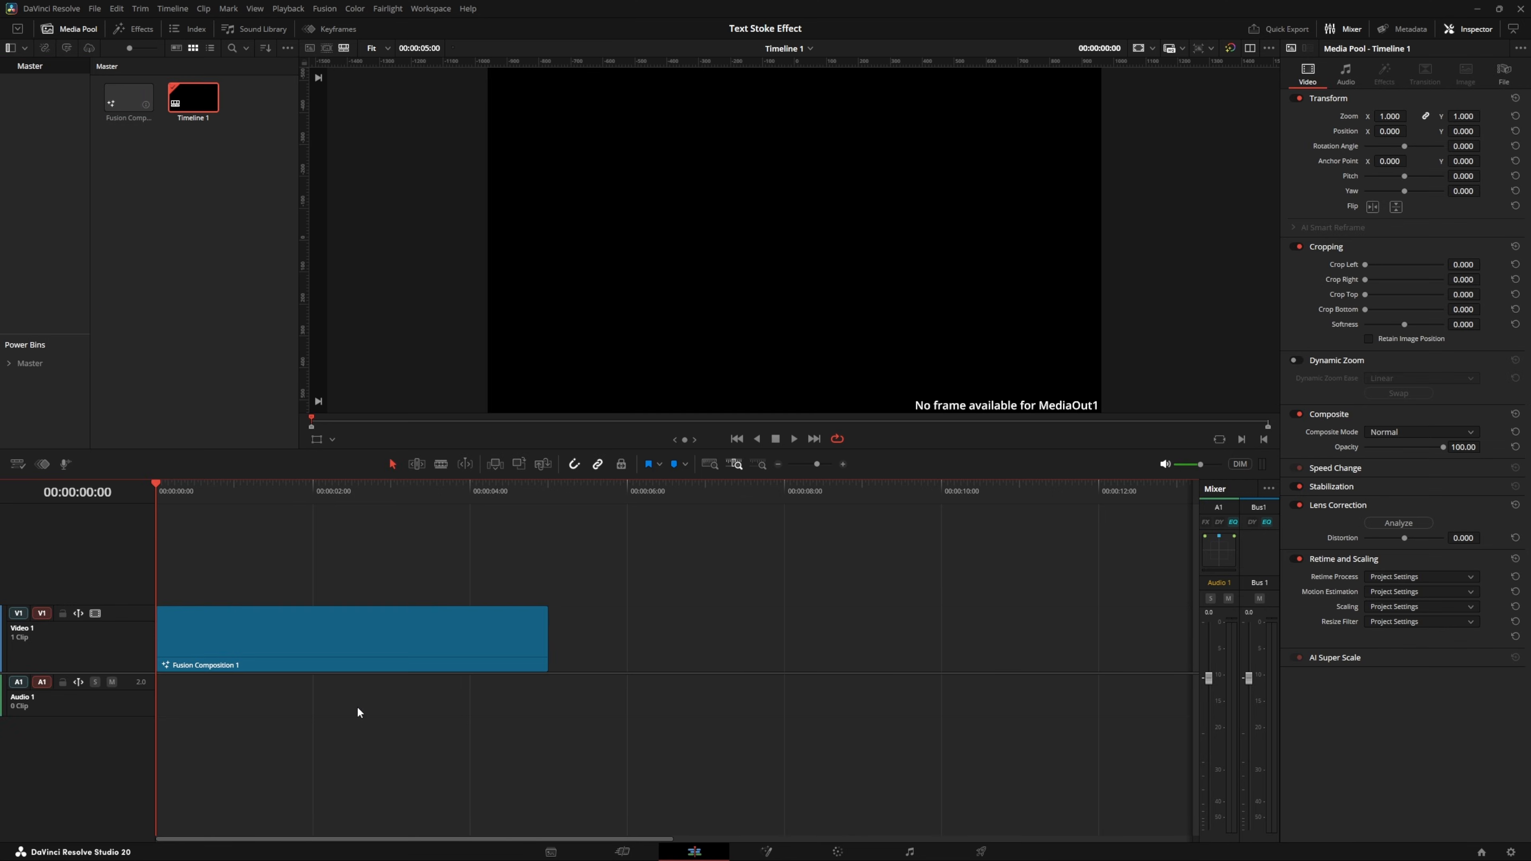
Open the composition in Fusion, add sText and sRender nodes, and connect them in sequence to MediaOut1
{"action": "left_click", "coordinate": [770, 852]}
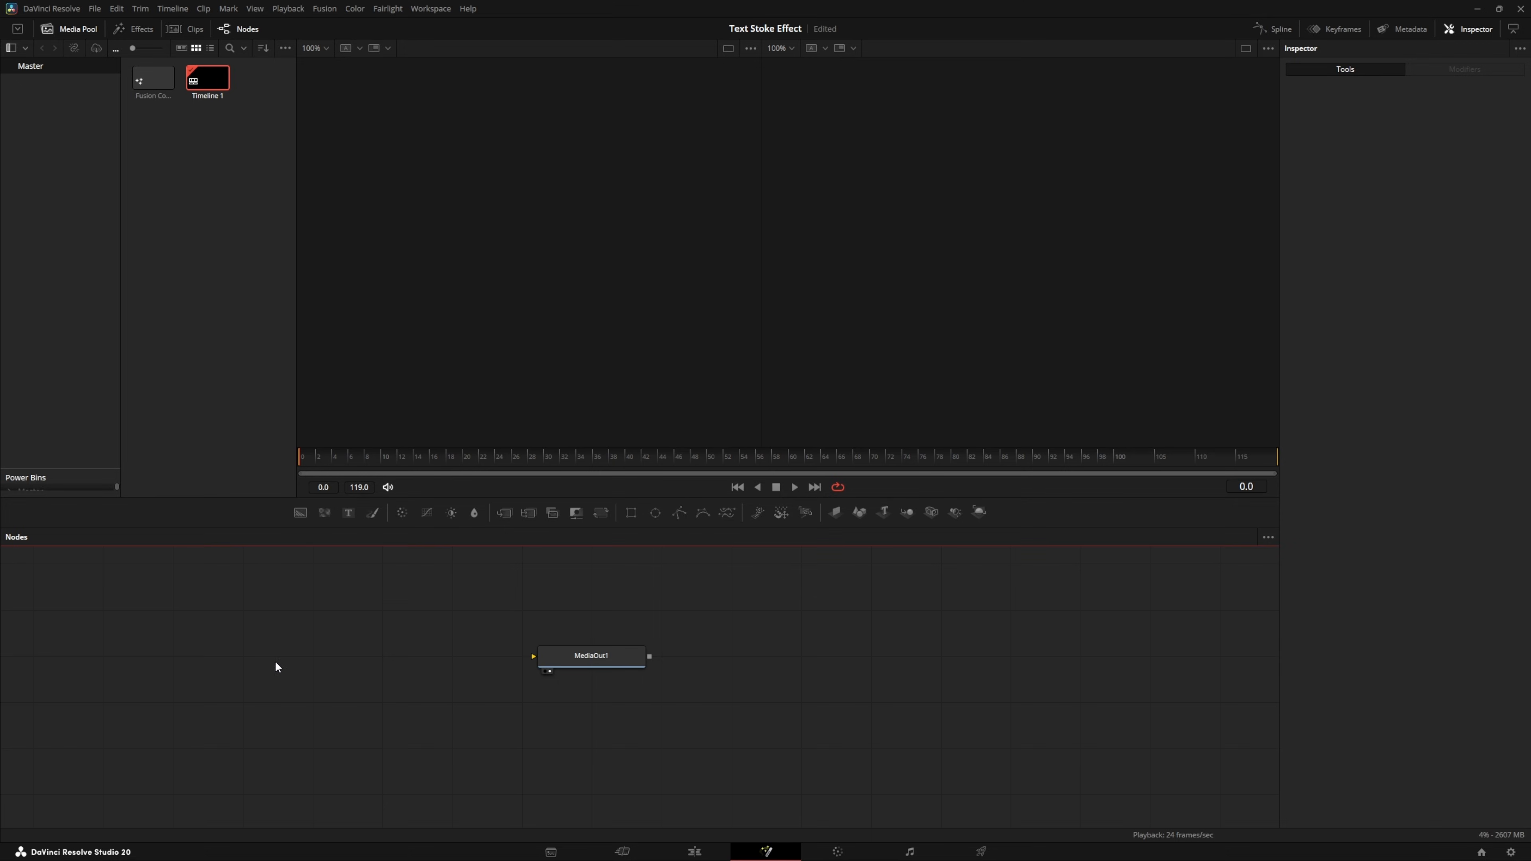
{"action": "key", "text": "shift+space"}
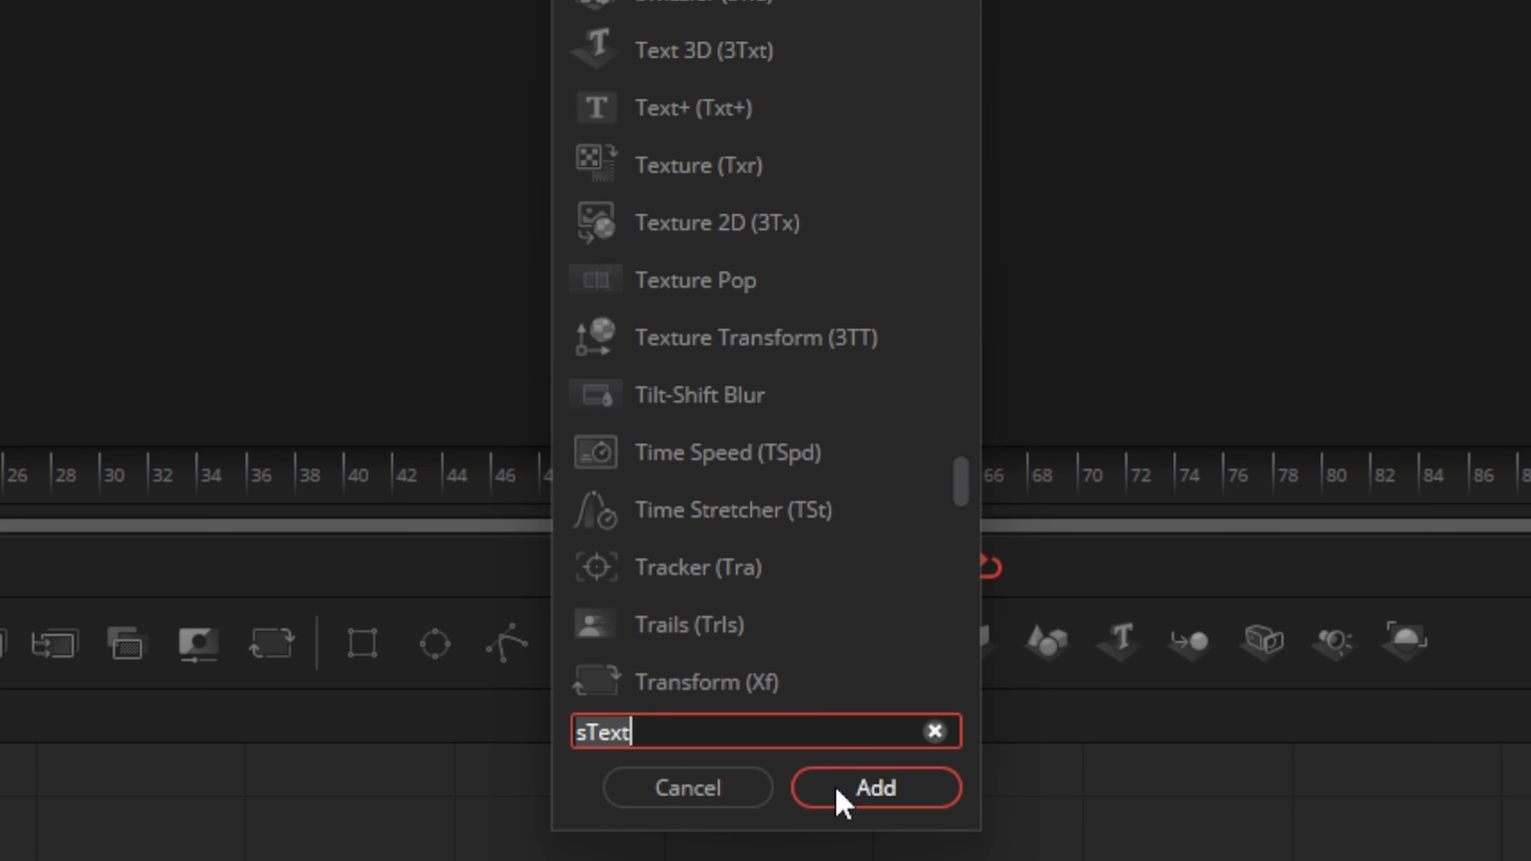
{"action": "left_click", "coordinate": [820, 787]}
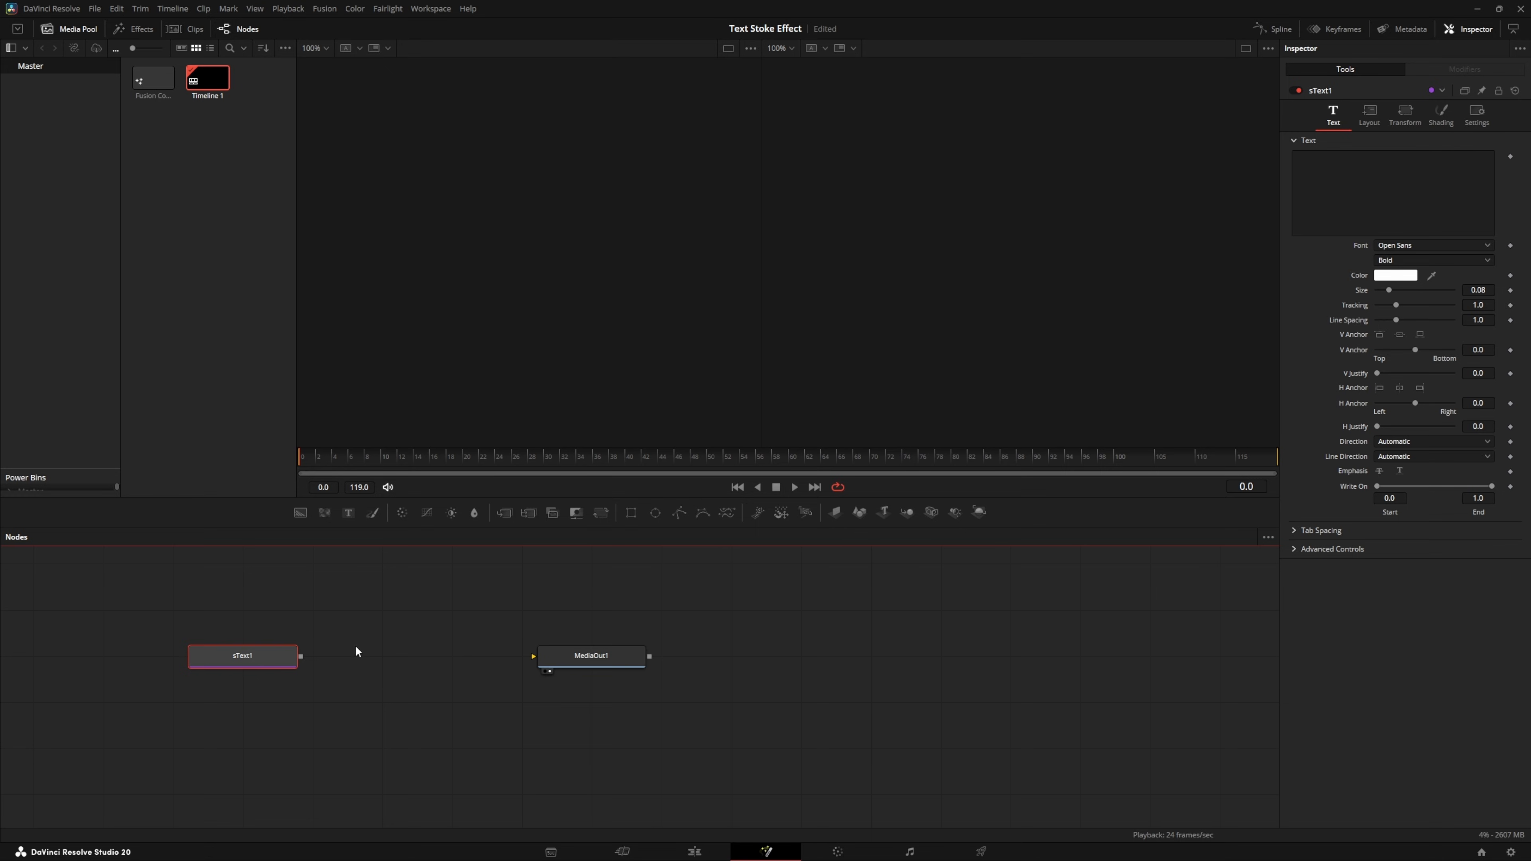
{"action": "key", "text": "shift+space"}
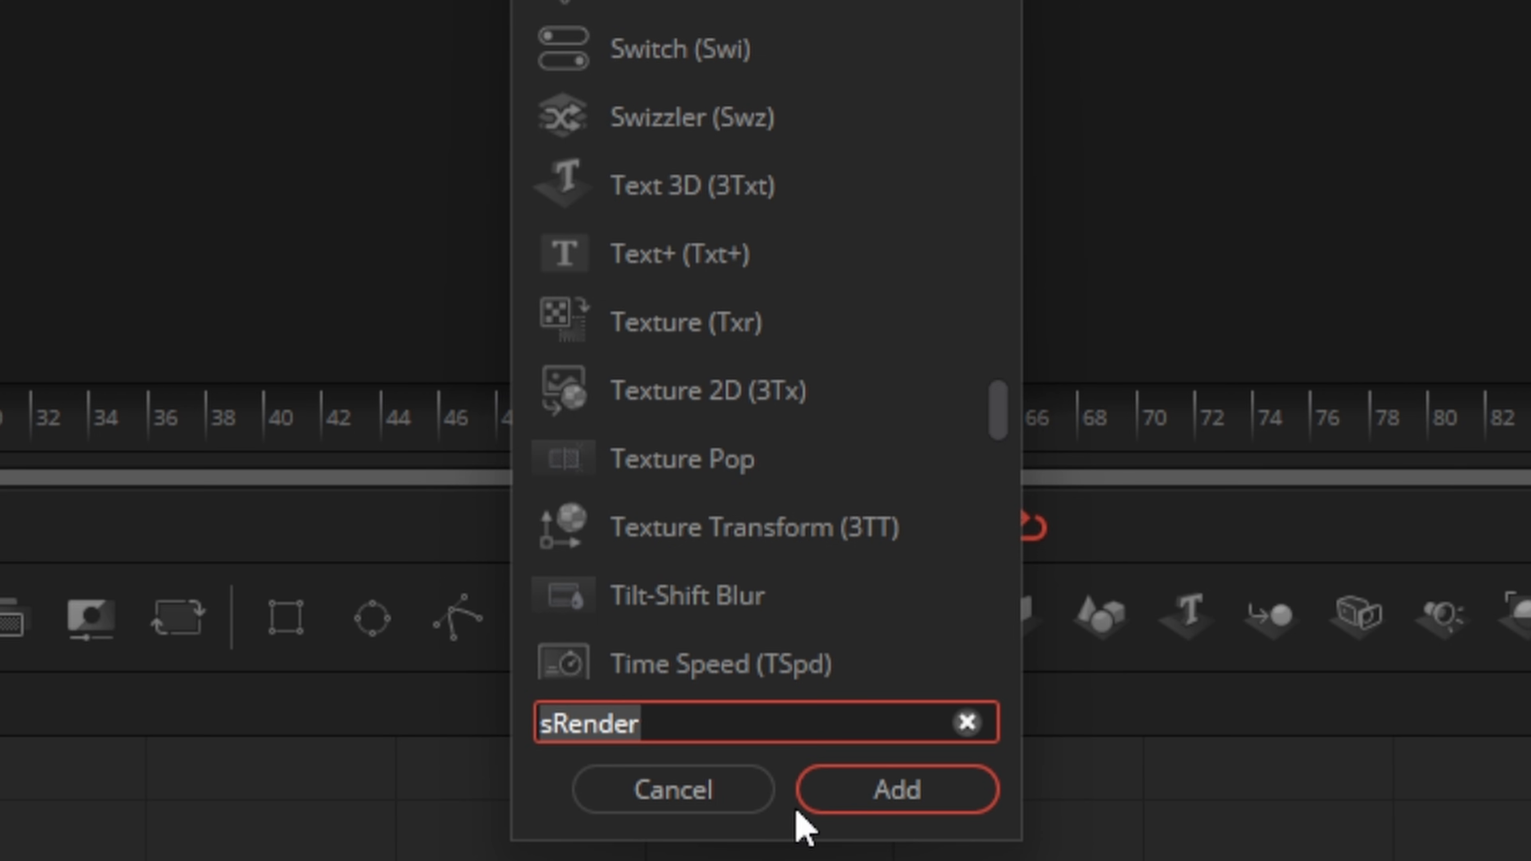
{"action": "left_click", "coordinate": [851, 787]}
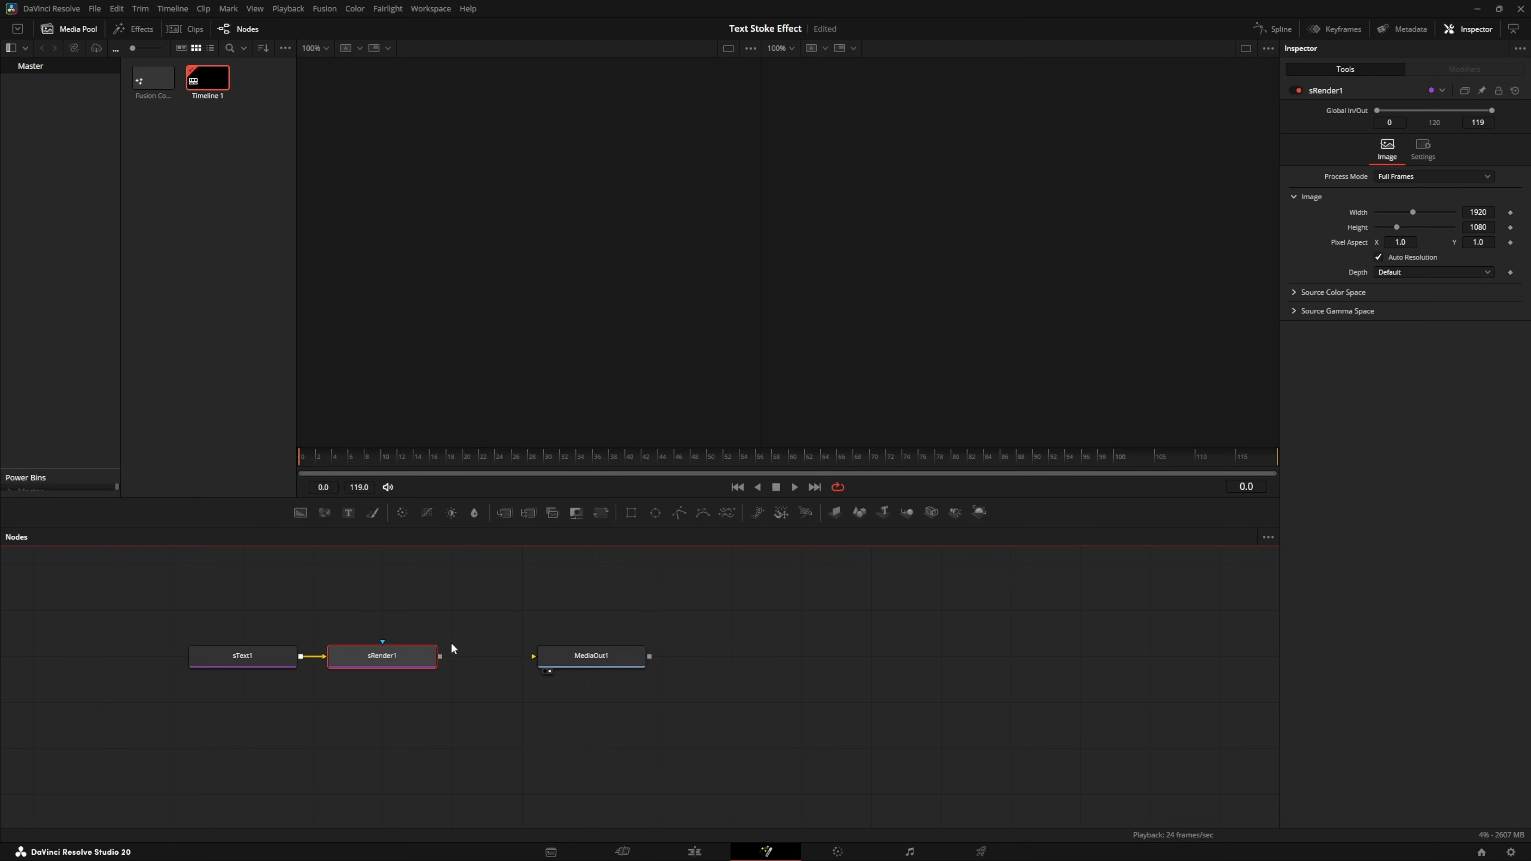
{"action": "left_click_drag", "start_coordinate": [1070, 633], "coordinate": [1413, 633]}
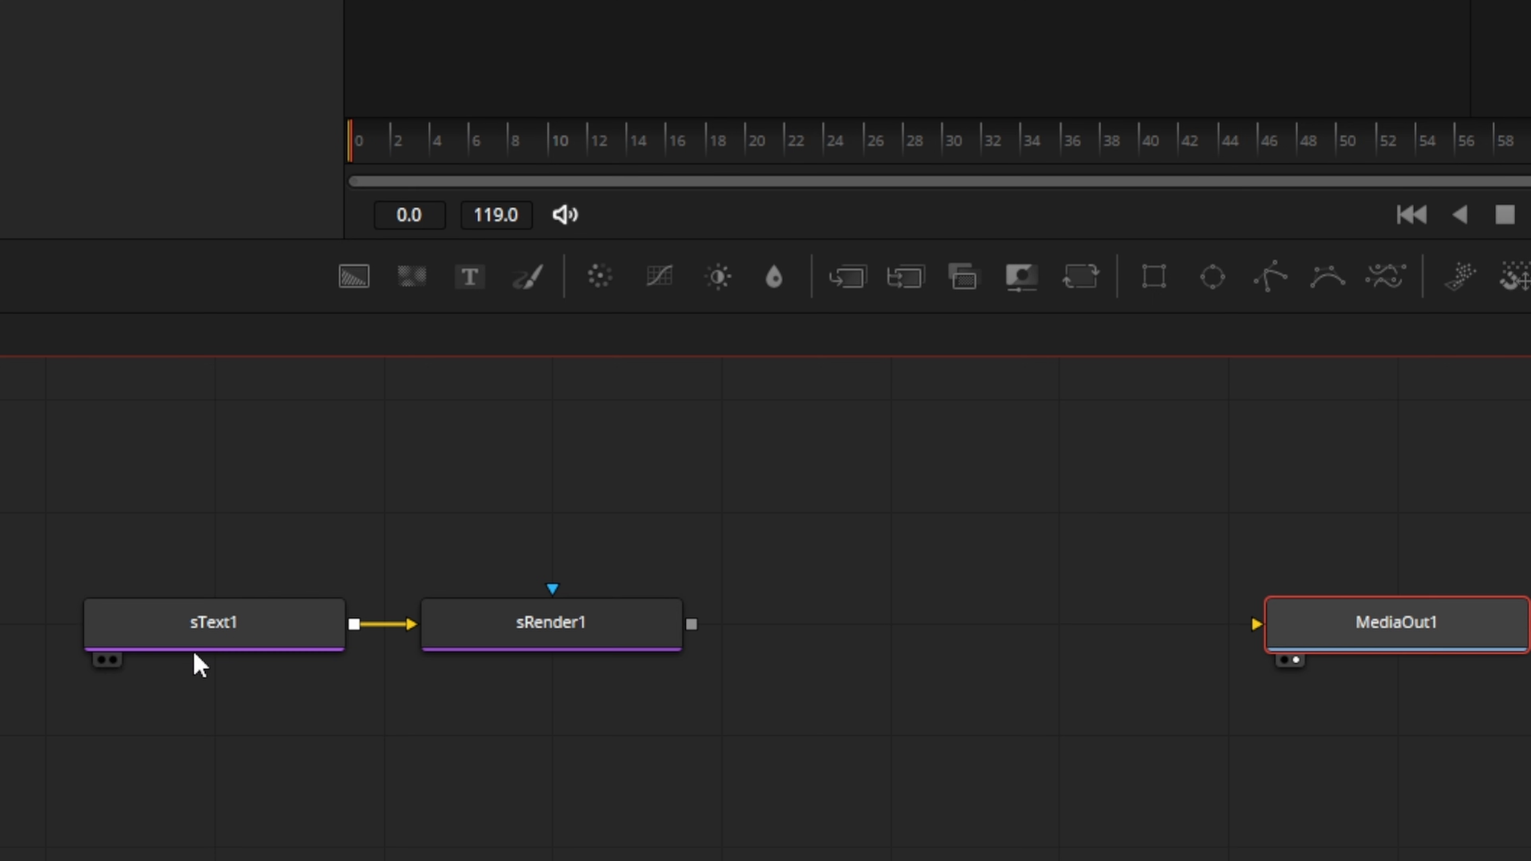
{"action": "left_click_drag", "start_coordinate": [691, 624], "coordinate": [1356, 633]}
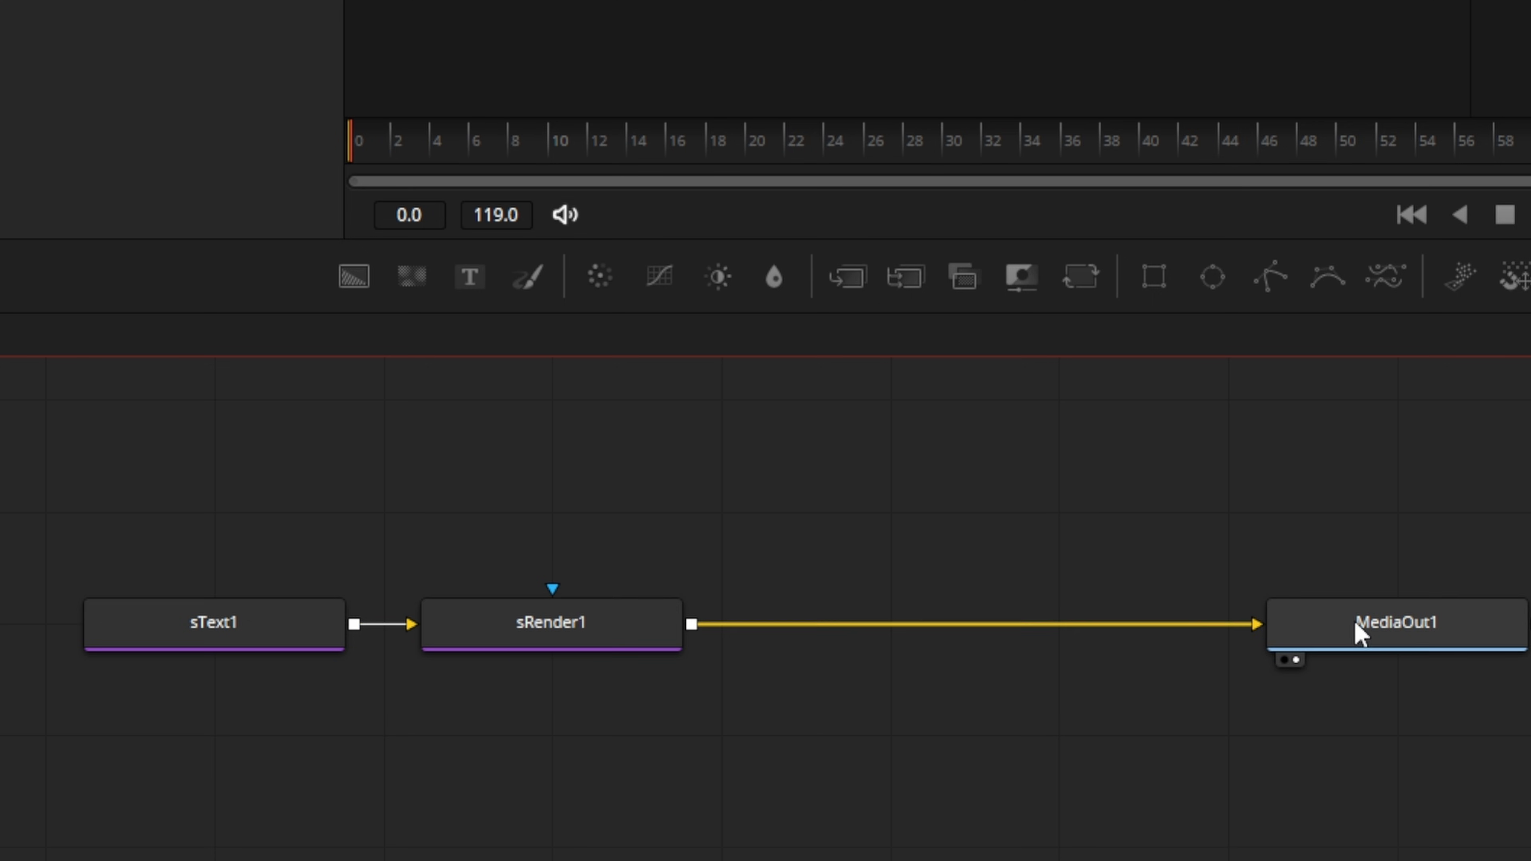
Enter "Stroke Text Effect" as the sText node's text and set its font to Lato Black
{"action": "left_click", "coordinate": [199, 644]}
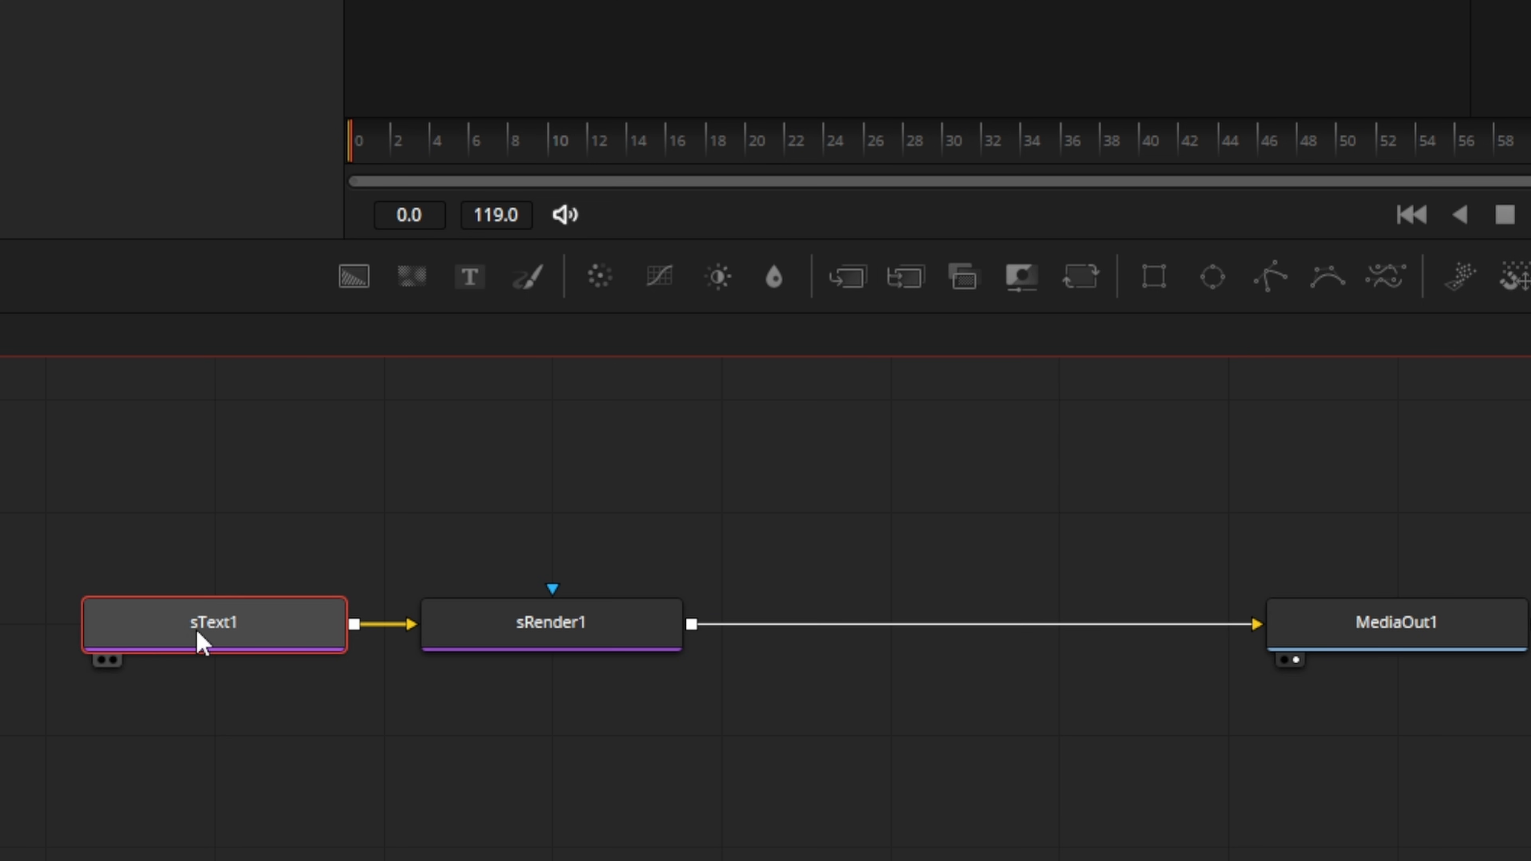
{"action": "left_click", "coordinate": [1317, 194]}
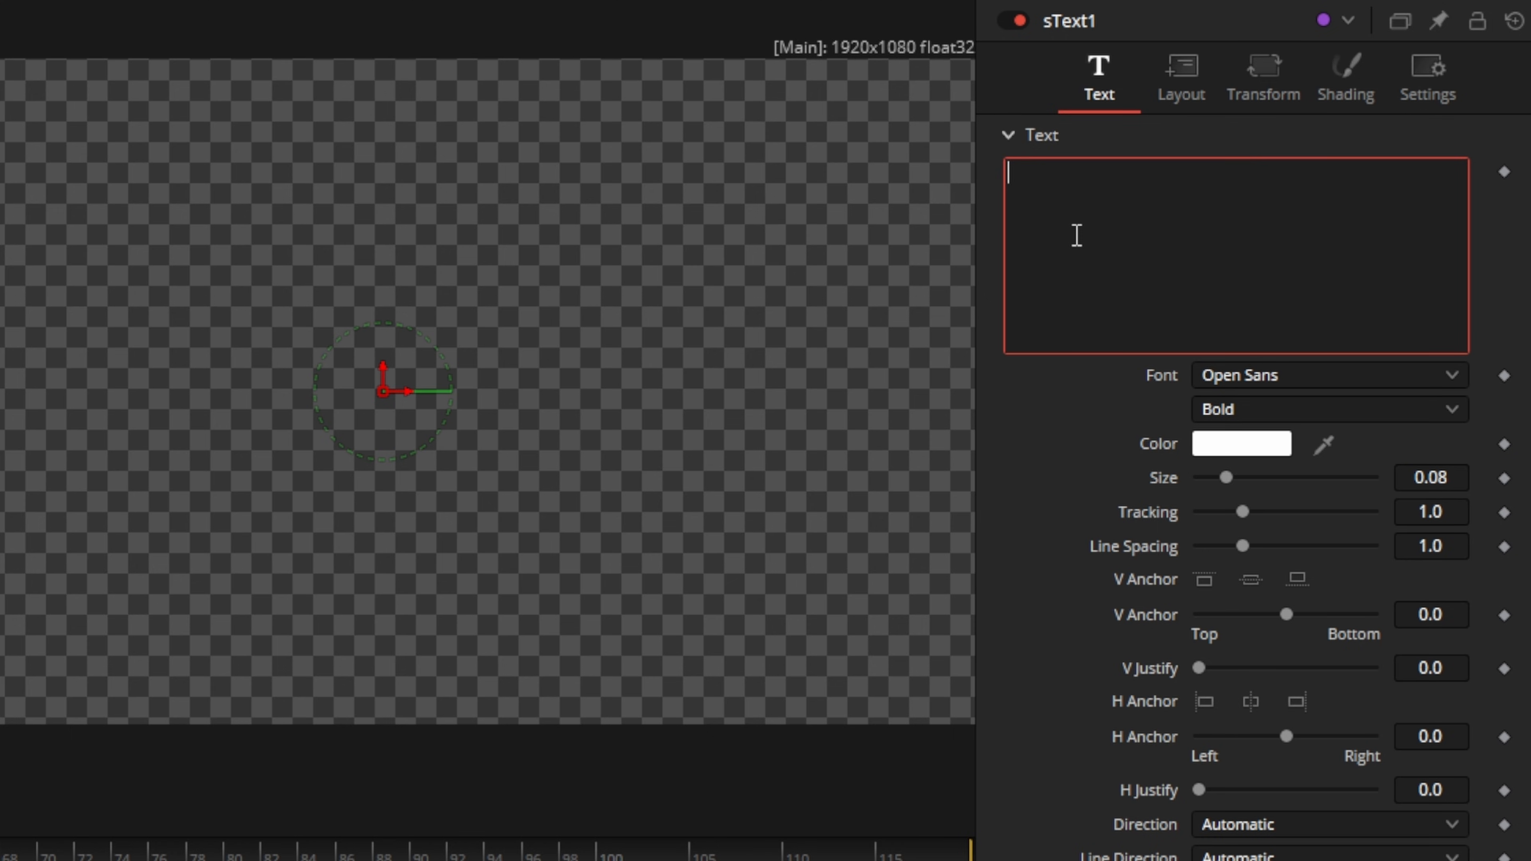
{"action": "type", "text": "Stroke Text Effect"}
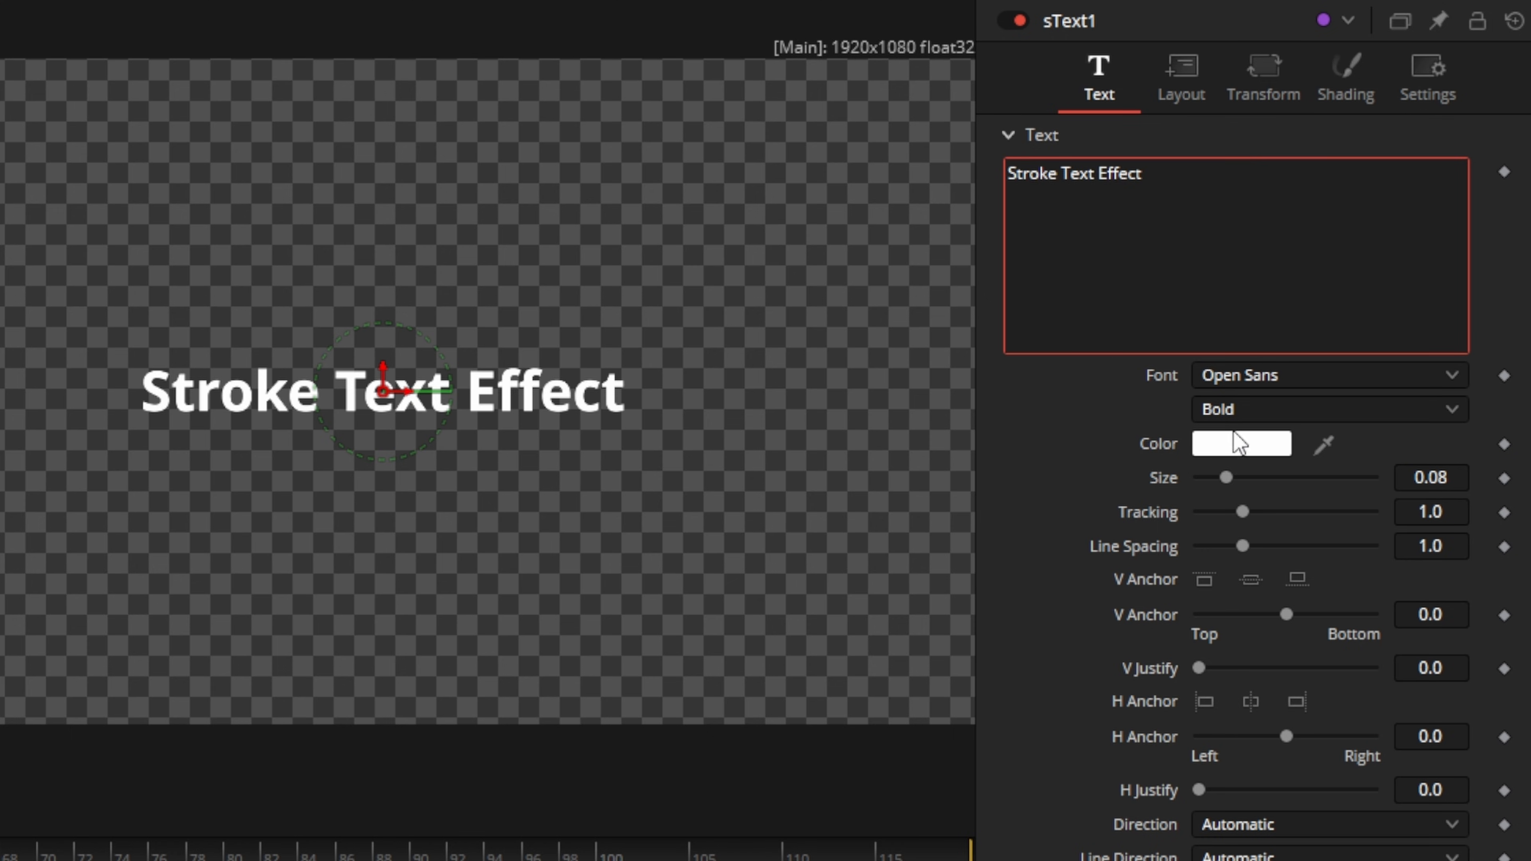
{"action": "left_click", "coordinate": [1262, 381]}
{"action": "left_click", "coordinate": [1254, 414]}
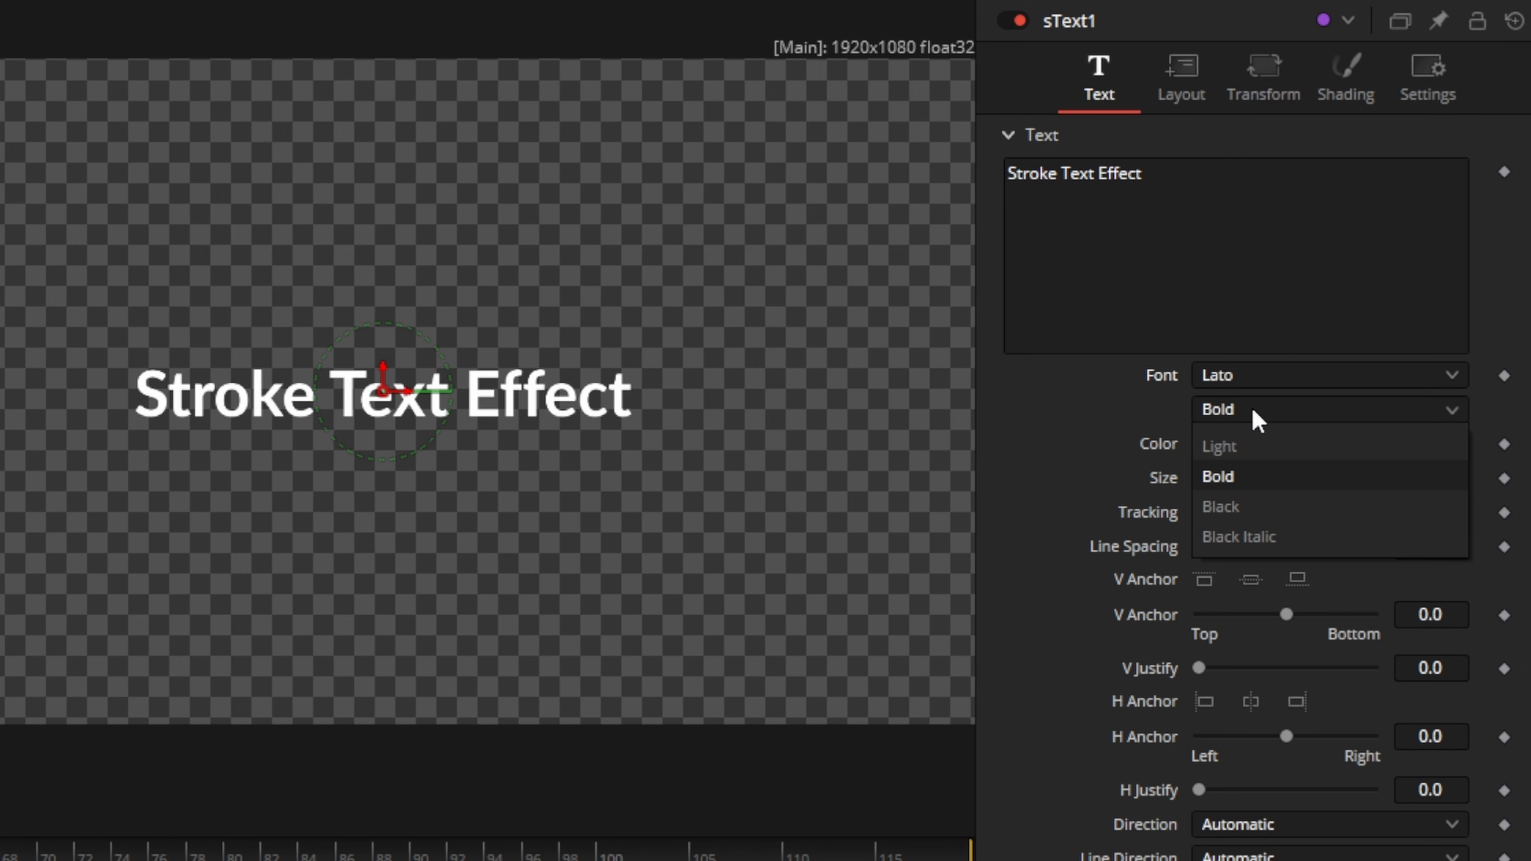
{"action": "left_click", "coordinate": [1246, 506]}
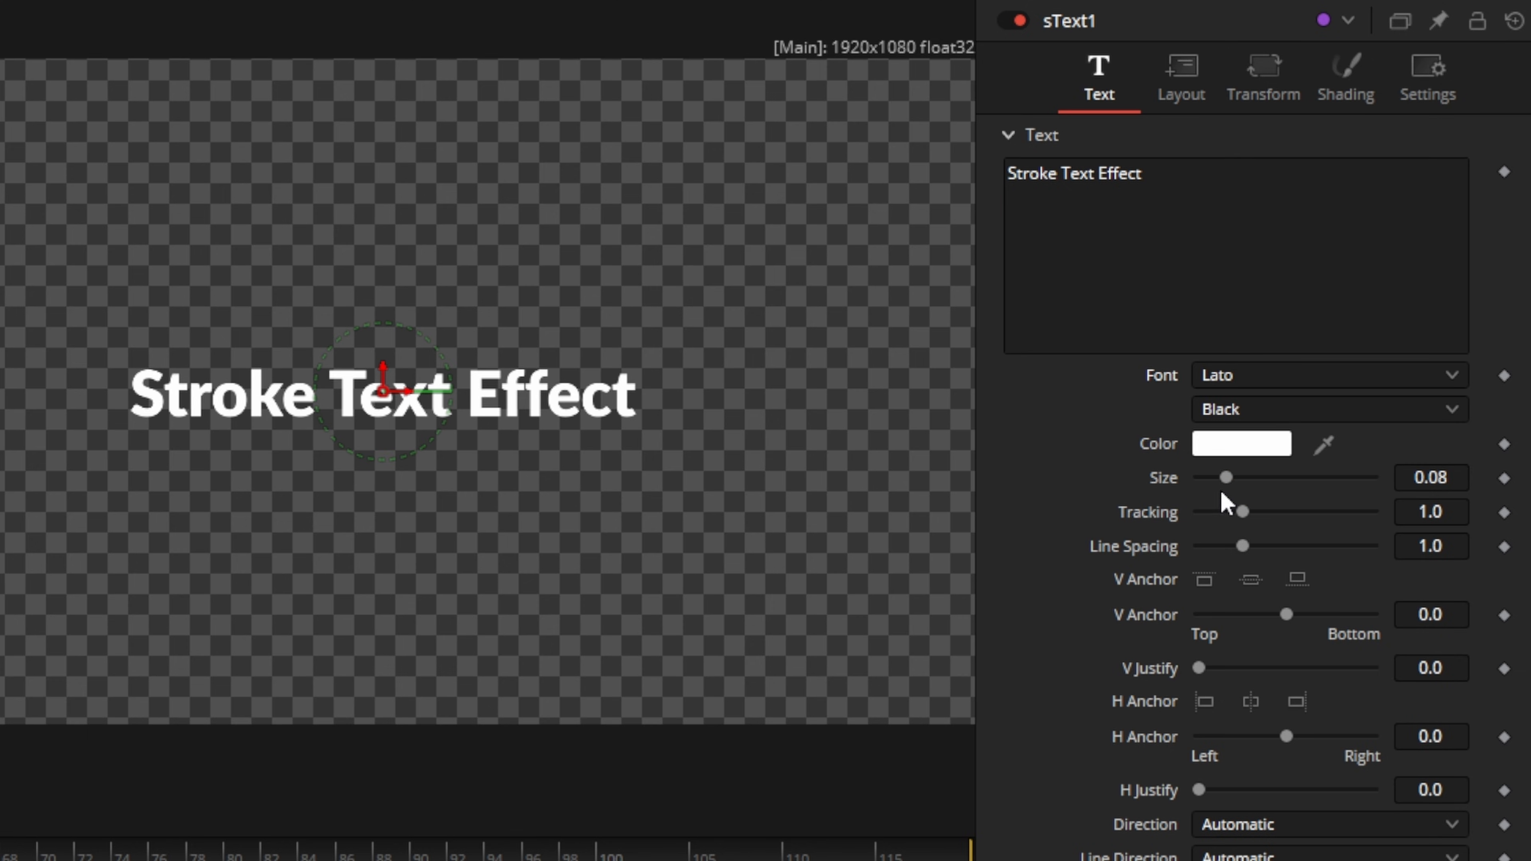
Enlarge the text to size 0.1575 and change its color to cyan
{"action": "left_click_drag", "start_coordinate": [1226, 477], "coordinate": [1242, 478]}
{"action": "left_click_drag", "start_coordinate": [1254, 493], "coordinate": [1260, 494]}
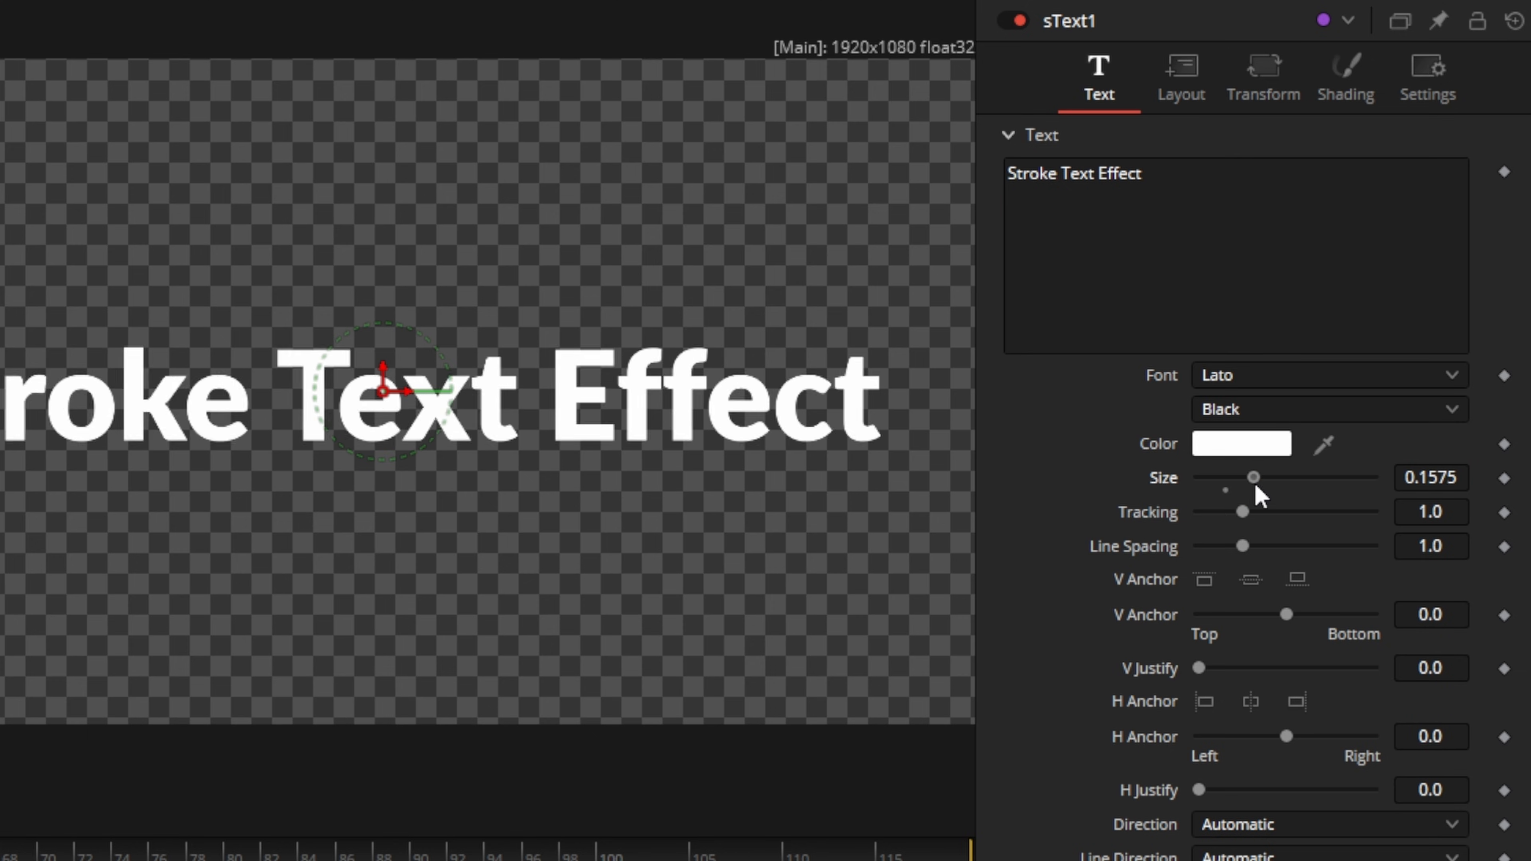
{"action": "left_click", "coordinate": [1242, 444]}
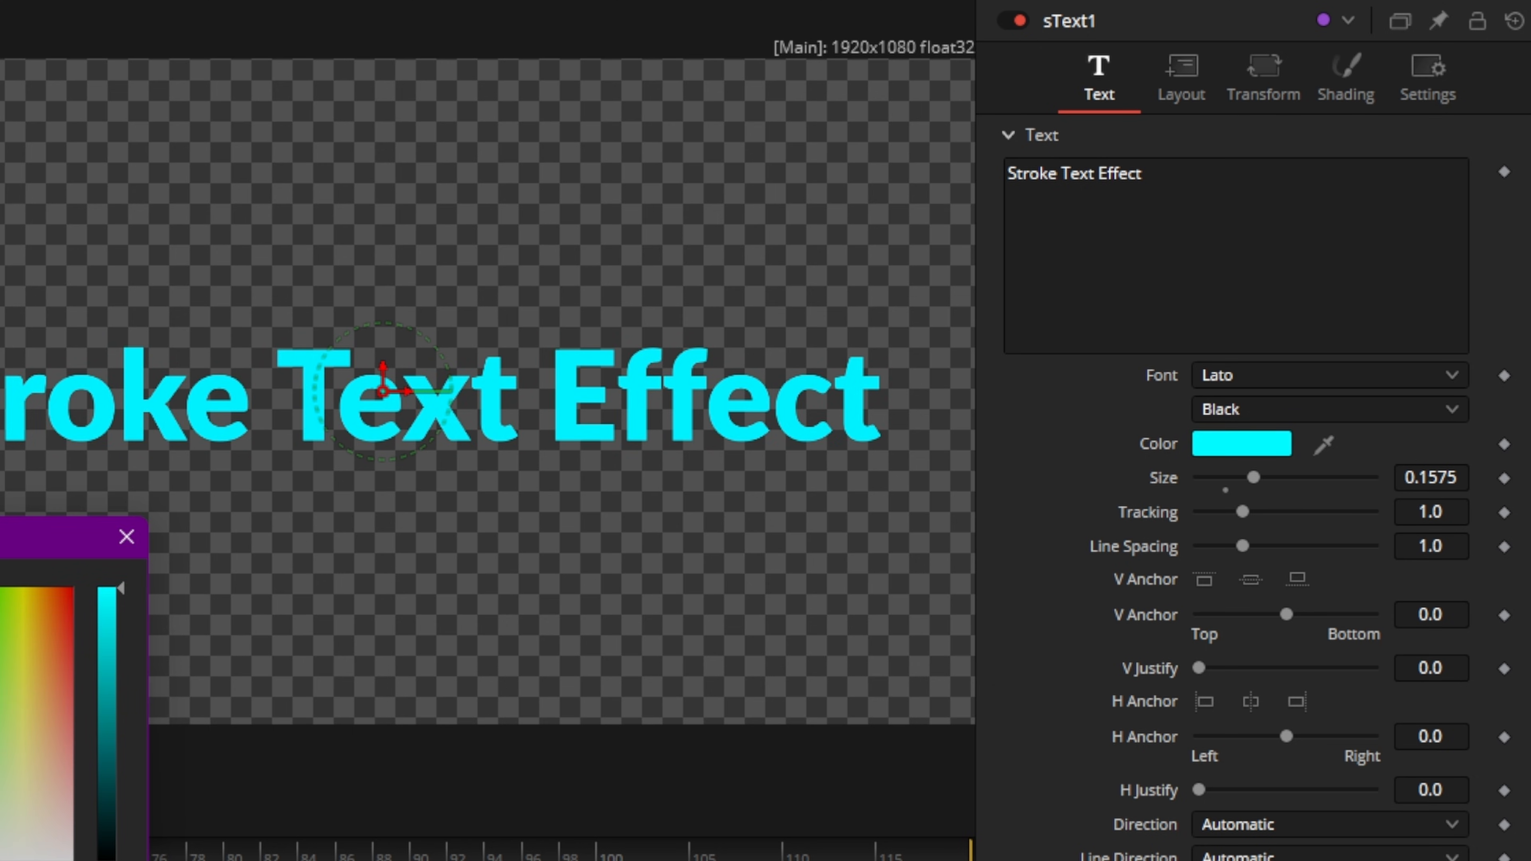
{"action": "left_click_drag", "start_coordinate": [819, 339], "coordinate": [816, 336]}
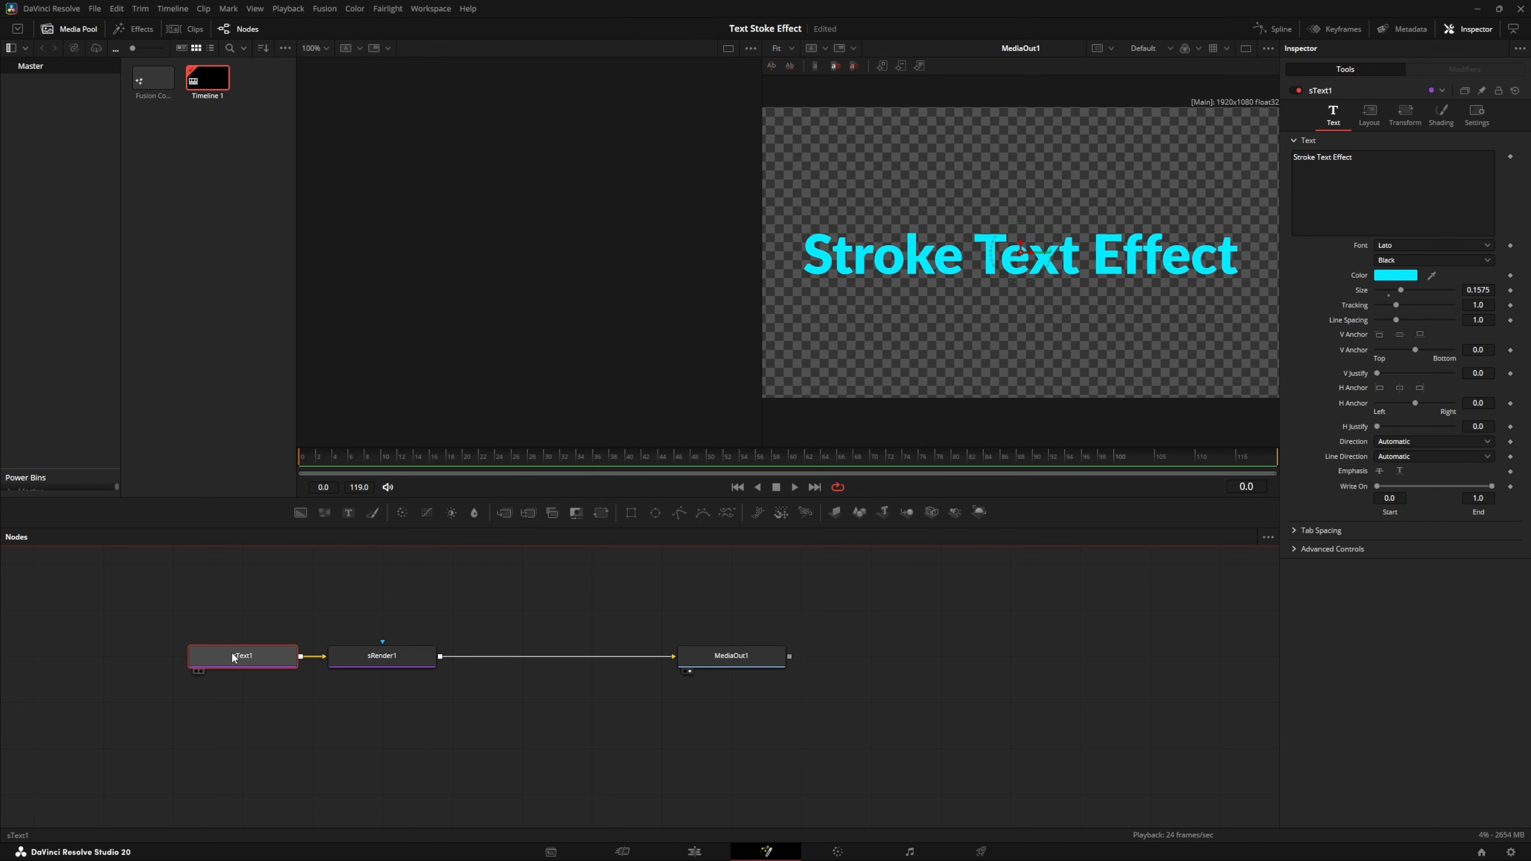
Insert an sOutline node between sText1 and sRender1 and set its thickness to 0.003
{"action": "key", "text": "shift+space"}
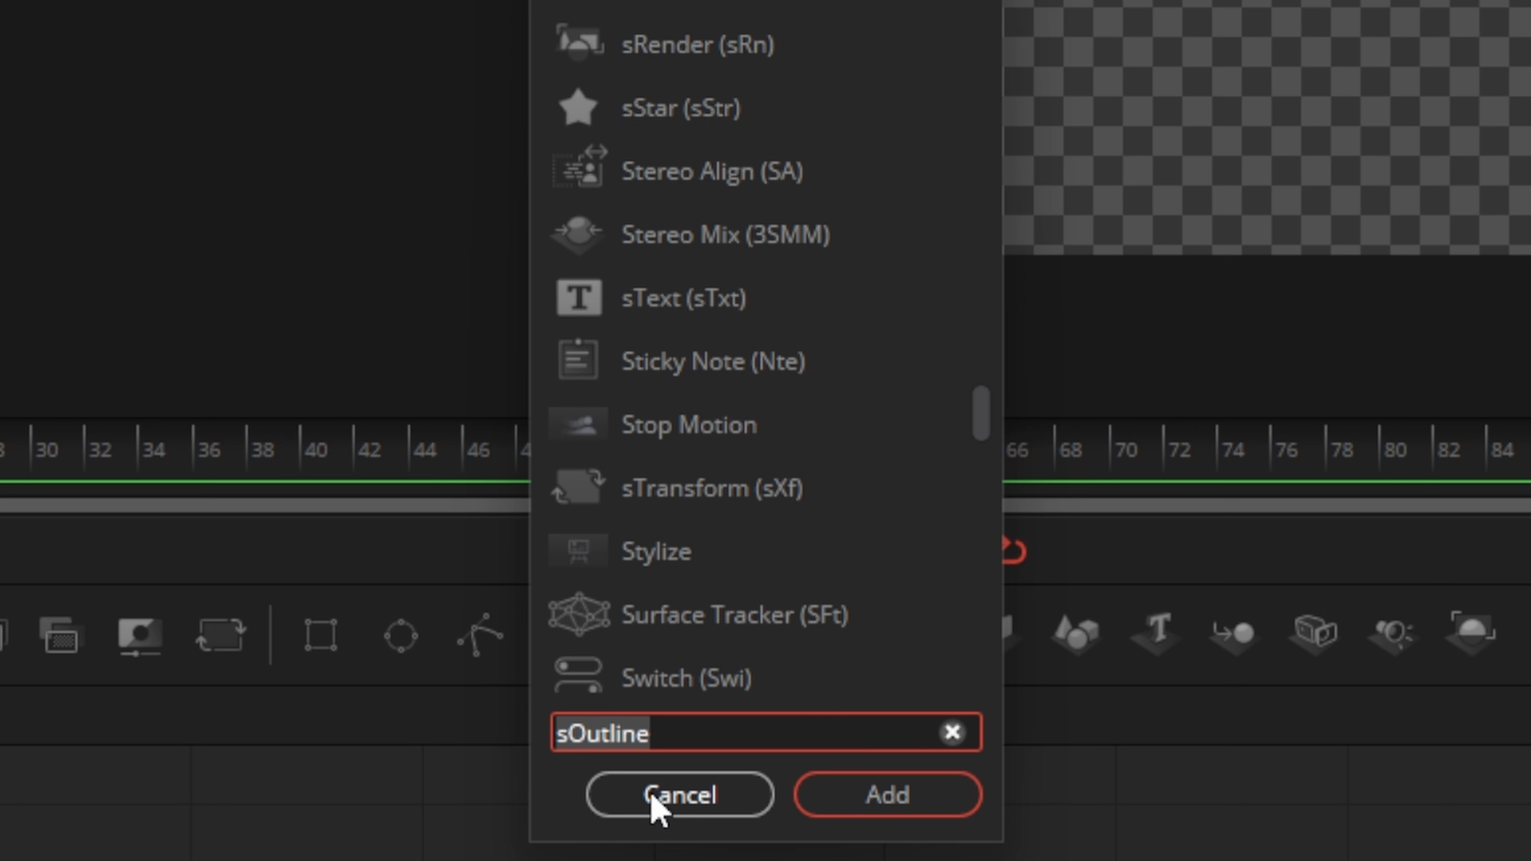
{"action": "left_click", "coordinate": [859, 805]}
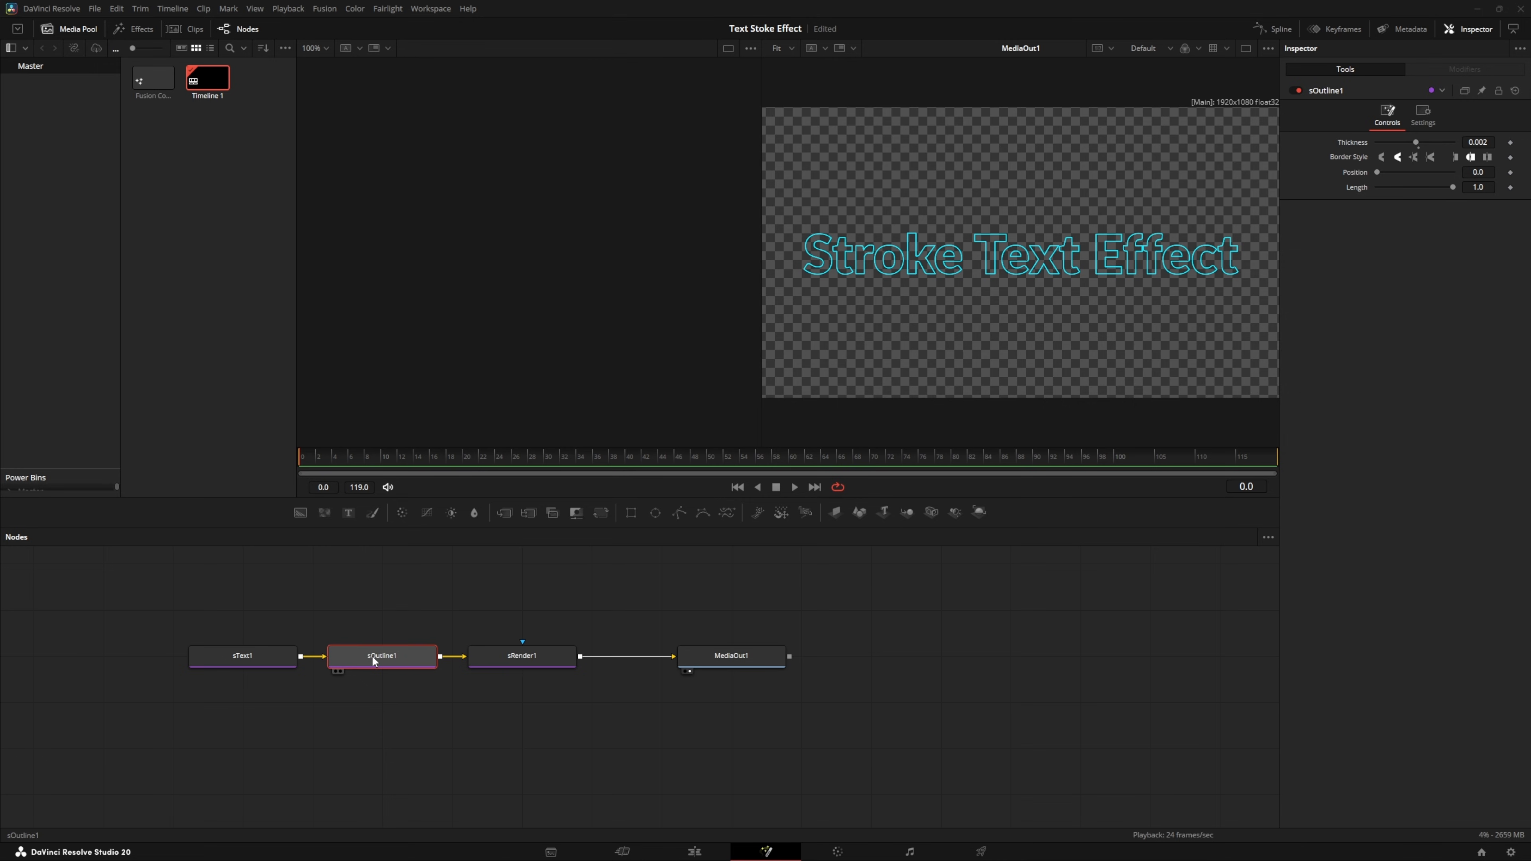
{"action": "left_click", "coordinate": [372, 658]}
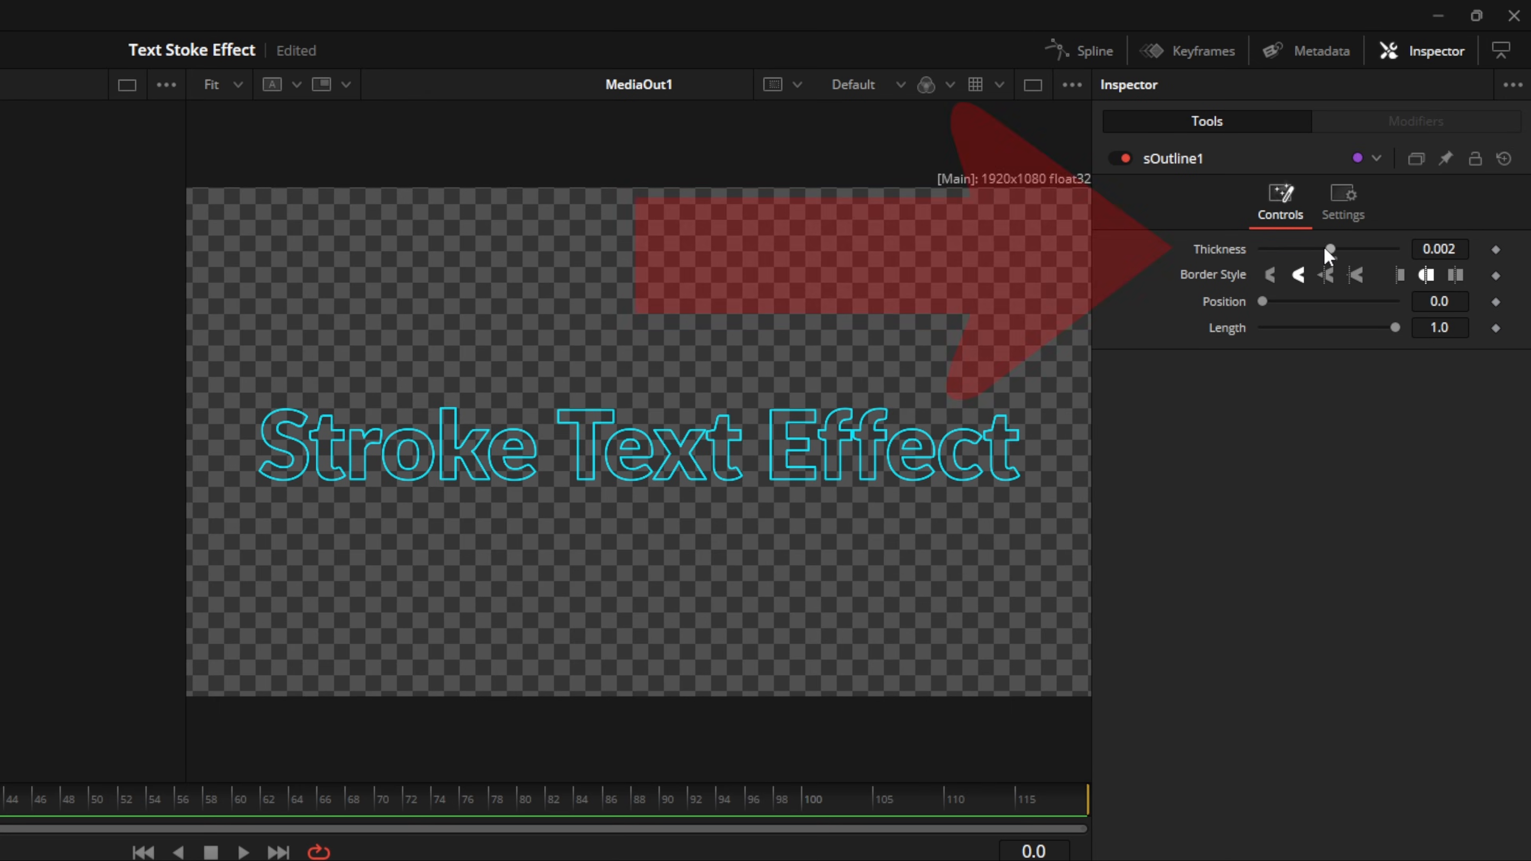
{"action": "left_click_drag", "start_coordinate": [1331, 252], "coordinate": [1333, 252]}
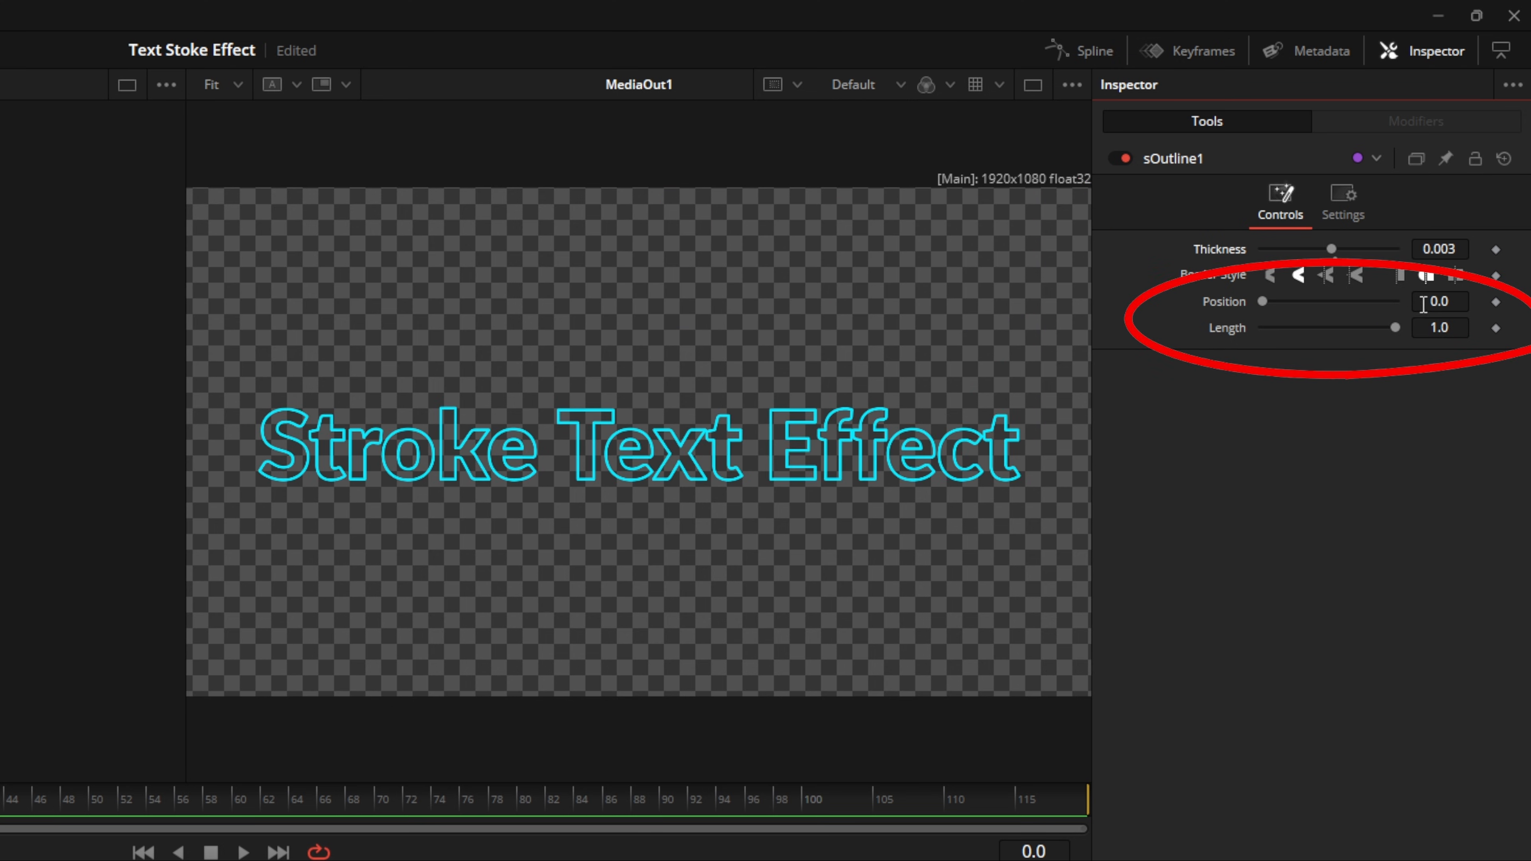
Keyframe the outline's position and length at 0.0 on frame 0
{"action": "left_click", "coordinate": [1495, 301]}
{"action": "left_click_drag", "start_coordinate": [1395, 328], "coordinate": [1259, 334]}
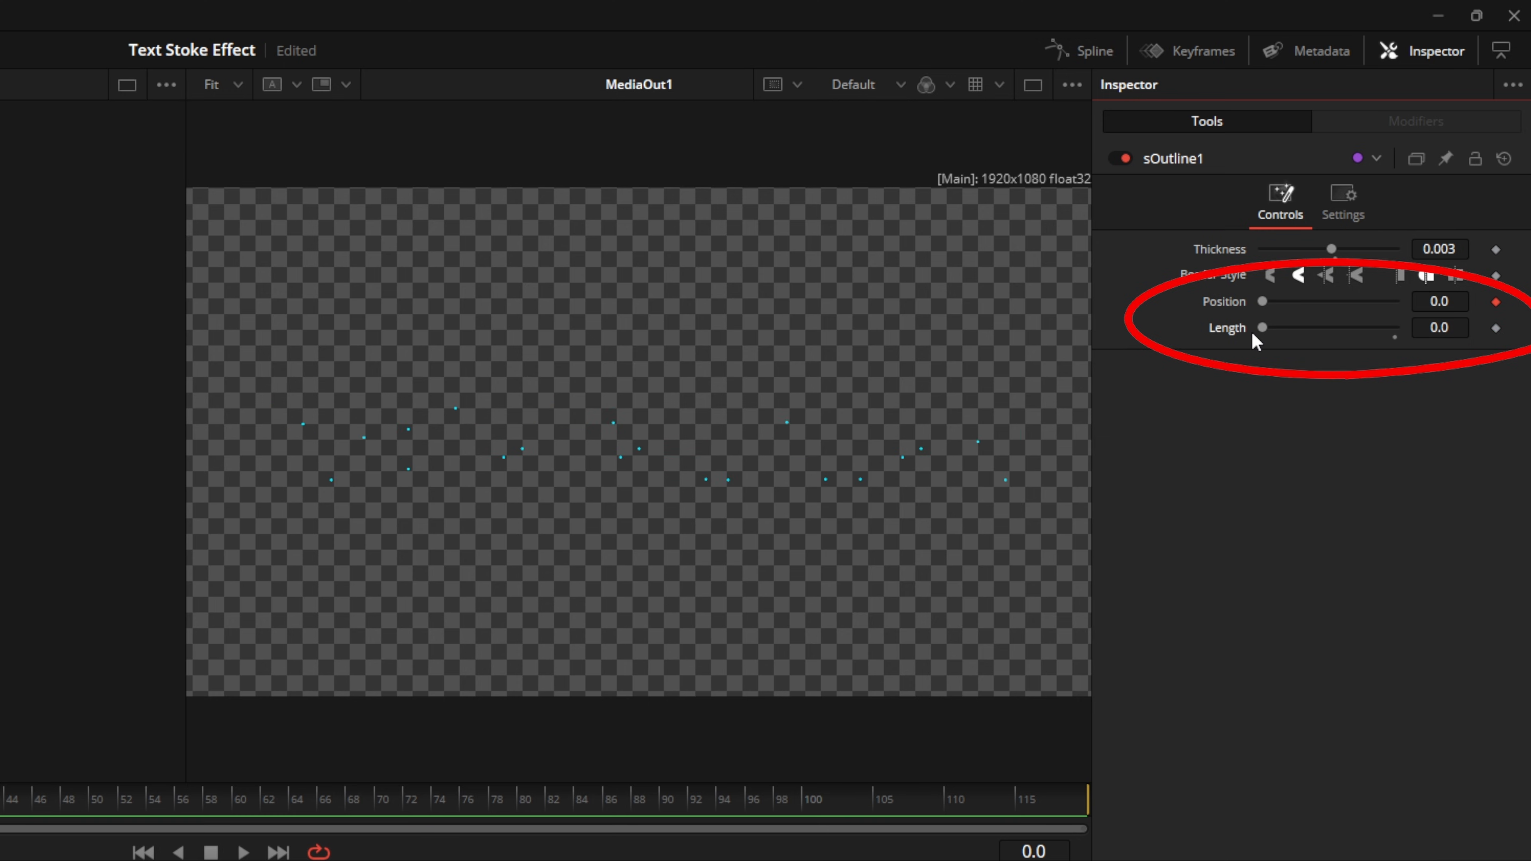
{"action": "left_click", "coordinate": [1495, 328]}
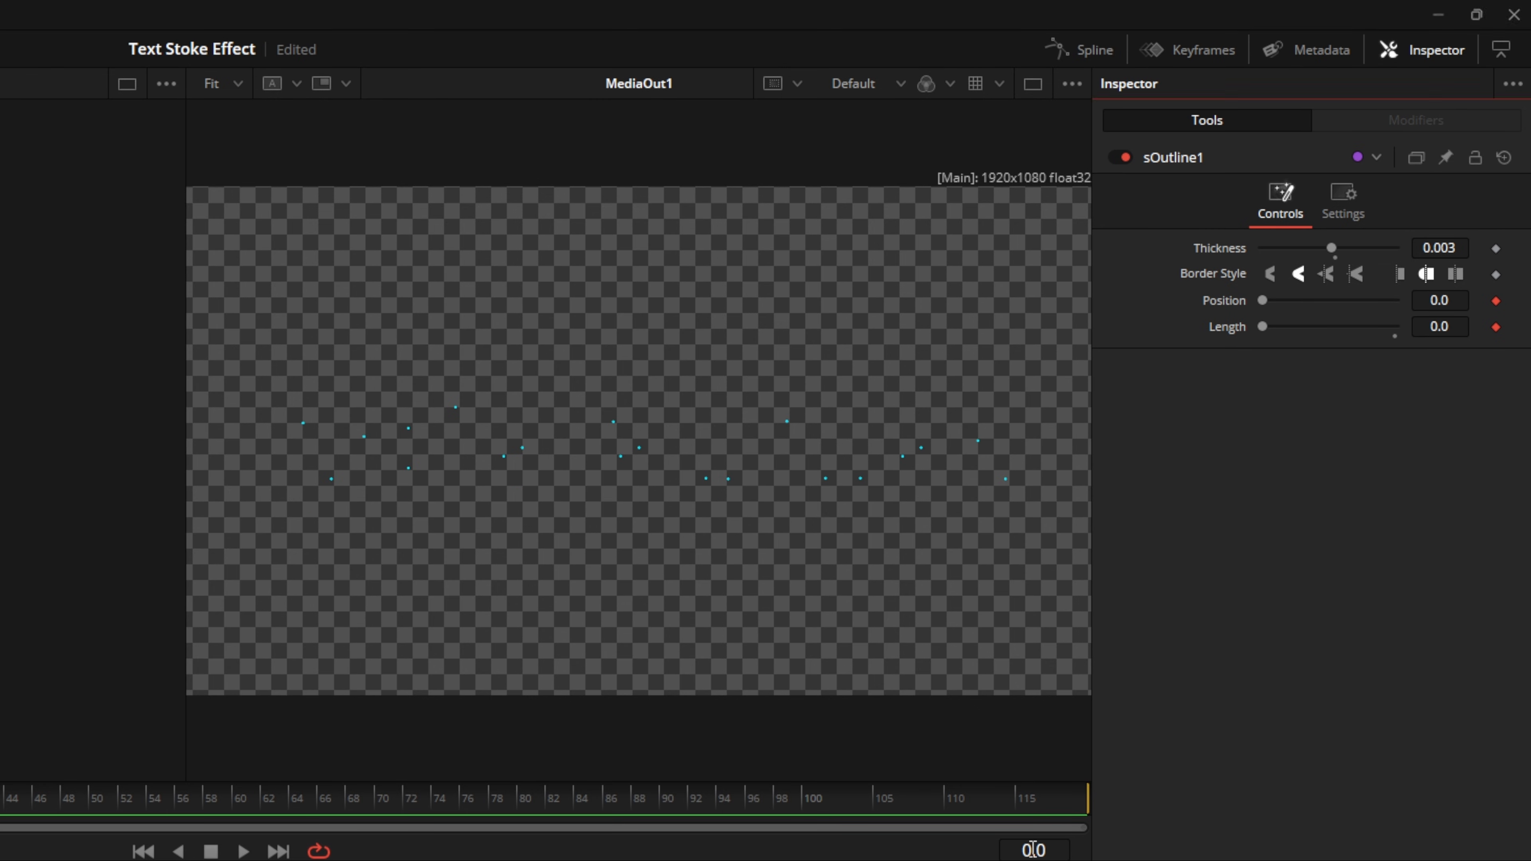
Keyframe the outline's position and length at 1.0 on frame 25
{"action": "left_click", "coordinate": [1032, 849]}
{"action": "type", "text": "25"}
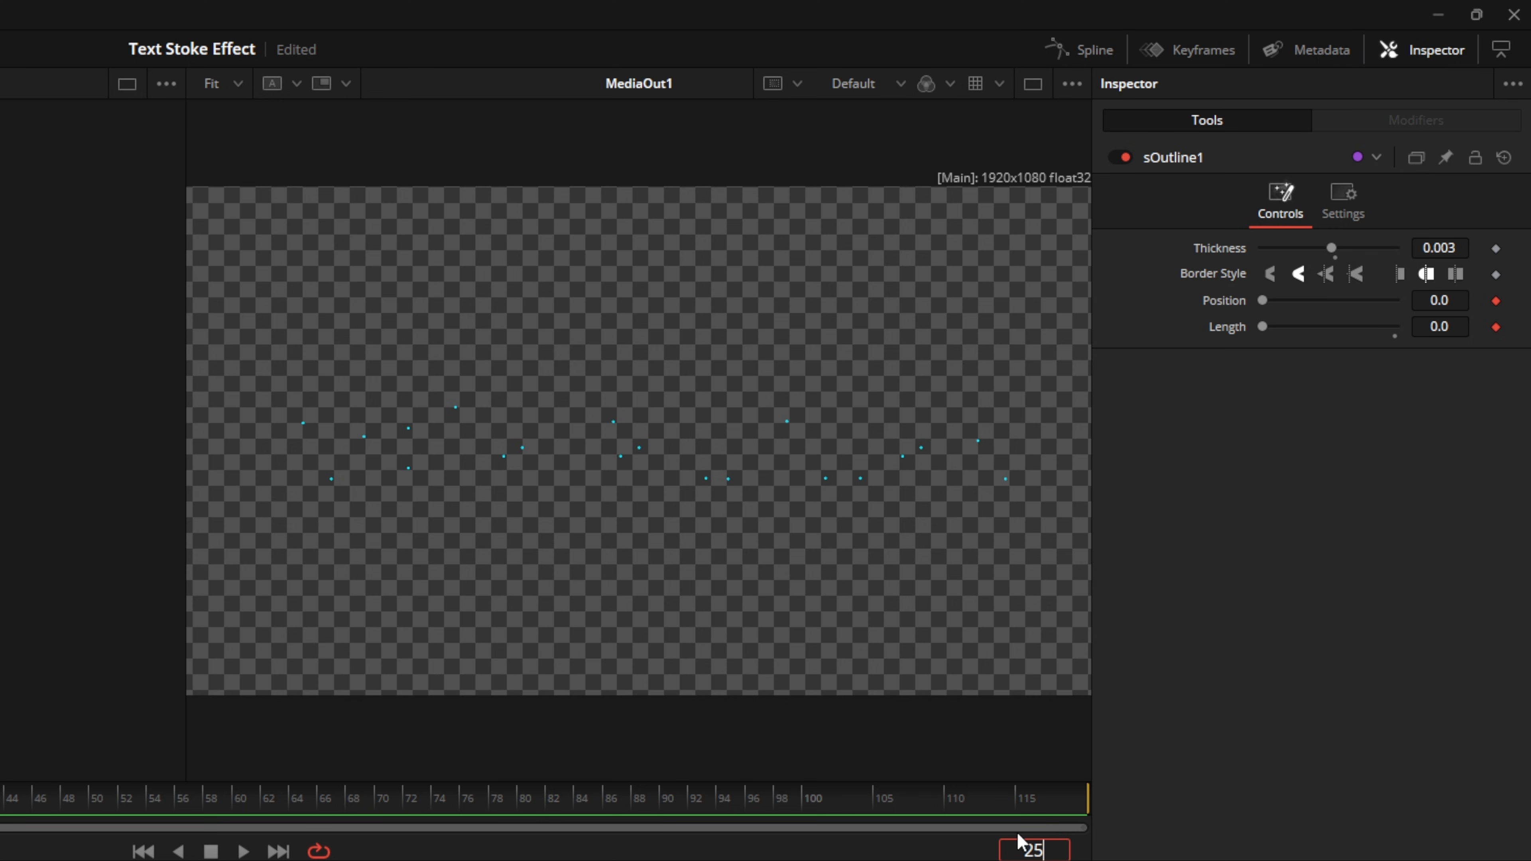
{"action": "key", "text": "Return"}
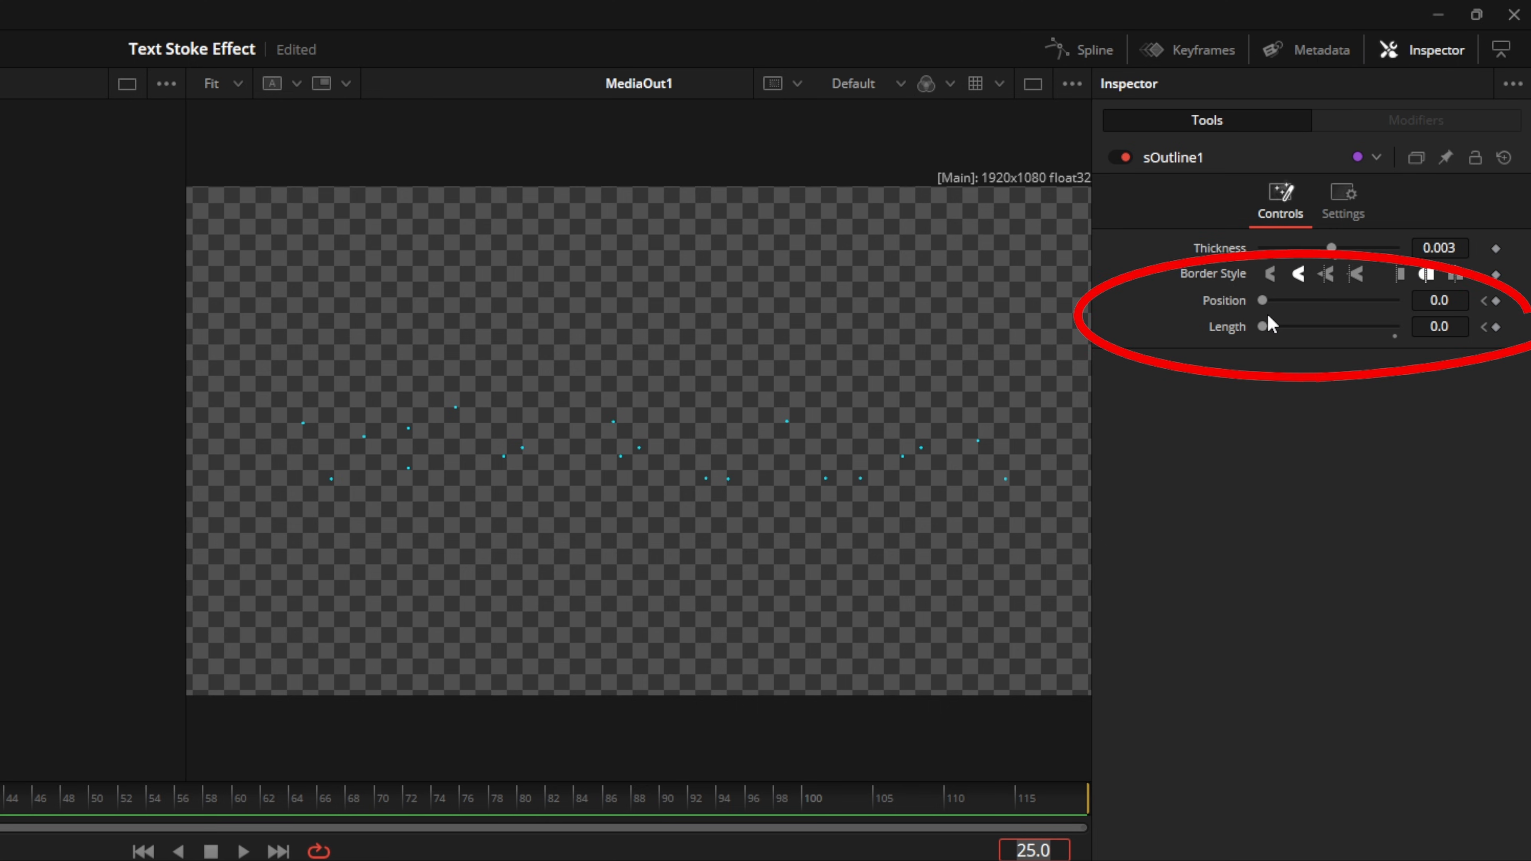
{"action": "left_click_drag", "start_coordinate": [1264, 297], "coordinate": [1400, 300]}
{"action": "left_click_drag", "start_coordinate": [1264, 326], "coordinate": [1425, 332]}
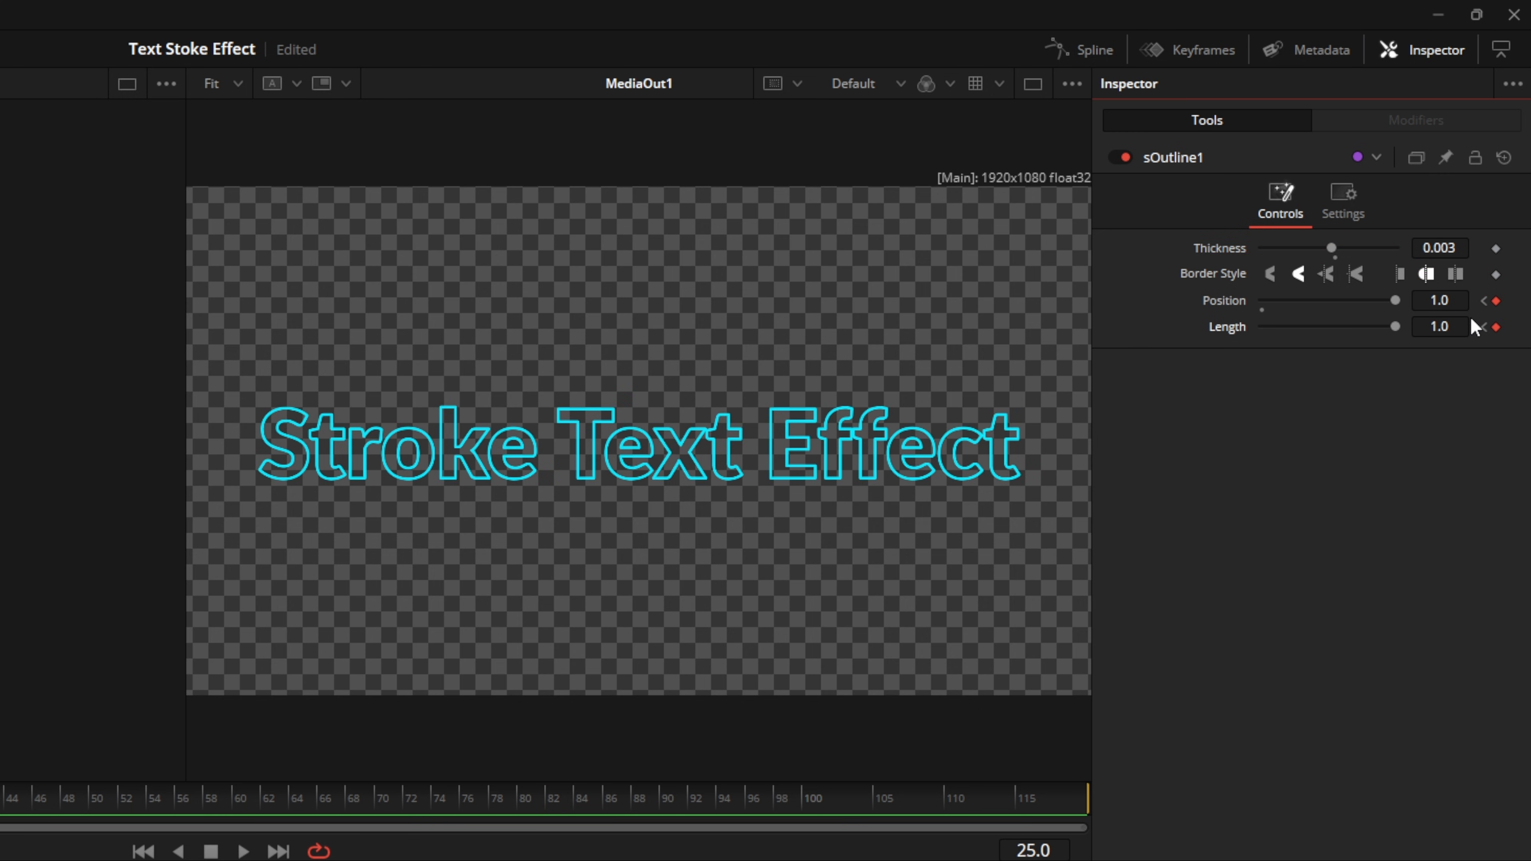
Return to frame 0 and change the outline's border style to flat line ends
{"action": "left_click_drag", "start_coordinate": [386, 800], "coordinate": [0, 801]}
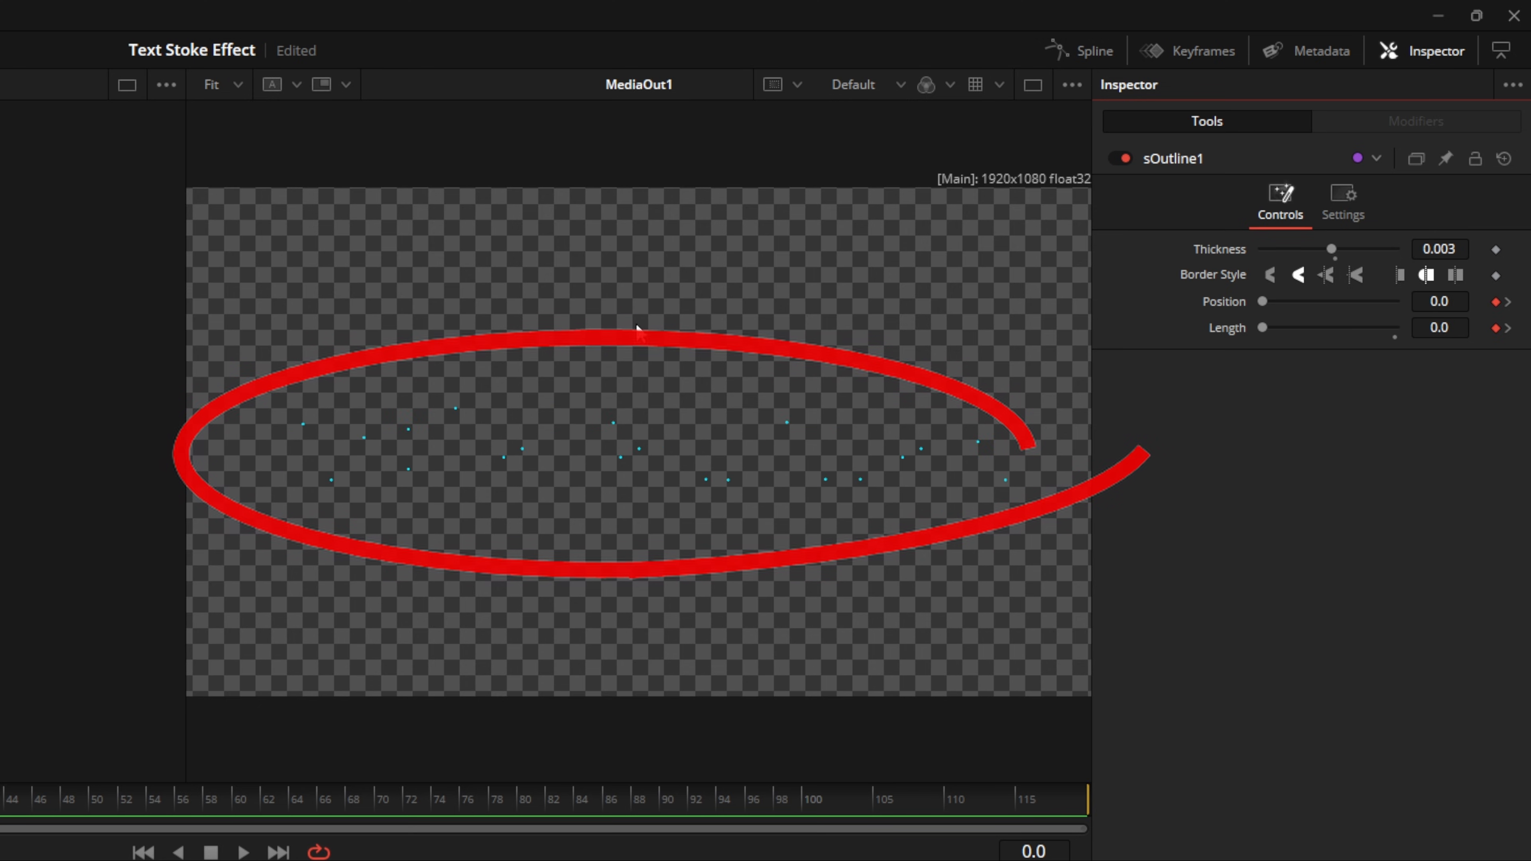
{"action": "left_click", "coordinate": [1399, 278]}
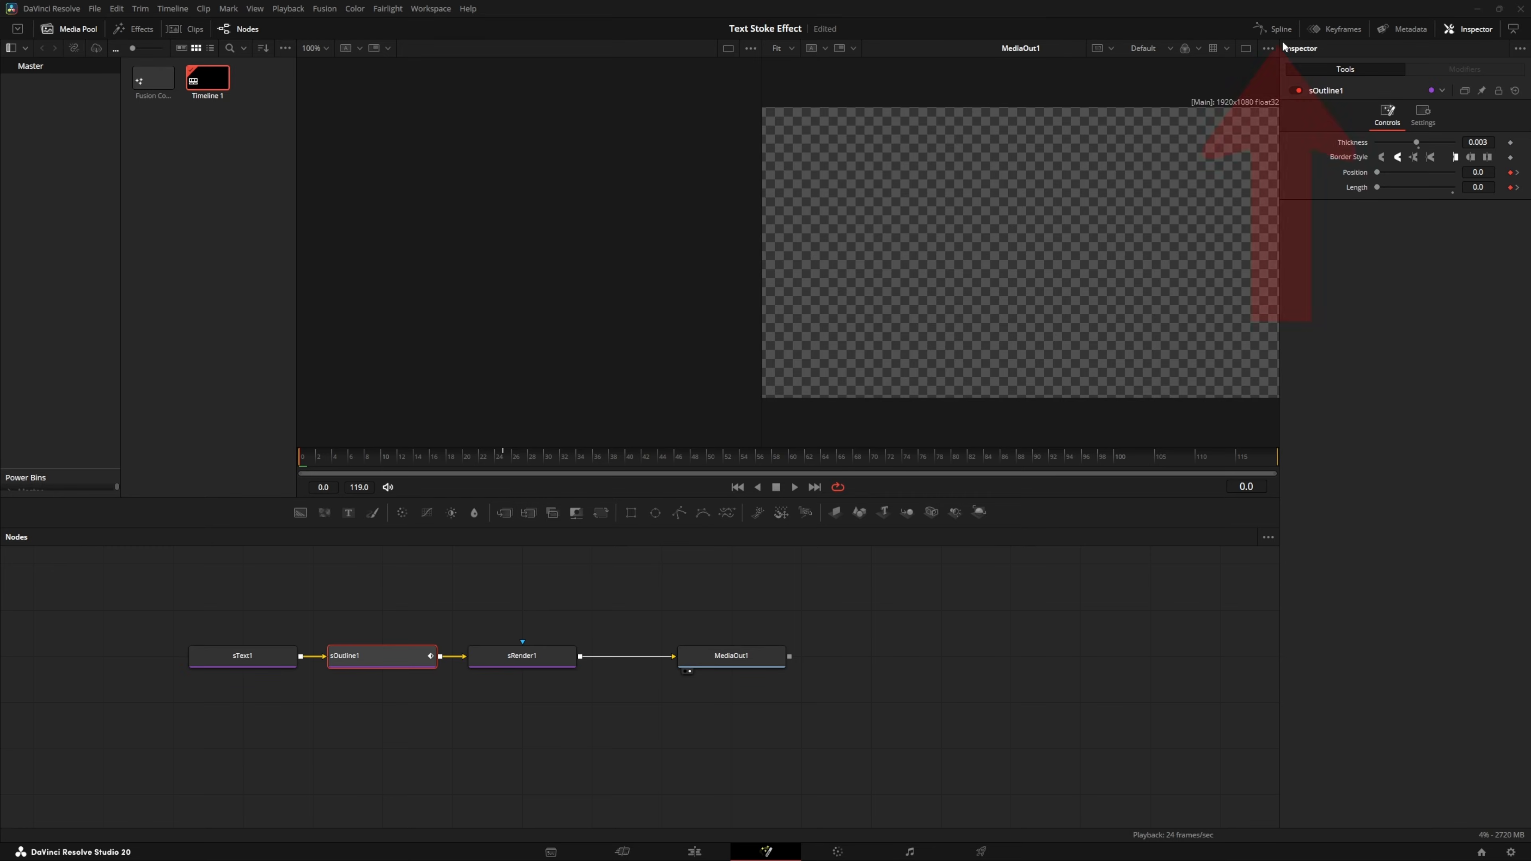
Open the Spline editor and smooth the outline's Length curve, with its Ease In set to 60
{"action": "left_click", "coordinate": [1272, 28]}
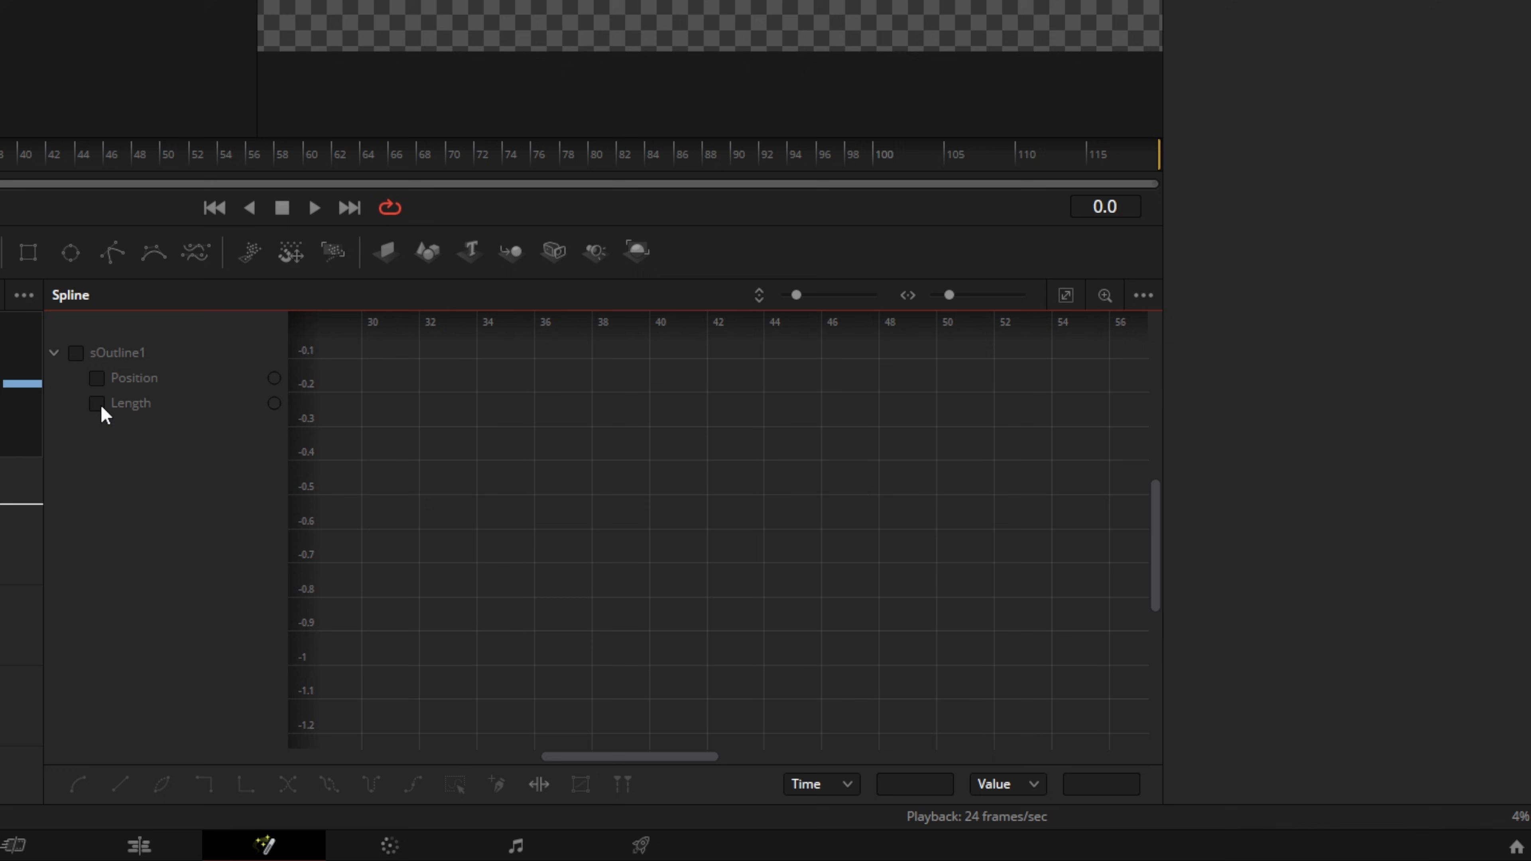
{"action": "left_click", "coordinate": [670, 599]}
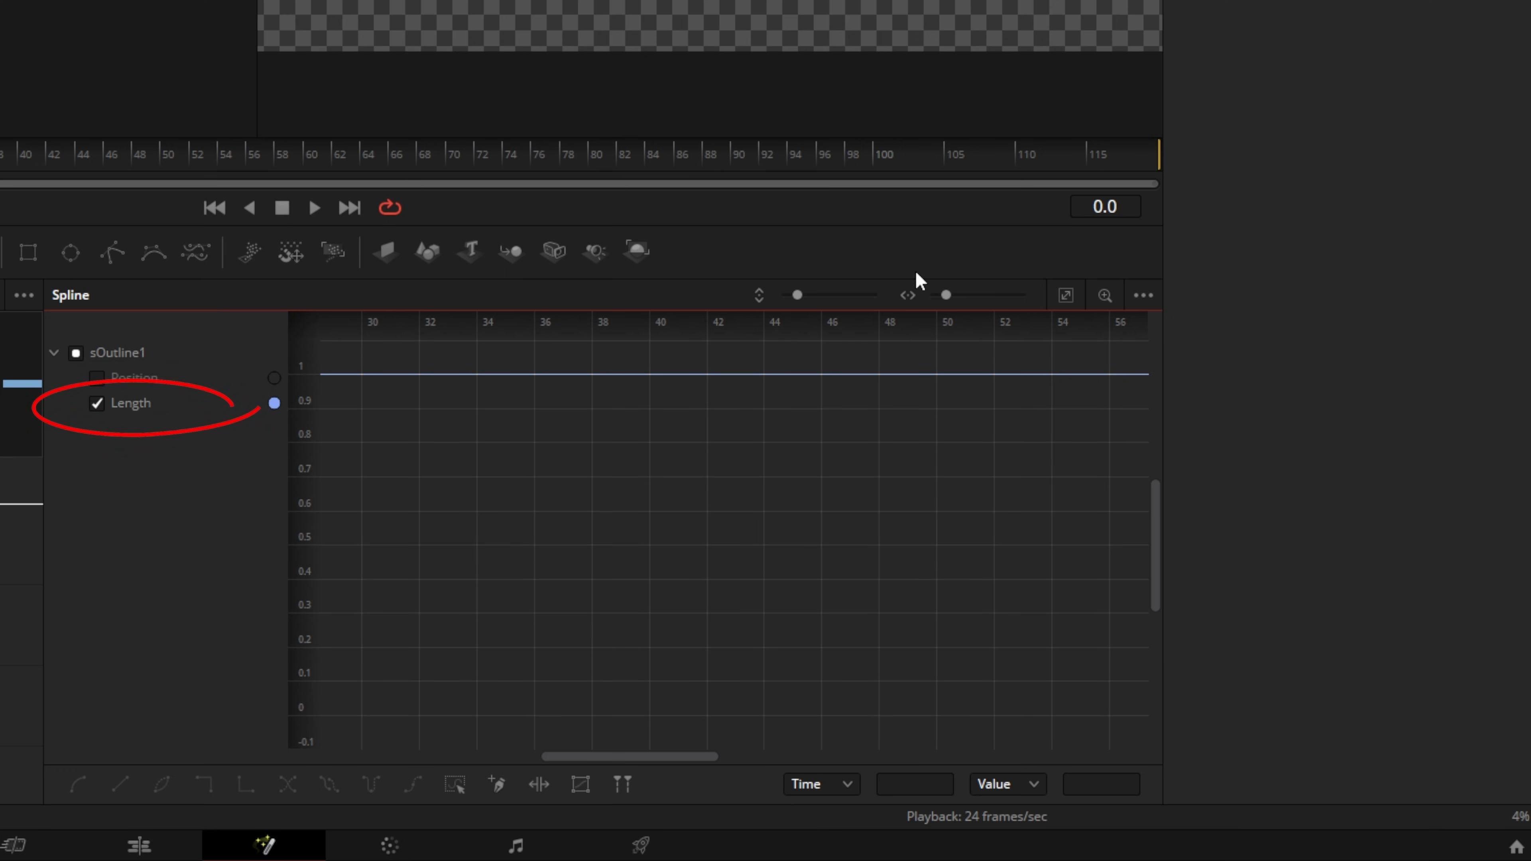
{"action": "left_click", "coordinate": [1066, 295]}
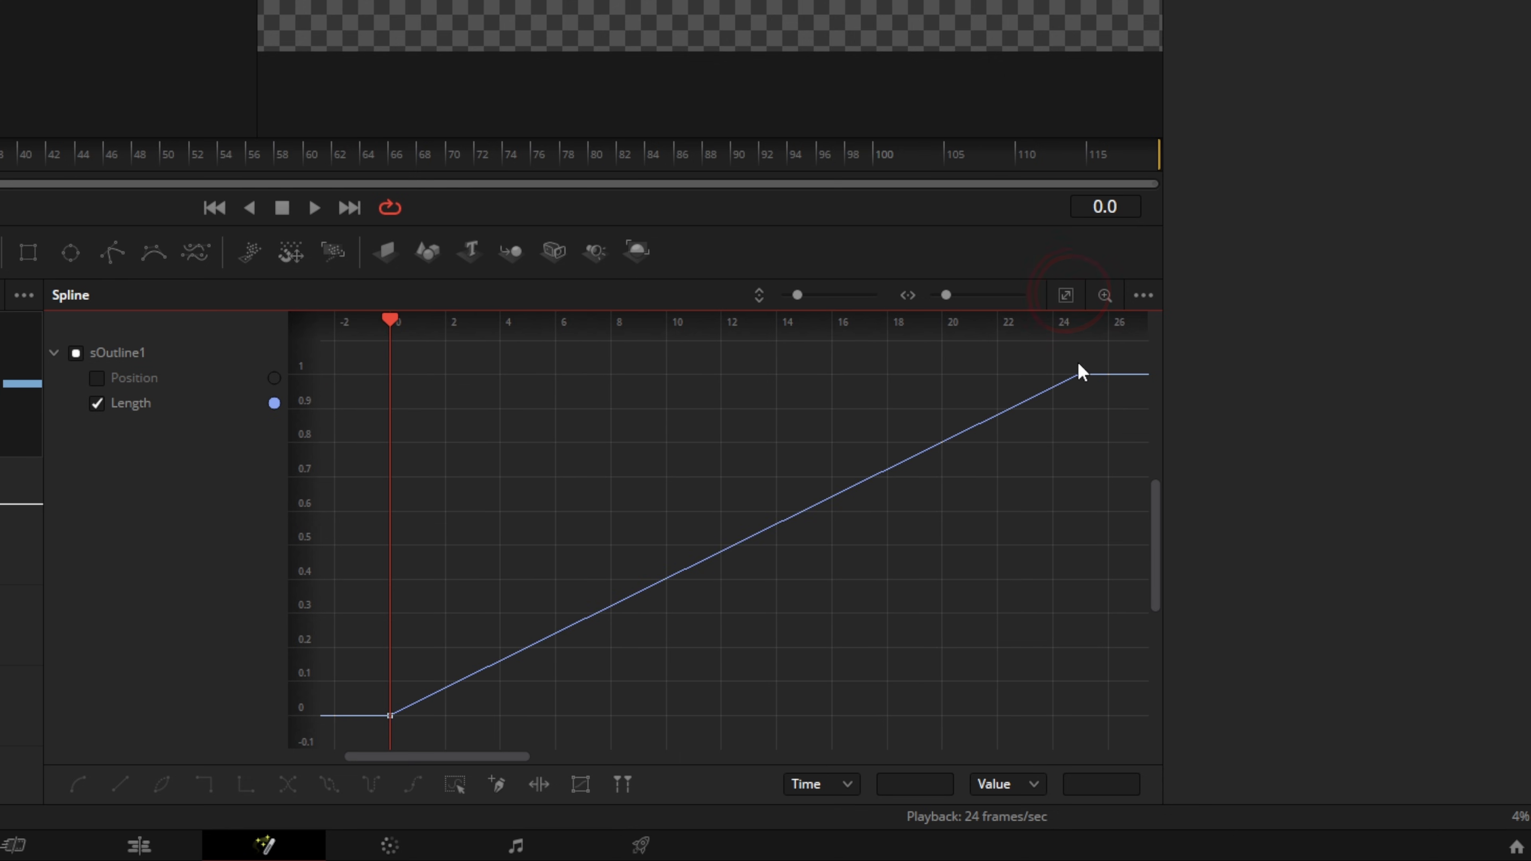
{"action": "left_click_drag", "start_coordinate": [1096, 344], "coordinate": [346, 726]}
{"action": "key", "text": "s"}
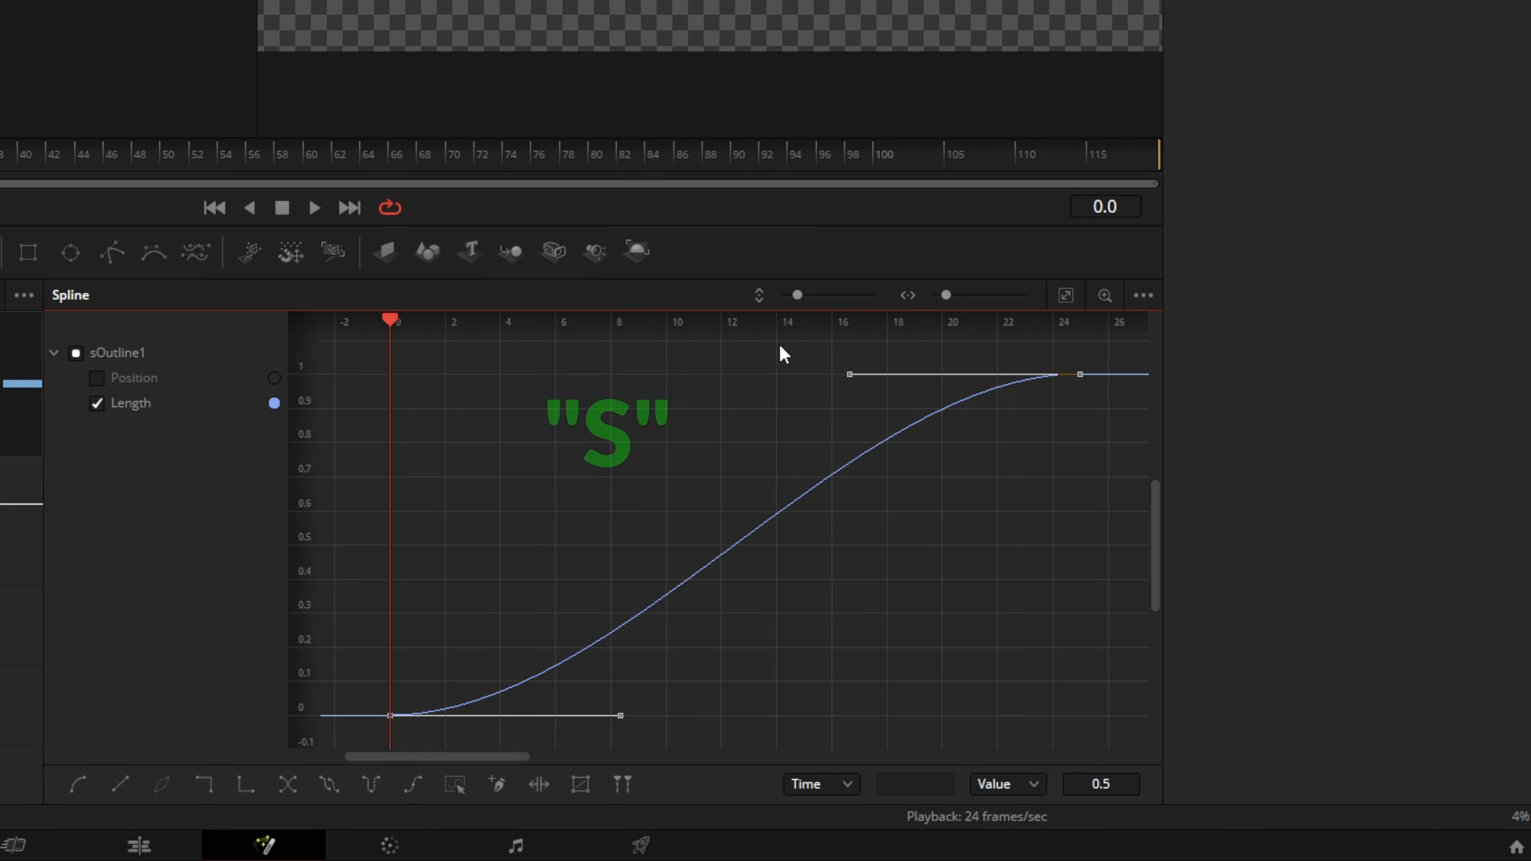
{"action": "key", "text": "t"}
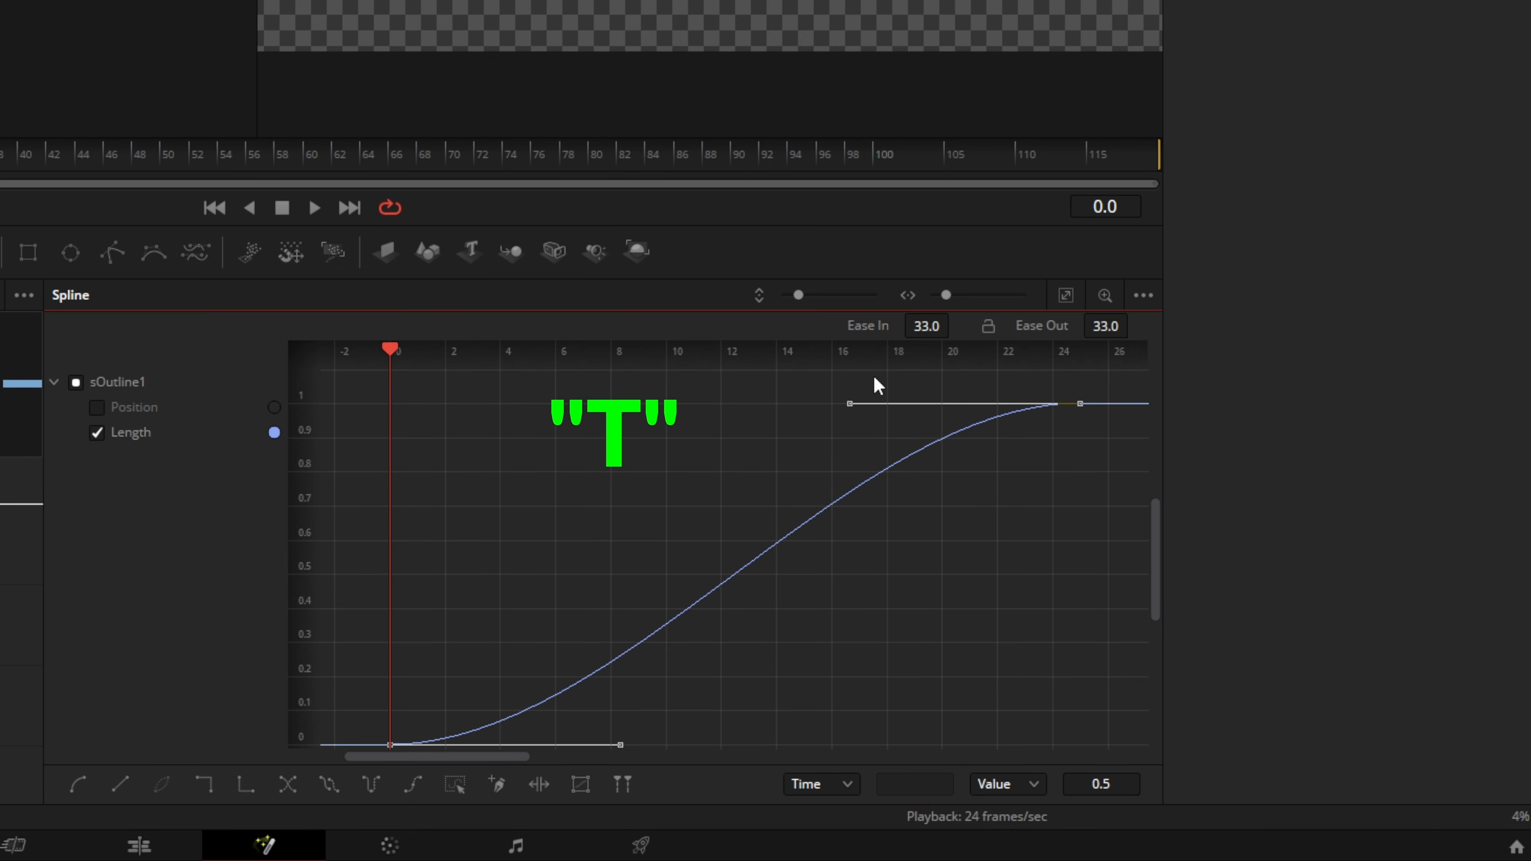
{"action": "left_click_drag", "start_coordinate": [850, 404], "coordinate": [666, 414]}
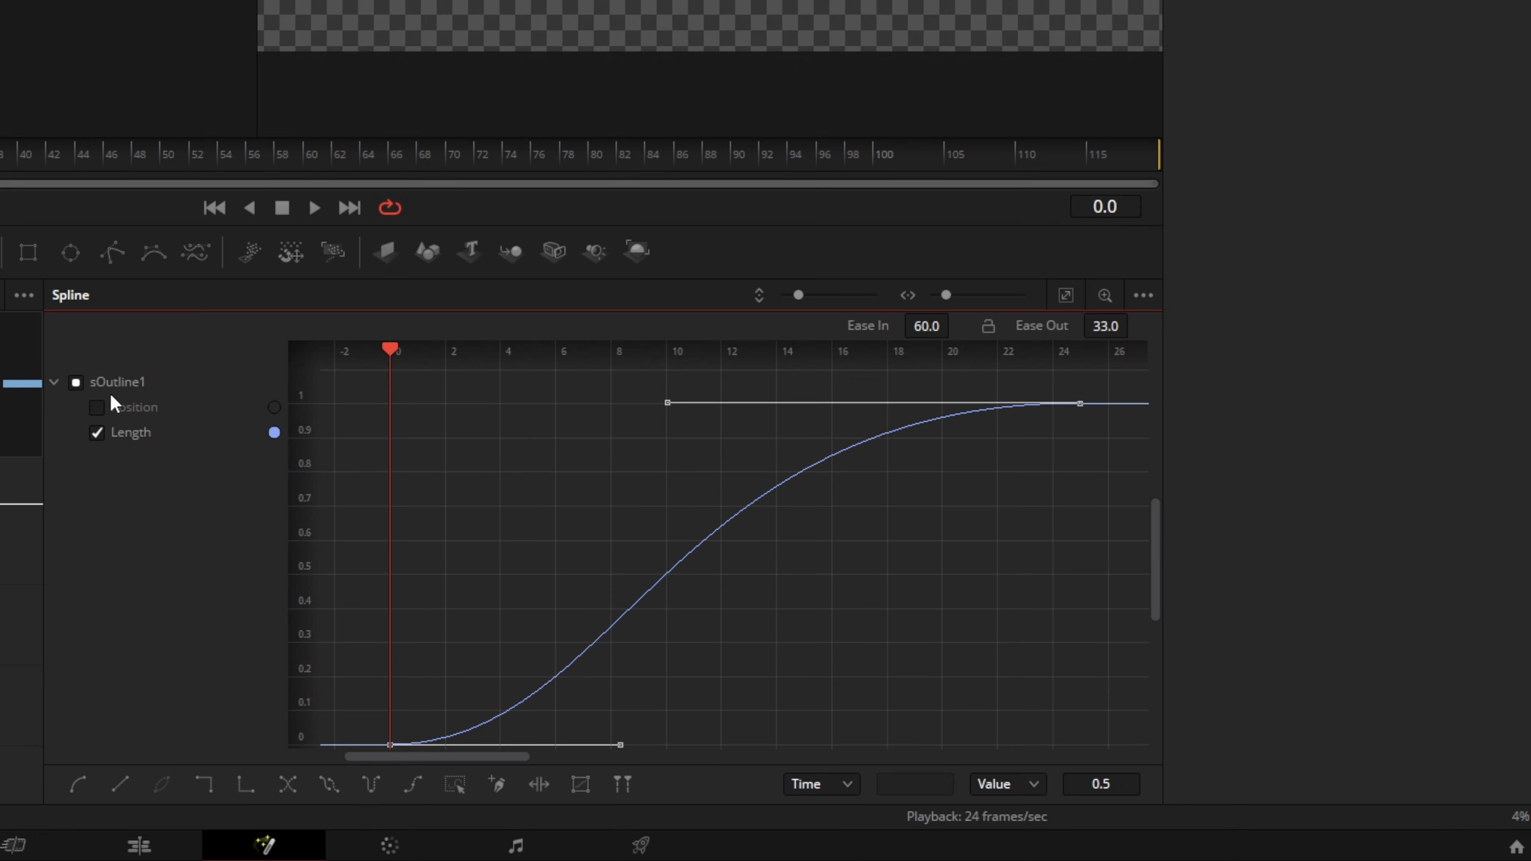
Smooth the outline's Position curve with an Ease In of 60, scrub through the animation and close the Spline editor
{"action": "left_click", "coordinate": [99, 407]}
{"action": "left_click", "coordinate": [98, 434]}
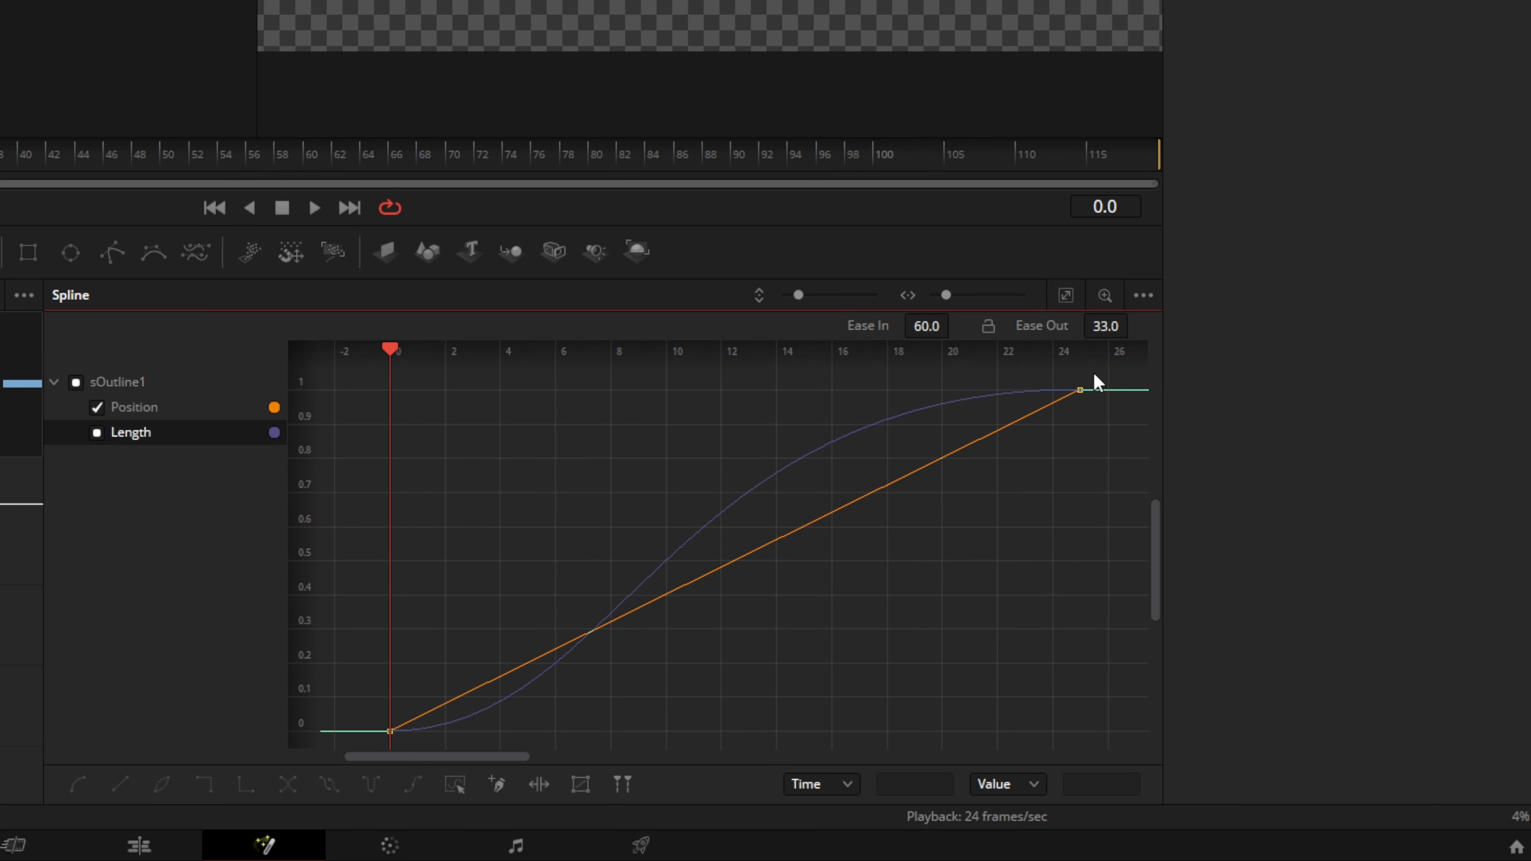
{"action": "left_click_drag", "start_coordinate": [1096, 370], "coordinate": [373, 743]}
{"action": "key", "text": "shift+s"}
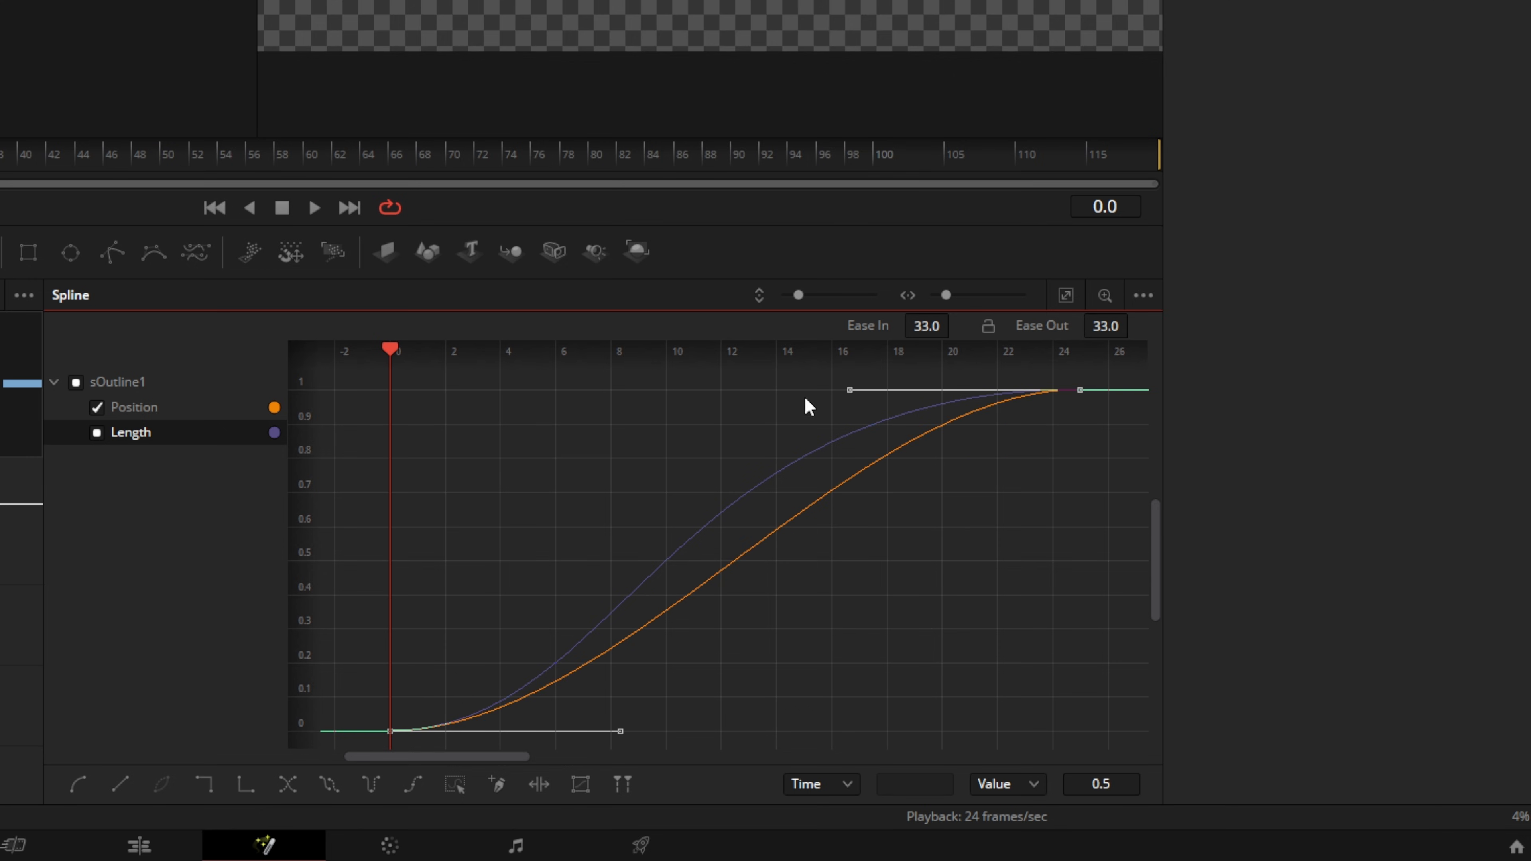
{"action": "left_click_drag", "start_coordinate": [849, 392], "coordinate": [658, 402]}
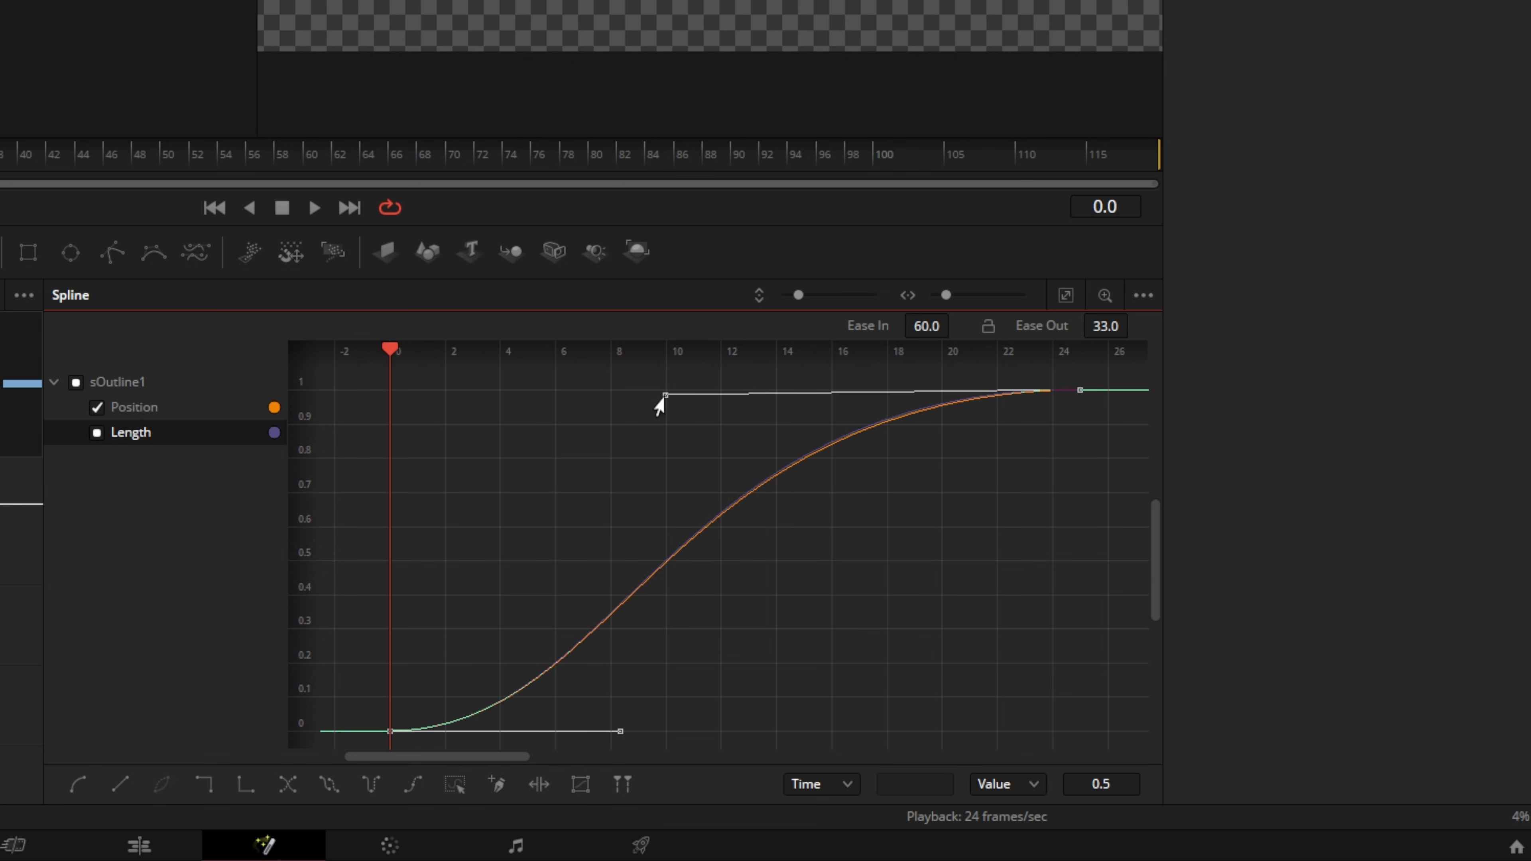
{"action": "left_click", "coordinate": [712, 468]}
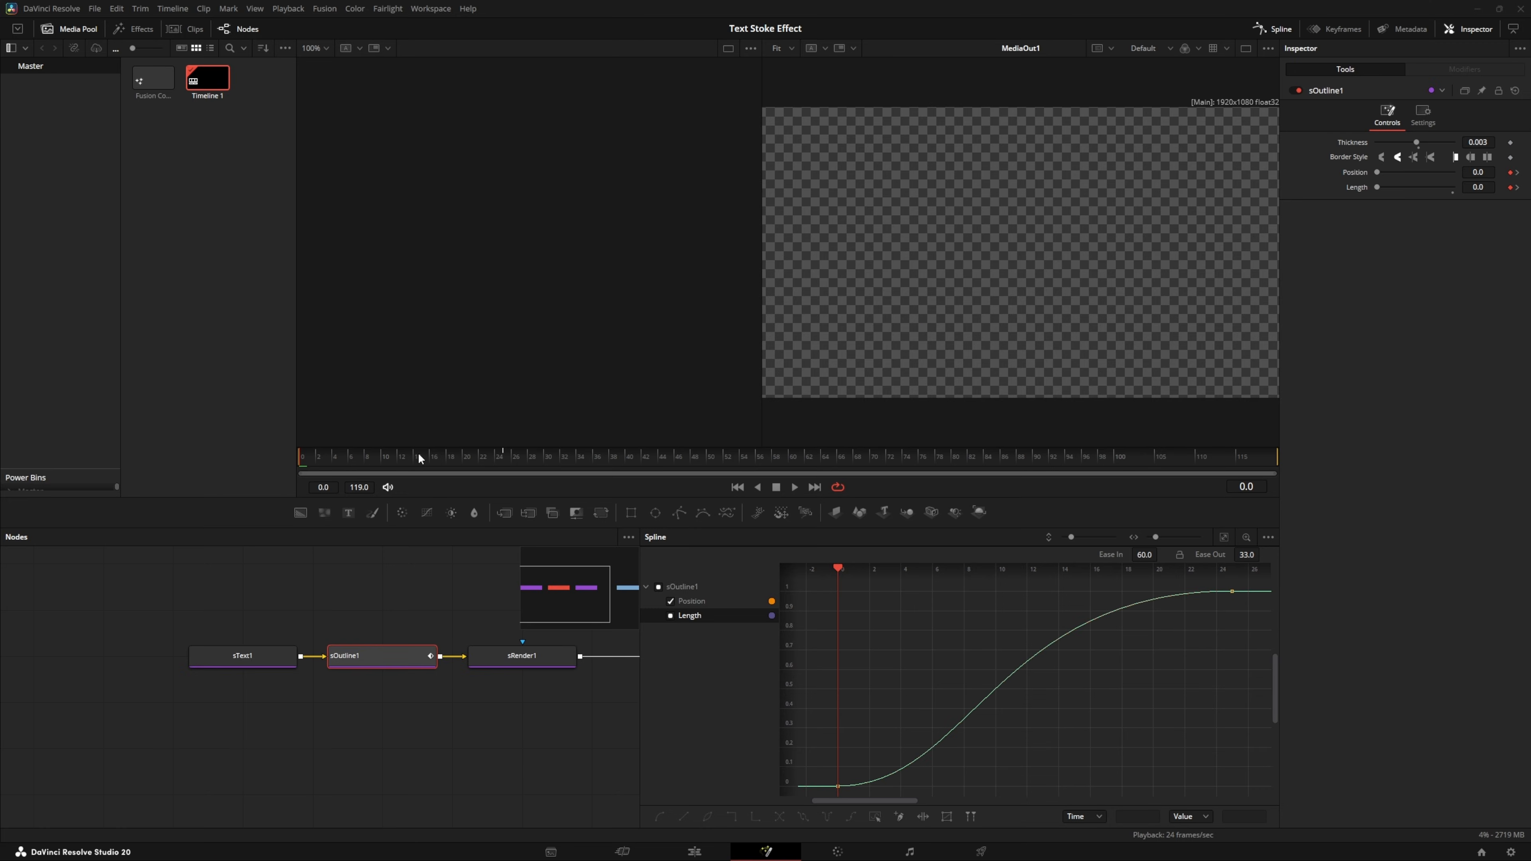
{"action": "mouse_move", "coordinate": [420, 459]}
{"action": "left_mouse_down"}
{"action": "mouse_move", "coordinate": [299, 451]}
{"action": "mouse_move", "coordinate": [611, 476]}
{"action": "mouse_move", "coordinate": [311, 465]}
{"action": "left_mouse_up"}
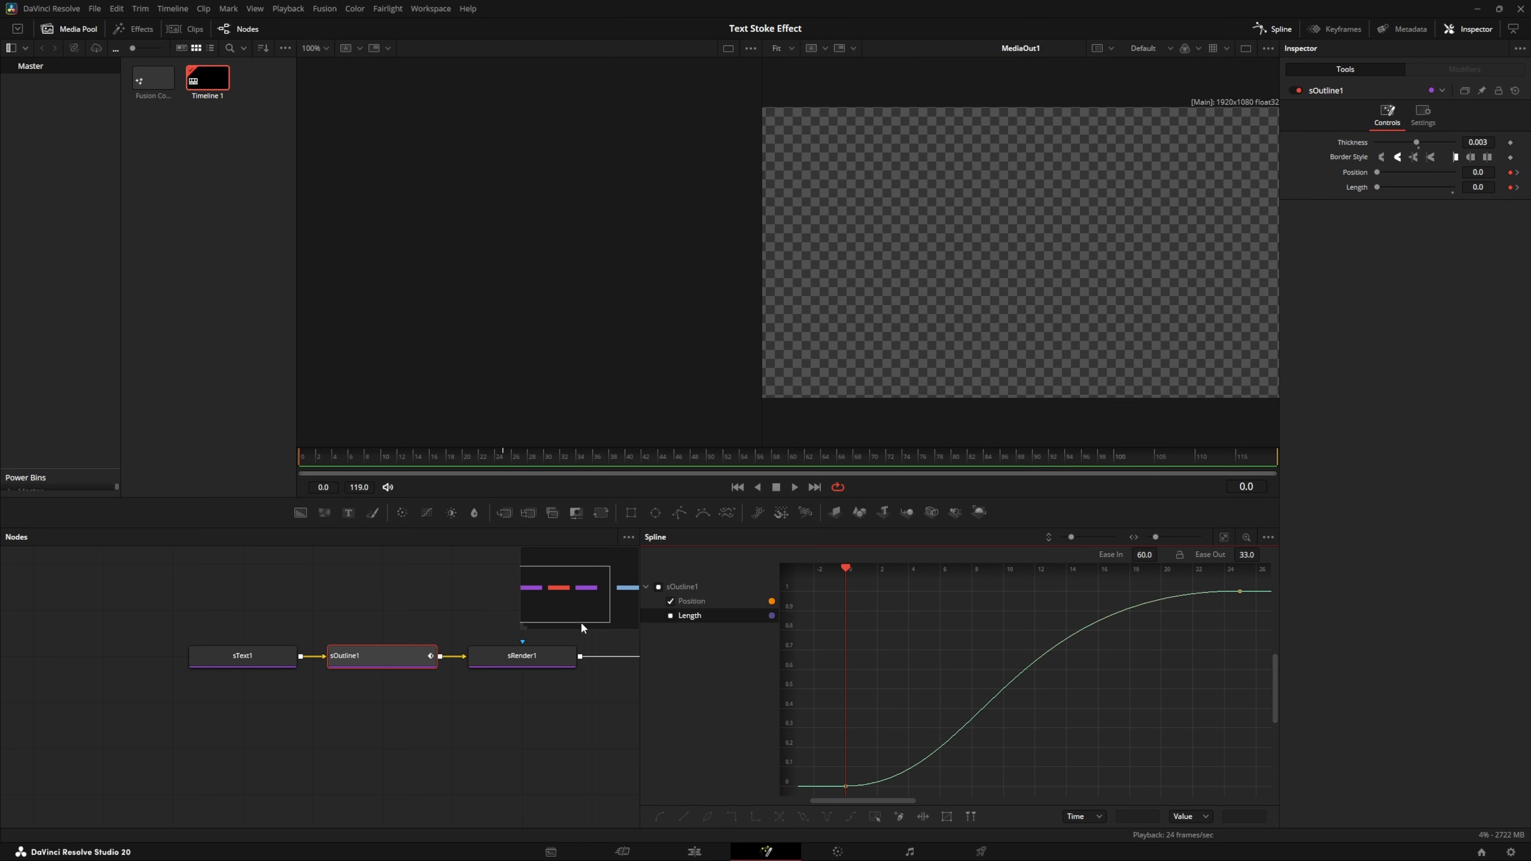
{"action": "left_click", "coordinate": [1272, 29]}
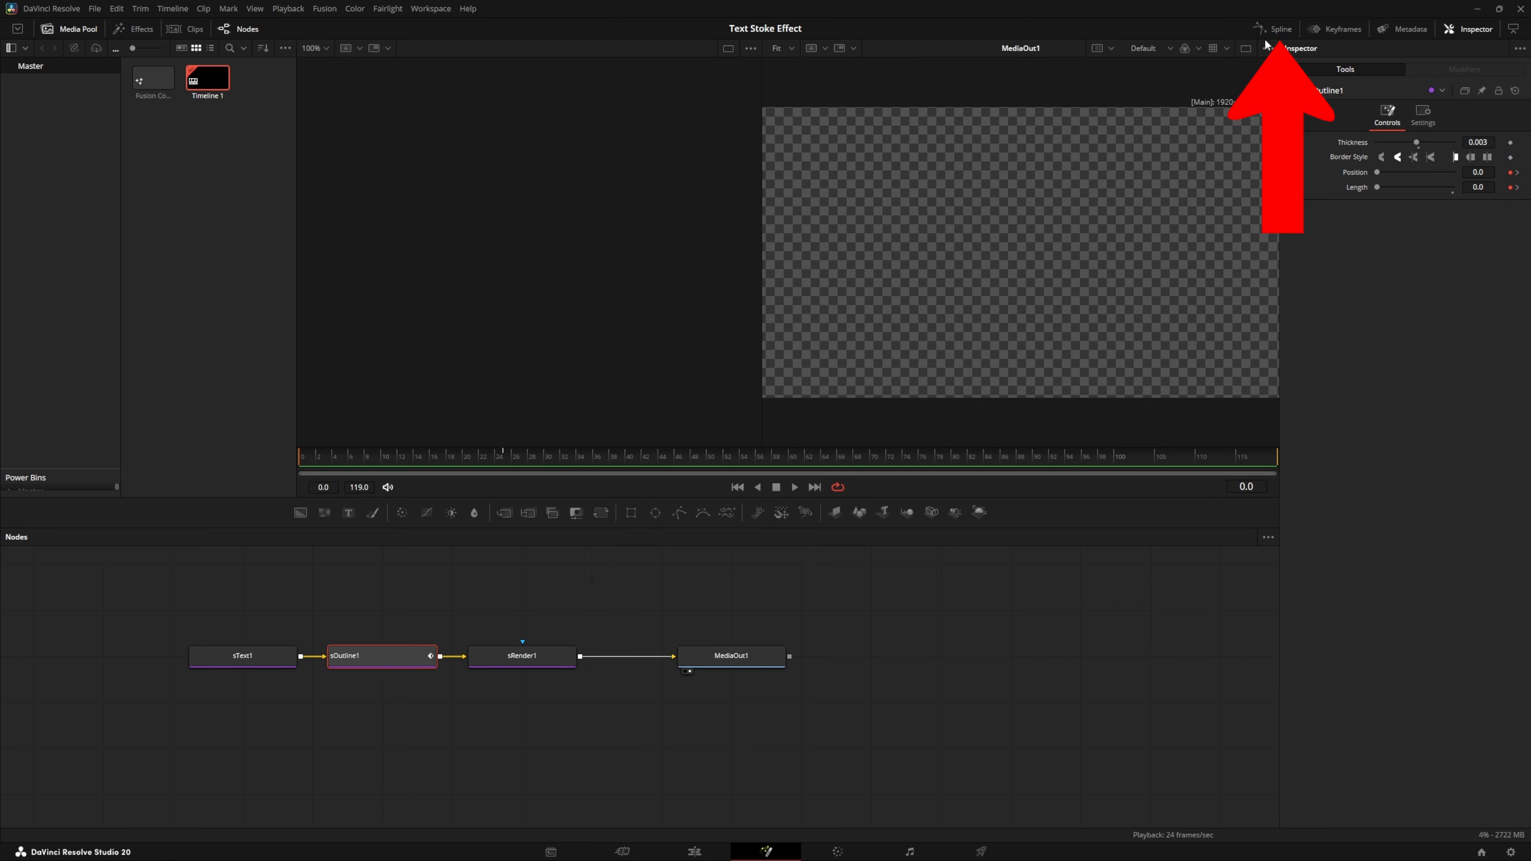
Insert a Soft Glow node after sRender1 and lower its gain to 1.575
{"action": "left_click", "coordinate": [540, 661]}
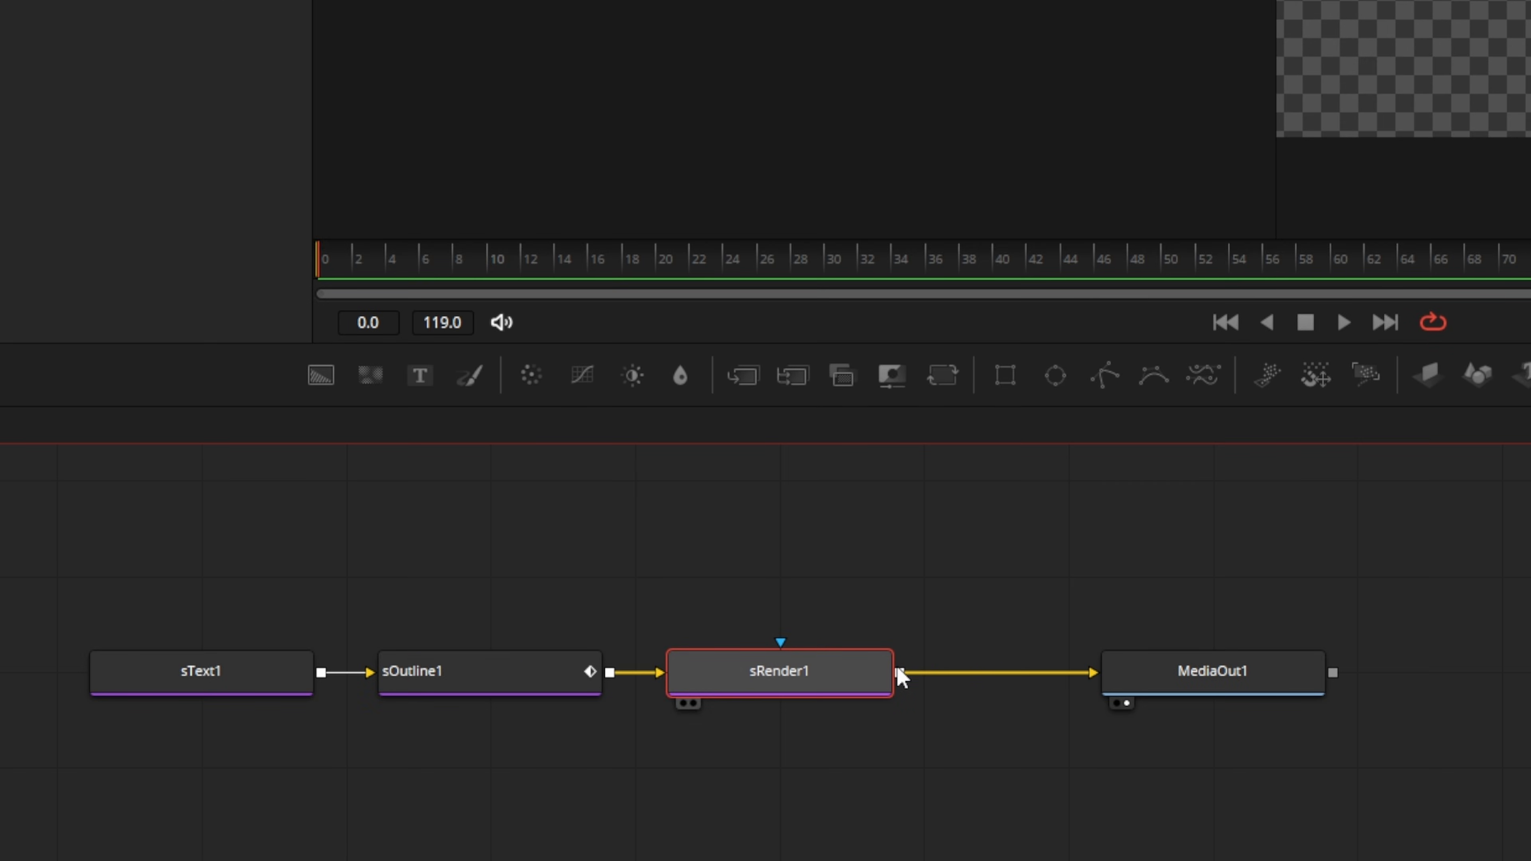
{"action": "key", "text": "shift+space"}
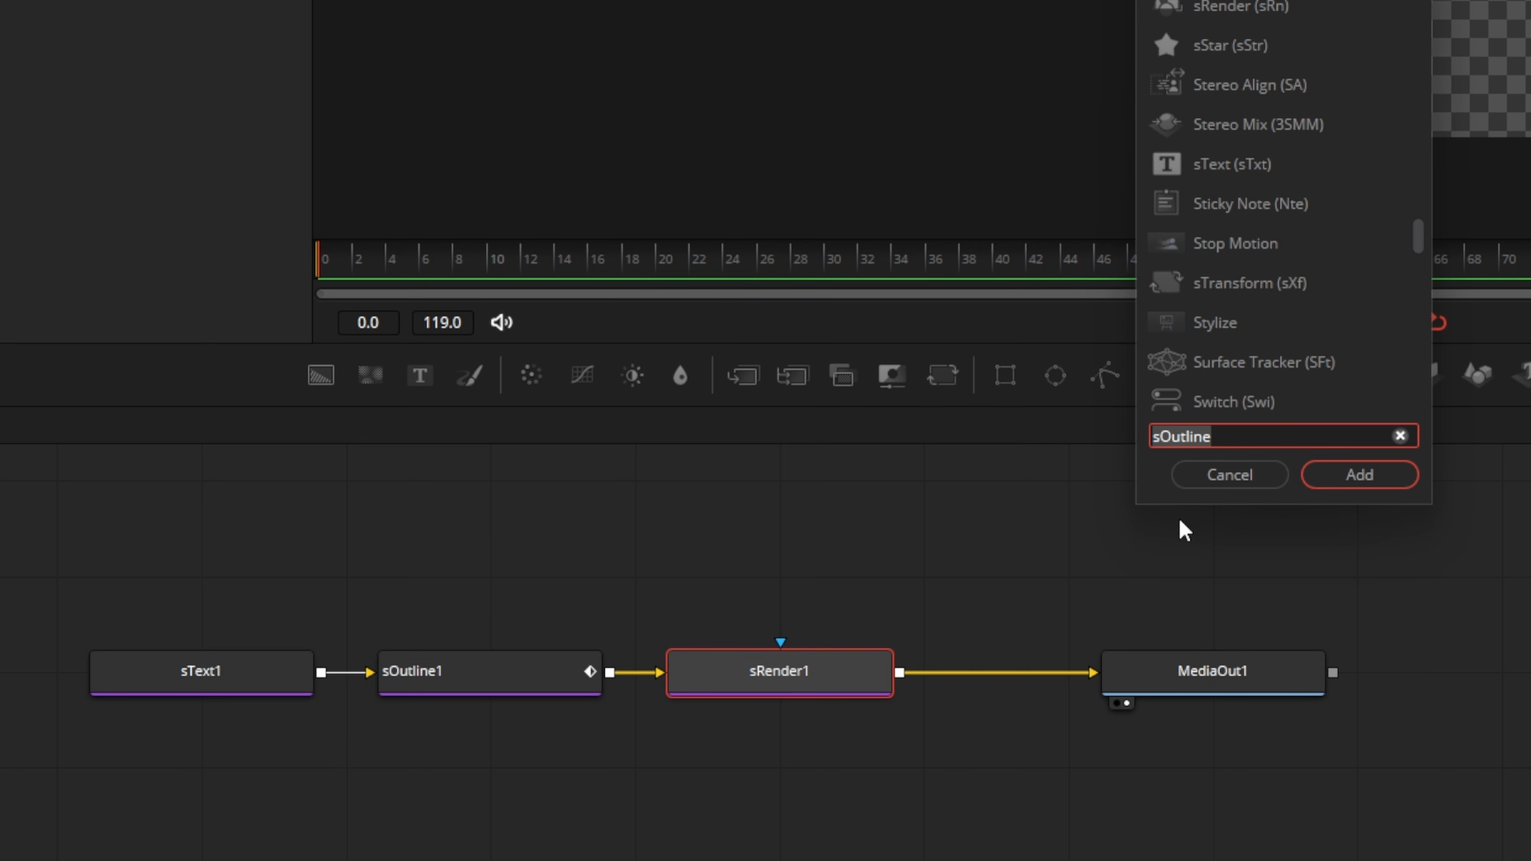
{"action": "type", "text": "soft"}
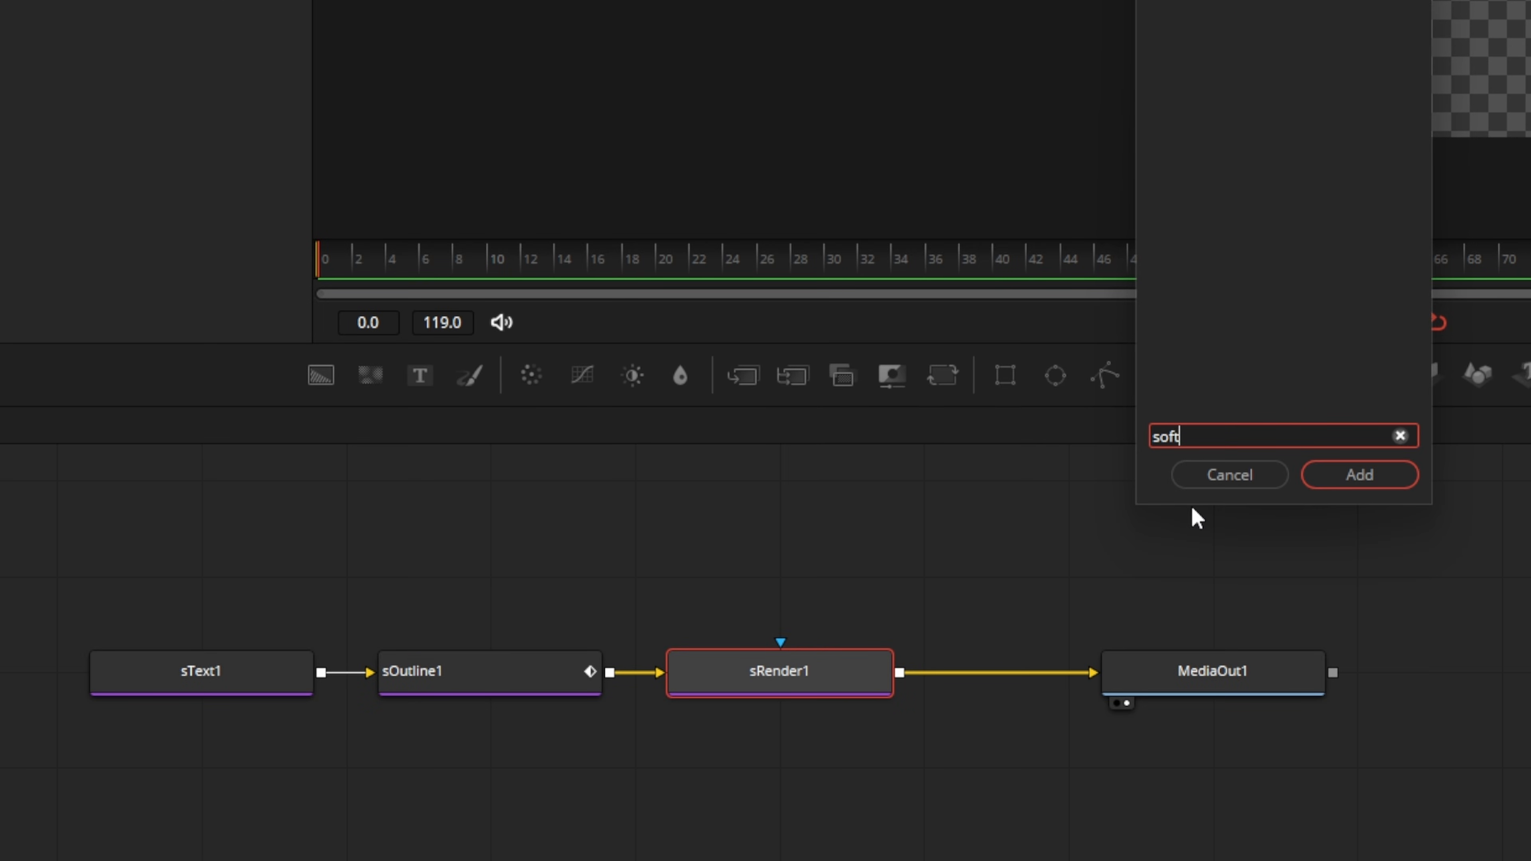
{"action": "key", "text": "Return"}
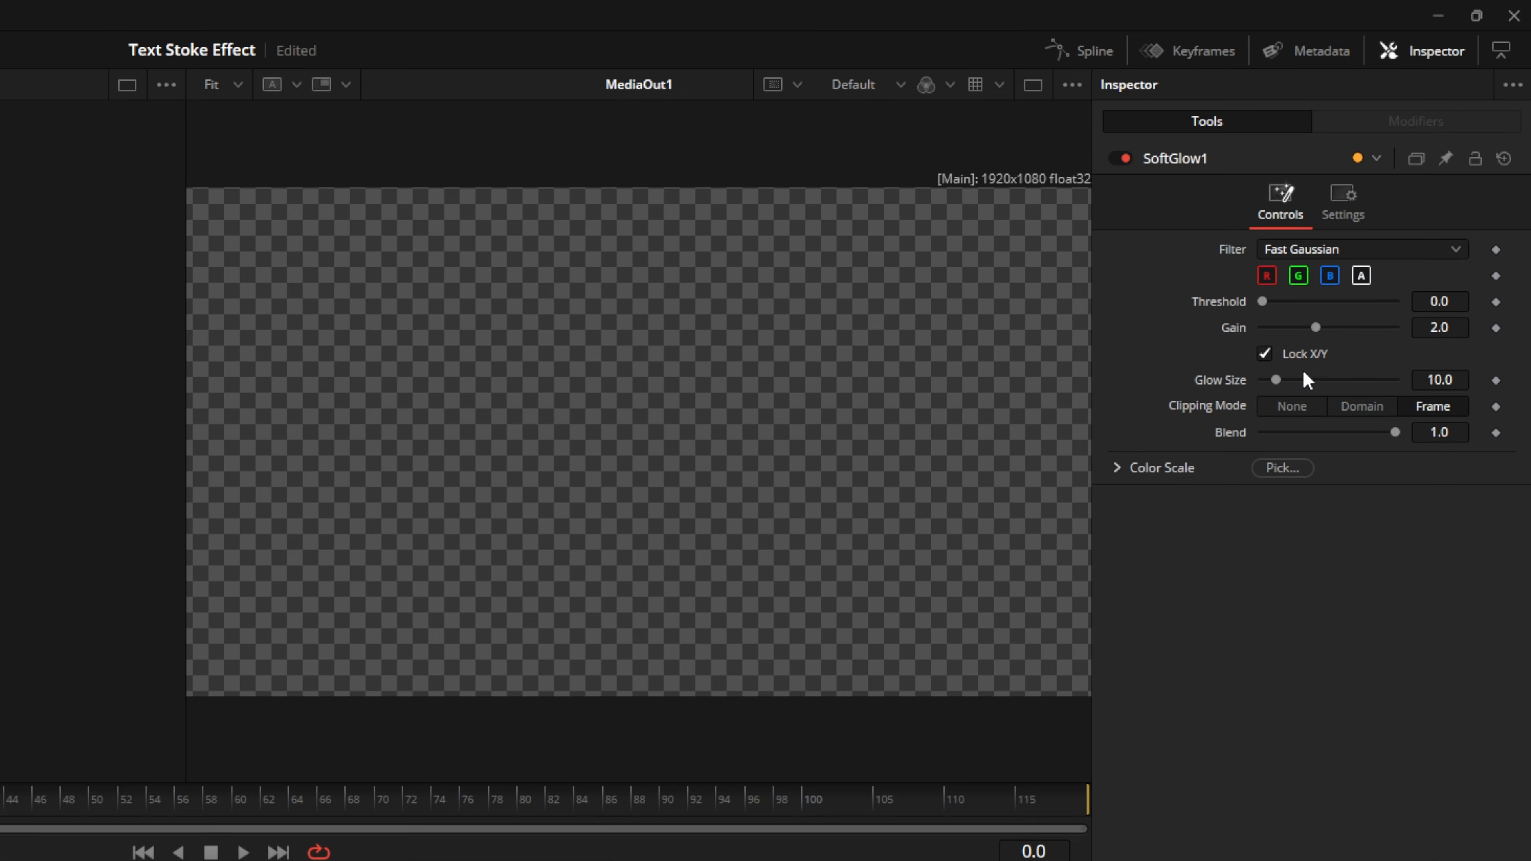
{"action": "left_click", "coordinate": [1317, 326]}
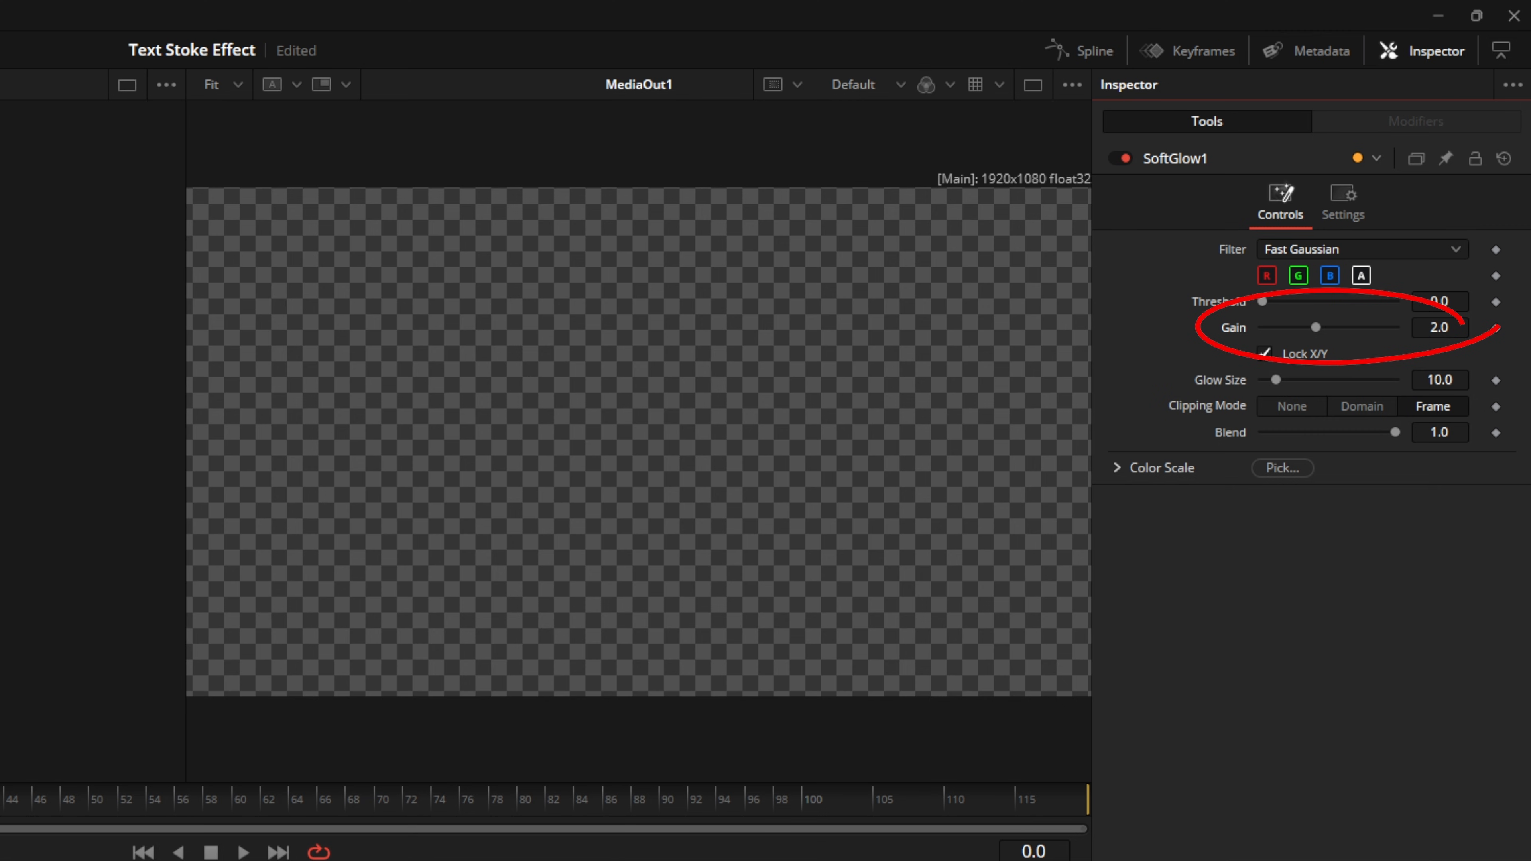
{"action": "left_click_drag", "start_coordinate": [1316, 327], "coordinate": [1302, 338]}
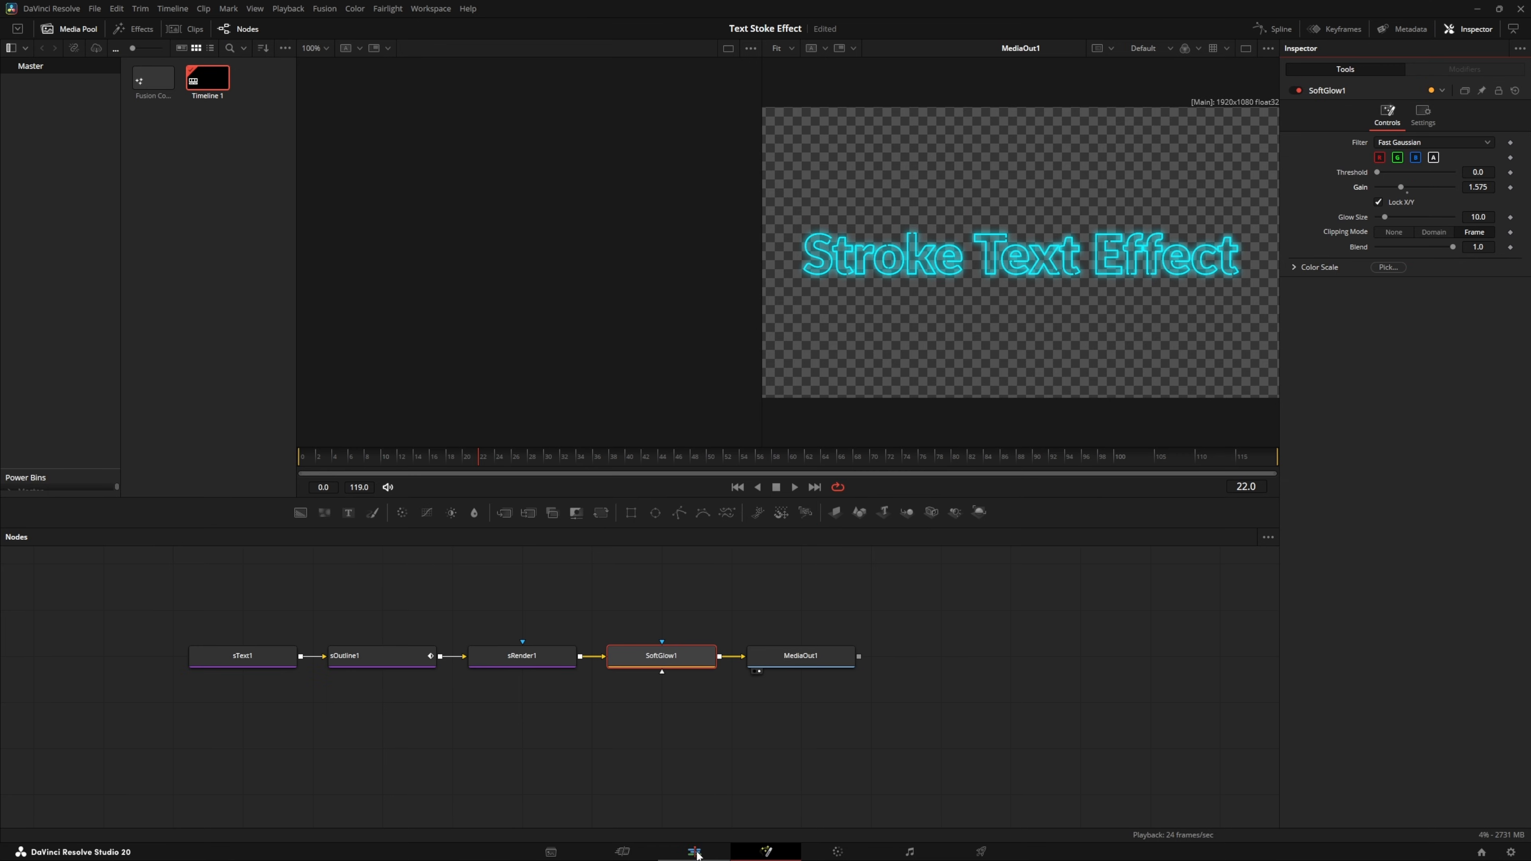
Trim the Fusion composition clip to 2 seconds on the Edit page and play it back
{"action": "left_click", "coordinate": [696, 850]}
{"action": "left_click_drag", "start_coordinate": [548, 628], "coordinate": [319, 623]}
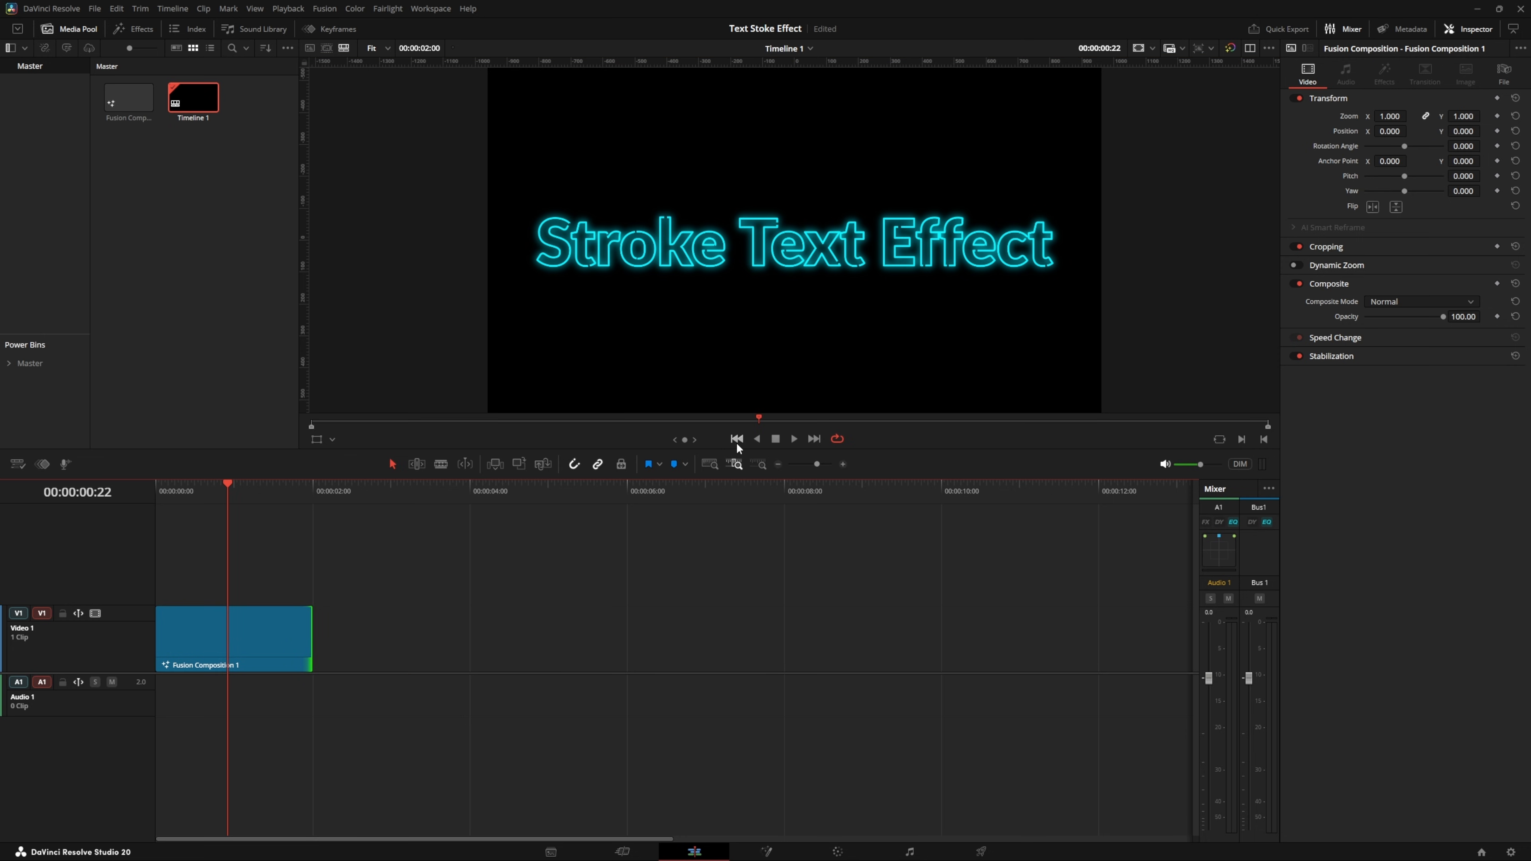
{"action": "left_click", "coordinate": [794, 439]}
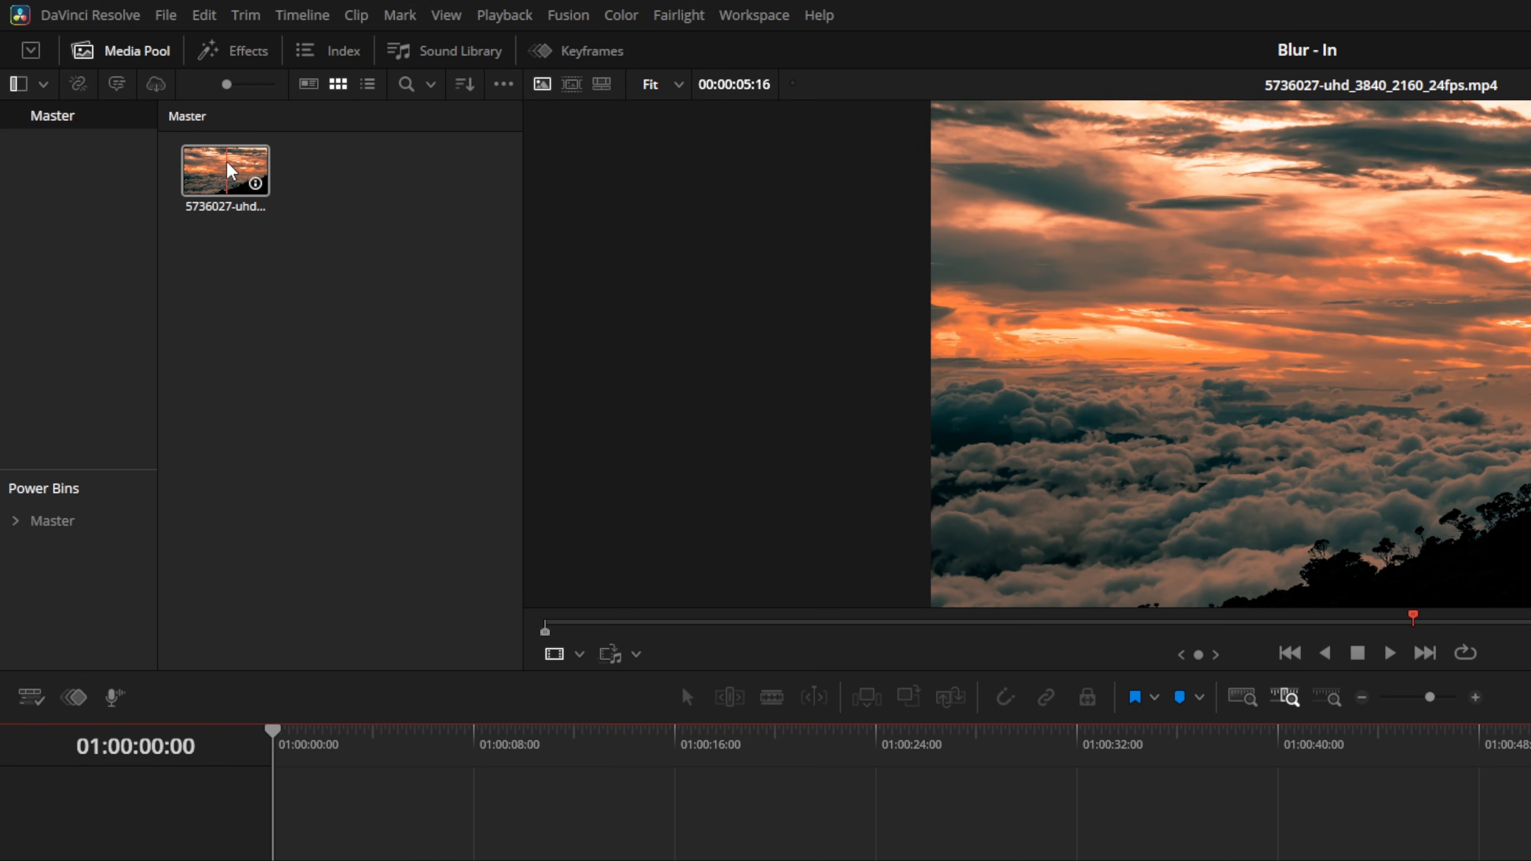
Place the cloud video clip at the start of the Blur - In project's timeline and trim it to 3 seconds
{"action": "left_click_drag", "start_coordinate": [229, 170], "coordinate": [302, 418]}
{"action": "left_click_drag", "start_coordinate": [171, 238], "coordinate": [160, 588]}
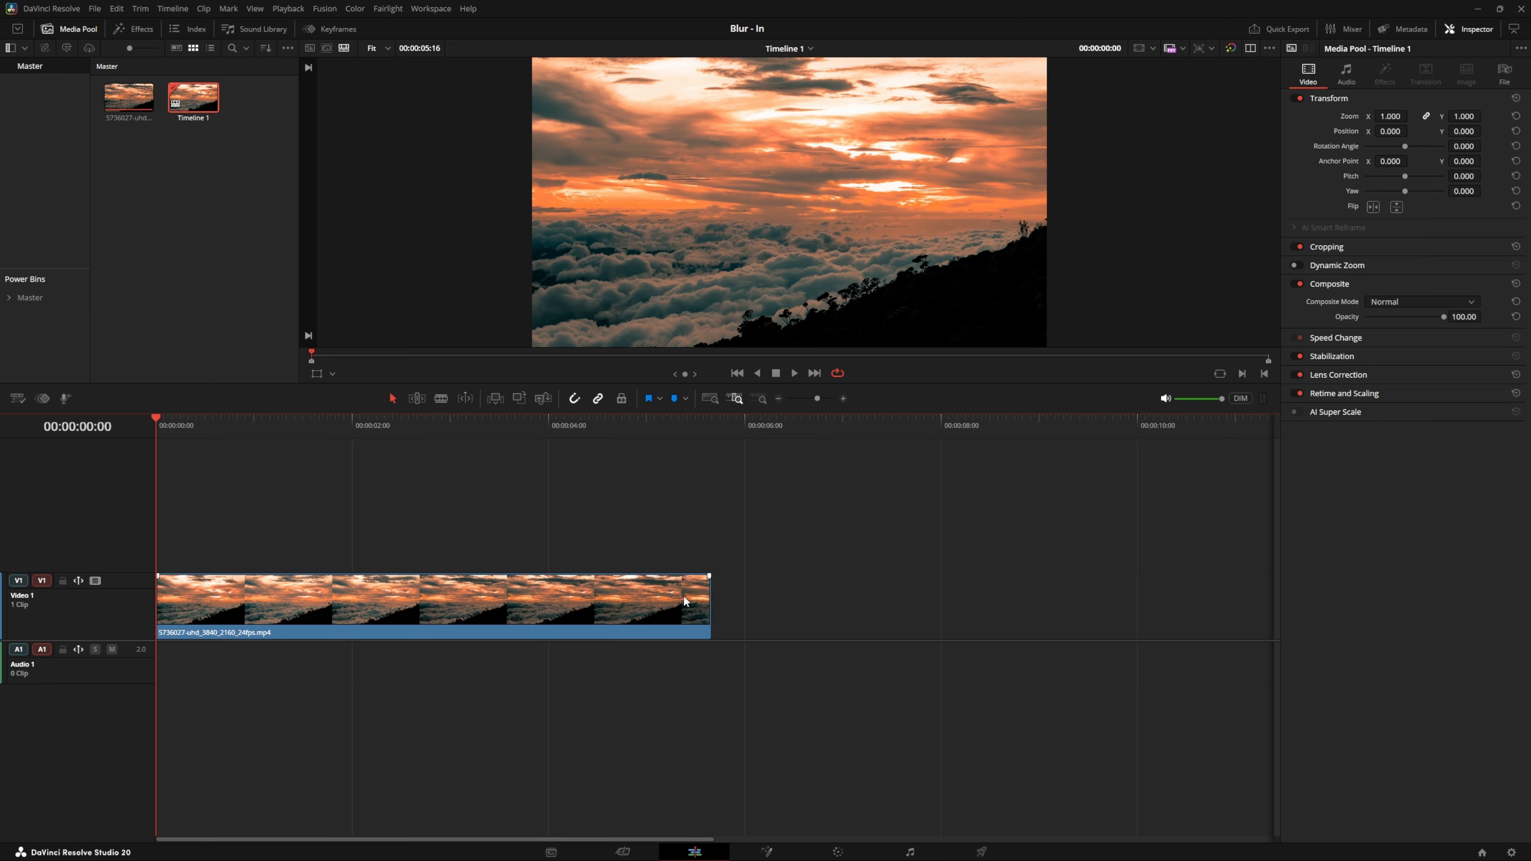
{"action": "left_click_drag", "start_coordinate": [704, 598], "coordinate": [447, 599]}
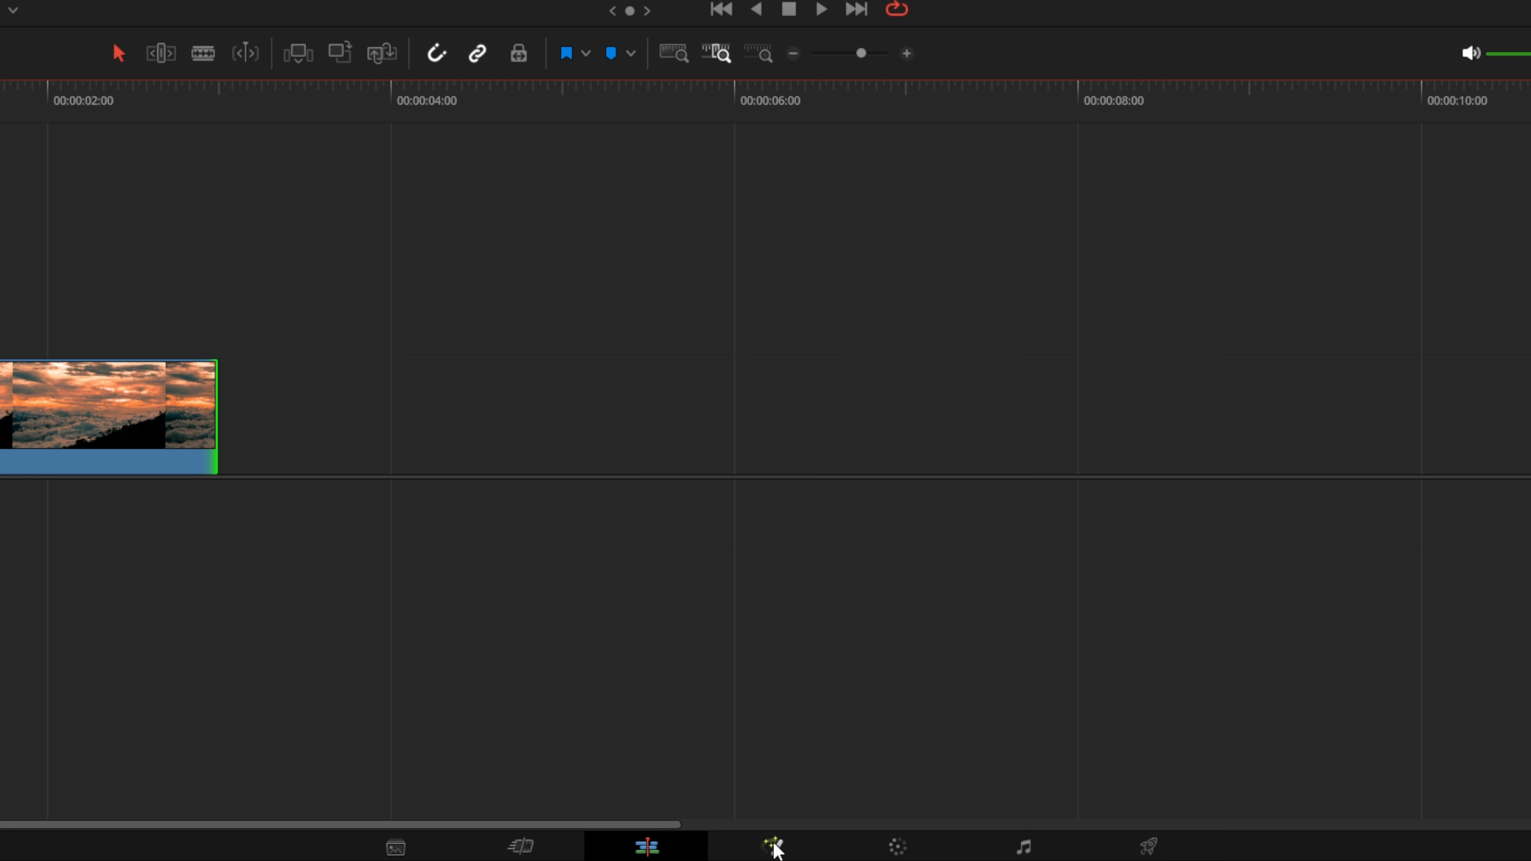
Open the cloud clip in Fusion and add a text node merged over MediaIn1, with MediaIn1 moved closer to MediaOut1
{"action": "left_click", "coordinate": [774, 848]}
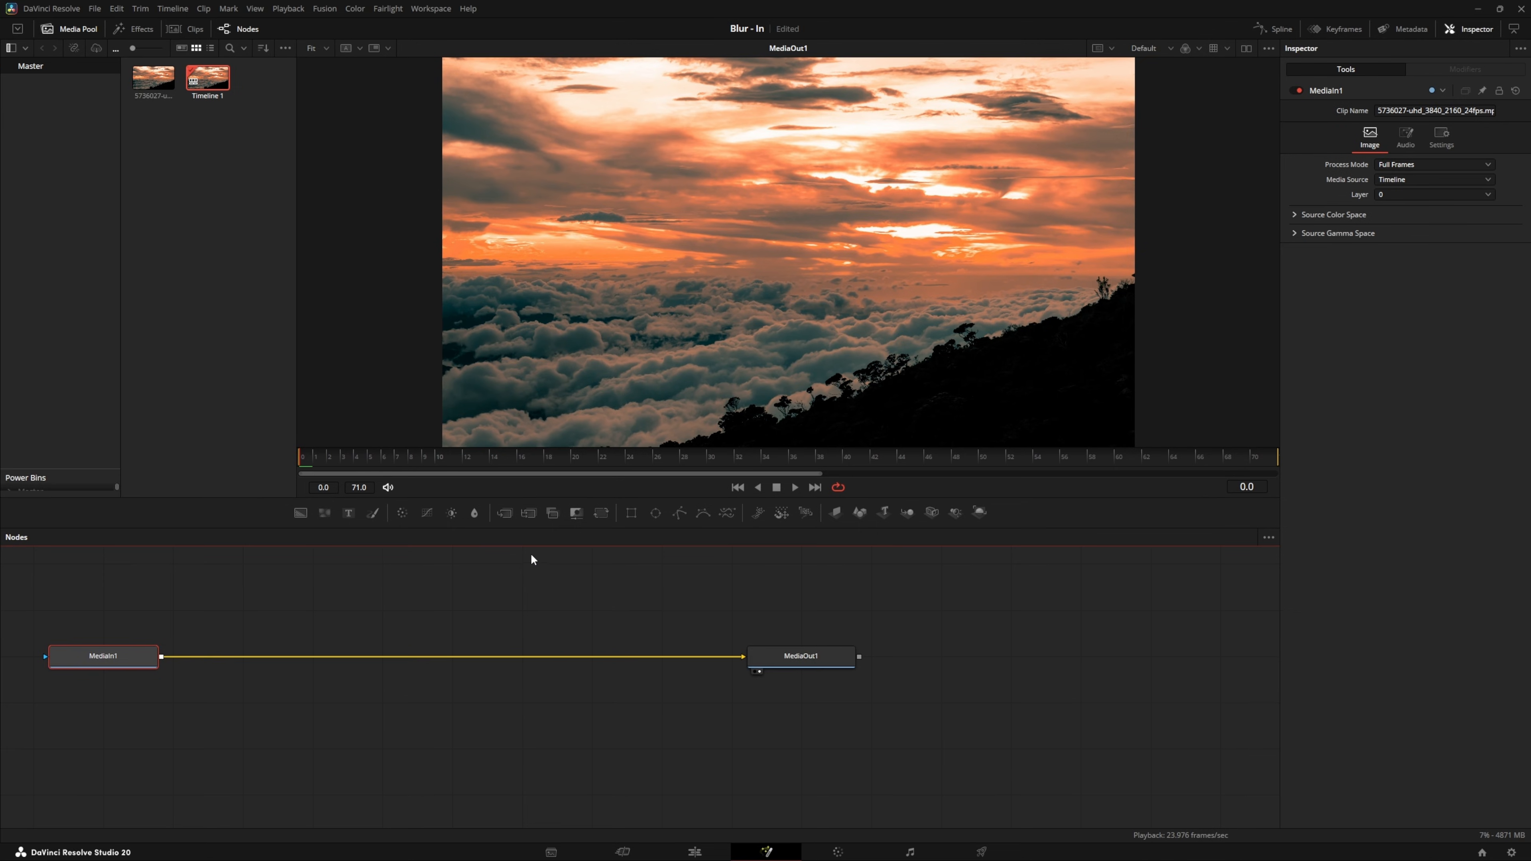
{"action": "left_click_drag", "start_coordinate": [149, 663], "coordinate": [288, 664]}
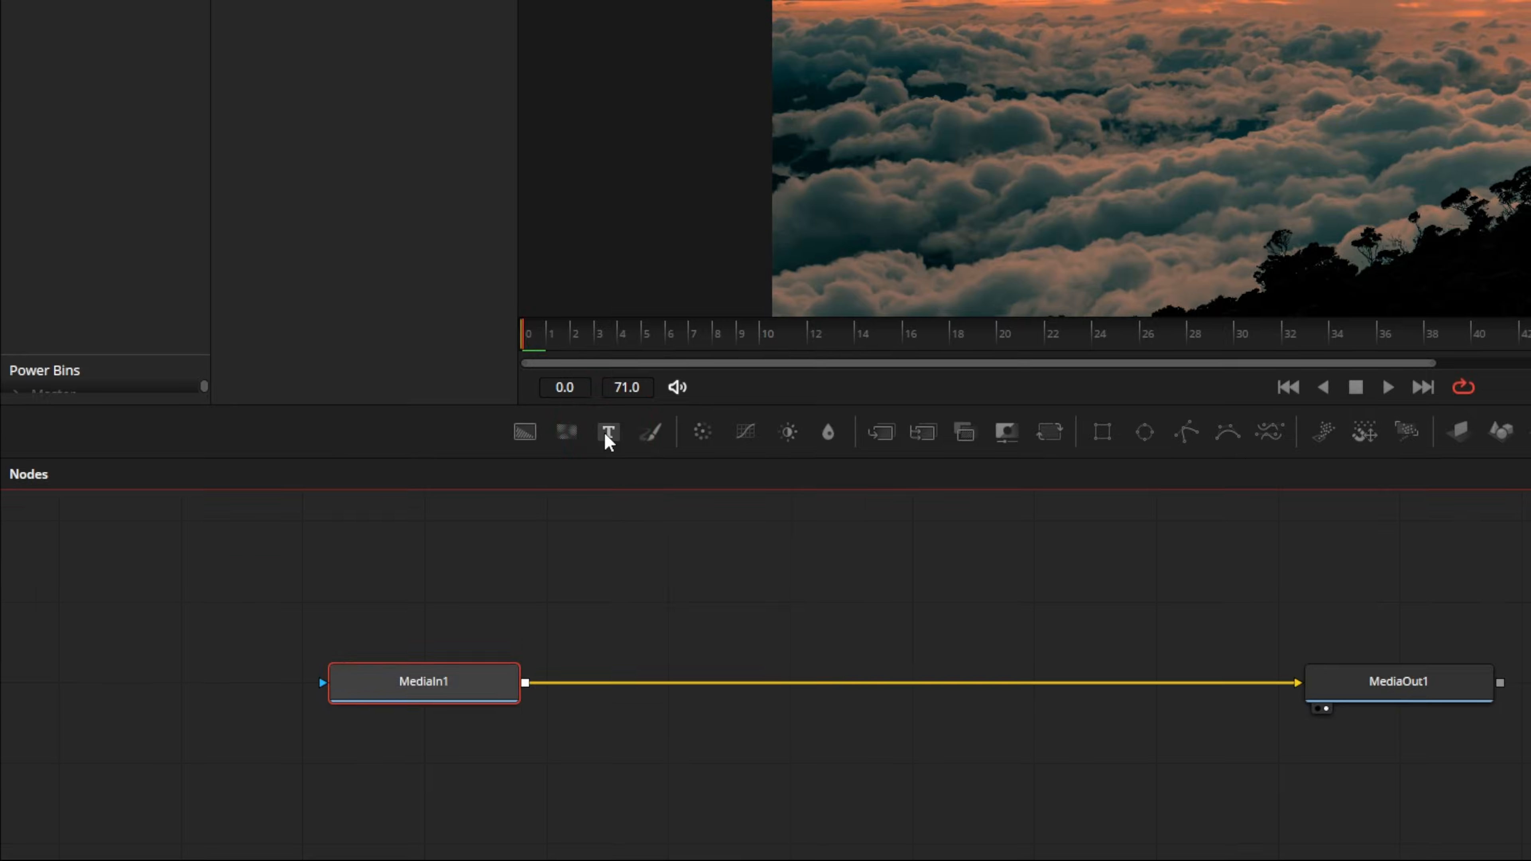
{"action": "left_click", "coordinate": [348, 513]}
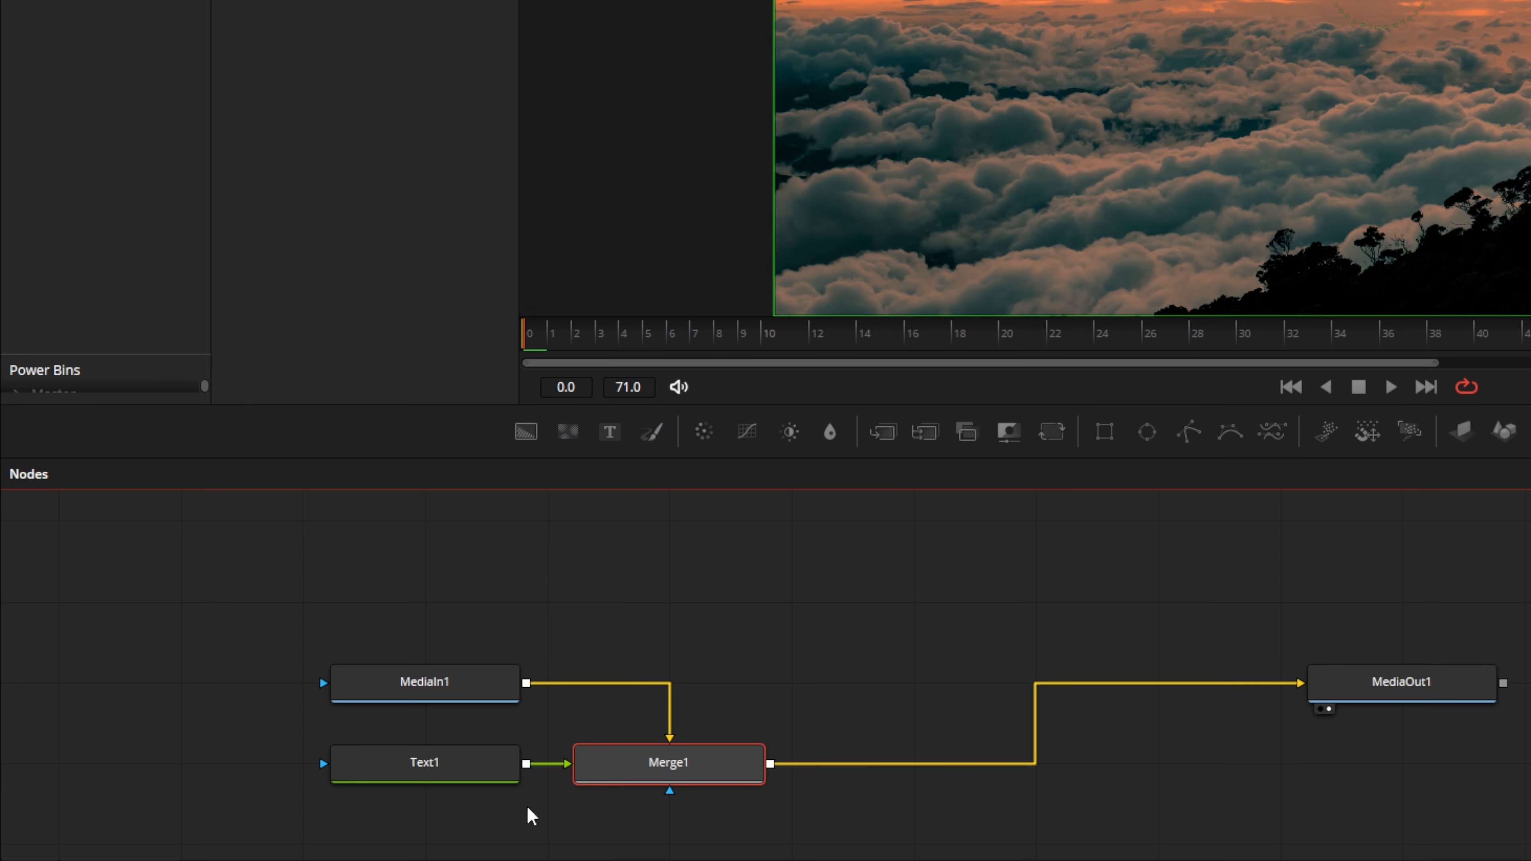
Enter CLOUD HOPPING on two lines in Text1 and set its font to Lato Black
{"action": "left_click", "coordinate": [462, 773]}
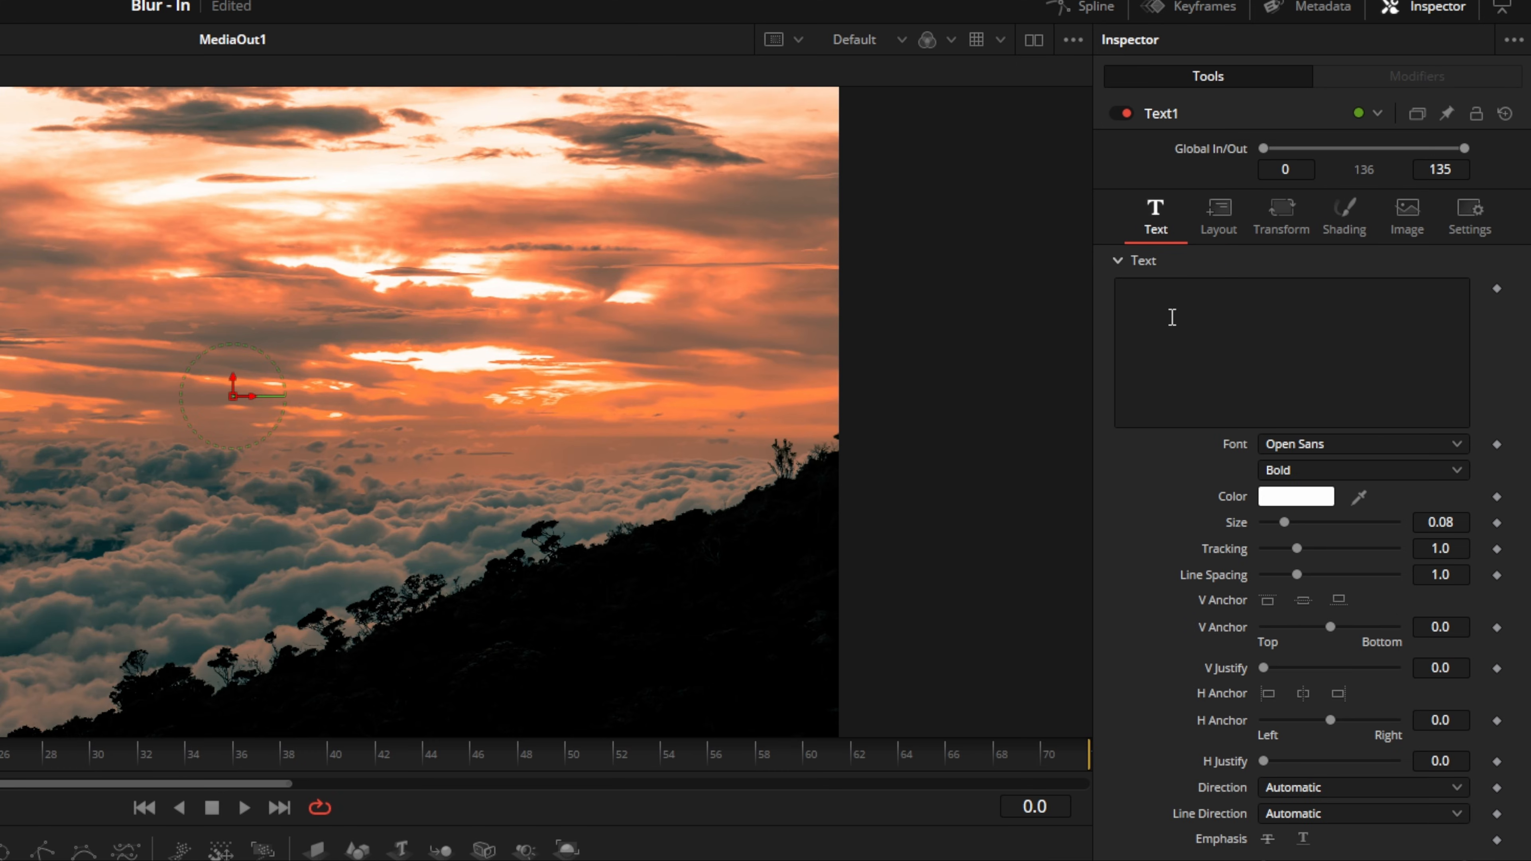
{"action": "left_click", "coordinate": [1325, 207]}
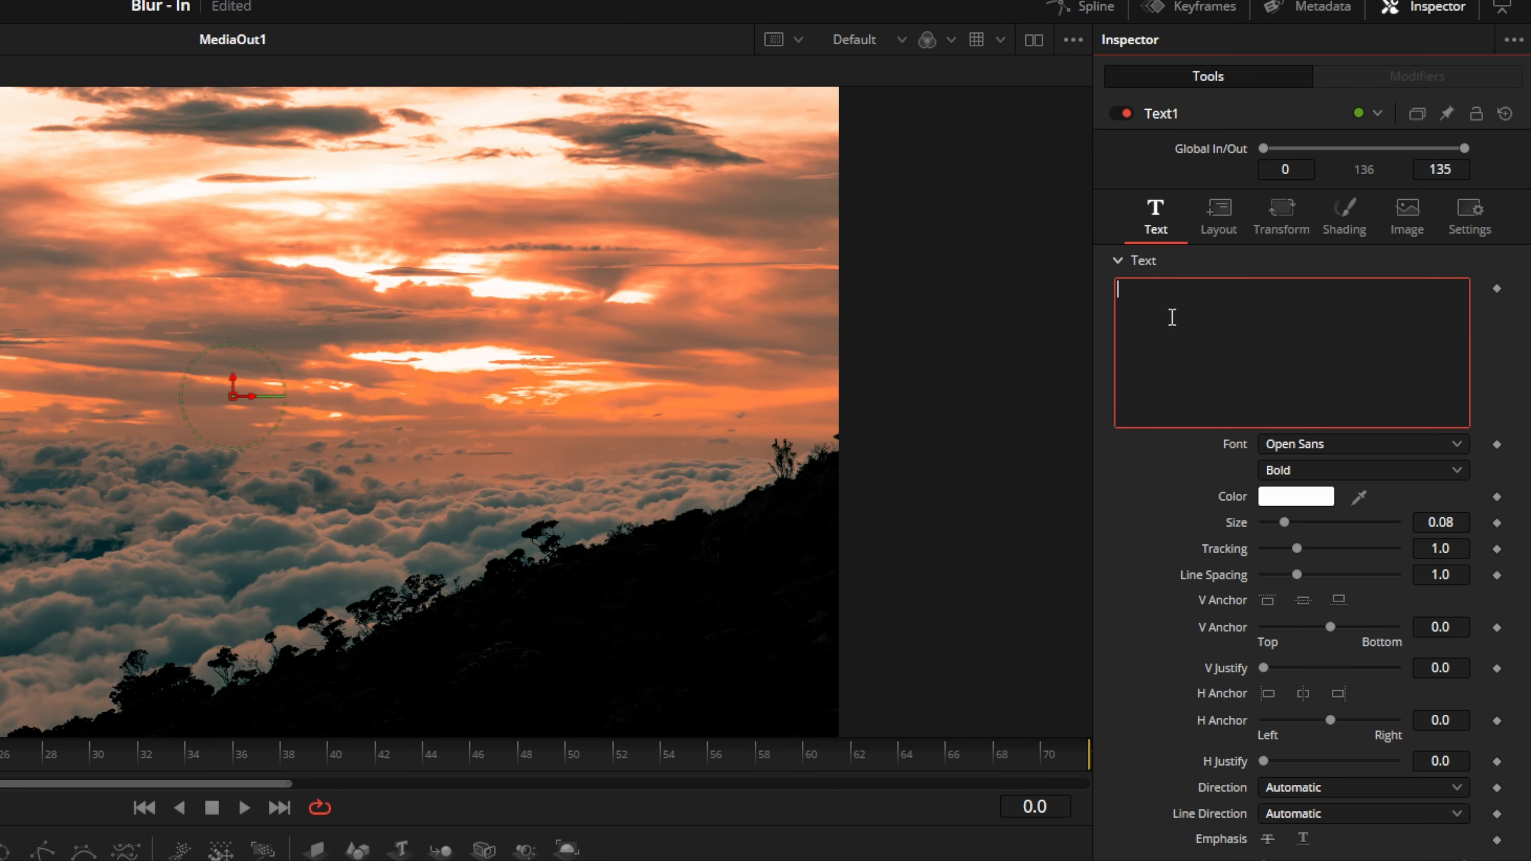
{"action": "type", "text": "CLOUD HOPPING"}
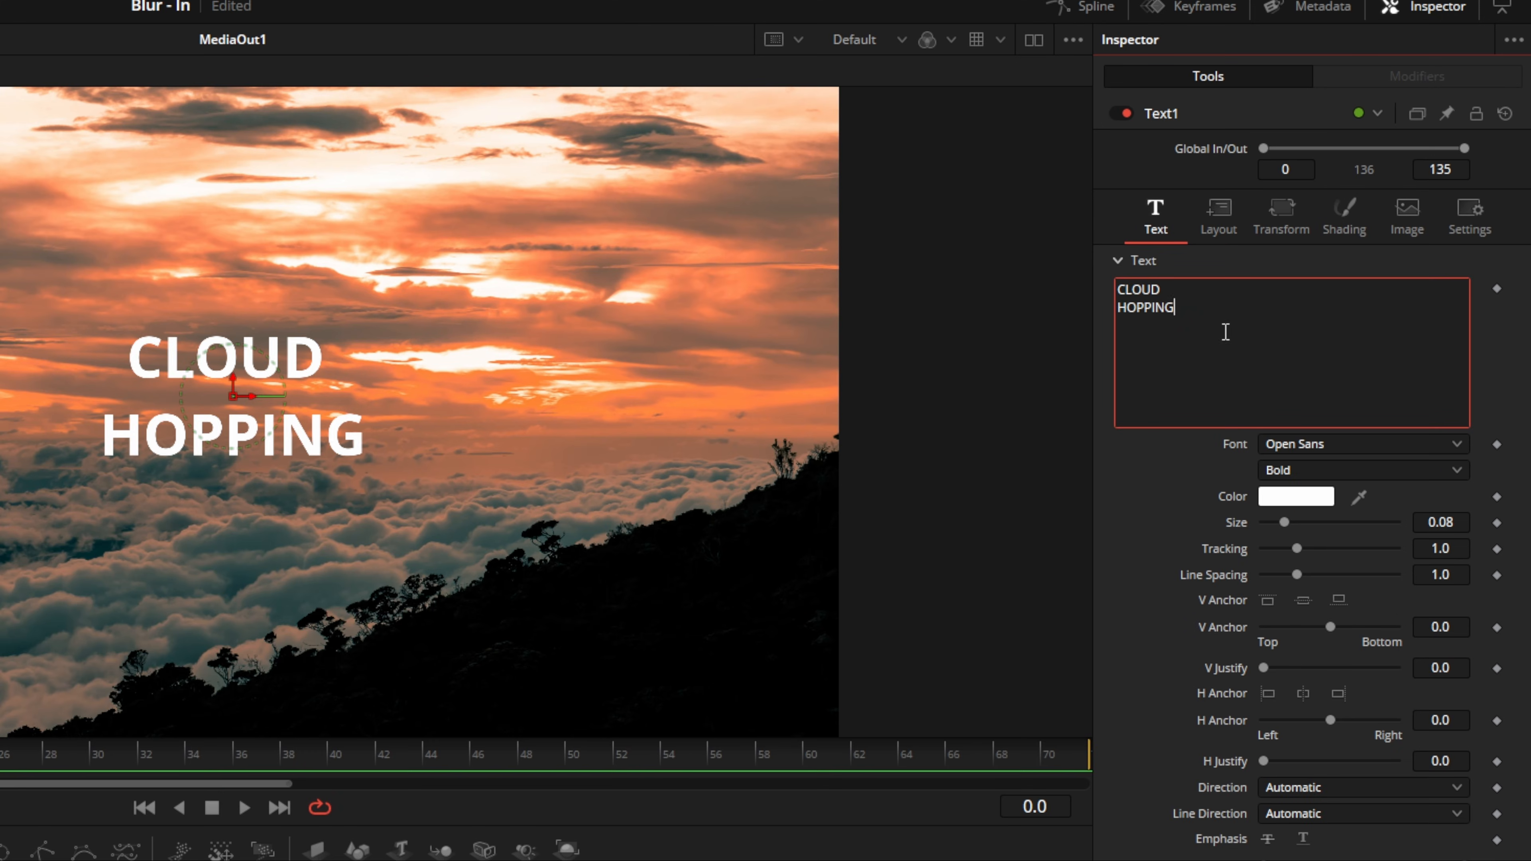
{"action": "left_click", "coordinate": [1289, 445]}
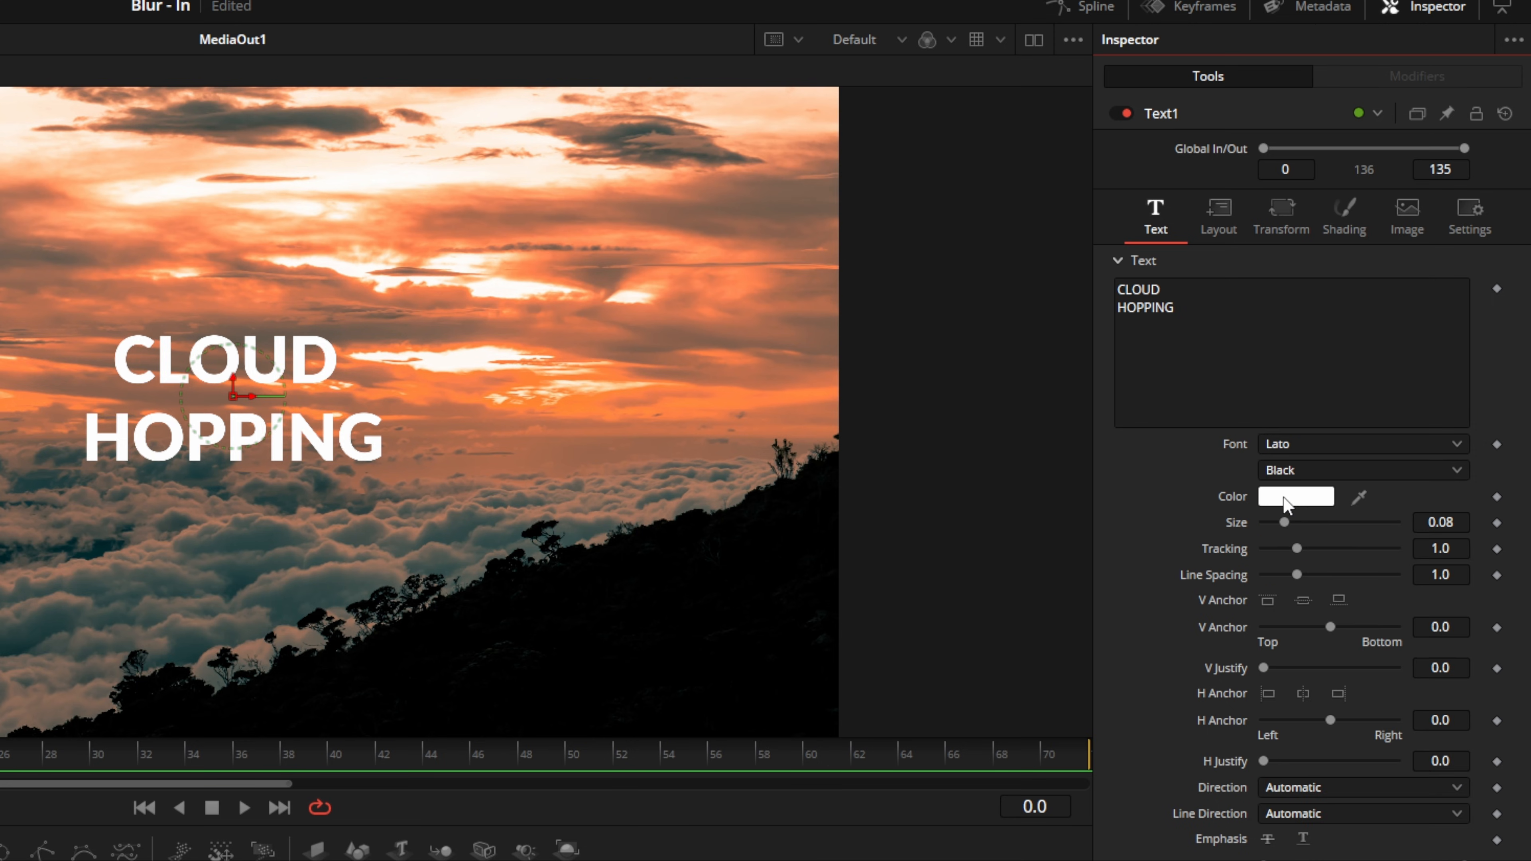
Colour the CLOUD HOPPING text bright green and enlarge it to size 0.252
{"action": "left_click", "coordinate": [1296, 495]}
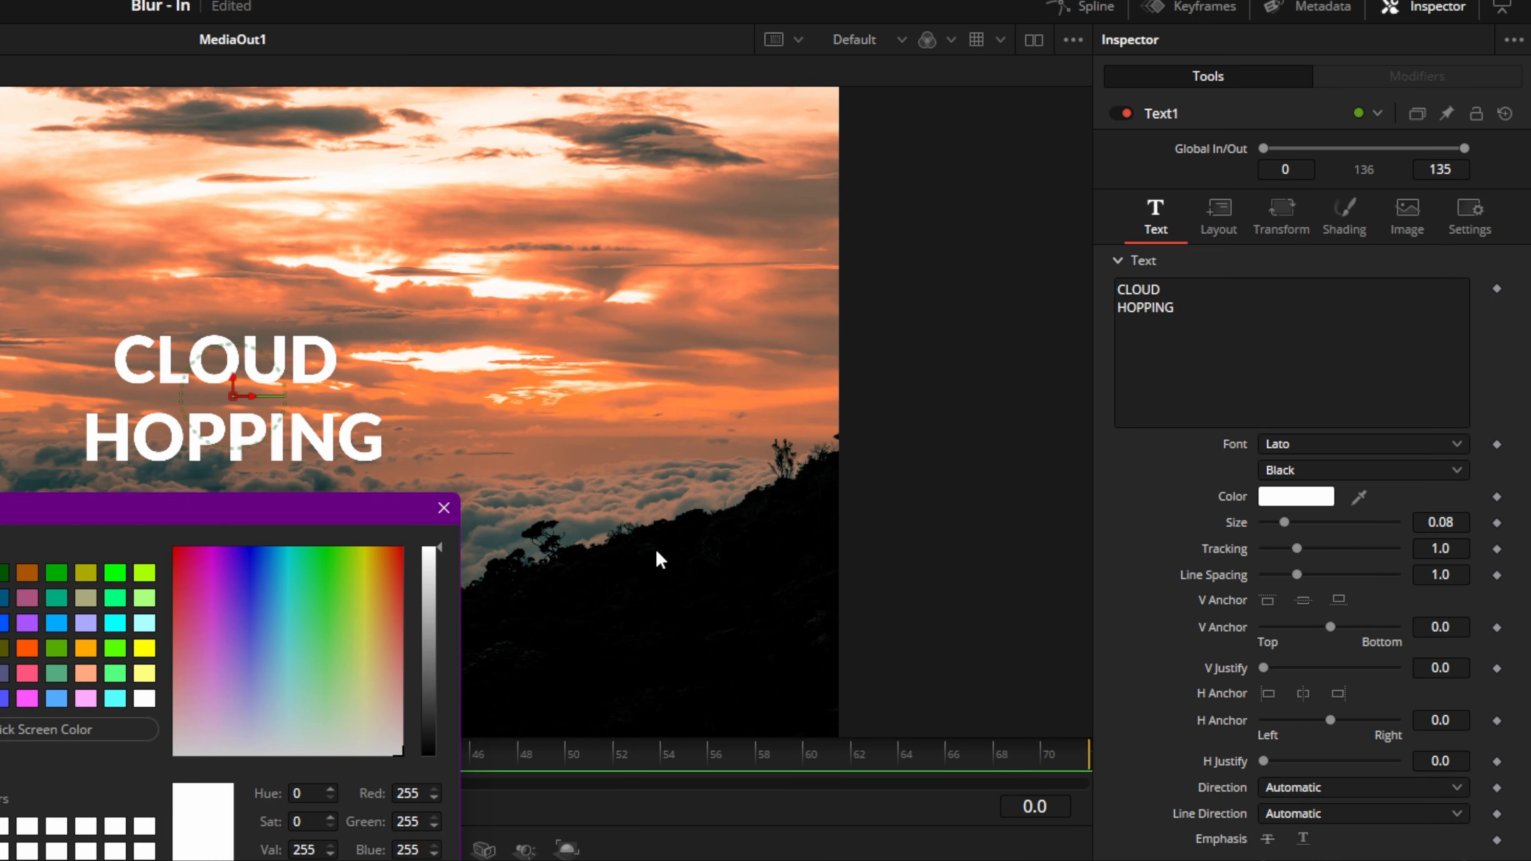
{"action": "left_click", "coordinate": [115, 573]}
{"action": "key", "text": "Return"}
{"action": "left_click_drag", "start_coordinate": [1283, 523], "coordinate": [1337, 547]}
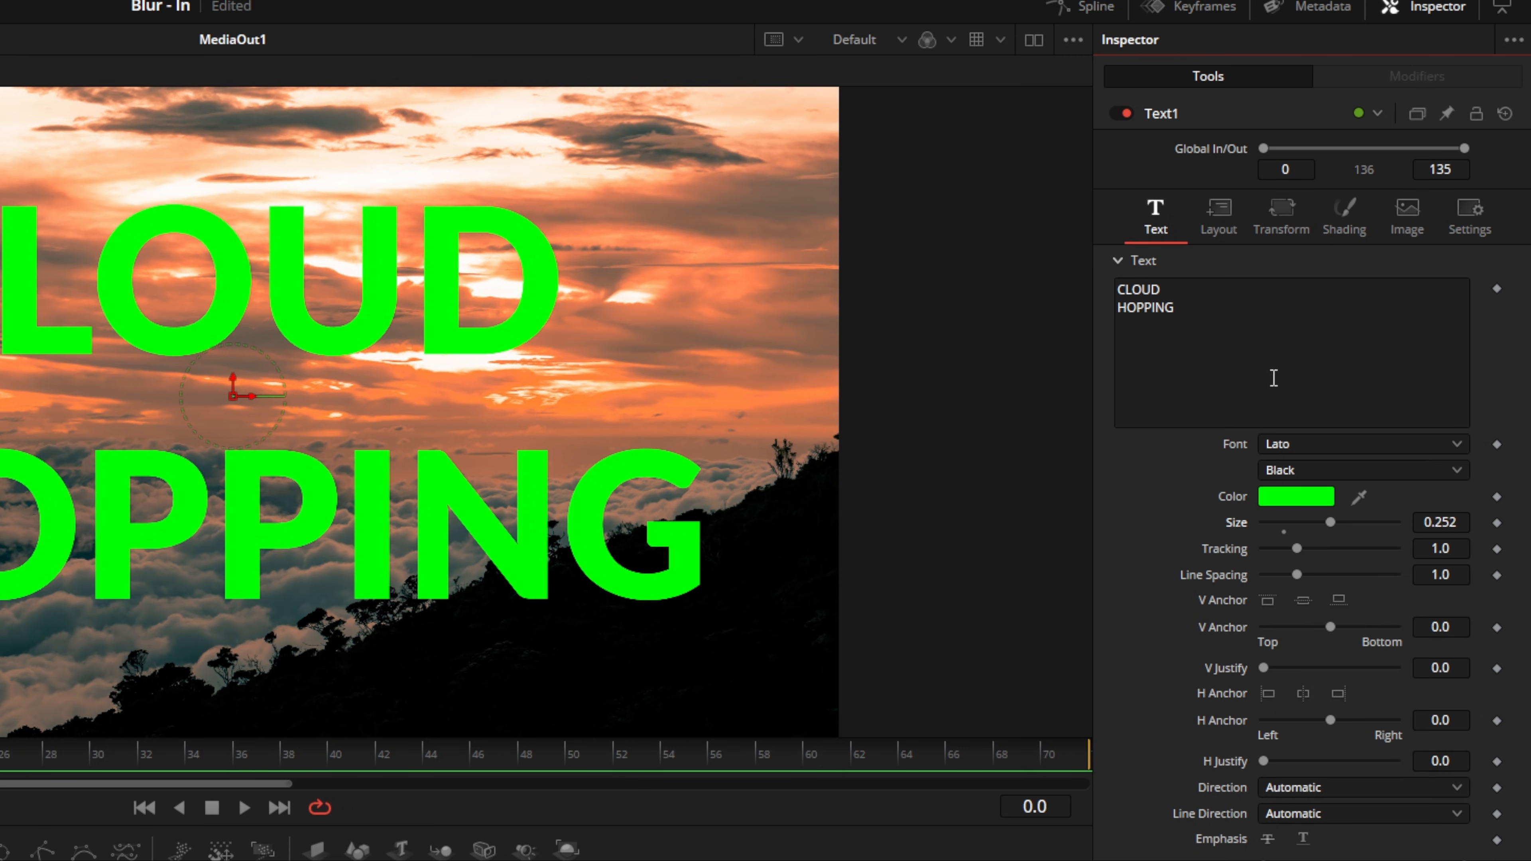
Add a Follower modifier to the CLOUD HOPPING text in Text1 and show the modifier's settings
{"action": "right_click", "coordinate": [1260, 348]}
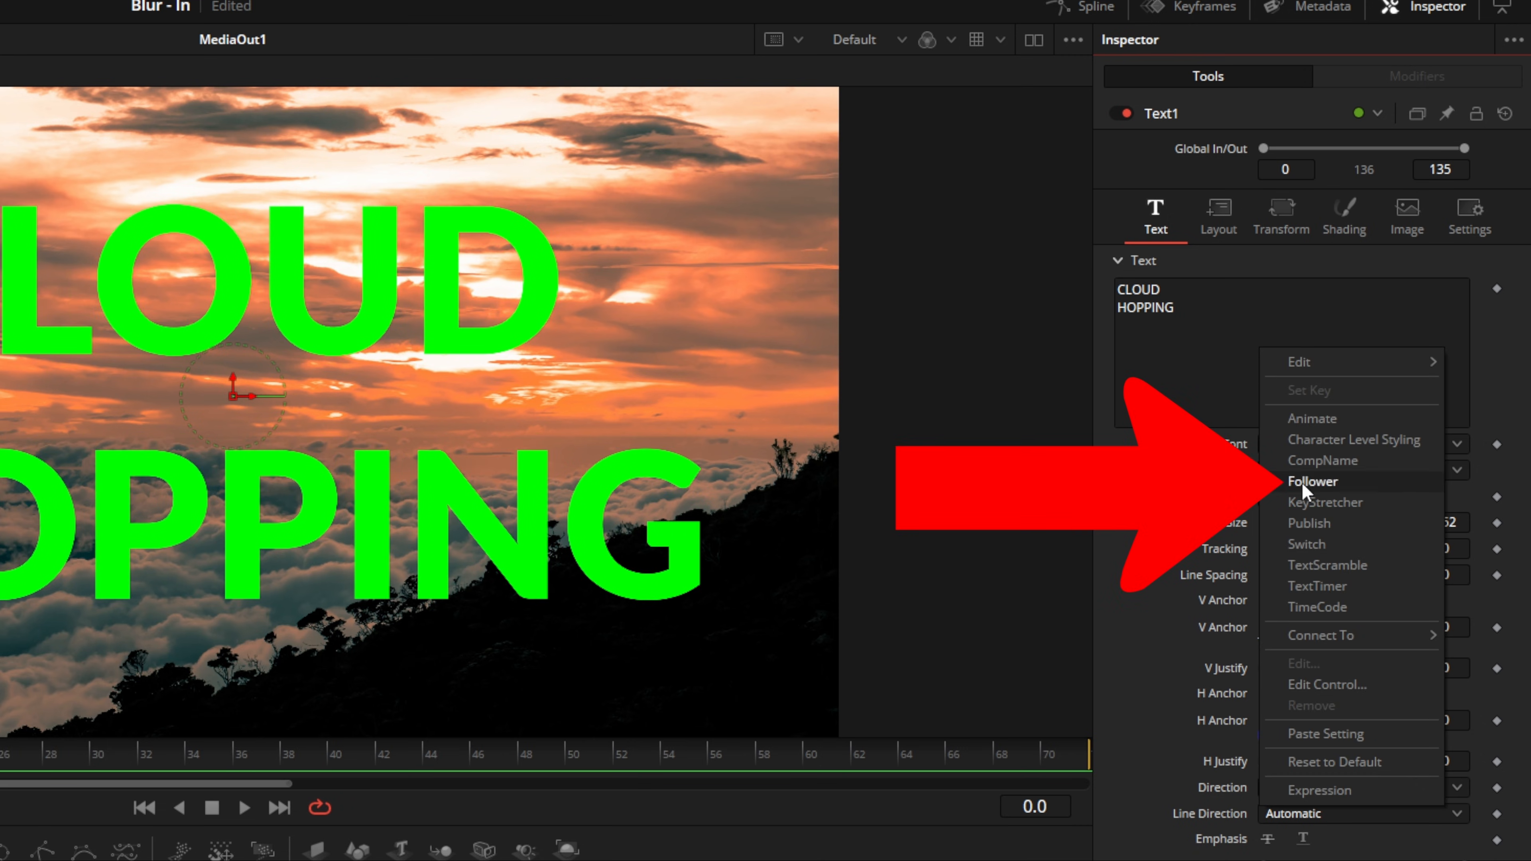
{"action": "left_click", "coordinate": [1305, 483]}
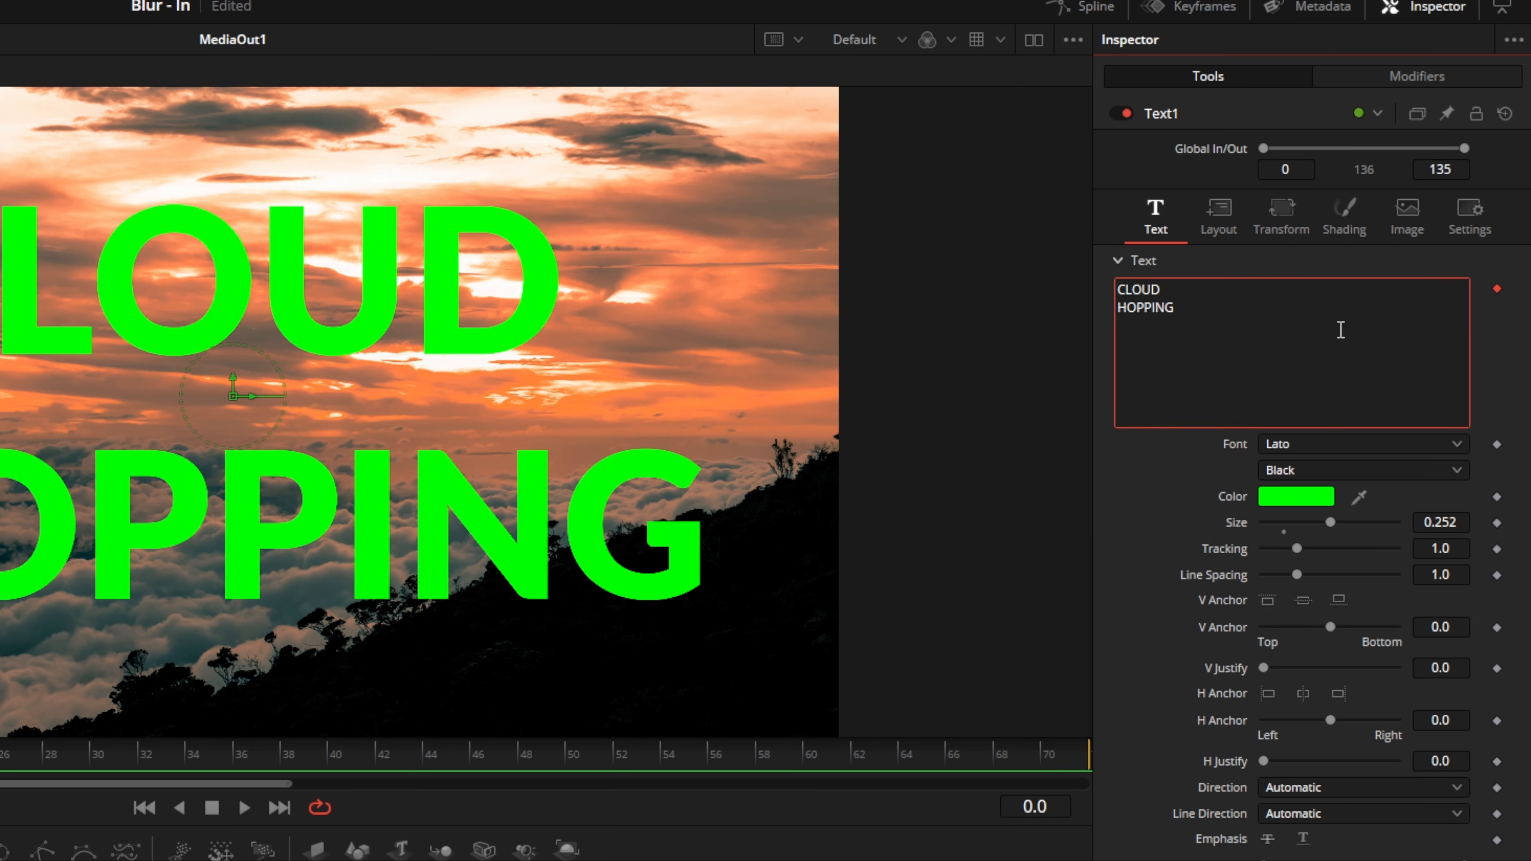
{"action": "left_click", "coordinate": [1398, 85]}
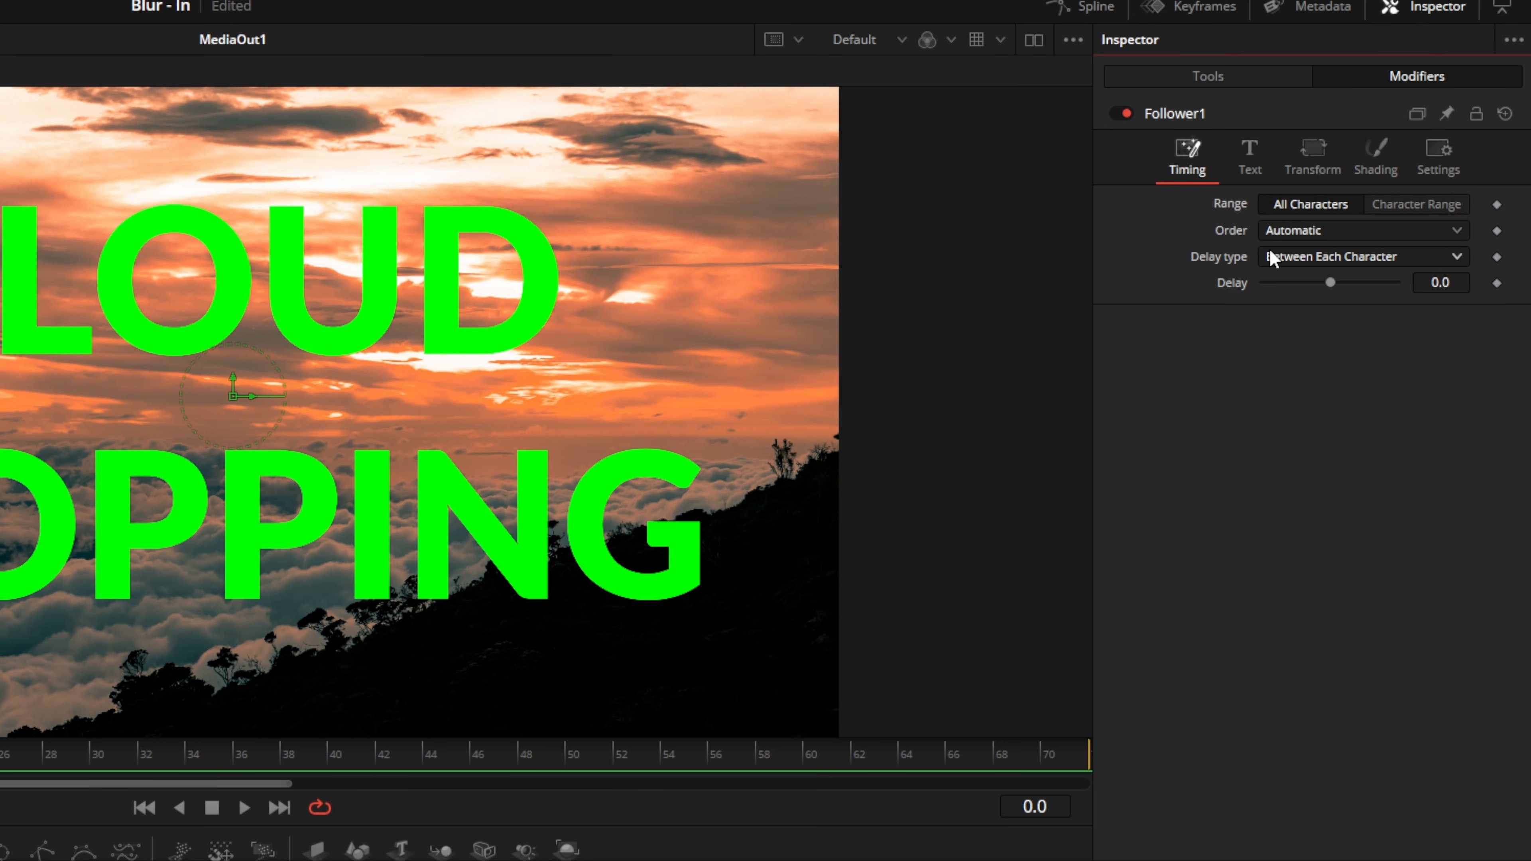
Set the Follower's delay between each character to 2 and its order to Completely Random
{"action": "left_click", "coordinate": [1449, 286]}
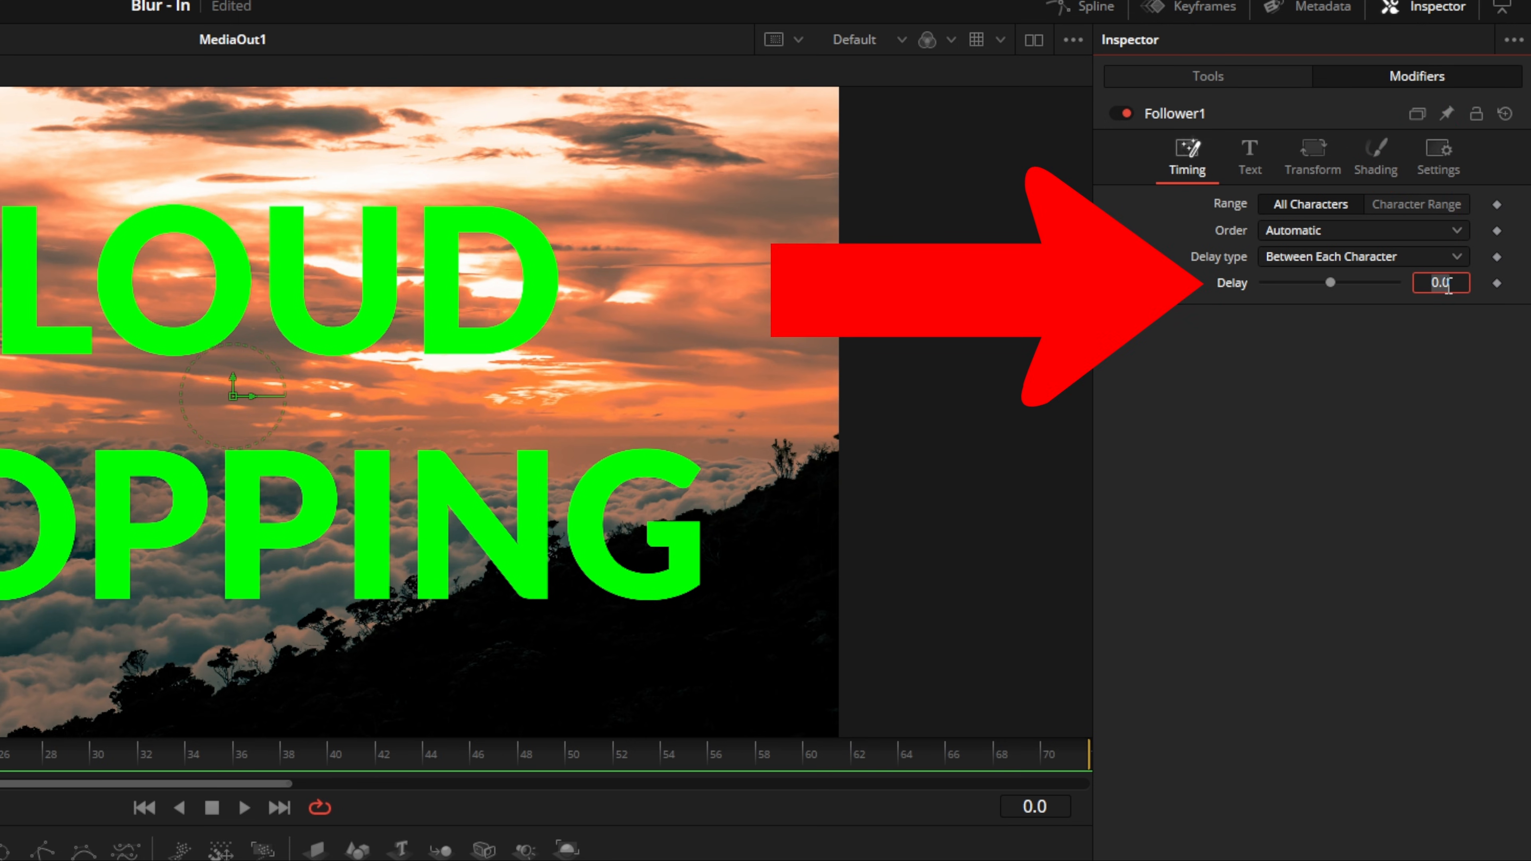
{"action": "type", "text": "2"}
{"action": "key", "text": "Return"}
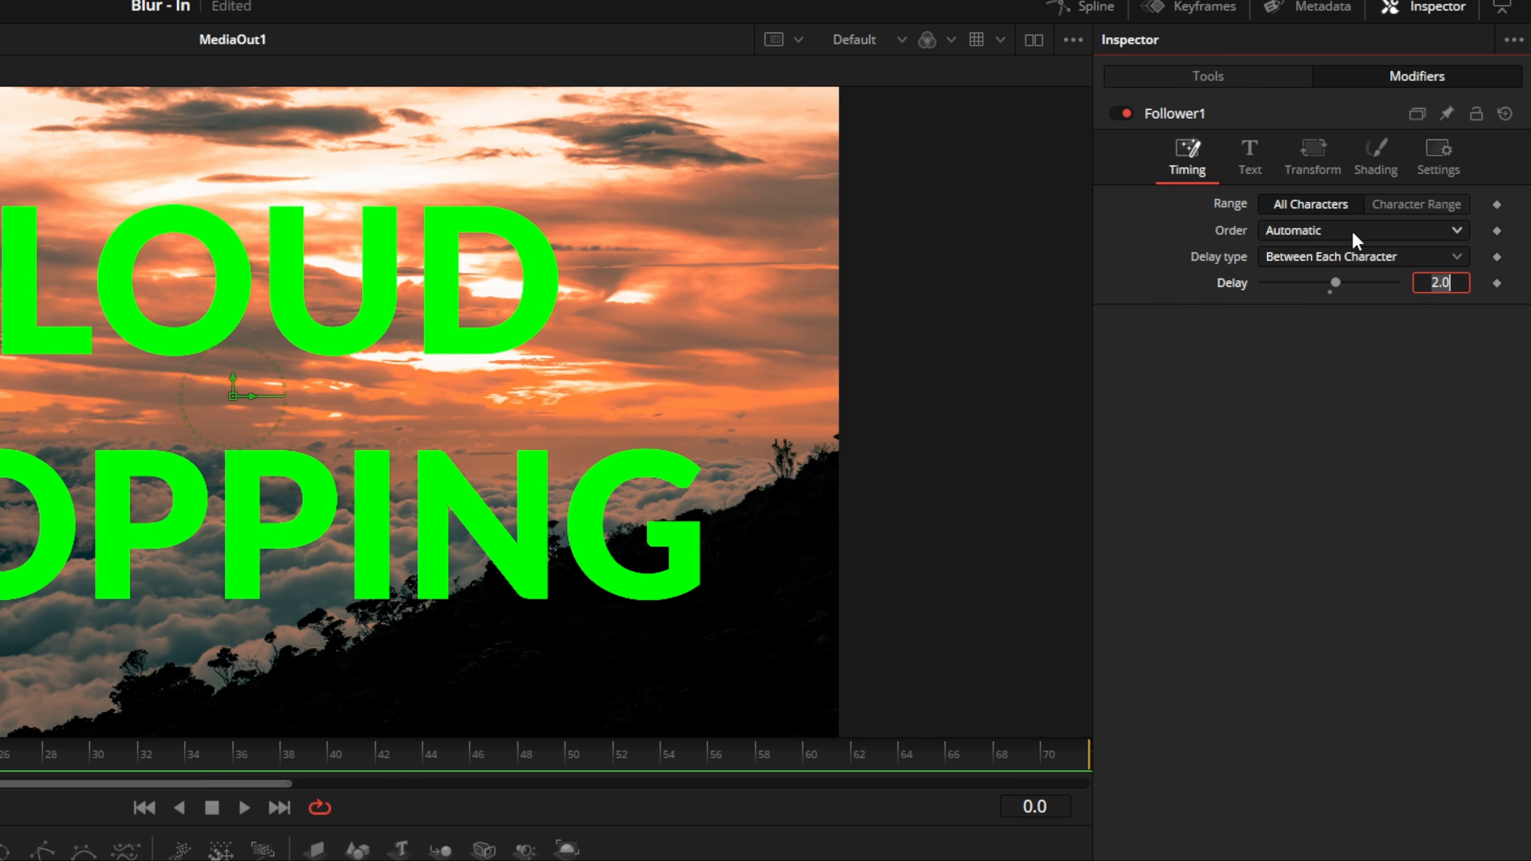
{"action": "left_click", "coordinate": [1335, 228]}
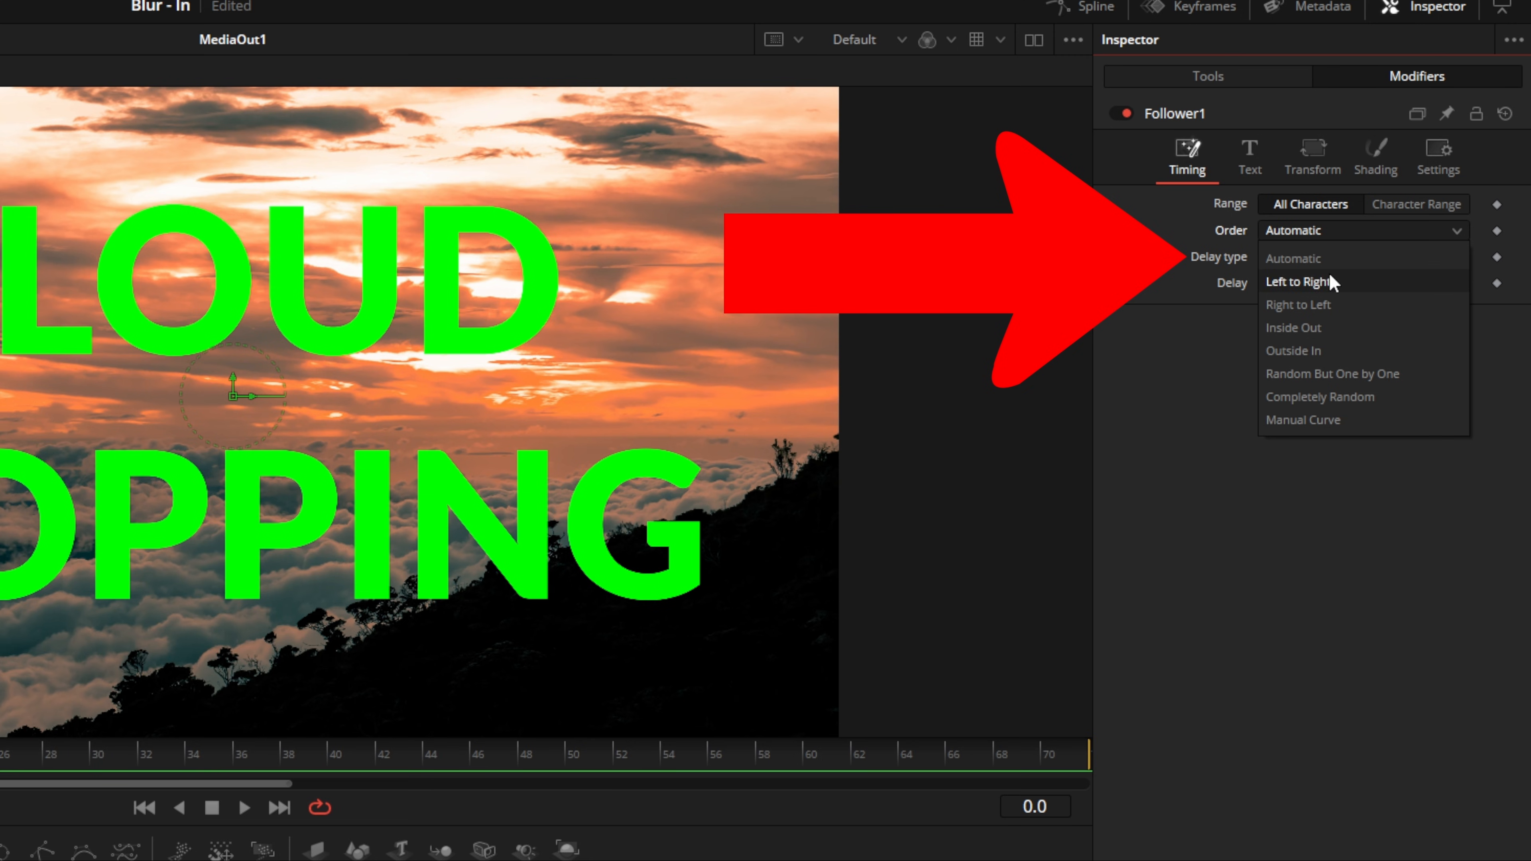
{"action": "left_click", "coordinate": [1335, 397]}
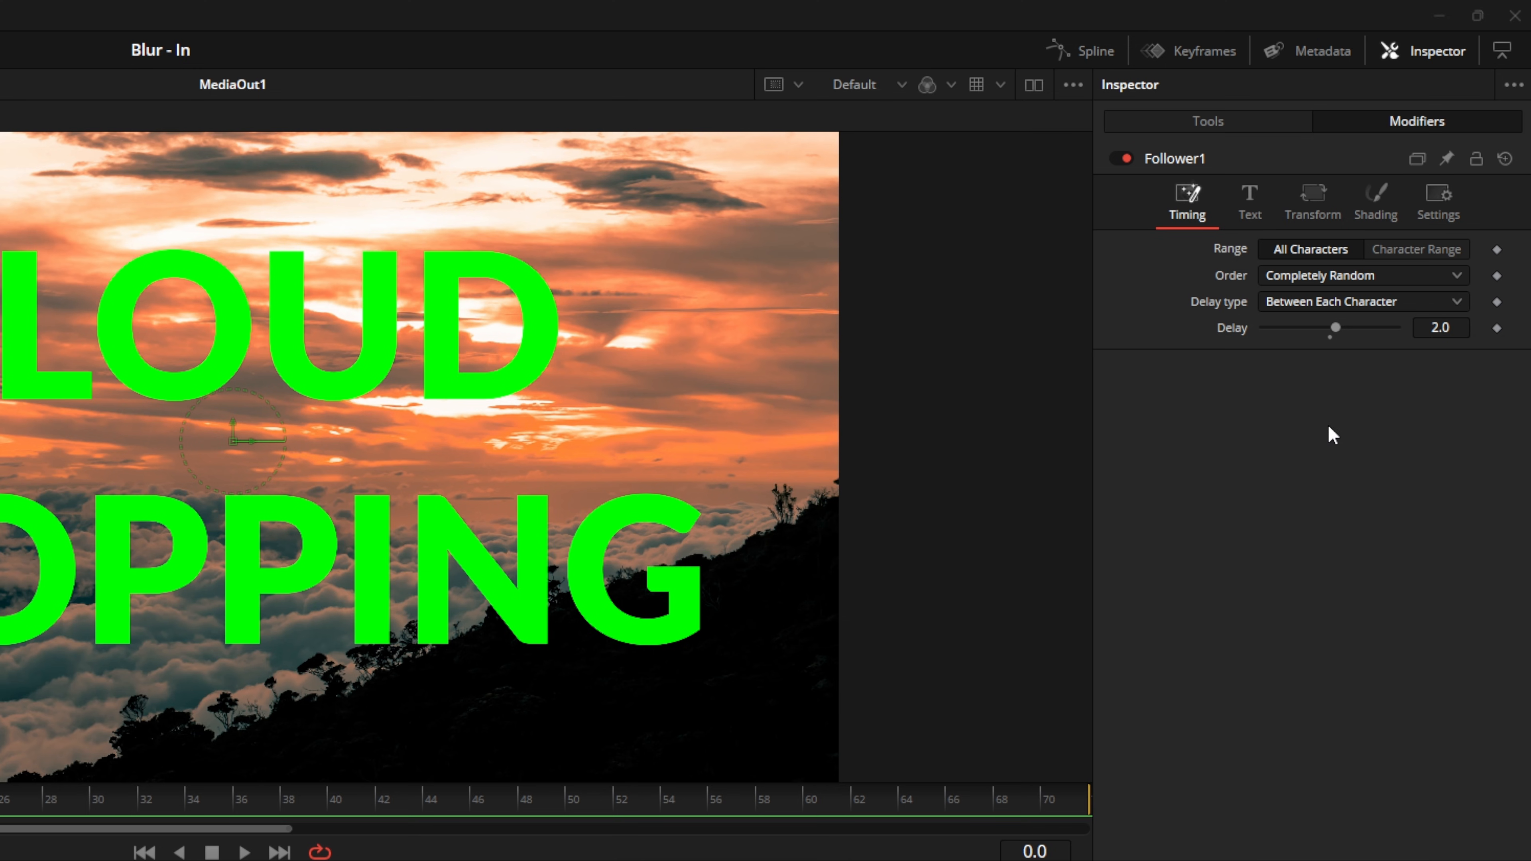
Set the Follower's shading Softness X and Y to 20 and keyframe both at frame 0
{"action": "left_click", "coordinate": [1386, 195]}
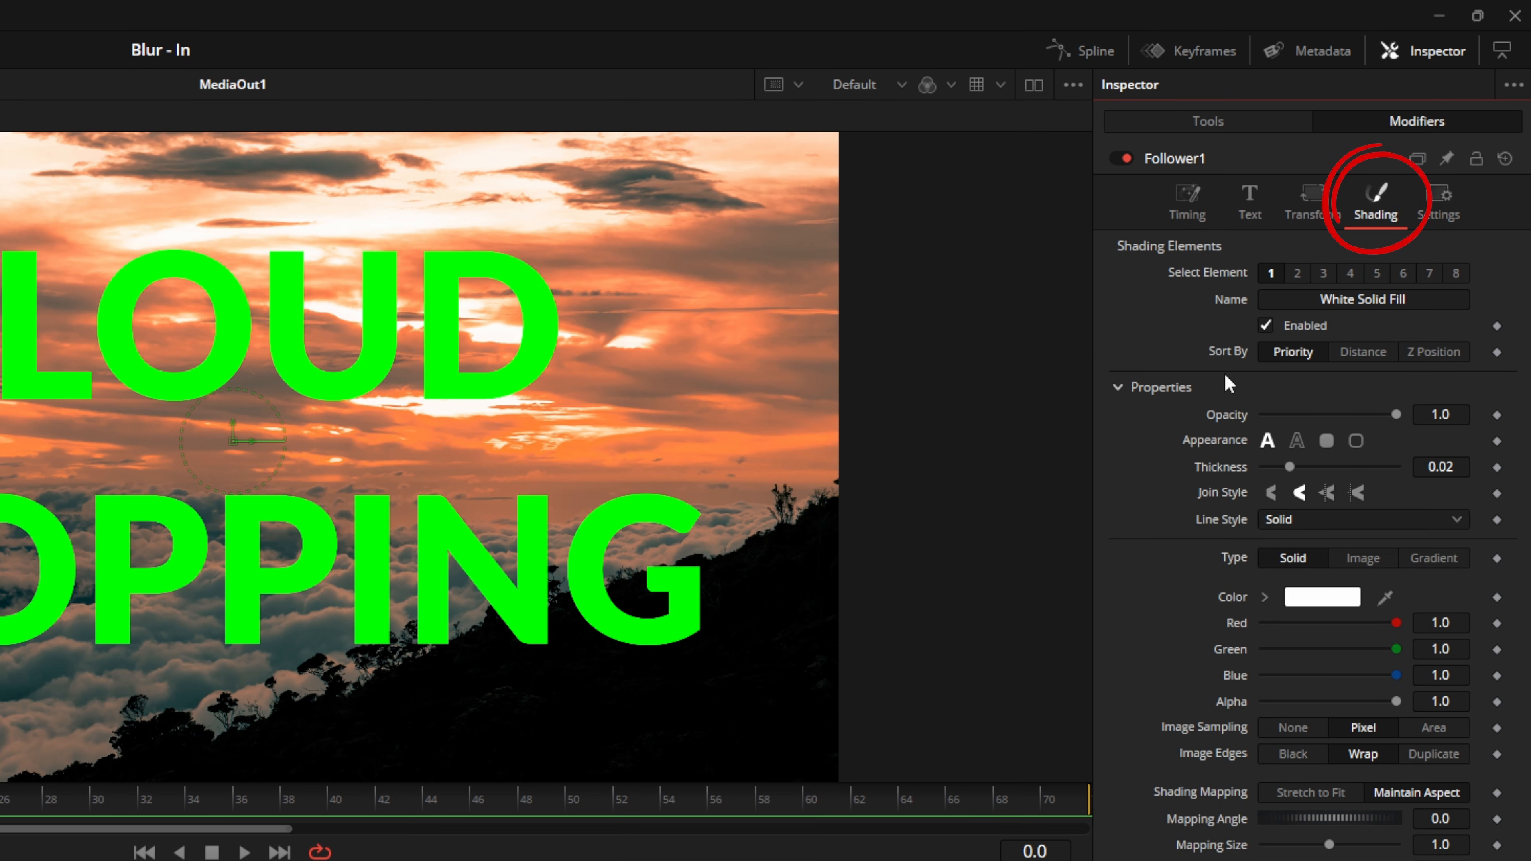
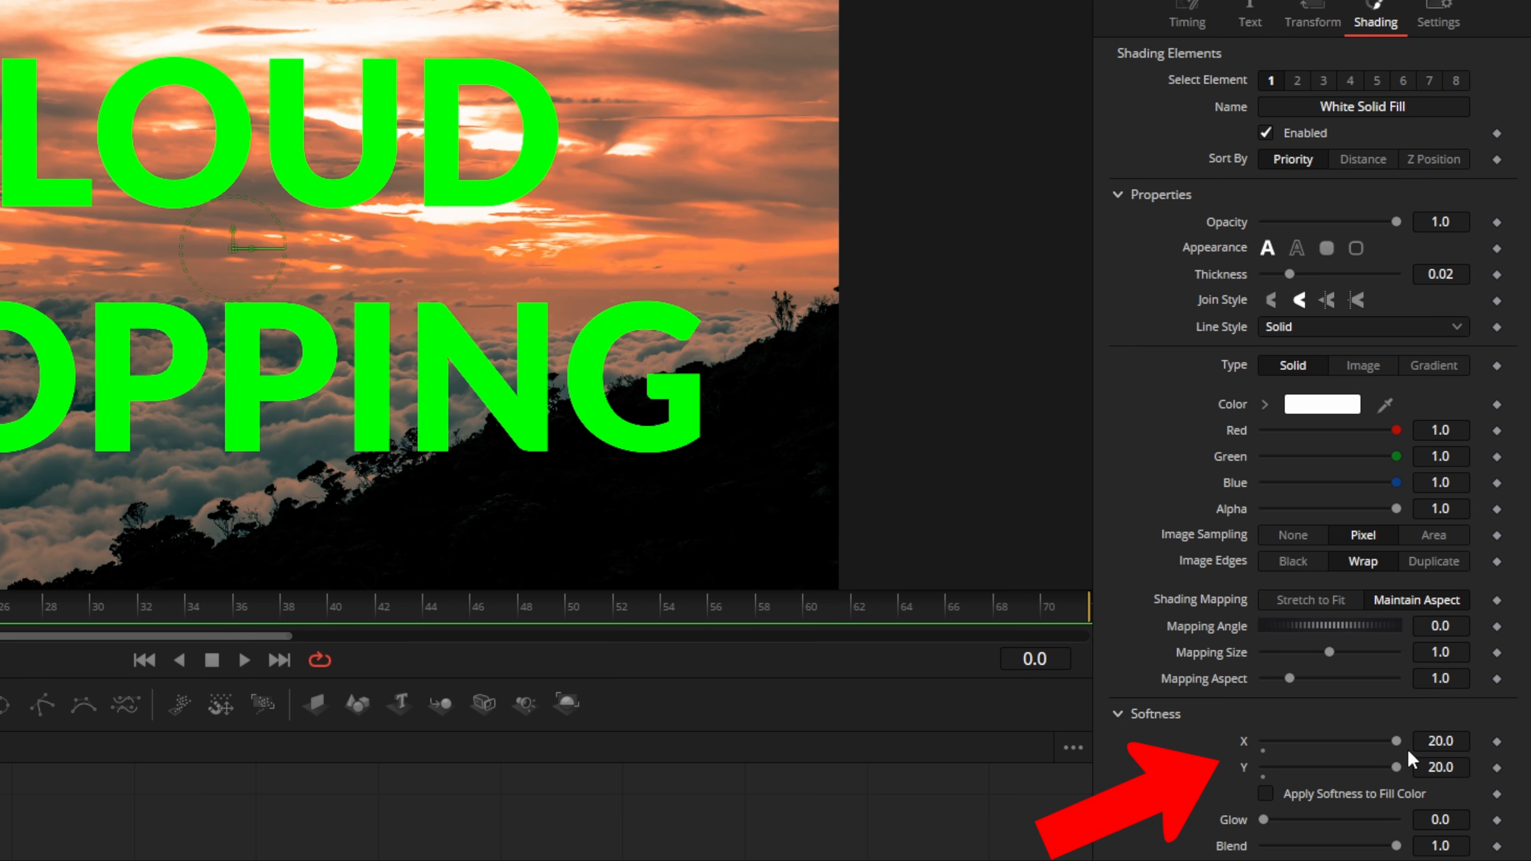
{"action": "left_click", "coordinate": [1497, 742]}
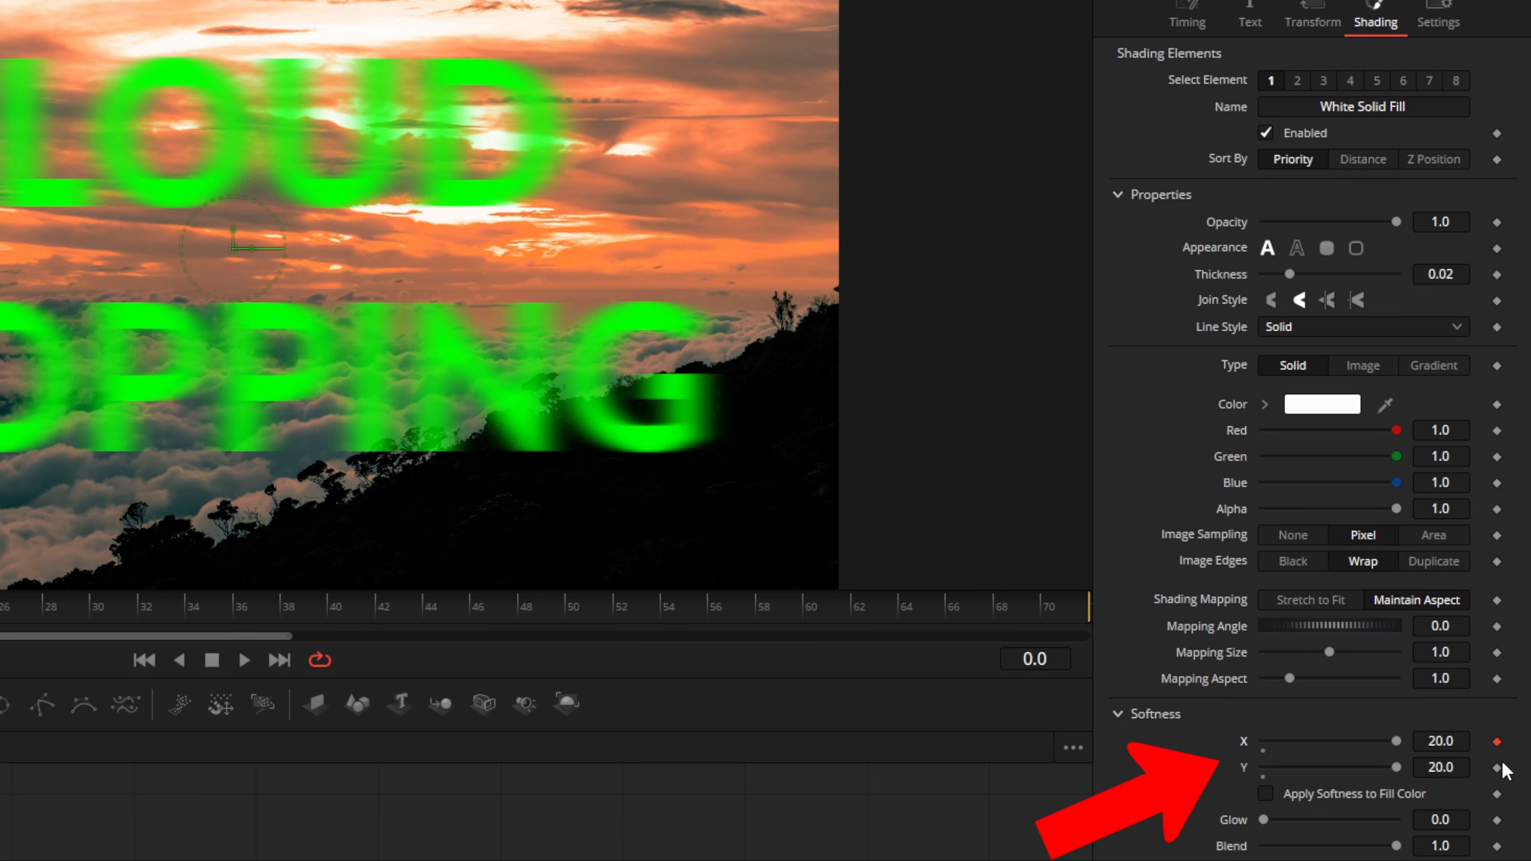
{"action": "left_click", "coordinate": [1497, 768]}
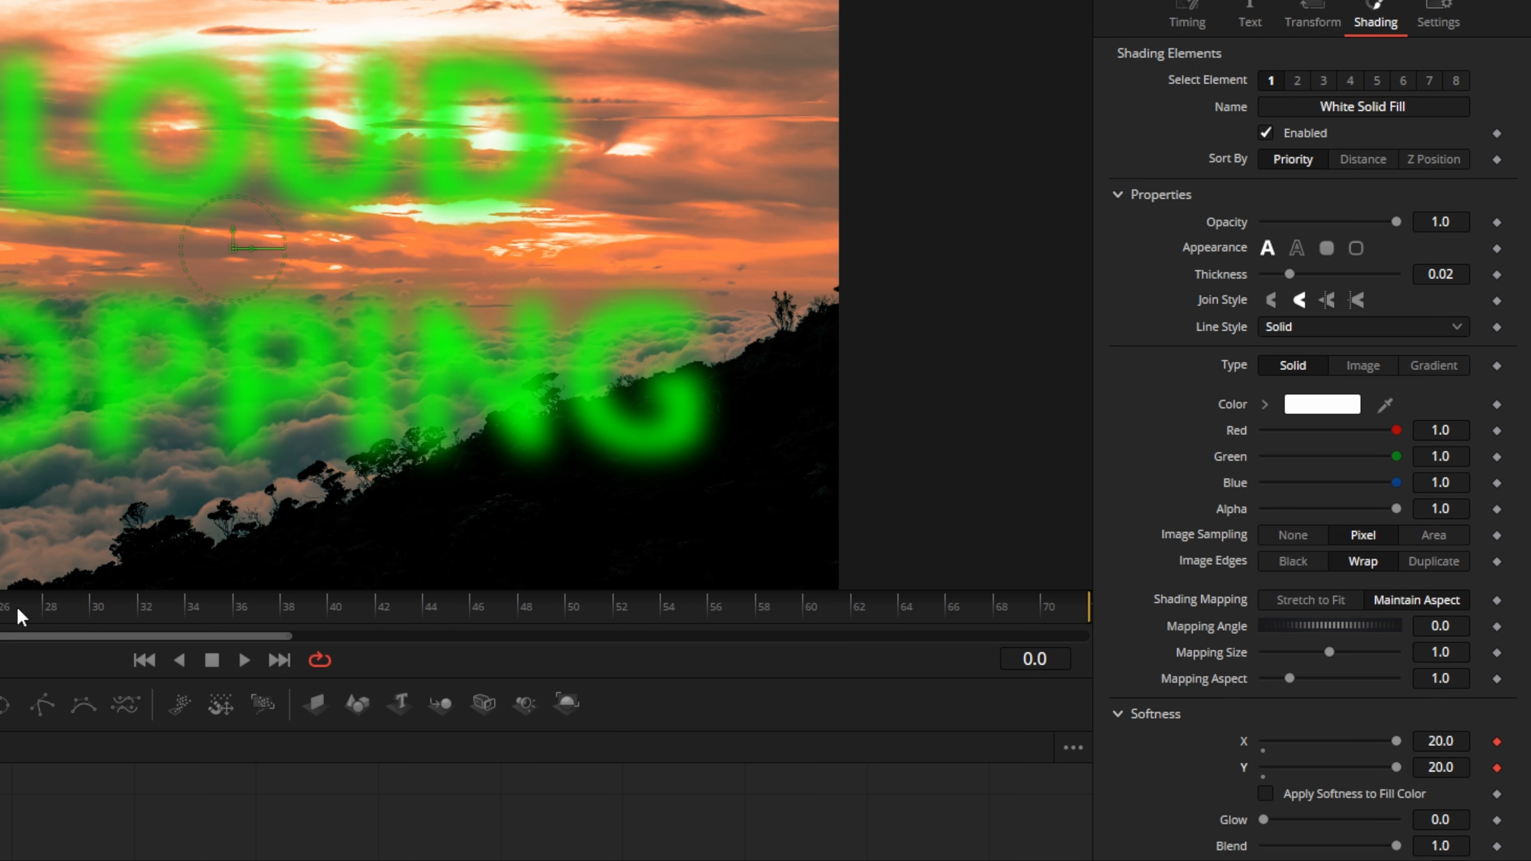
Reduce the Follower's Softness X and Y to 0 at frame 30
{"action": "left_click", "coordinate": [1048, 657]}
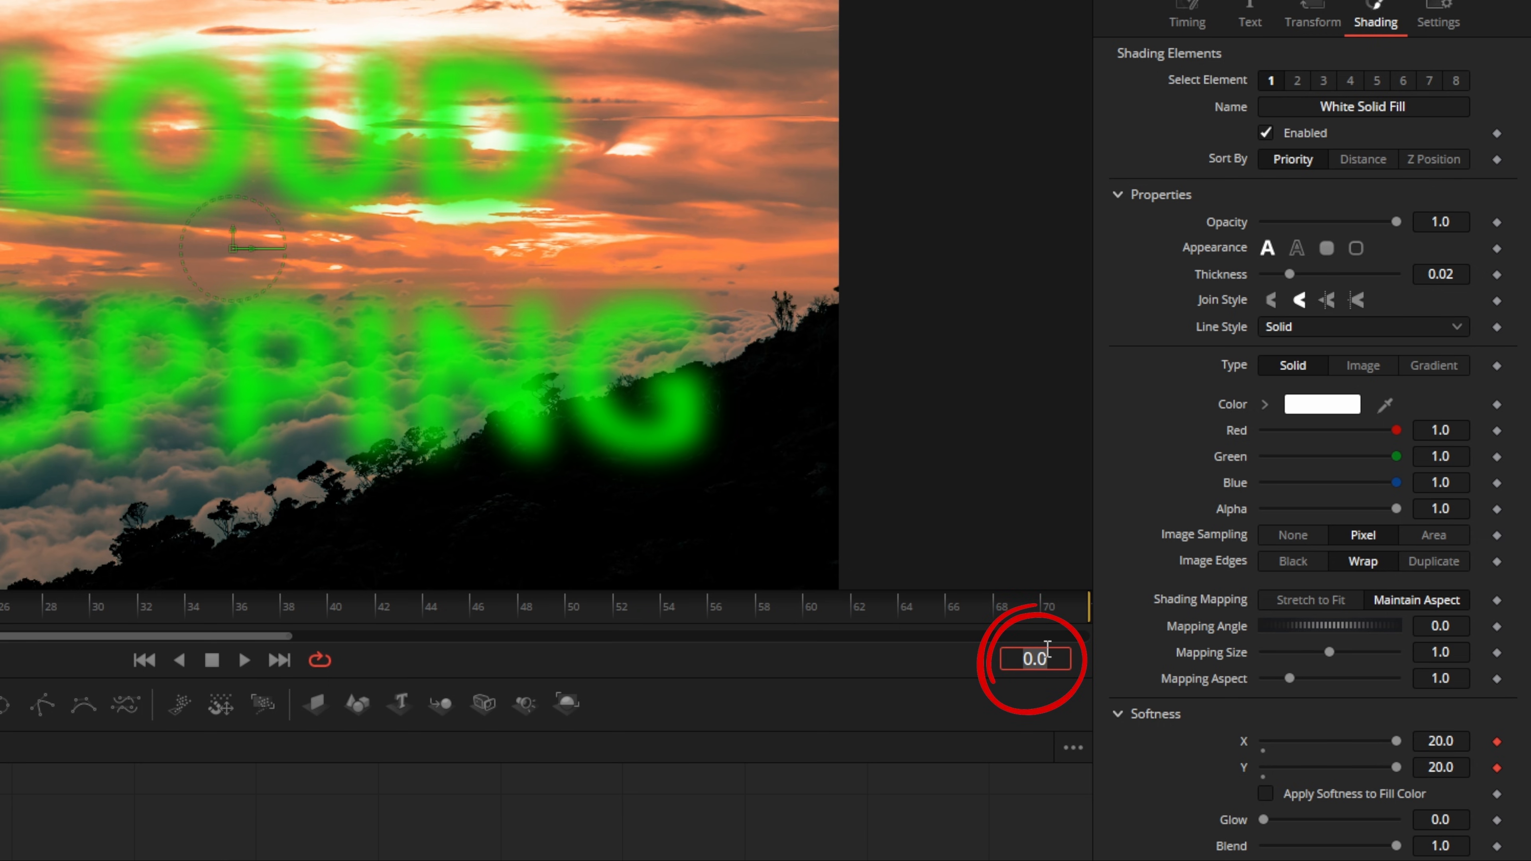
{"action": "type", "text": "30"}
{"action": "key", "text": "Return"}
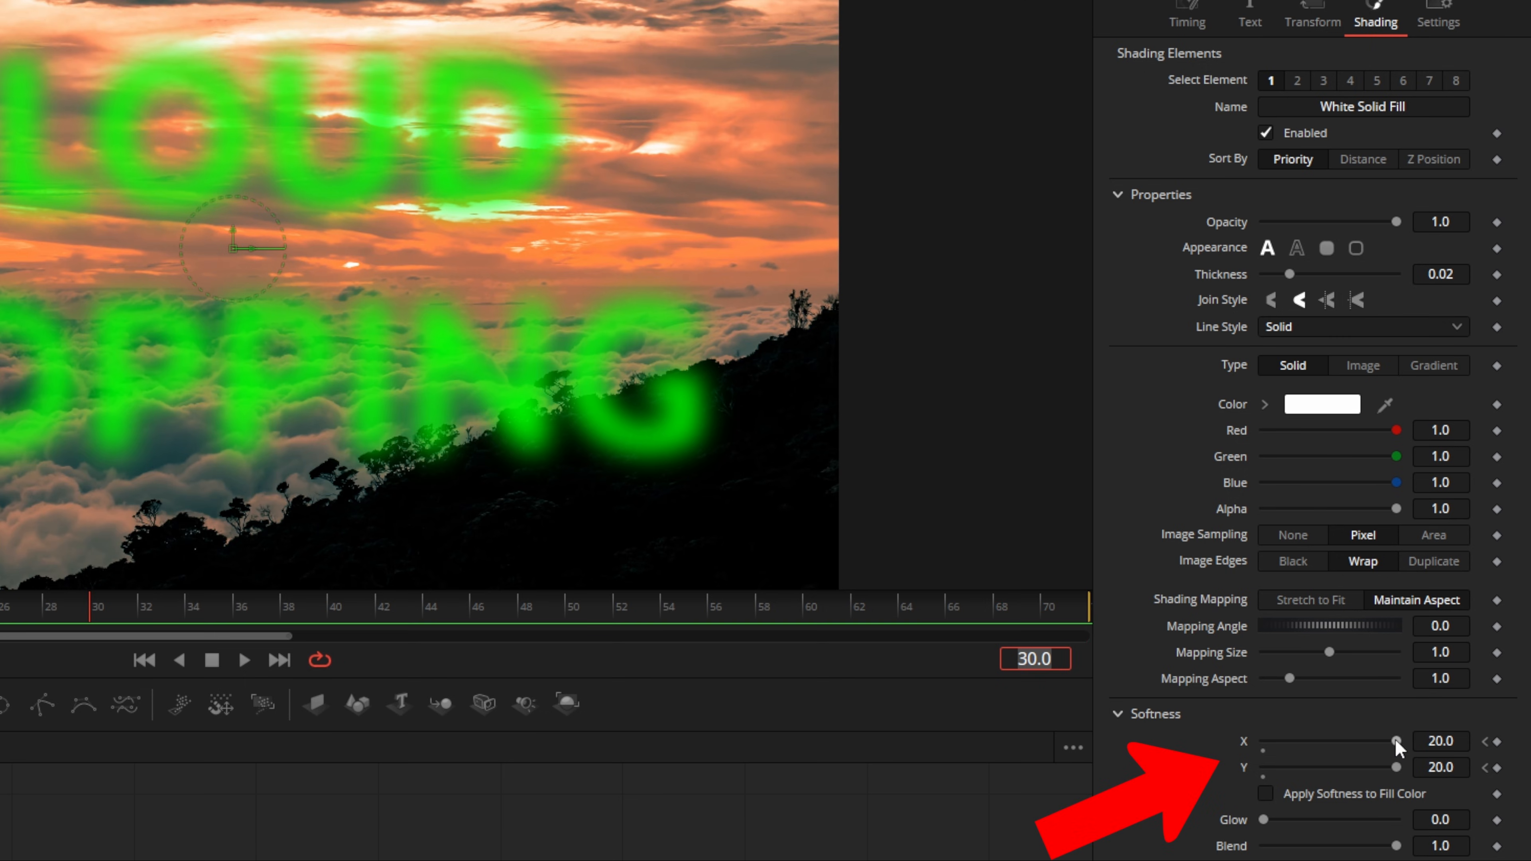
{"action": "left_click_drag", "start_coordinate": [1396, 740], "coordinate": [1264, 742]}
{"action": "left_click_drag", "start_coordinate": [1393, 765], "coordinate": [1394, 767]}
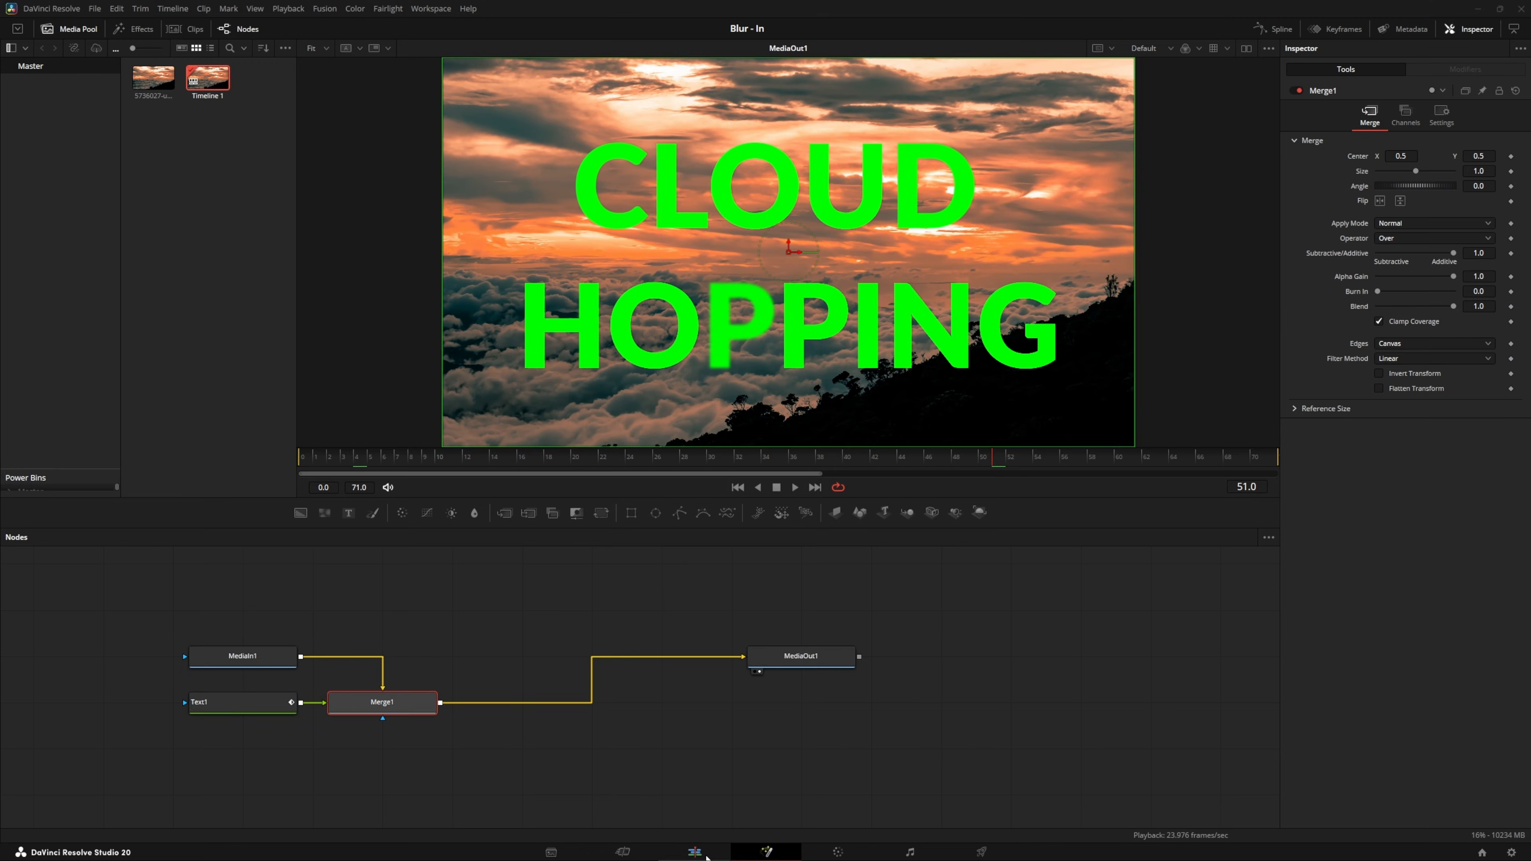
Play the blur-in title from the start on the Edit page
{"action": "left_click", "coordinate": [698, 854]}
{"action": "key", "text": "Home"}
{"action": "key", "text": "space"}
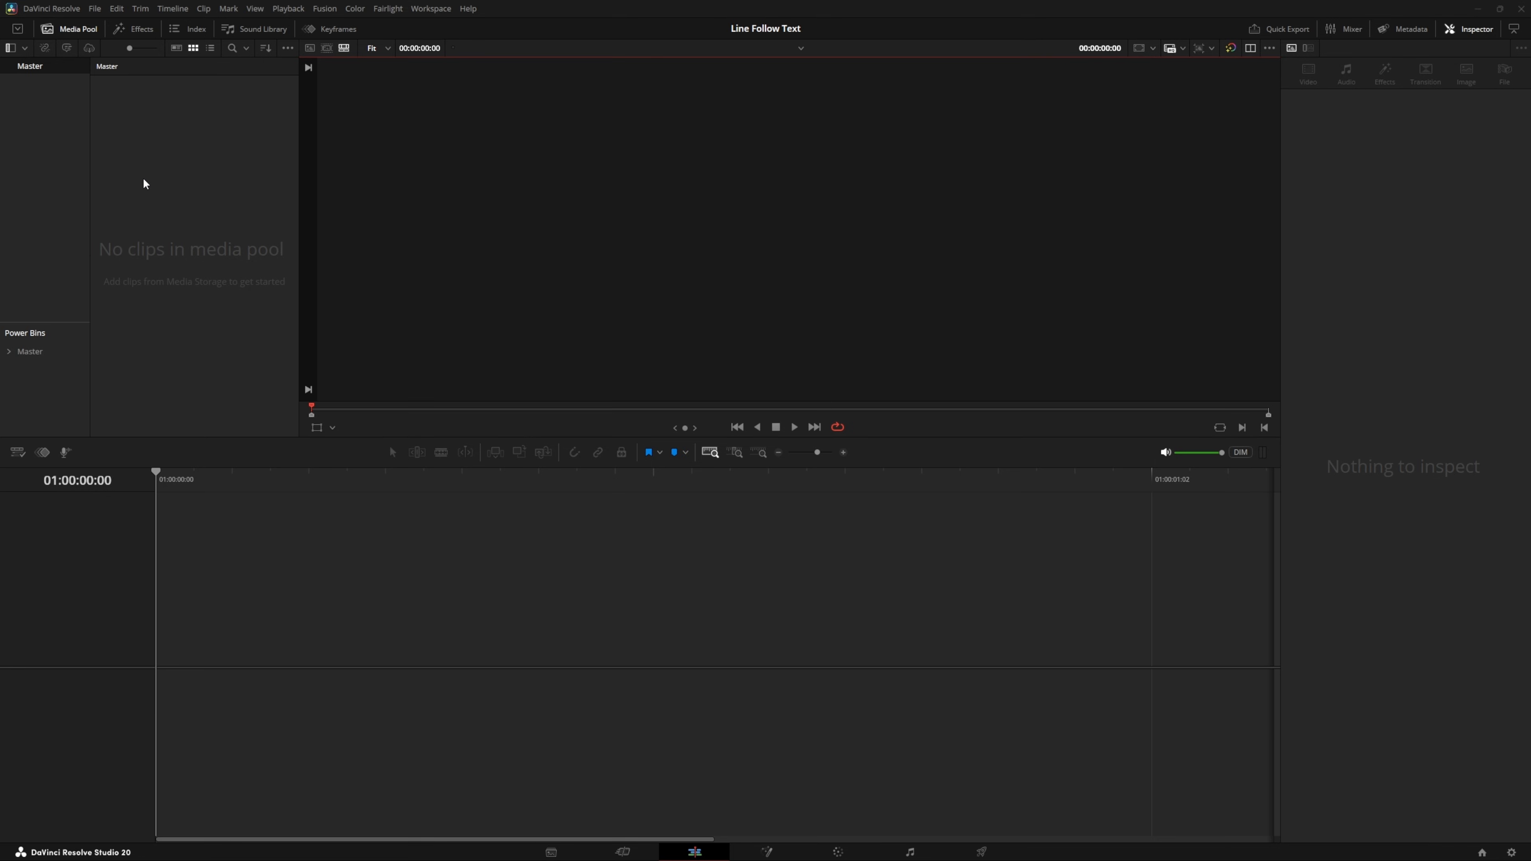
Create a 5-second Fusion composition in the Line Follow Text project and place it at the start of the timeline
{"action": "right_click", "coordinate": [143, 178]}
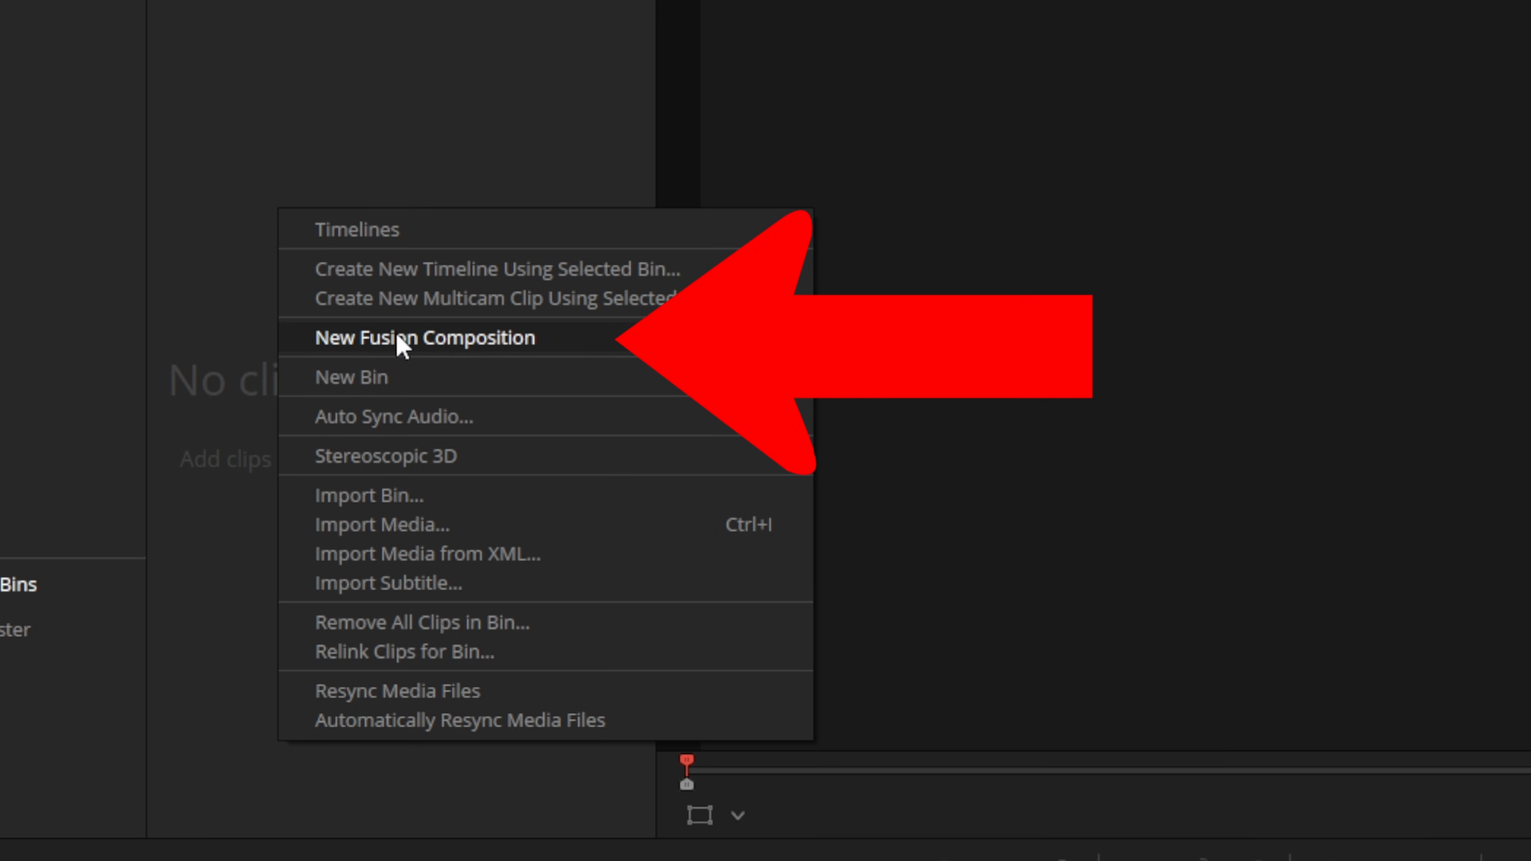
{"action": "left_click", "coordinate": [398, 339]}
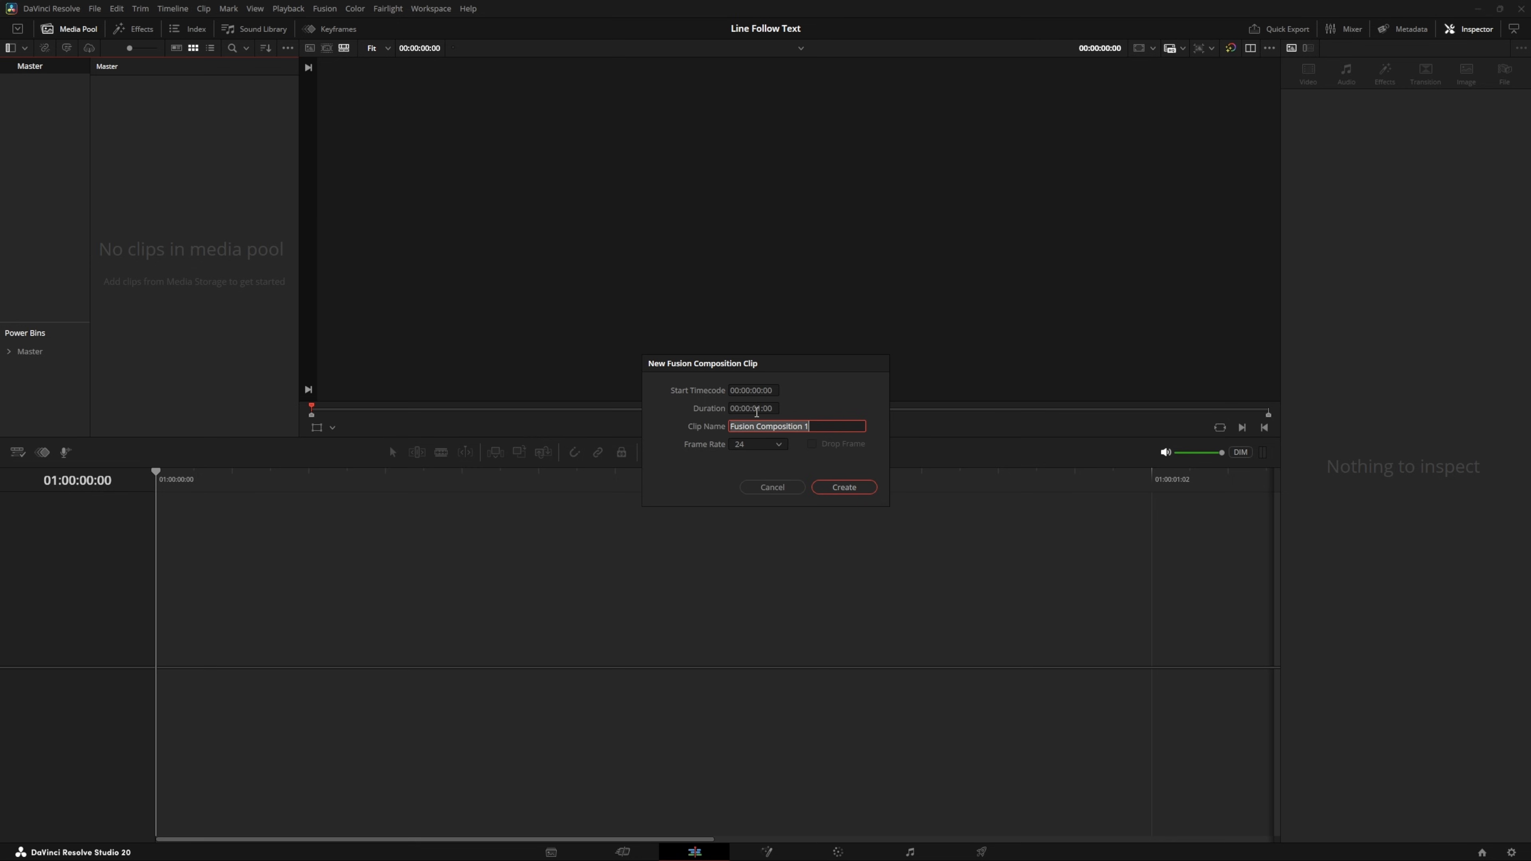
{"action": "left_click", "coordinate": [757, 411]}
{"action": "double_click", "coordinate": [759, 409]}
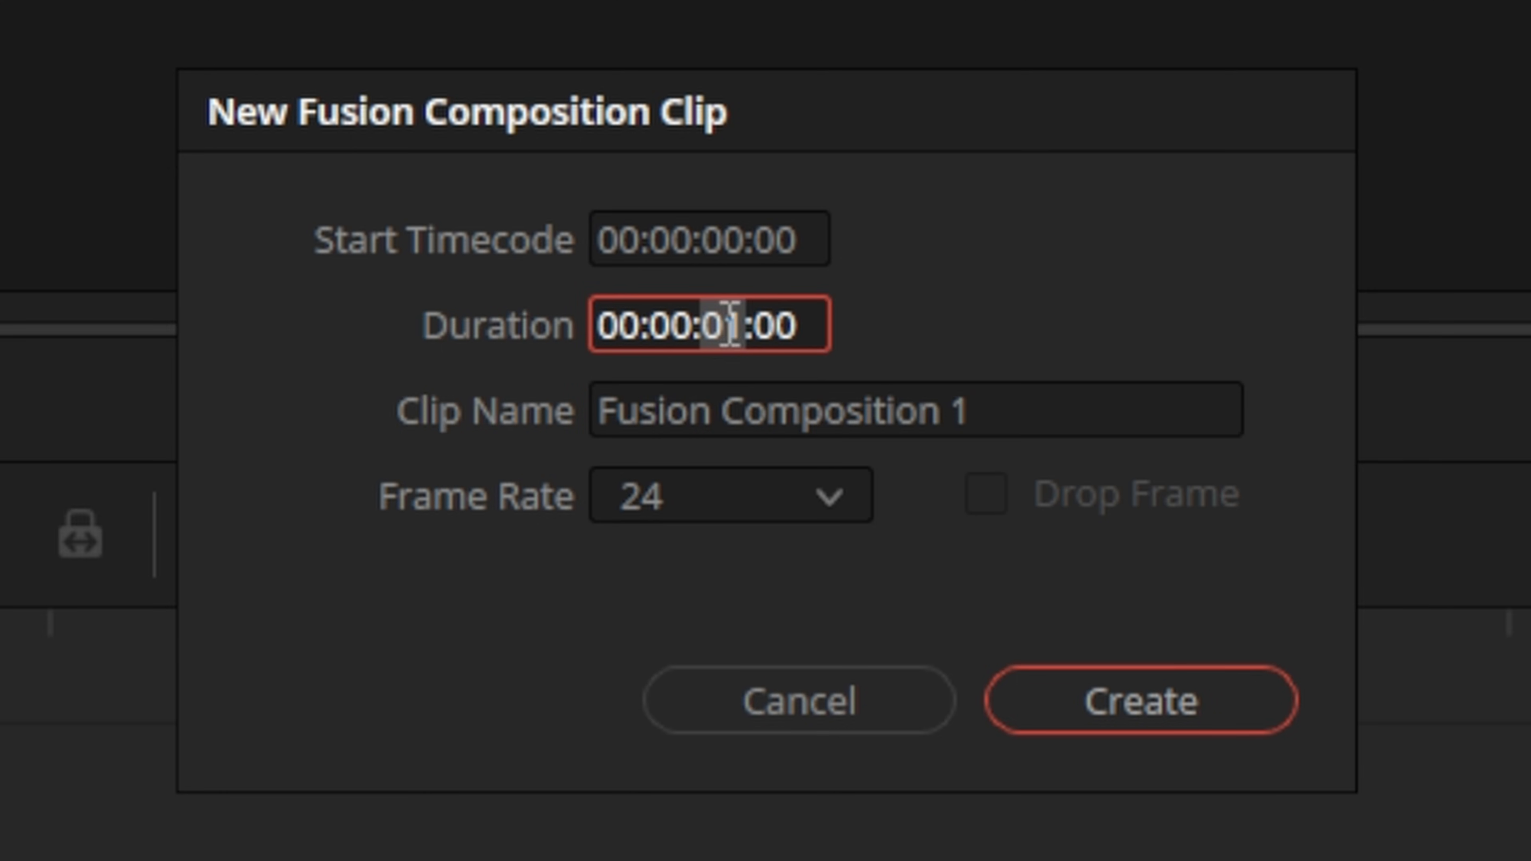
{"action": "type", "text": "5"}
{"action": "left_click", "coordinate": [1105, 714]}
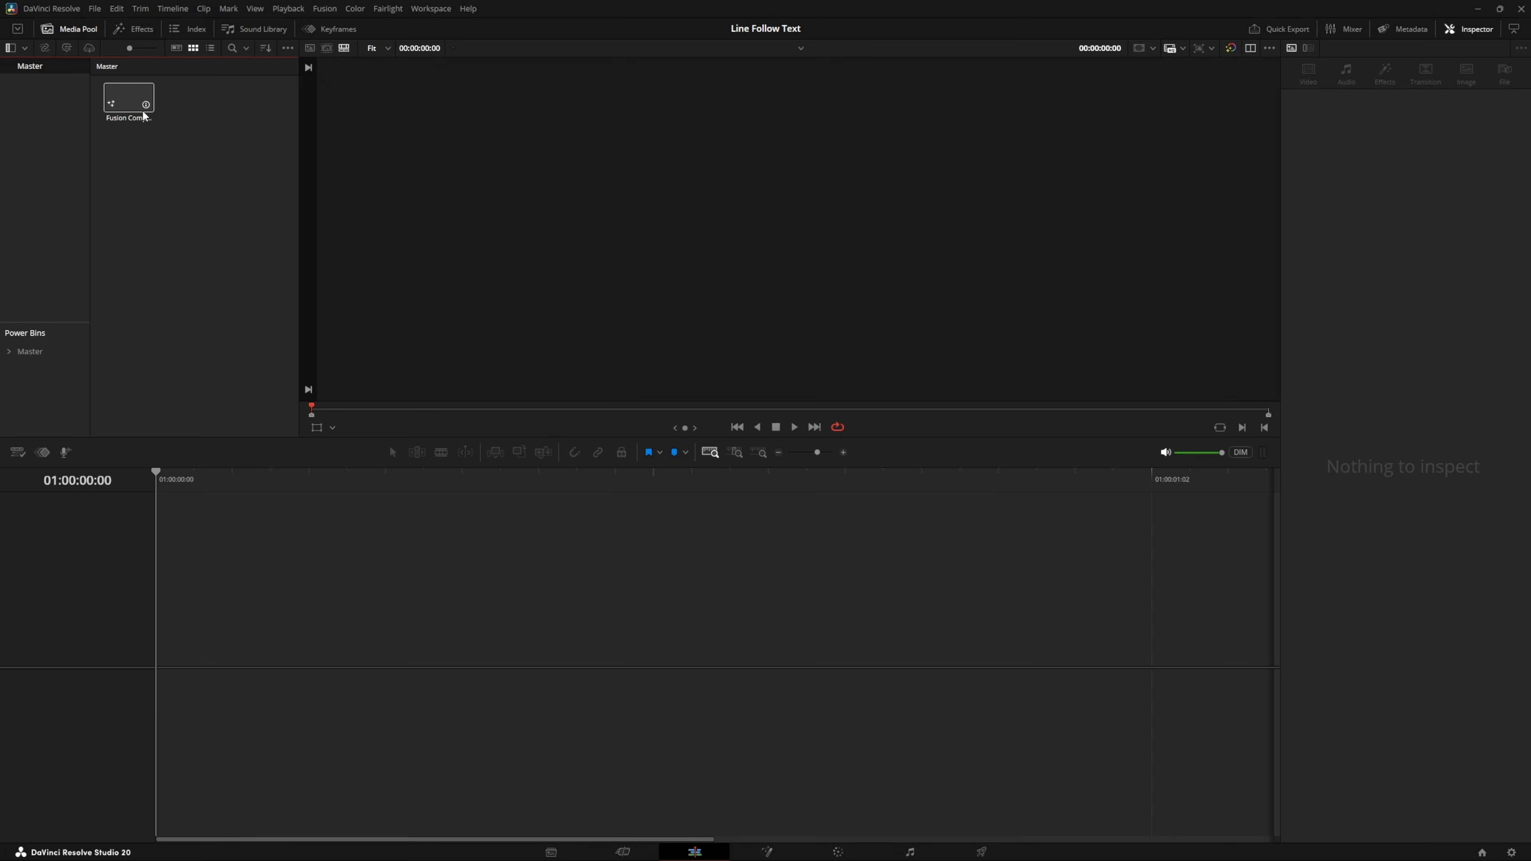
{"action": "left_click_drag", "start_coordinate": [145, 116], "coordinate": [162, 630]}
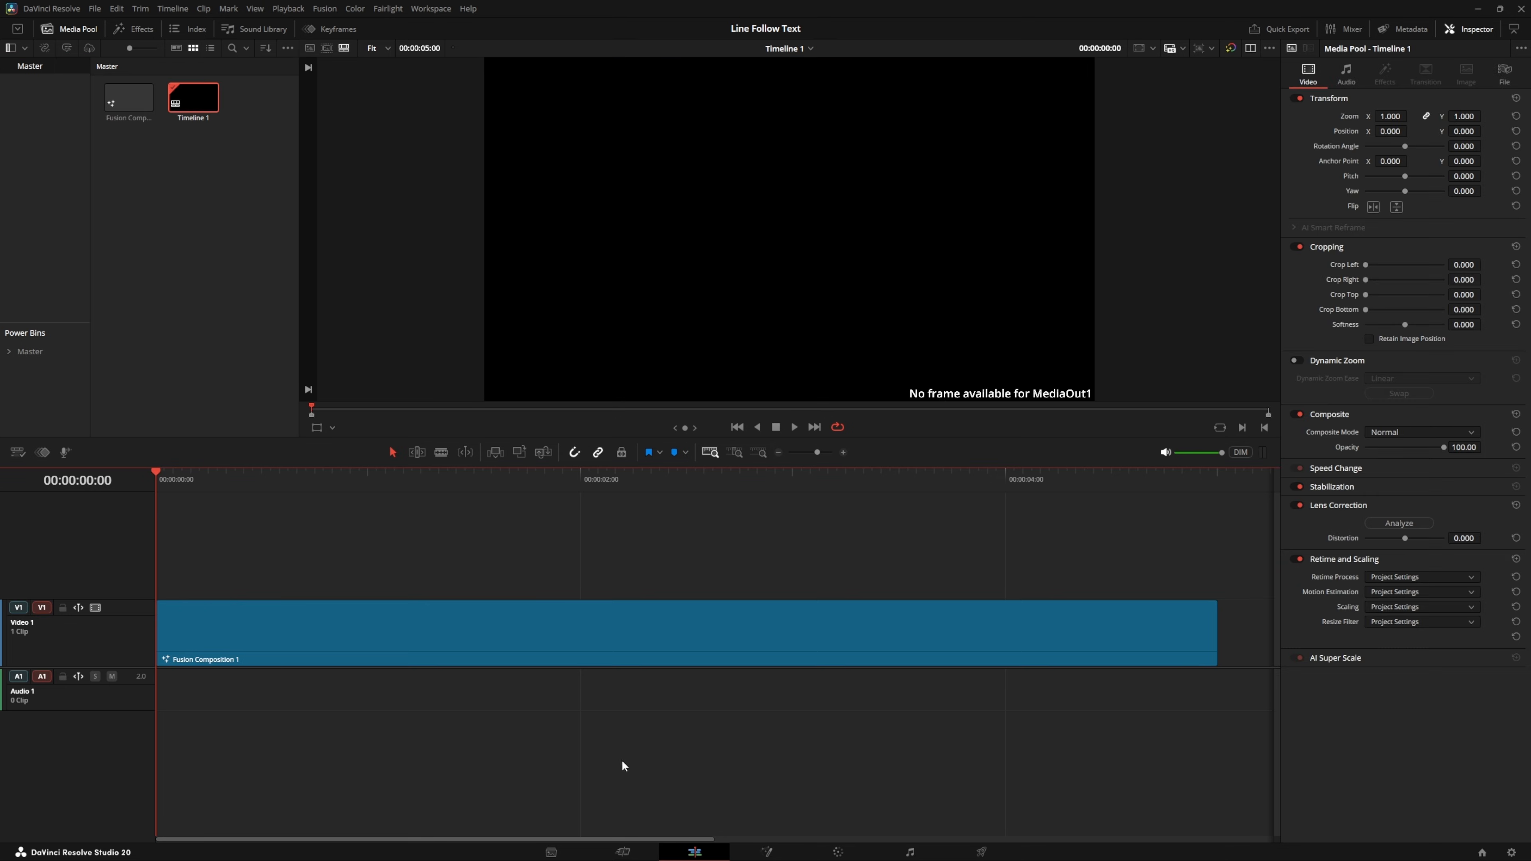
Open the composition in Fusion and connect a new text node to MediaOut1
{"action": "left_click", "coordinate": [767, 852]}
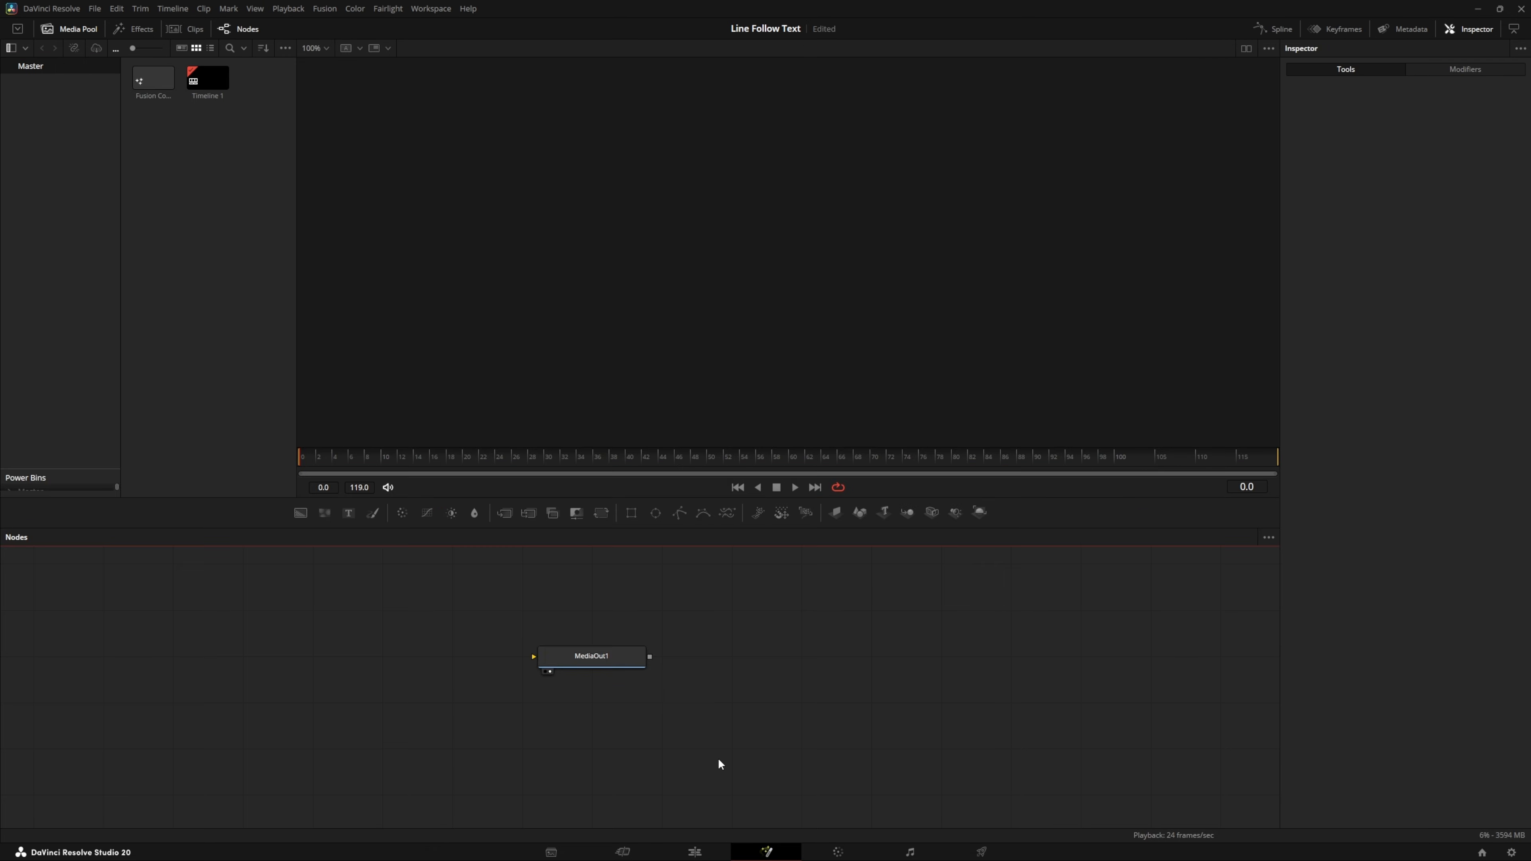
{"action": "left_click_drag", "start_coordinate": [349, 512], "coordinate": [342, 563]}
{"action": "left_click_drag", "start_coordinate": [532, 387], "coordinate": [521, 647]}
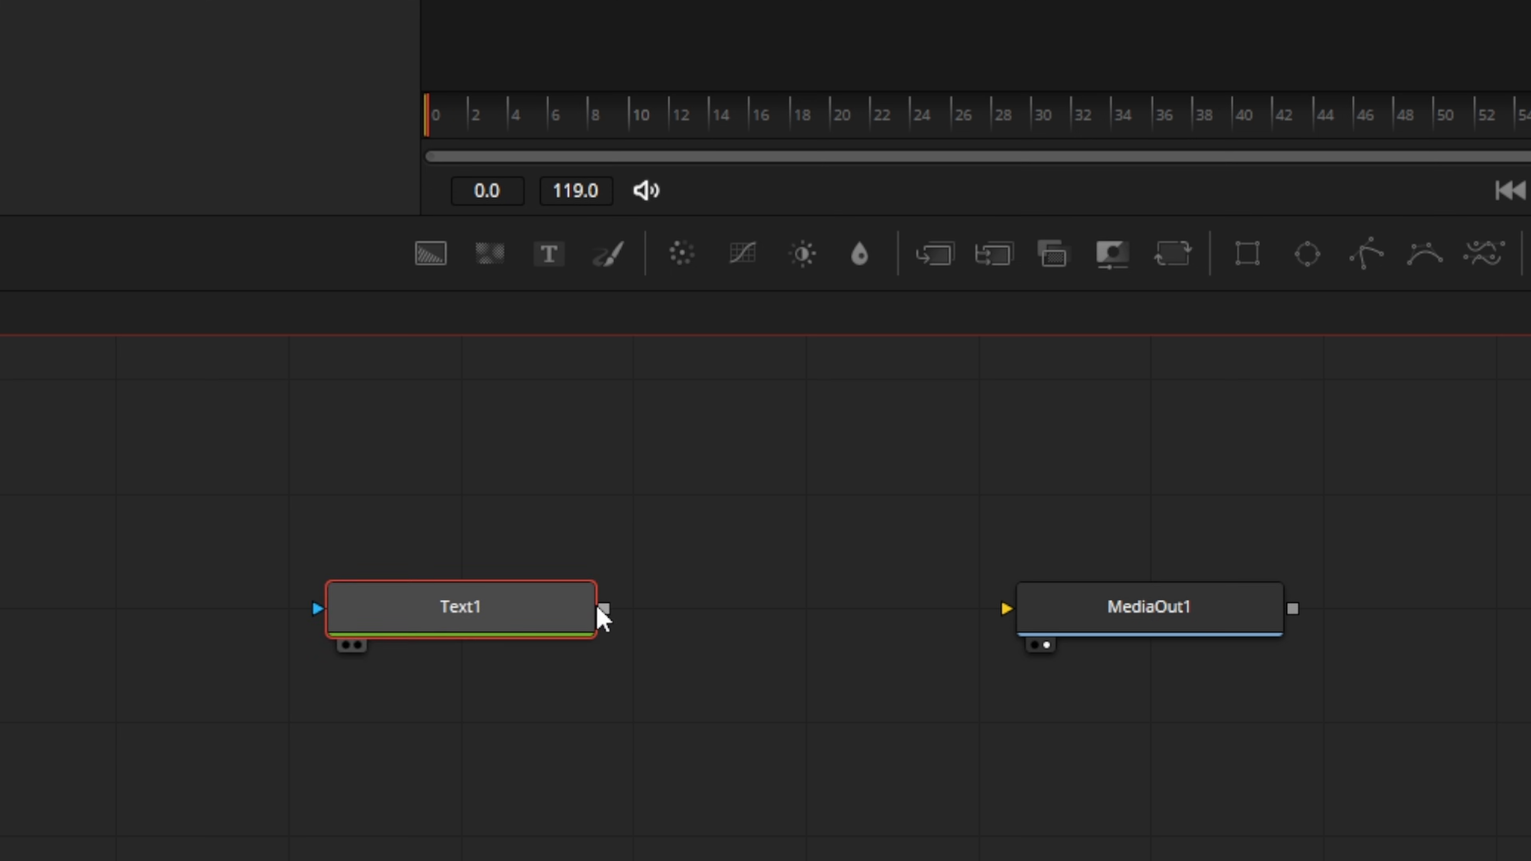
{"action": "left_click_drag", "start_coordinate": [603, 610], "coordinate": [1121, 622]}
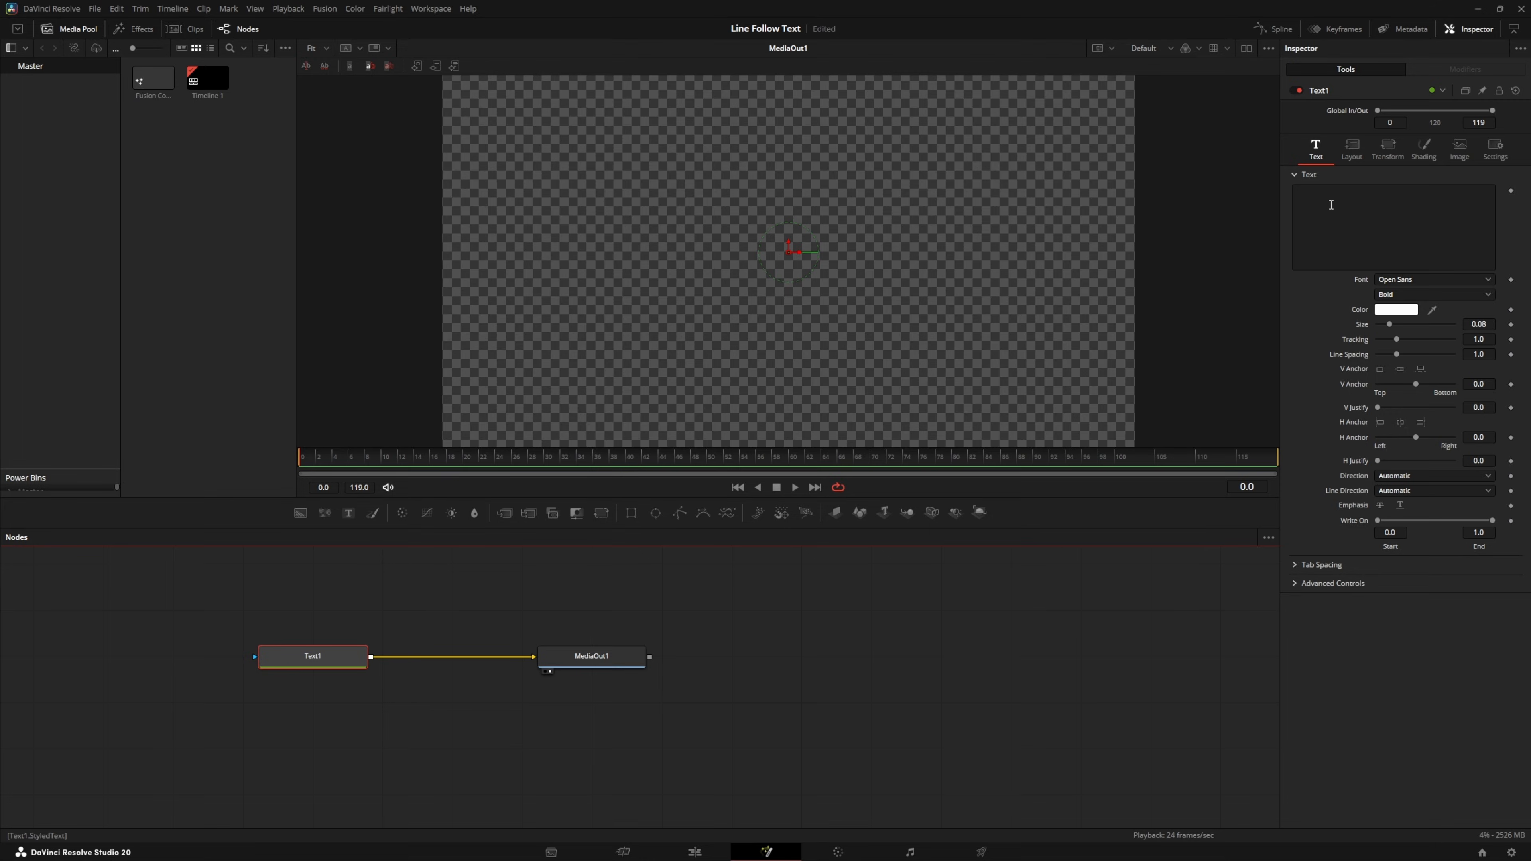
Enter Write On in Text1, set its font to Freestyle Script and enlarge it to size 0.4173
{"action": "left_click", "coordinate": [1330, 205]}
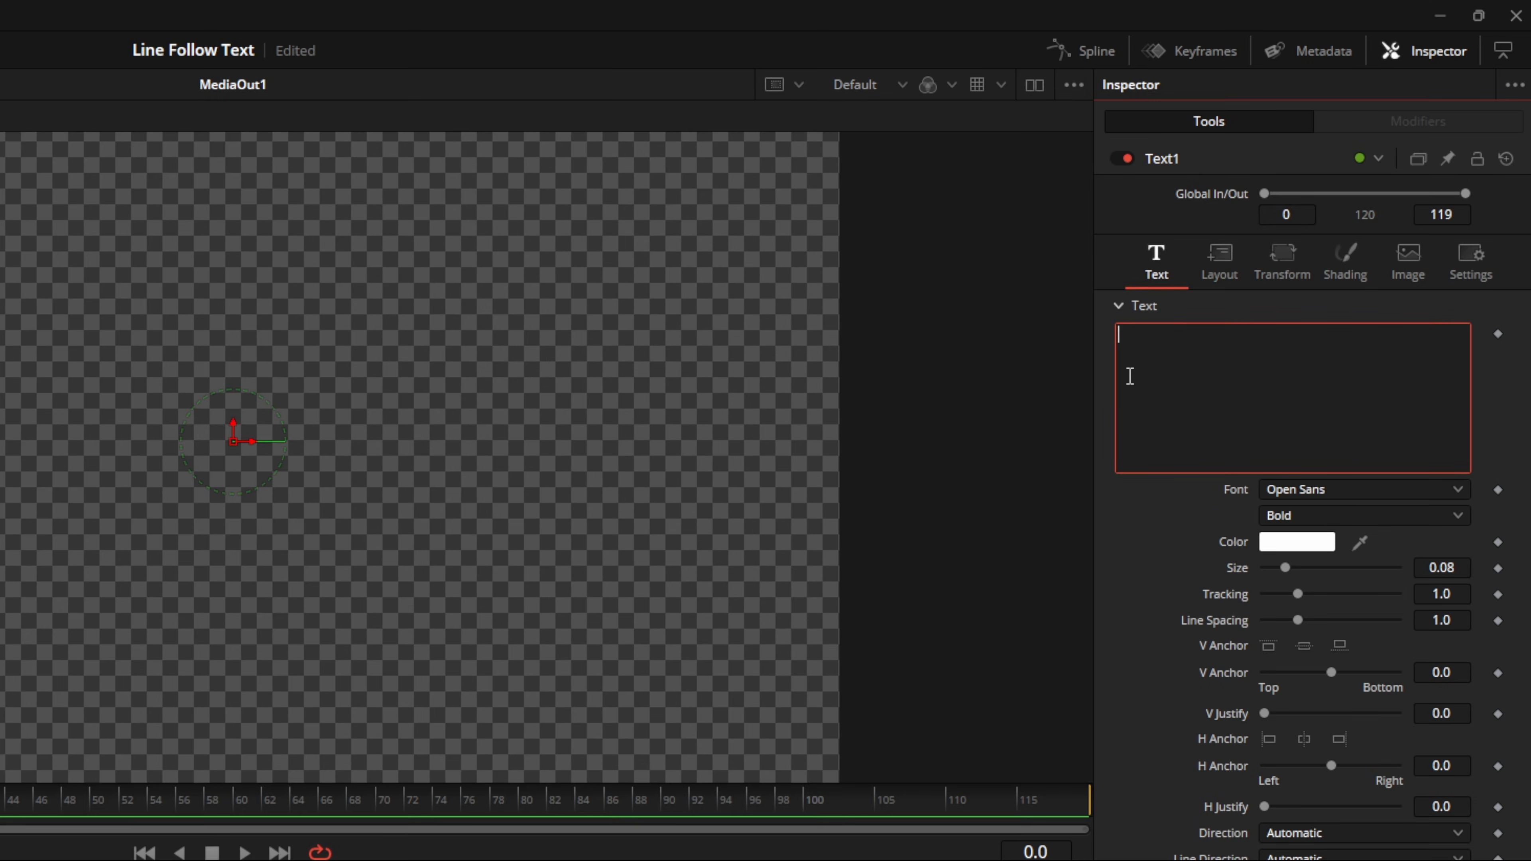
{"action": "type", "text": "Write On"}
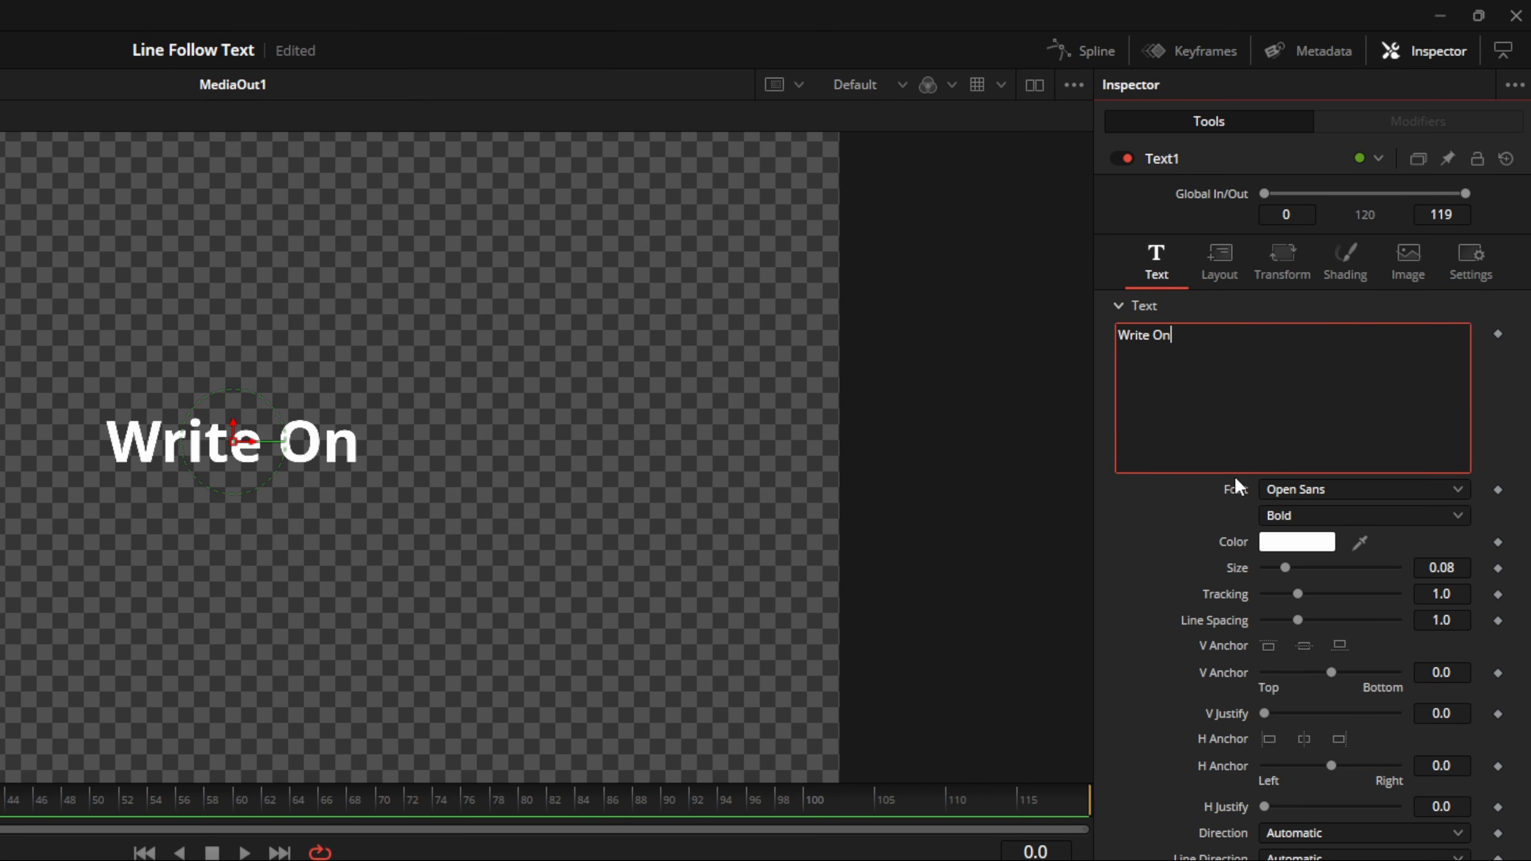
{"action": "left_click", "coordinate": [1338, 490]}
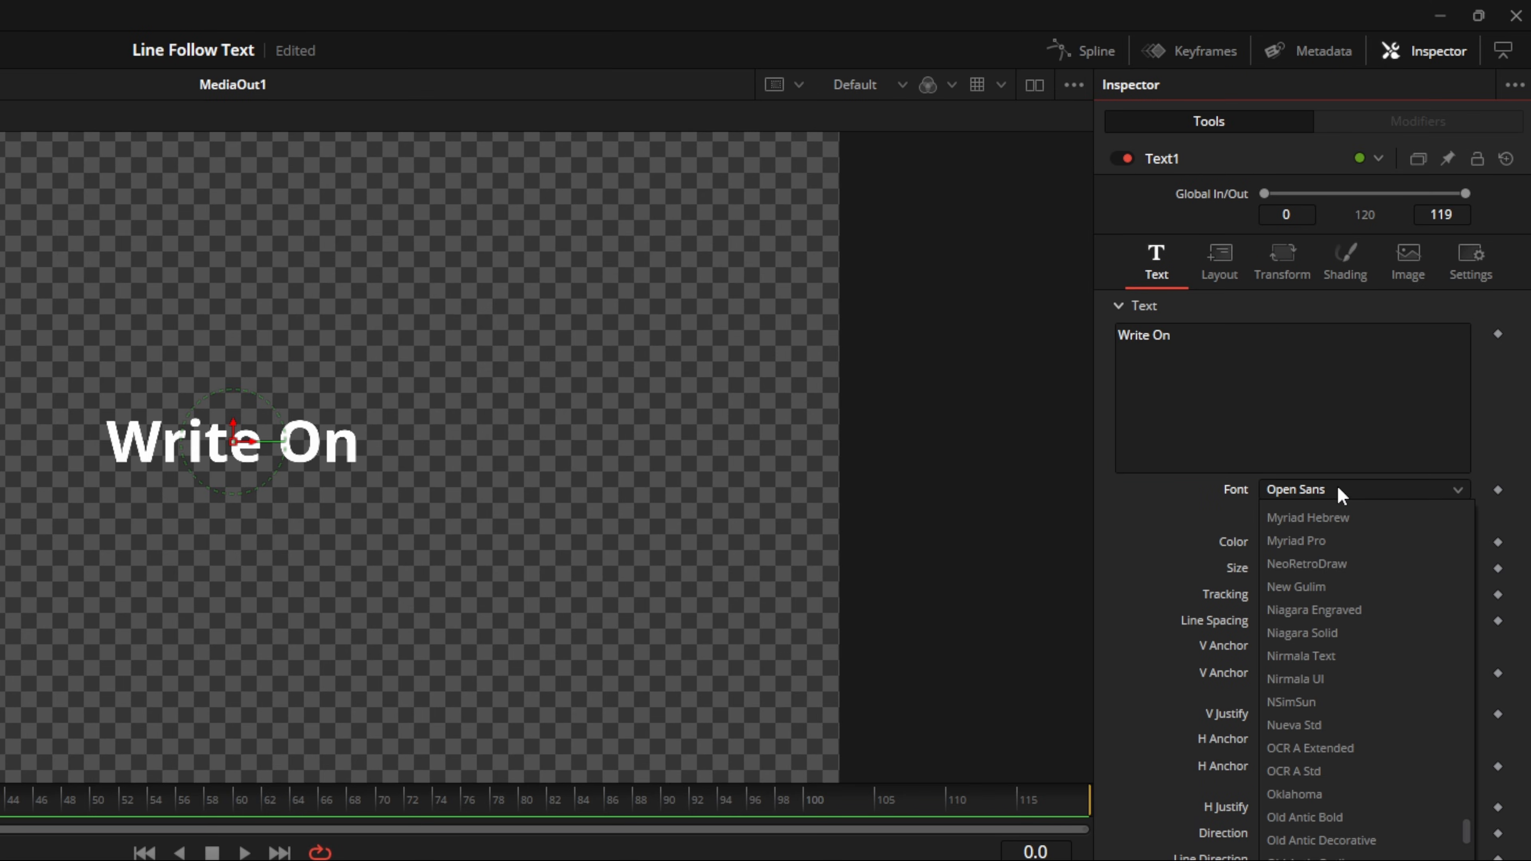
{"action": "key", "text": "f"}
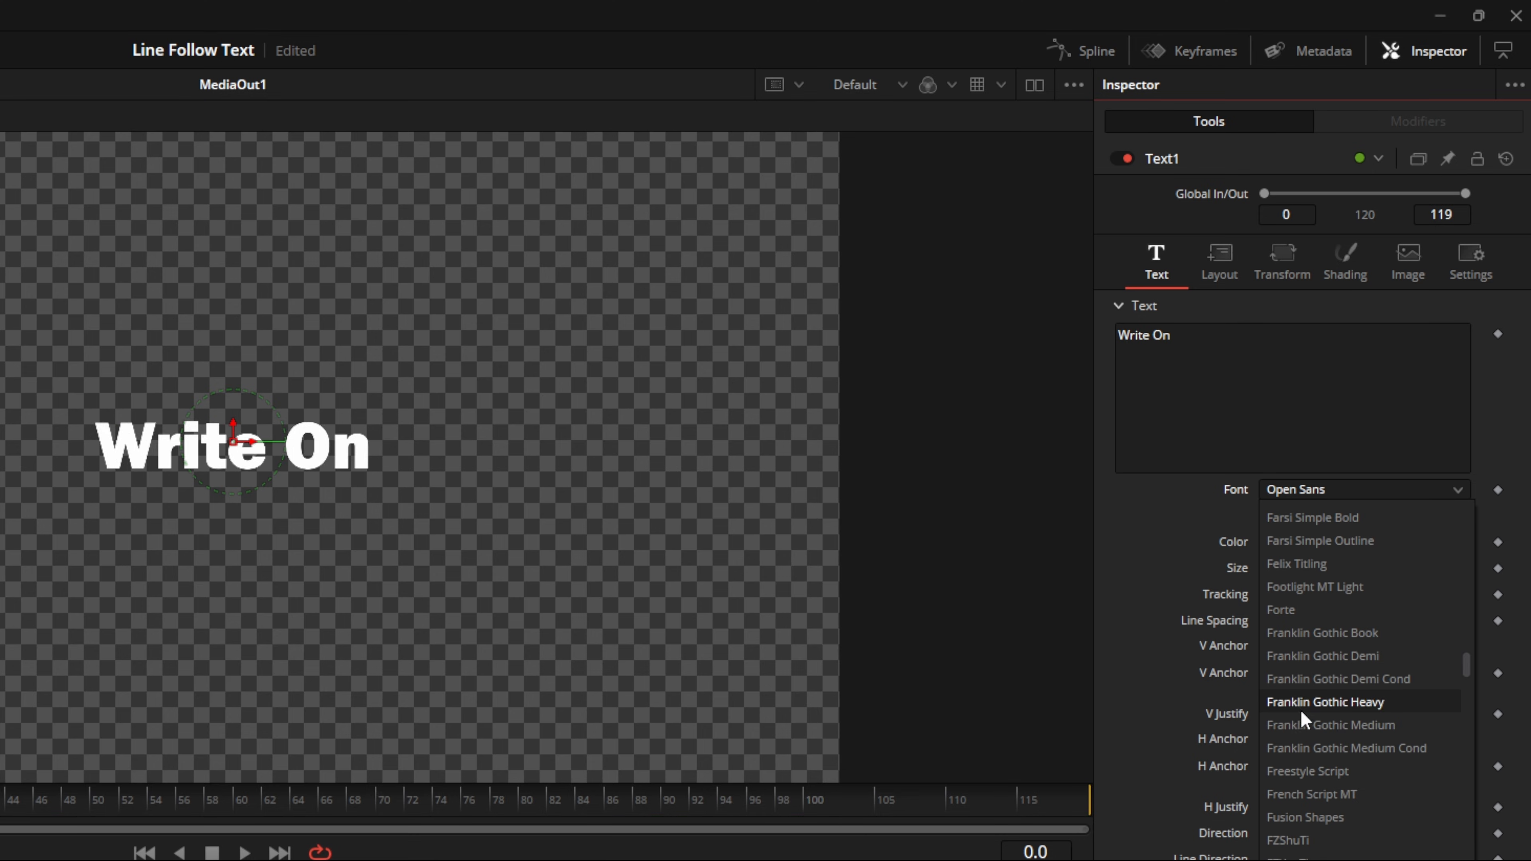
{"action": "left_click", "coordinate": [1296, 770]}
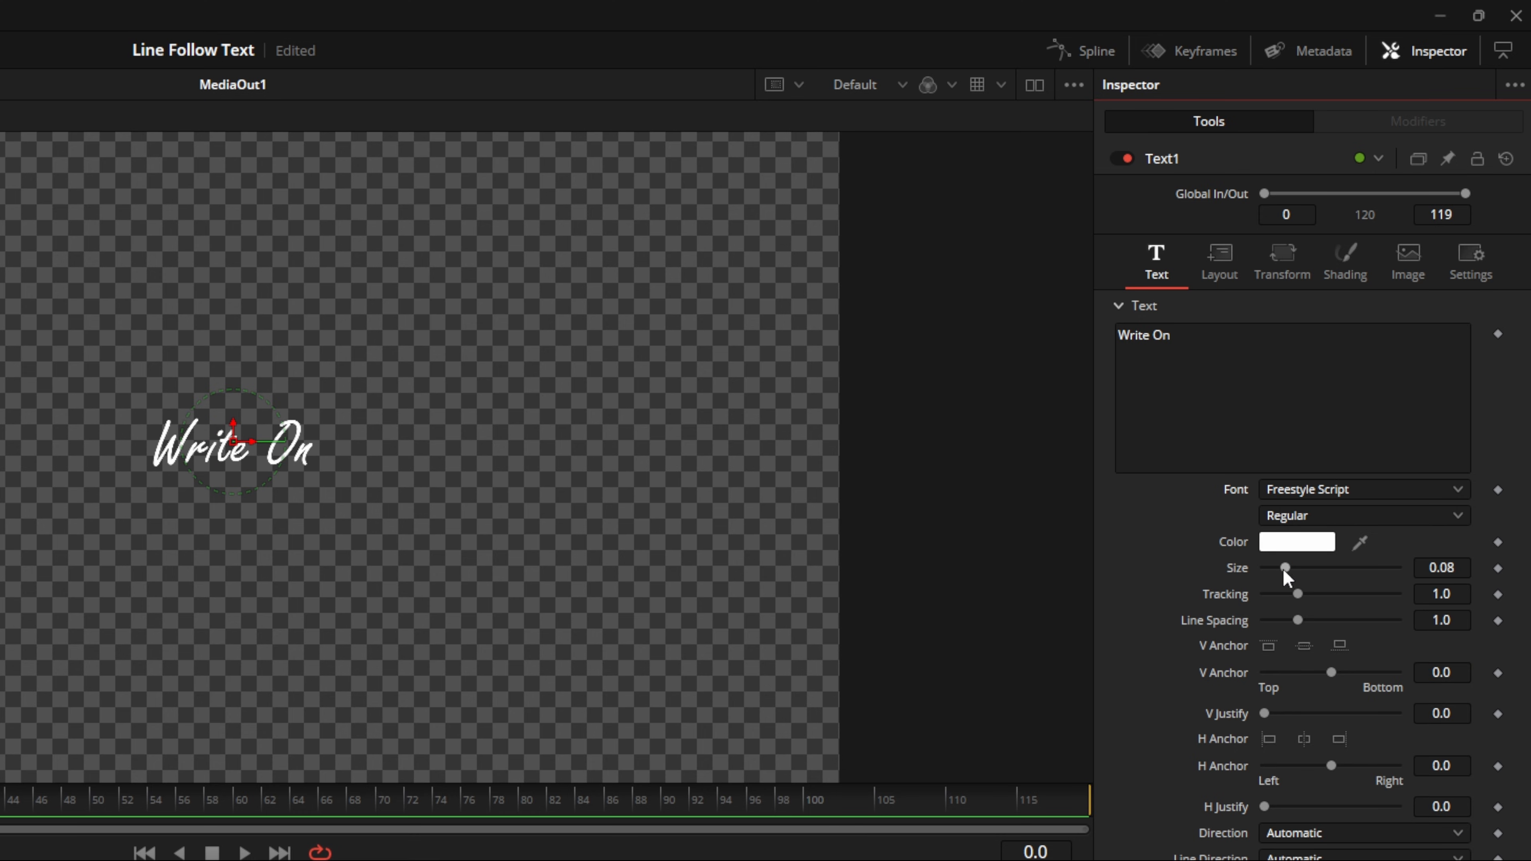
{"action": "left_click_drag", "start_coordinate": [1282, 569], "coordinate": [1301, 596]}
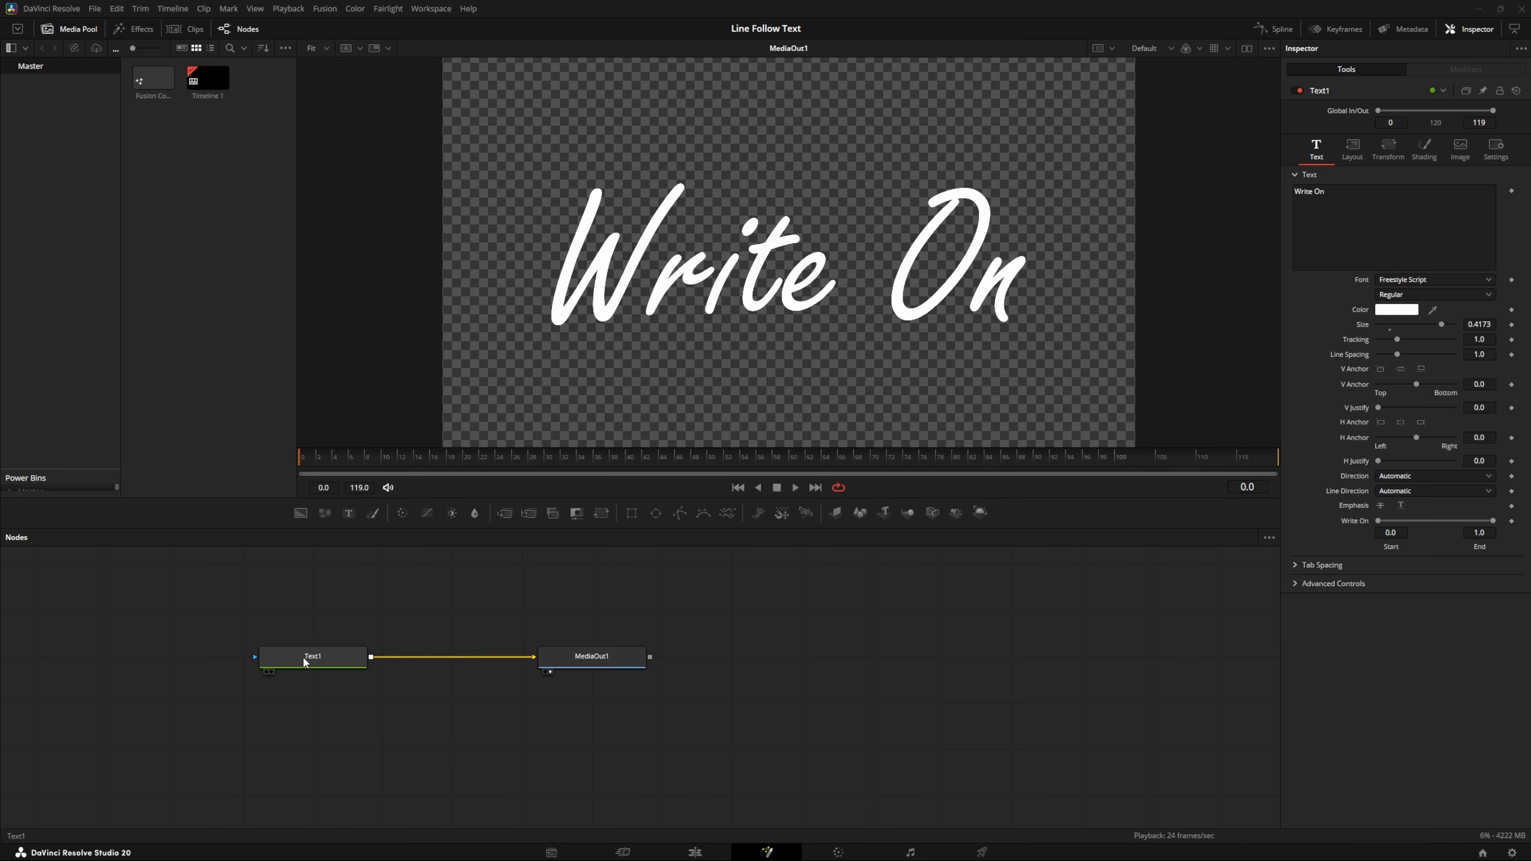
Add a Mask Paint node to Text1
{"action": "left_click", "coordinate": [302, 655]}
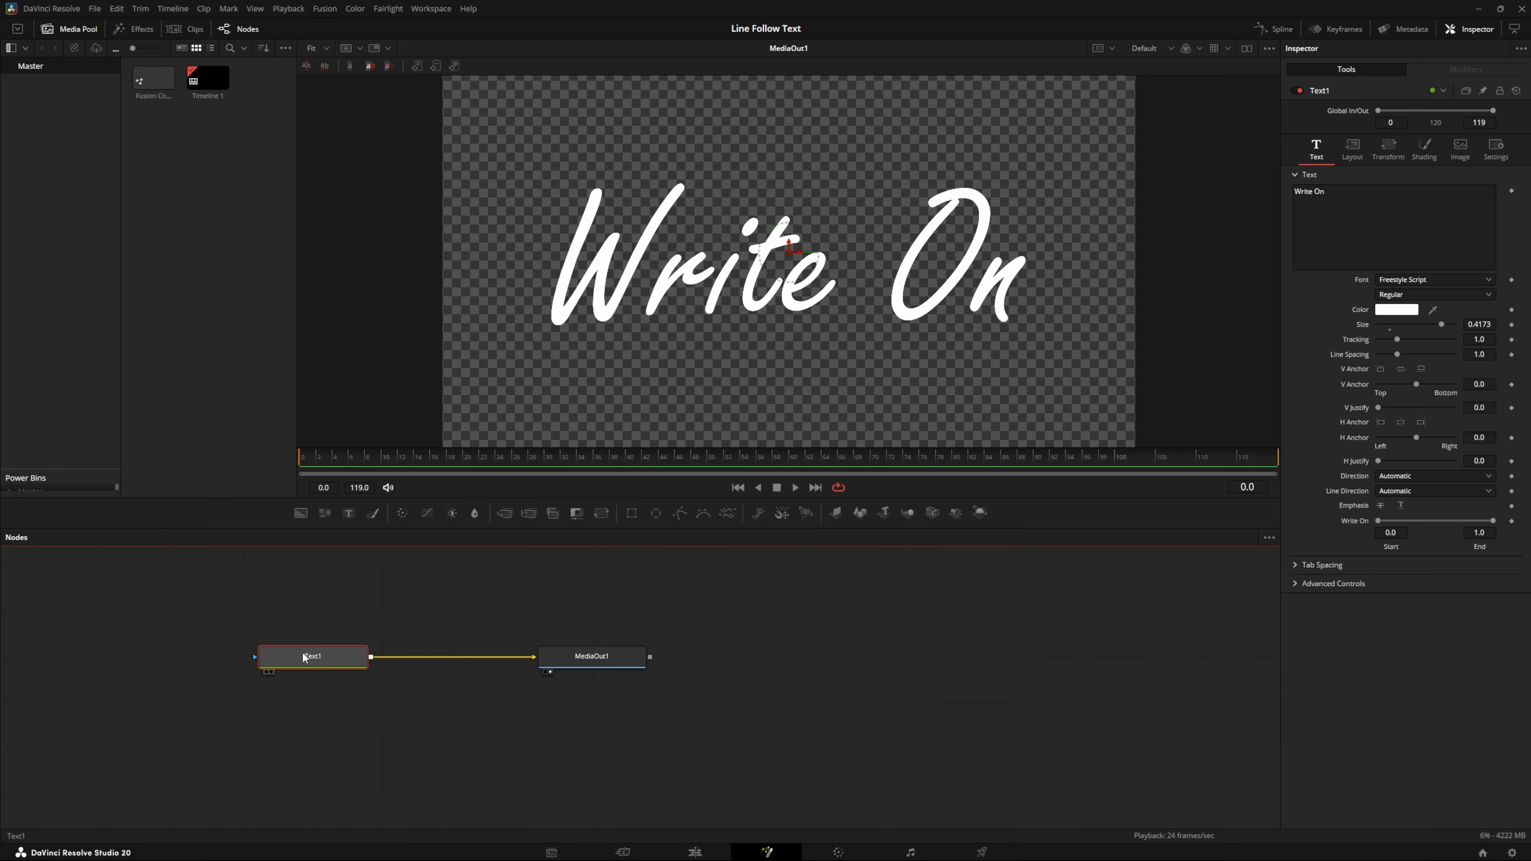
{"action": "key", "text": "shift+space"}
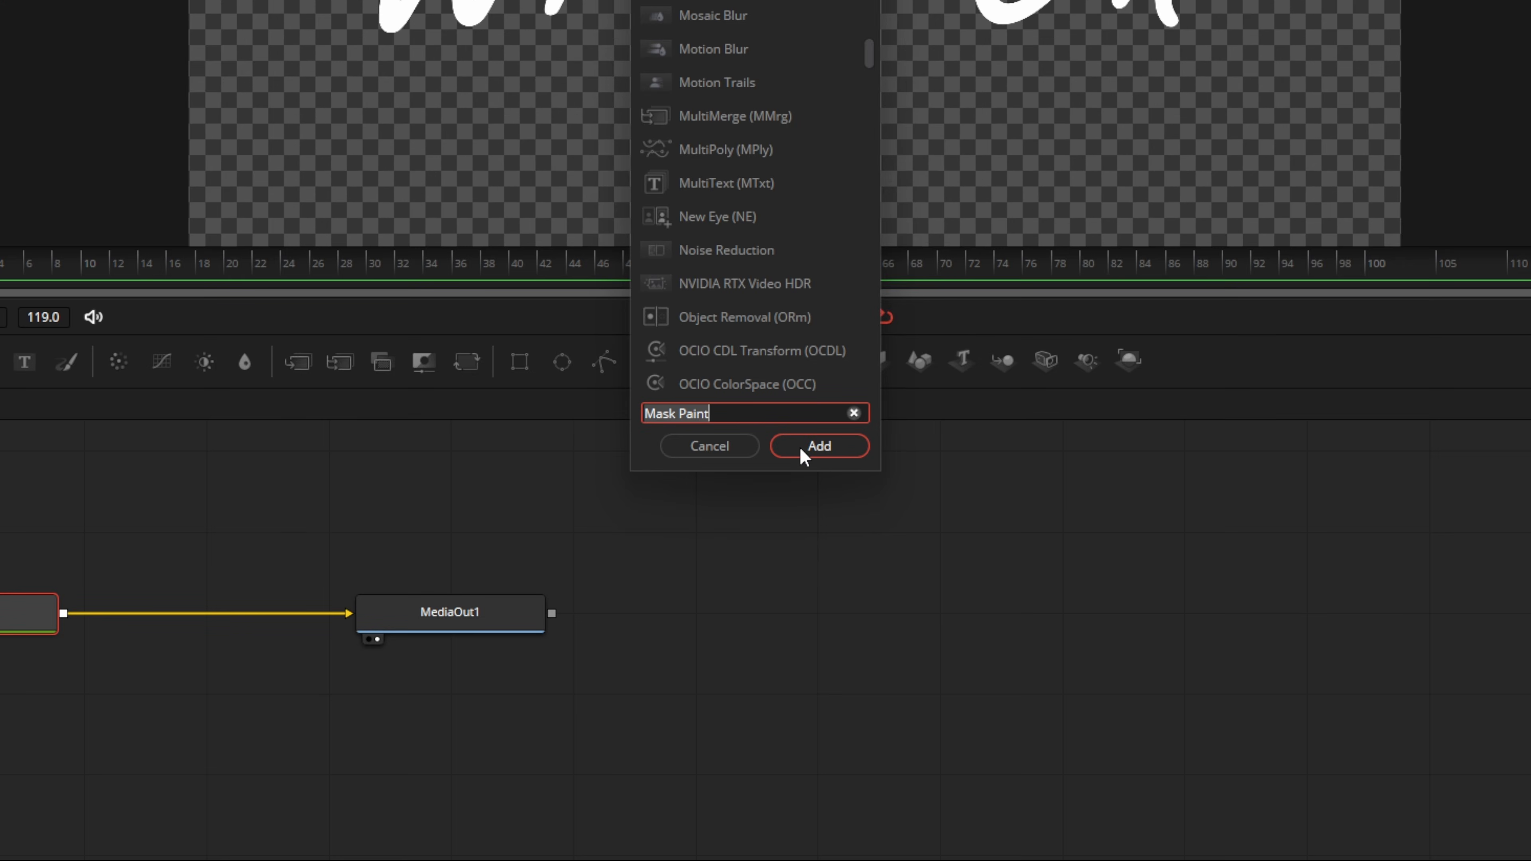
{"action": "left_click", "coordinate": [819, 446]}
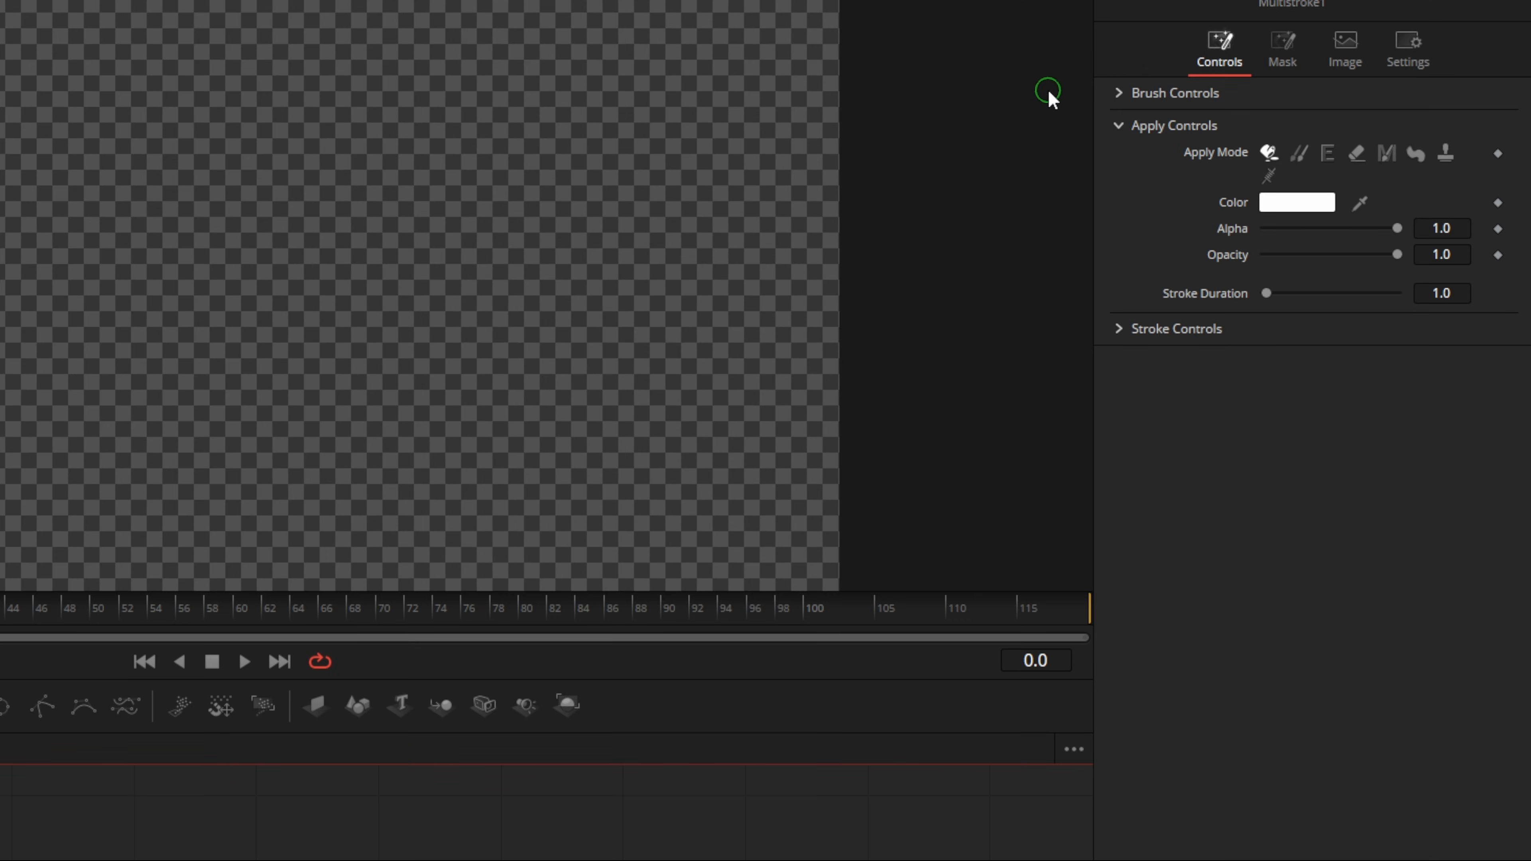
Expand the mask paint's brush and stroke controls and choose the Stroke tool
{"action": "left_click", "coordinate": [1118, 94]}
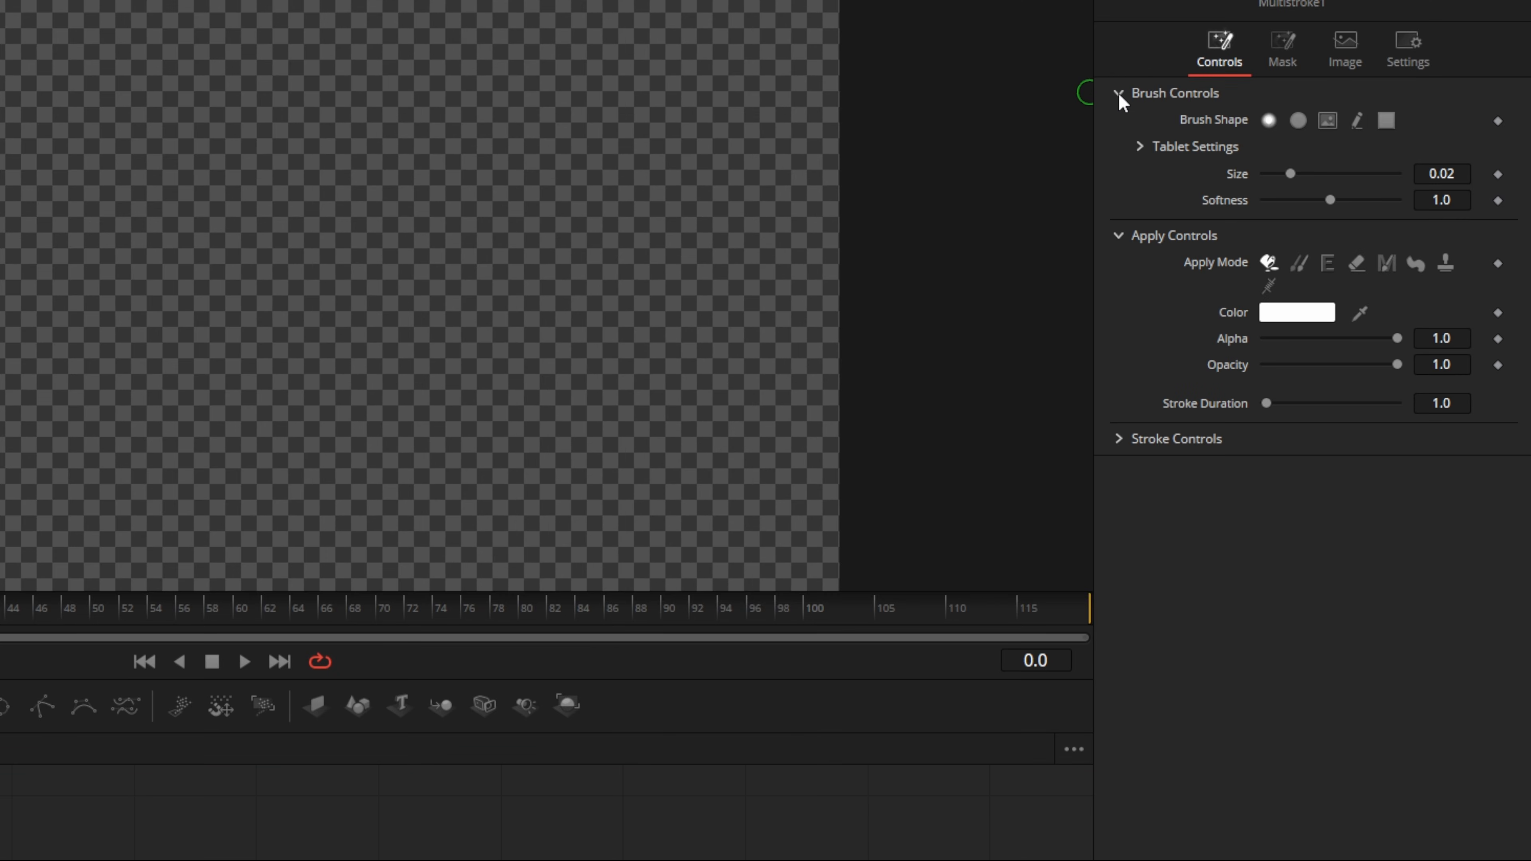
{"action": "left_click", "coordinate": [1118, 440]}
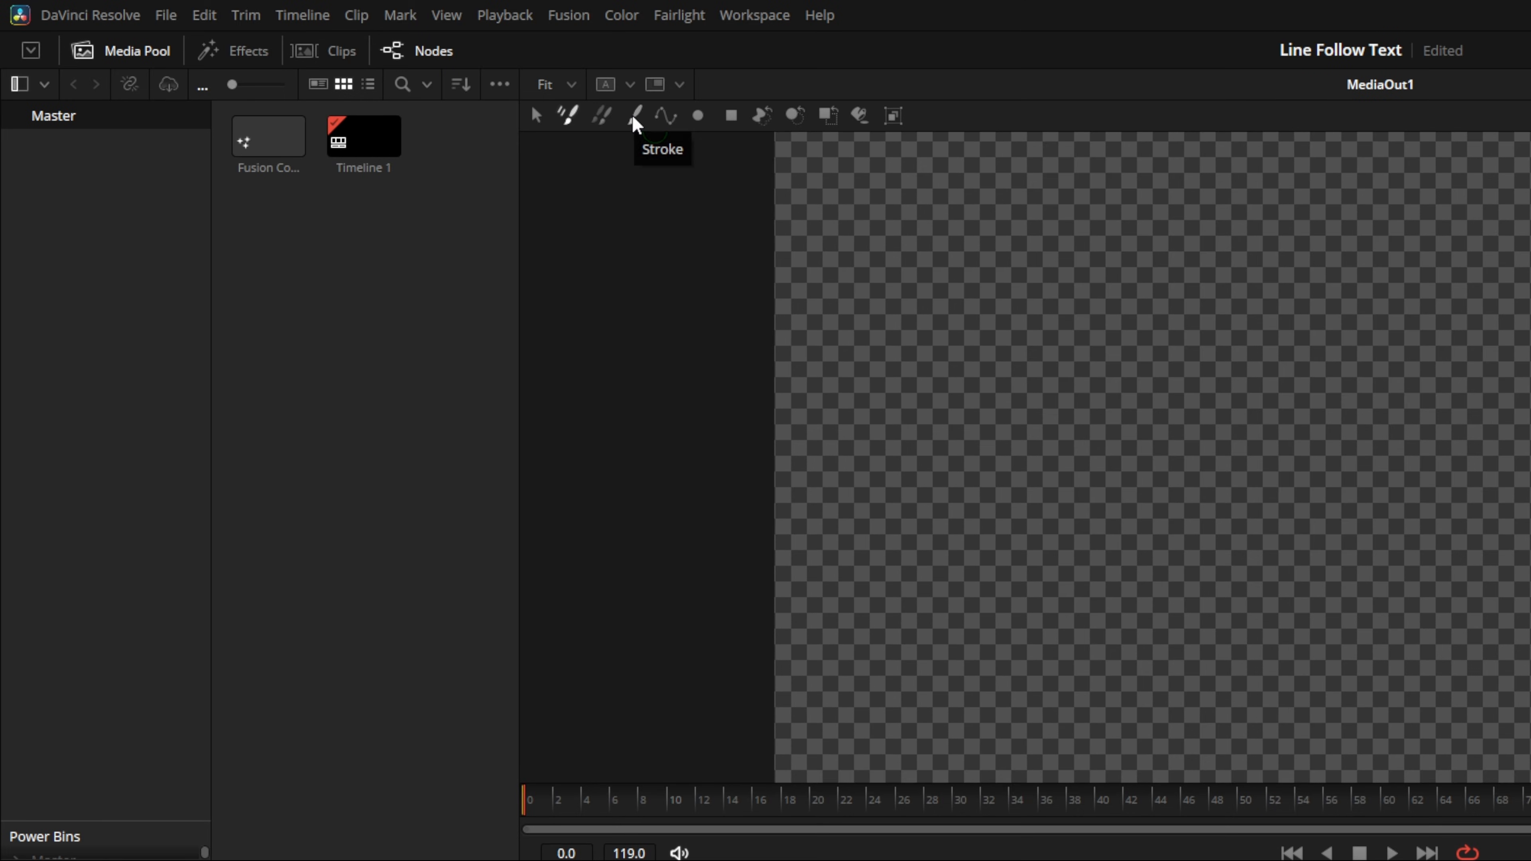
{"action": "left_click", "coordinate": [635, 119]}
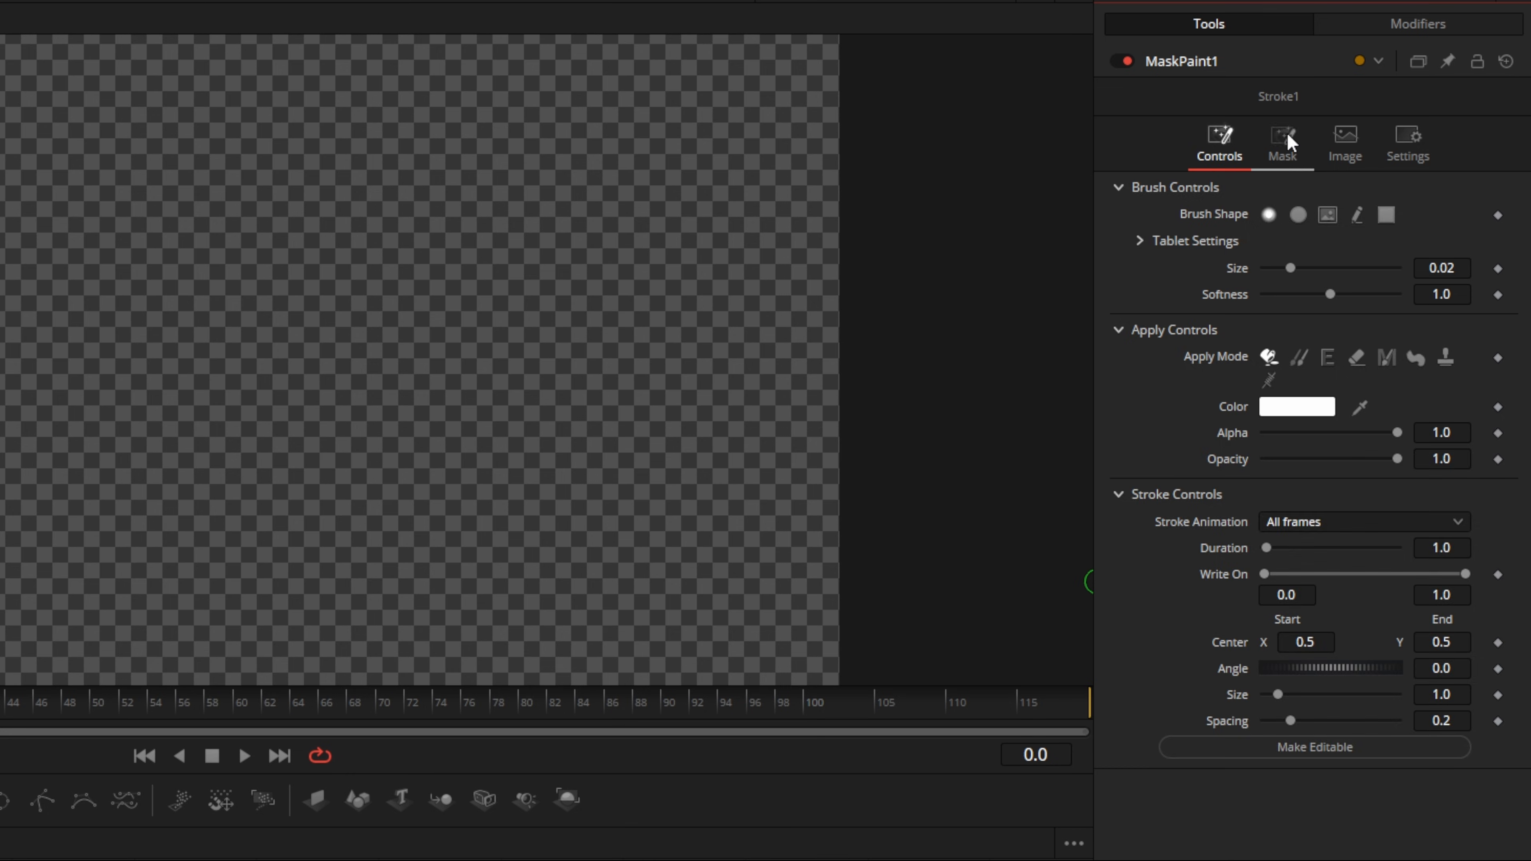
Invert the mask of MaskPaint1 and return to its brush and stroke controls
{"action": "left_click", "coordinate": [1287, 134]}
{"action": "left_click", "coordinate": [1267, 295]}
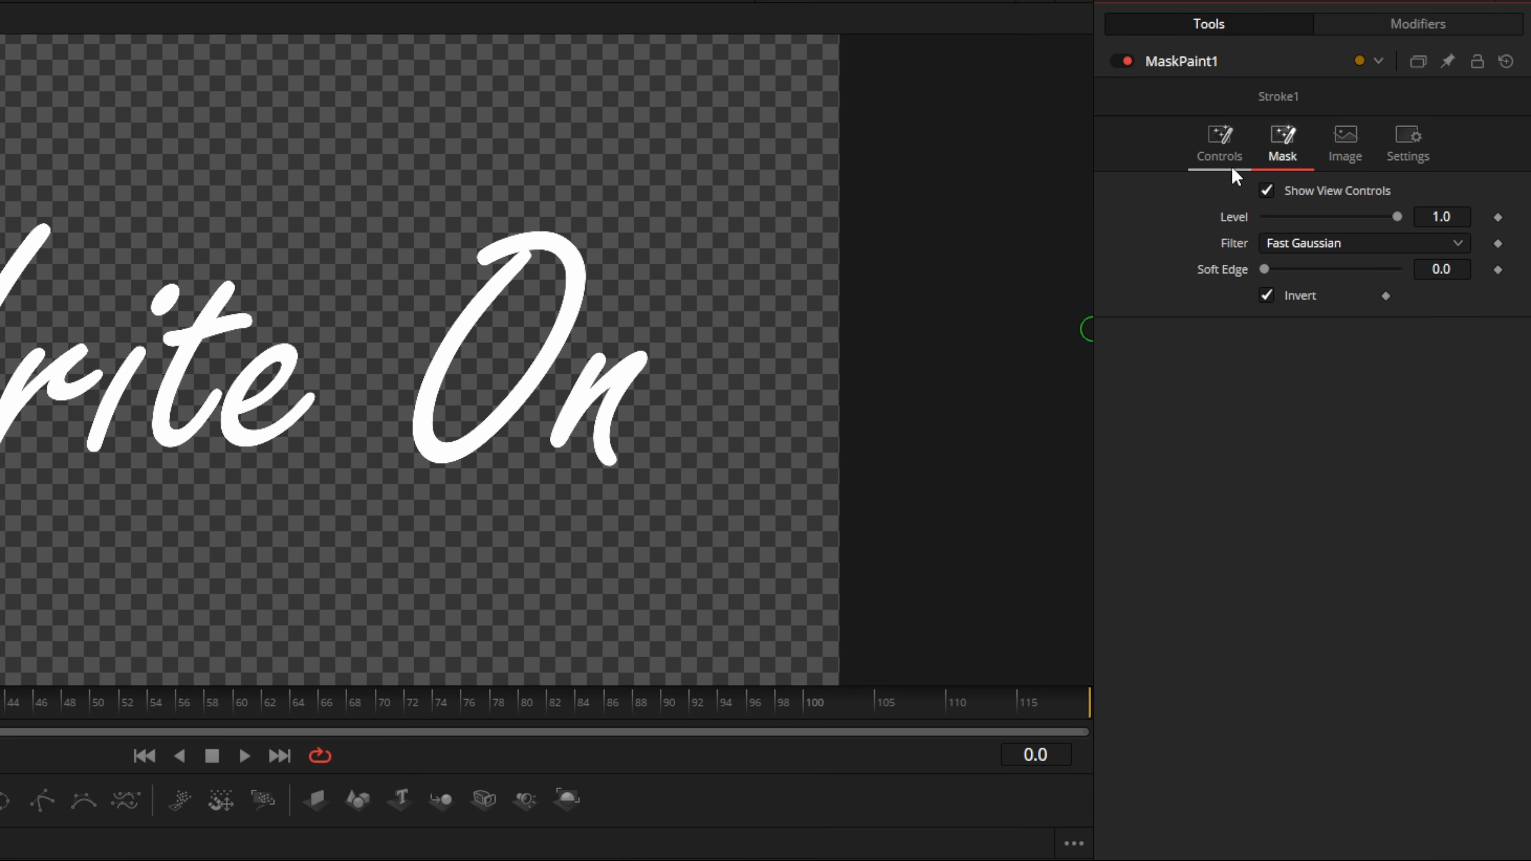
{"action": "left_click", "coordinate": [1224, 151]}
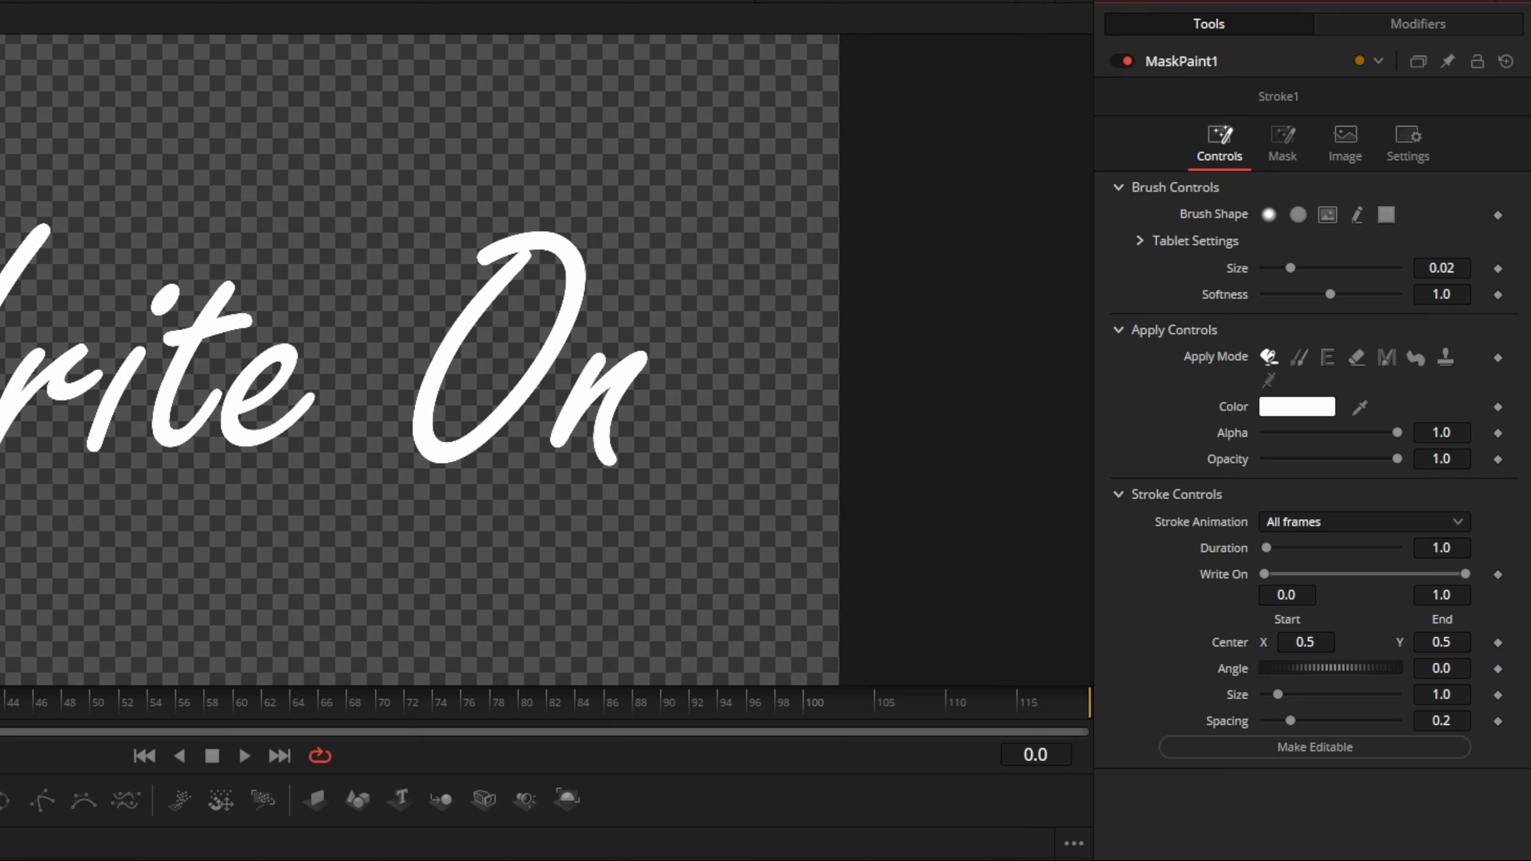
Set the mask brush's size to about 0.0354 and softness to about 0.095, and choose Write On as stroke animation
{"action": "left_click_drag", "start_coordinate": [1290, 269], "coordinate": [1273, 300]}
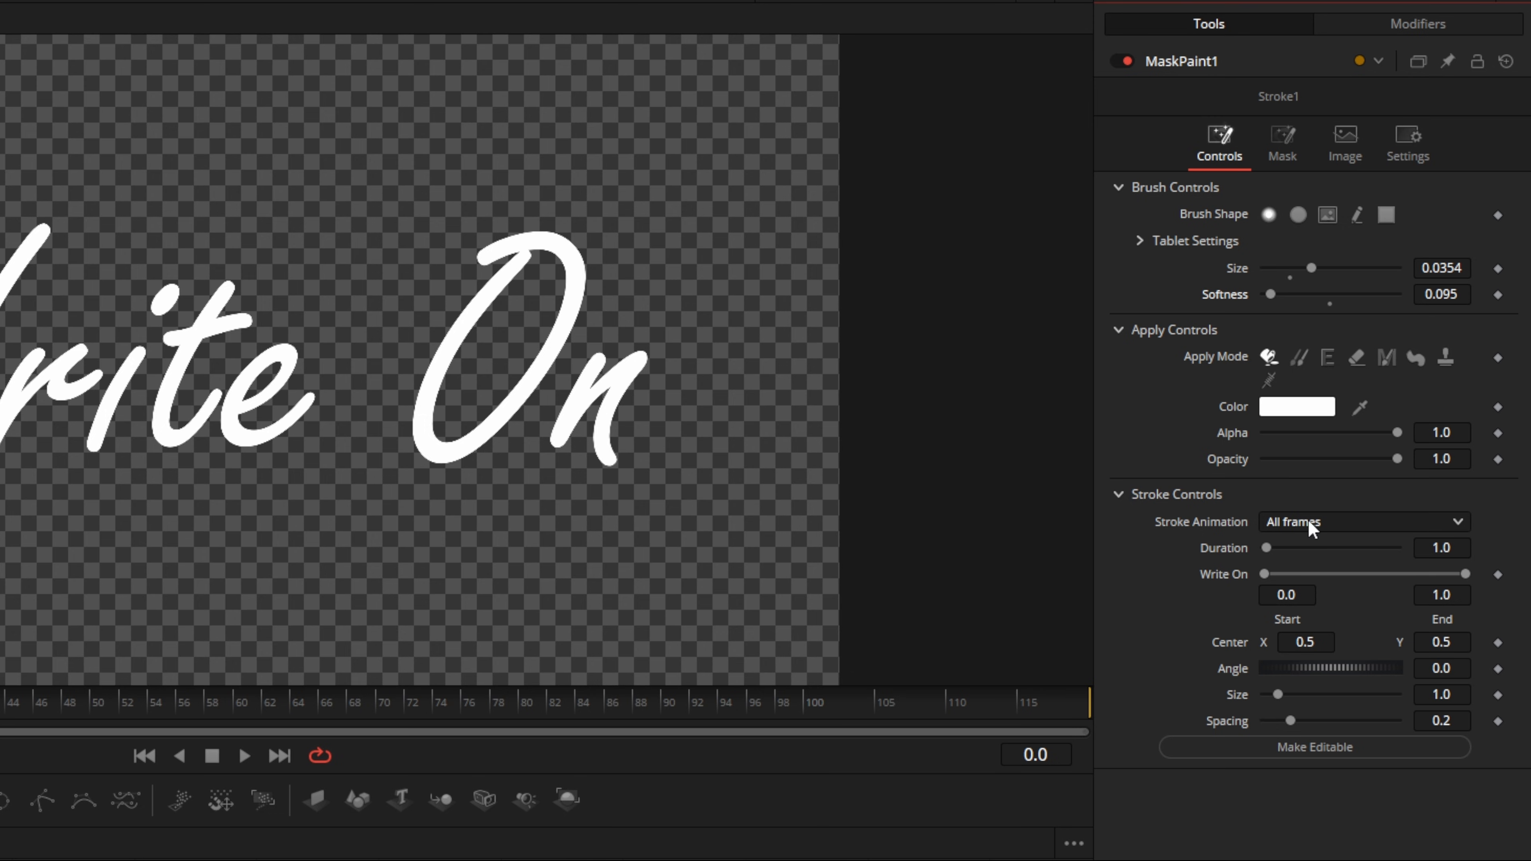
{"action": "left_click", "coordinate": [1295, 520]}
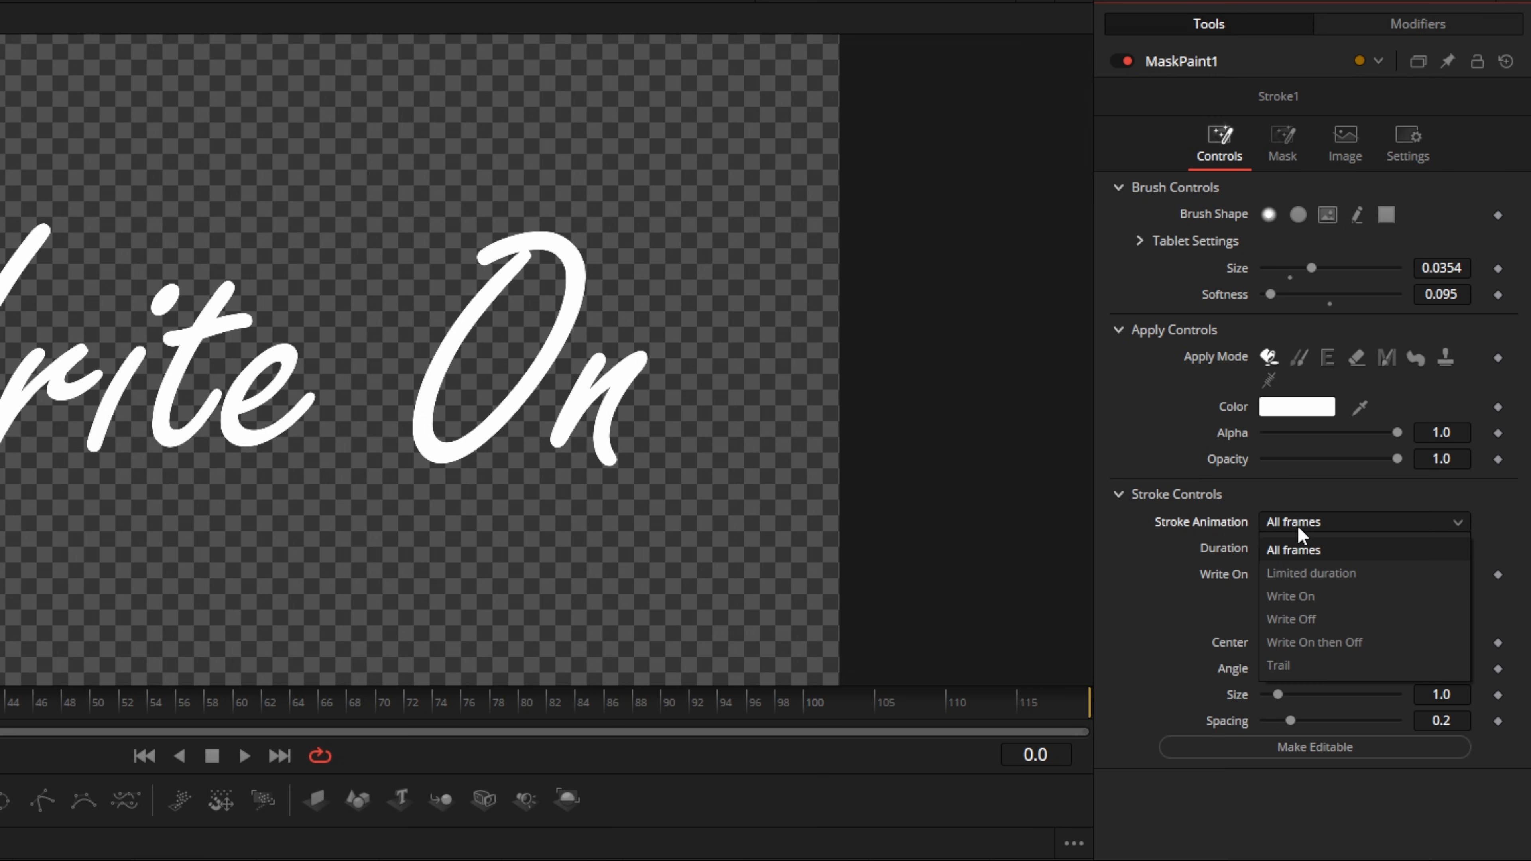
{"action": "left_click", "coordinate": [1290, 601]}
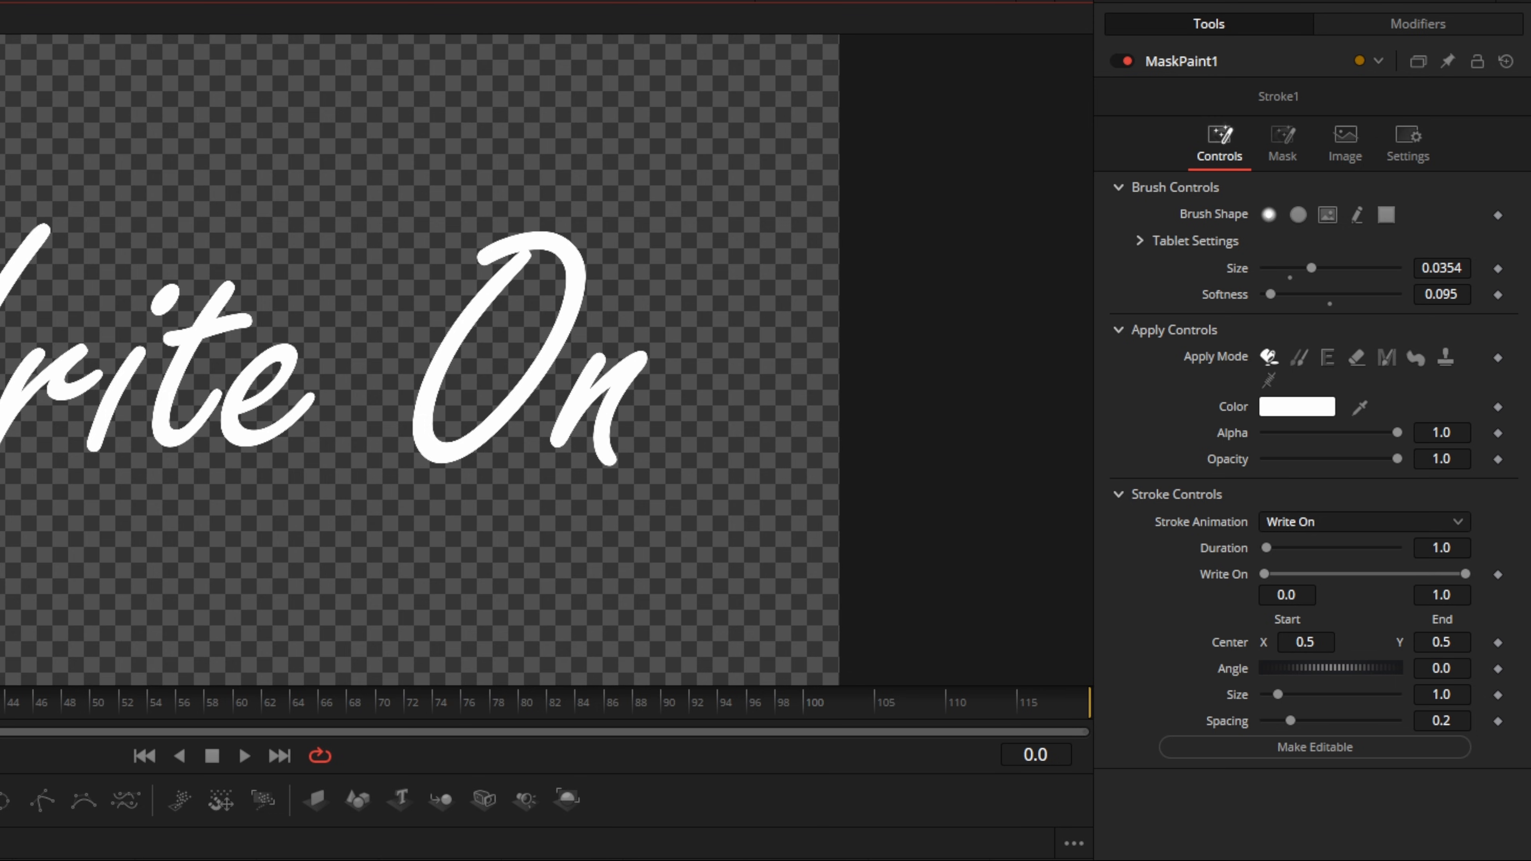
Paint mask strokes over every letter of the Write On text in handwriting order until all of it is covered
{"action": "left_click_drag", "start_coordinate": [1, 296], "coordinate": [32, 248]}
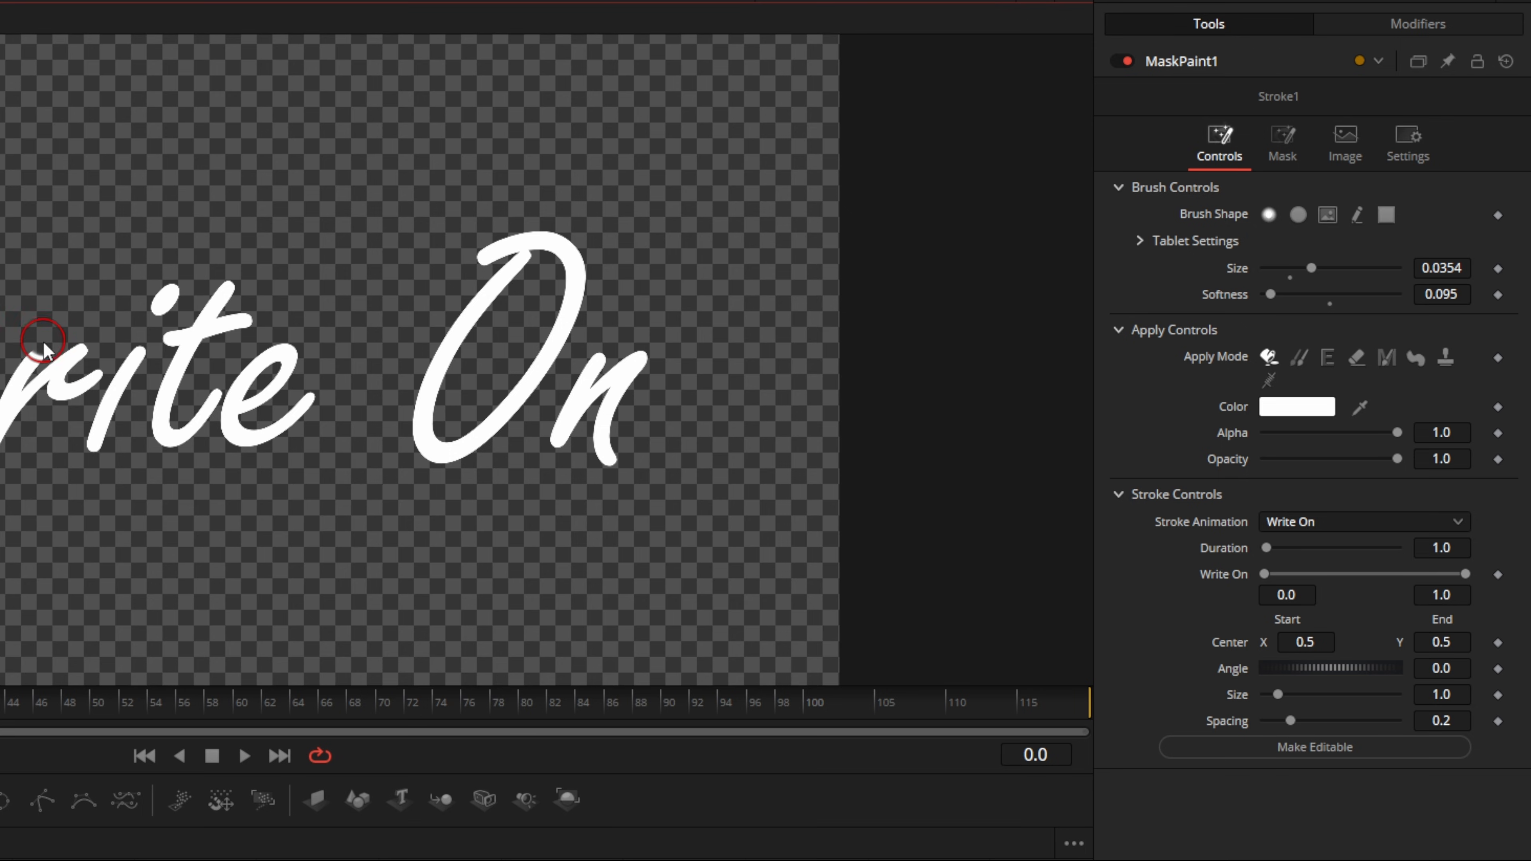
{"action": "mouse_move", "coordinate": [43, 342]}
{"action": "left_mouse_down"}
{"action": "mouse_move", "coordinate": [15, 384]}
{"action": "mouse_move", "coordinate": [71, 351]}
{"action": "mouse_move", "coordinate": [60, 385]}
{"action": "left_mouse_up"}
{"action": "left_click_drag", "start_coordinate": [184, 252], "coordinate": [149, 321]}
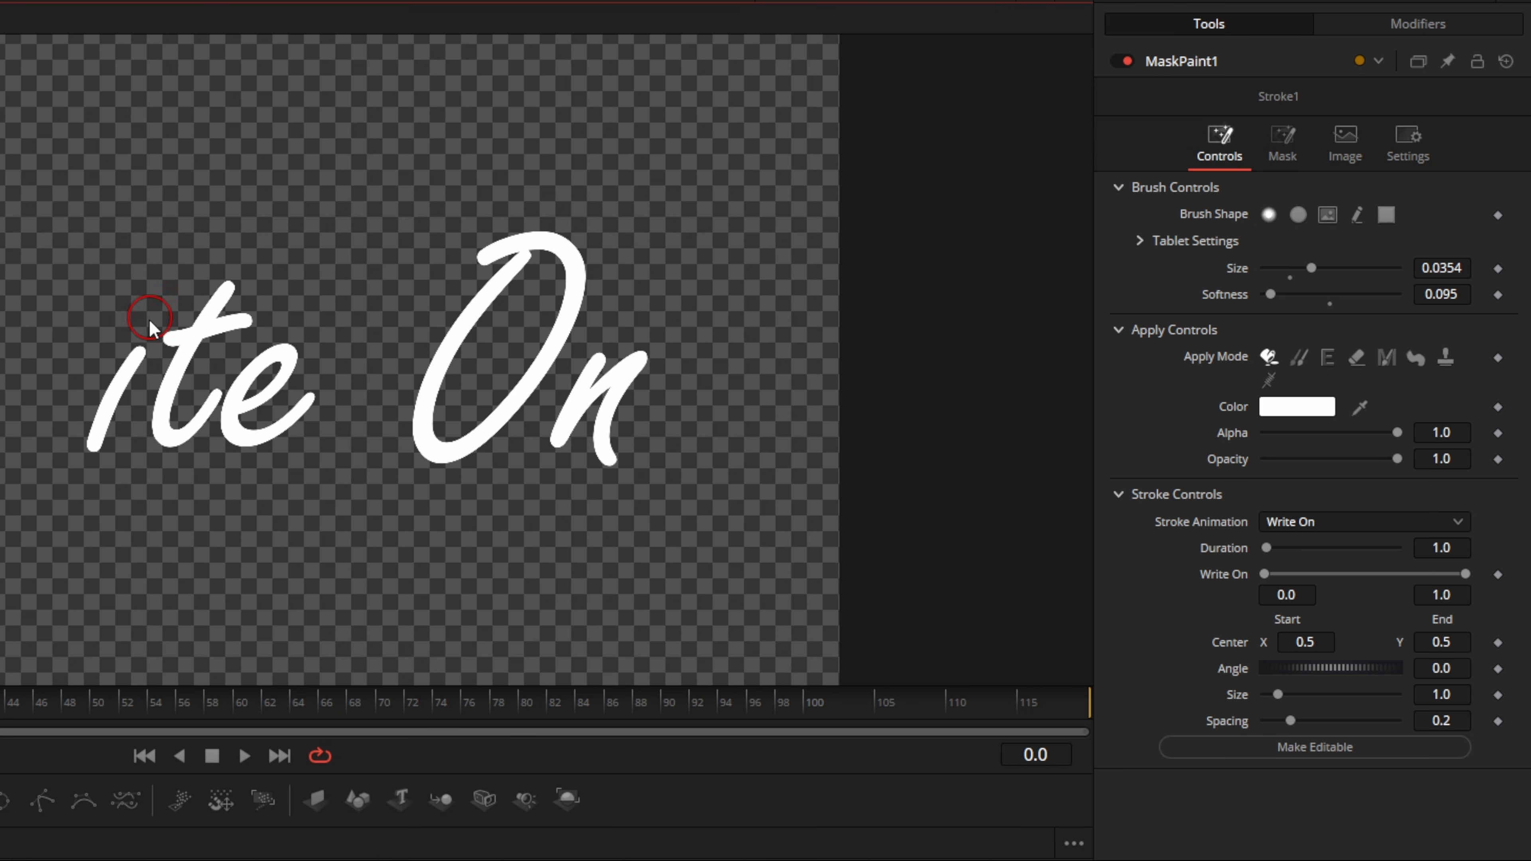
{"action": "mouse_move", "coordinate": [231, 264]}
{"action": "left_mouse_down"}
{"action": "mouse_move", "coordinate": [162, 397]}
{"action": "mouse_move", "coordinate": [205, 373]}
{"action": "left_mouse_up"}
{"action": "mouse_move", "coordinate": [122, 333]}
{"action": "left_mouse_down"}
{"action": "mouse_move", "coordinate": [175, 327]}
{"action": "mouse_move", "coordinate": [265, 361]}
{"action": "left_mouse_up"}
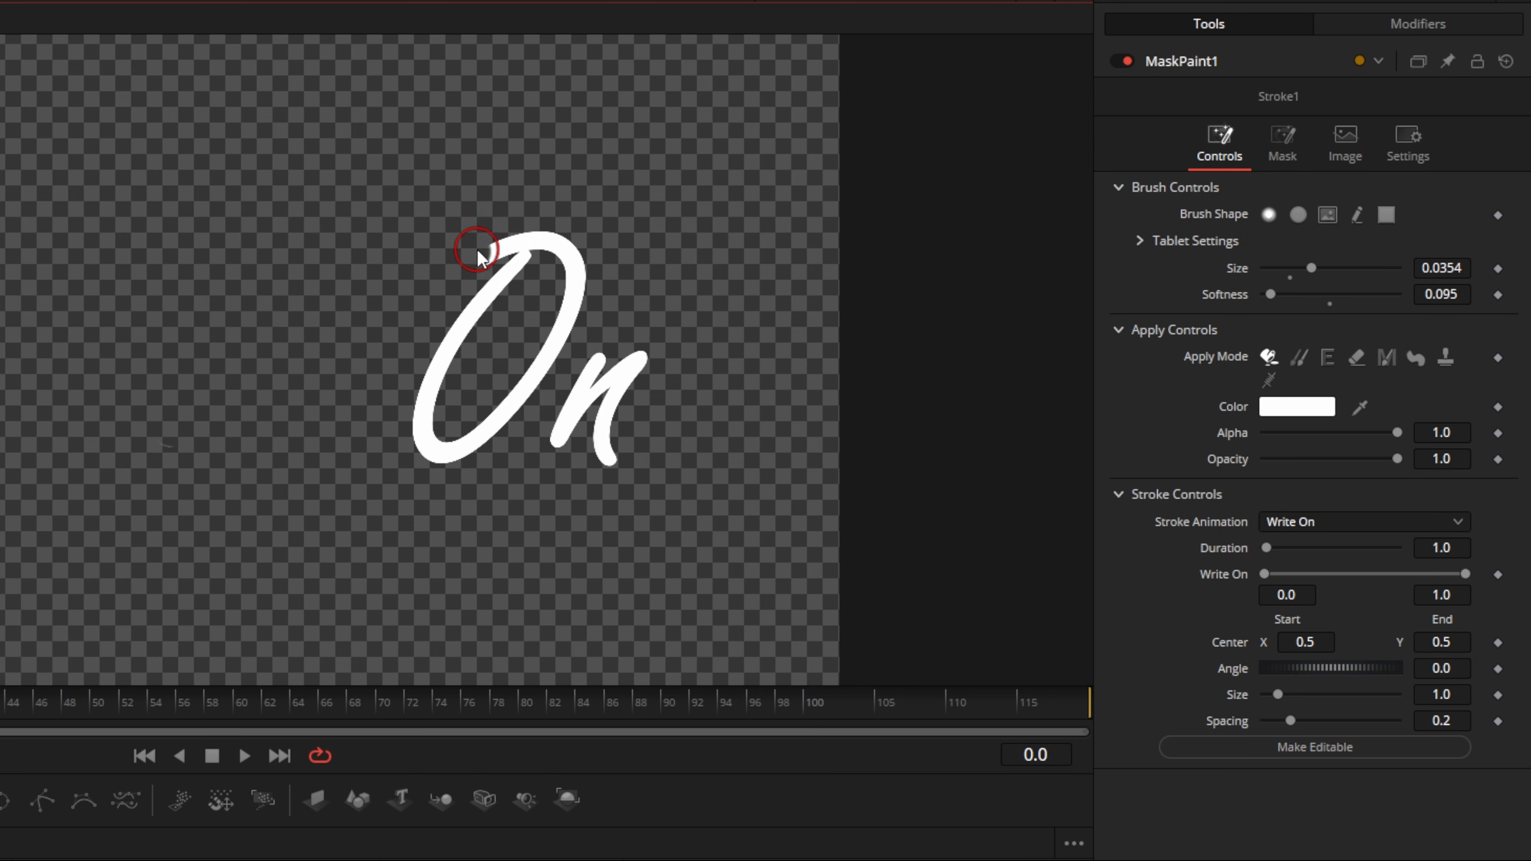
{"action": "left_click_drag", "start_coordinate": [477, 250], "coordinate": [558, 239]}
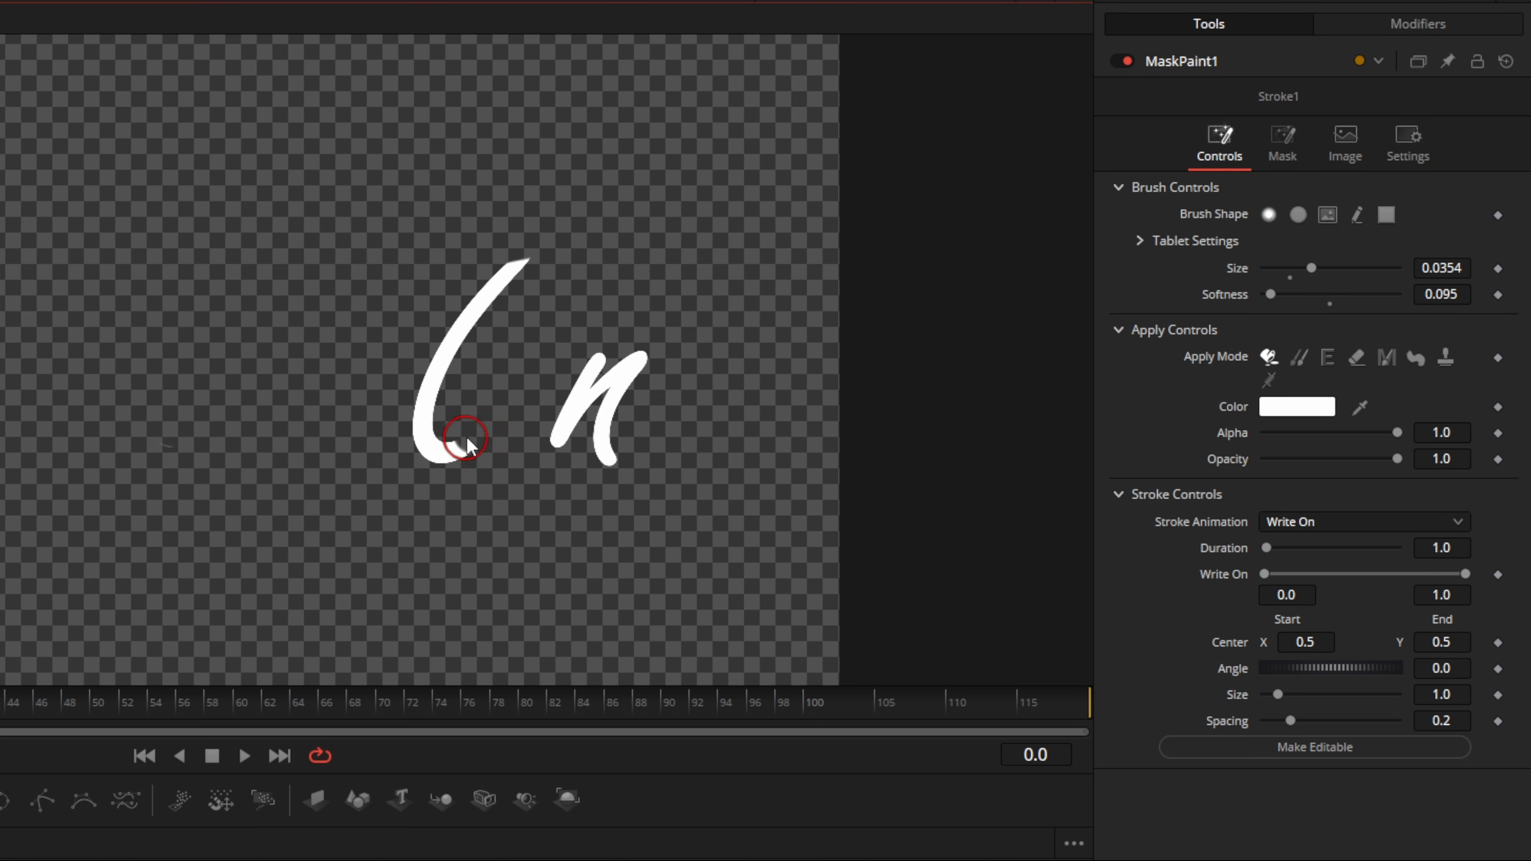
{"action": "left_click_drag", "start_coordinate": [425, 439], "coordinate": [518, 263]}
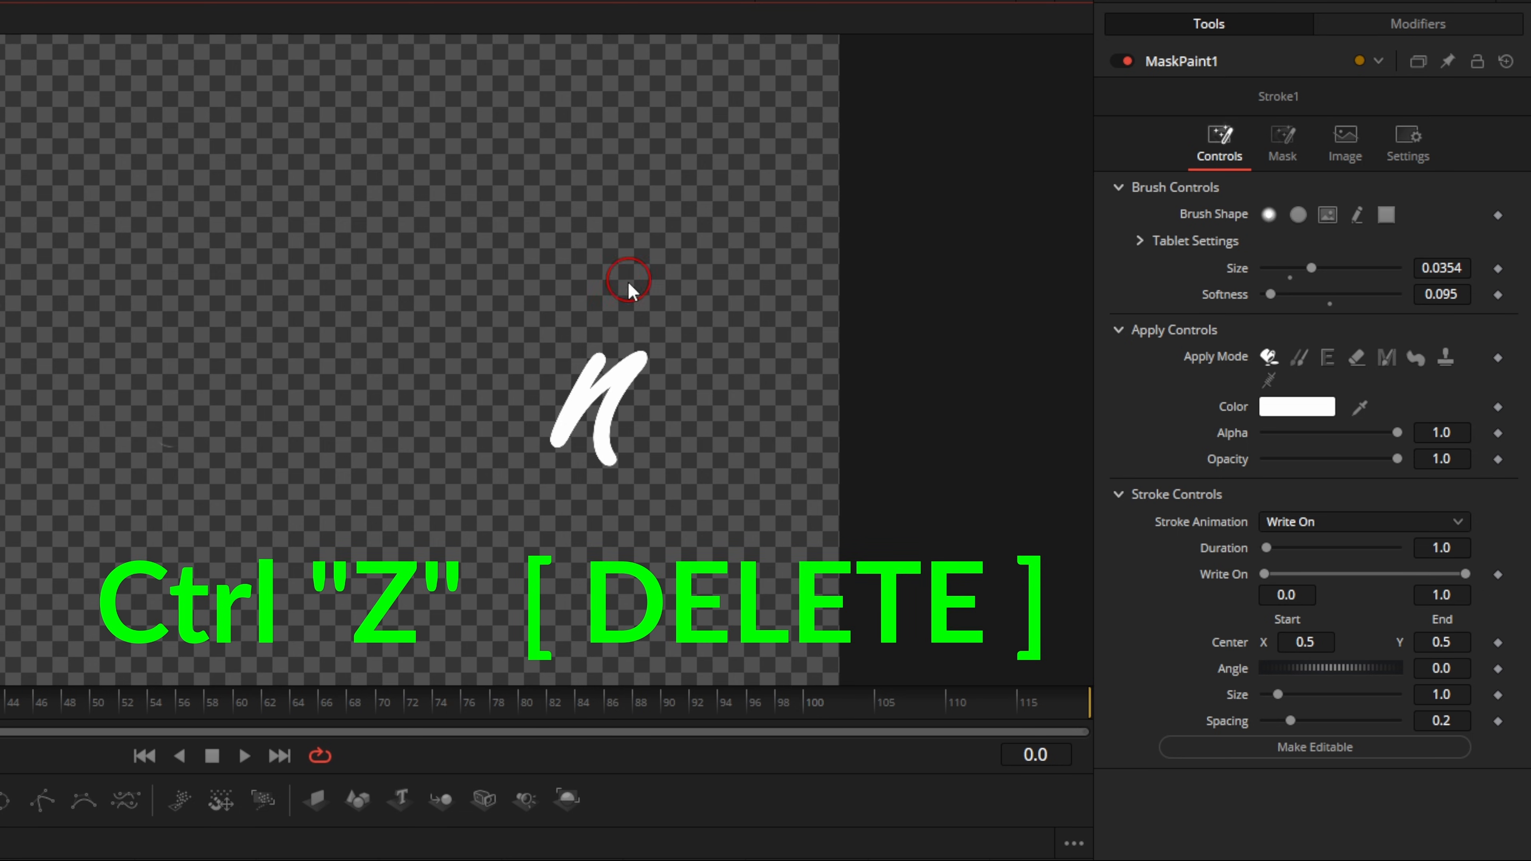
{"action": "left_click_drag", "start_coordinate": [621, 359], "coordinate": [561, 425]}
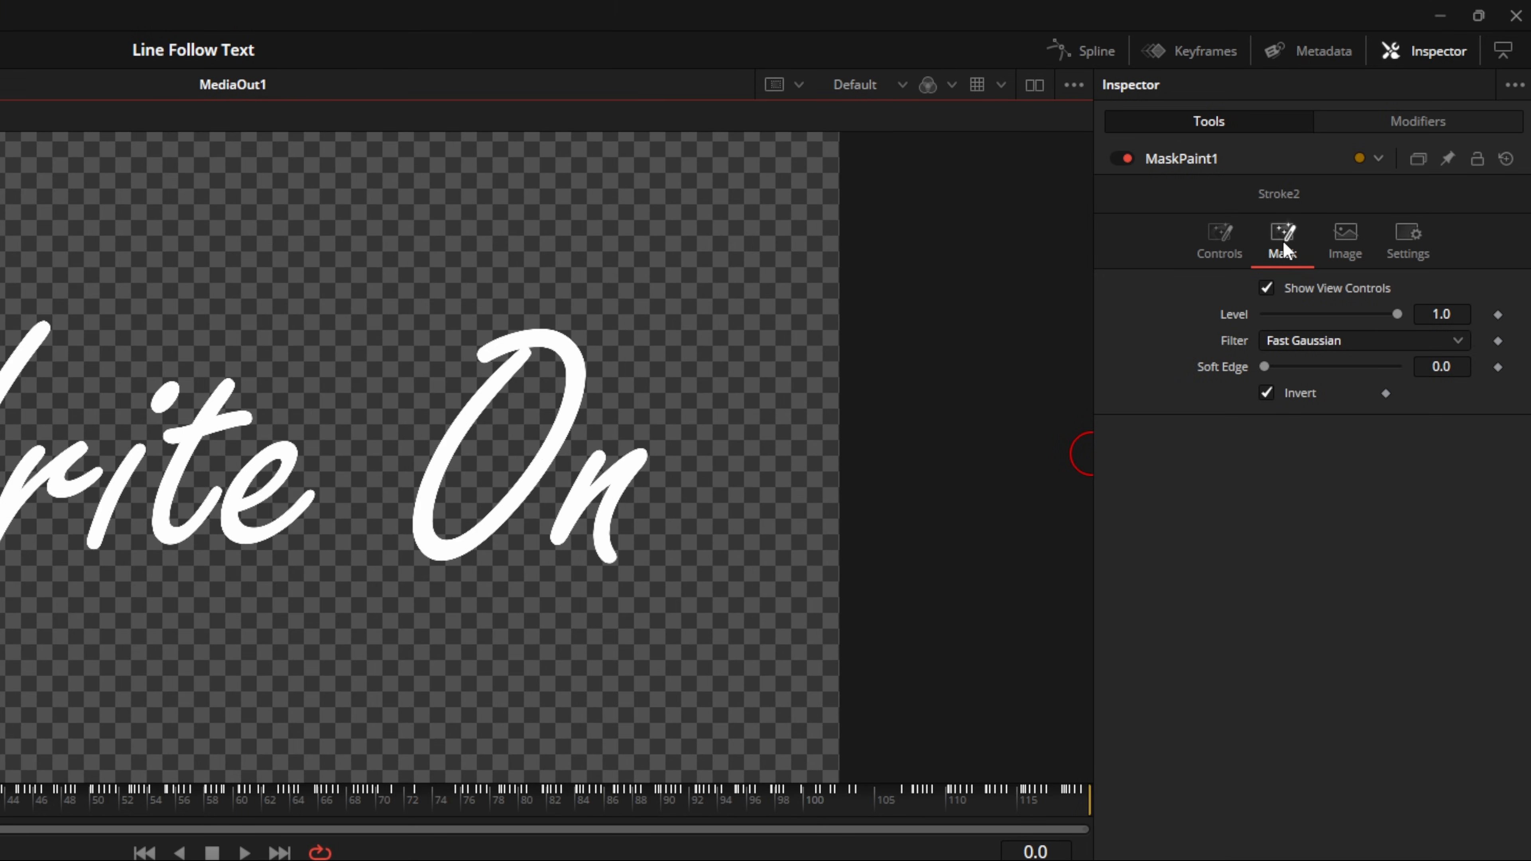
Turn off the inversion of the MaskPaint1 mask, scrub the first frames and save the project
{"action": "left_click", "coordinate": [1266, 393]}
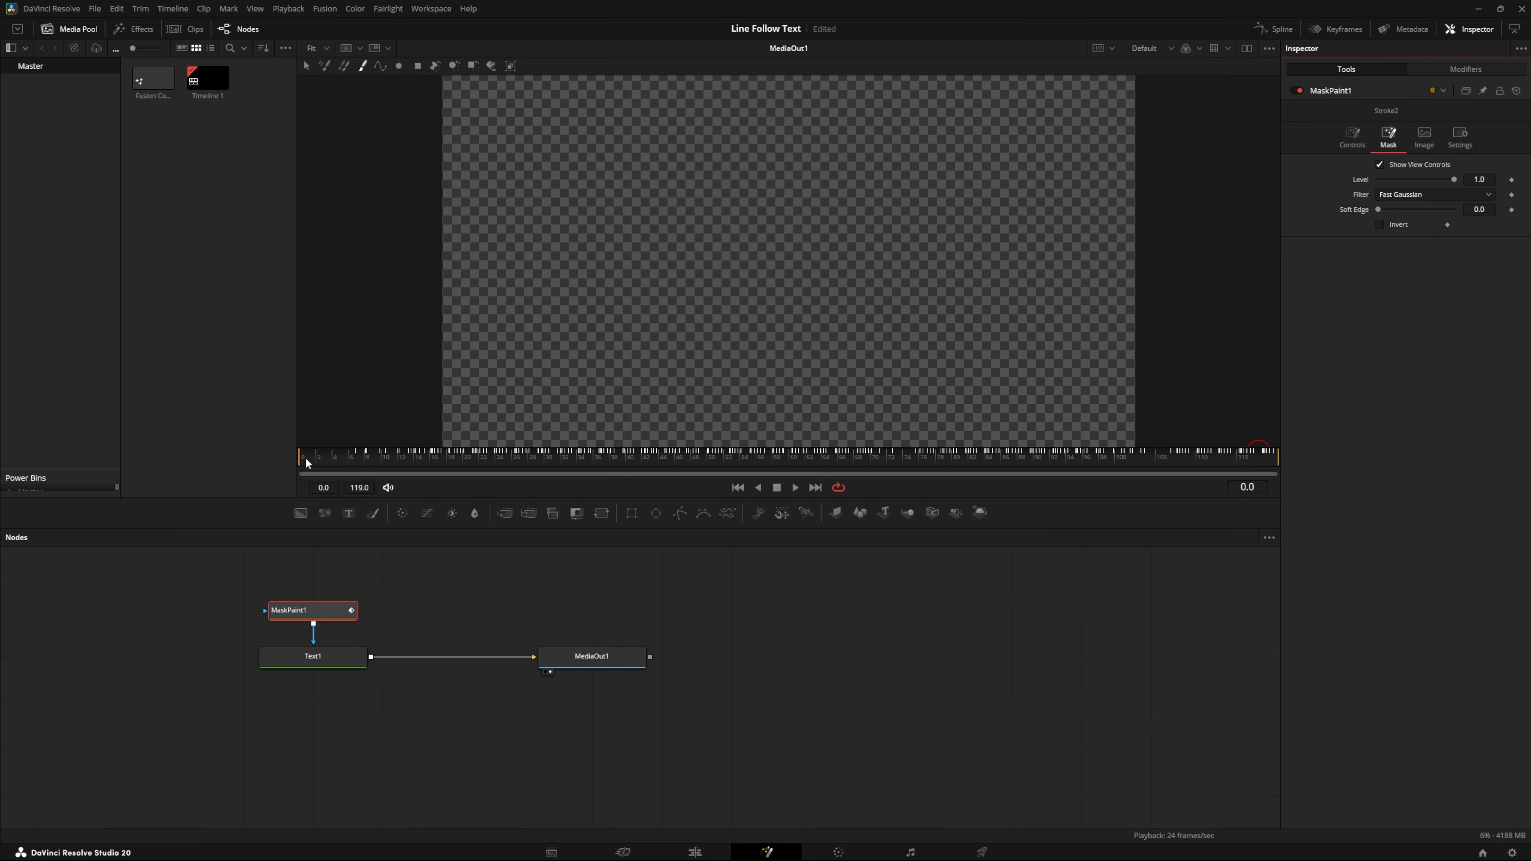
{"action": "mouse_move", "coordinate": [366, 464]}
{"action": "left_mouse_down"}
{"action": "mouse_move", "coordinate": [905, 468]}
{"action": "mouse_move", "coordinate": [340, 460]}
{"action": "left_mouse_up"}
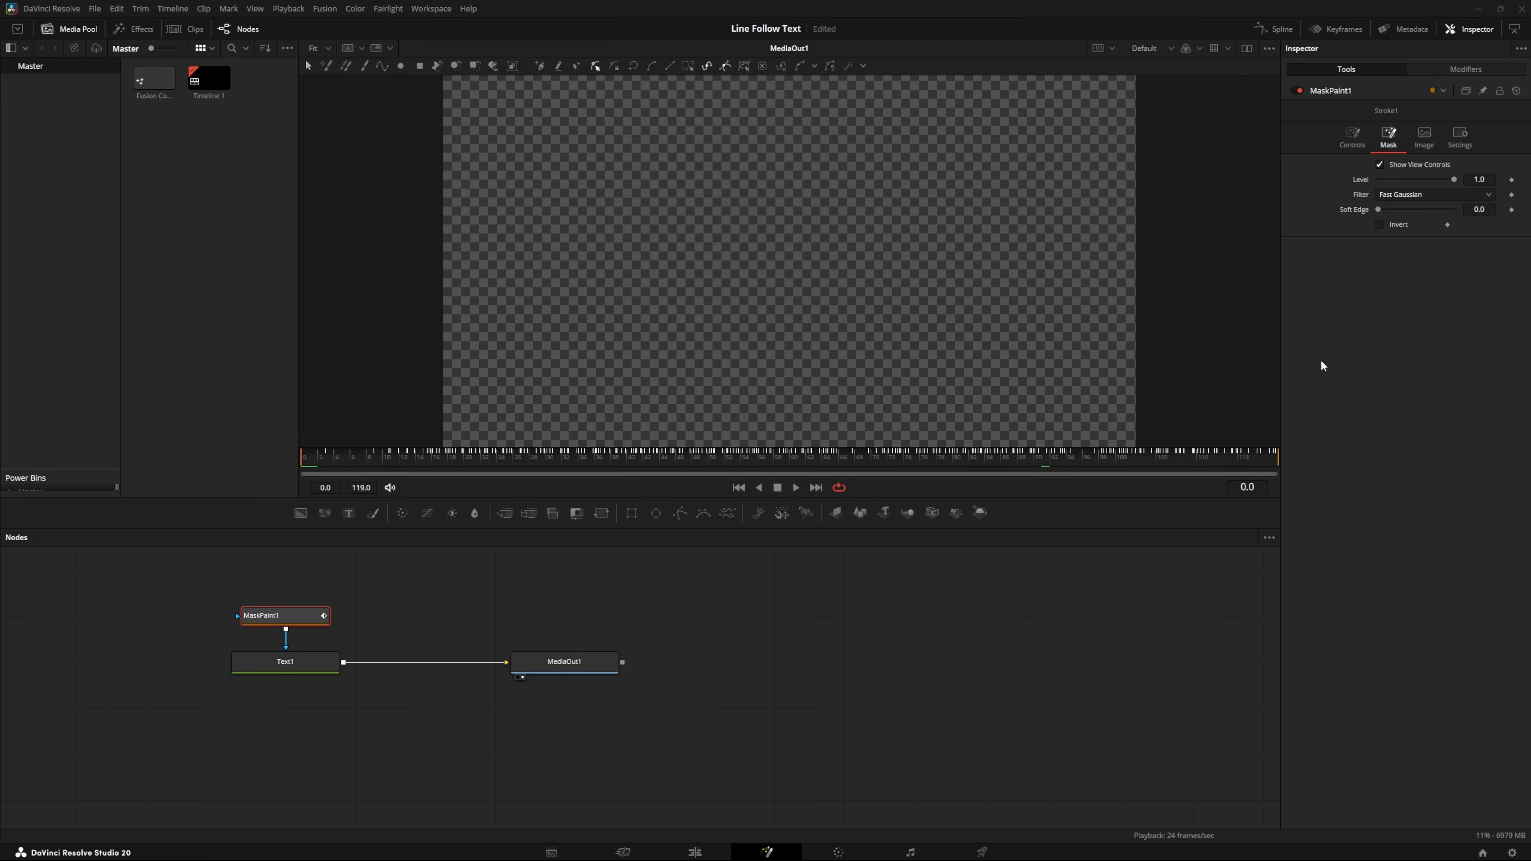
{"action": "key", "text": "ctrl+s"}
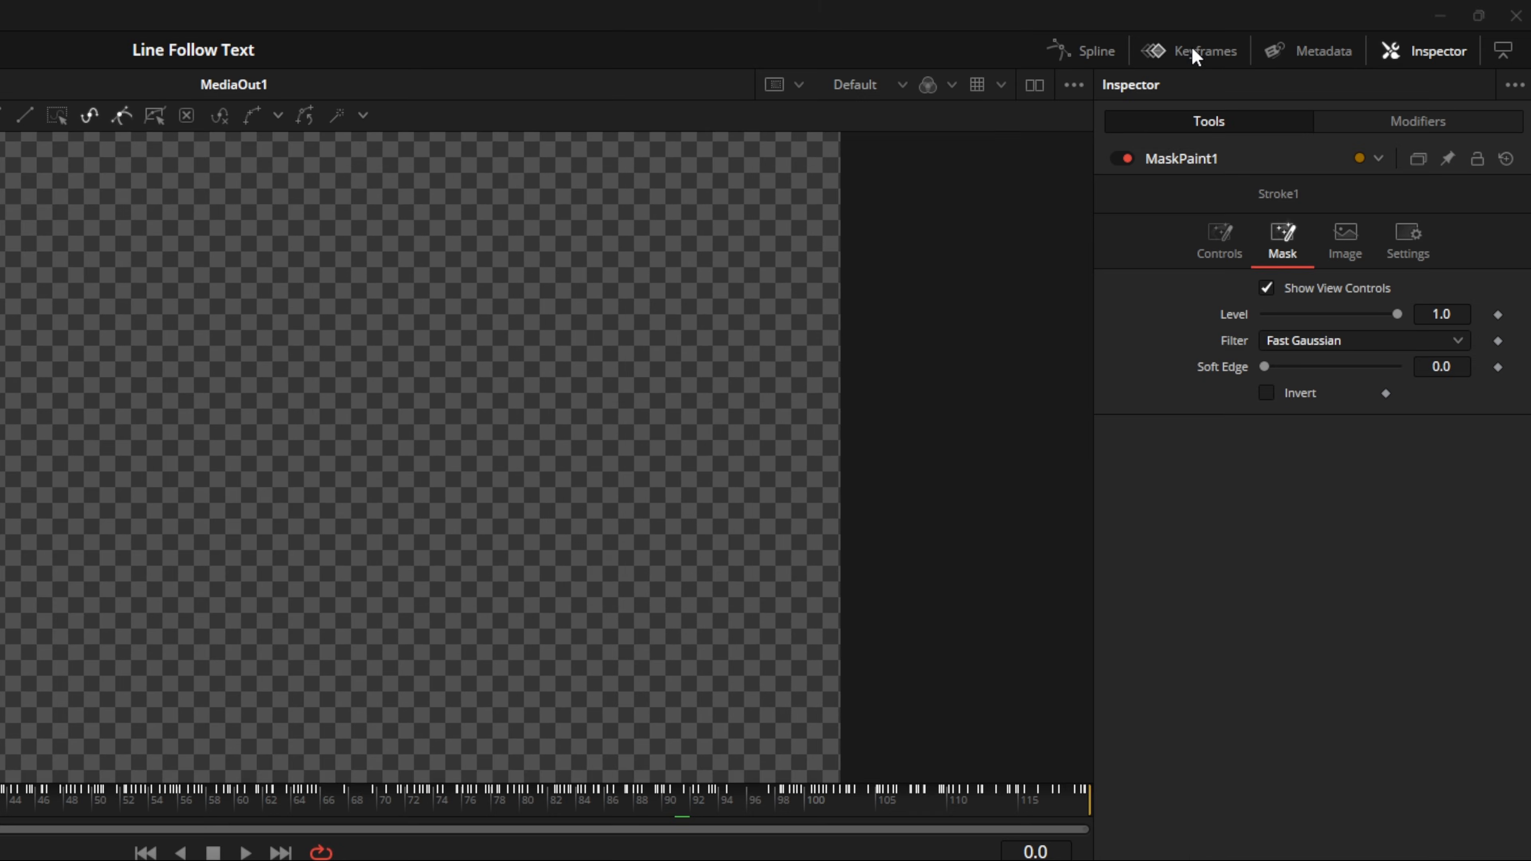
Show the keyframes fitted to view and time-stretch all of Stroke1's End keyframes to finish at about frame 55
{"action": "left_click", "coordinate": [1192, 56]}
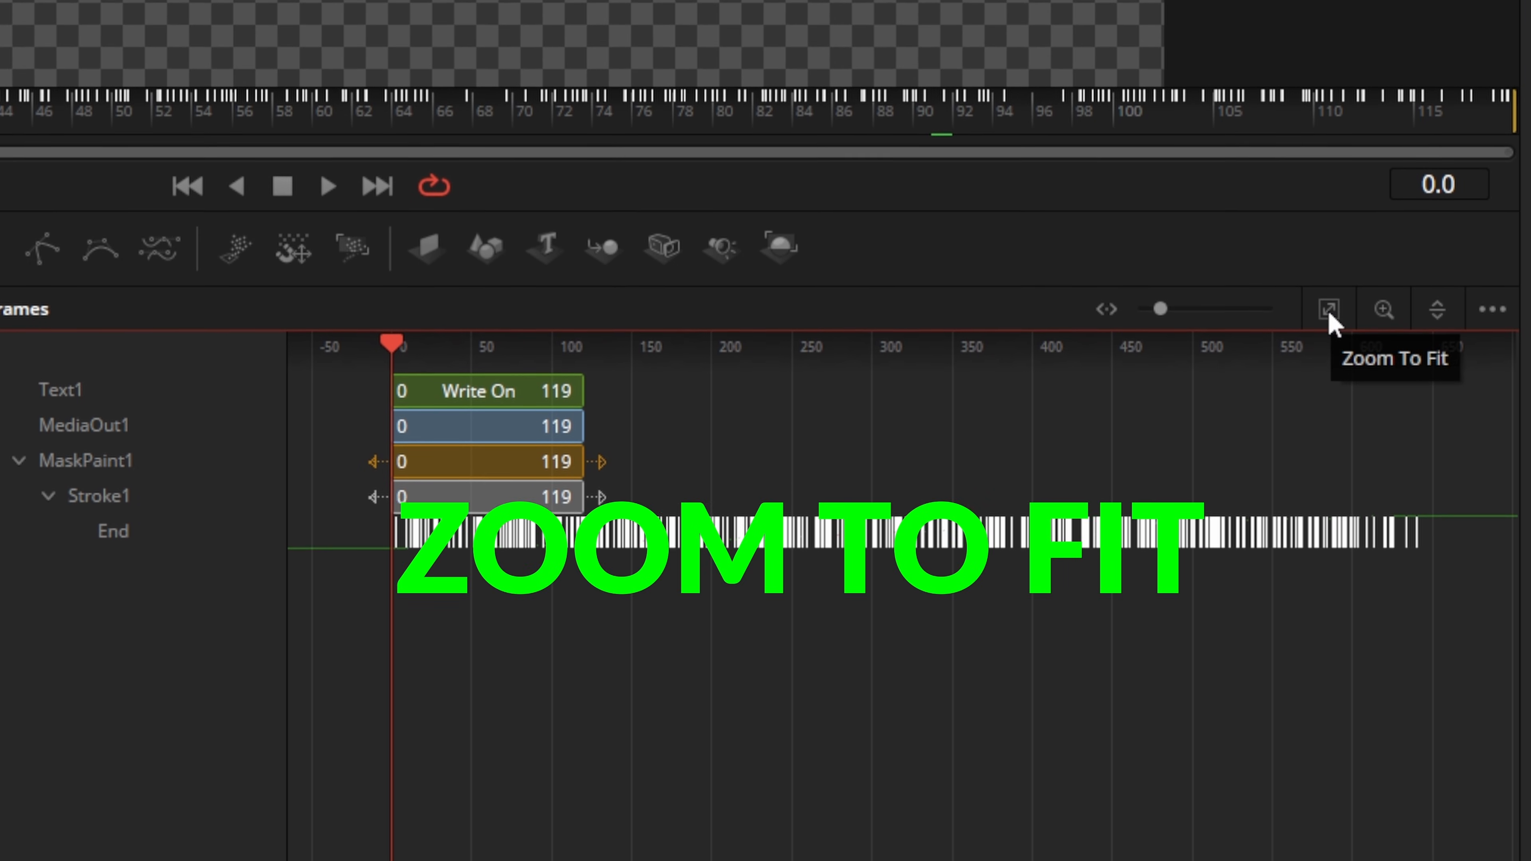
{"action": "left_click_drag", "start_coordinate": [1463, 588], "coordinate": [449, 557]}
{"action": "left_click_drag", "start_coordinate": [386, 577], "coordinate": [376, 611]}
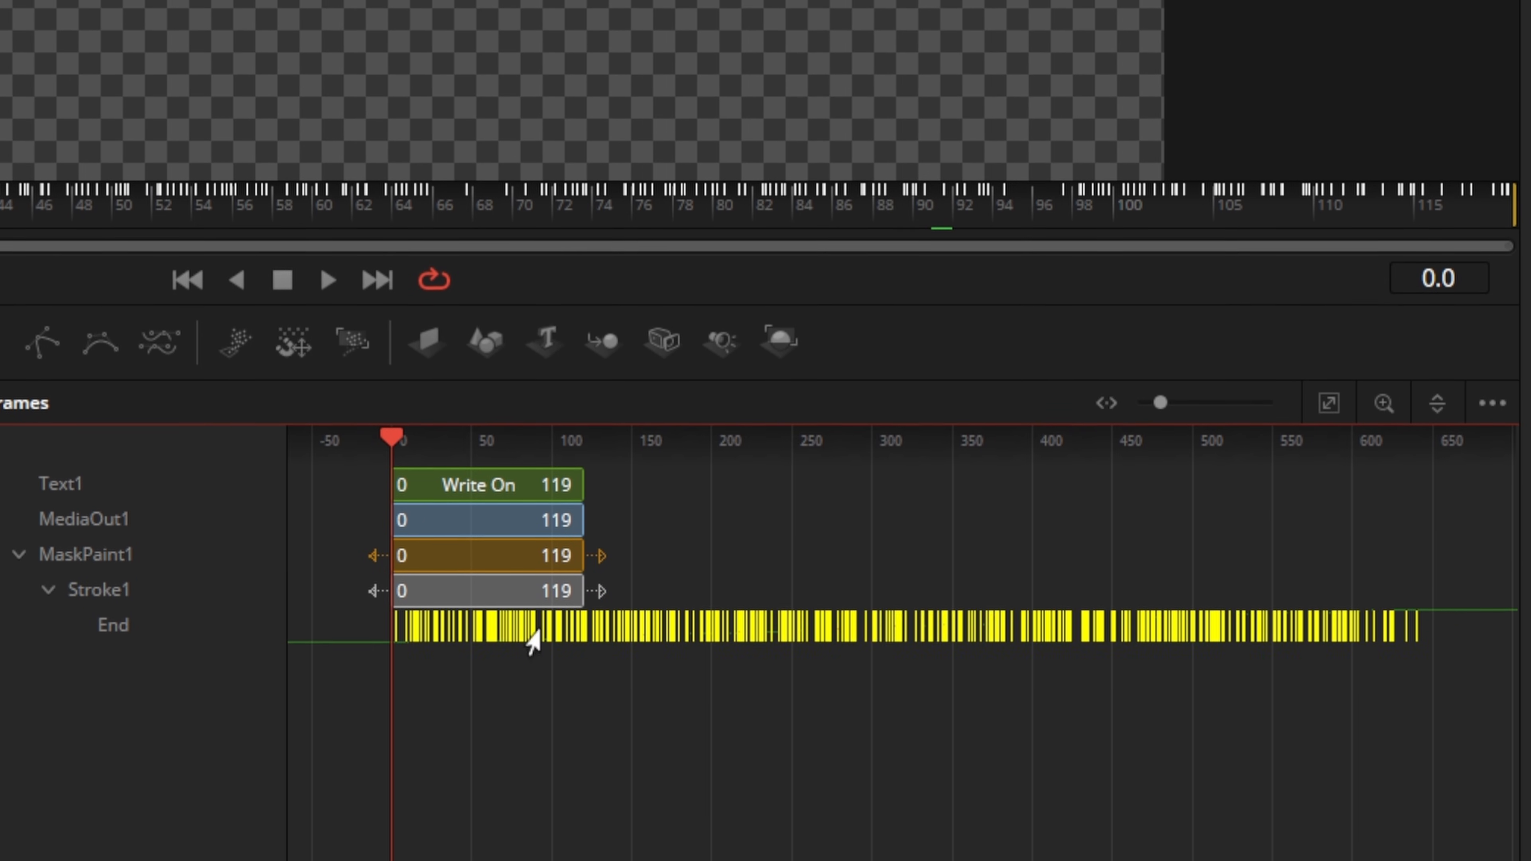
{"action": "right_click", "coordinate": [1078, 660]}
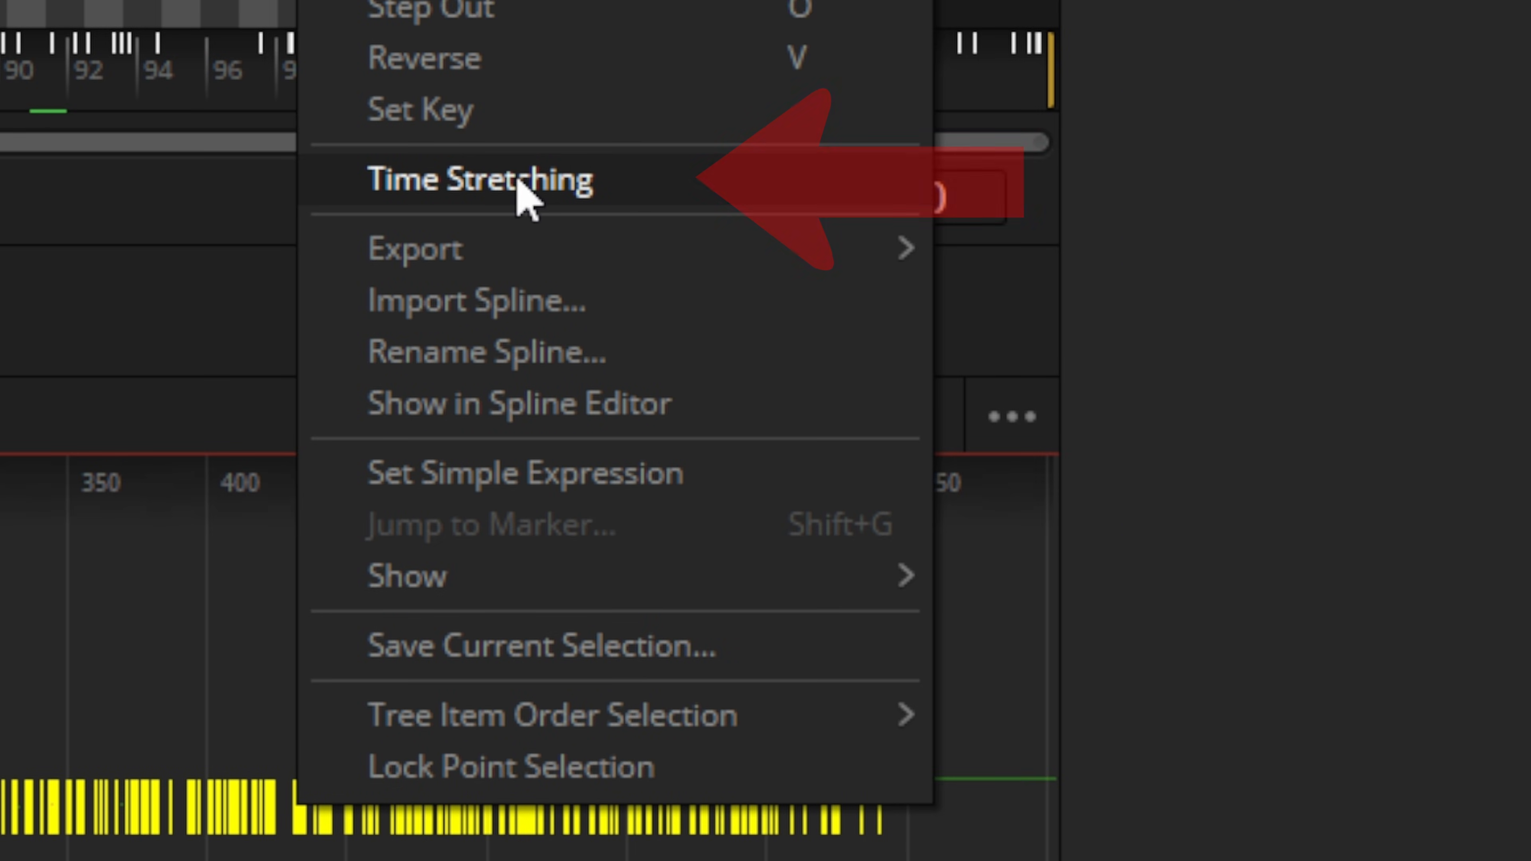
{"action": "left_click", "coordinate": [550, 183]}
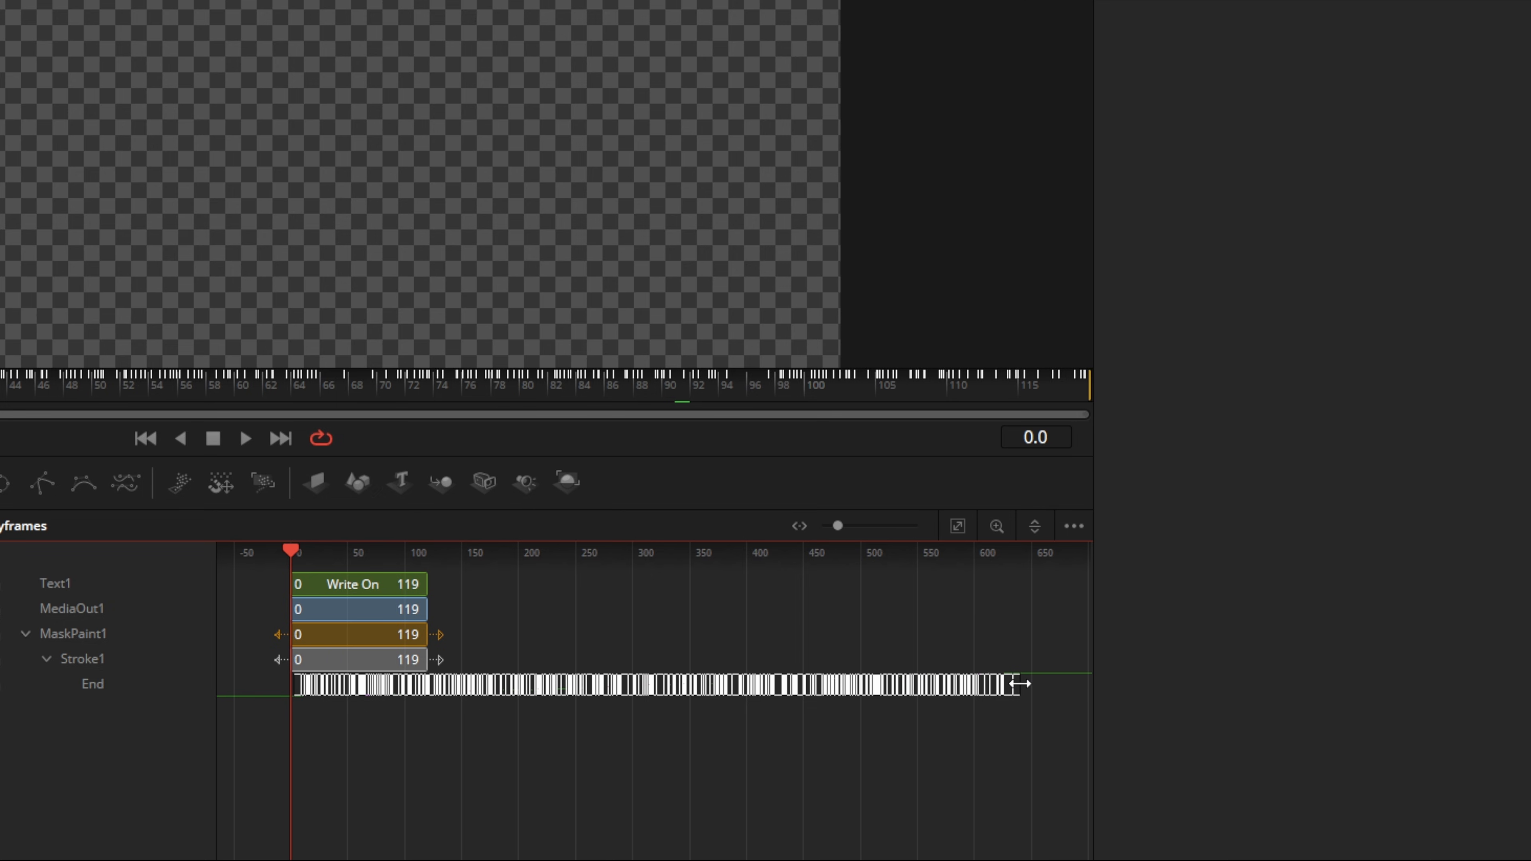
{"action": "left_click_drag", "start_coordinate": [1019, 683], "coordinate": [353, 681]}
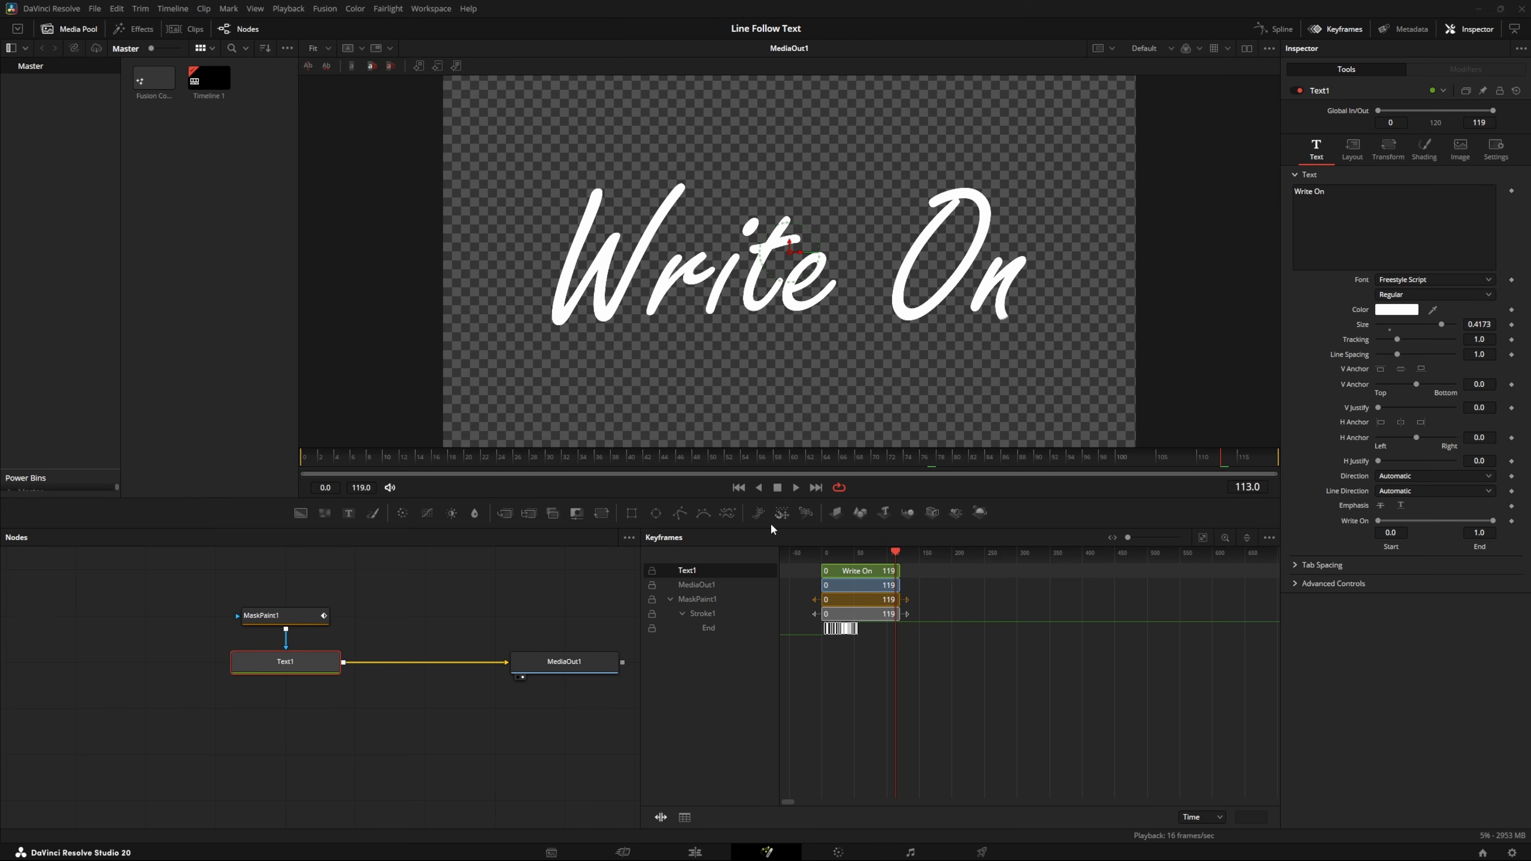
Play back the handwriting animation in the Fusion composition and again on the edit timeline
{"action": "left_click", "coordinate": [796, 488]}
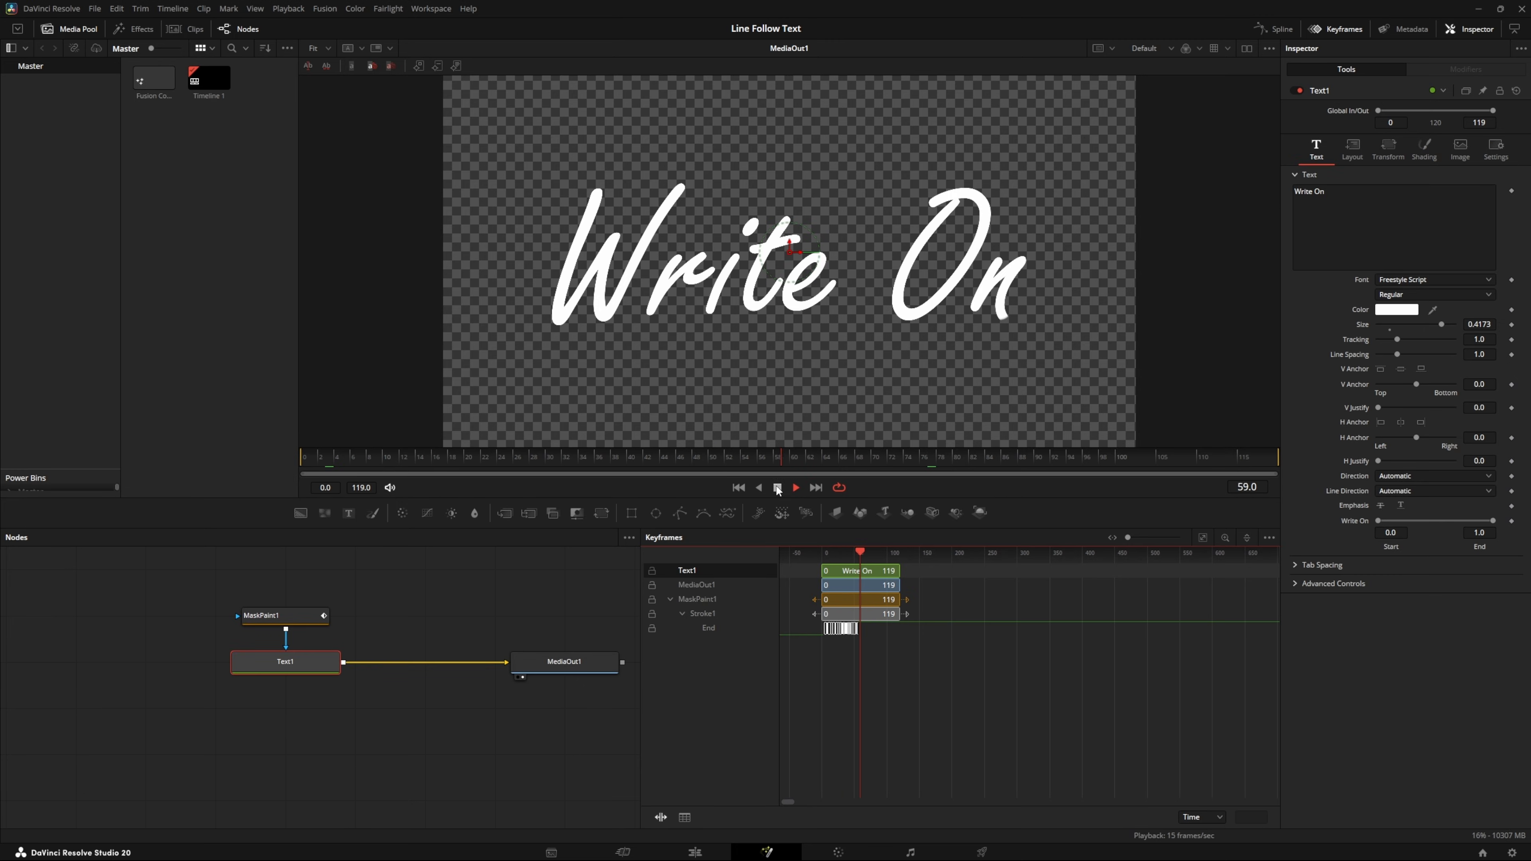
{"action": "left_click", "coordinate": [777, 488]}
{"action": "left_click", "coordinate": [695, 852]}
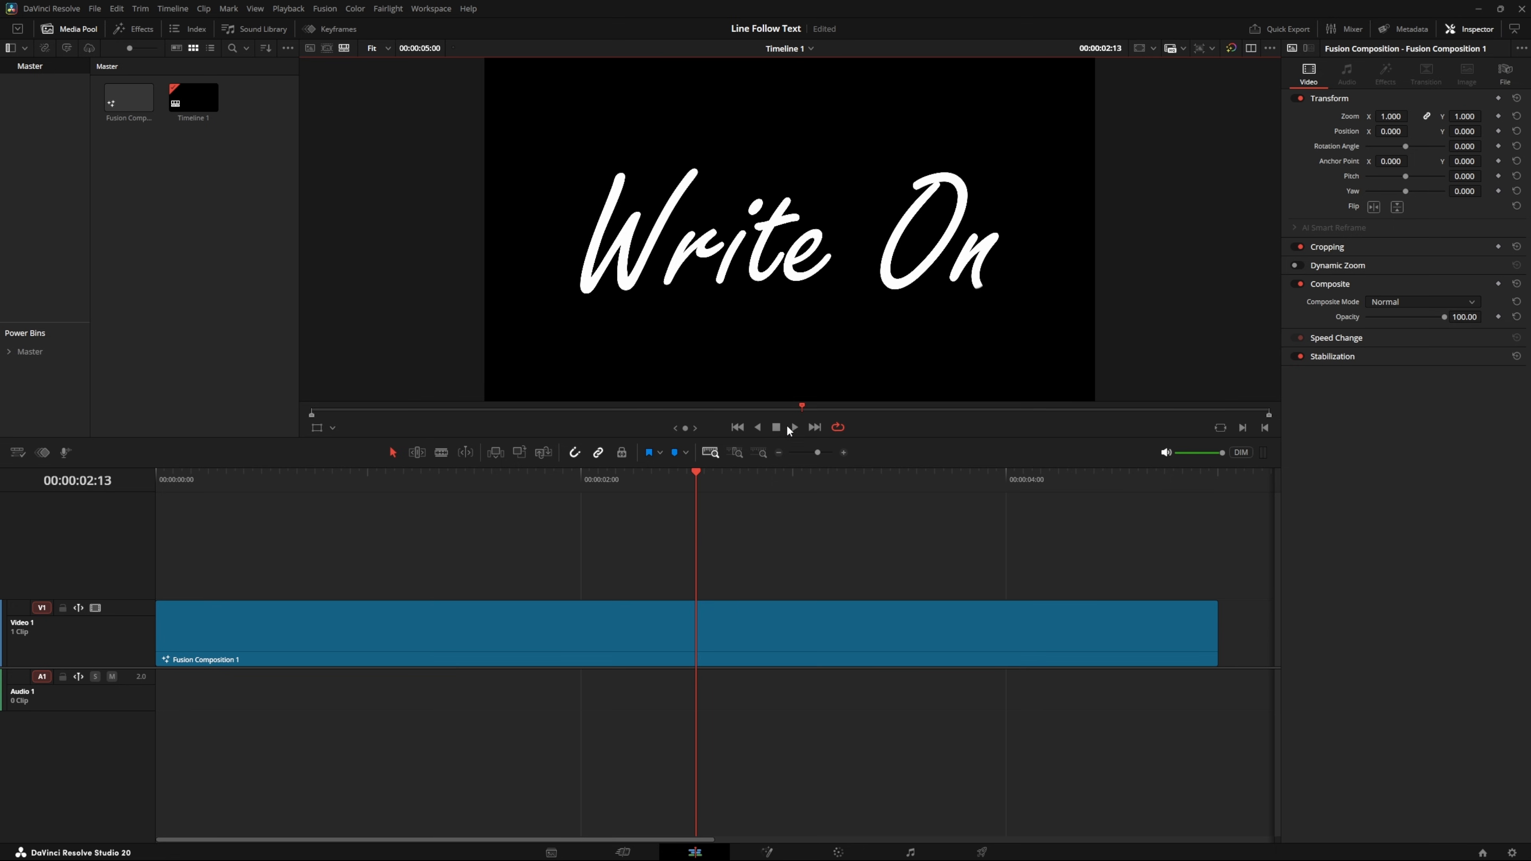
{"action": "left_click", "coordinate": [796, 429]}
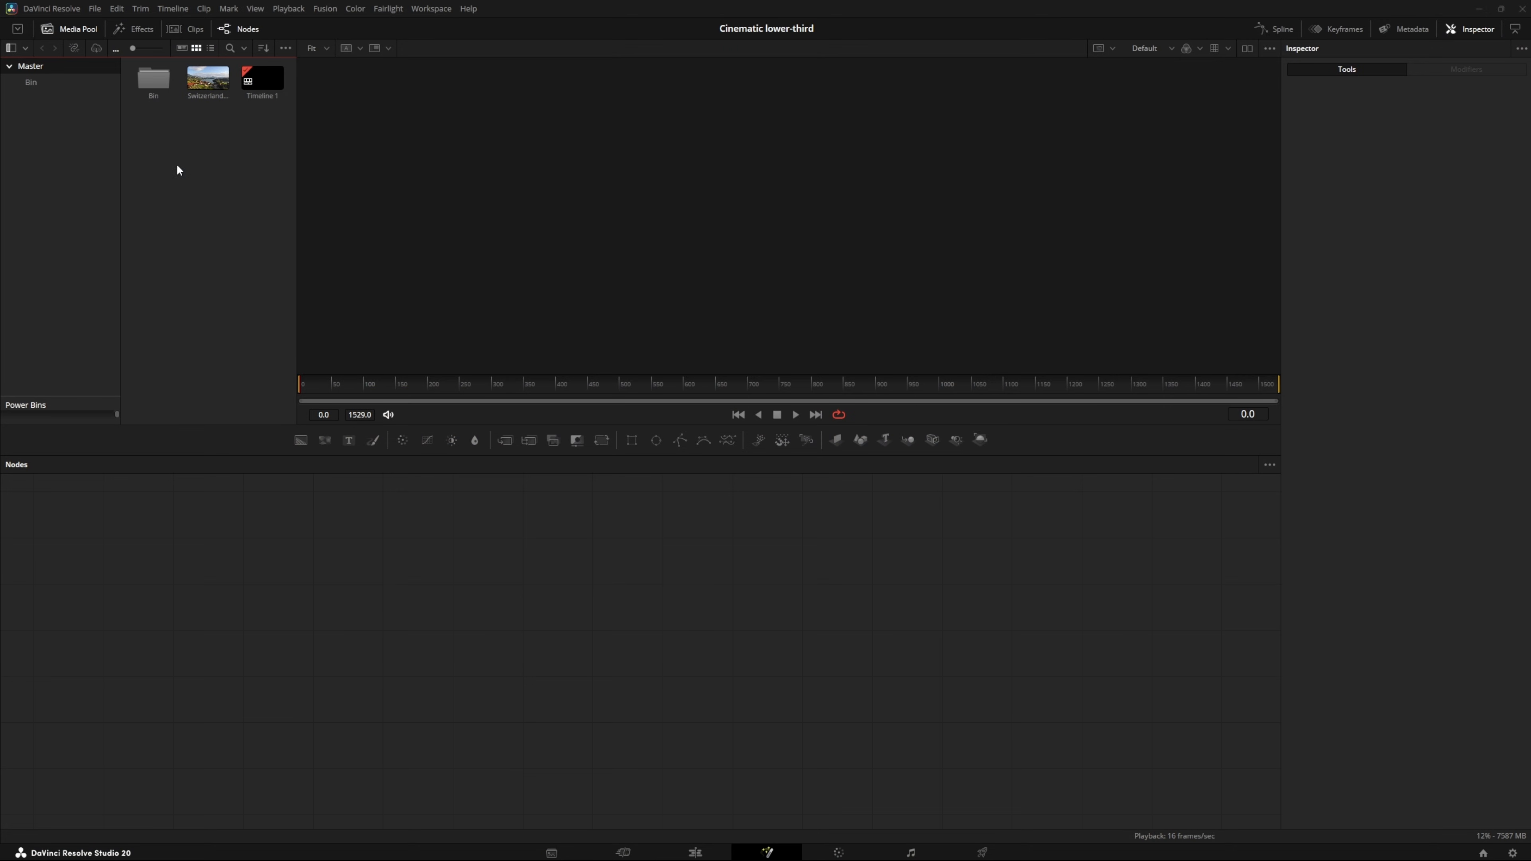
Create a Fusion composition 5 seconds long in the Cinematic lower-third project's media pool and open it in Fusion
{"action": "right_click", "coordinate": [175, 164]}
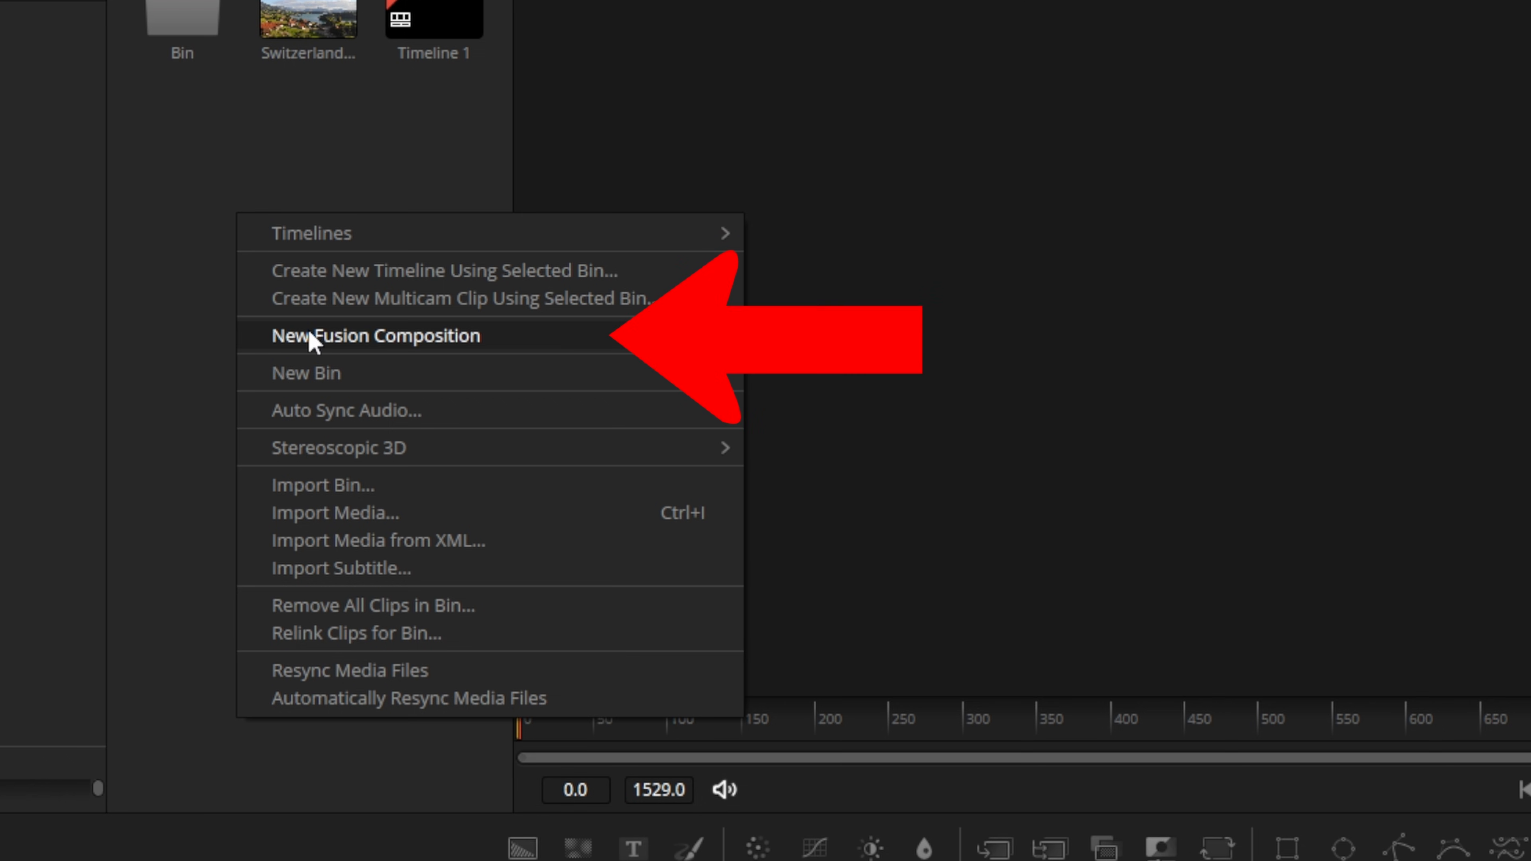
{"action": "left_click", "coordinate": [312, 336]}
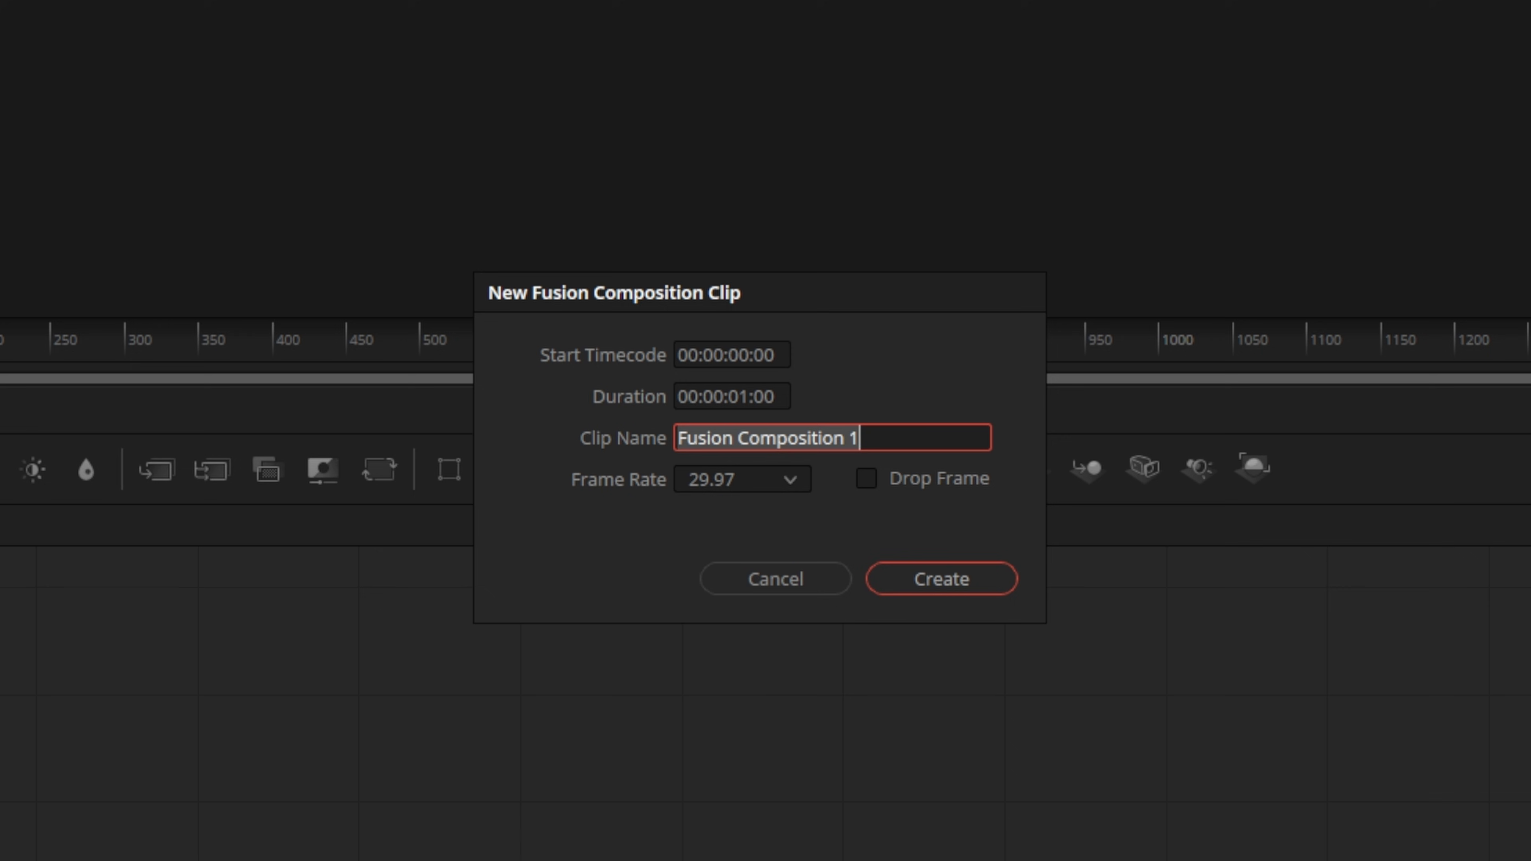
{"action": "left_click", "coordinate": [744, 395]}
{"action": "type", "text": "5"}
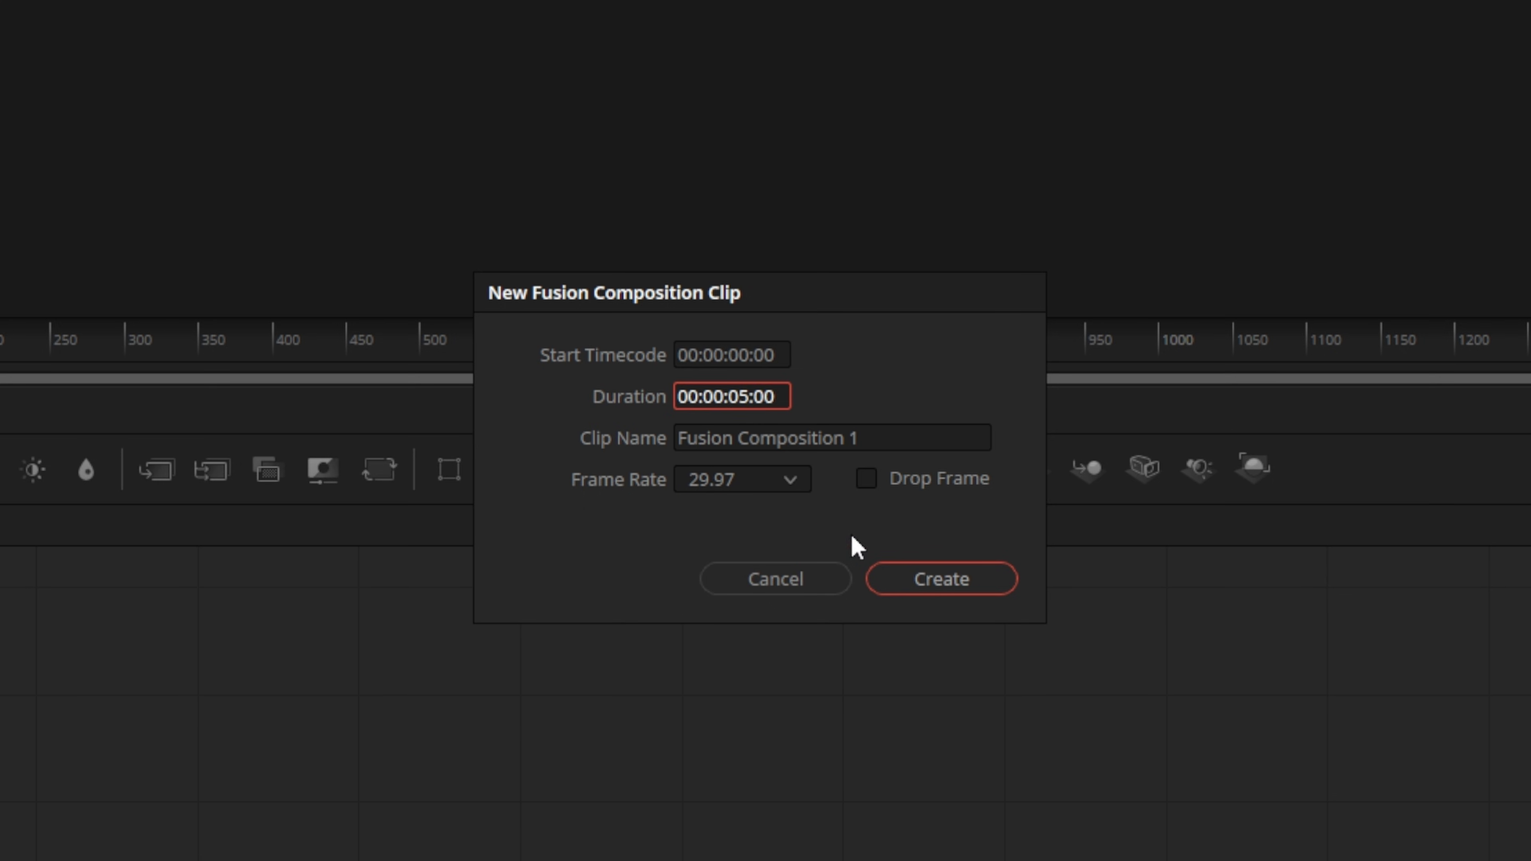
{"action": "left_click", "coordinate": [904, 583]}
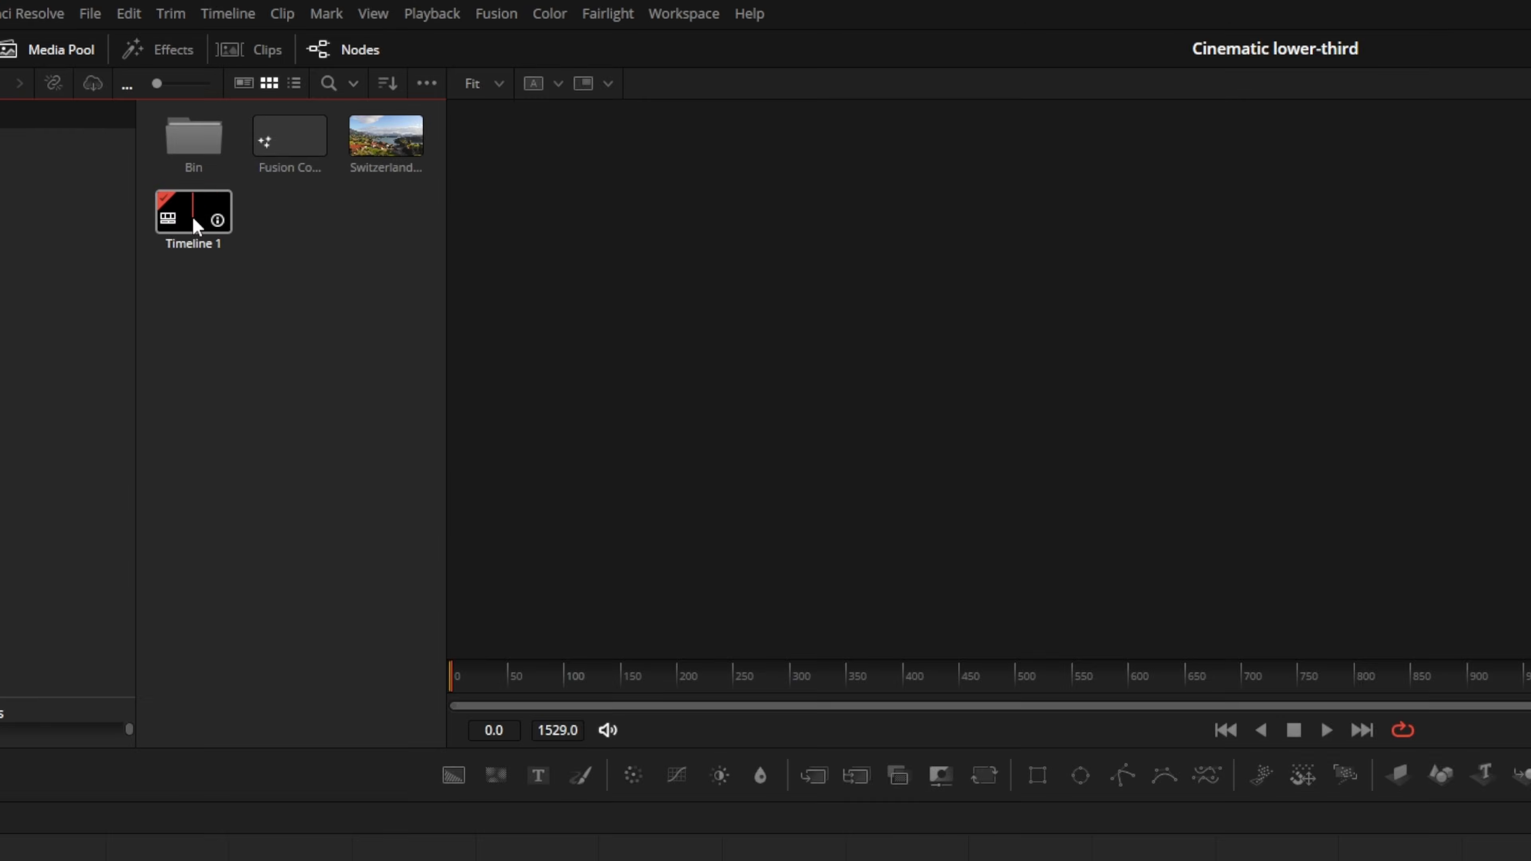
{"action": "left_click", "coordinate": [194, 219]}
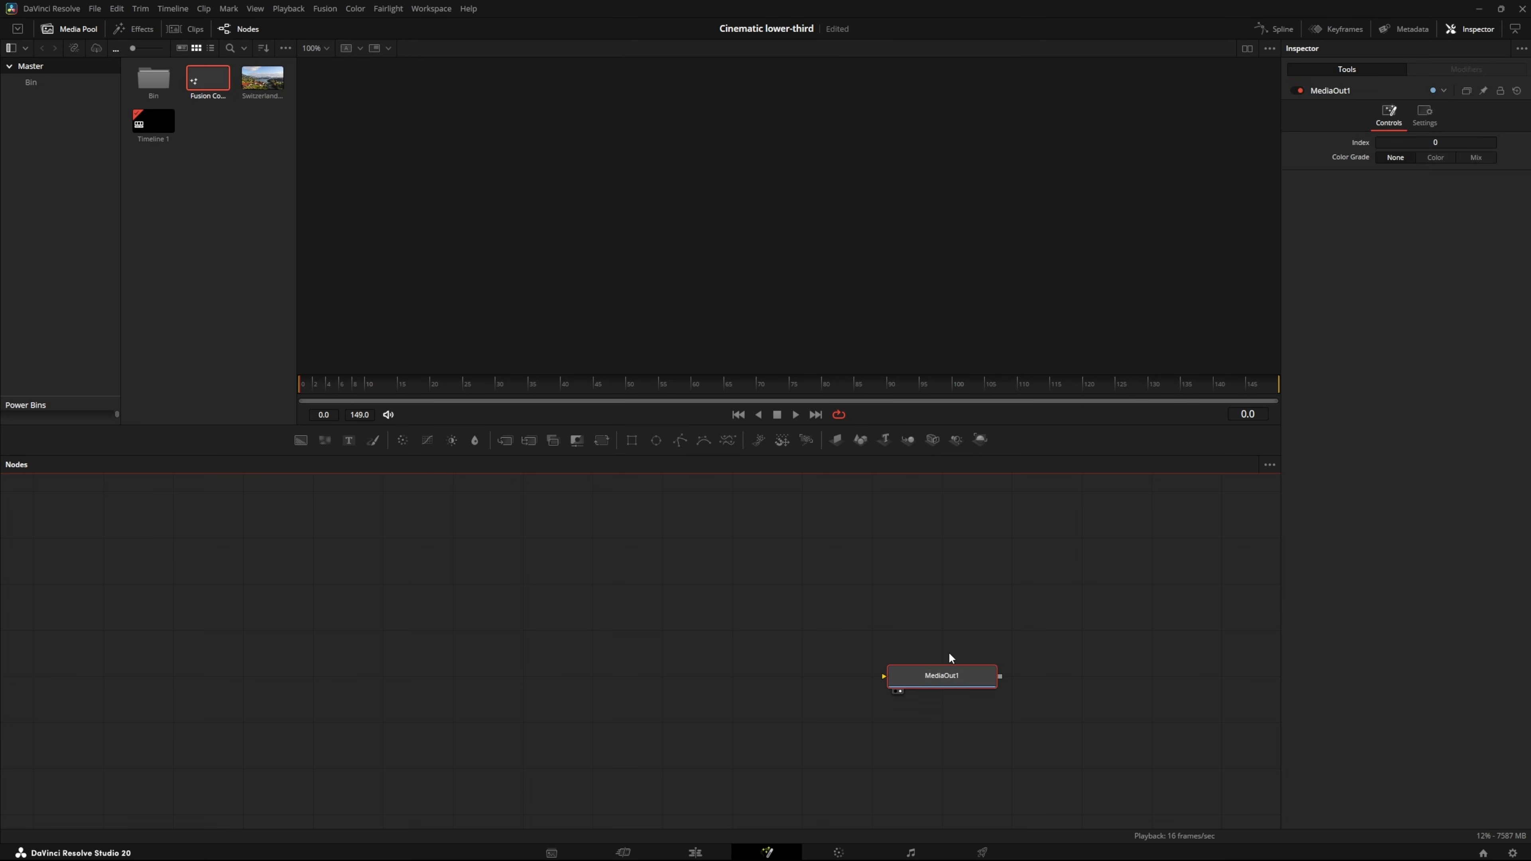
Add a Background node connected to MediaOut1 and make it fully transparent with alpha 0.0
{"action": "left_click_drag", "start_coordinate": [301, 440], "coordinate": [914, 689]}
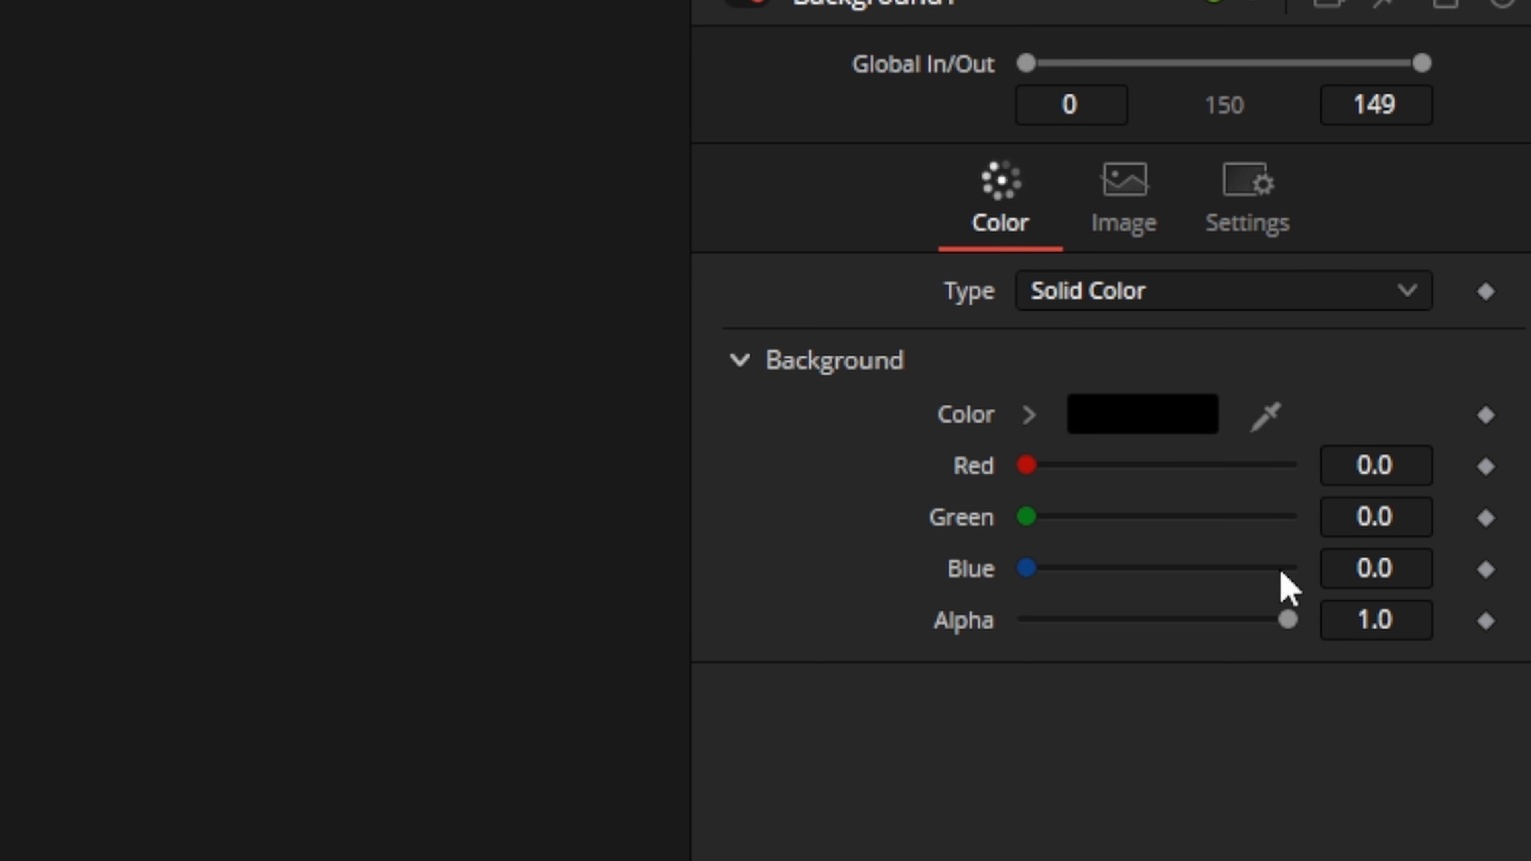
{"action": "left_click_drag", "start_coordinate": [1291, 628], "coordinate": [1025, 625]}
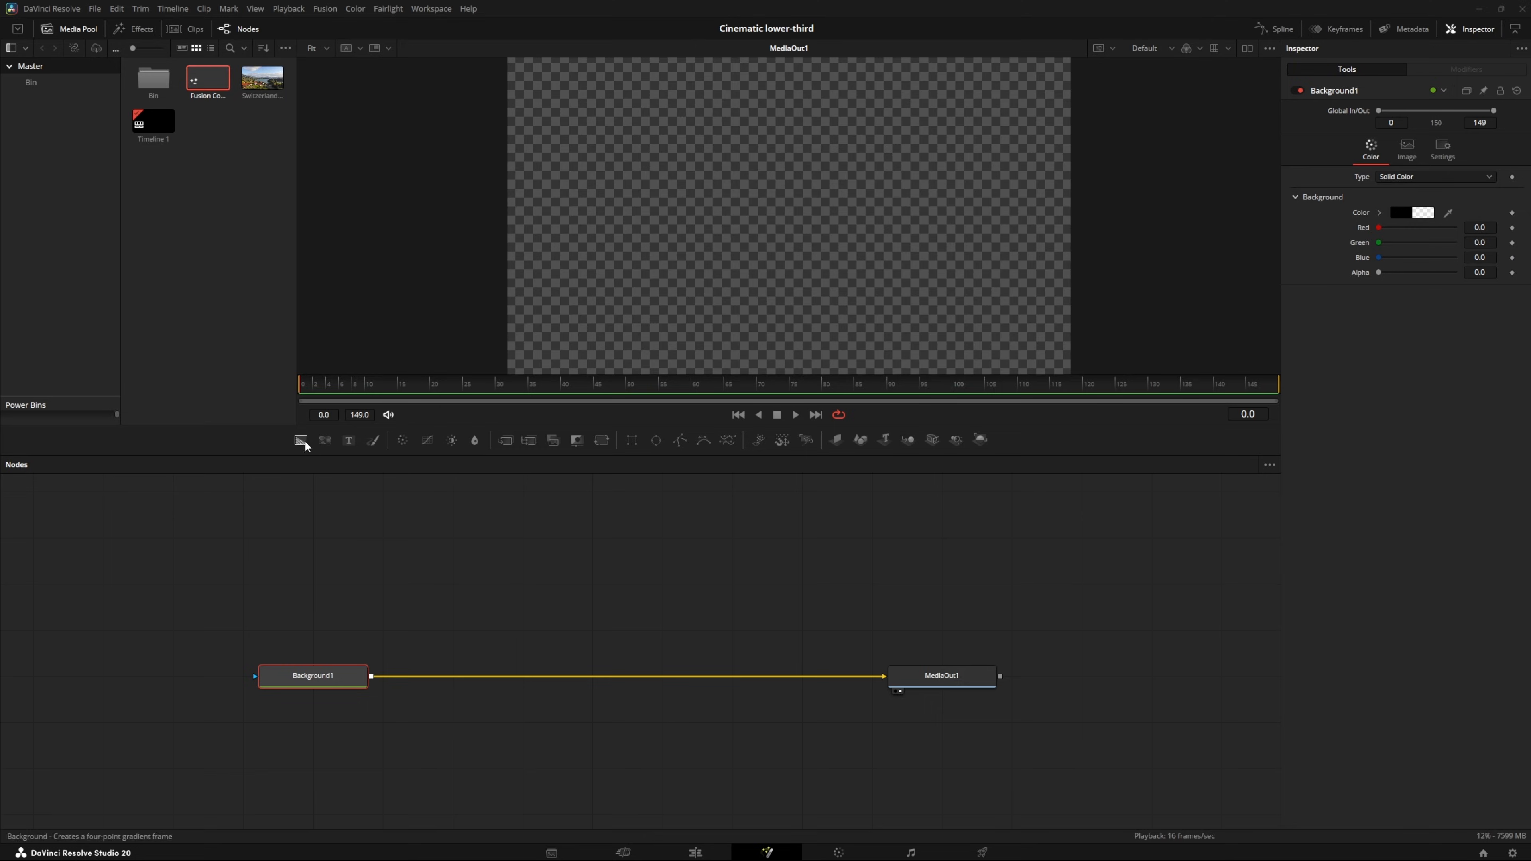
Add a second Background node above the first and colour it bright green, about hue 0.368, saturation 0.952 and value 0.969
{"action": "left_click_drag", "start_coordinate": [301, 441], "coordinate": [287, 588]}
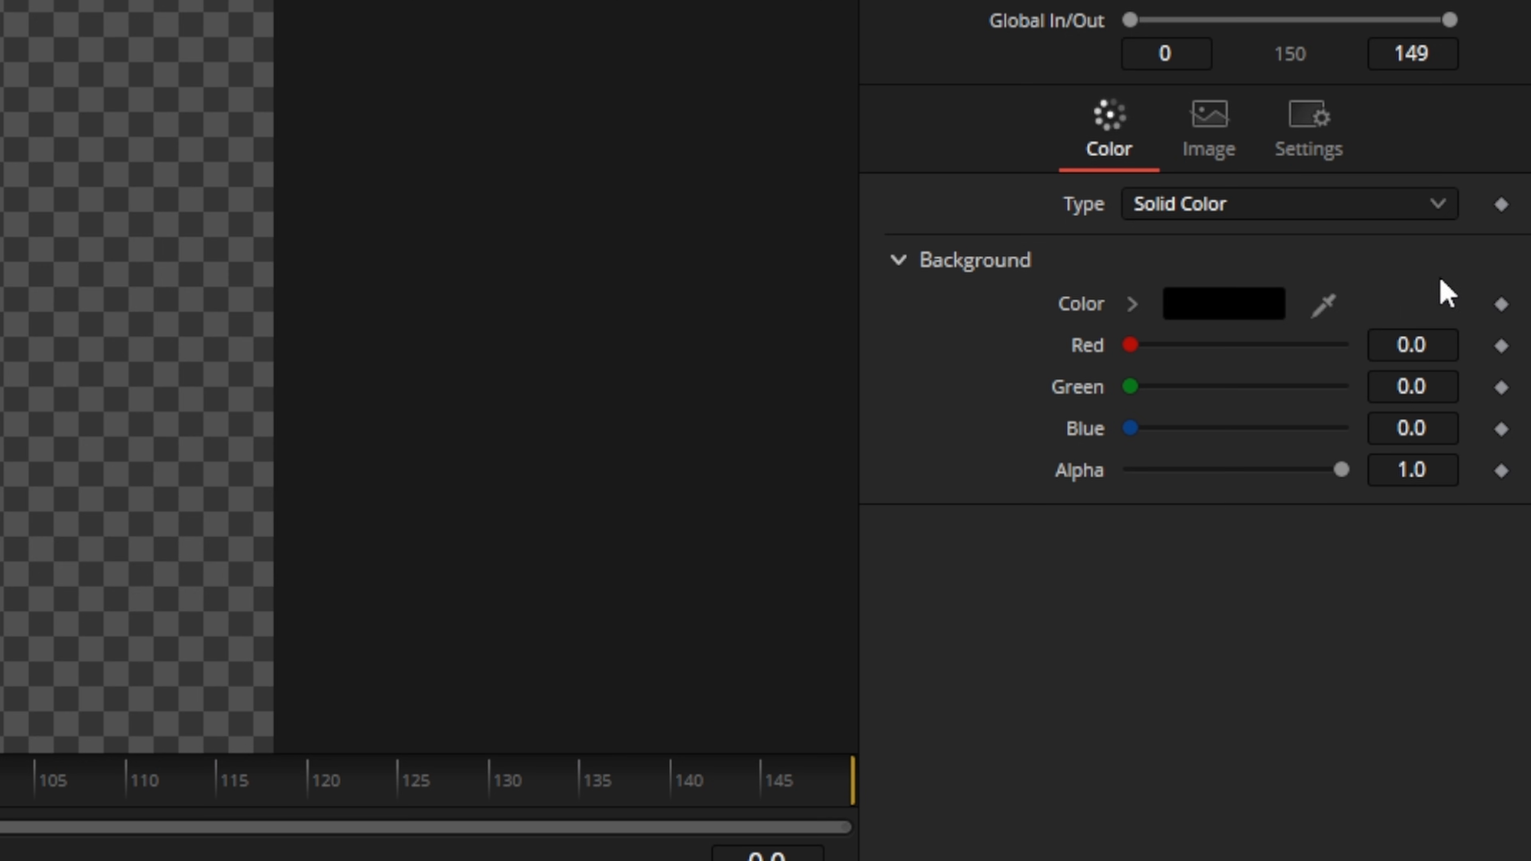
{"action": "left_click", "coordinate": [1146, 305]}
{"action": "left_click_drag", "start_coordinate": [1426, 474], "coordinate": [1423, 413]}
{"action": "left_click", "coordinate": [1386, 337]}
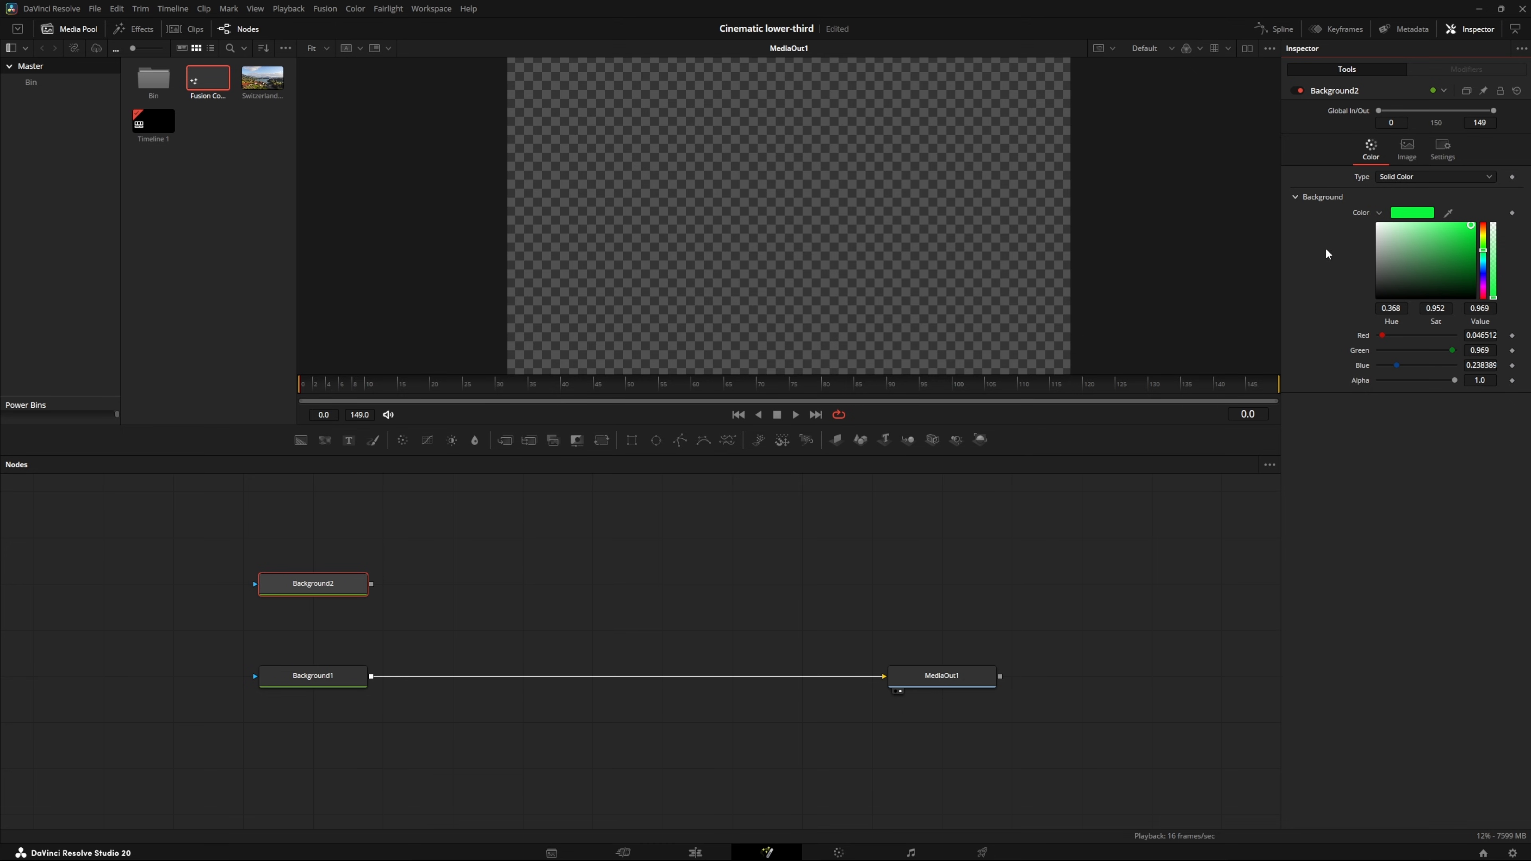
Switch to dual viewers, show Background2 in the first viewer and adjust its shade of green
{"action": "left_click", "coordinate": [306, 596]}
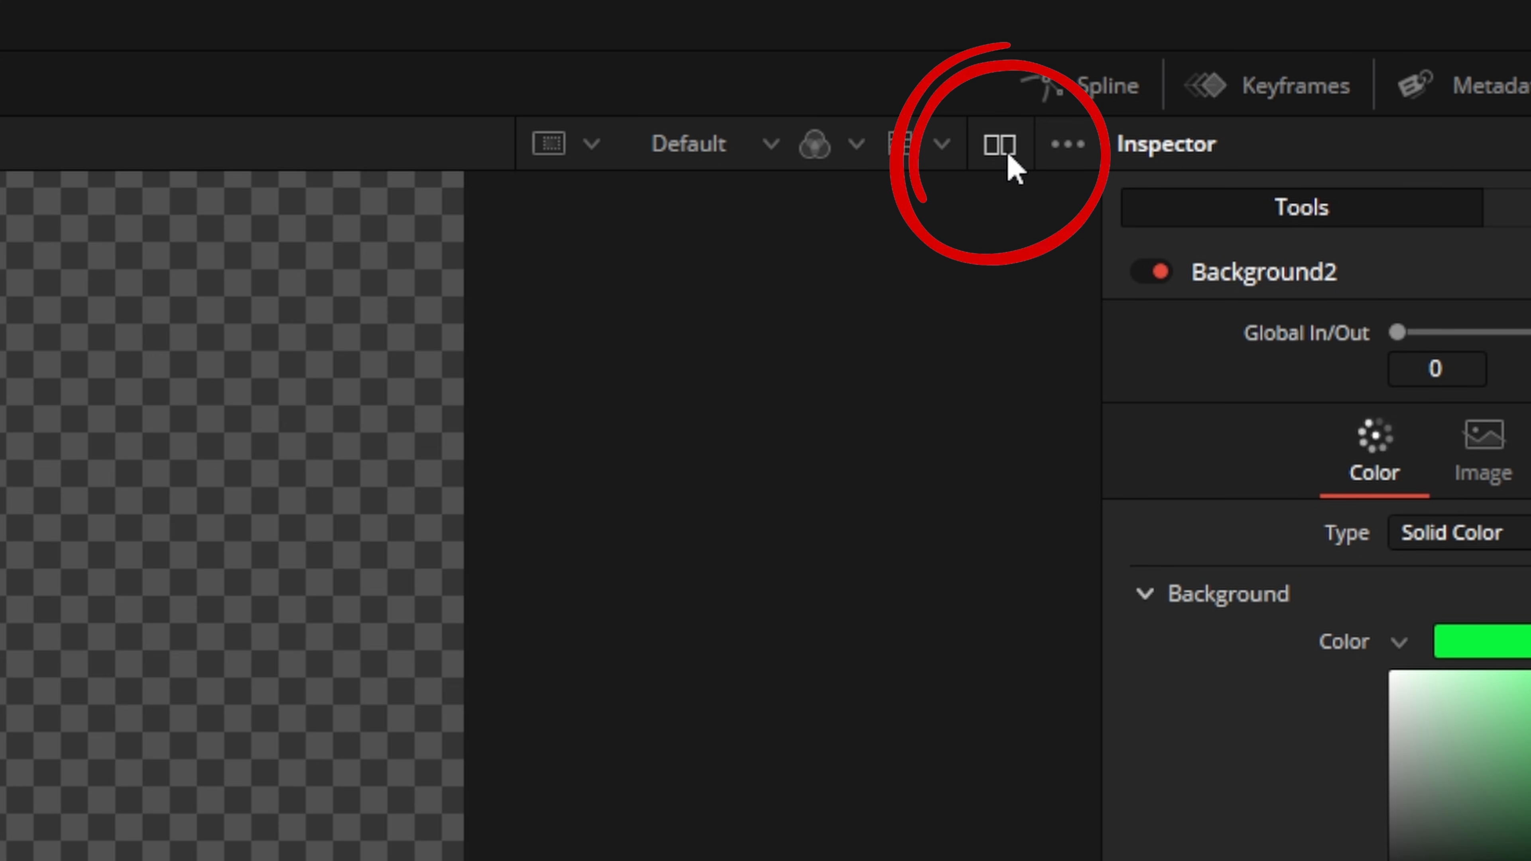
{"action": "left_click", "coordinate": [1001, 145]}
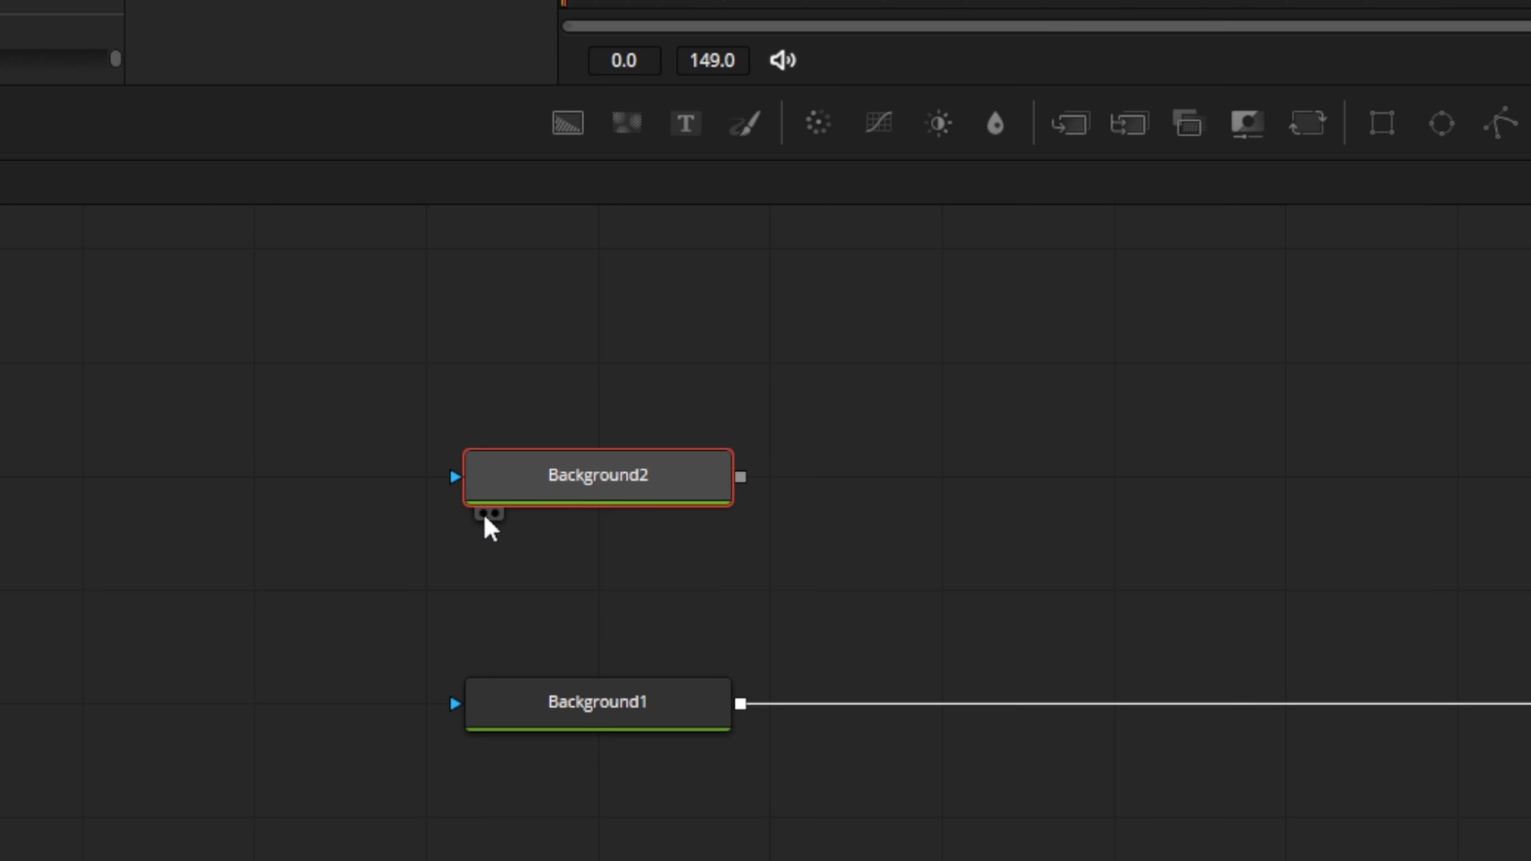
{"action": "left_click", "coordinate": [483, 514]}
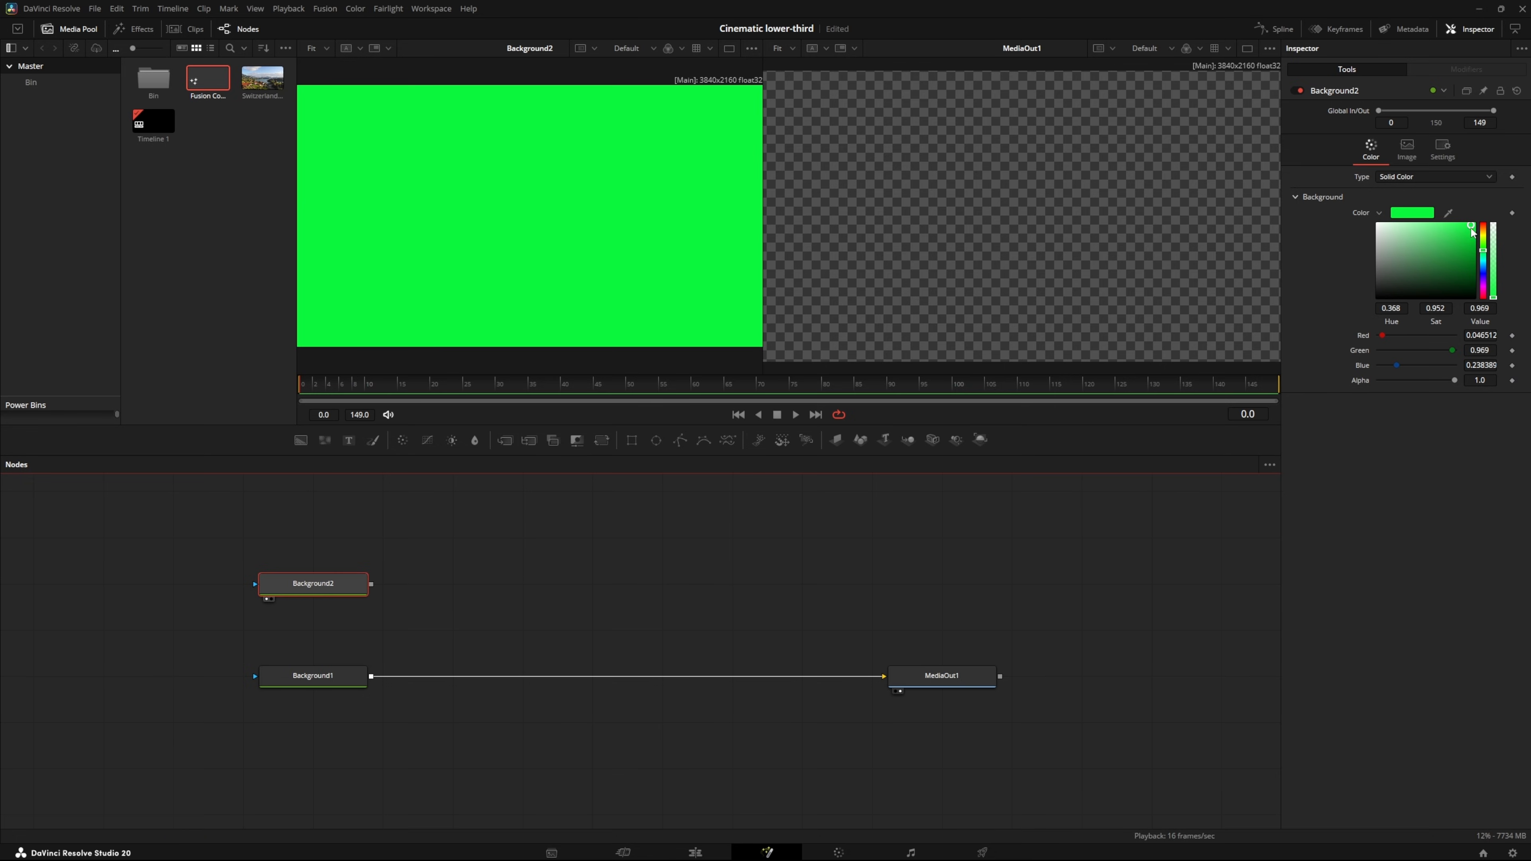
{"action": "left_click_drag", "start_coordinate": [1473, 232], "coordinate": [1455, 268]}
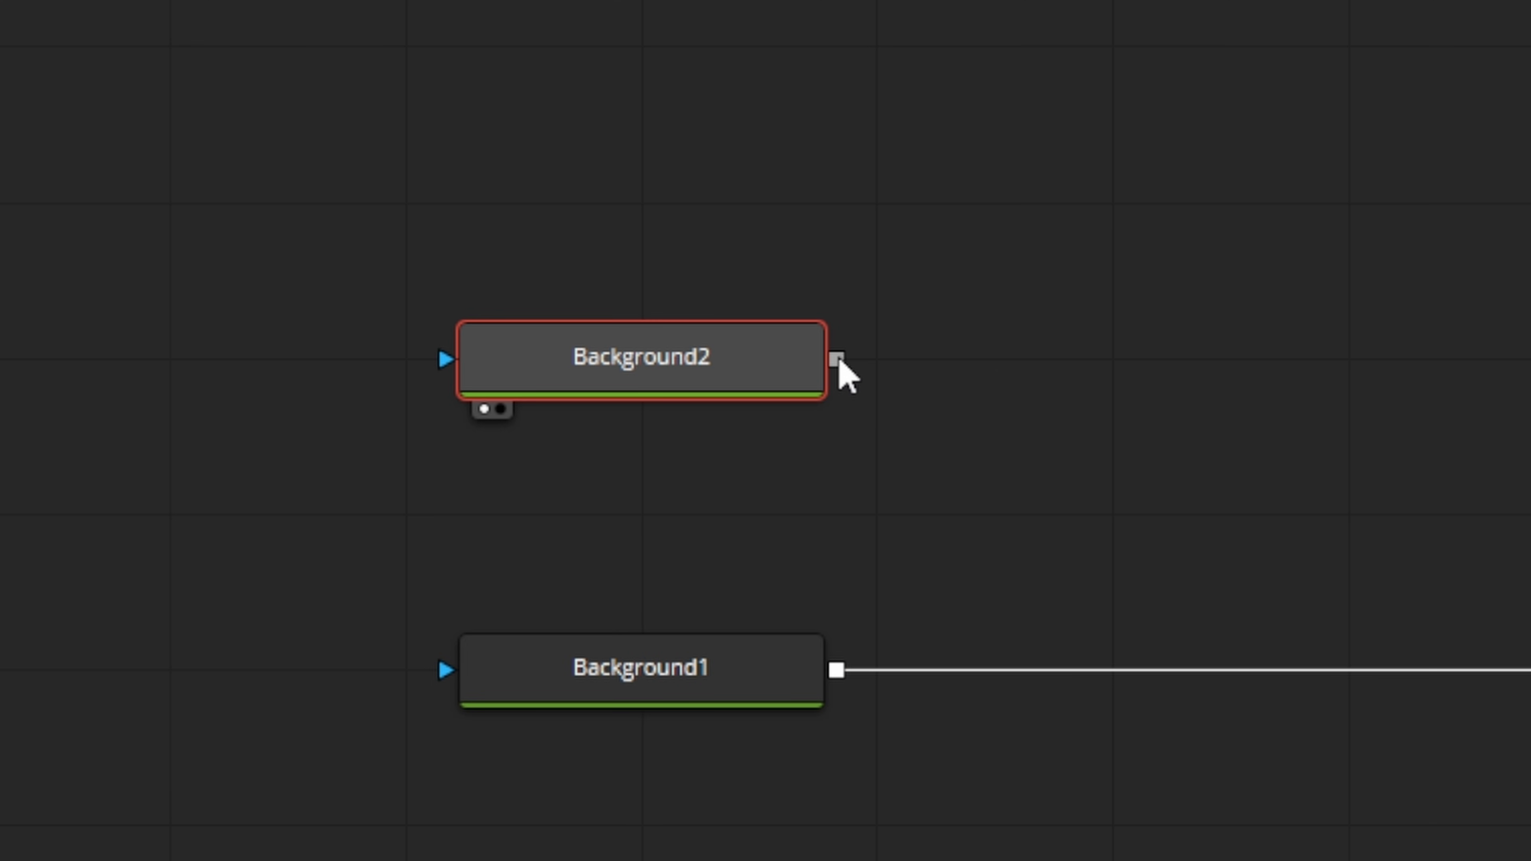
Merge Background2 over Background1, place it above Merge1, and mask it with a Rectangle node
{"action": "left_click_drag", "start_coordinate": [839, 360], "coordinate": [835, 674]}
{"action": "left_click_drag", "start_coordinate": [639, 375], "coordinate": [1104, 380]}
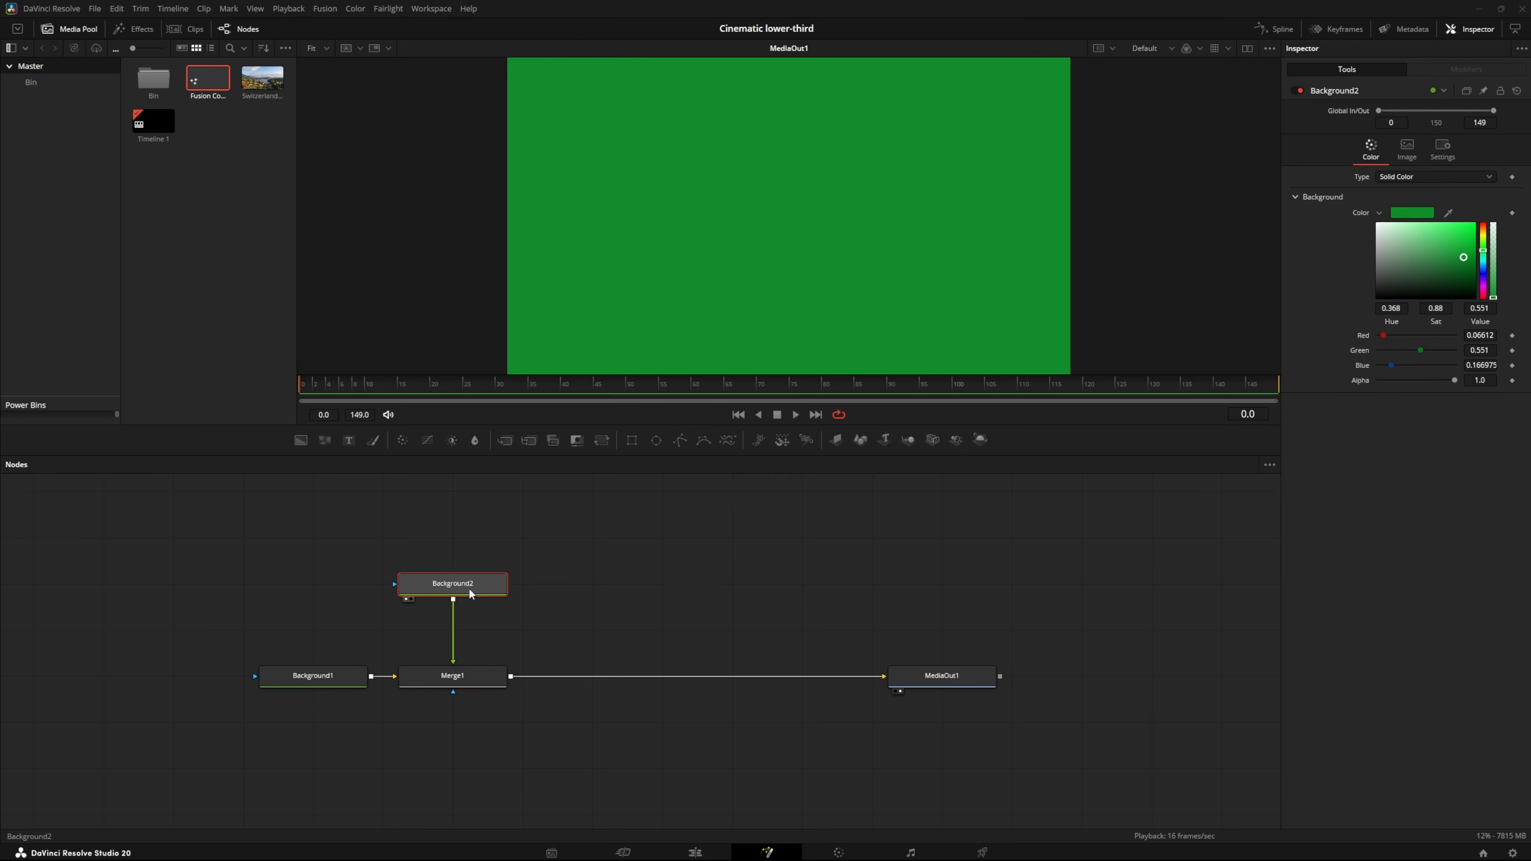
{"action": "left_click", "coordinate": [653, 537]}
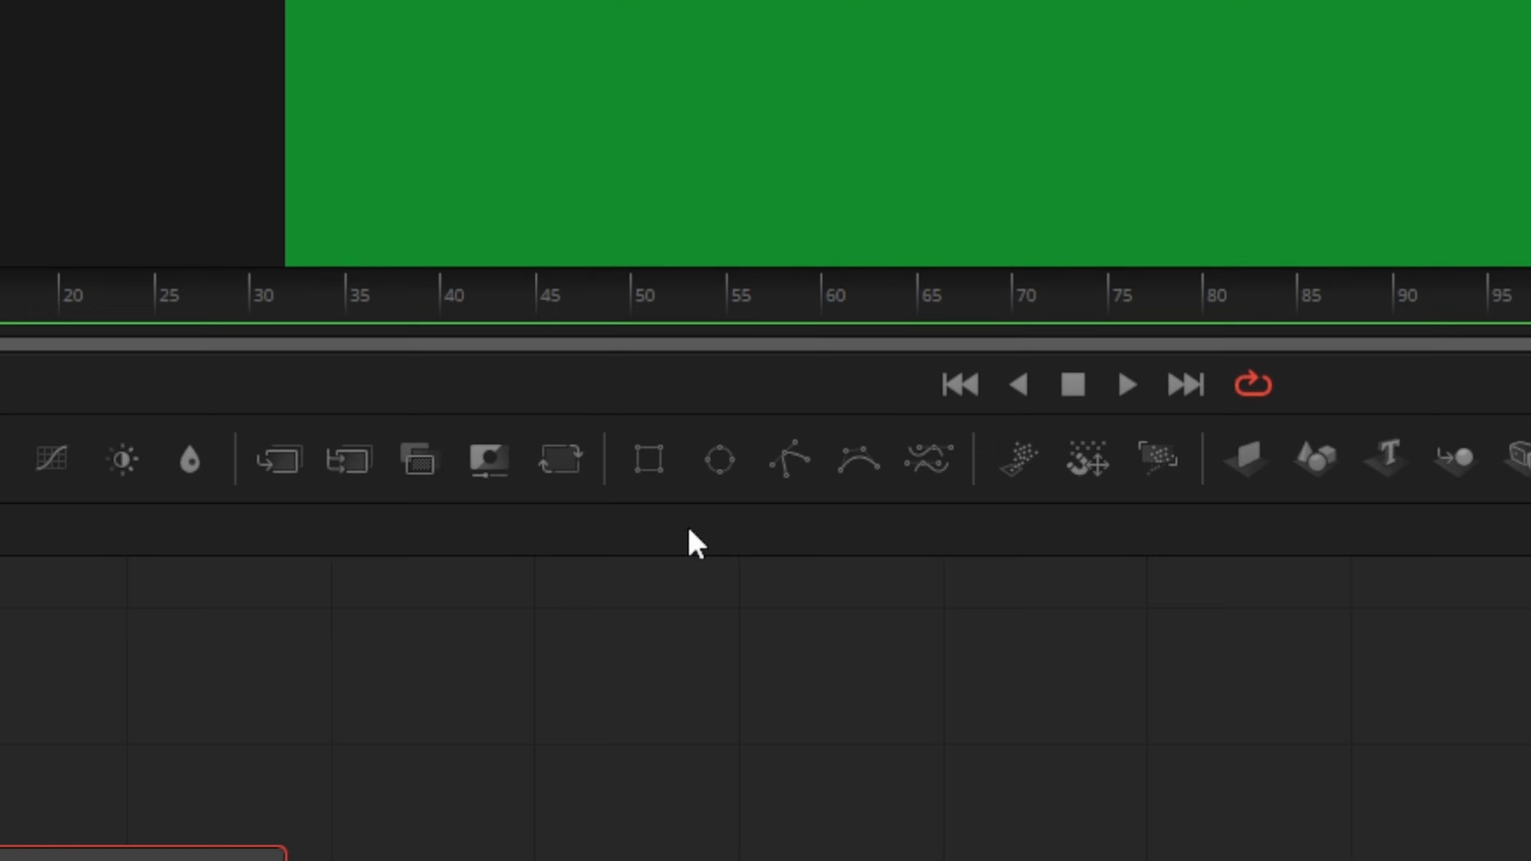
{"action": "left_click_drag", "start_coordinate": [672, 477], "coordinate": [30, 734]}
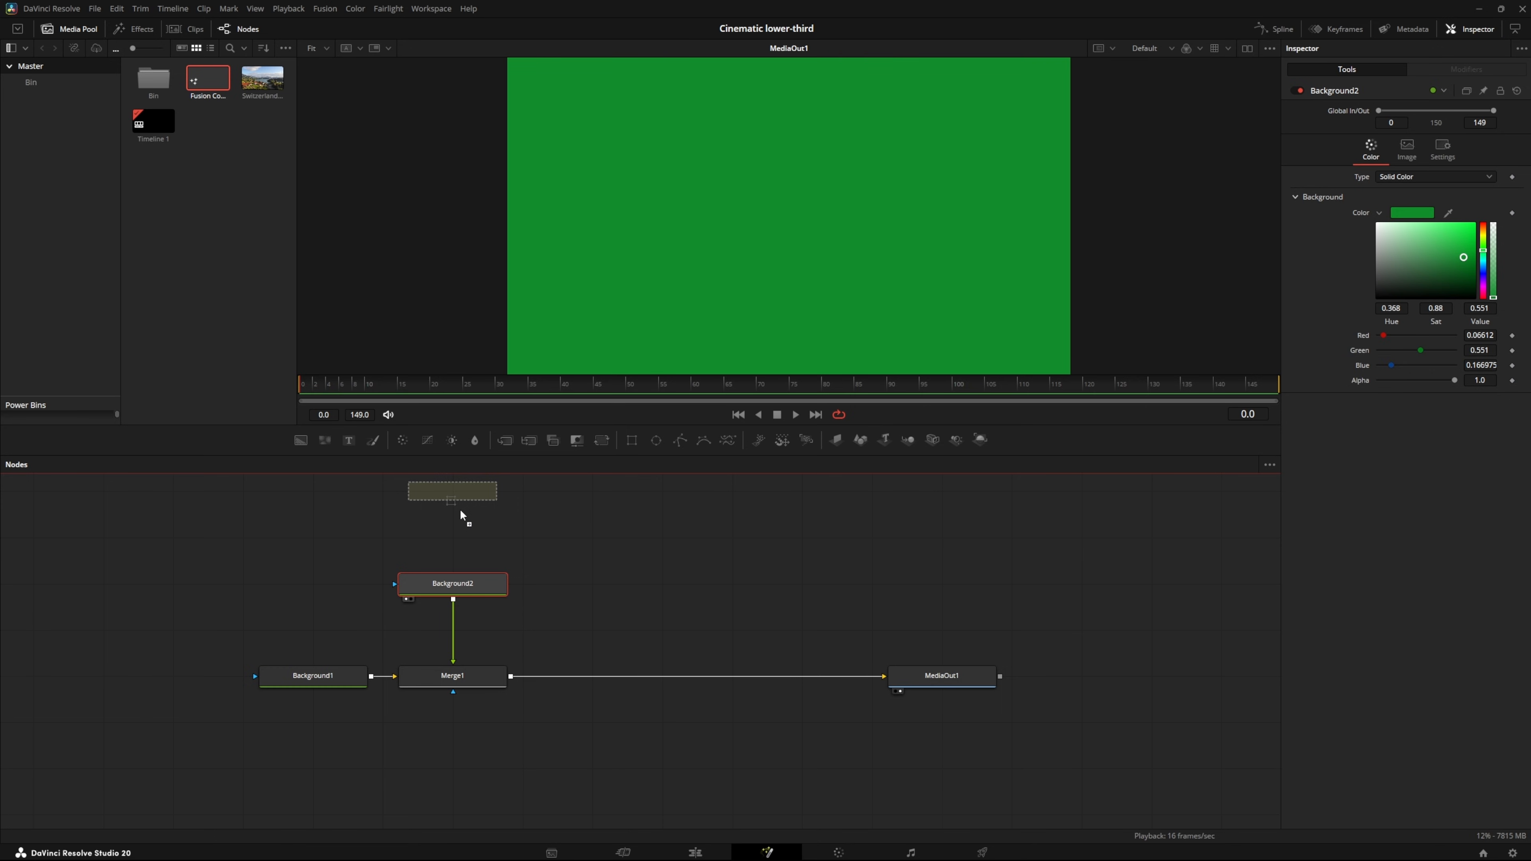
{"action": "left_click_drag", "start_coordinate": [461, 515], "coordinate": [451, 585]}
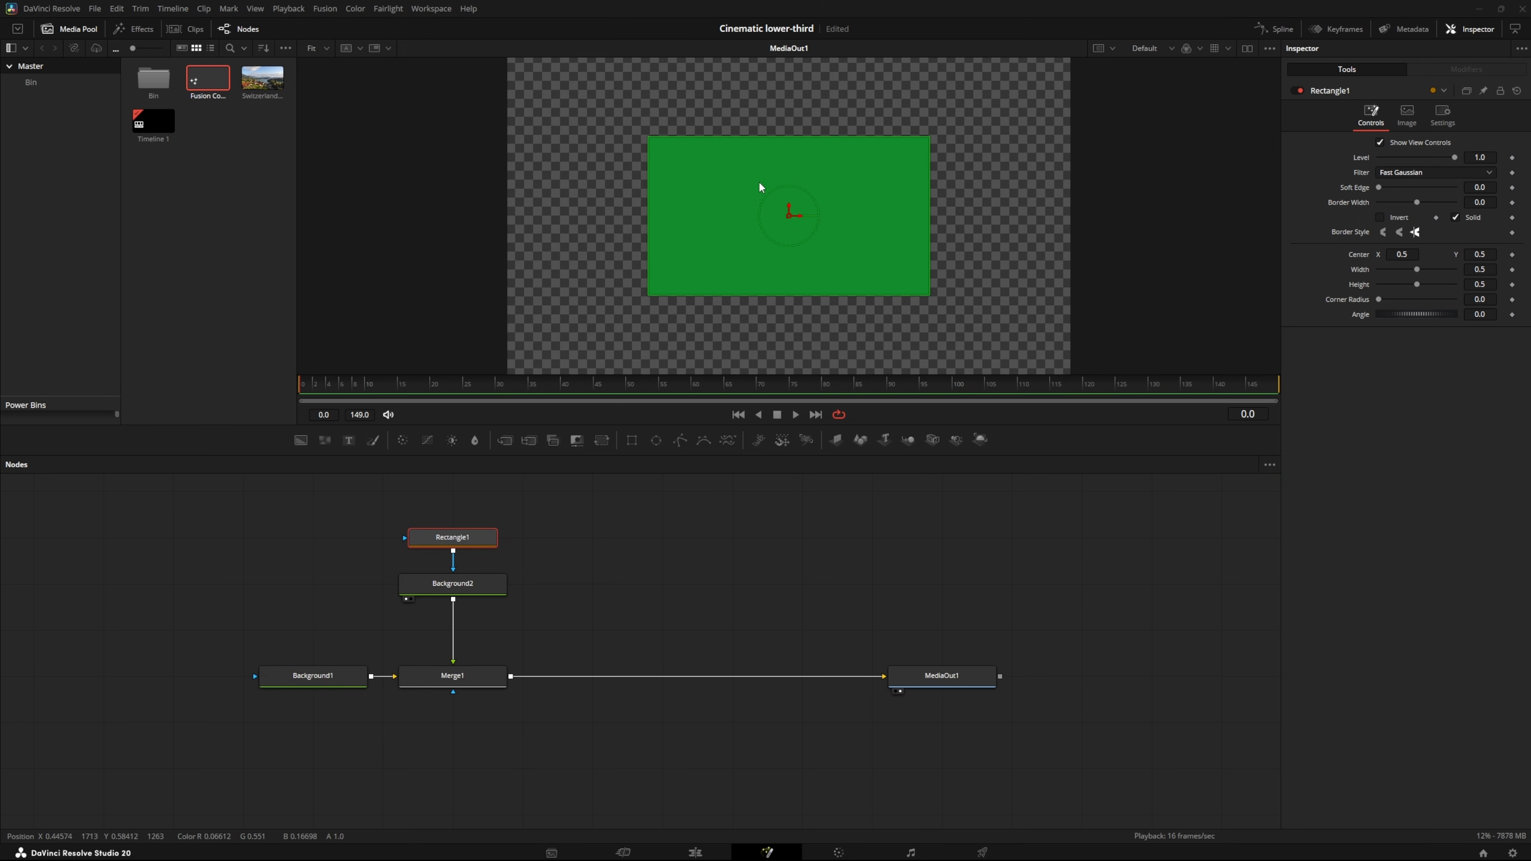
Set the rectangle mask to width 0.6 and height 0.11 and move it to the frame's lower-left corner, centre about 0.295, 0.094
{"action": "left_click_drag", "start_coordinate": [788, 137], "coordinate": [786, 192]}
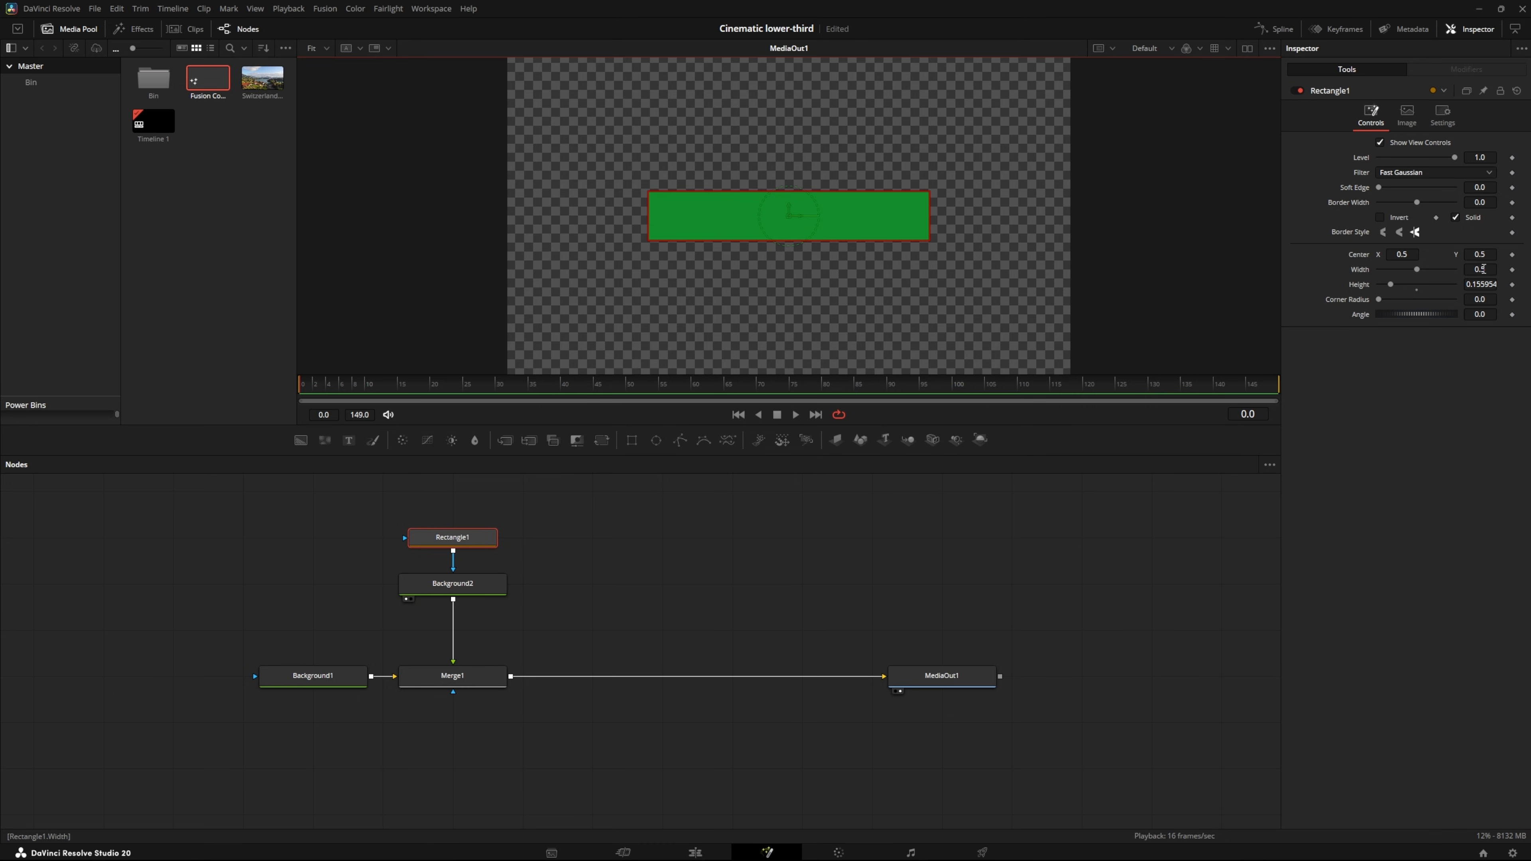
{"action": "left_click", "coordinate": [1474, 270]}
{"action": "type", "text": ".6"}
{"action": "key", "text": "Tab"}
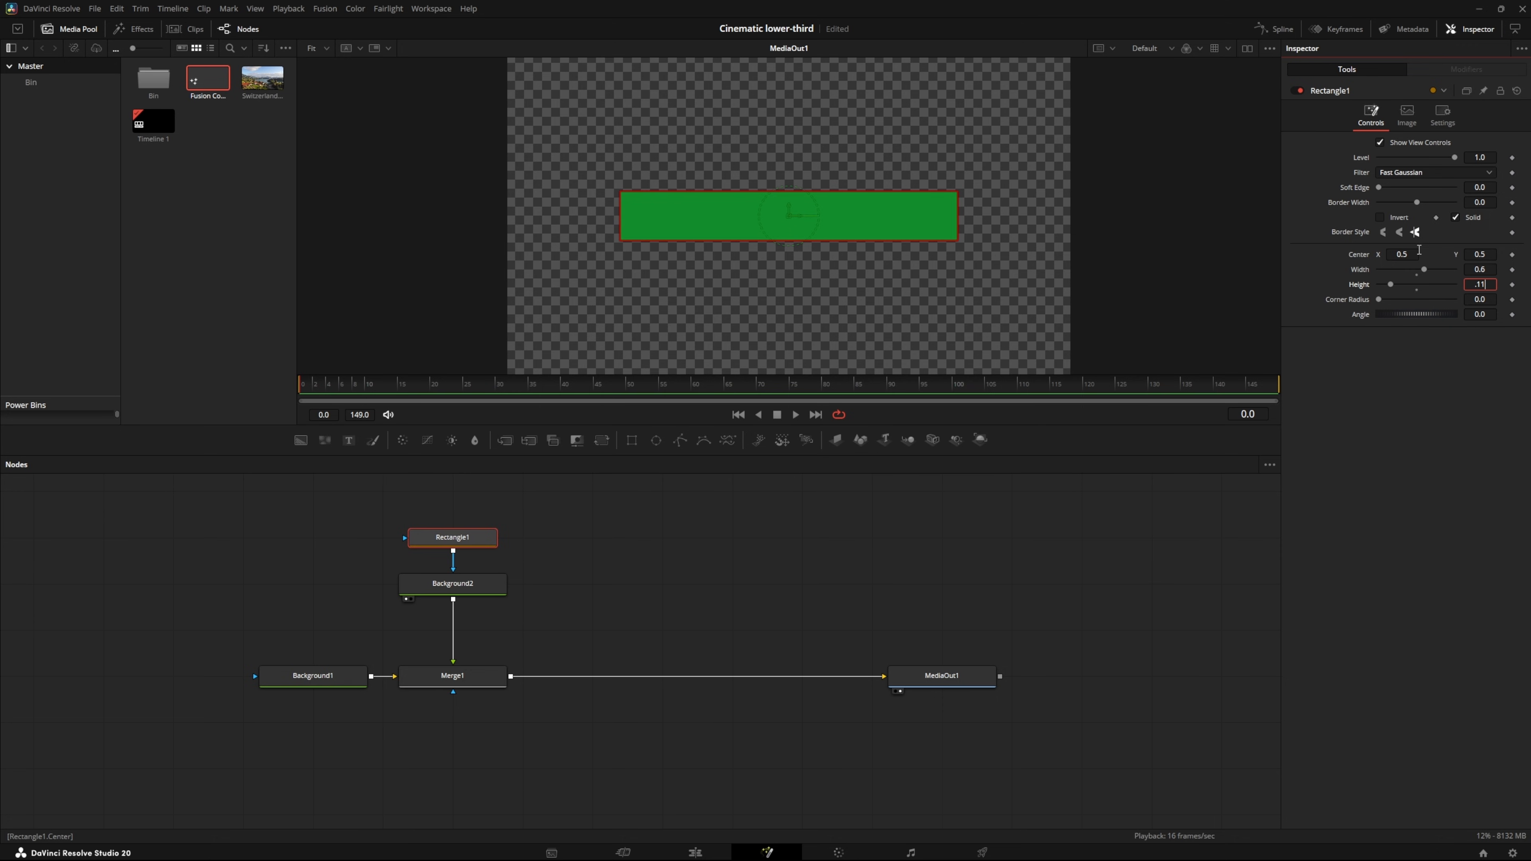
{"action": "key", "text": "Tab"}
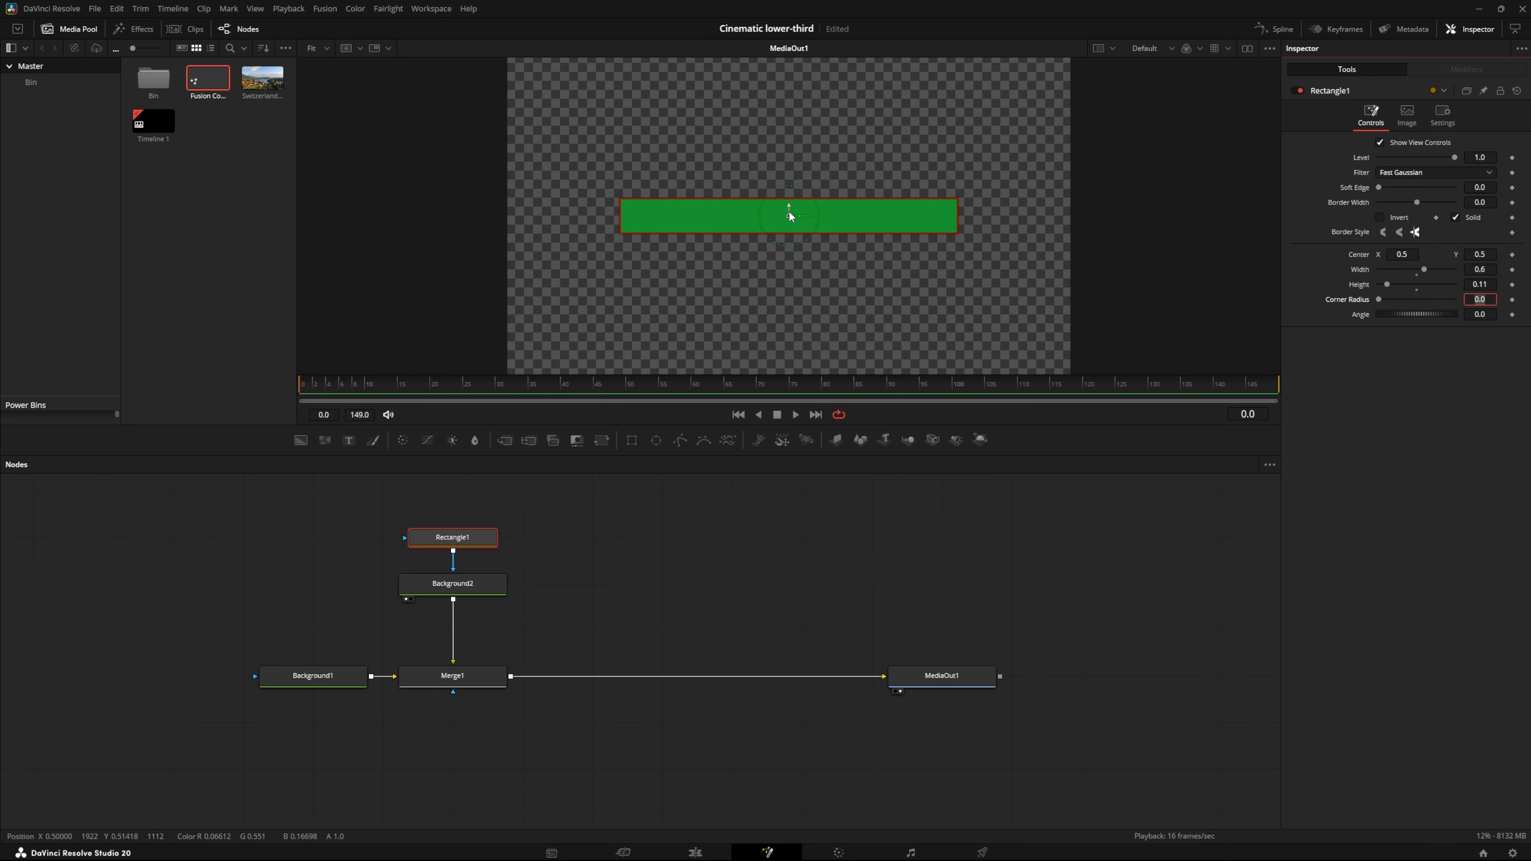
{"action": "left_click_drag", "start_coordinate": [789, 214], "coordinate": [674, 342]}
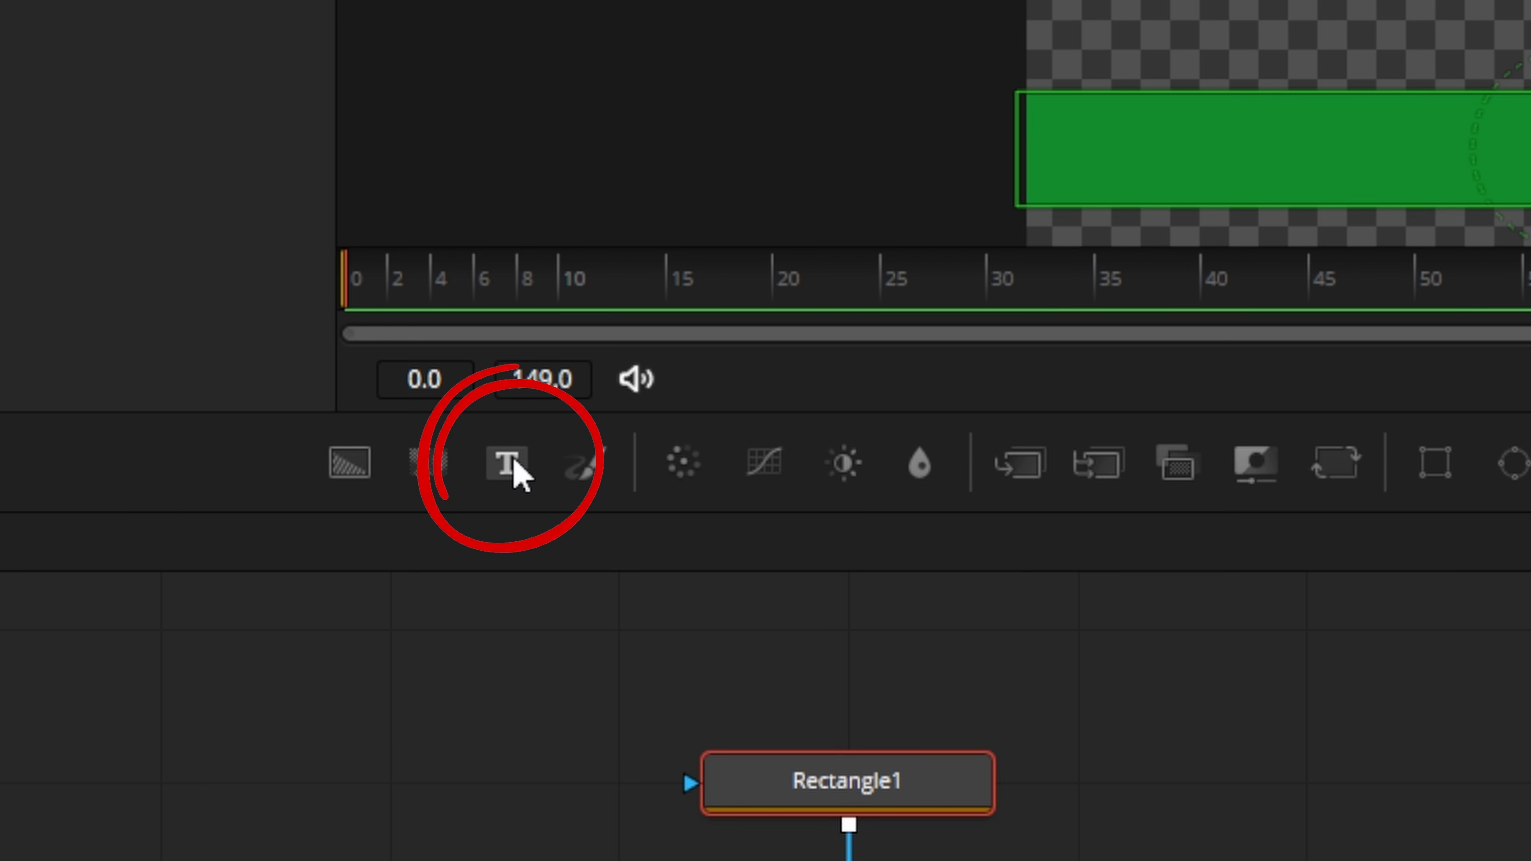
Add a Text node beside Background2 and merge it over Merge1's output
{"action": "left_click", "coordinate": [508, 464]}
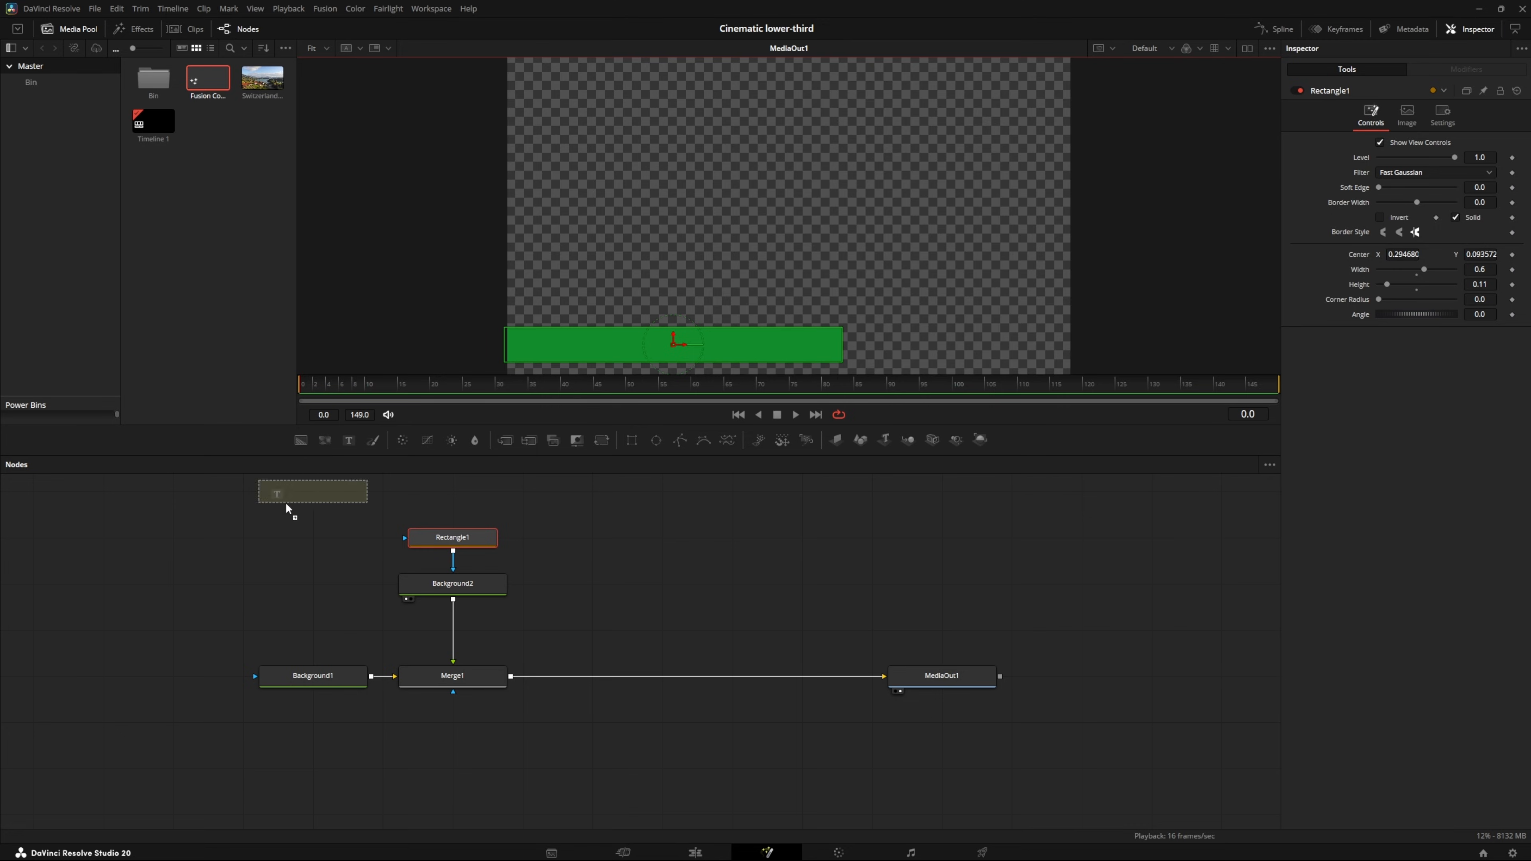
{"action": "left_click_drag", "start_coordinate": [287, 509], "coordinate": [683, 588]}
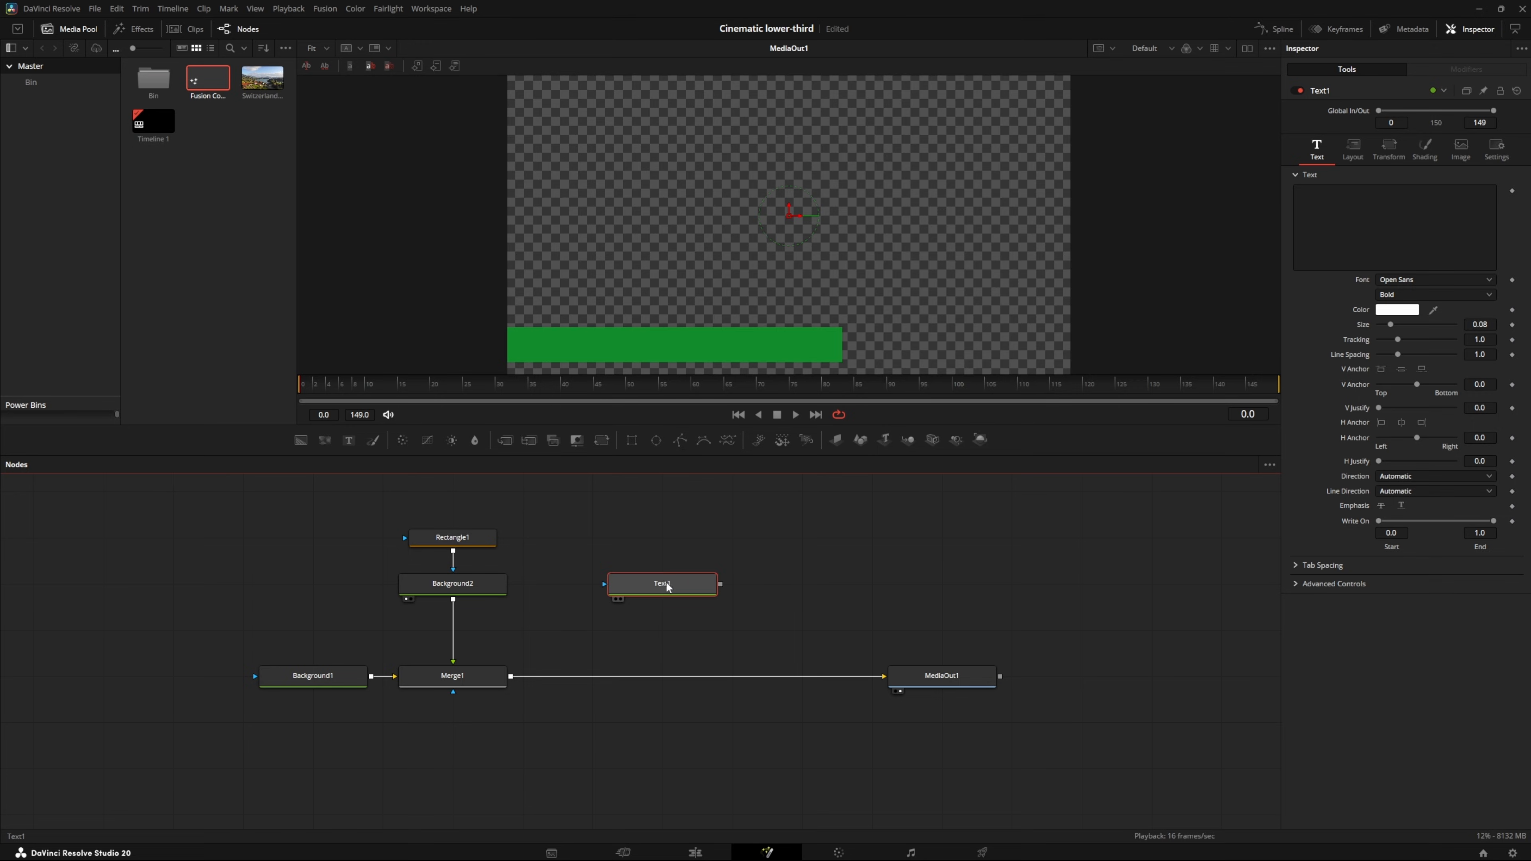
{"action": "left_click_drag", "start_coordinate": [720, 585], "coordinate": [444, 707]}
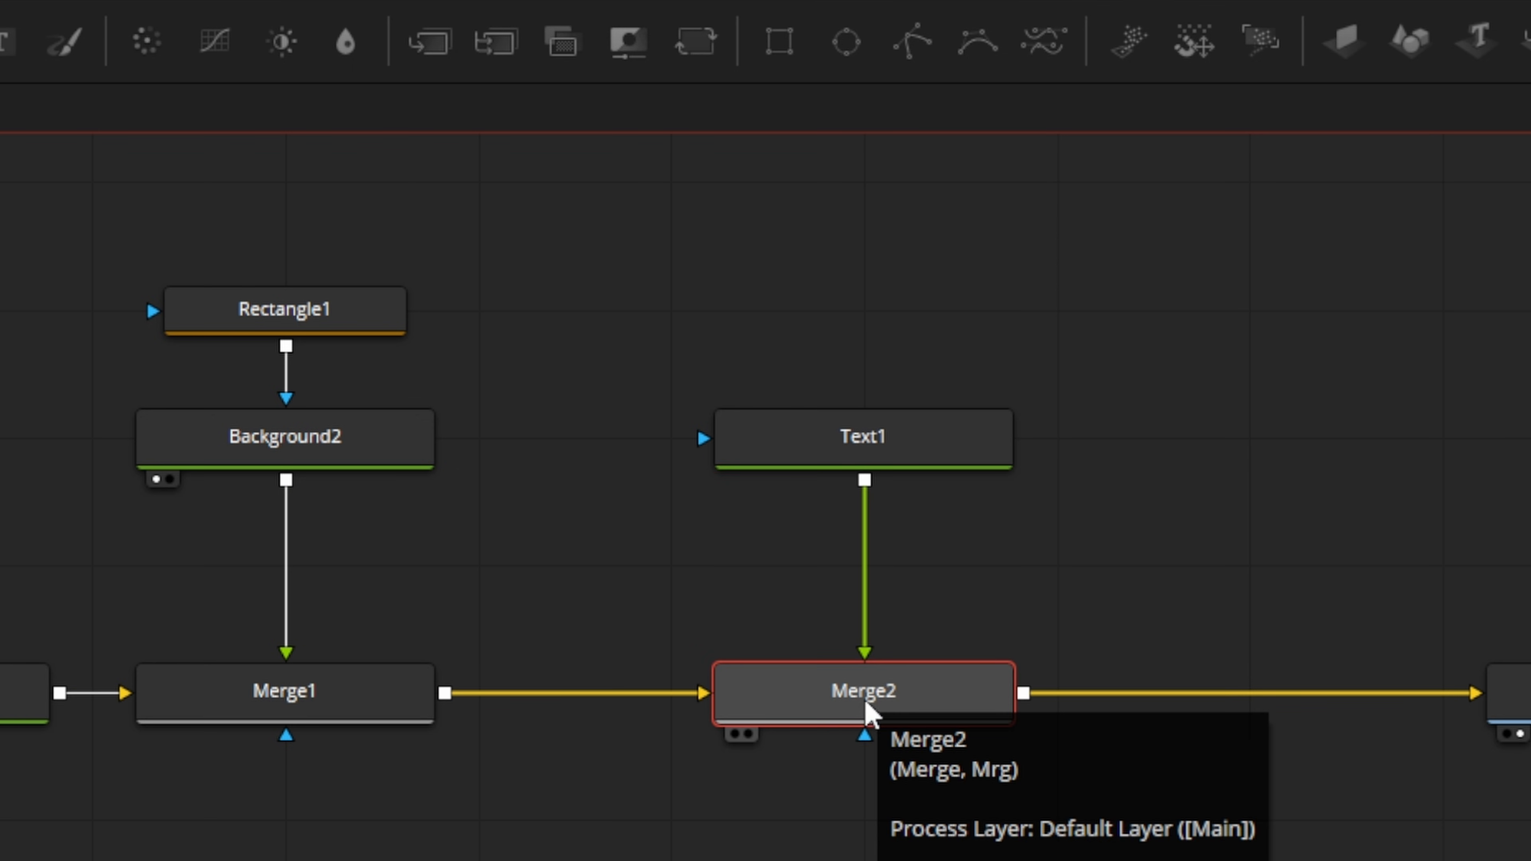
Enter "Lower Third" in Text1 and style it in Lato Black at size about 0.083
{"action": "left_click", "coordinate": [855, 462]}
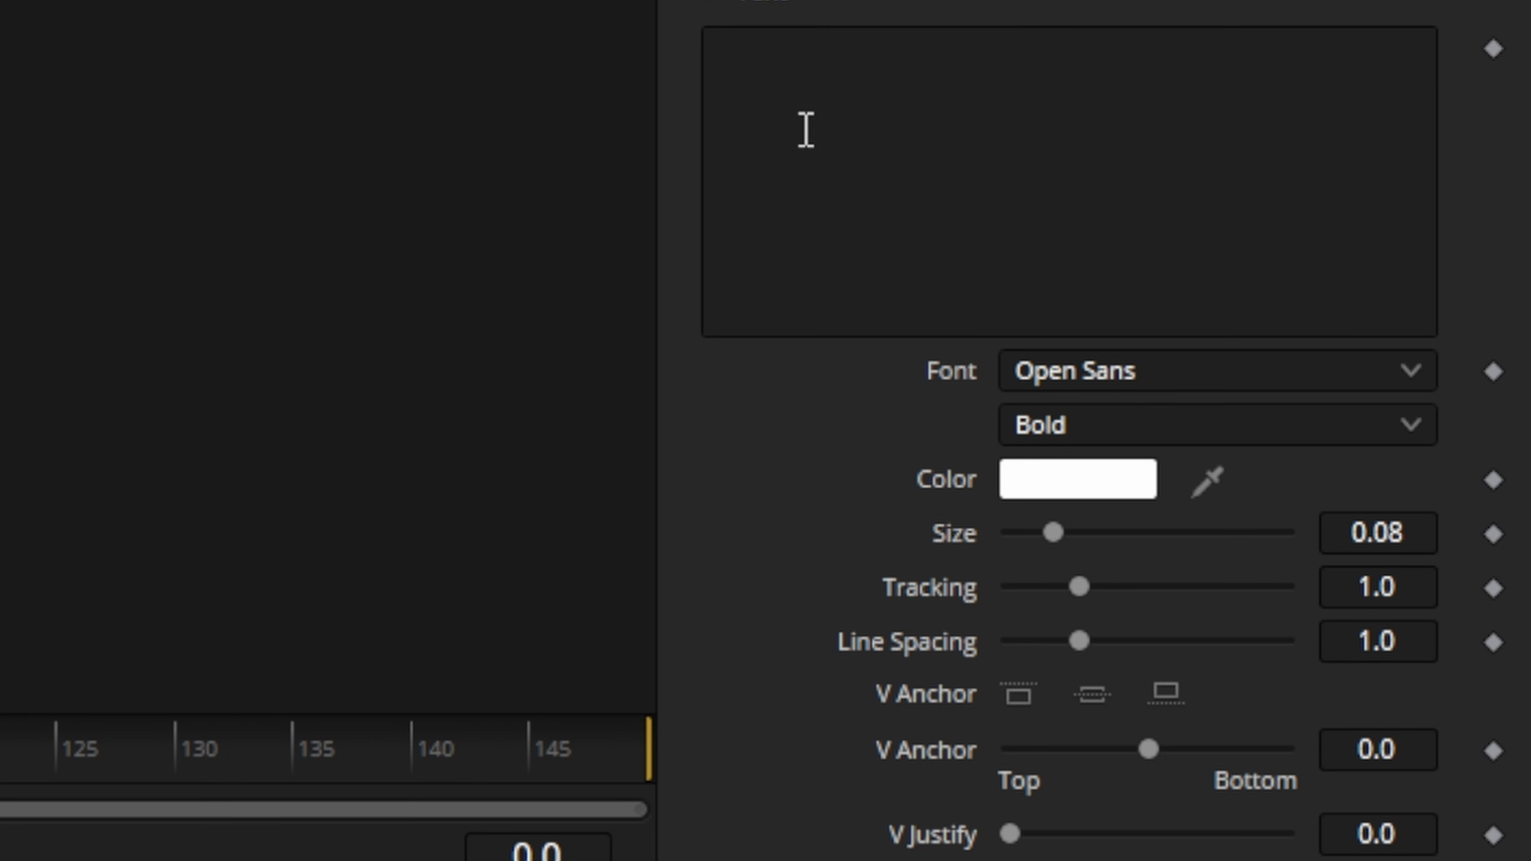
{"action": "left_click", "coordinate": [1322, 211]}
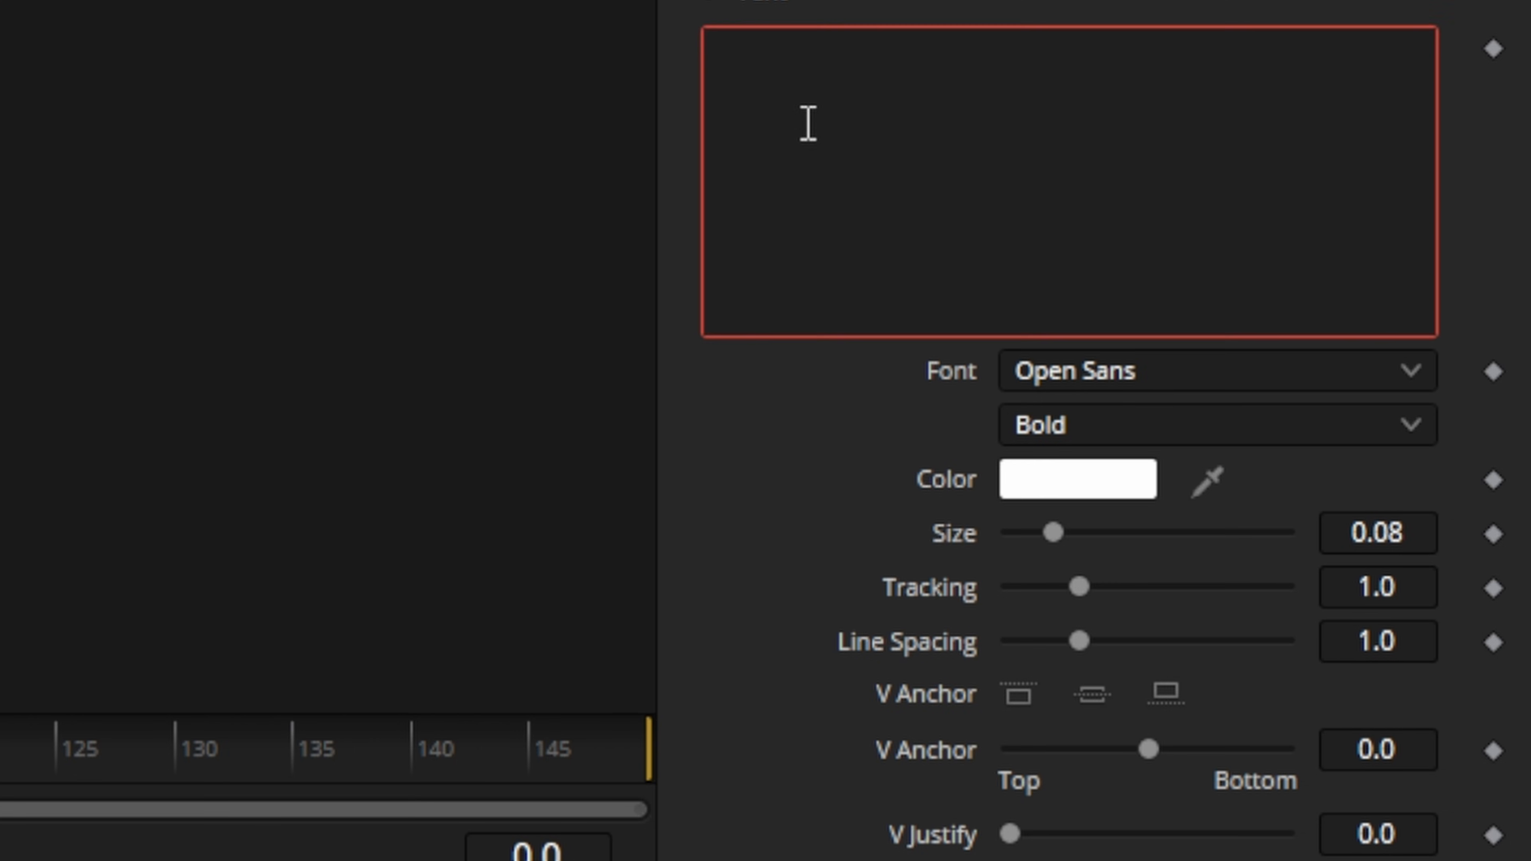
{"action": "type", "text": "Lower Third"}
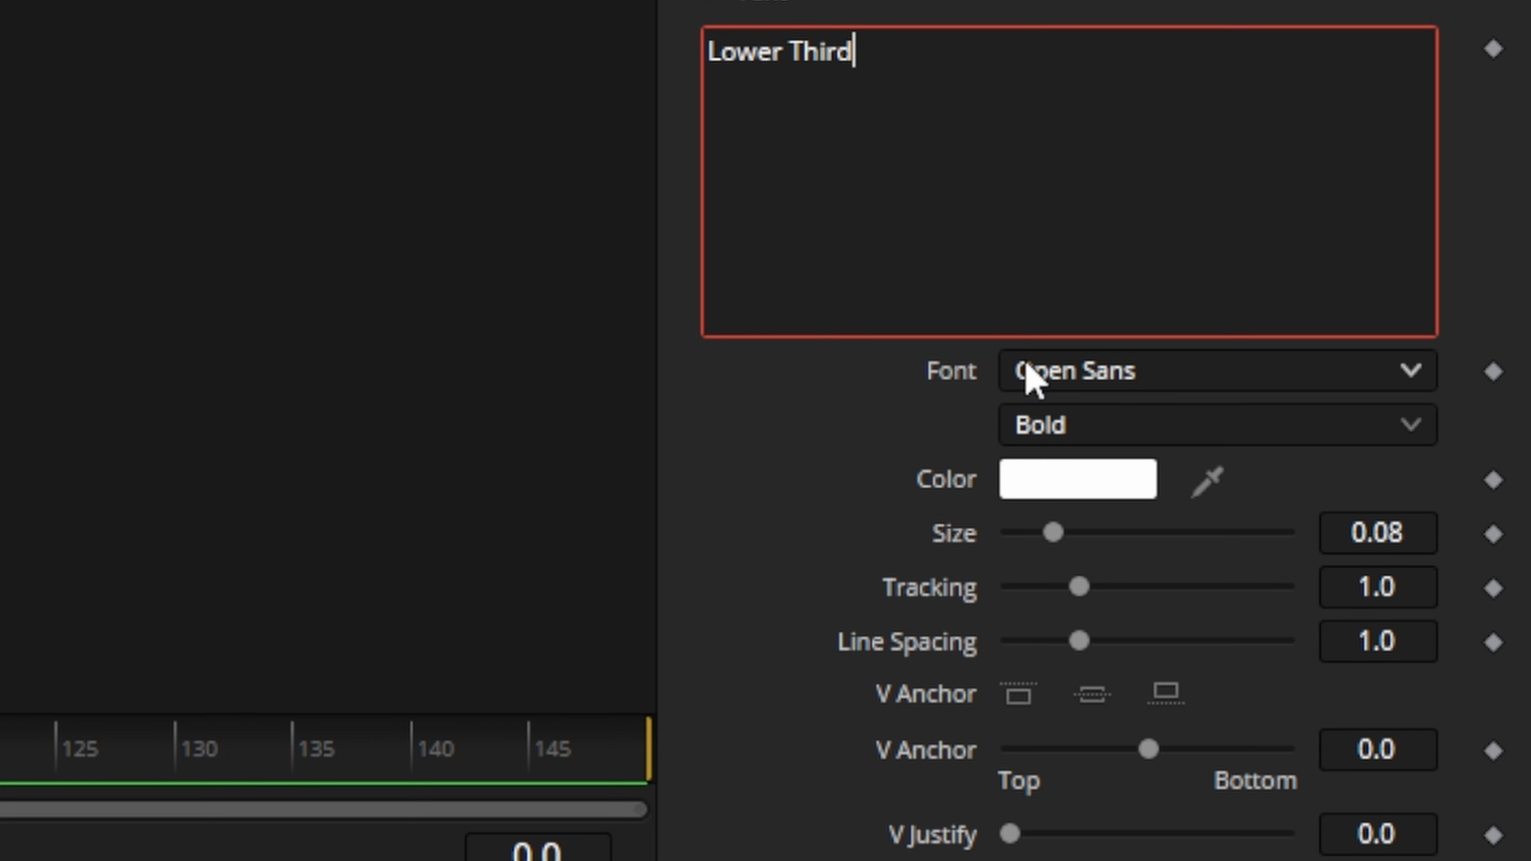
{"action": "left_click", "coordinate": [1045, 372]}
{"action": "key", "text": "l"}
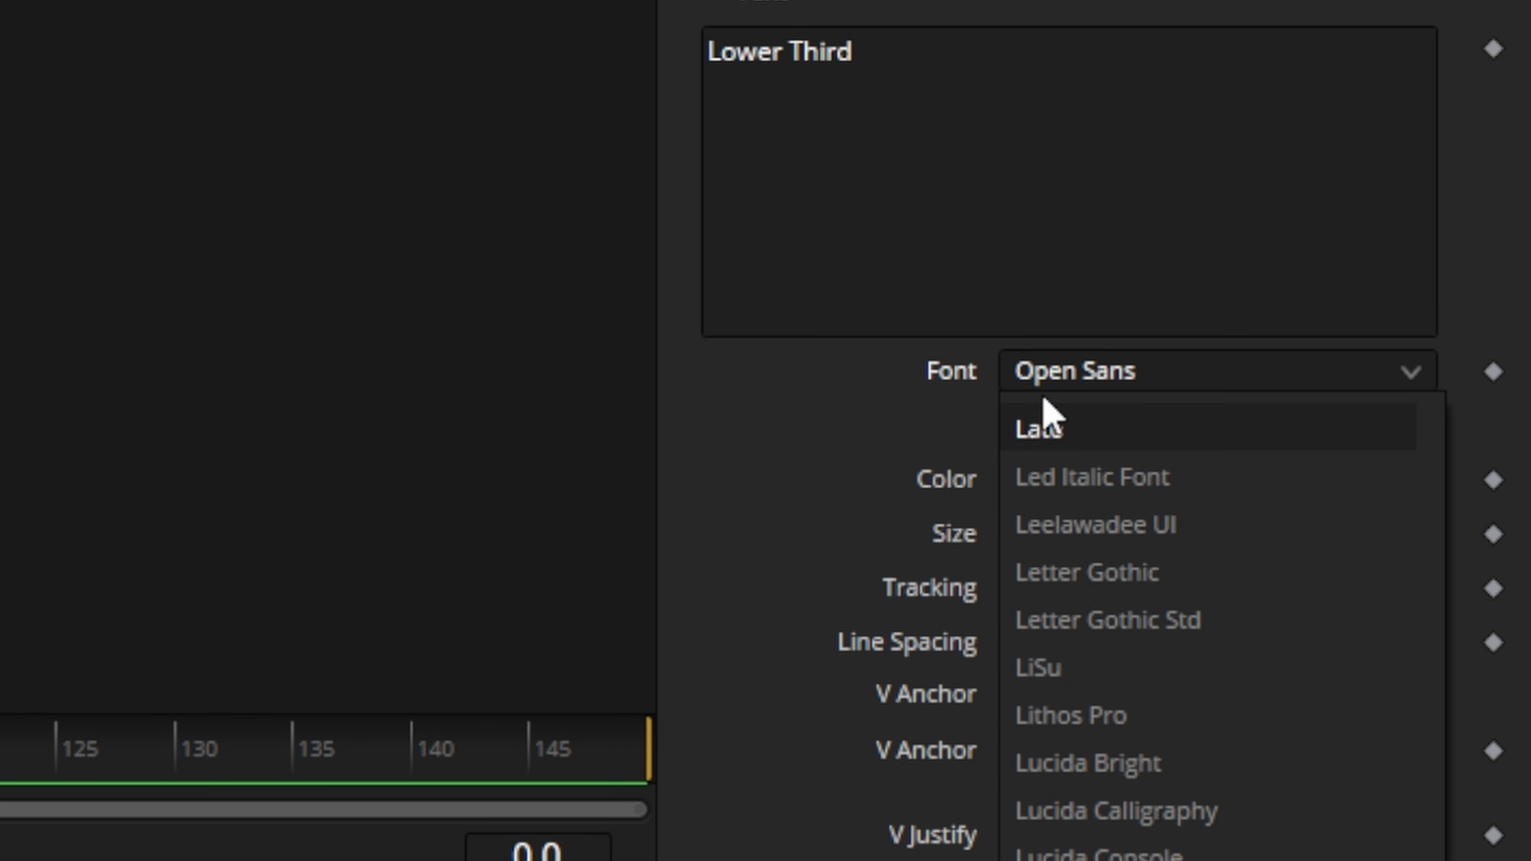
{"action": "left_click", "coordinate": [1048, 423]}
{"action": "left_click", "coordinate": [1070, 434]}
{"action": "left_click", "coordinate": [1044, 579]}
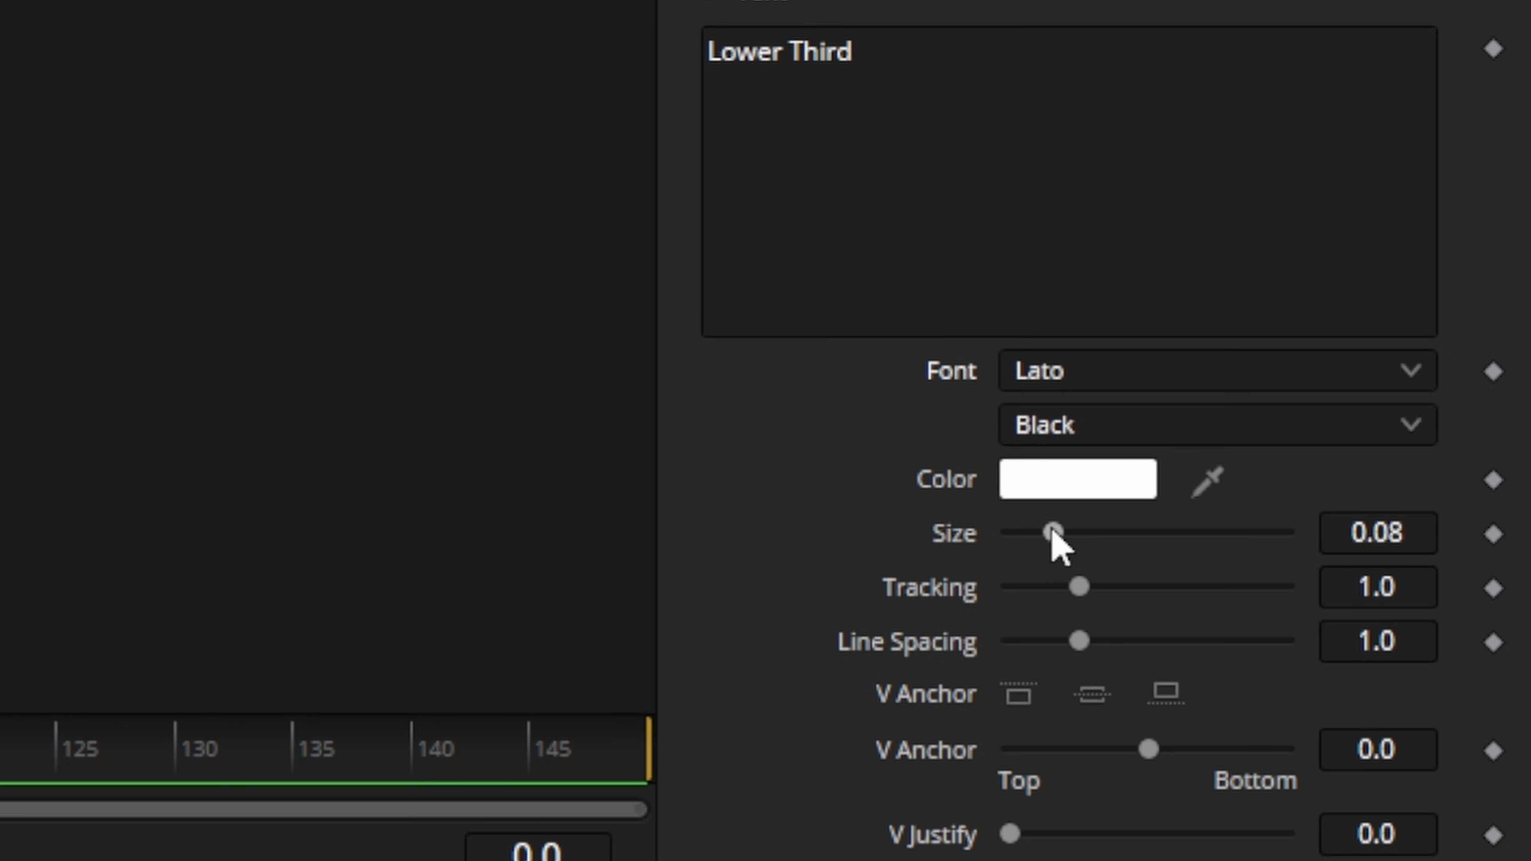
{"action": "left_click_drag", "start_coordinate": [1049, 533], "coordinate": [1059, 536]}
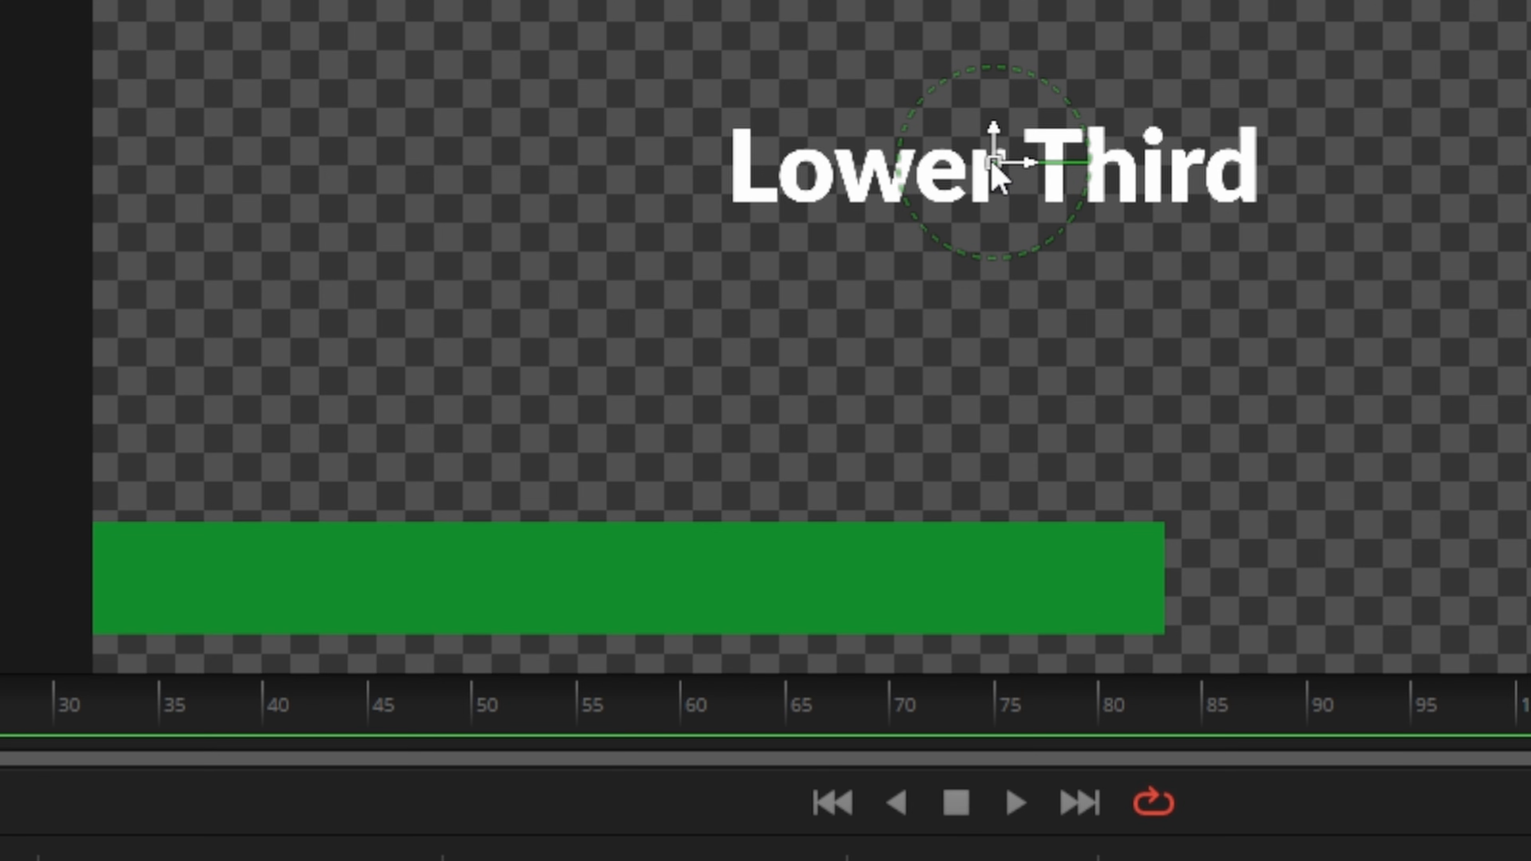
Move the text onto the green bar, anchor it horizontally left, and shift it towards the bar's left end
{"action": "mouse_move", "coordinate": [993, 162]}
{"action": "left_mouse_down"}
{"action": "mouse_move", "coordinate": [656, 345]}
{"action": "mouse_move", "coordinate": [590, 572]}
{"action": "left_mouse_up"}
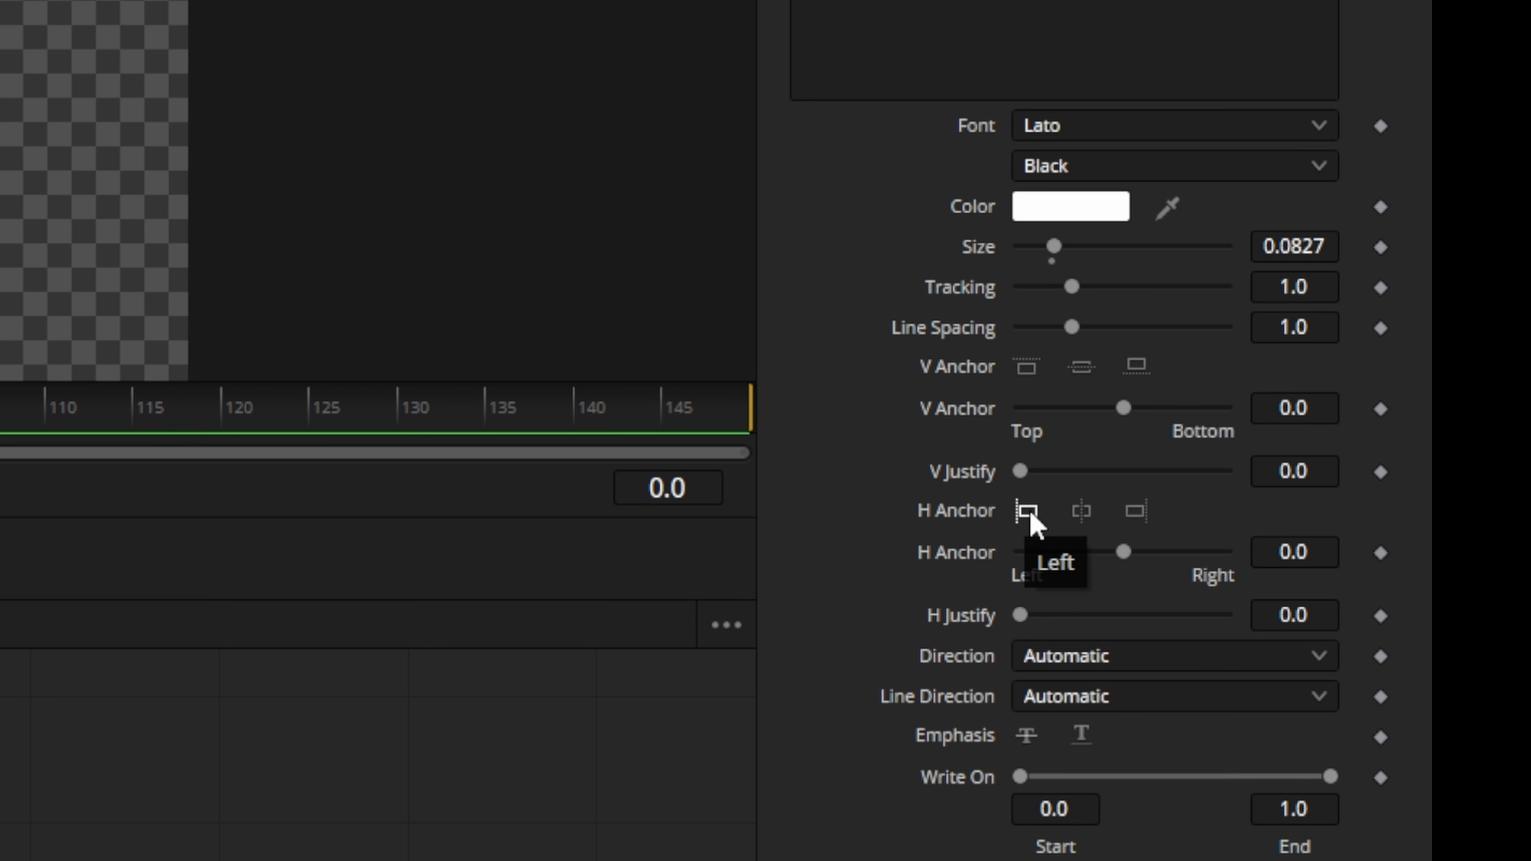
{"action": "left_click", "coordinate": [1030, 517]}
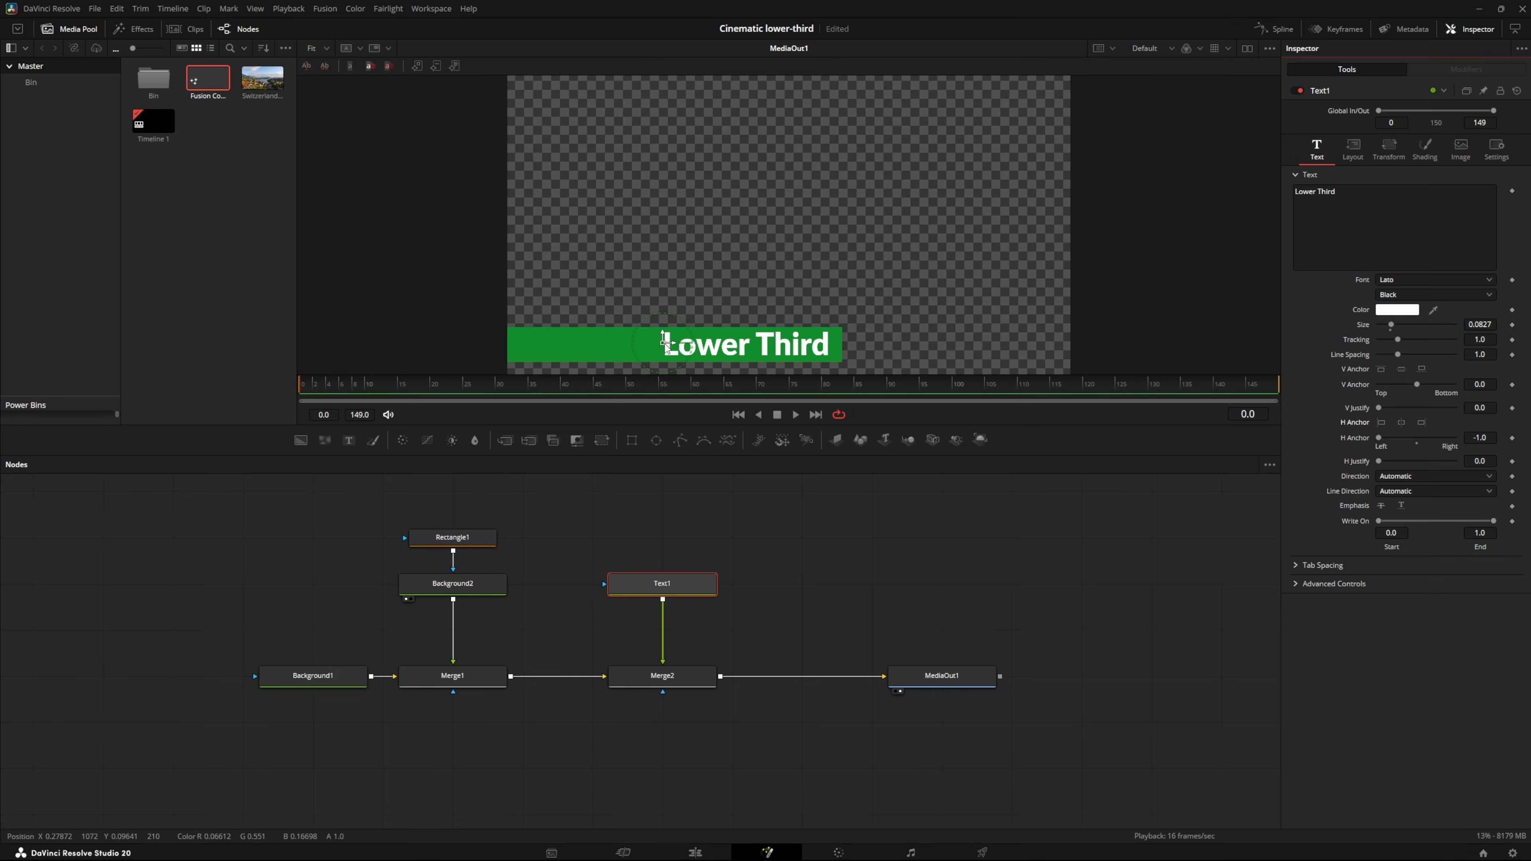
{"action": "left_click_drag", "start_coordinate": [666, 342], "coordinate": [559, 348]}
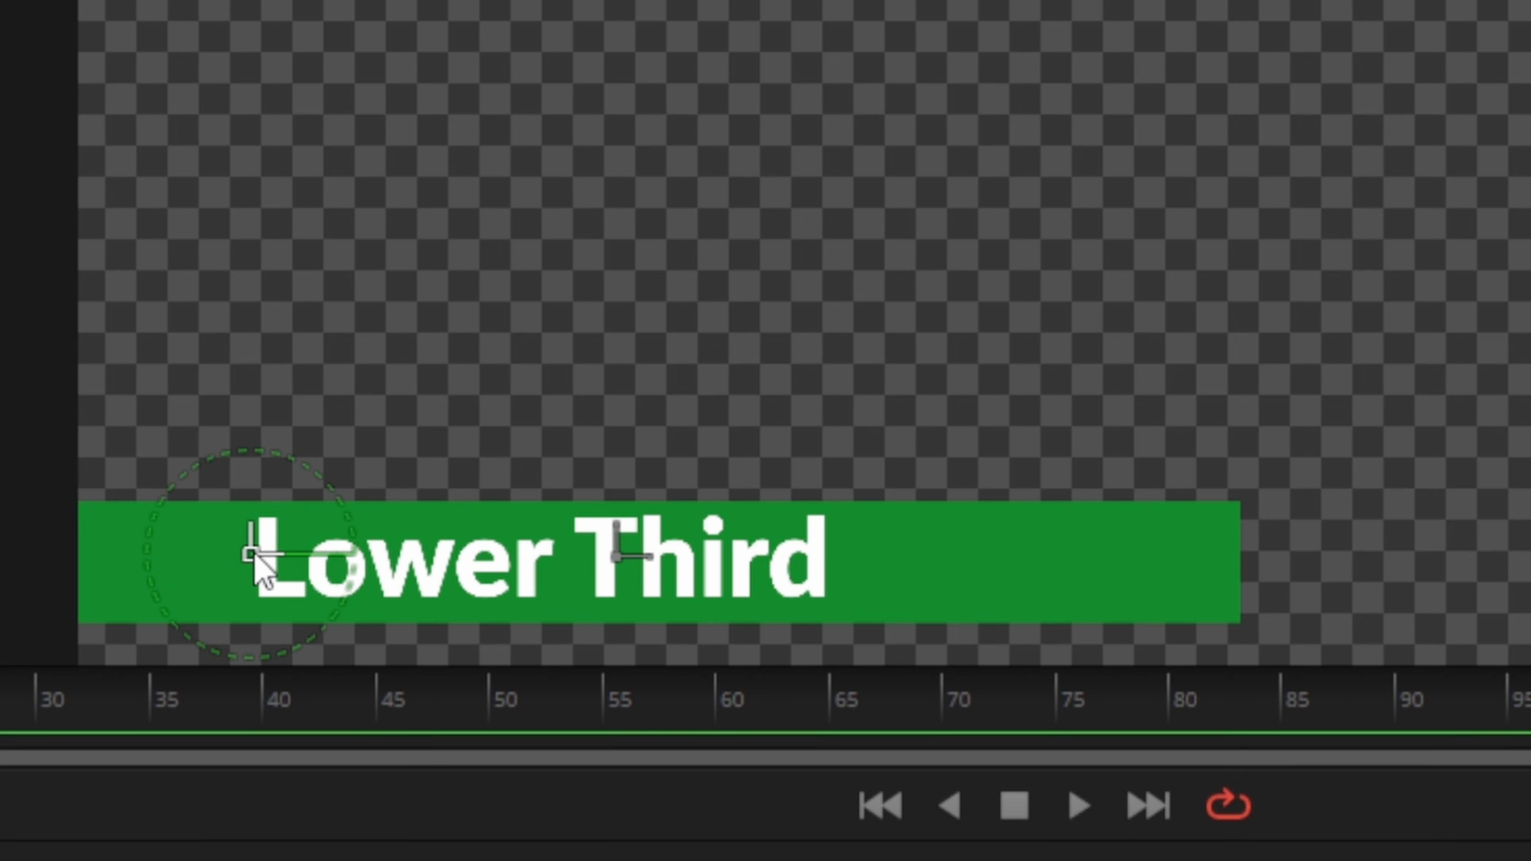
{"action": "left_click_drag", "start_coordinate": [258, 561], "coordinate": [258, 561]}
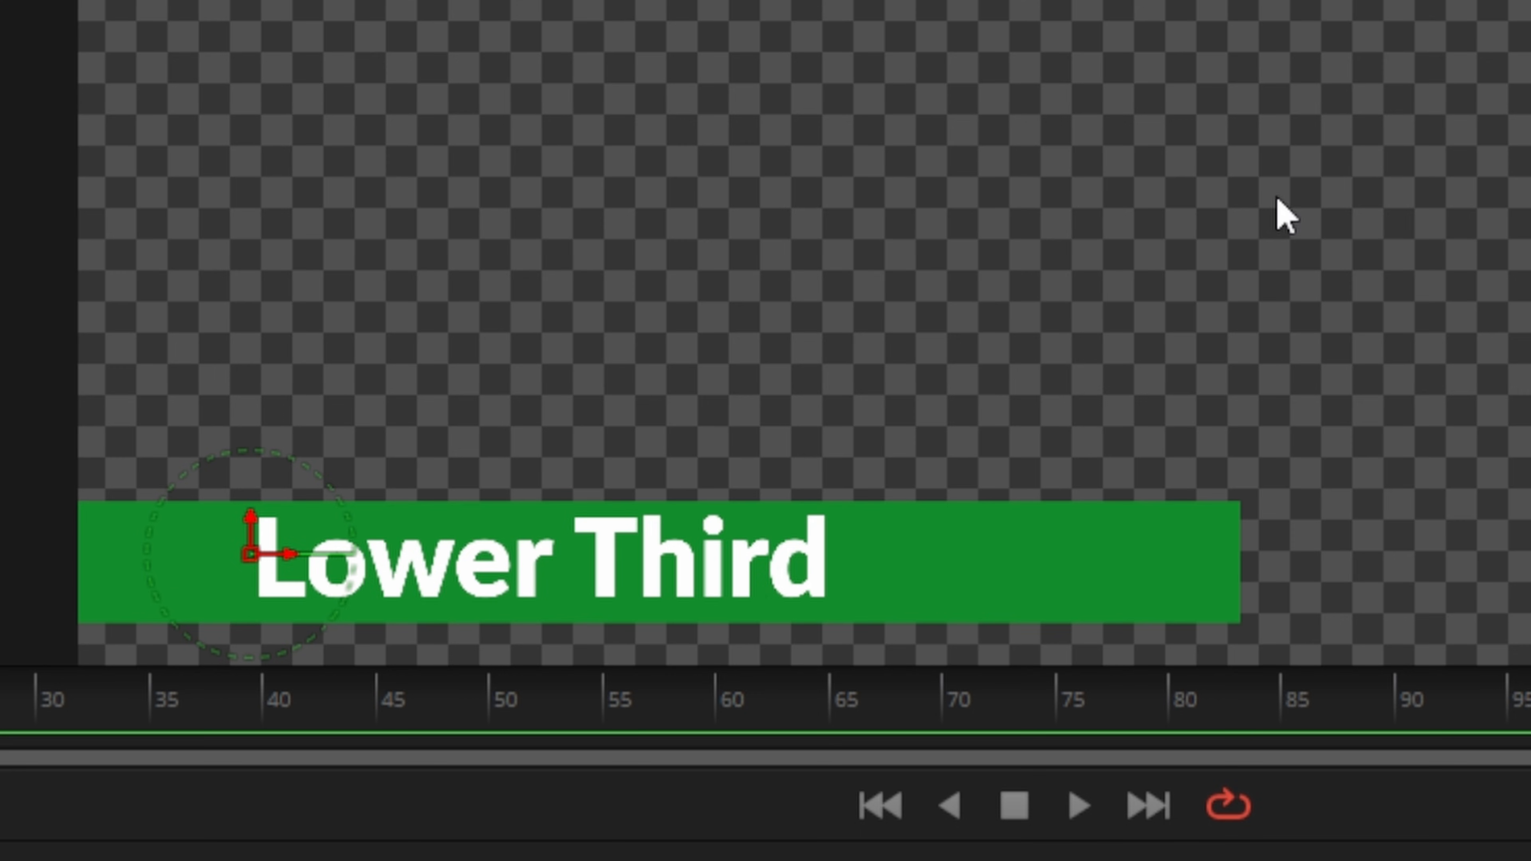
Show the Center and Safe Title guides in the viewer and align the text's left edge to the left safe-title line
{"action": "right_click", "coordinate": [1149, 136]}
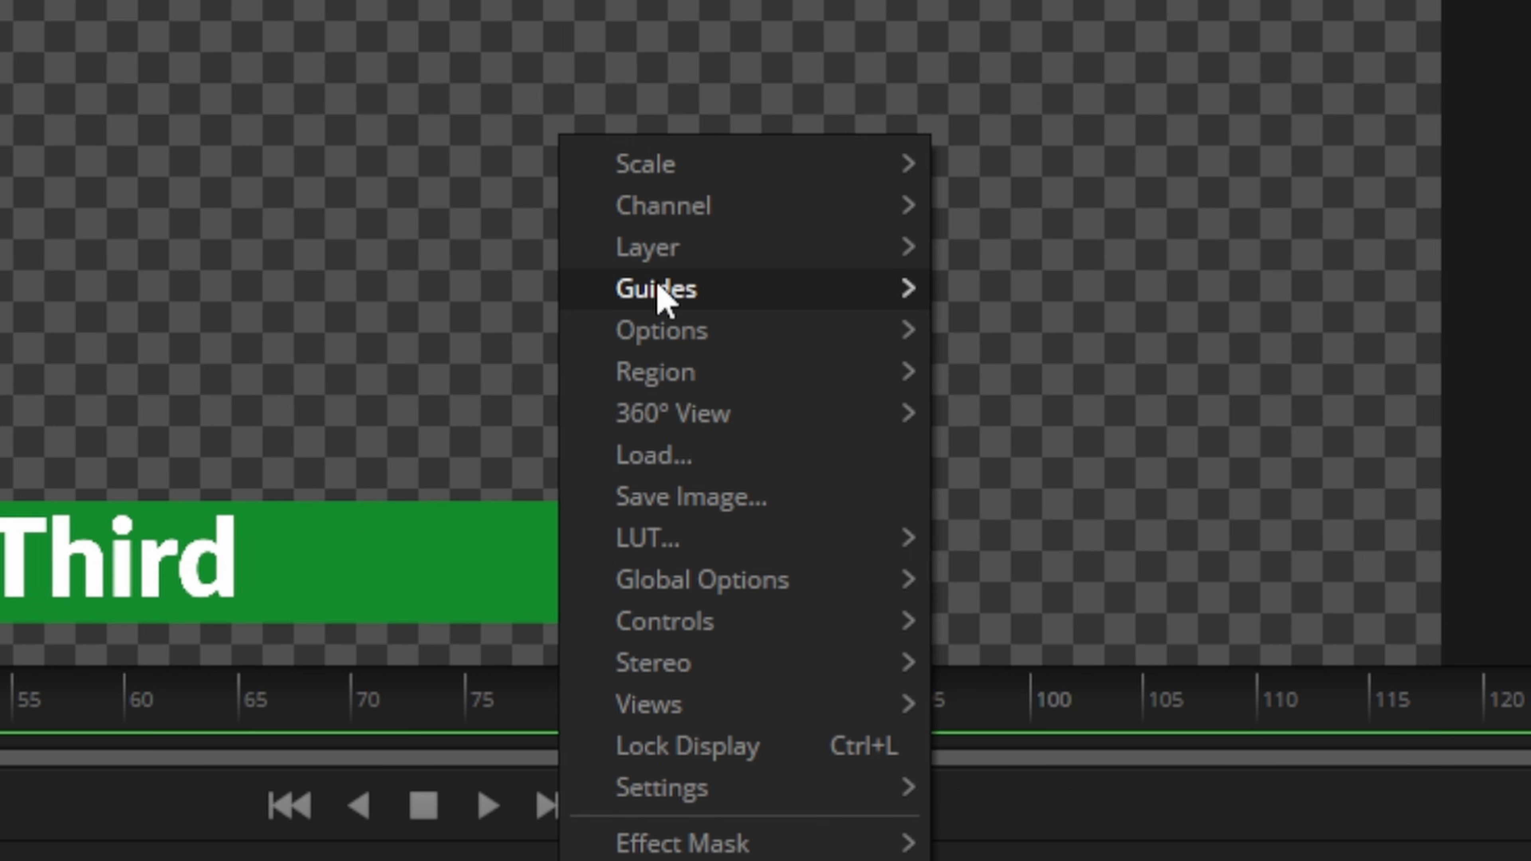
{"action": "mouse_move", "coordinate": [663, 295]}
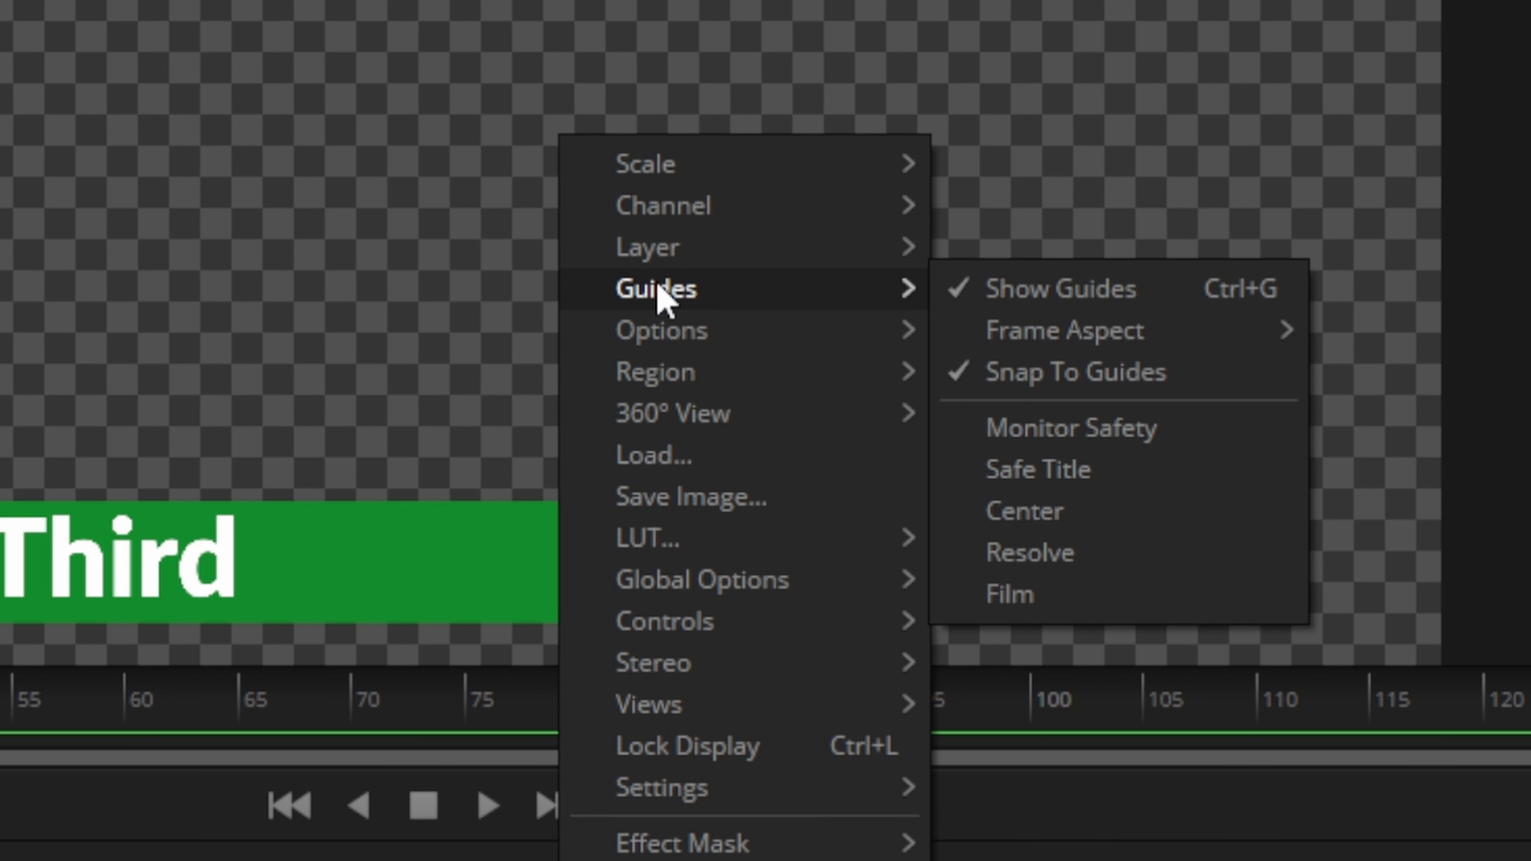
{"action": "left_click", "coordinate": [1057, 517]}
{"action": "right_click", "coordinate": [652, 272]}
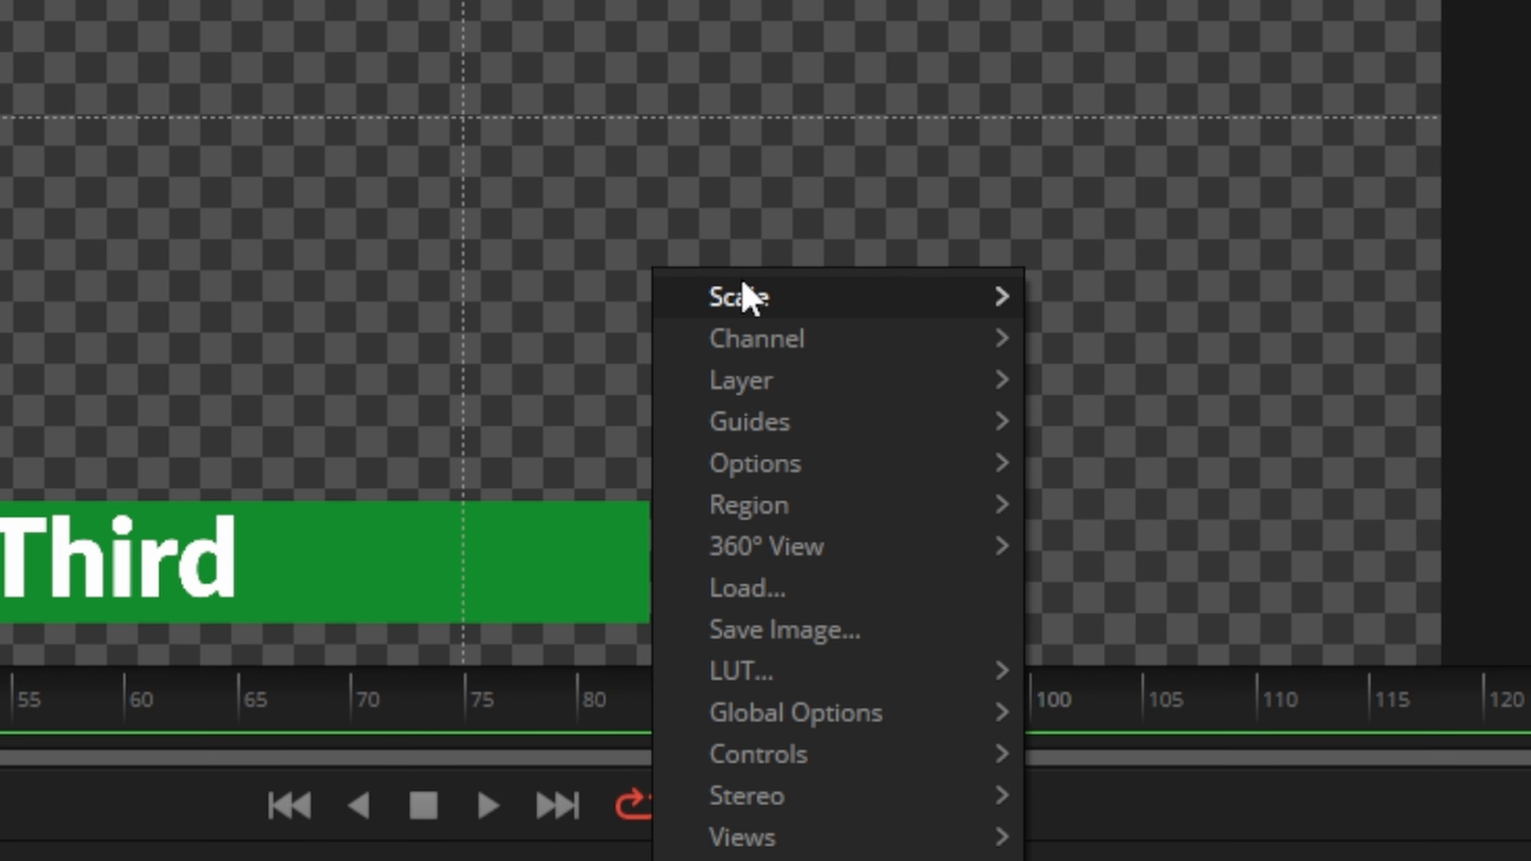
{"action": "mouse_move", "coordinate": [767, 422]}
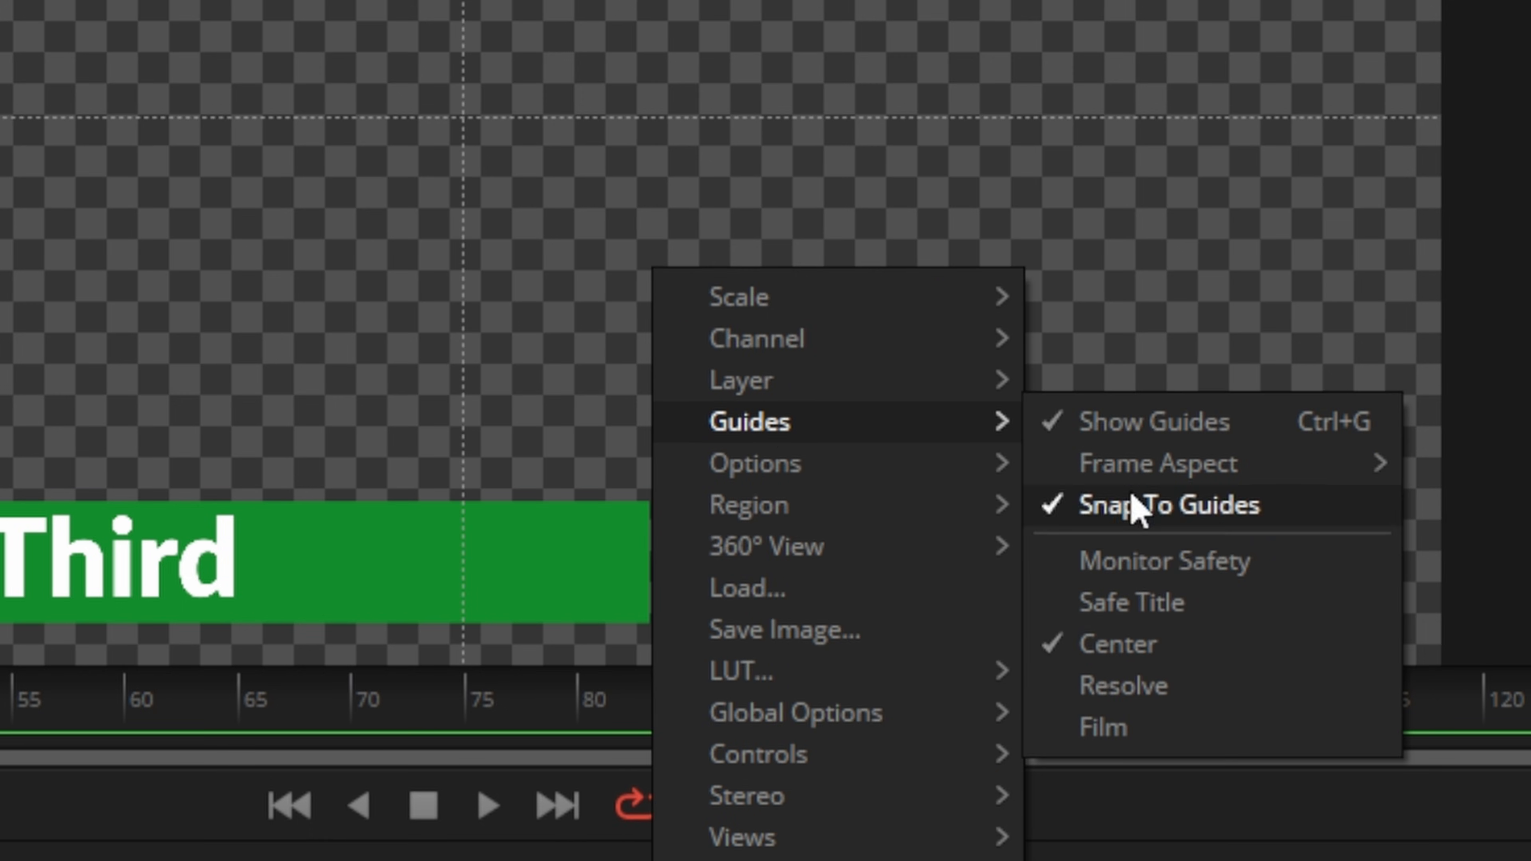
{"action": "left_click", "coordinate": [1131, 606]}
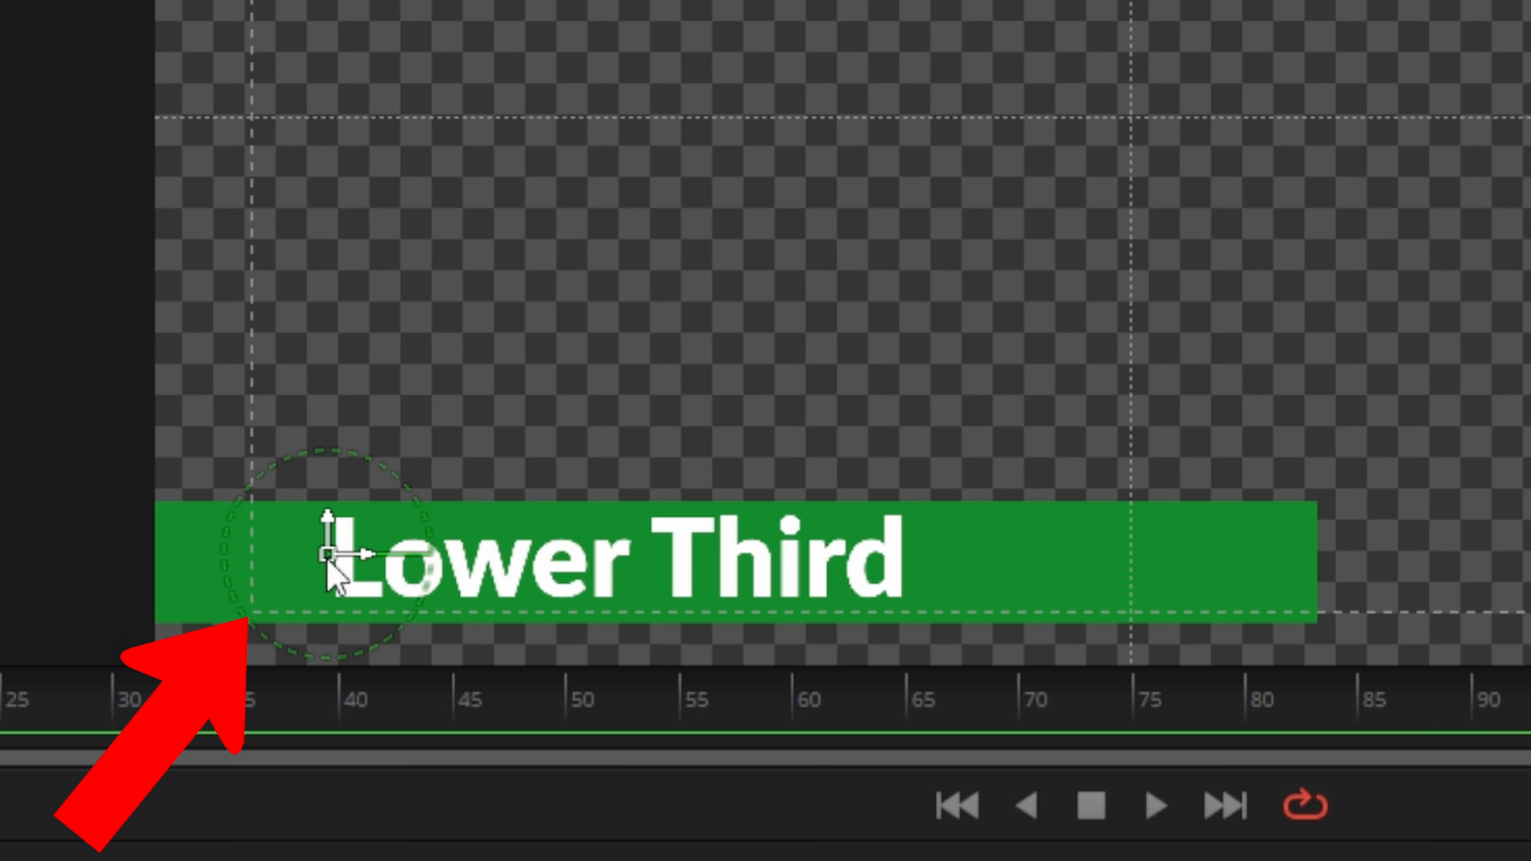
{"action": "left_click_drag", "start_coordinate": [327, 560], "coordinate": [290, 553]}
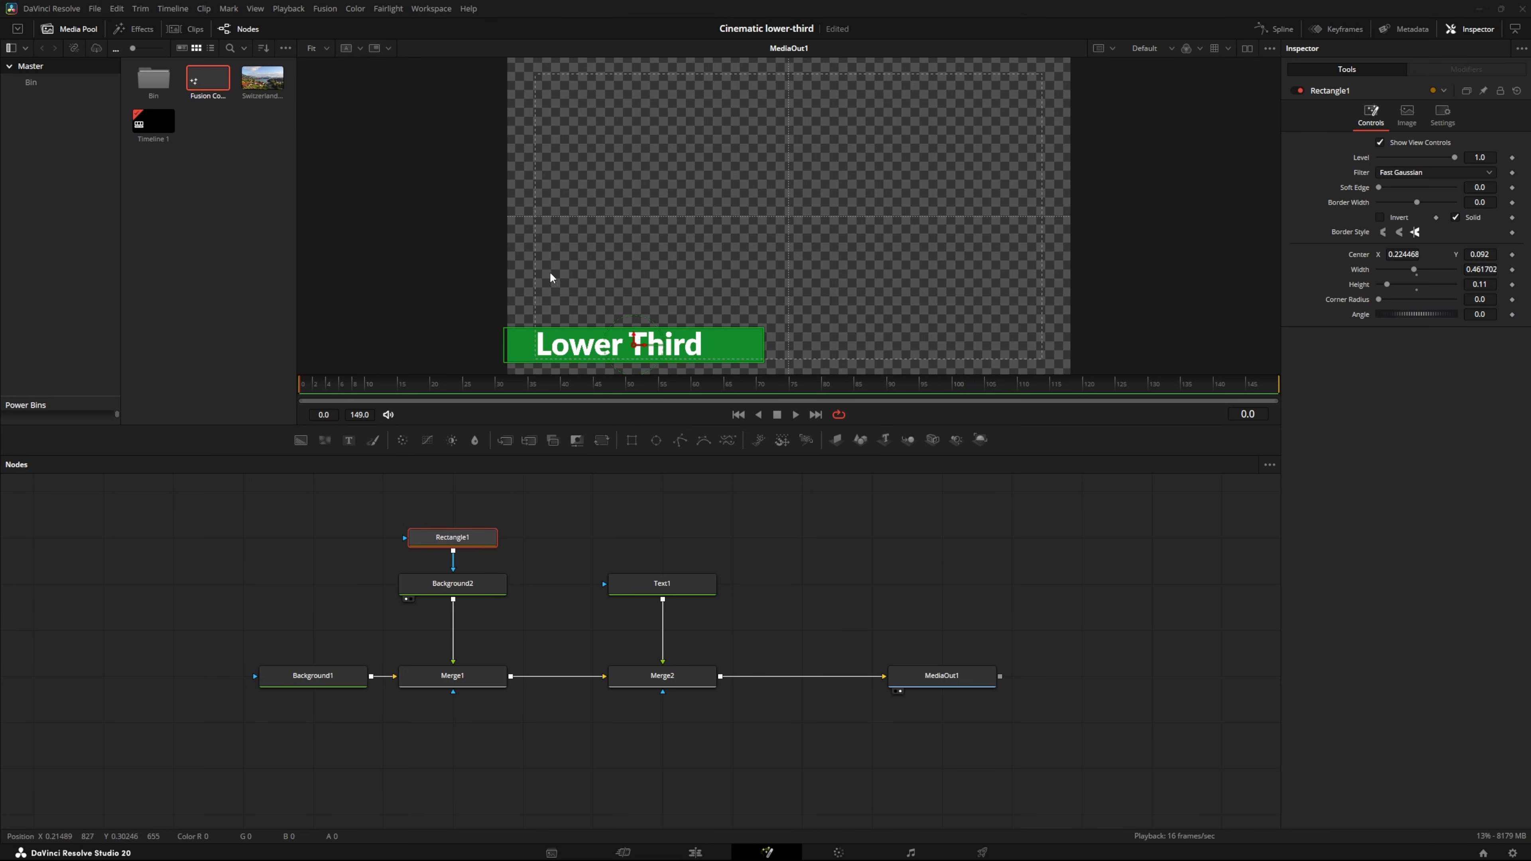
Turn off Show Guides in the viewer
{"action": "right_click", "coordinate": [732, 259]}
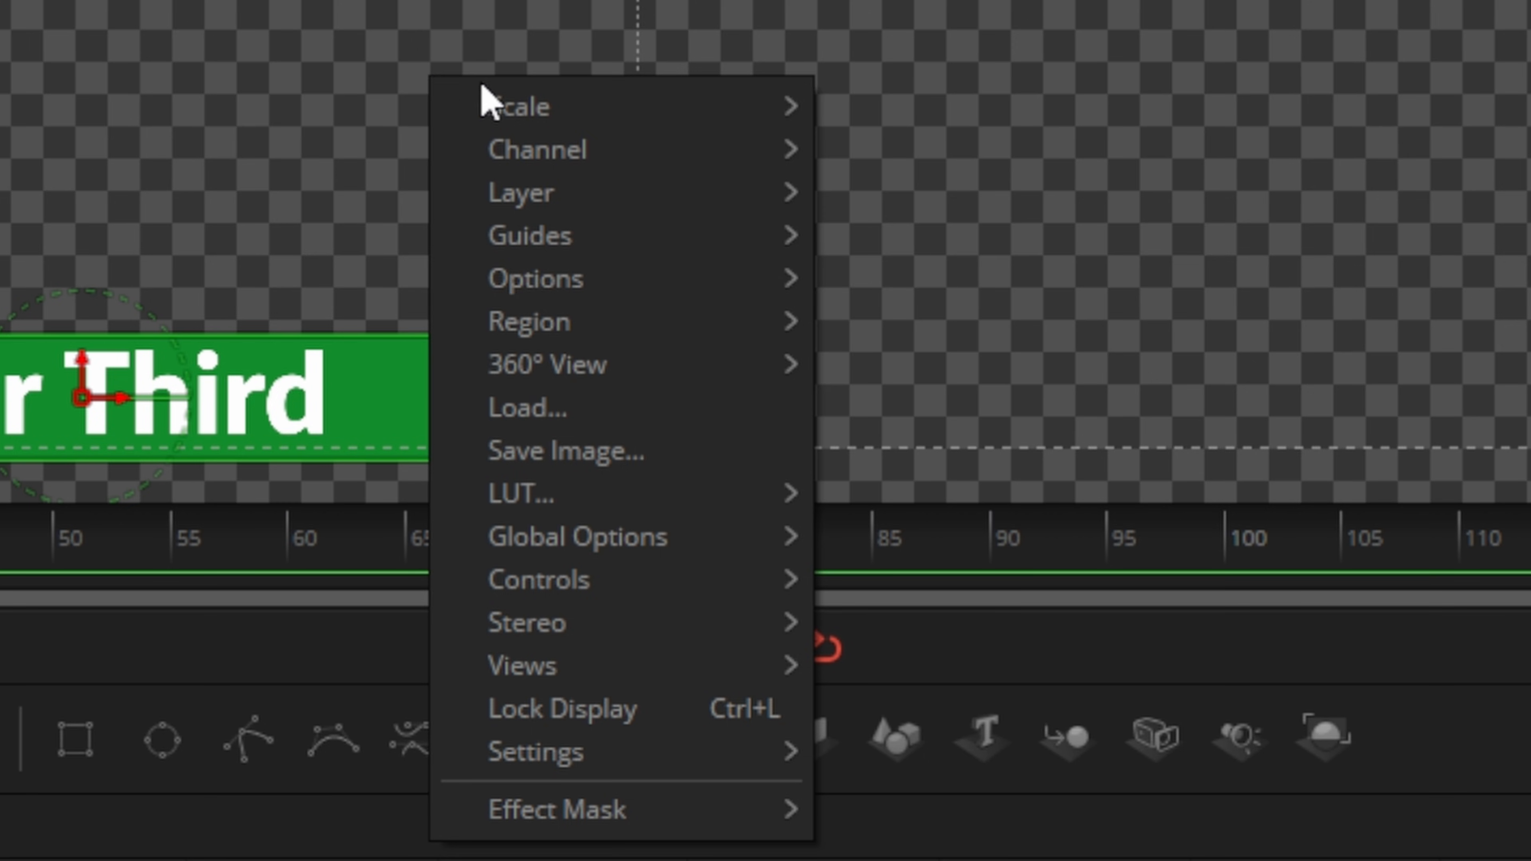
{"action": "mouse_move", "coordinate": [788, 305]}
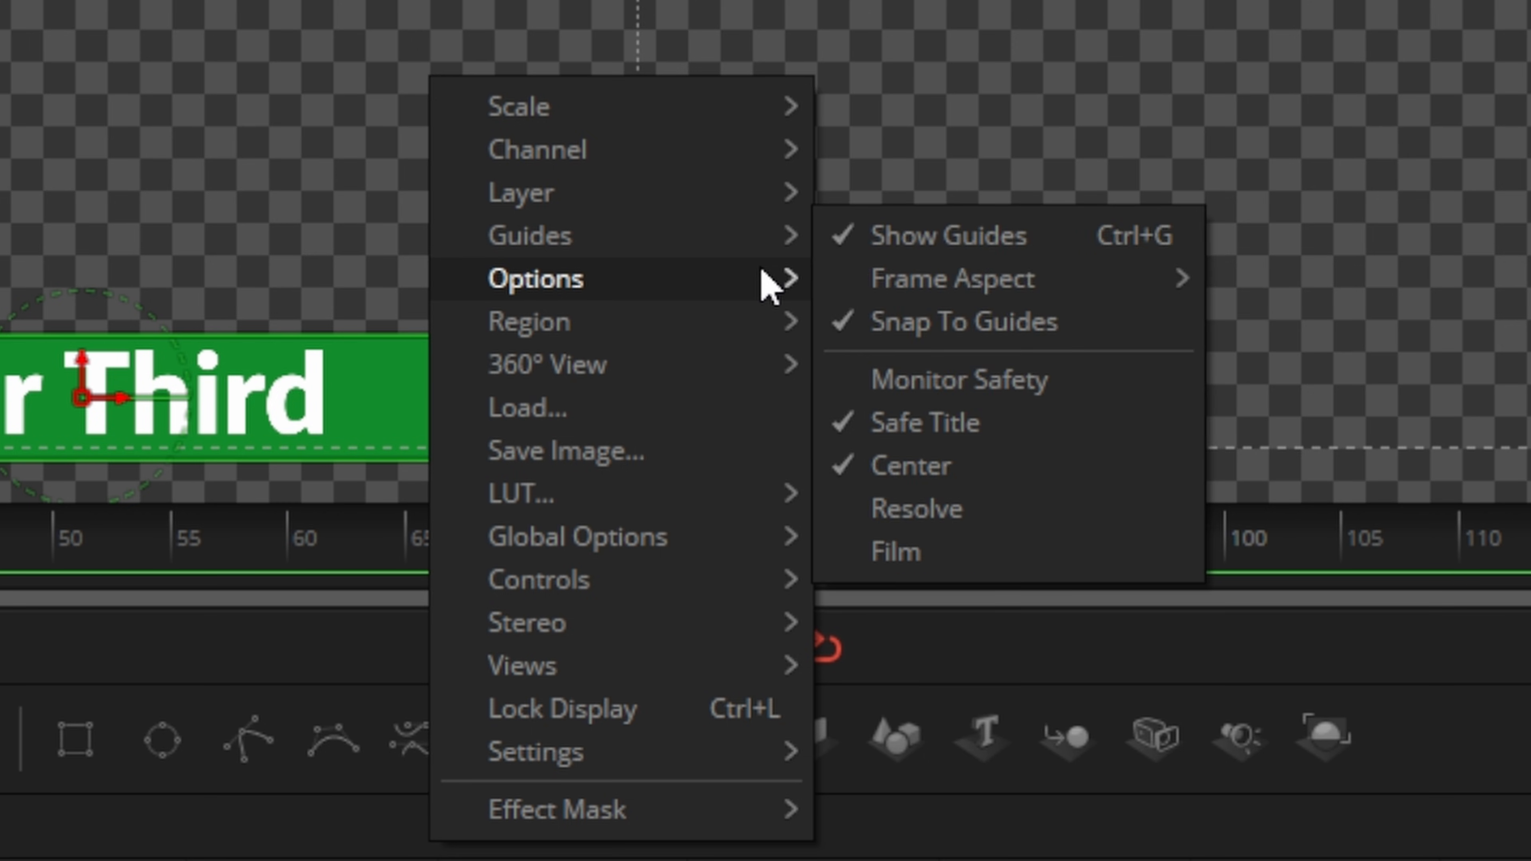
{"action": "left_click", "coordinate": [868, 251]}
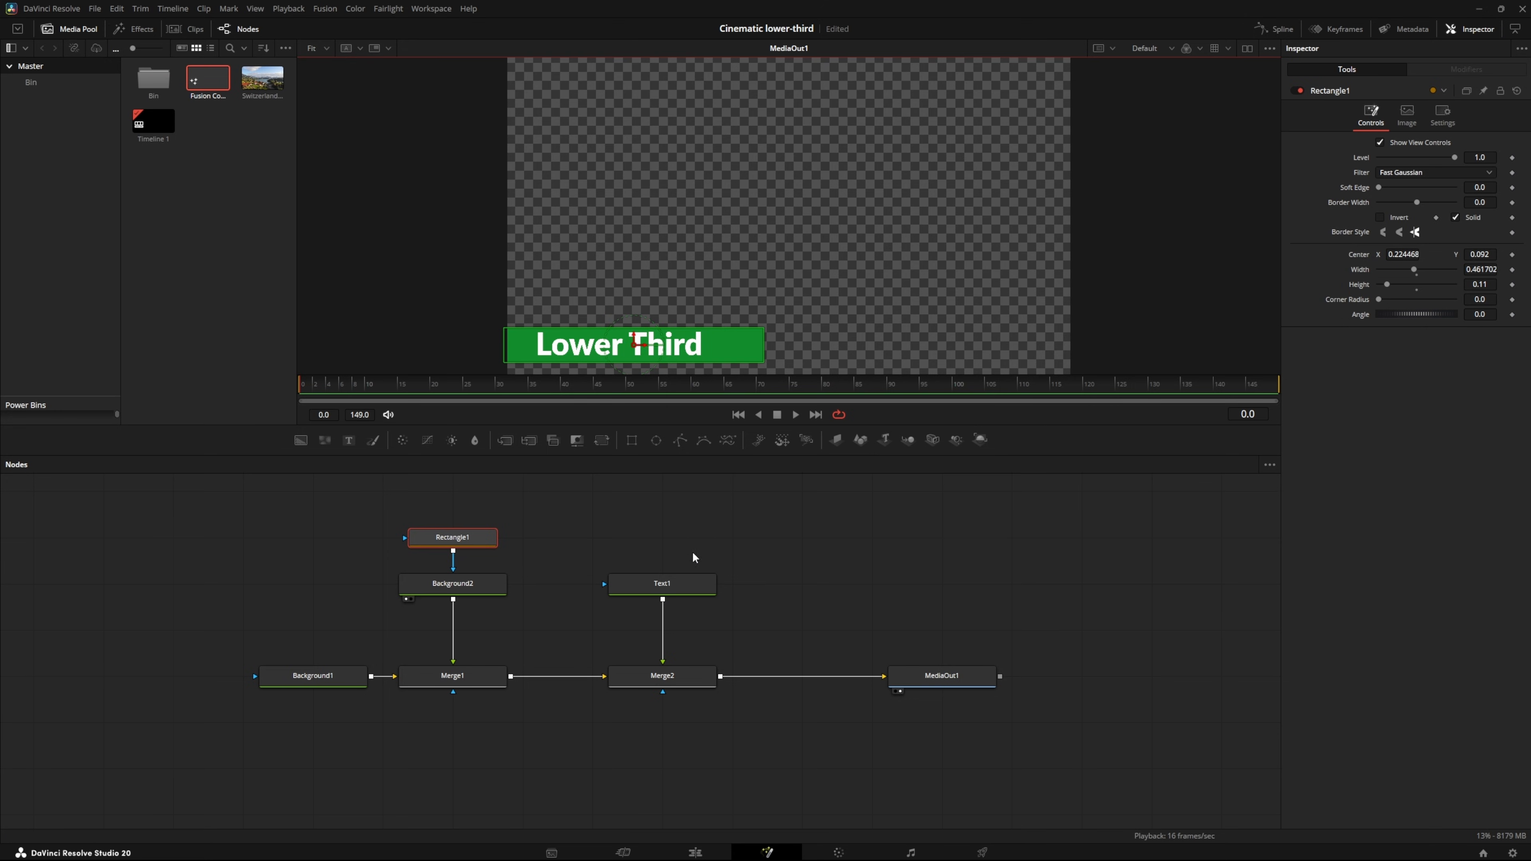
Add a Shadow node after Background2 and offset its shadow slightly to the right of the green bar
{"action": "left_click", "coordinate": [453, 585]}
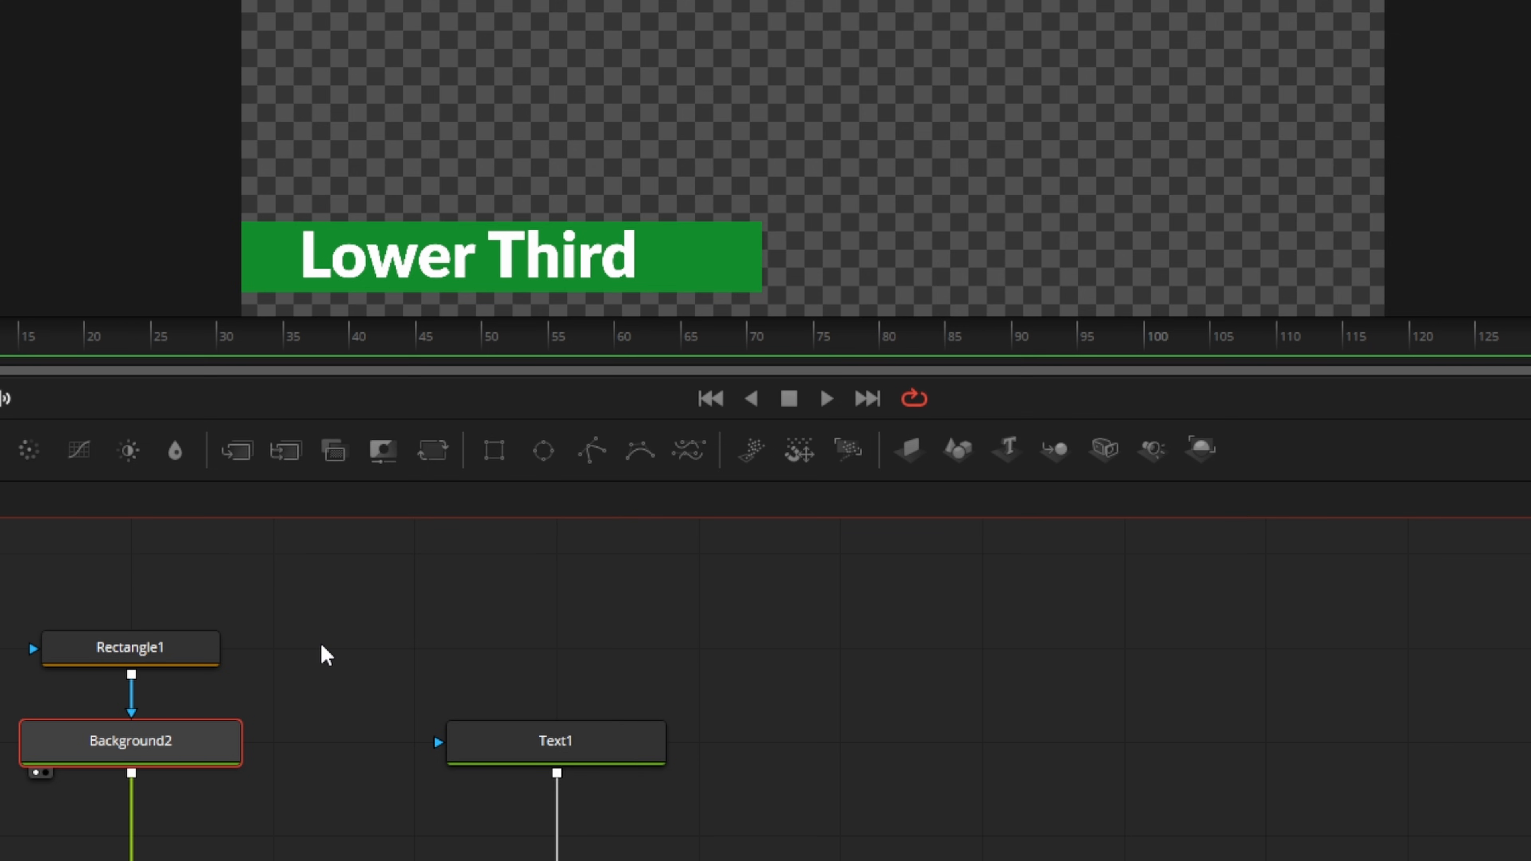
{"action": "key", "text": "ctrl+space"}
{"action": "type", "text": "Shadow"}
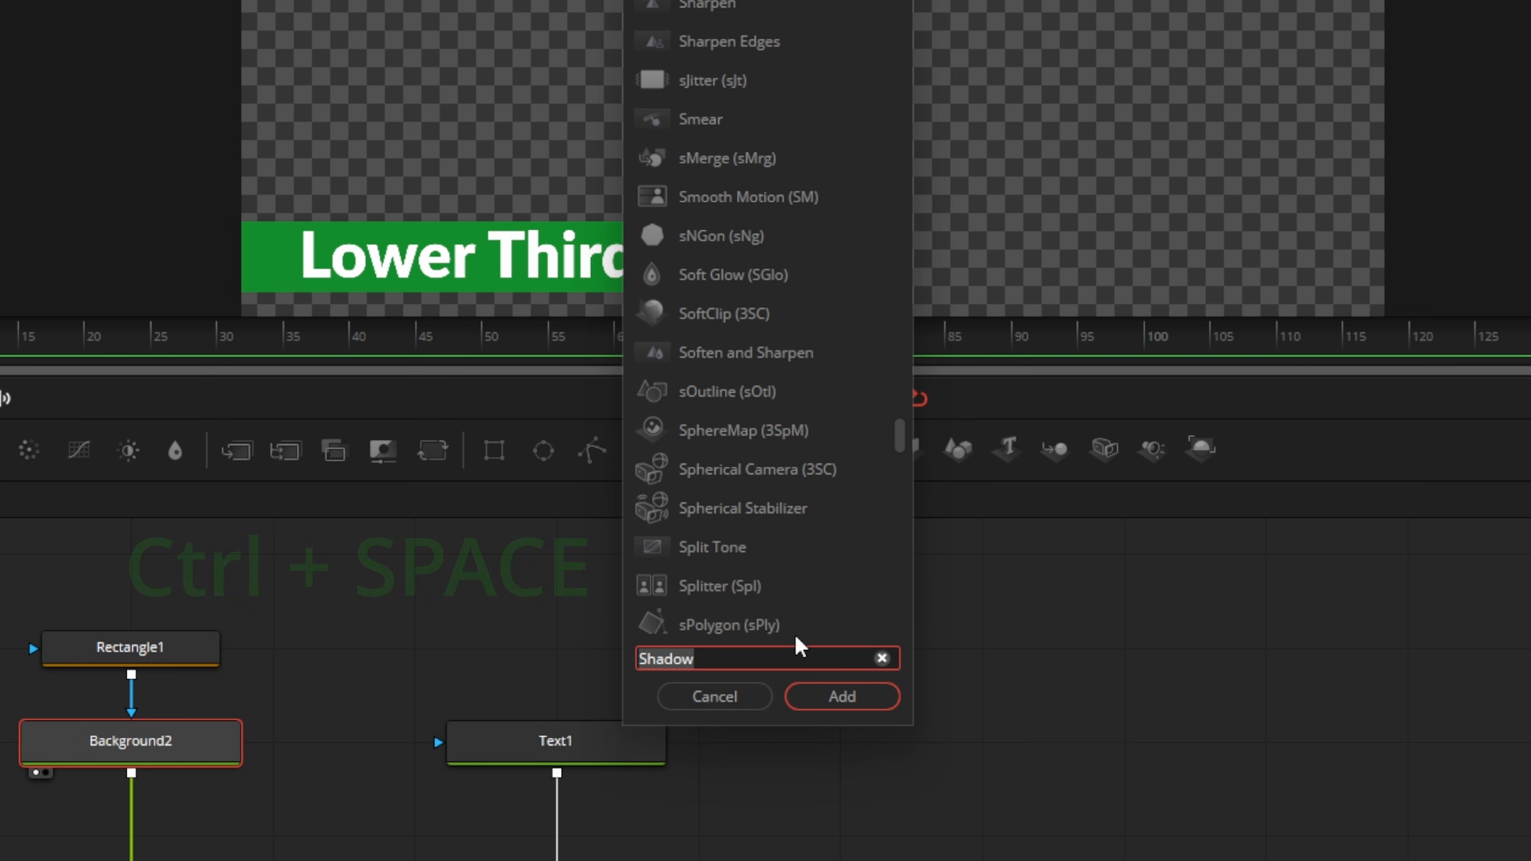
{"action": "left_click", "coordinate": [828, 703]}
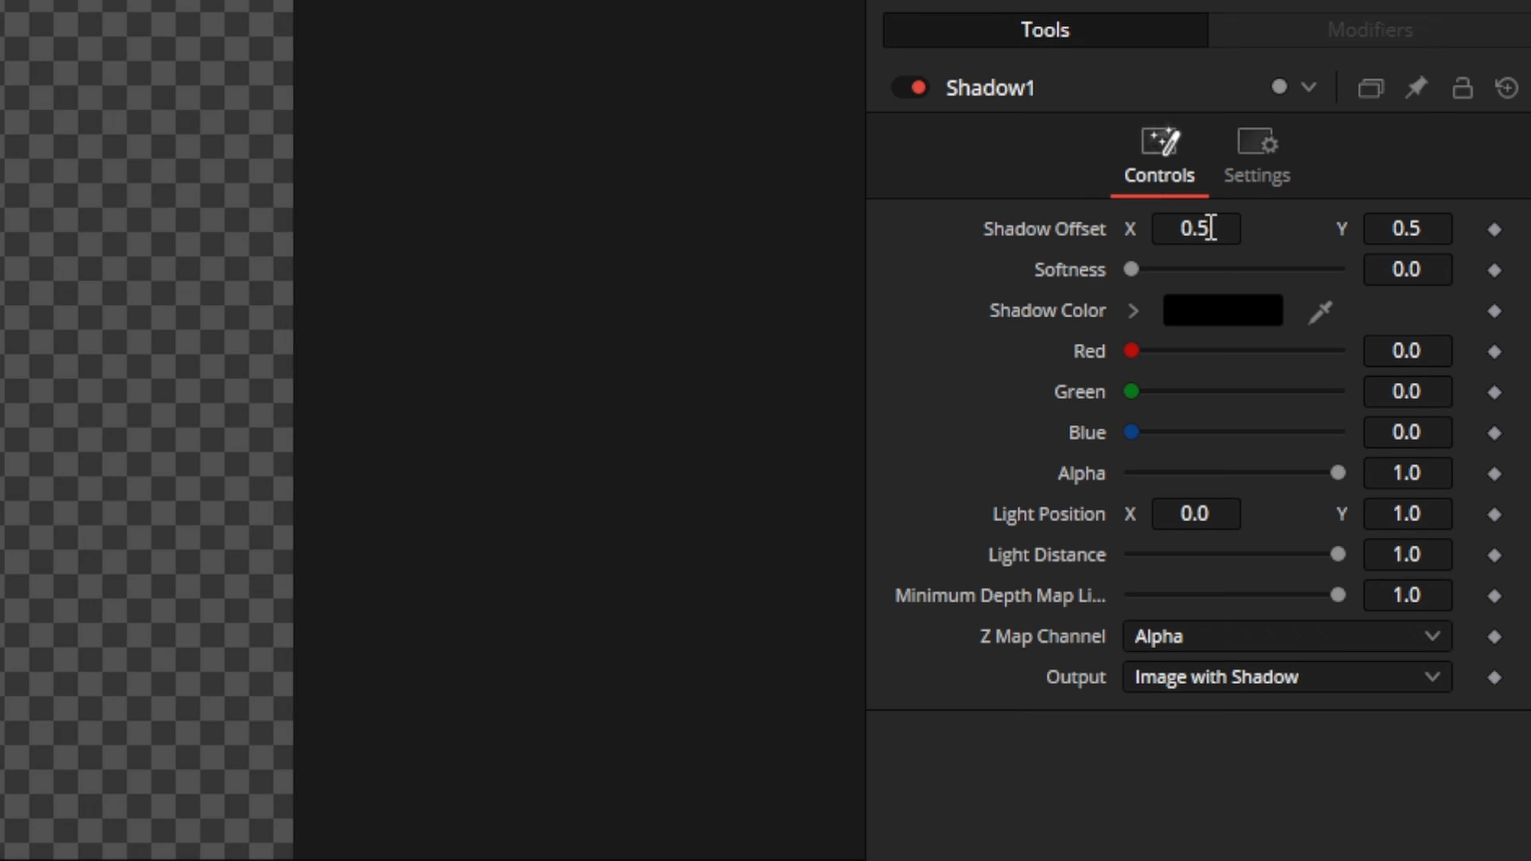
{"action": "left_click_drag", "start_coordinate": [1213, 230], "coordinate": [1202, 230]}
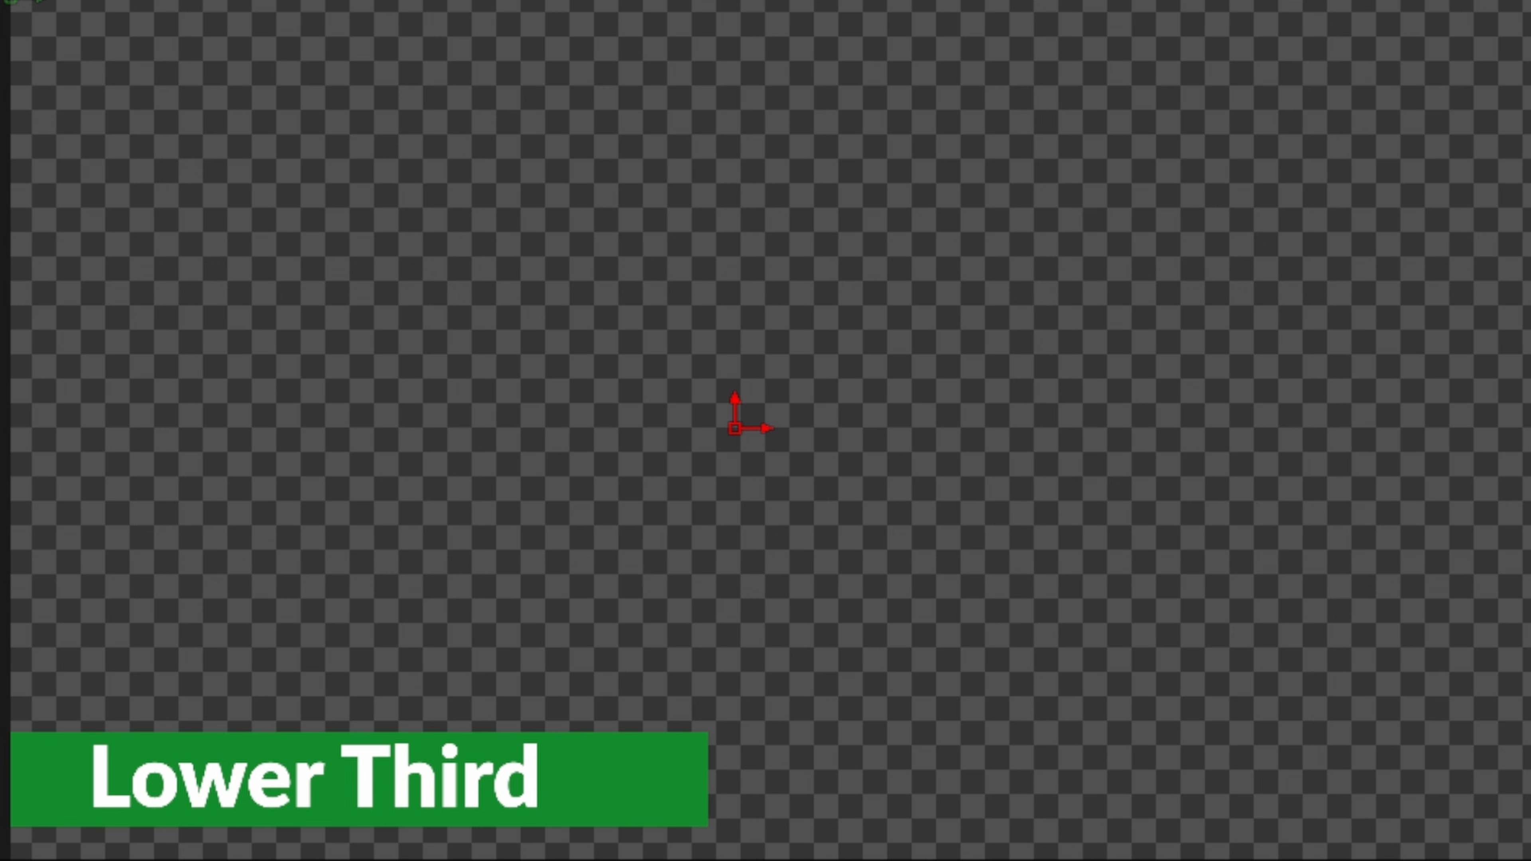
{"action": "left_click_drag", "start_coordinate": [735, 428], "coordinate": [792, 428]}
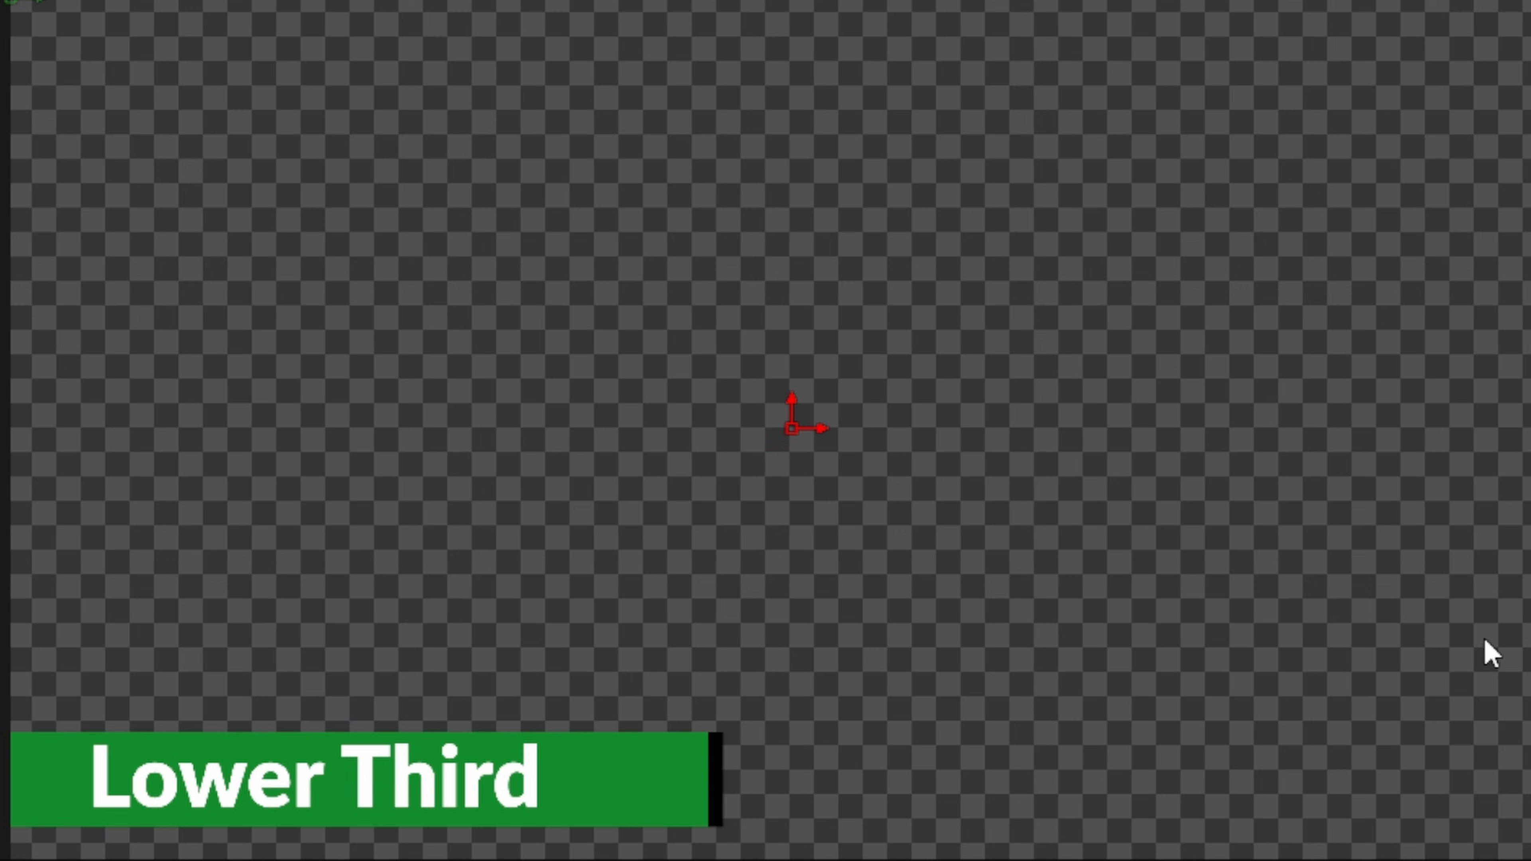
Offset Shadow1 slightly downwards to Y 0.483 and set its softness to about 0.0142
{"action": "left_click_drag", "start_coordinate": [791, 429], "coordinate": [791, 444]}
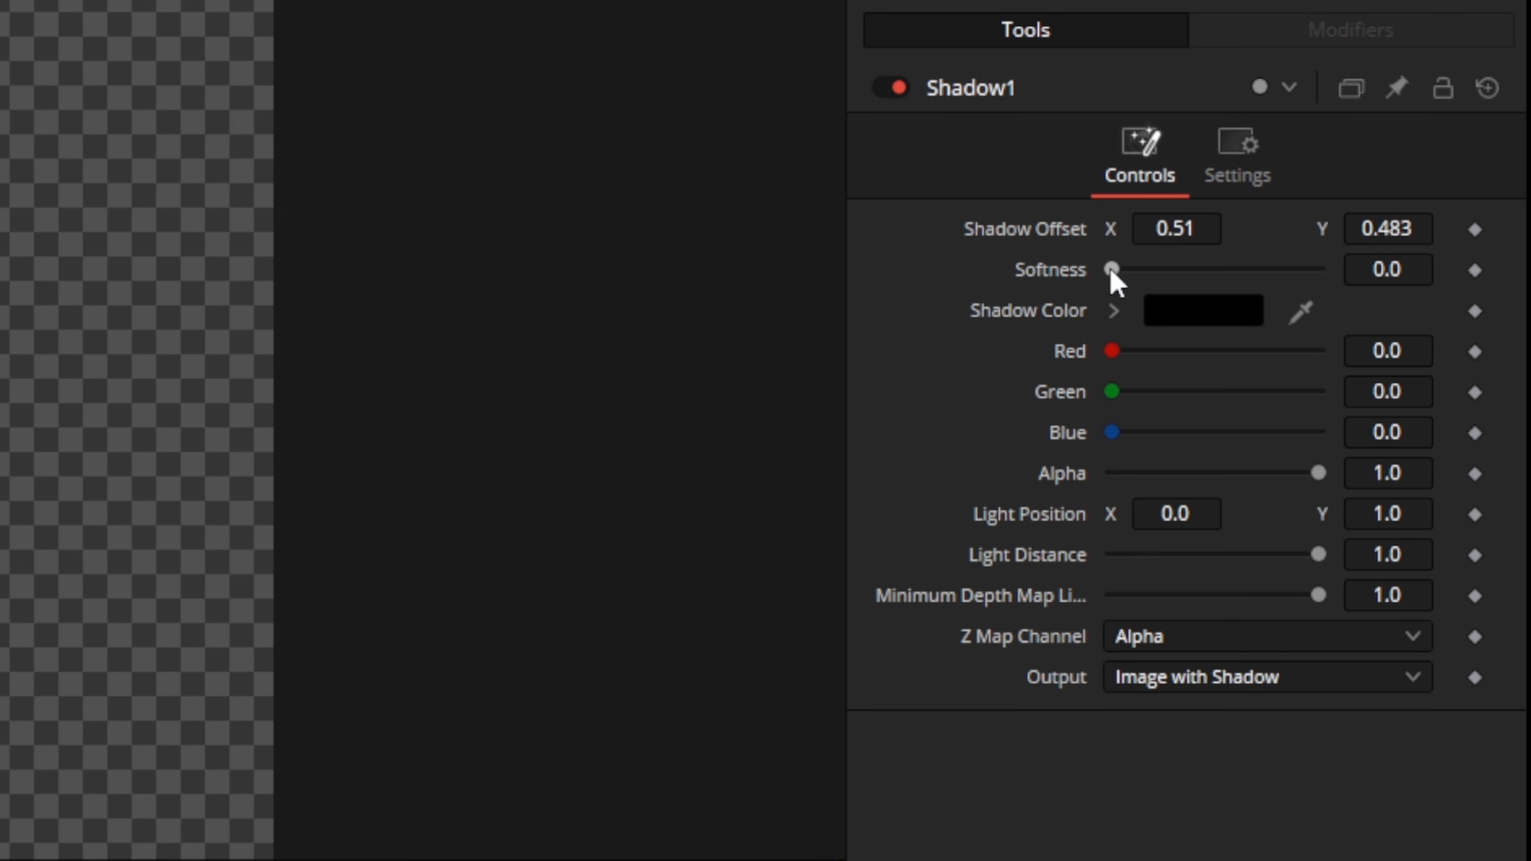
{"action": "left_click_drag", "start_coordinate": [1113, 275], "coordinate": [1186, 276]}
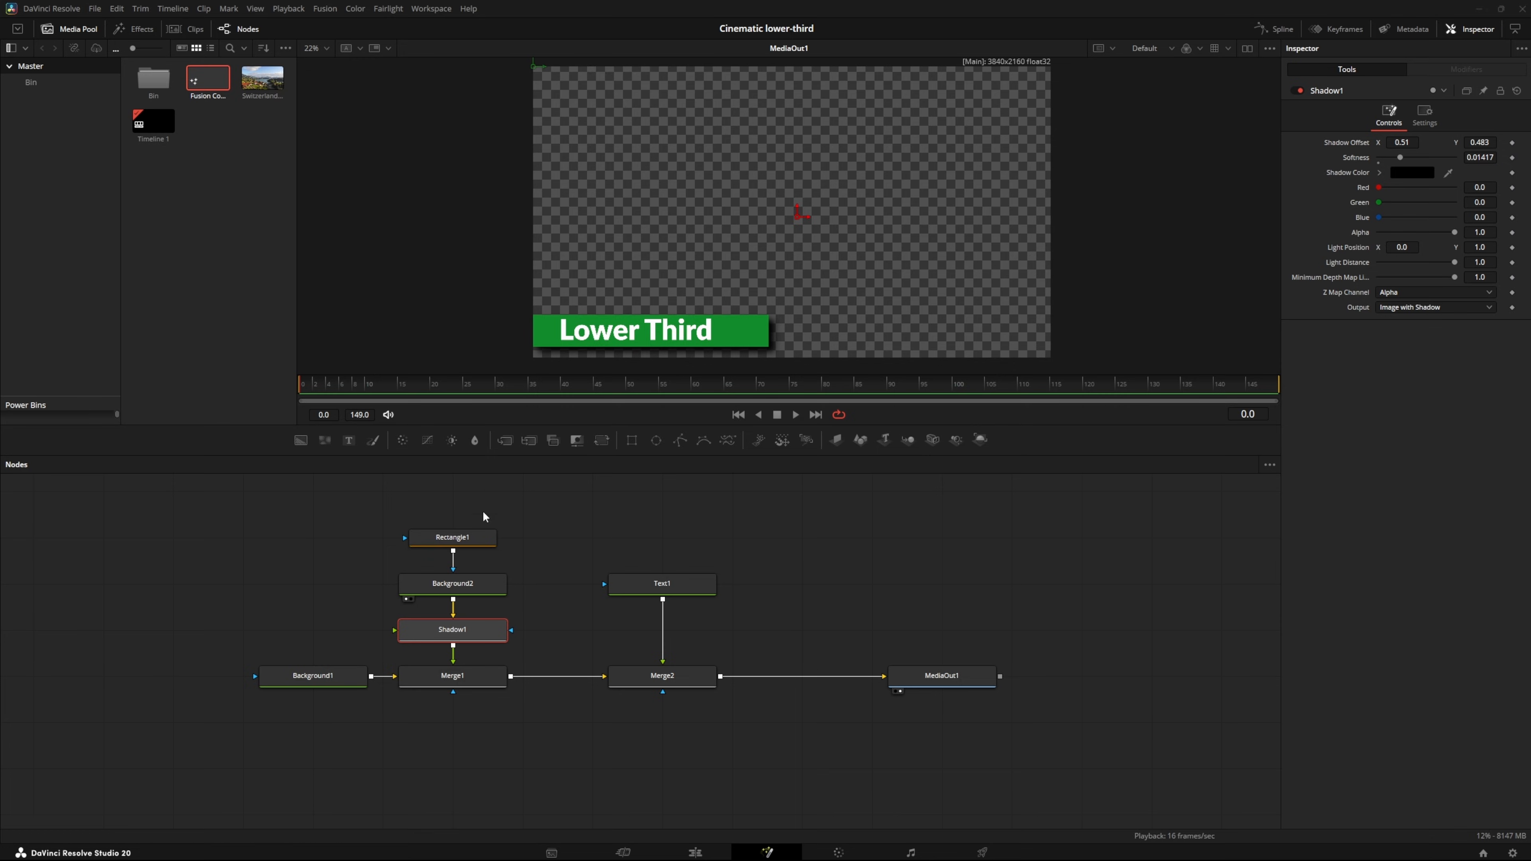
Move Rectangle1 and Background2 up in the node graph and insert a Color Corrector node between Background2 and Shadow1
{"action": "left_click", "coordinate": [466, 602]}
{"action": "left_click_drag", "start_coordinate": [466, 601], "coordinate": [473, 531]}
{"action": "left_click", "coordinate": [557, 513]}
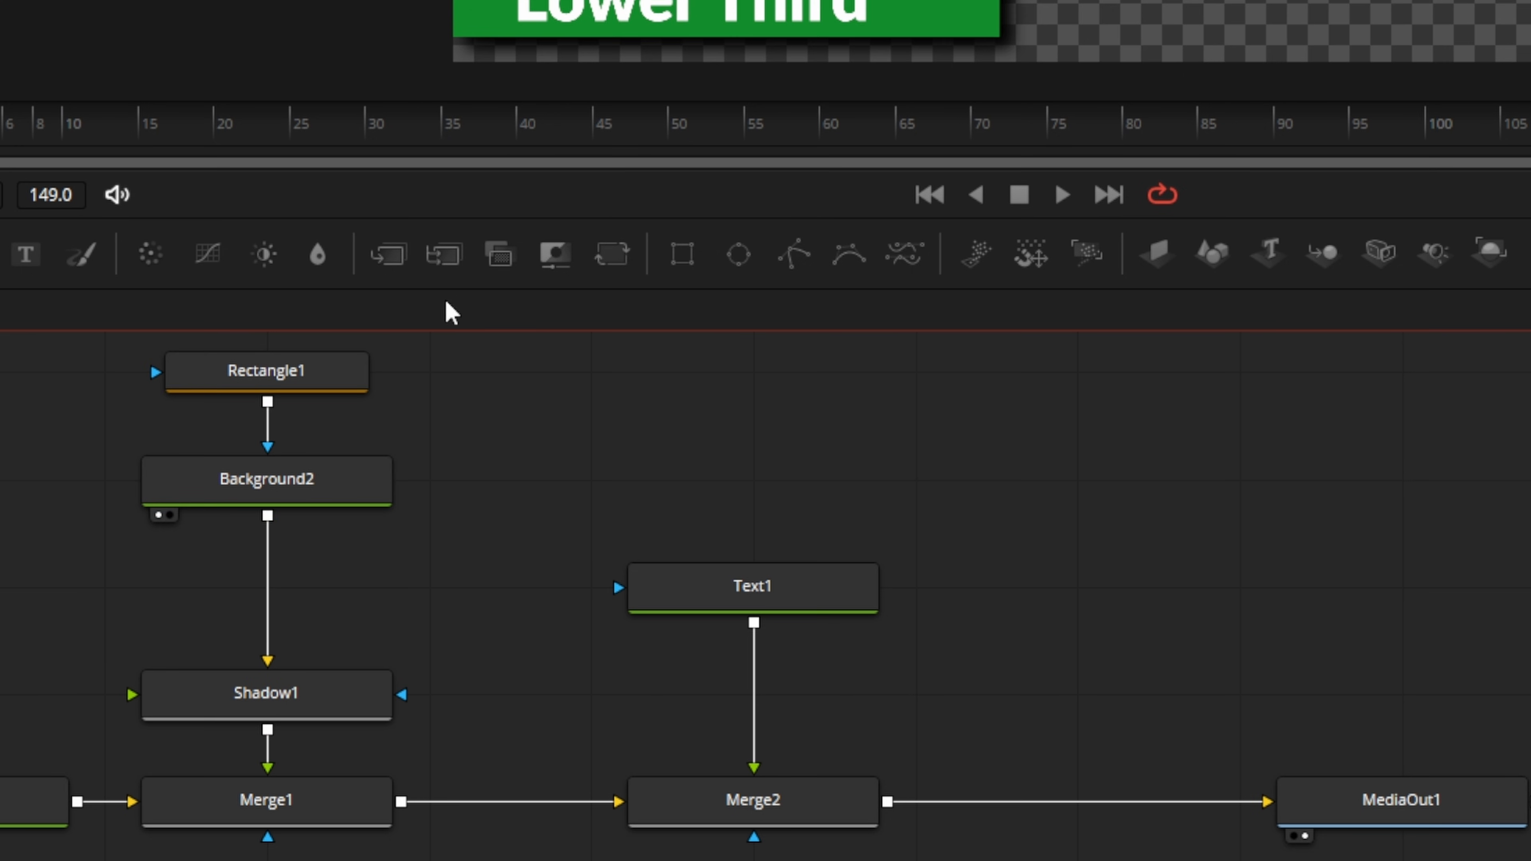
{"action": "left_click_drag", "start_coordinate": [155, 262], "coordinate": [272, 594]}
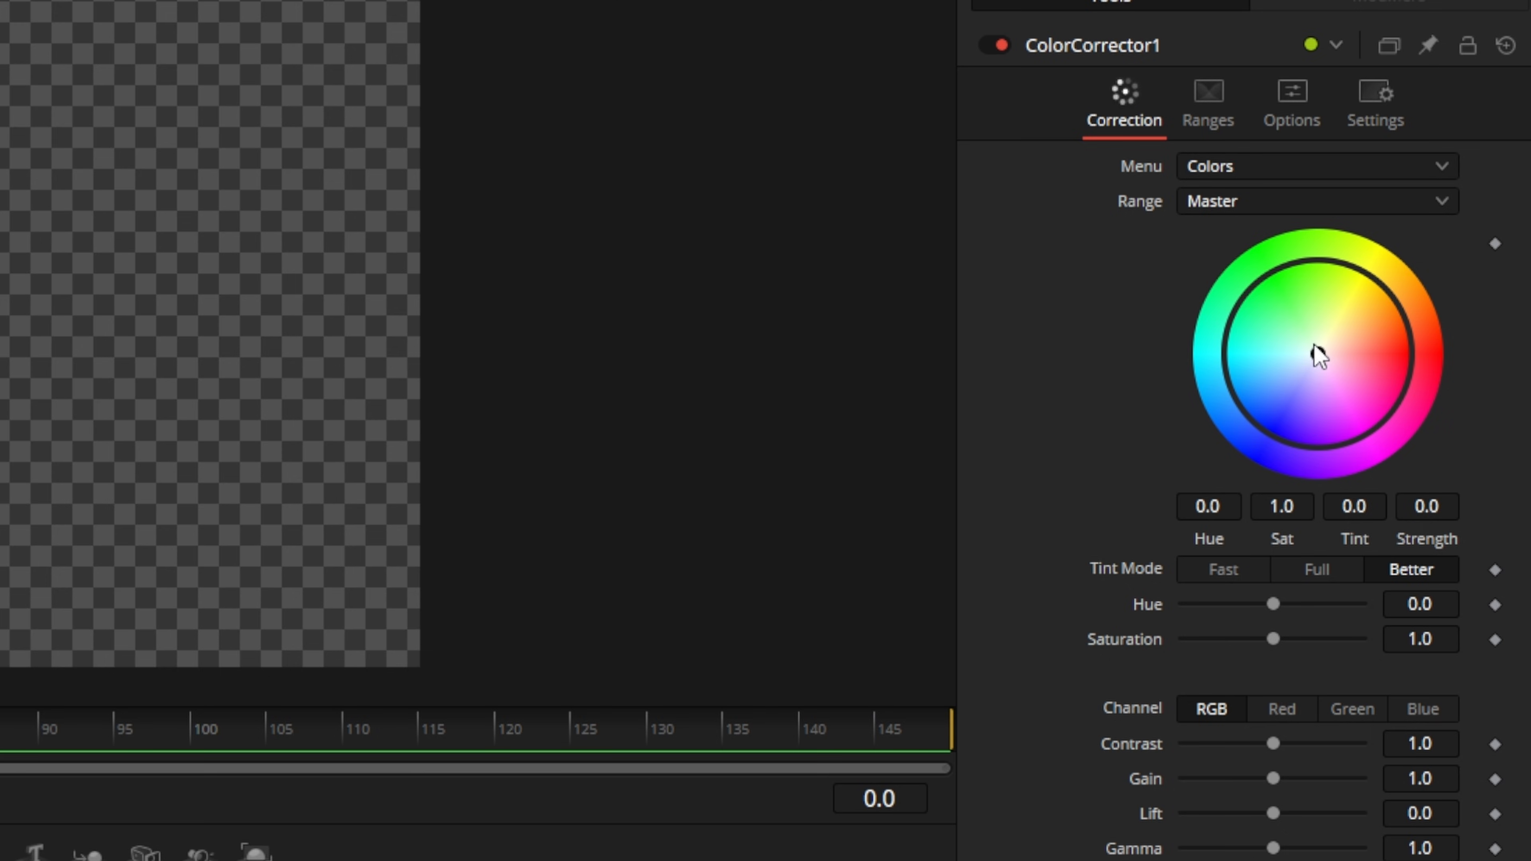
Try tinting the whole green bar slightly towards yellow with the Color Corrector's master wheel, resetting the node between attempts
{"action": "left_click_drag", "start_coordinate": [1320, 359], "coordinate": [1374, 295]}
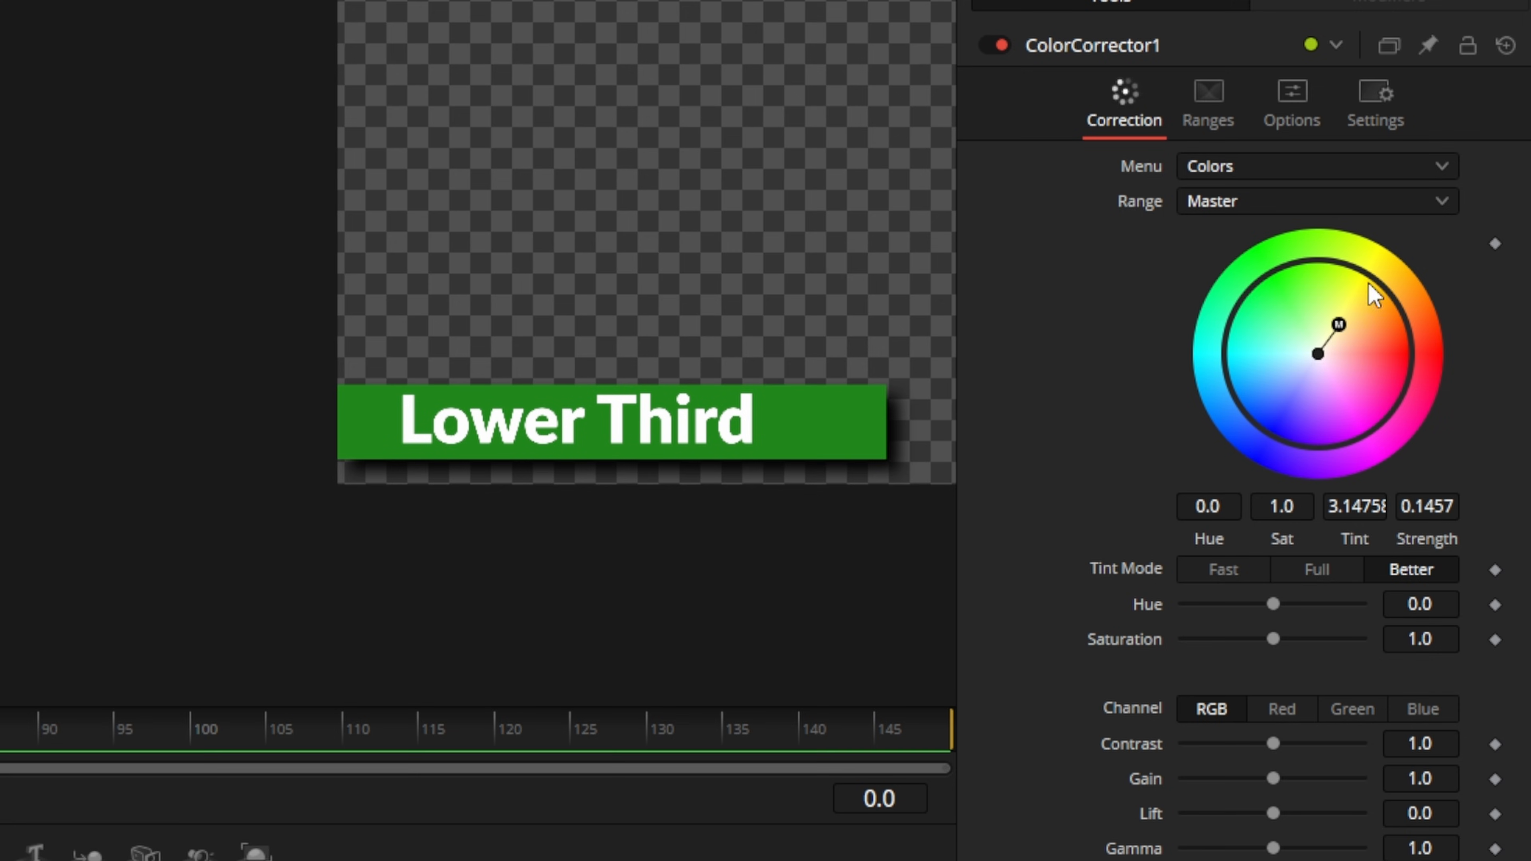
{"action": "left_click", "coordinate": [1503, 43]}
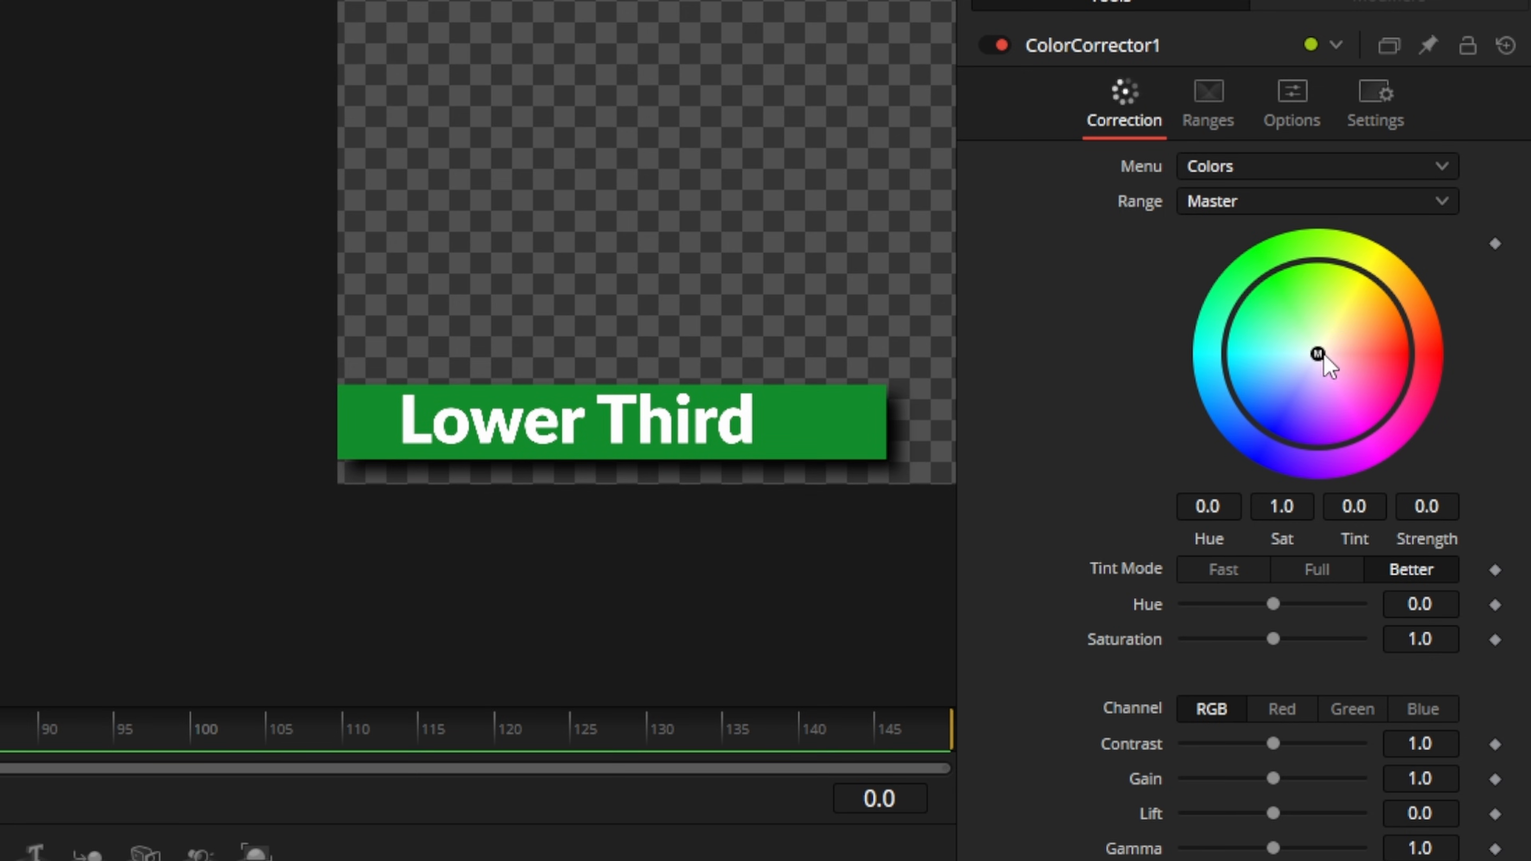
{"action": "left_click_drag", "start_coordinate": [1319, 354], "coordinate": [1335, 334]}
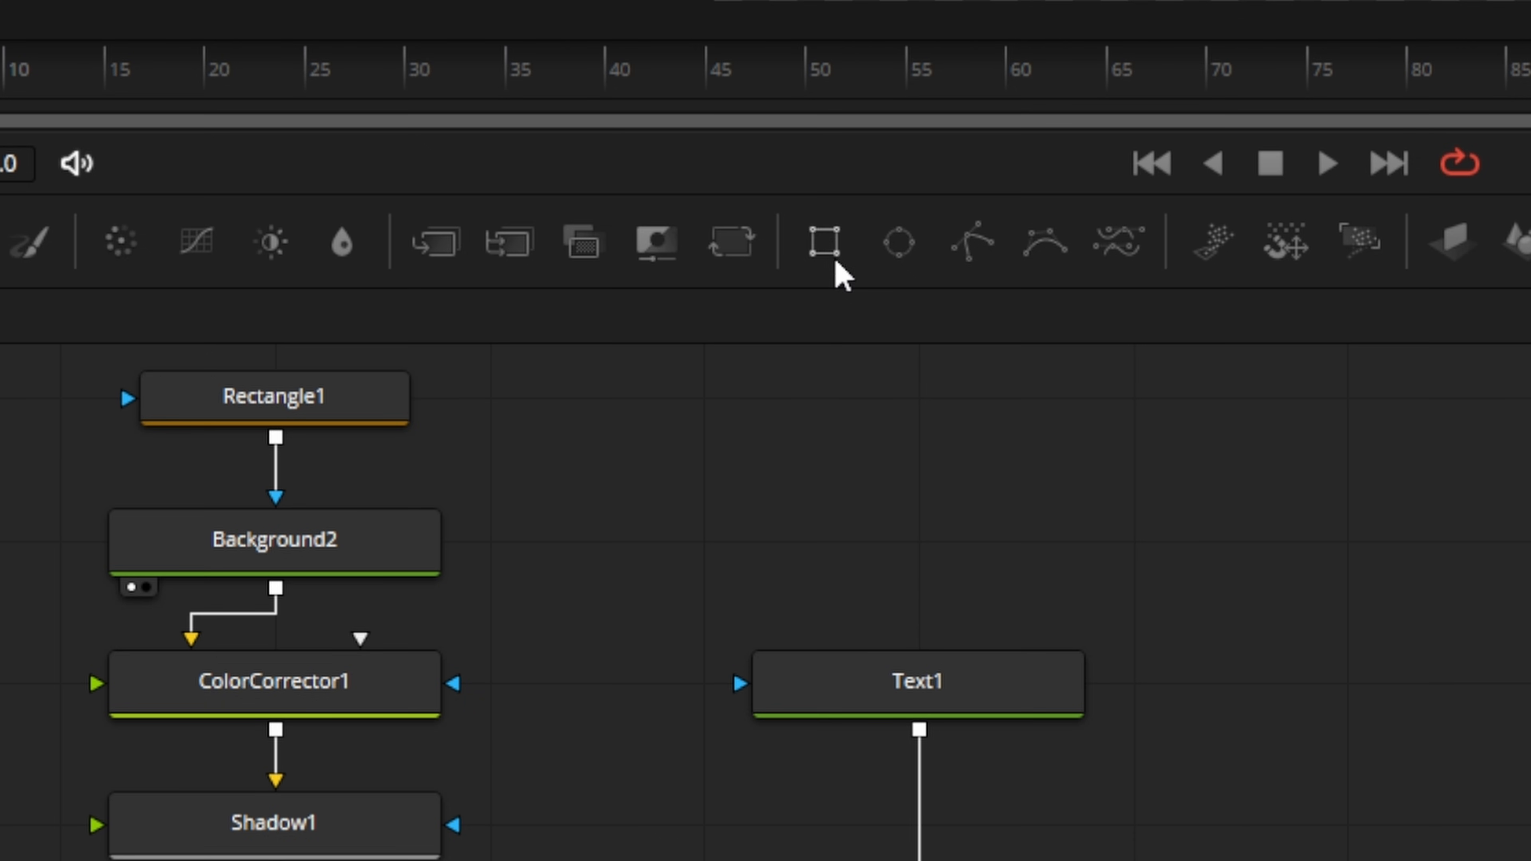
Mask ColorCorrector1 with a new narrow rectangle over the bar's right end and tint that area brighter green at strength 1.0
{"action": "left_click_drag", "start_coordinate": [633, 443], "coordinate": [398, 589]}
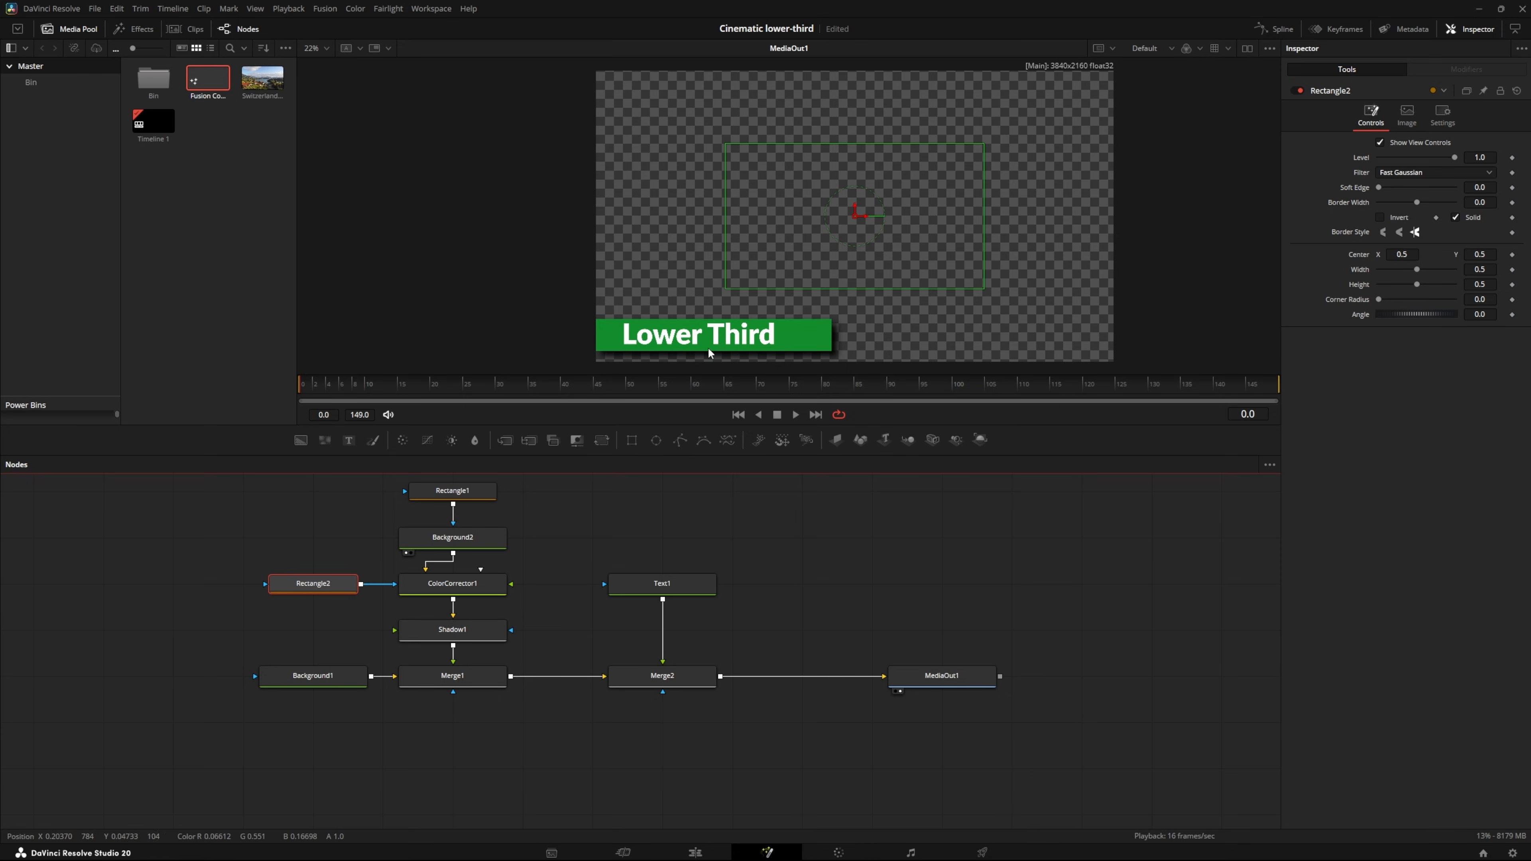
{"action": "left_click_drag", "start_coordinate": [676, 246], "coordinate": [901, 231]}
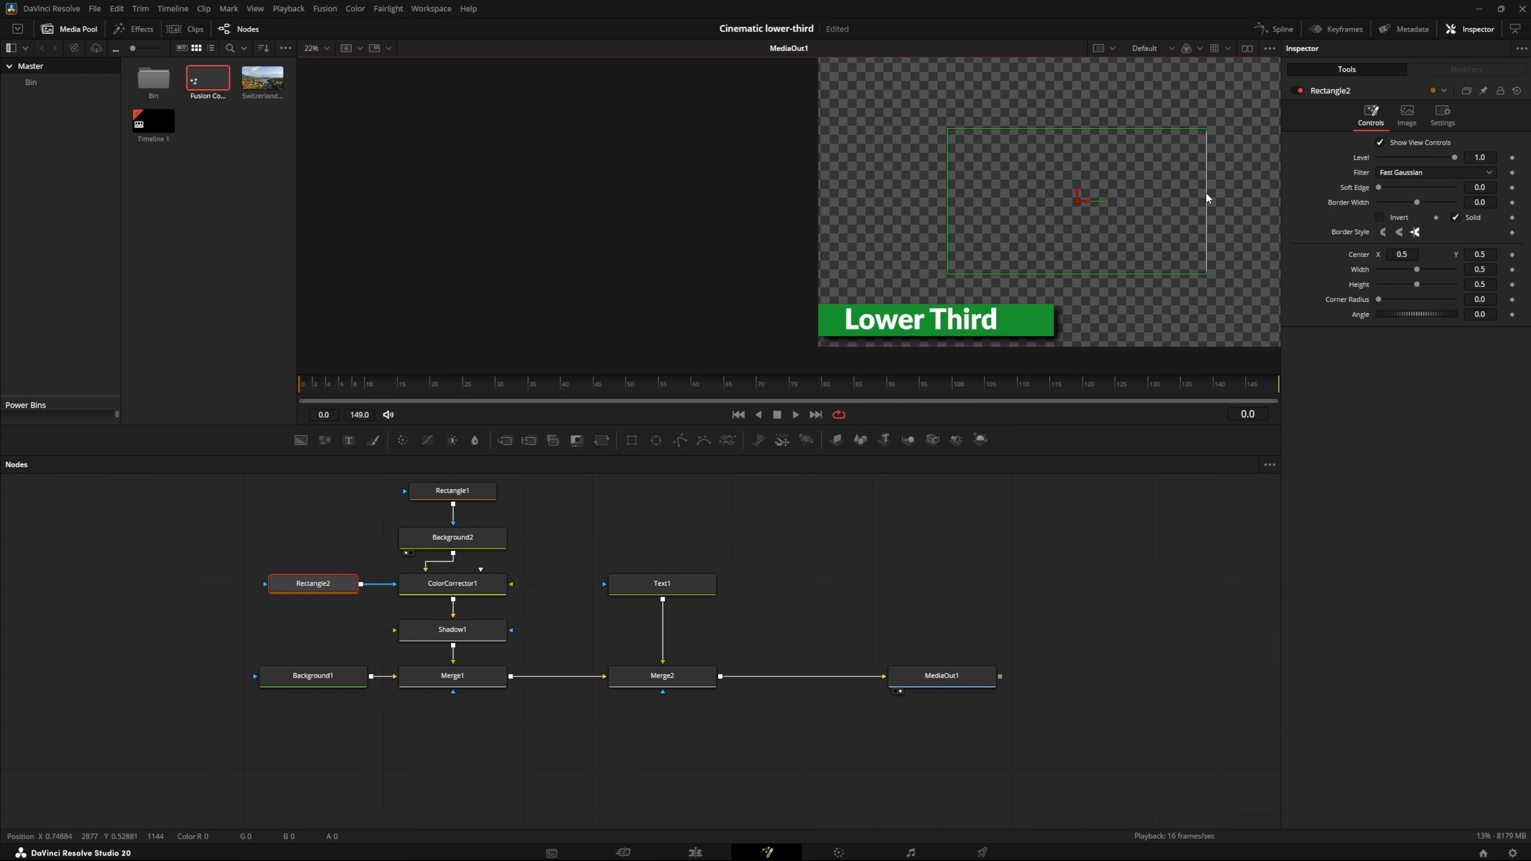
{"action": "left_click_drag", "start_coordinate": [1205, 194], "coordinate": [1097, 199]}
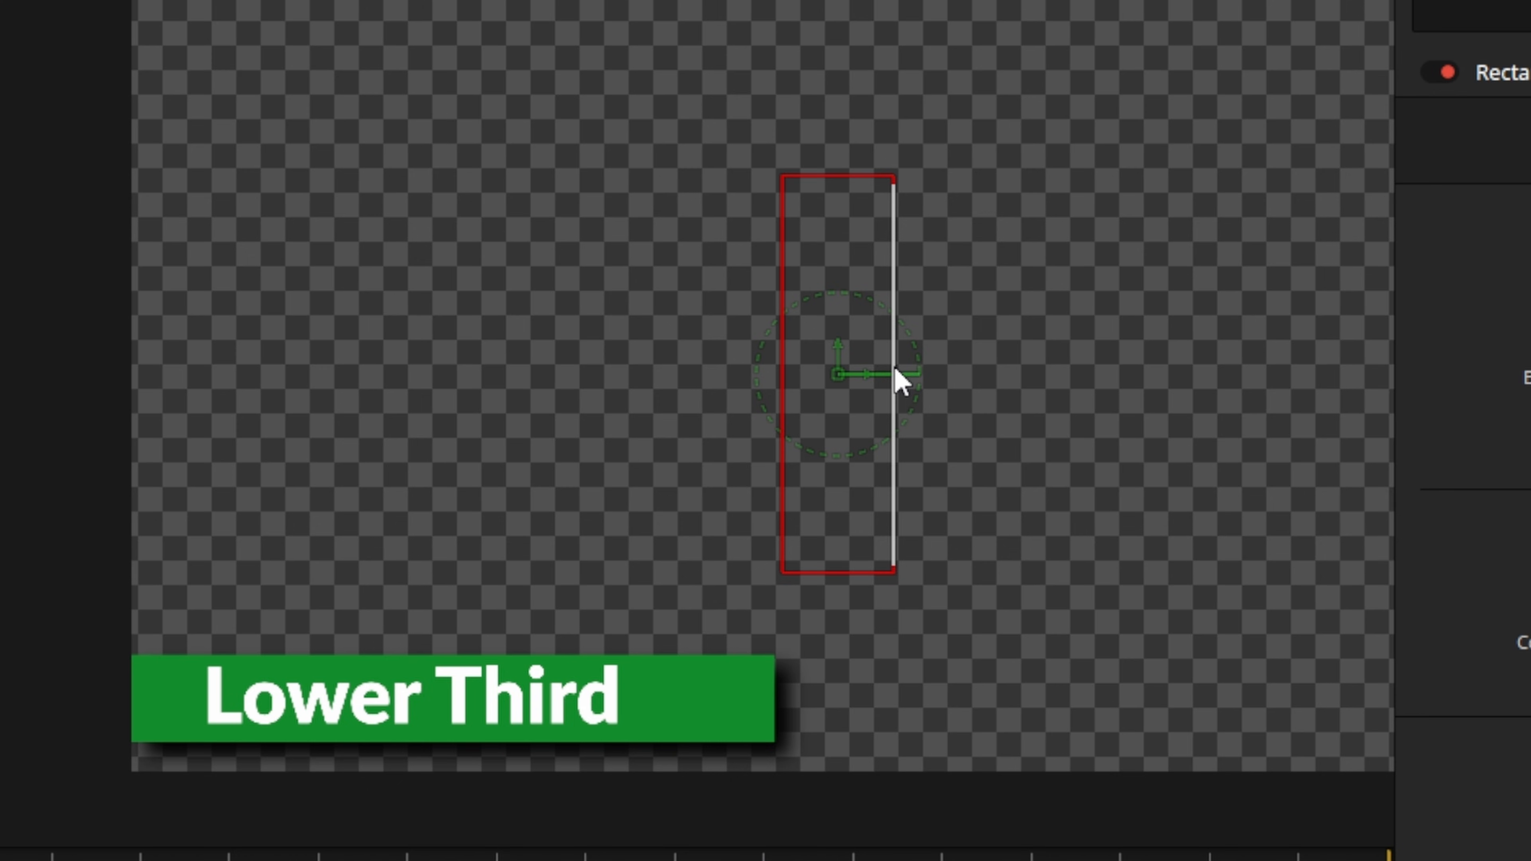
{"action": "left_click_drag", "start_coordinate": [837, 374], "coordinate": [705, 566]}
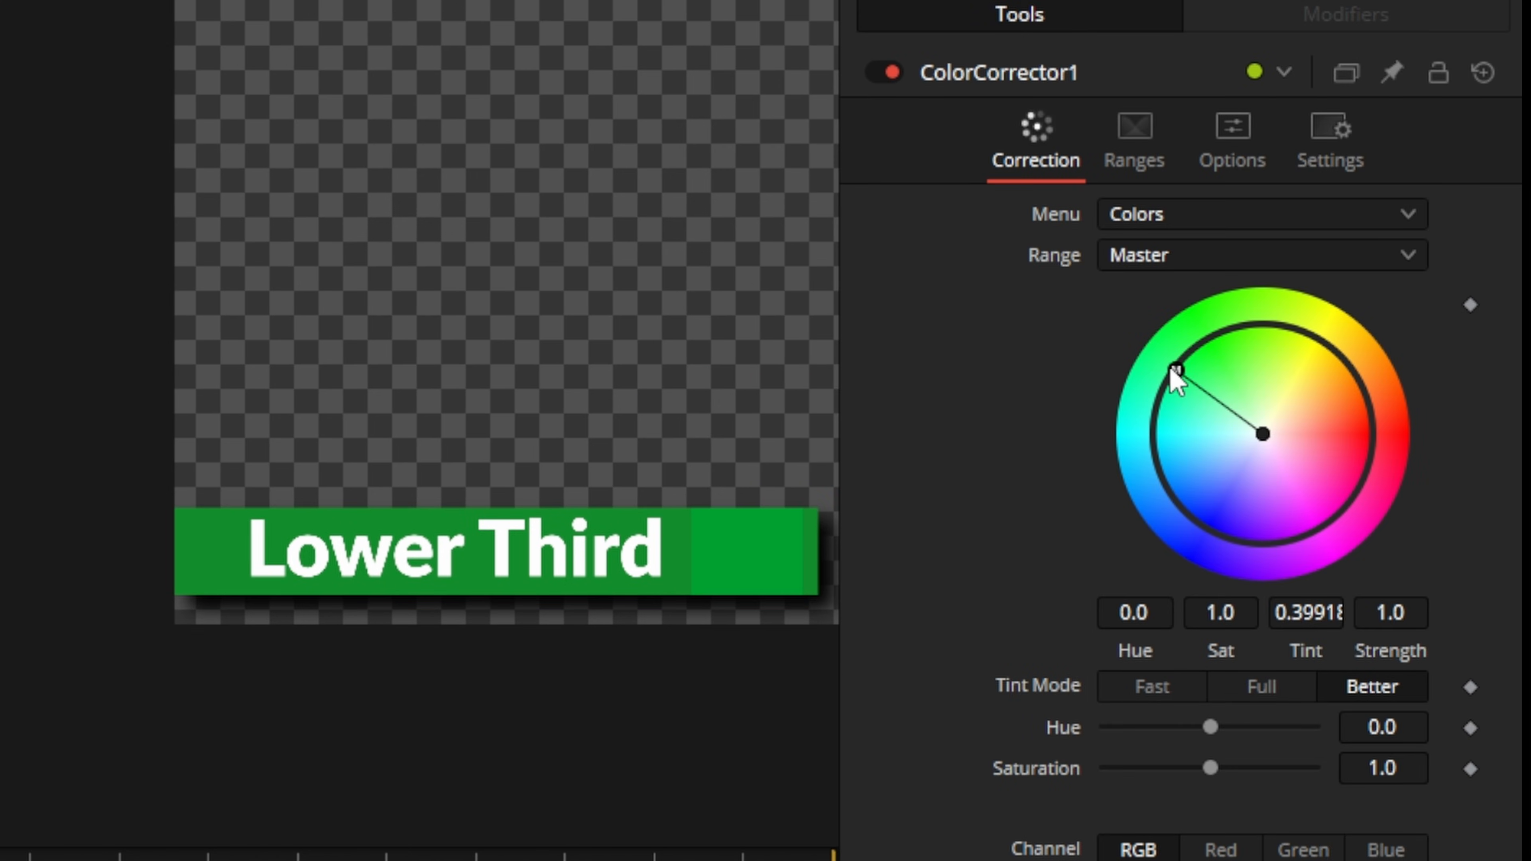
{"action": "mouse_move", "coordinate": [1172, 371]}
{"action": "left_mouse_down"}
{"action": "mouse_move", "coordinate": [1176, 425]}
{"action": "mouse_move", "coordinate": [1261, 501]}
{"action": "mouse_move", "coordinate": [1357, 460]}
{"action": "mouse_move", "coordinate": [1302, 351]}
{"action": "mouse_move", "coordinate": [1175, 398]}
{"action": "mouse_move", "coordinate": [1180, 365]}
{"action": "mouse_move", "coordinate": [1154, 398]}
{"action": "mouse_move", "coordinate": [1162, 375]}
{"action": "left_mouse_up"}
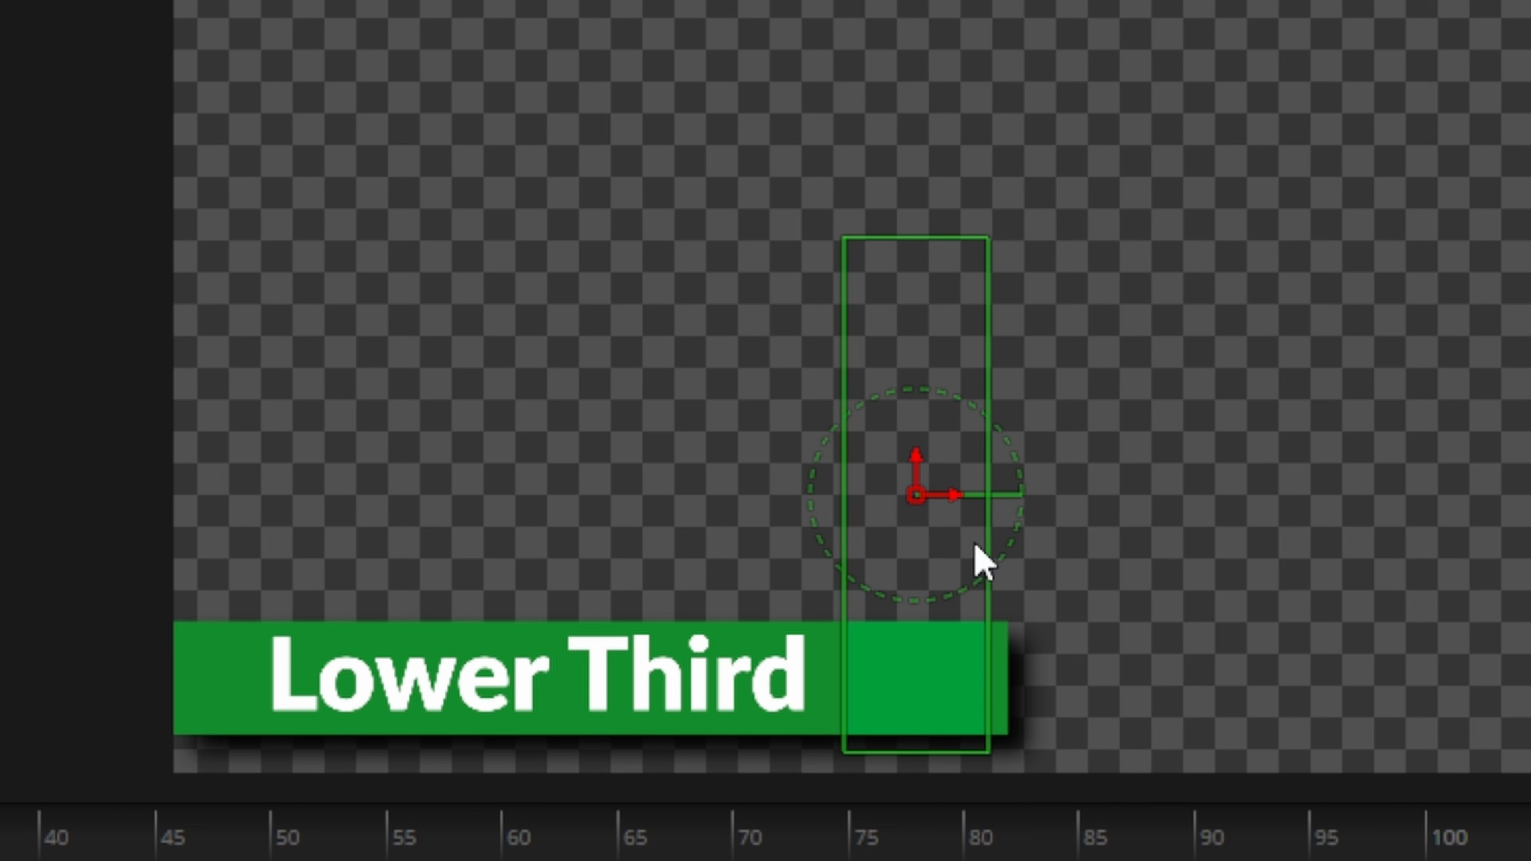
Narrow Rectangle2 to a width of 0.0625, tilt it about 19 degrees and centre it vertically on the green bar
{"action": "left_click_drag", "start_coordinate": [980, 545], "coordinate": [973, 540]}
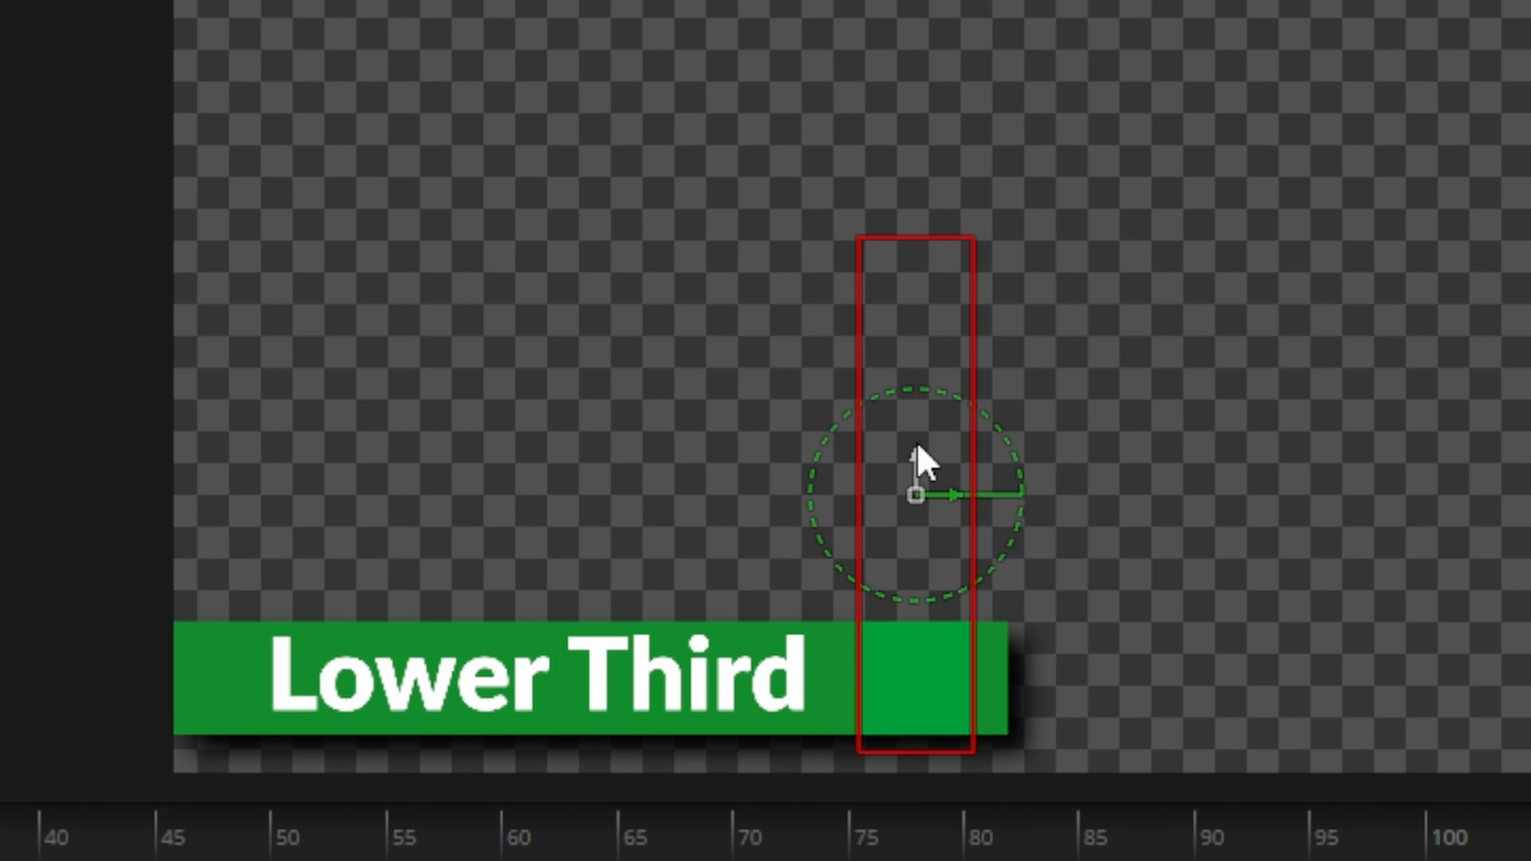
{"action": "left_click_drag", "start_coordinate": [921, 416], "coordinate": [857, 374]}
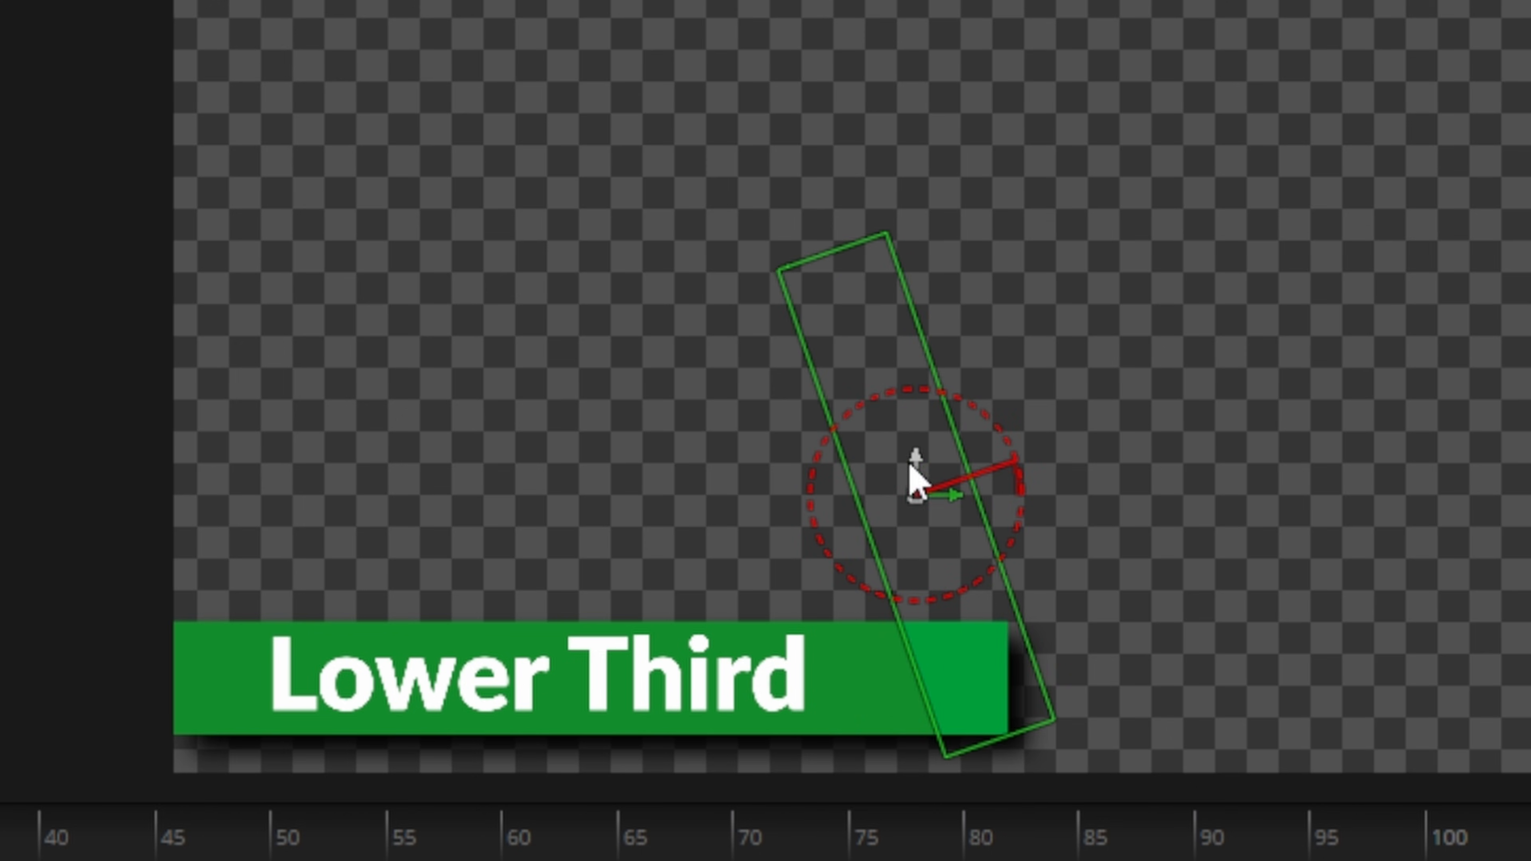
{"action": "left_click_drag", "start_coordinate": [916, 490], "coordinate": [913, 532]}
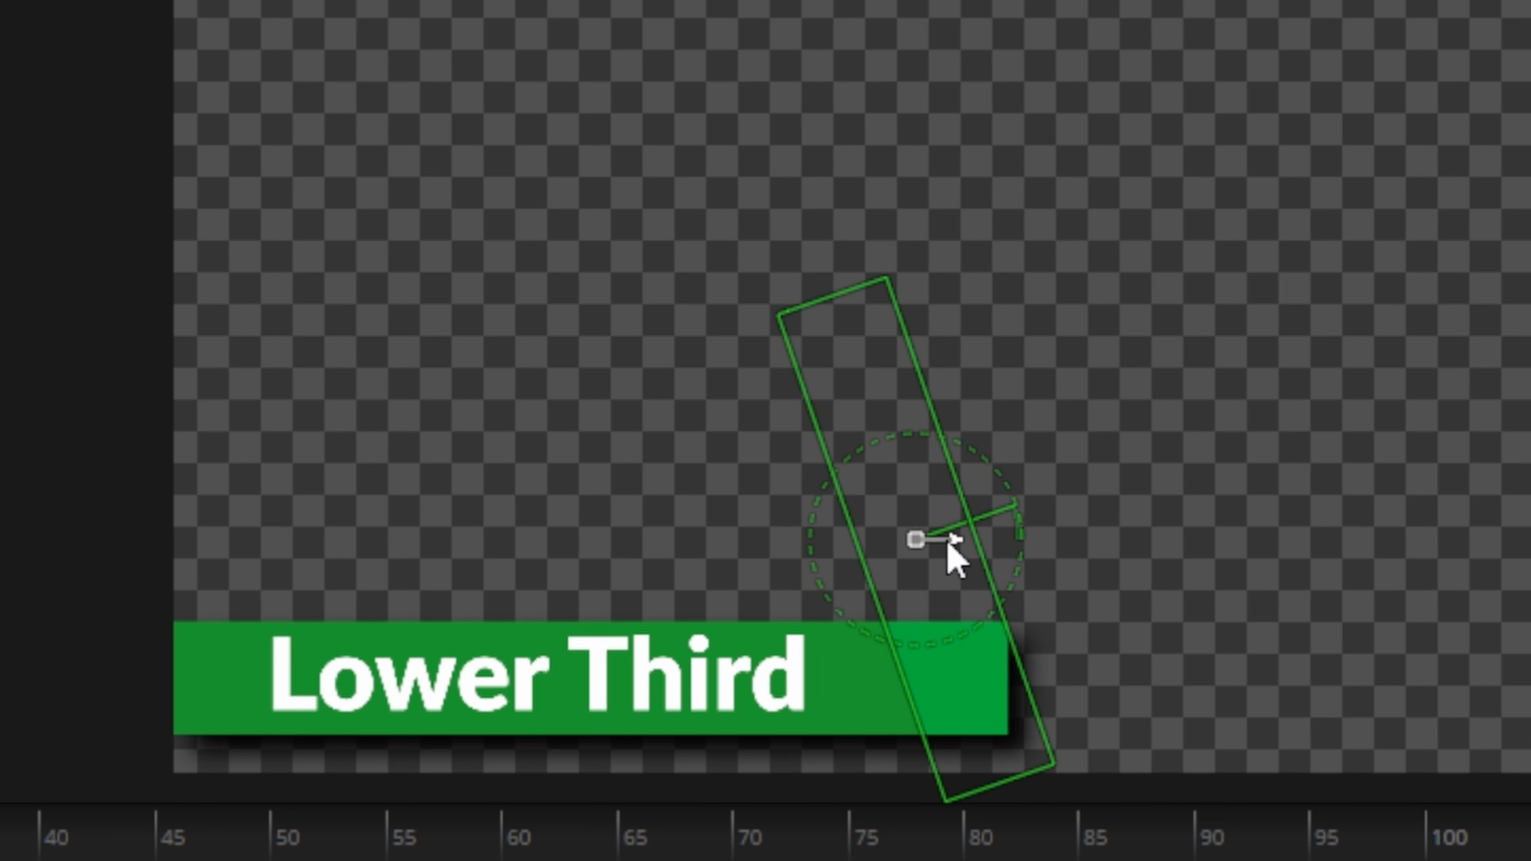
{"action": "left_click_drag", "start_coordinate": [948, 543], "coordinate": [916, 661]}
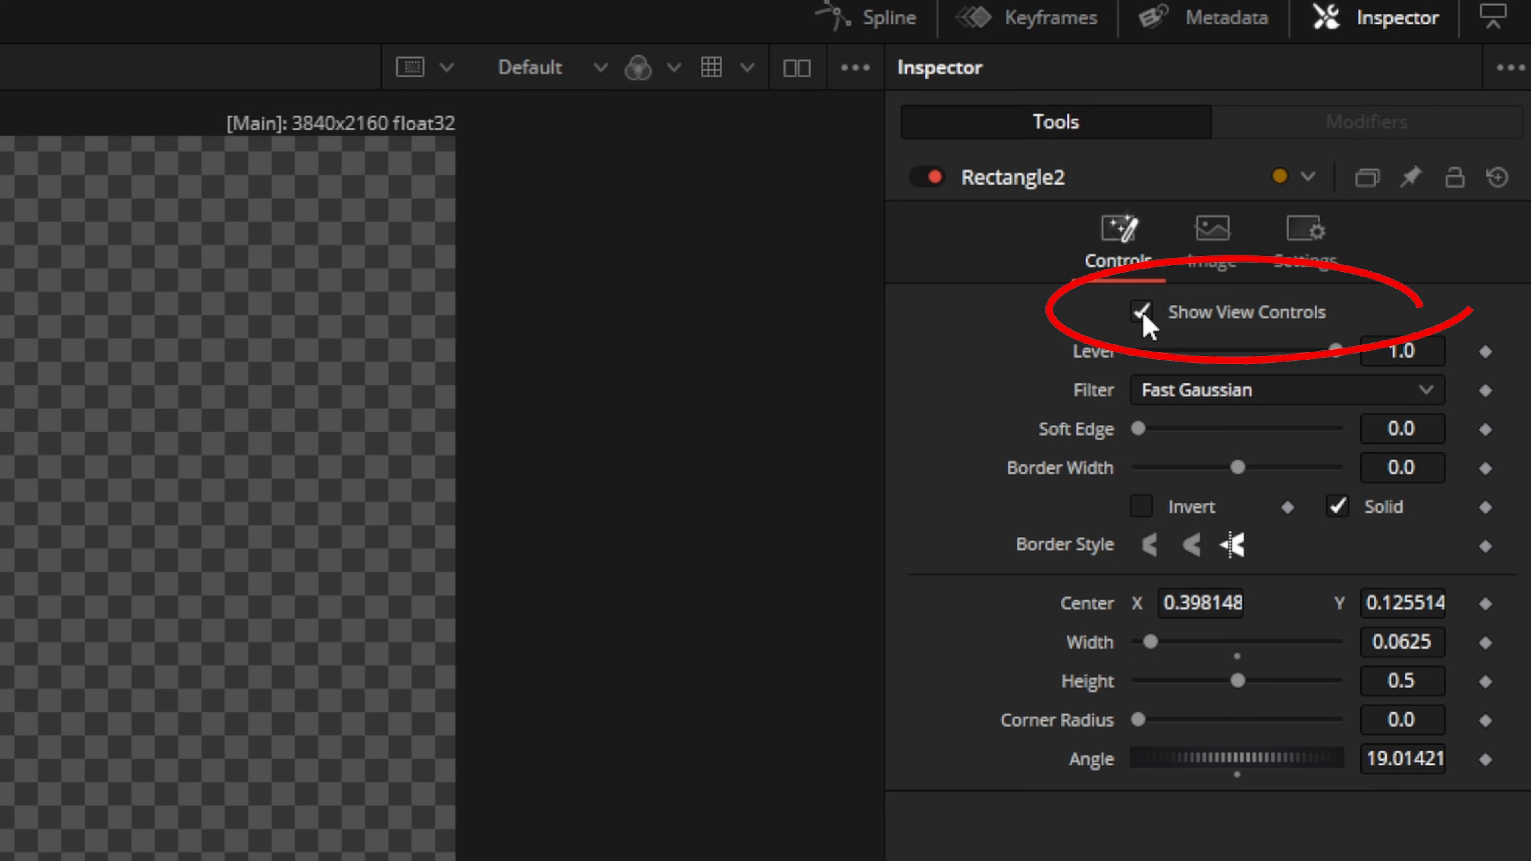
Hide Rectangle2's view controls and set its Soft Edge to 0.0142
{"action": "left_click", "coordinate": [1141, 312]}
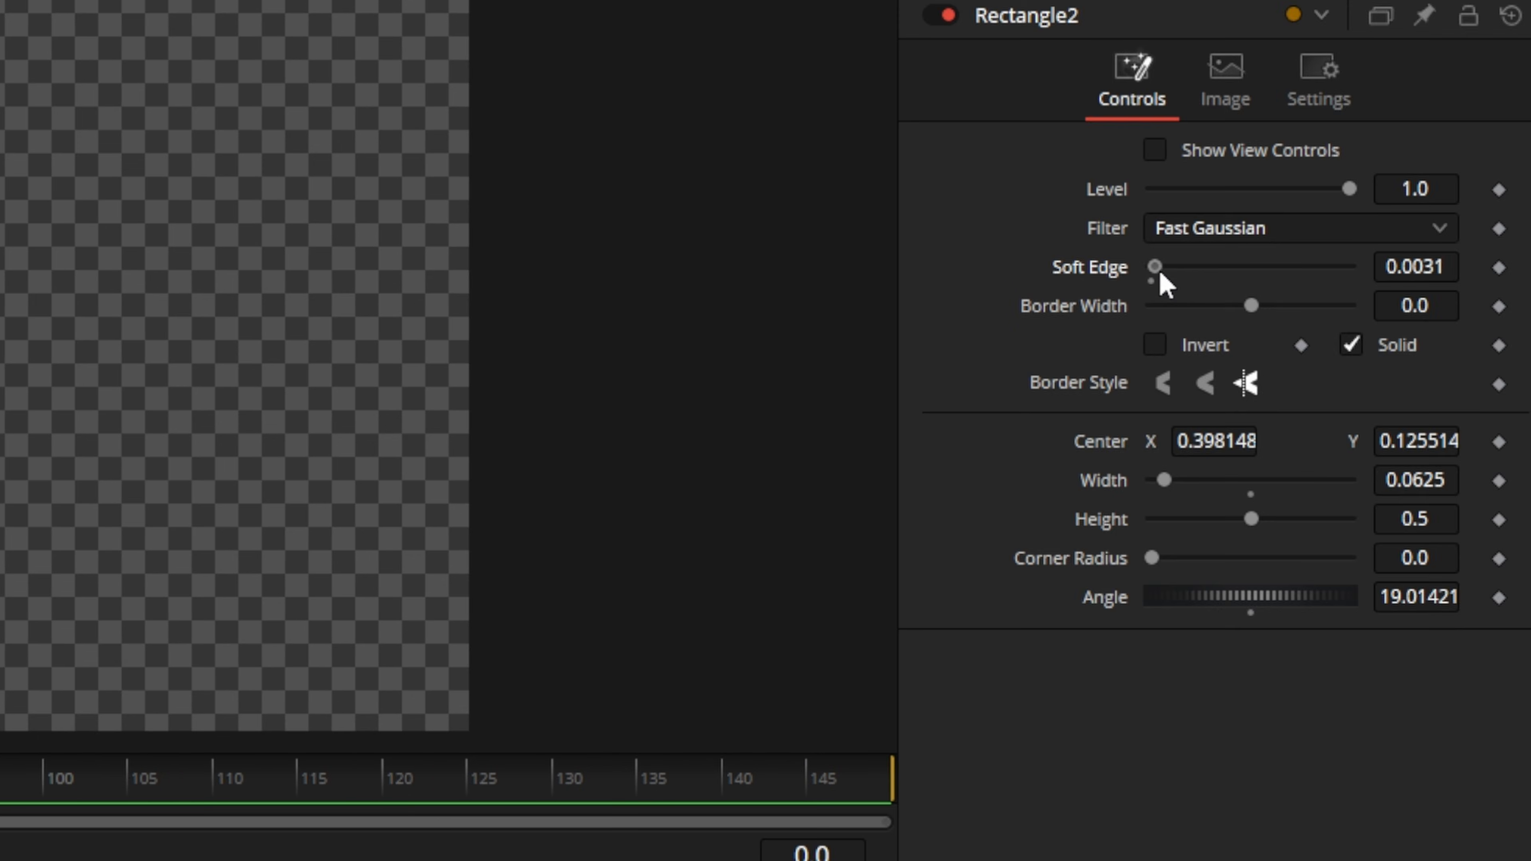
{"action": "left_click_drag", "start_coordinate": [1162, 284], "coordinate": [1172, 287]}
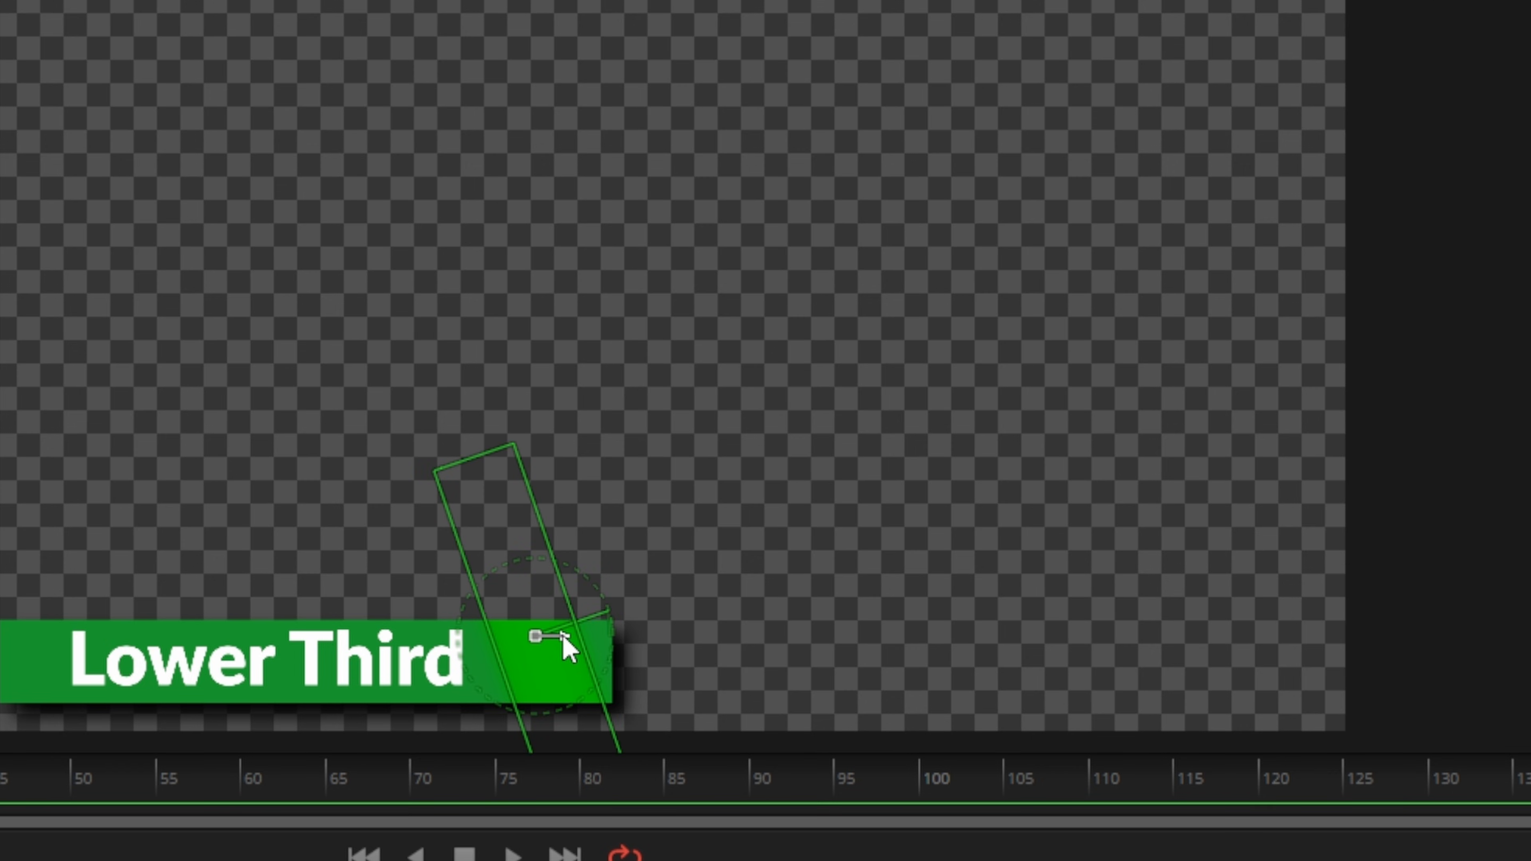
Keyframe Rectangle2's centre to sweep from outside the frame's left edge at frame 0 to past the bar's right end at frame 25
{"action": "left_click_drag", "start_coordinate": [562, 633], "coordinate": [123, 529]}
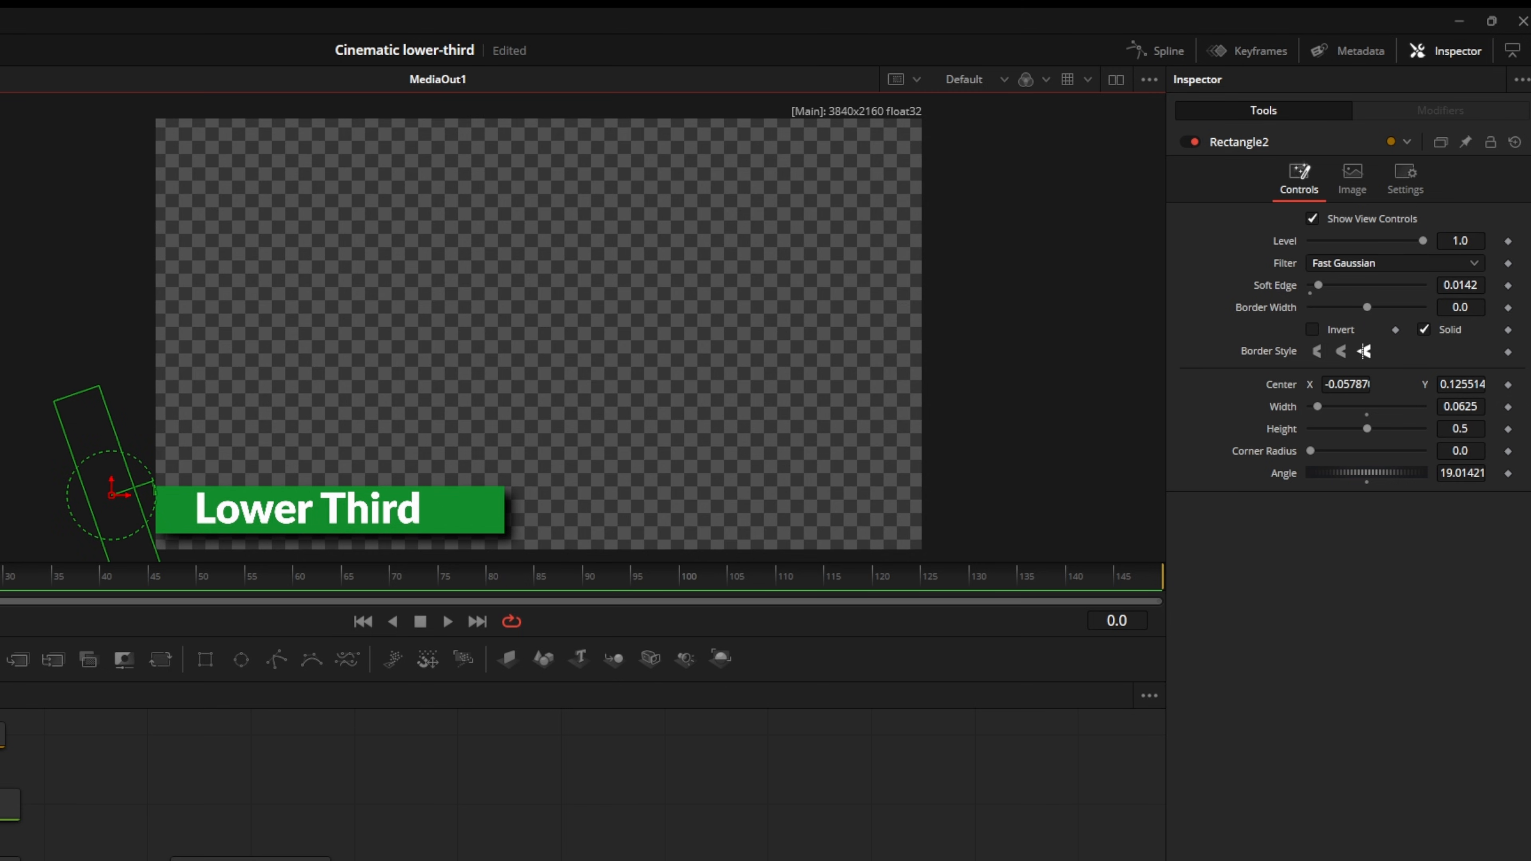
{"action": "left_click", "coordinate": [1508, 385]}
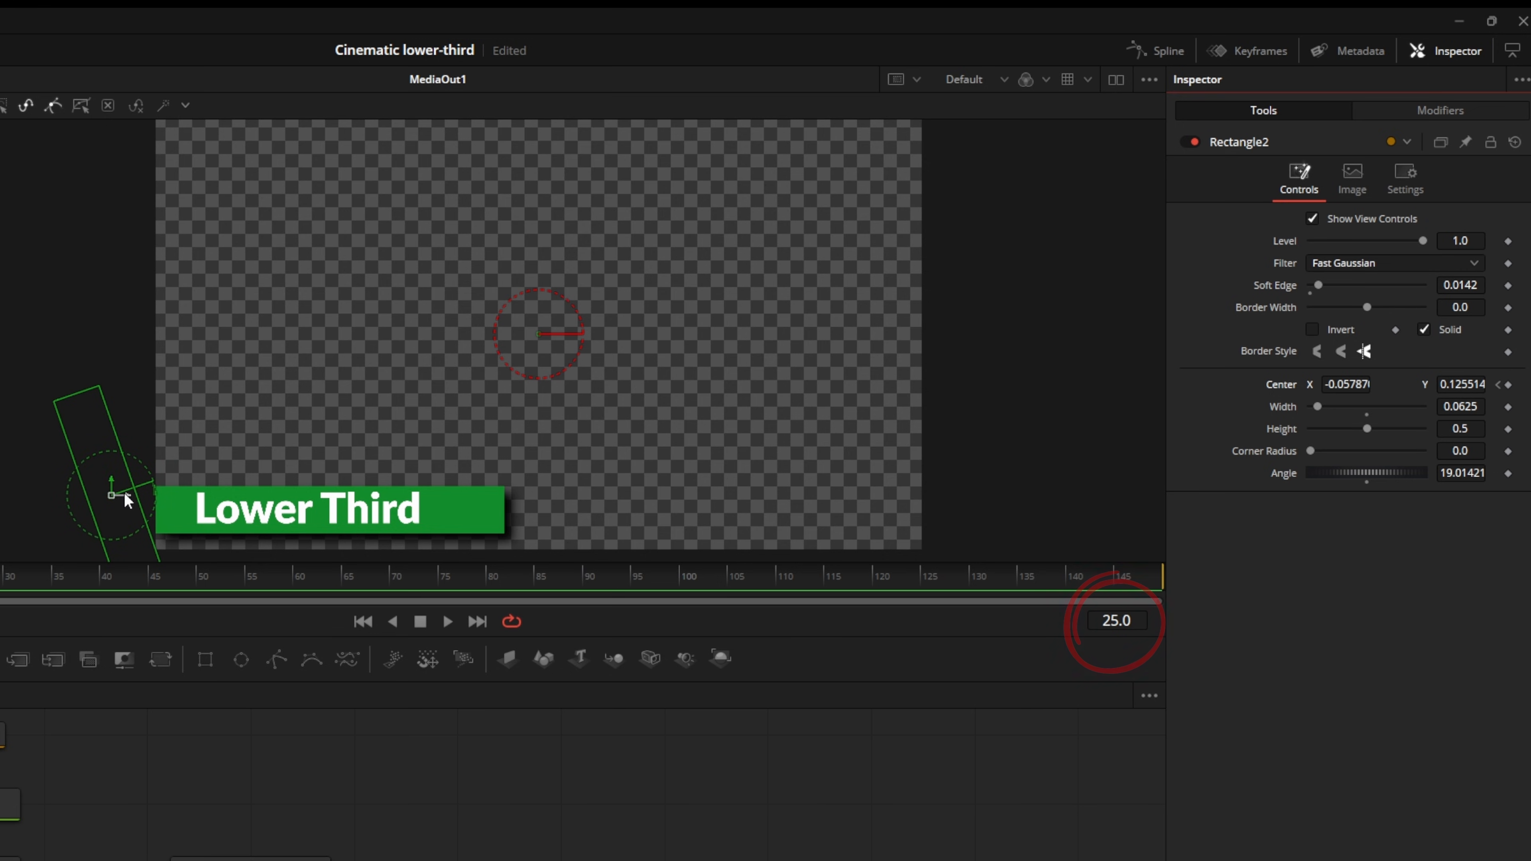
{"action": "left_click_drag", "start_coordinate": [127, 499], "coordinate": [579, 513]}
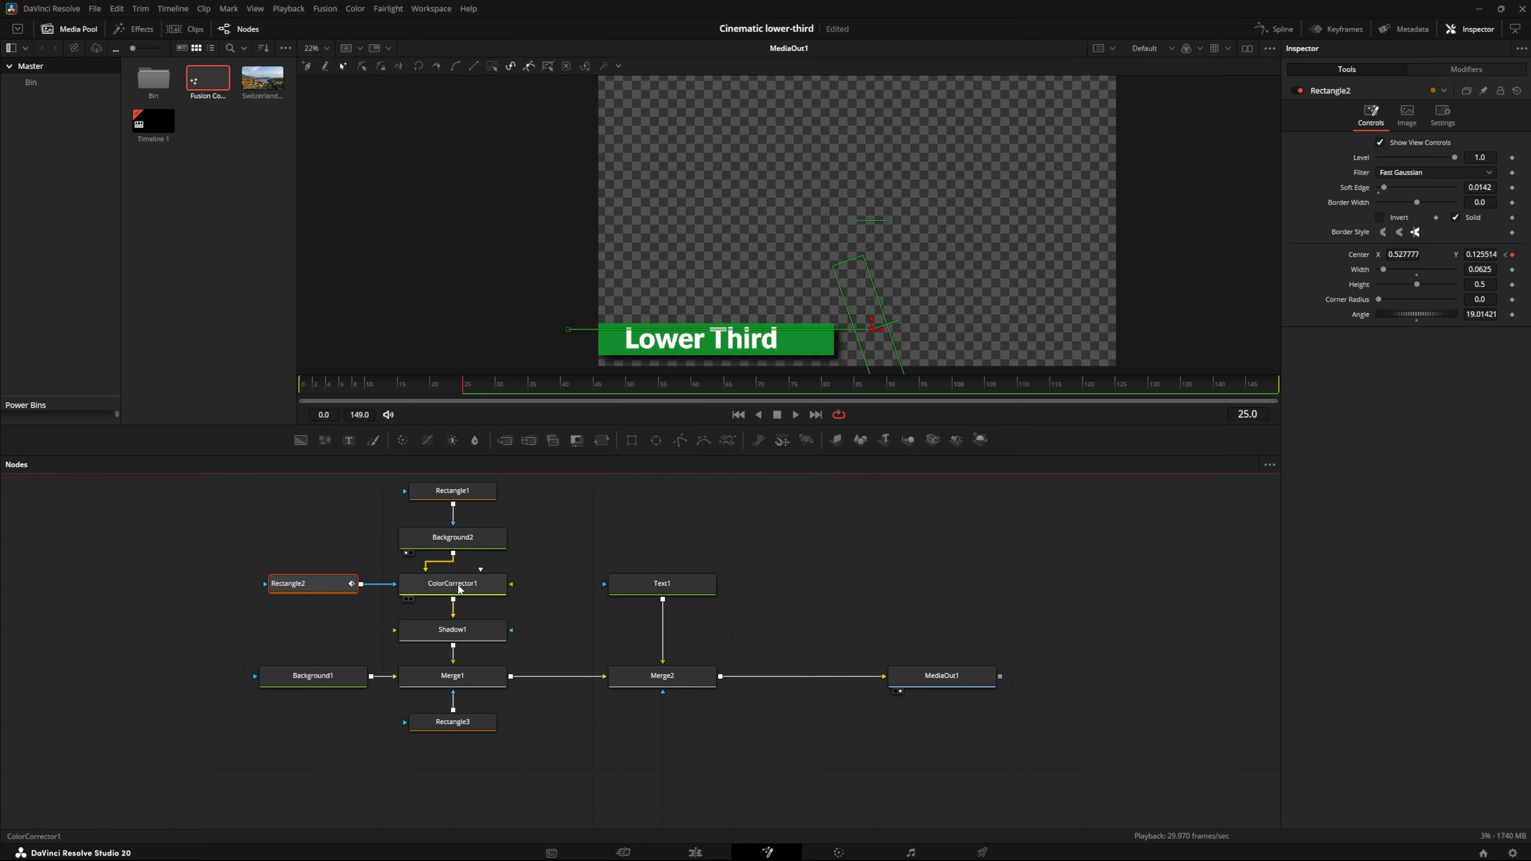
Connect Rectangle3 to Merge1's mask input, reduce the mask's height and move it over the green bar
{"action": "left_click", "coordinate": [458, 590]}
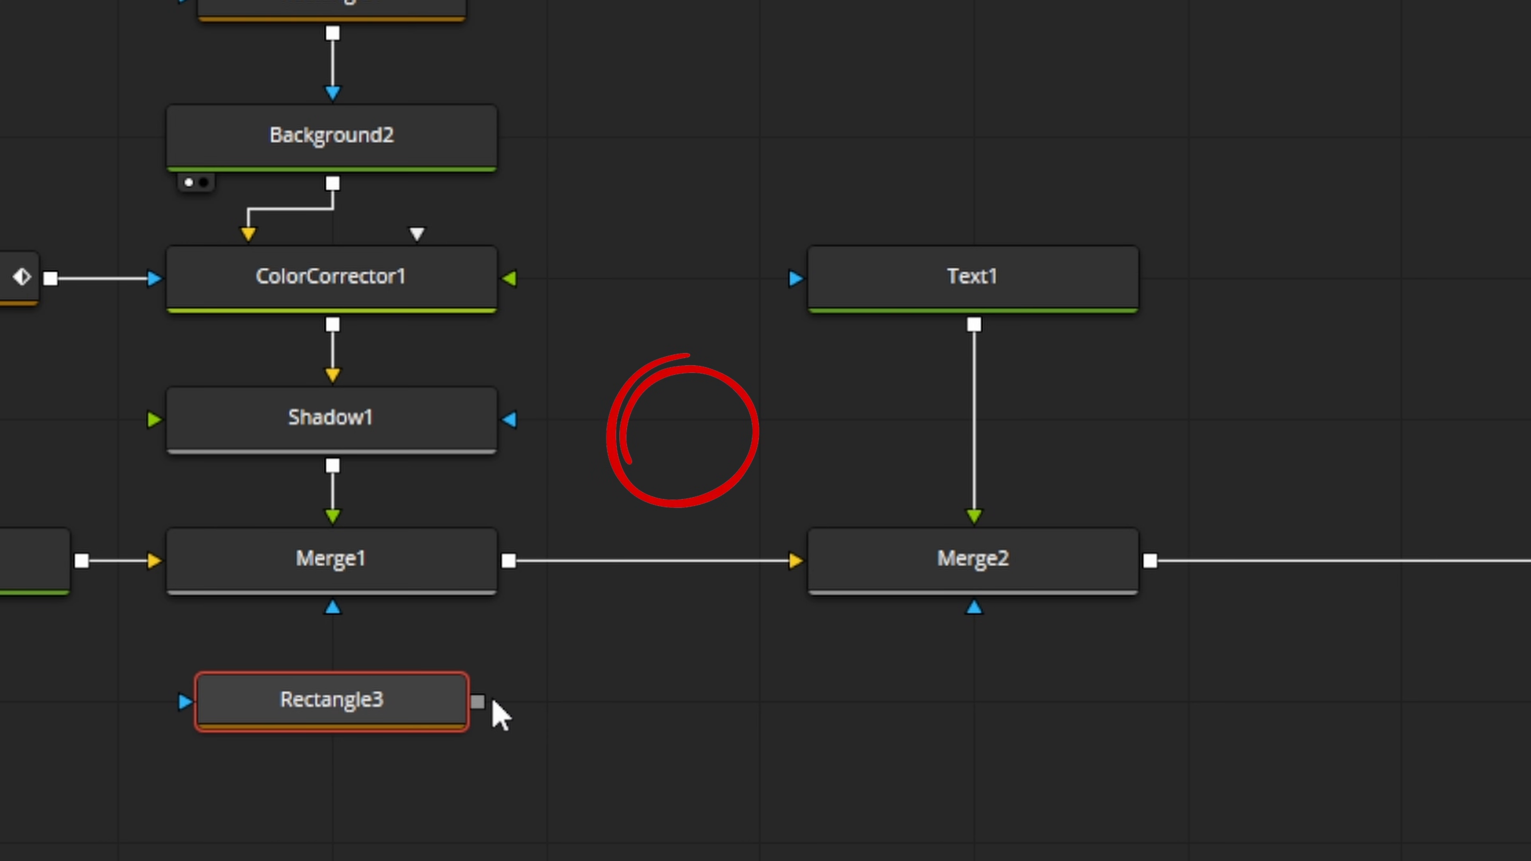
{"action": "left_click_drag", "start_coordinate": [477, 701], "coordinate": [318, 588]}
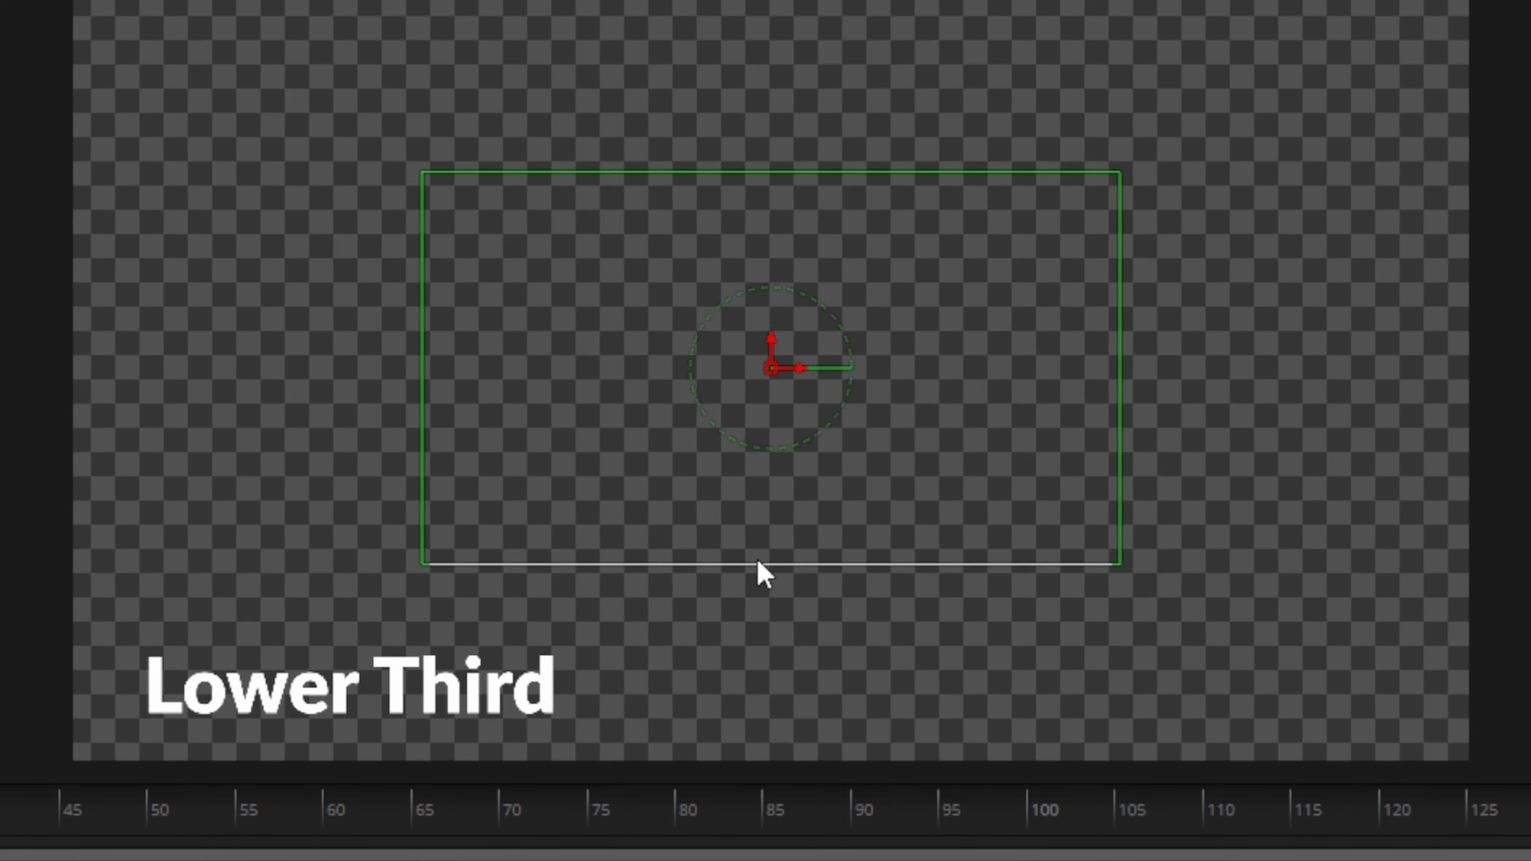
{"action": "left_click_drag", "start_coordinate": [757, 566], "coordinate": [758, 434]}
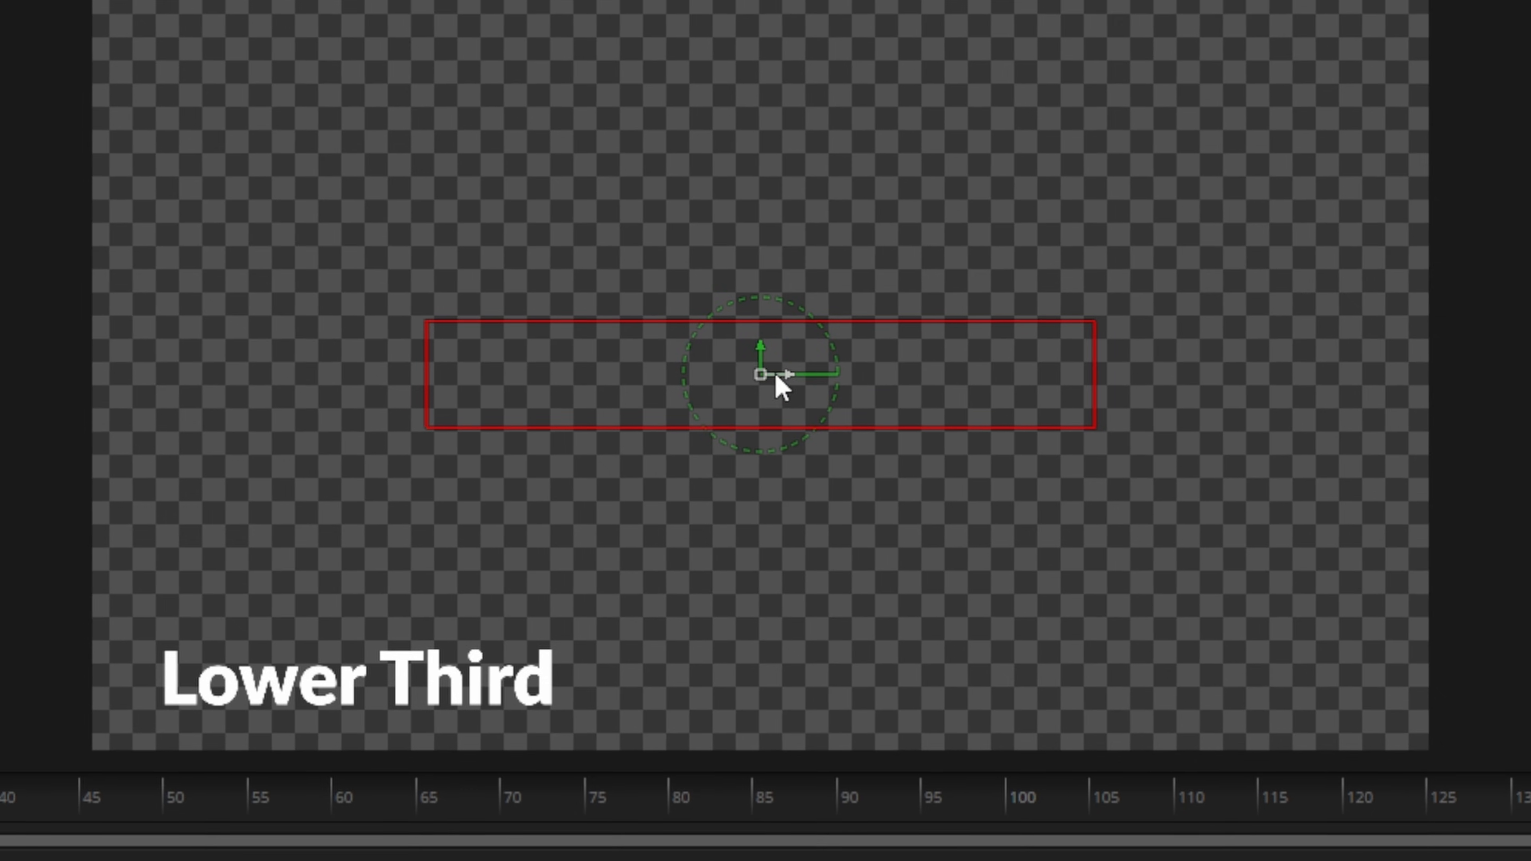
{"action": "left_click_drag", "start_coordinate": [776, 375], "coordinate": [425, 675]}
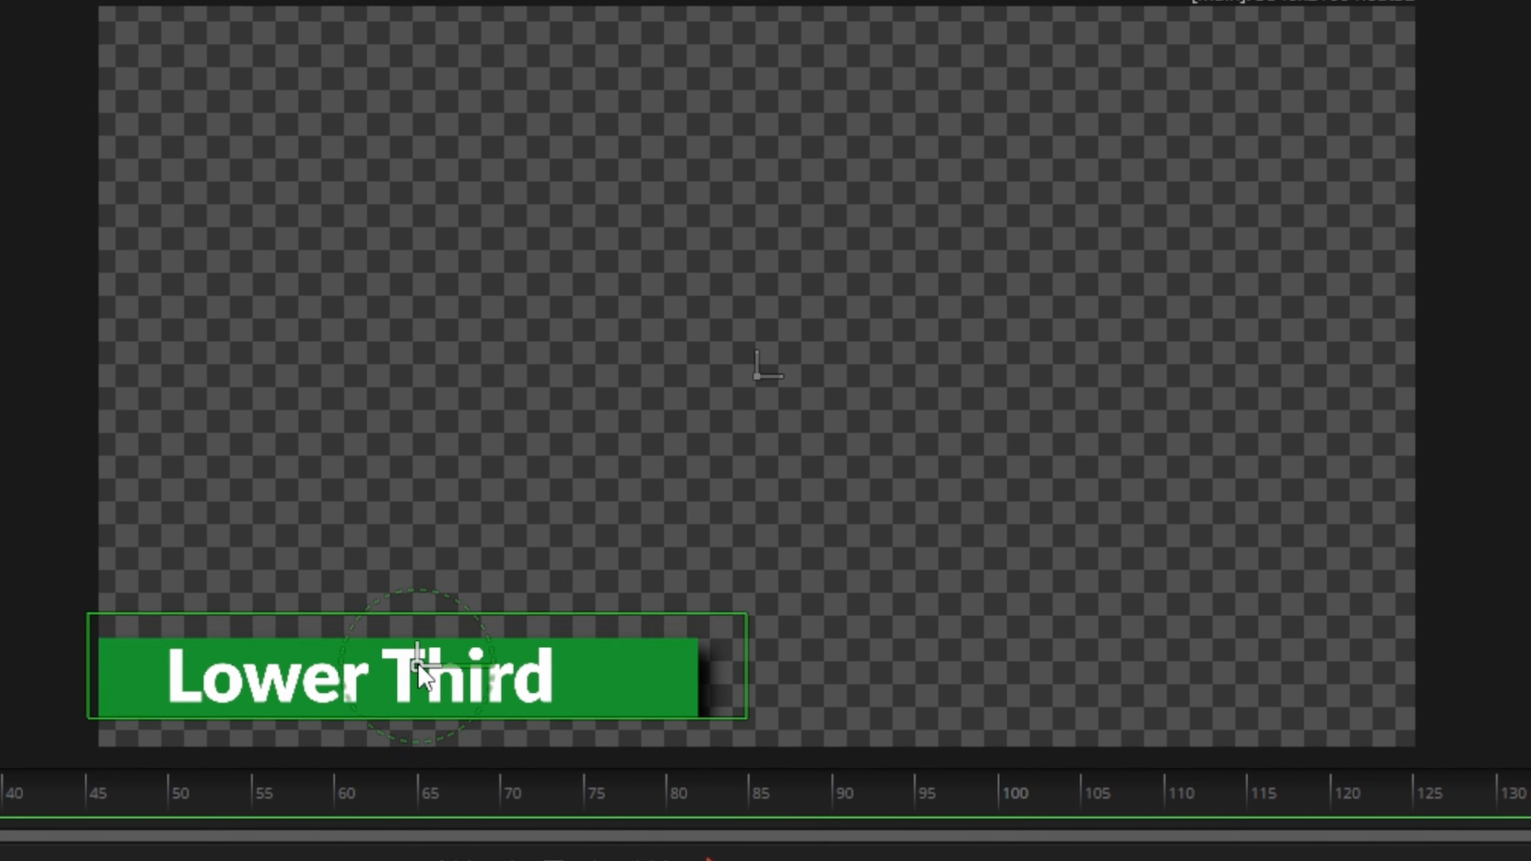
Resize Rectangle3 to about 0.57 wide and 0.195 high and centre it near the frame's left edge at X -0.008, Y 0.103
{"action": "left_click_drag", "start_coordinate": [714, 691], "coordinate": [798, 684]}
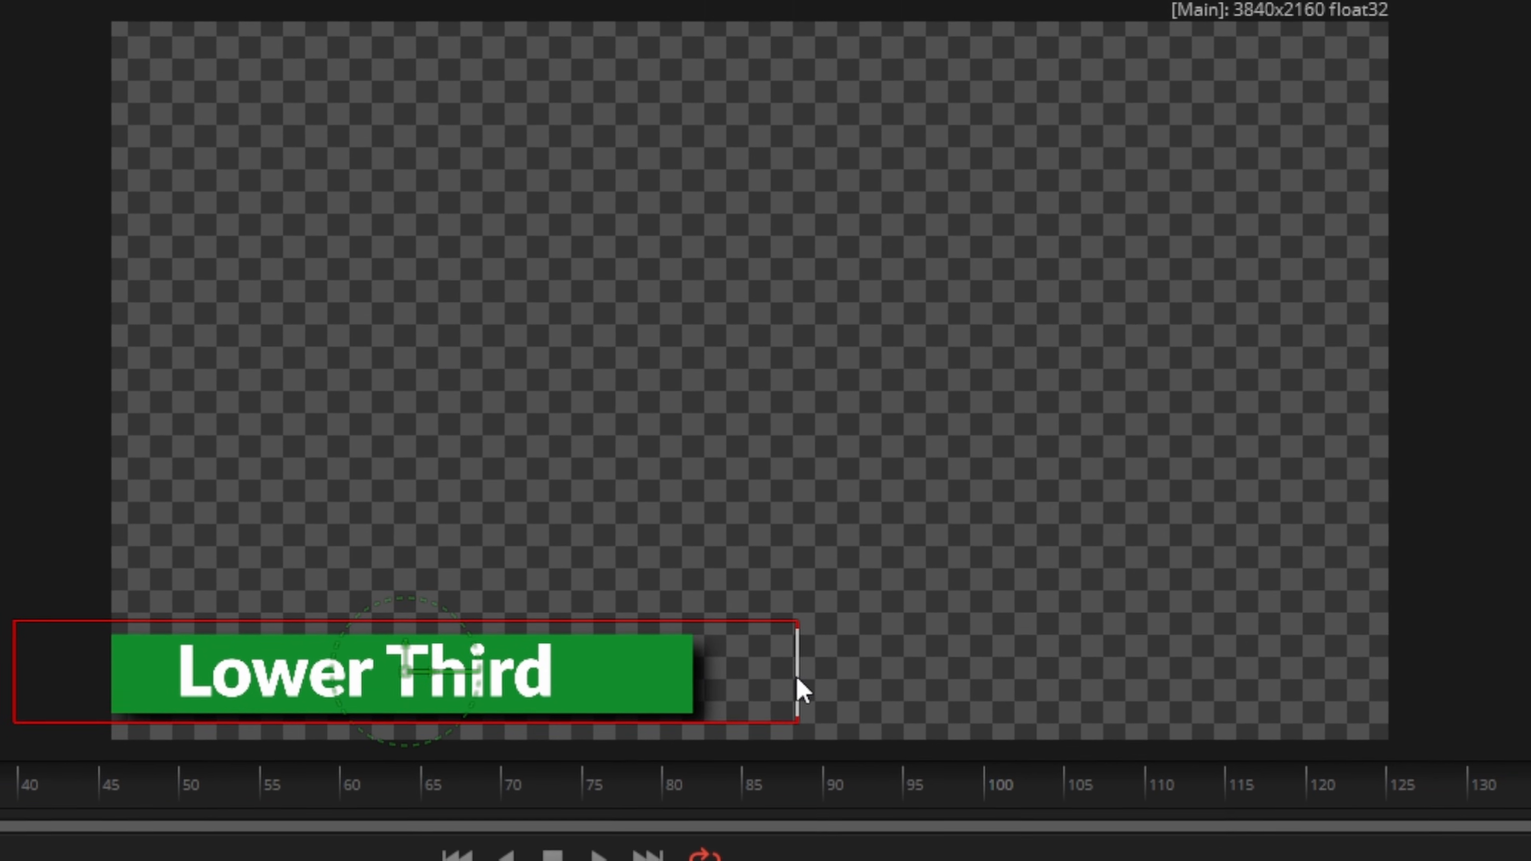
{"action": "left_click_drag", "start_coordinate": [407, 667], "coordinate": [465, 605]}
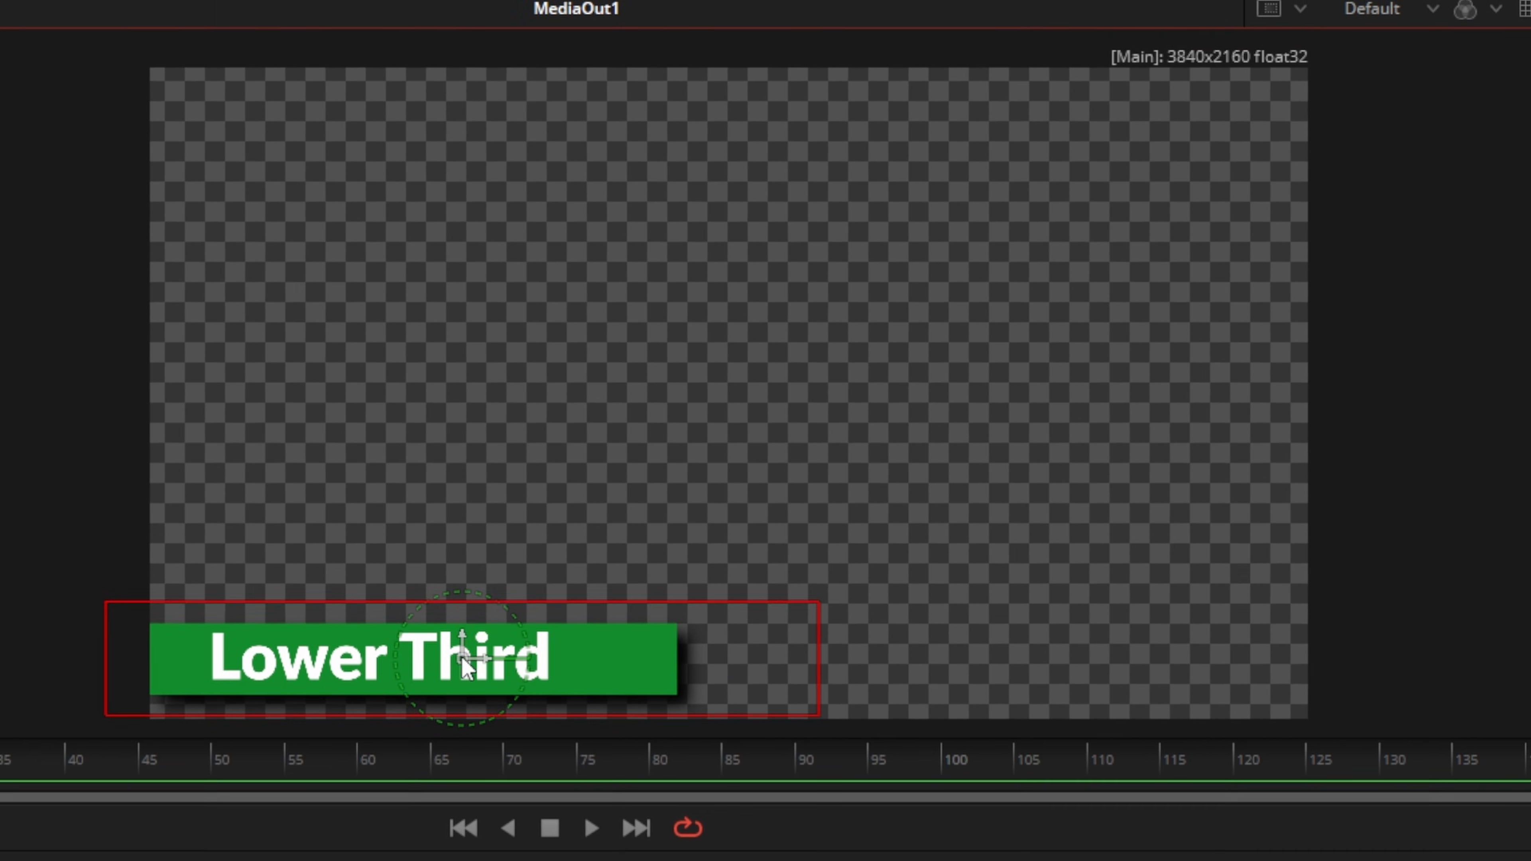
{"action": "left_click_drag", "start_coordinate": [461, 659], "coordinate": [380, 653]}
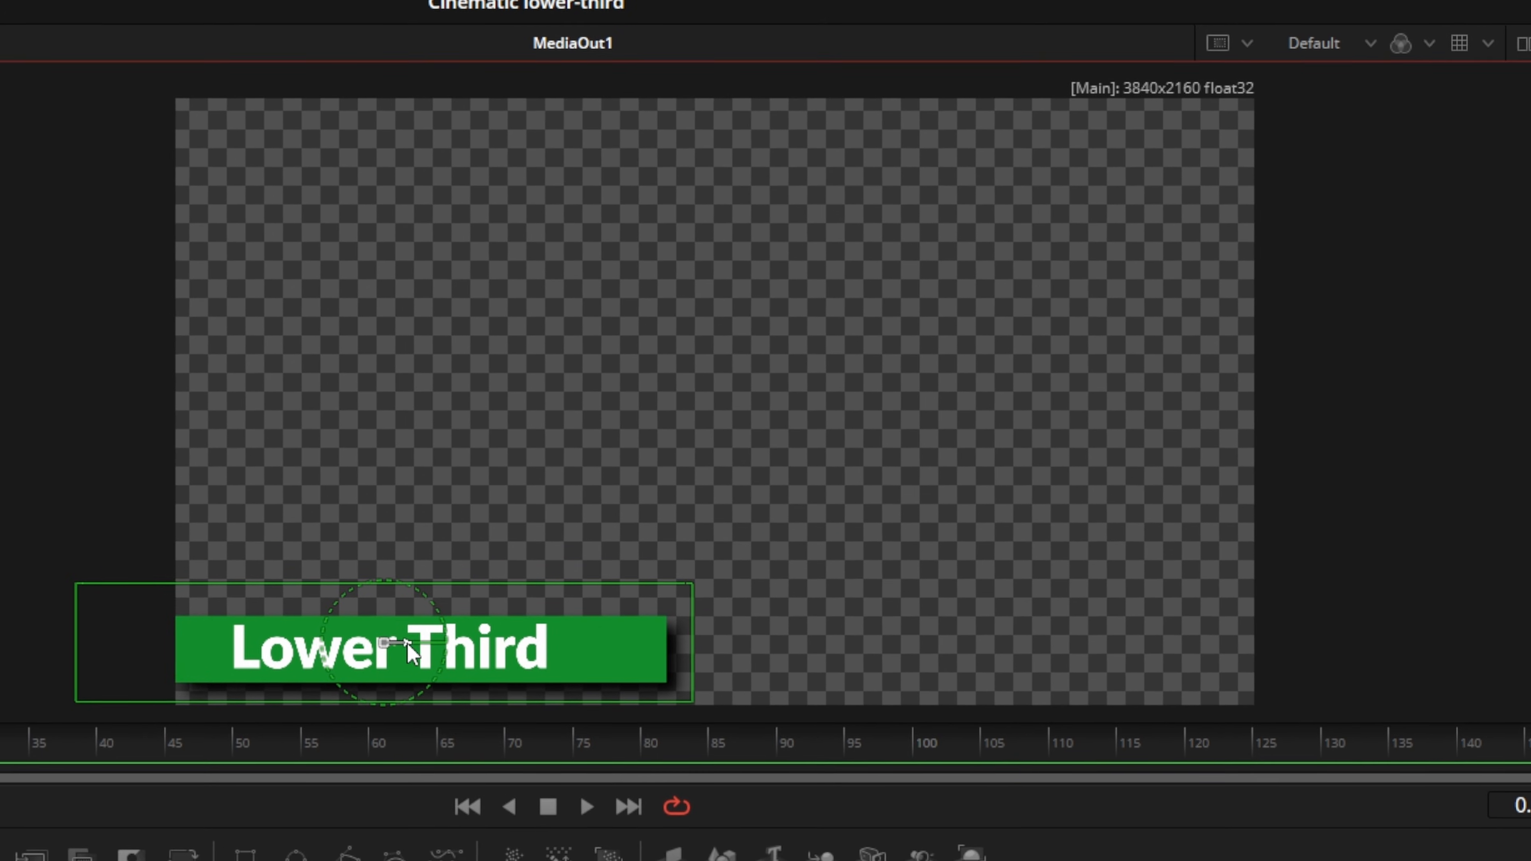
{"action": "left_click_drag", "start_coordinate": [409, 645], "coordinate": [209, 639]}
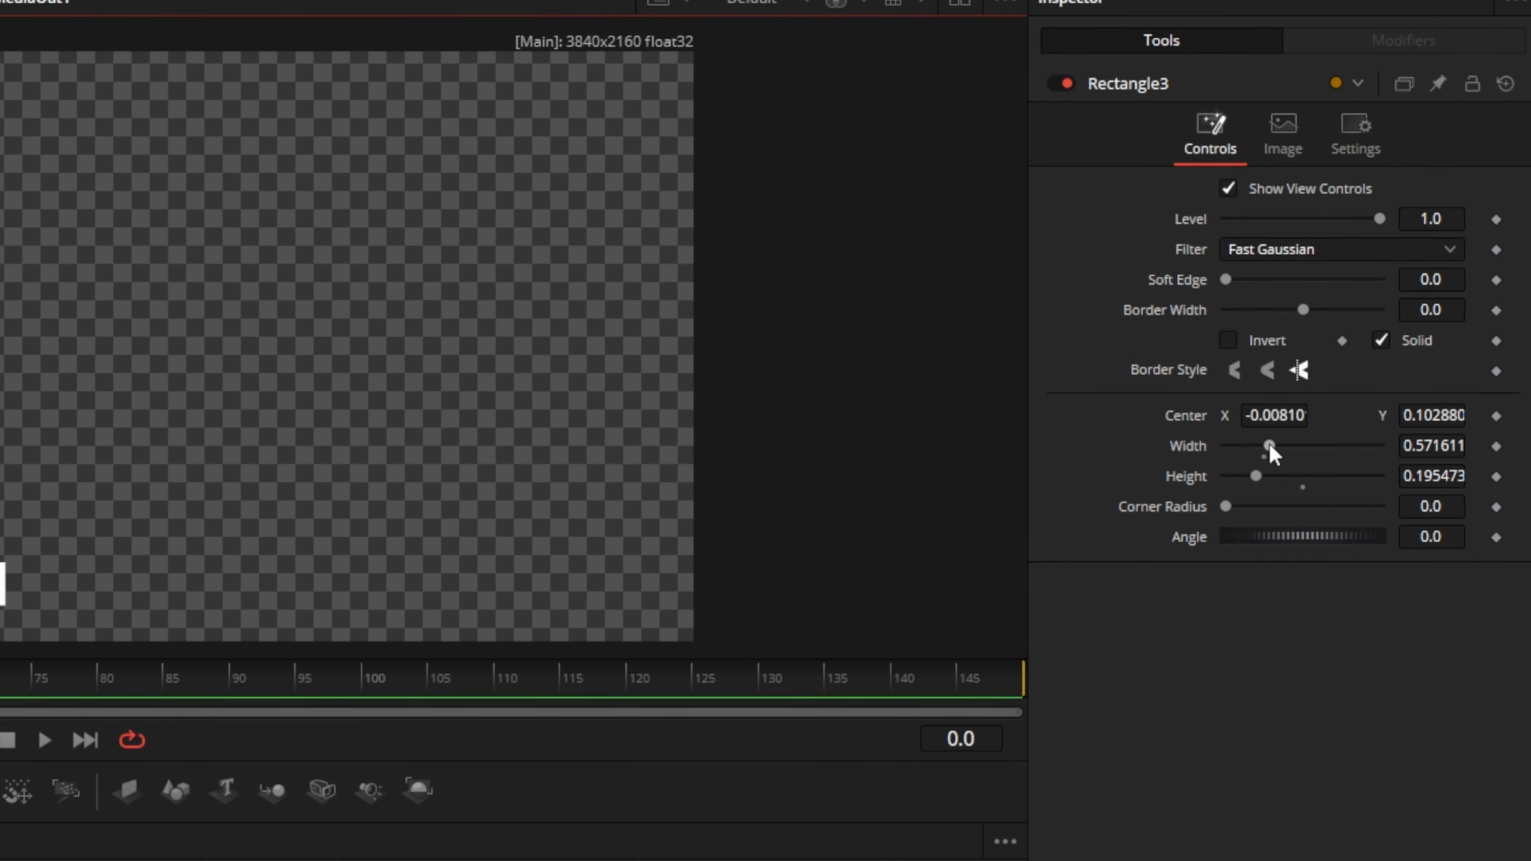
Animate Rectangle3's width from 0 at frame 0 to 1.008 at frame 10
{"action": "left_click_drag", "start_coordinate": [1316, 455], "coordinate": [1313, 456]}
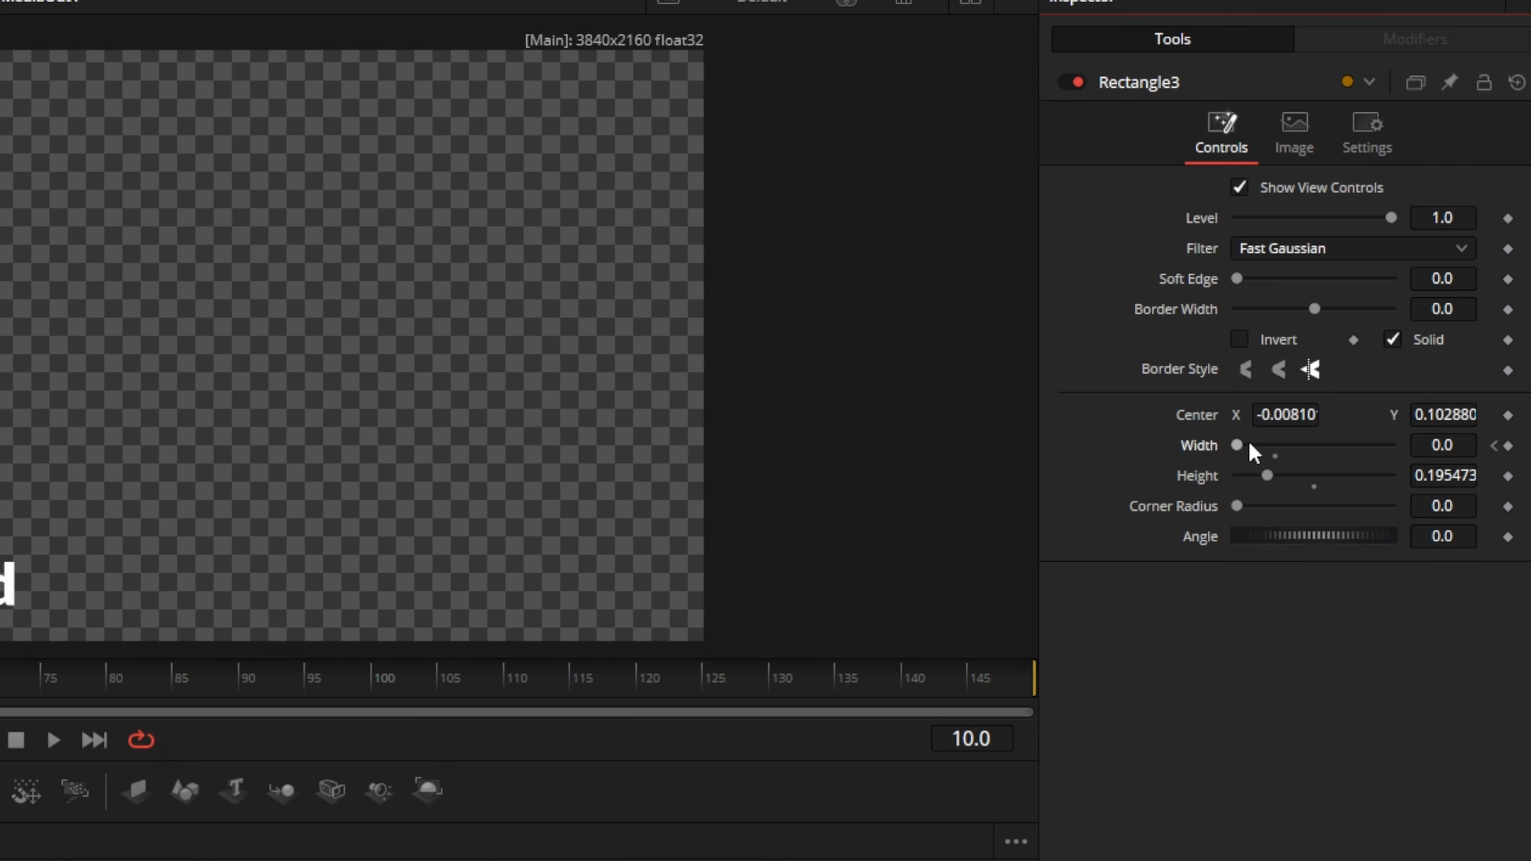
{"action": "left_click_drag", "start_coordinate": [1242, 445], "coordinate": [1326, 445]}
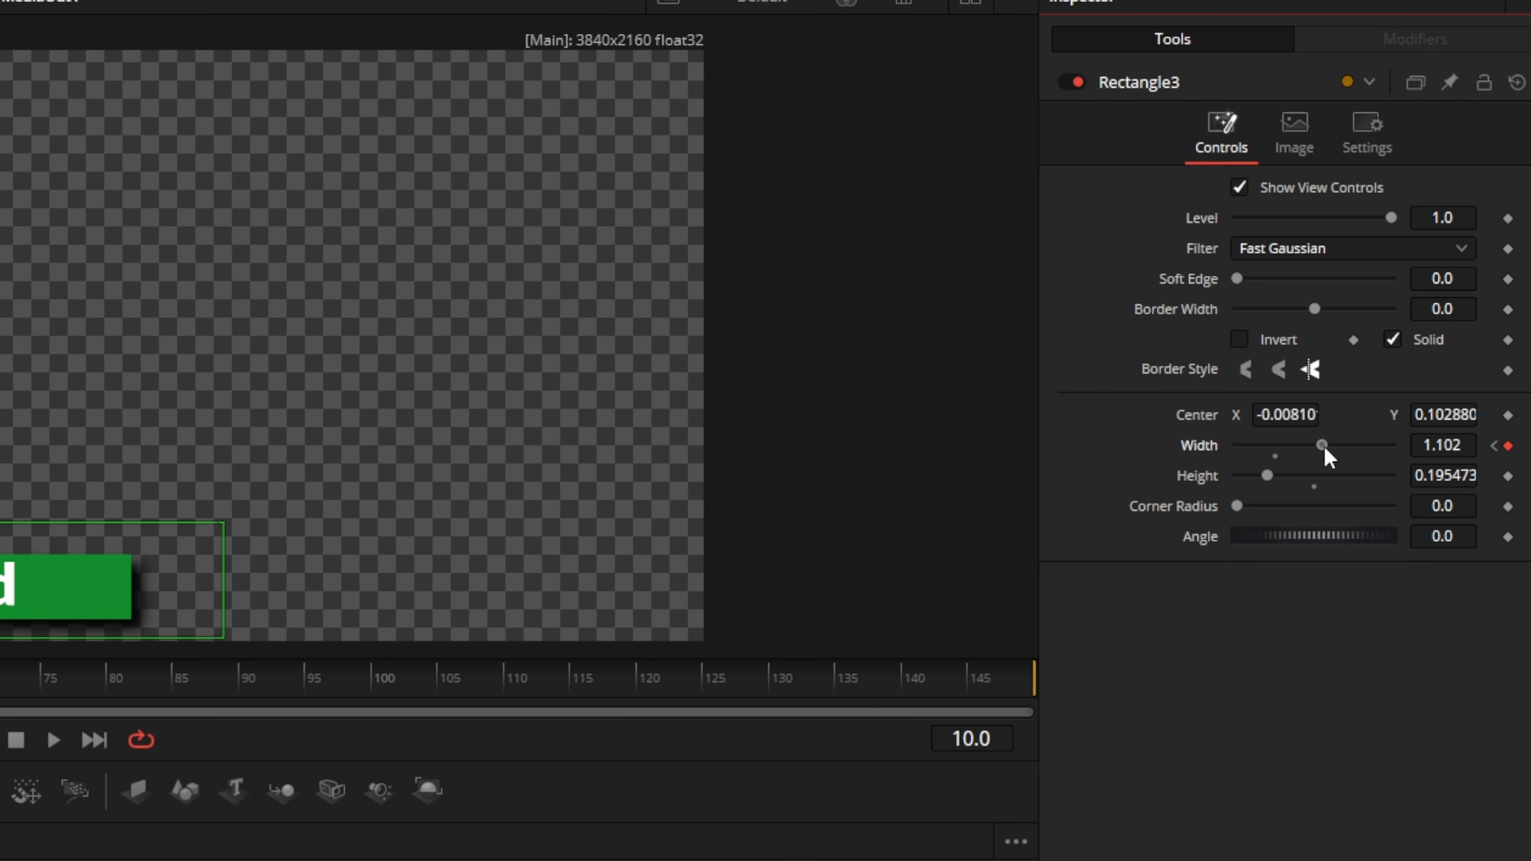
{"action": "left_click_drag", "start_coordinate": [1530, 445], "coordinate": [1529, 445]}
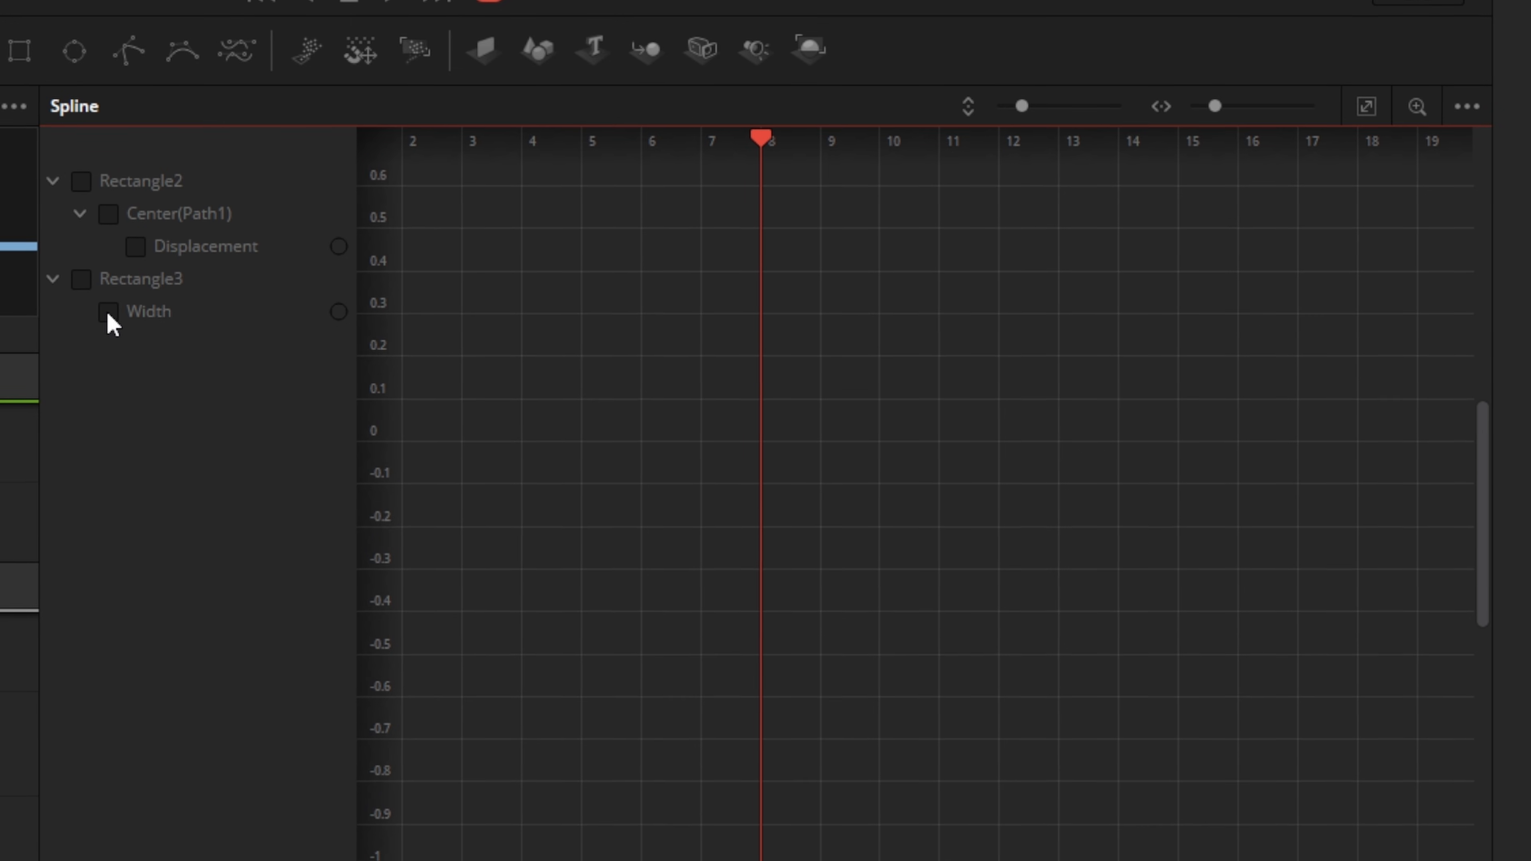
Ease Rectangle3's width curve in the Spline editor so it rises fast and flattens out towards the frame 10 keyframe
{"action": "left_click", "coordinate": [108, 311]}
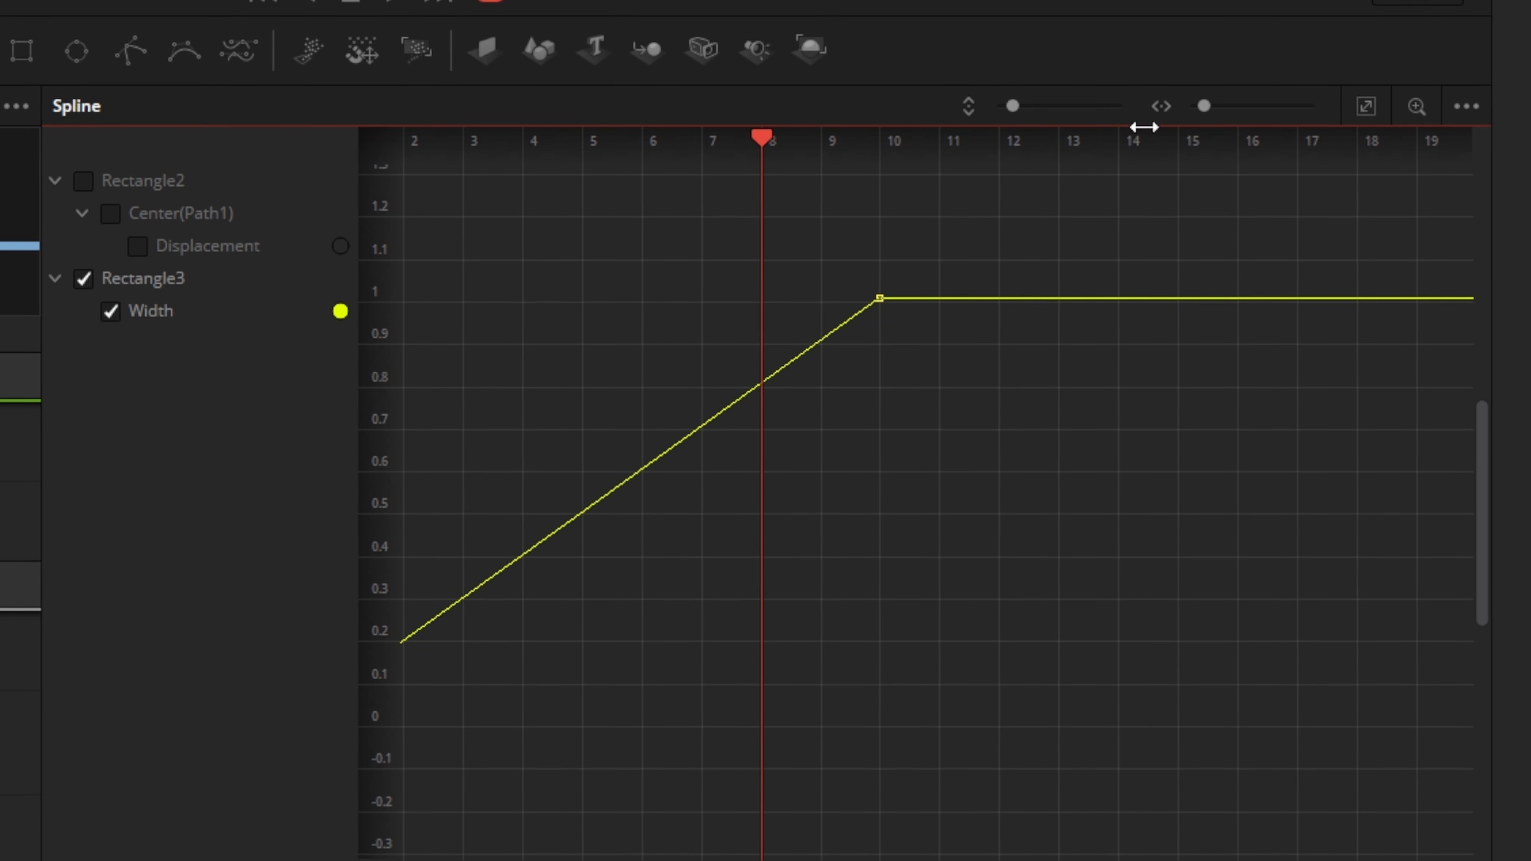
{"action": "left_click", "coordinate": [1365, 109]}
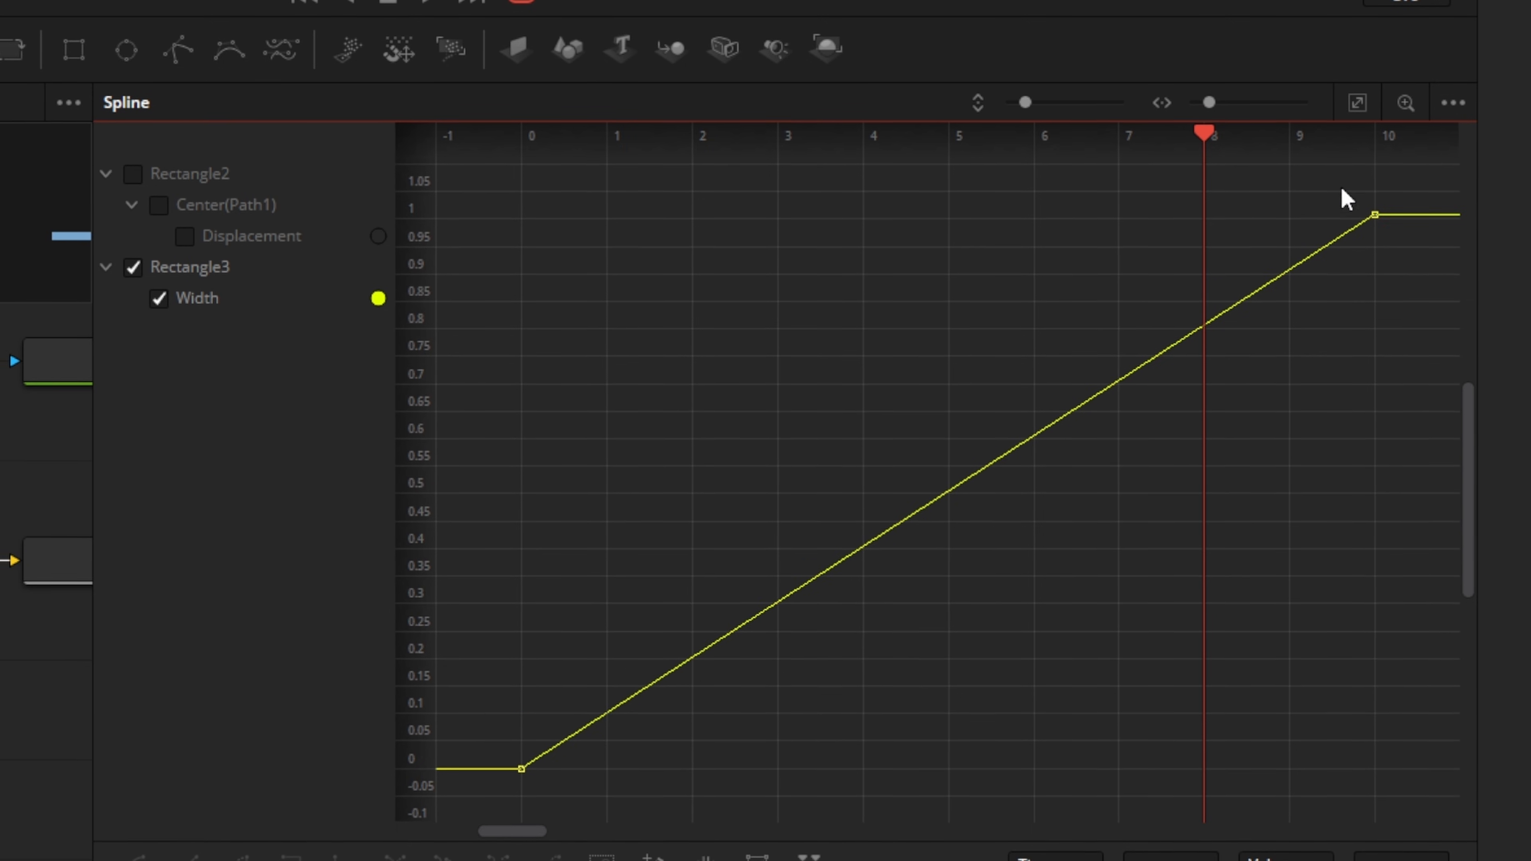
{"action": "left_click_drag", "start_coordinate": [1302, 171], "coordinate": [1417, 263]}
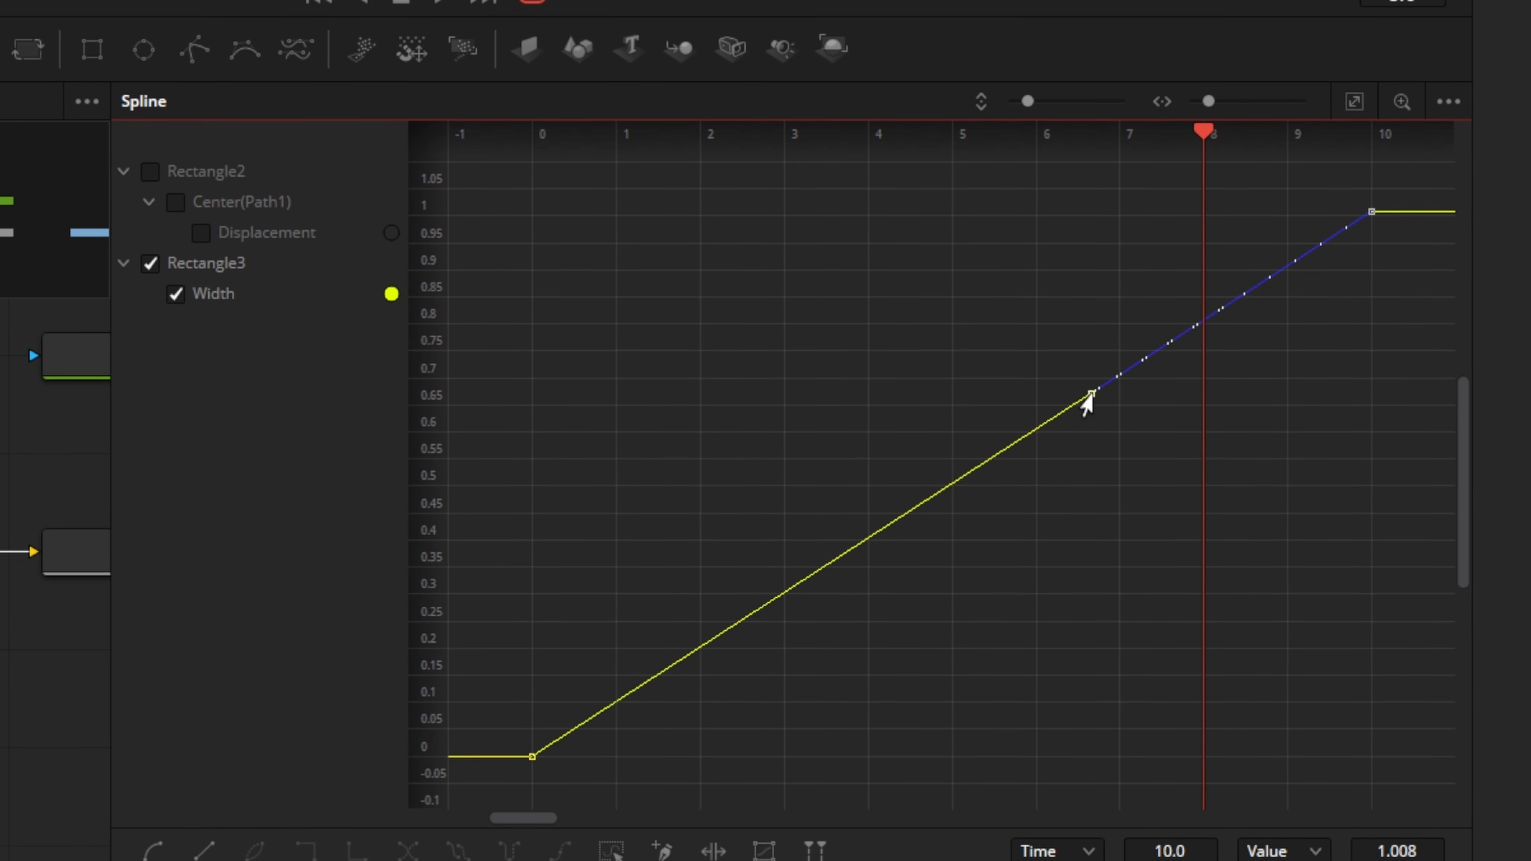
{"action": "left_click_drag", "start_coordinate": [1089, 396], "coordinate": [763, 225]}
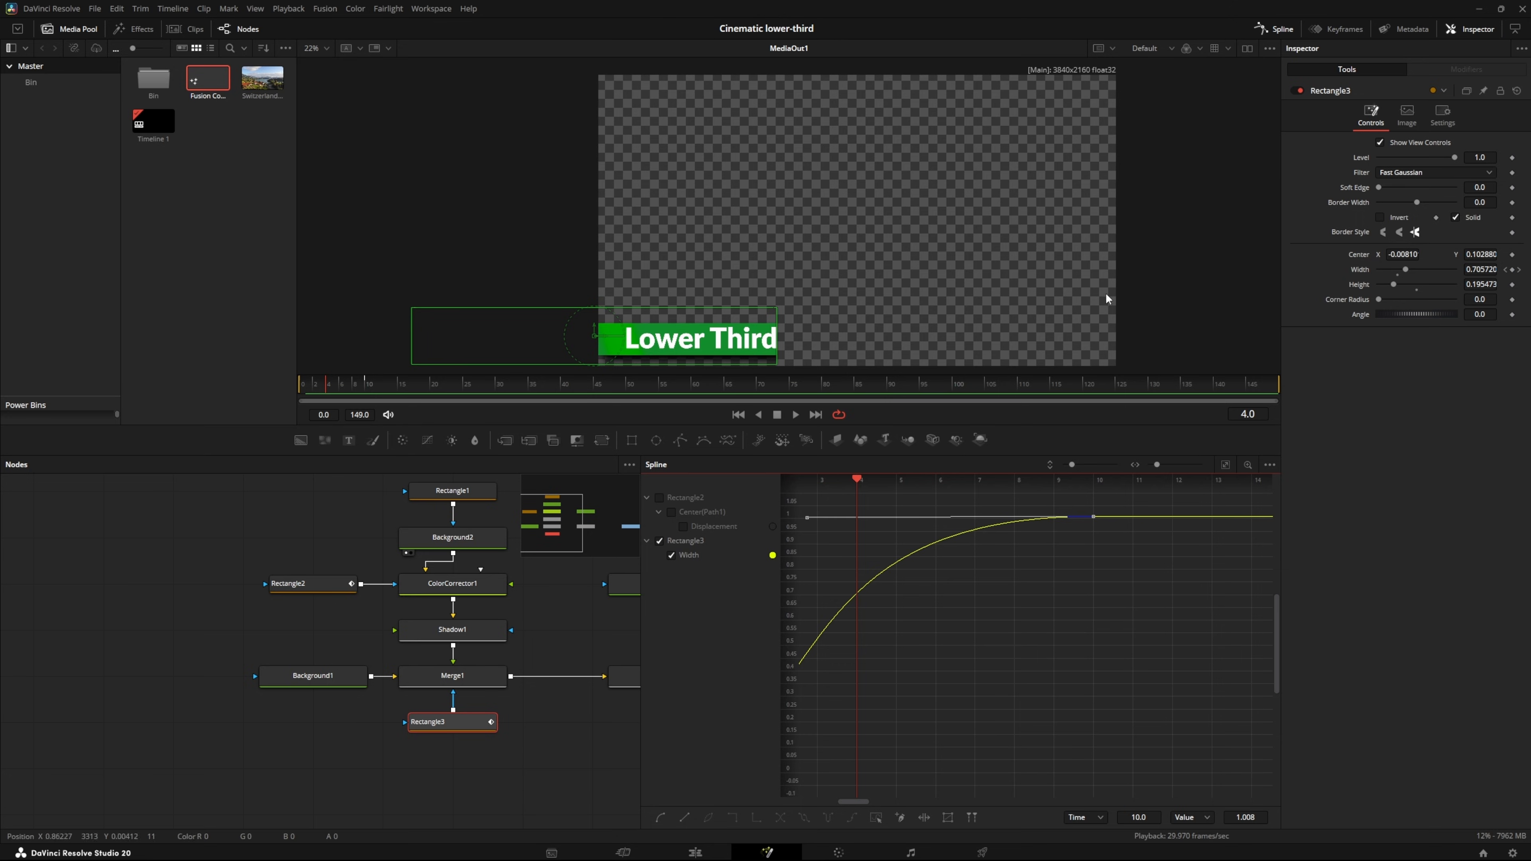
{"action": "left_click", "coordinate": [1271, 29]}
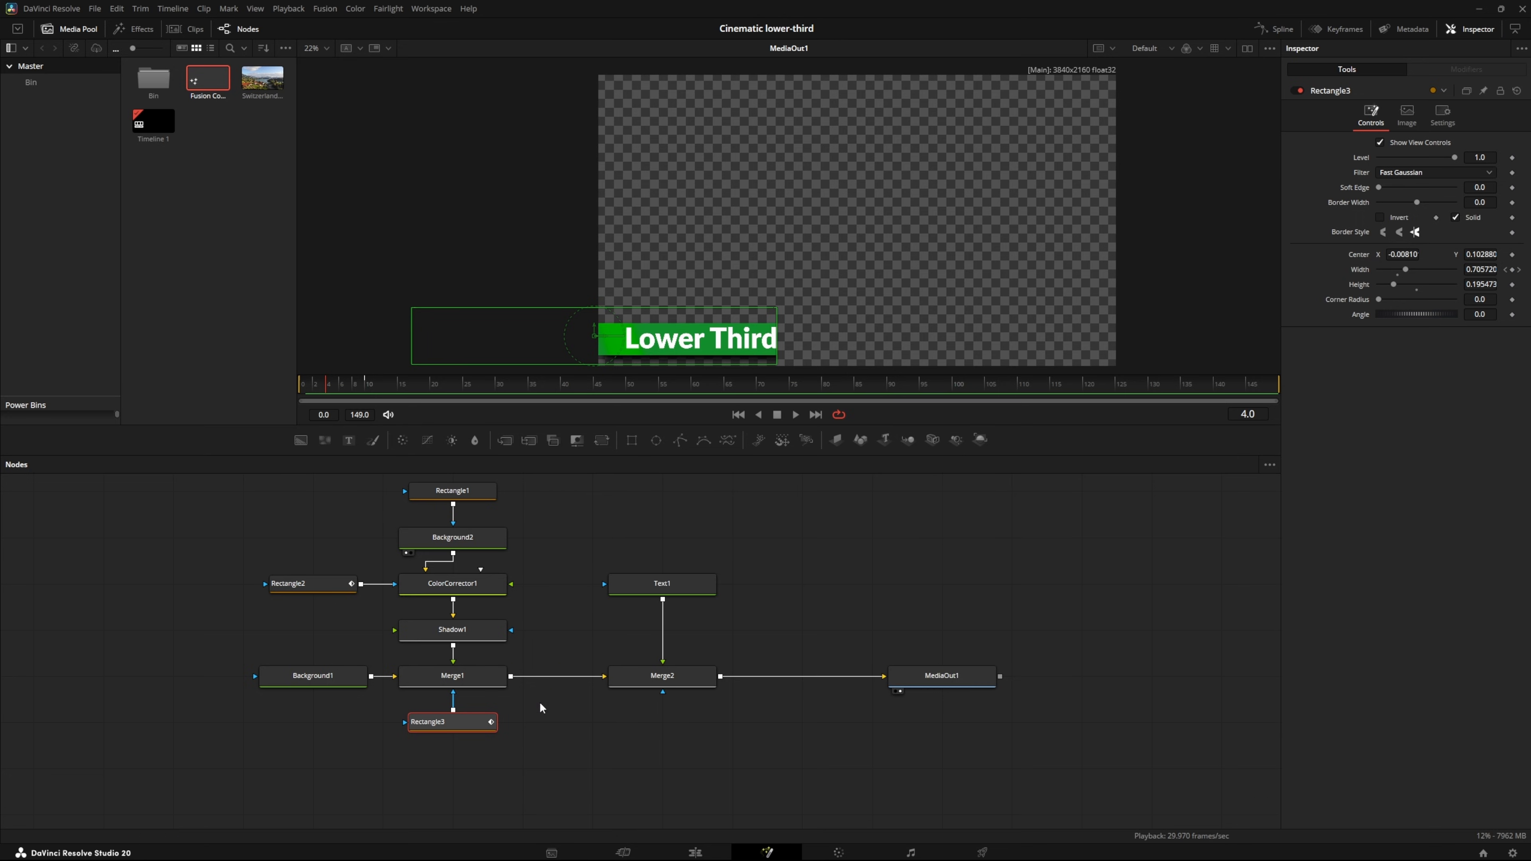
Connect Rectangle3 to Merge2's mask input as well so it reveals the text, and scrub through the opening frames to check
{"action": "mouse_move", "coordinate": [325, 388]}
{"action": "left_mouse_down"}
{"action": "mouse_move", "coordinate": [369, 393]}
{"action": "mouse_move", "coordinate": [319, 395]}
{"action": "left_mouse_up"}
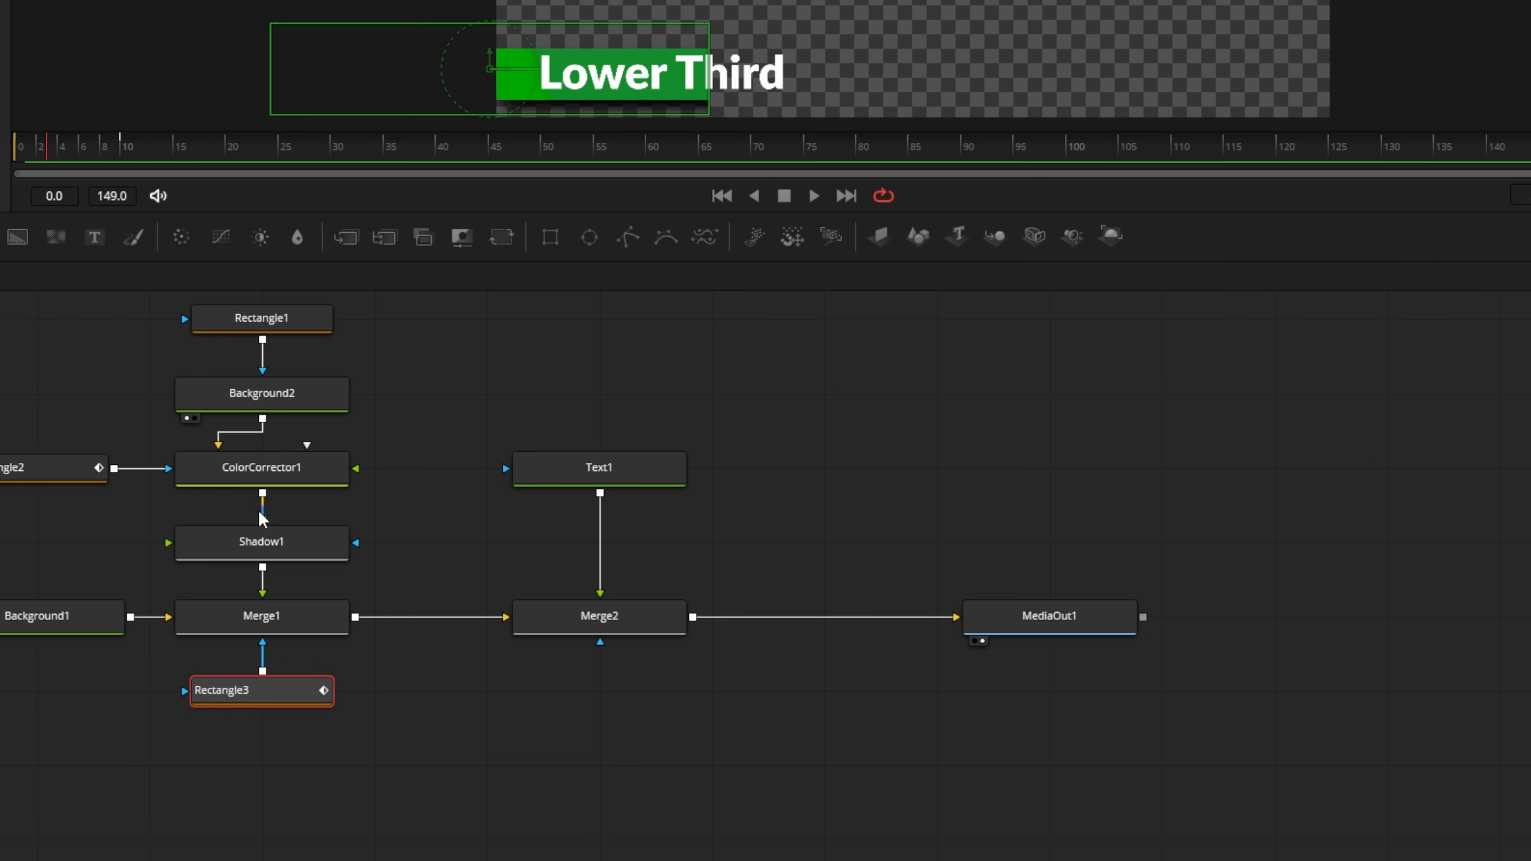
{"action": "left_click_drag", "start_coordinate": [260, 693], "coordinate": [493, 727]}
{"action": "left_click_drag", "start_coordinate": [573, 671], "coordinate": [605, 620]}
{"action": "left_click", "coordinate": [426, 295]}
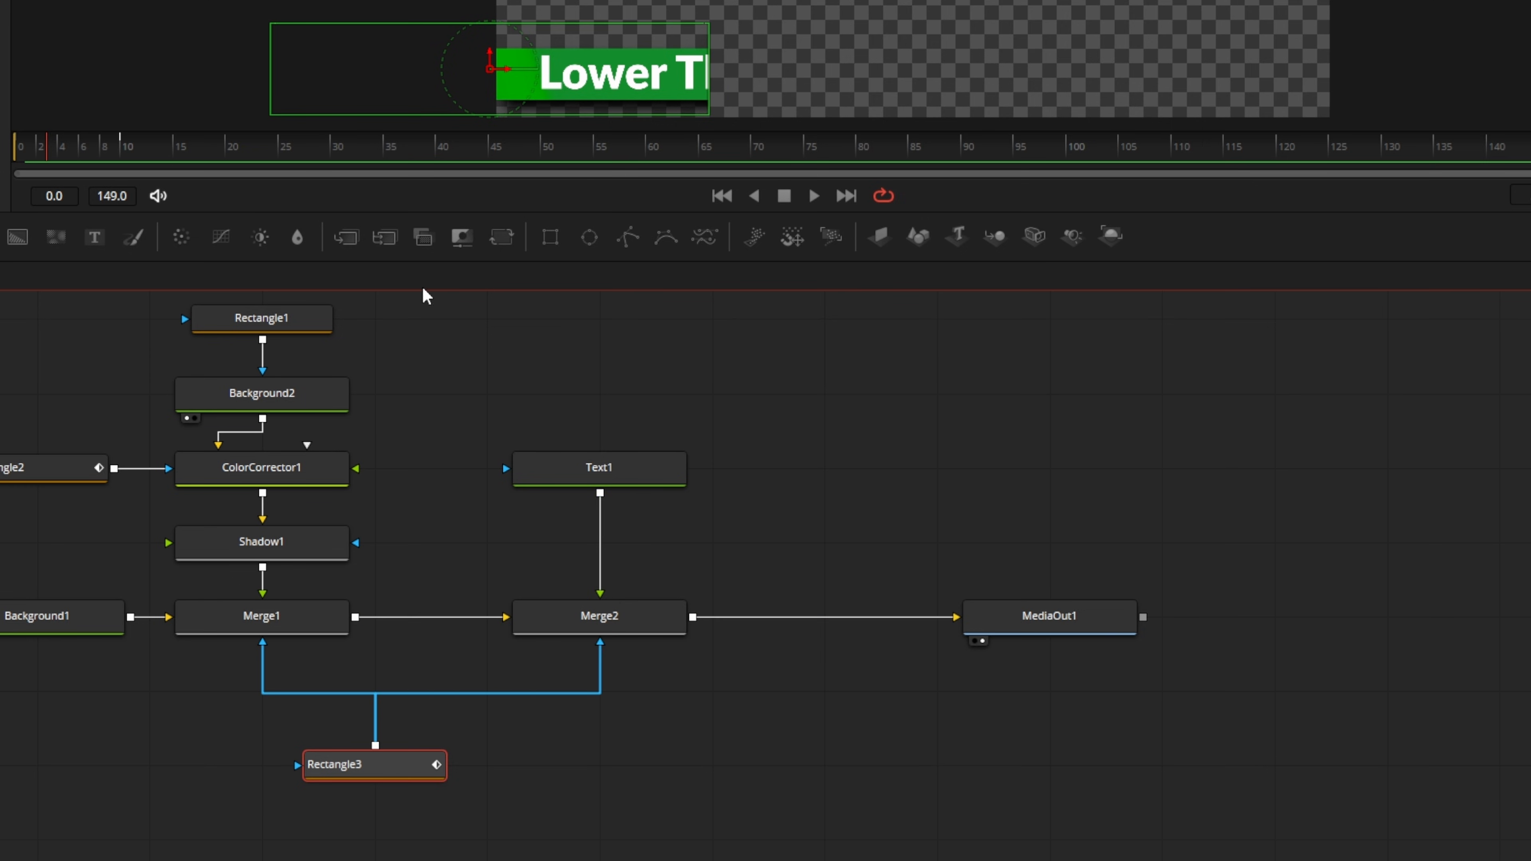
{"action": "left_click_drag", "start_coordinate": [50, 151], "coordinate": [117, 180]}
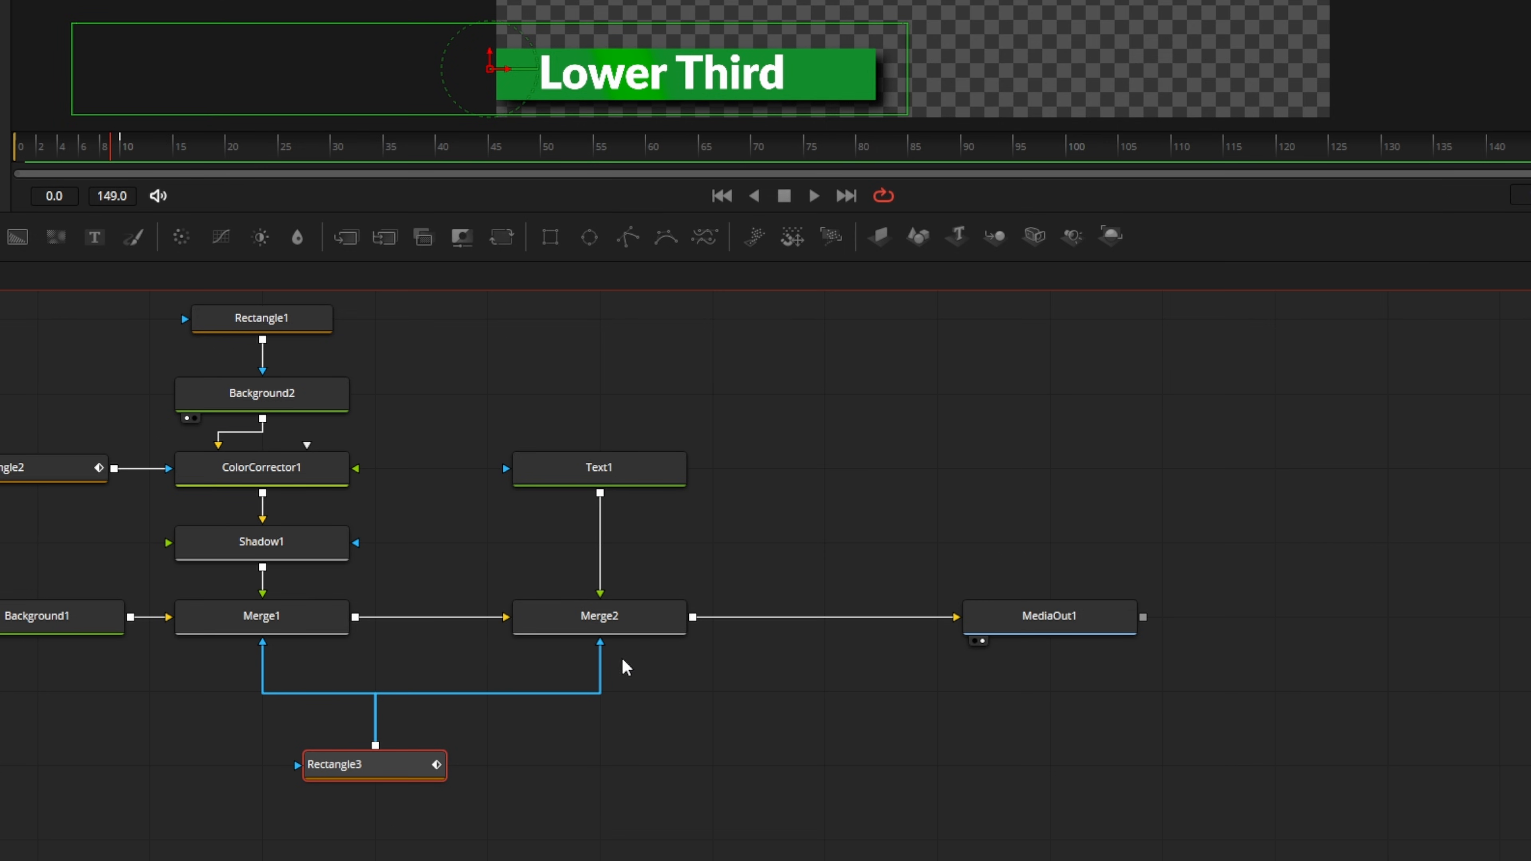
{"action": "key", "text": "Left"}
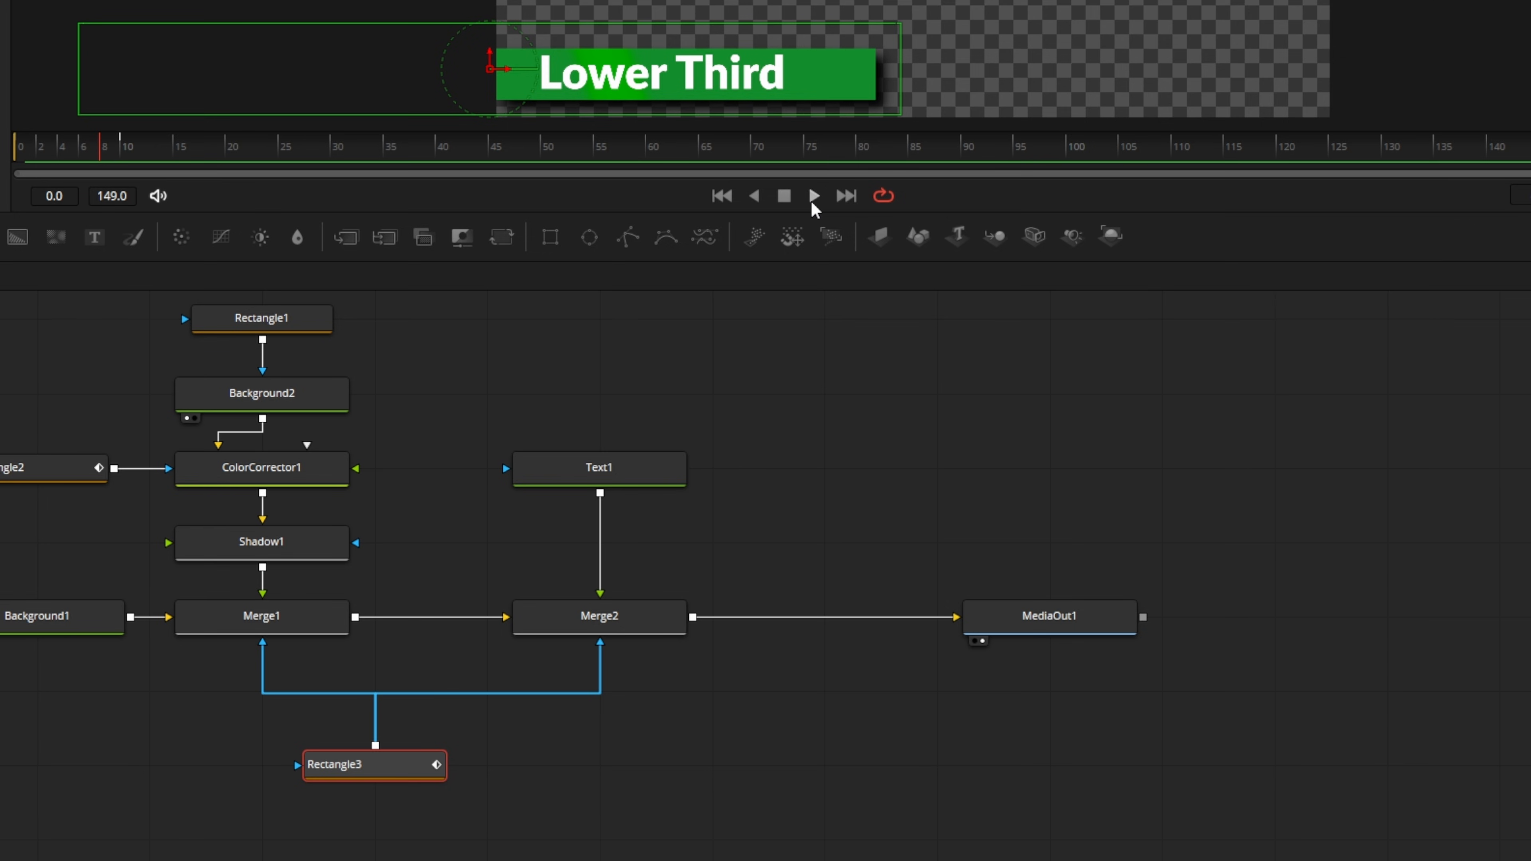
Keyframe Rectangle3's width at 1.008 on frame 140 and shrink it on frame 149 to close the mask over the bar and text
{"action": "left_click_drag", "start_coordinate": [102, 152], "coordinate": [807, 148]}
{"action": "left_click_drag", "start_coordinate": [1441, 167], "coordinate": [1495, 167]}
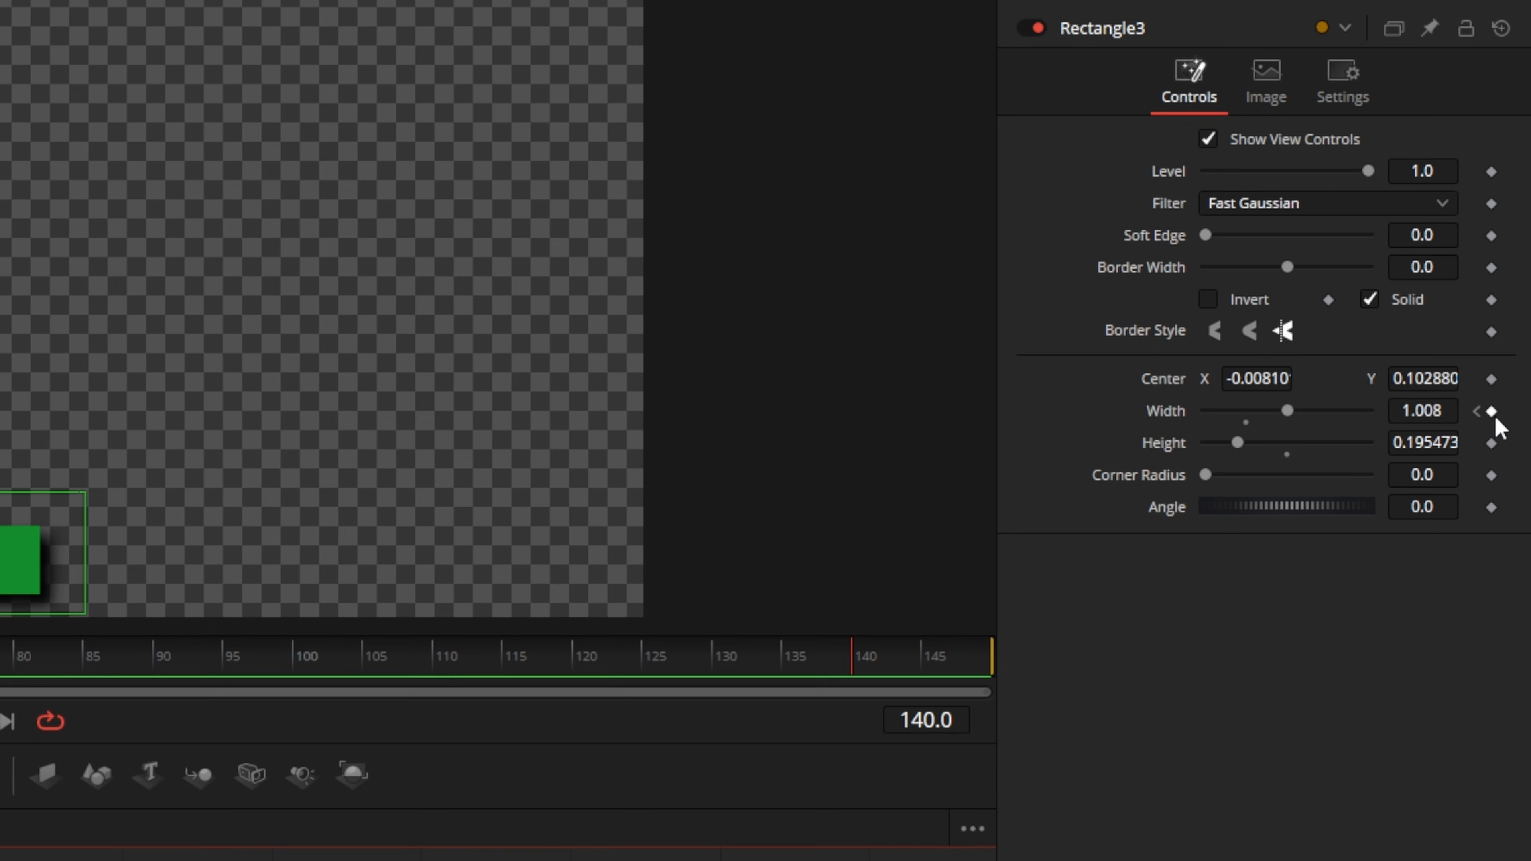
{"action": "left_click", "coordinate": [1493, 412]}
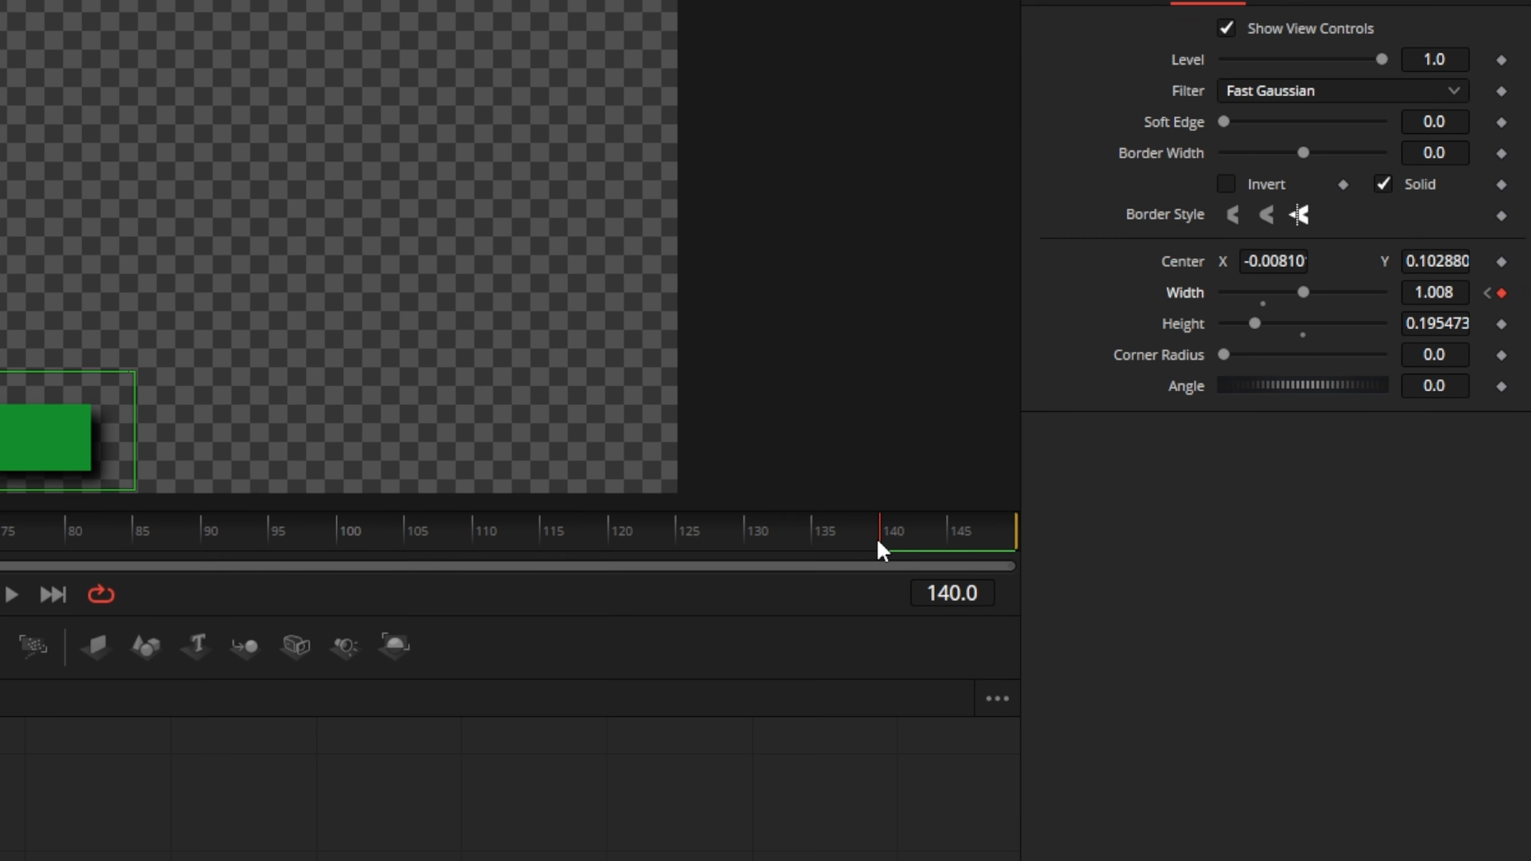
{"action": "key", "text": "Left"}
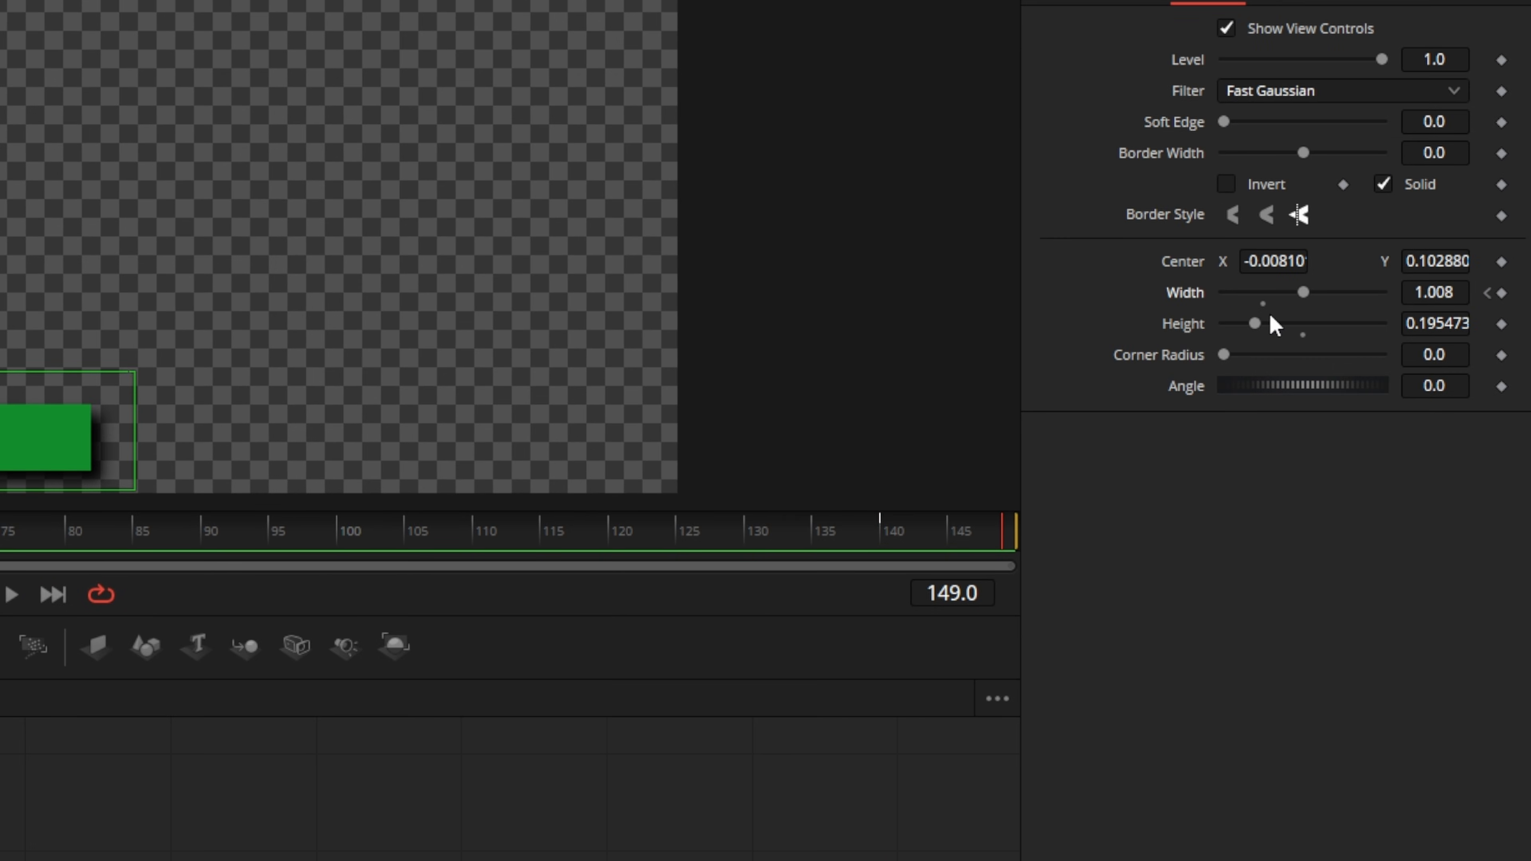
{"action": "left_click_drag", "start_coordinate": [1303, 292], "coordinate": [1234, 294]}
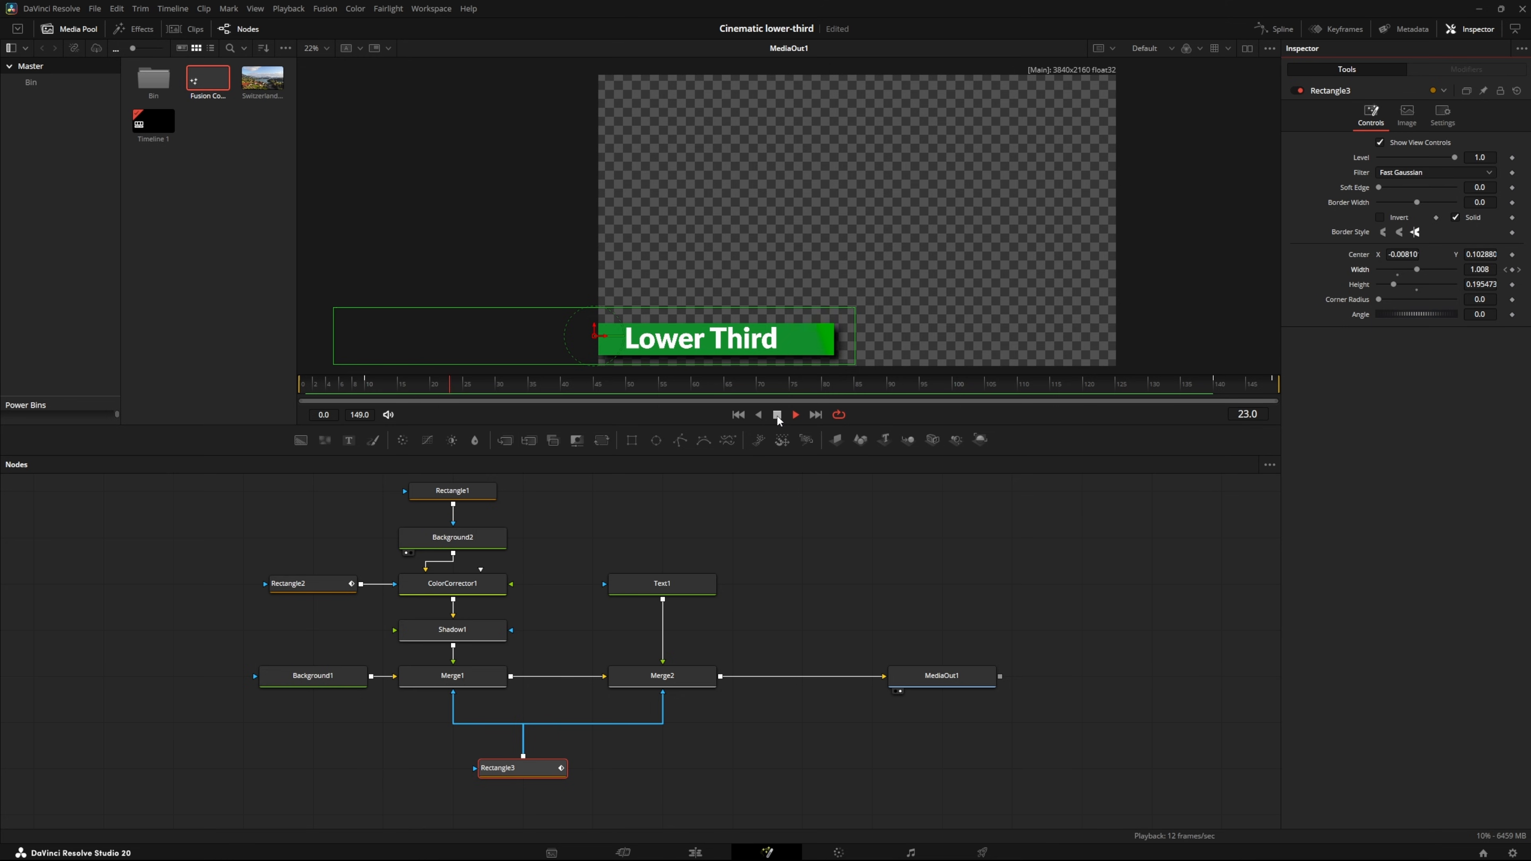
{"action": "key", "text": "ctrl+s"}
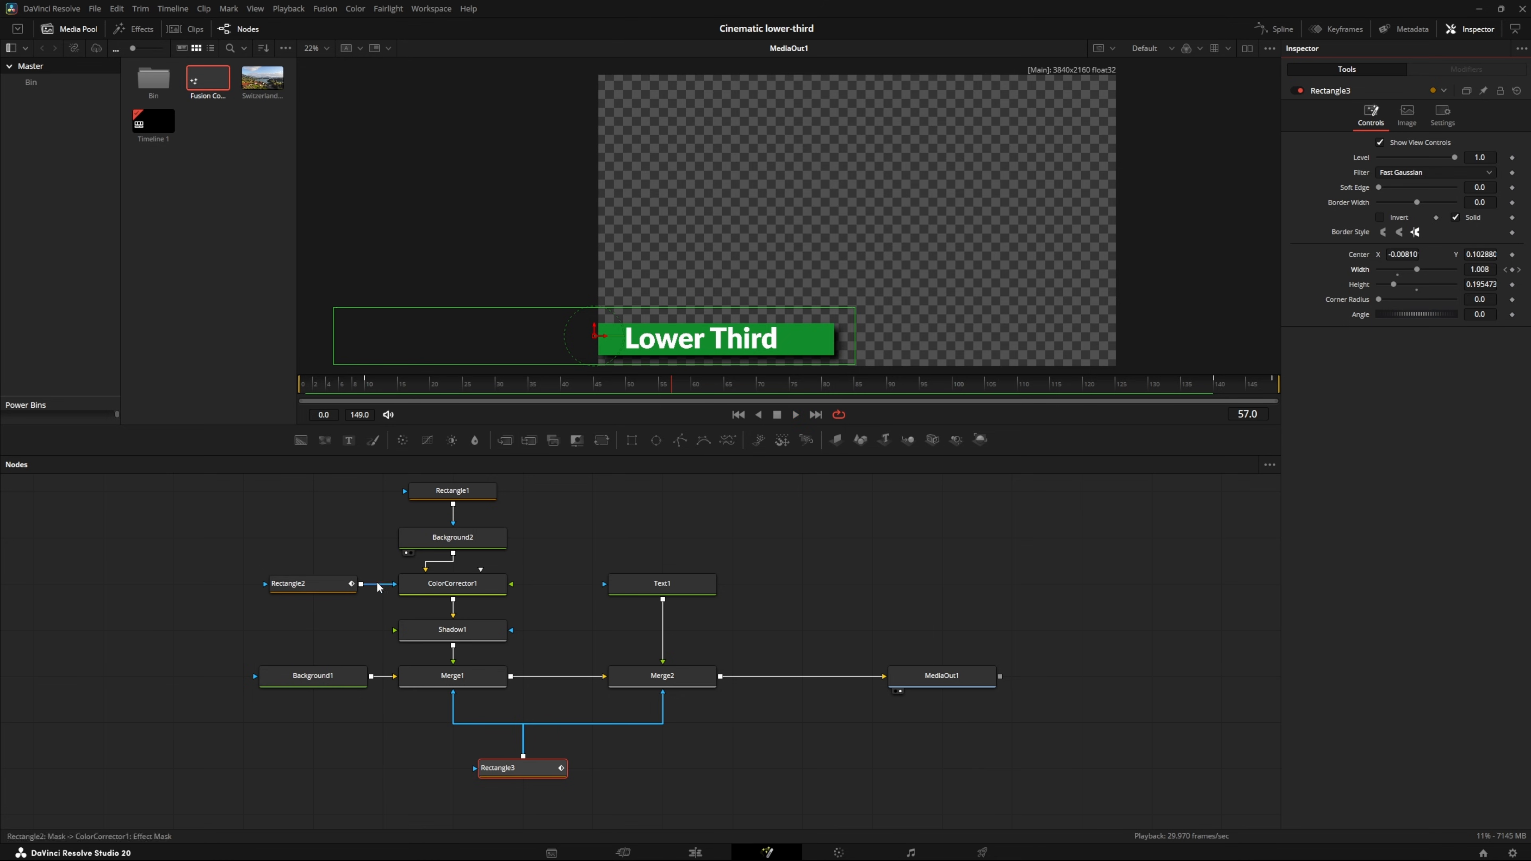
On the Edit page, place the Fusion composition on Video 2 from the timeline start and extend it to the end of Switzerland.mp4
{"action": "left_click_drag", "start_coordinate": [909, 675], "coordinate": [769, 676]}
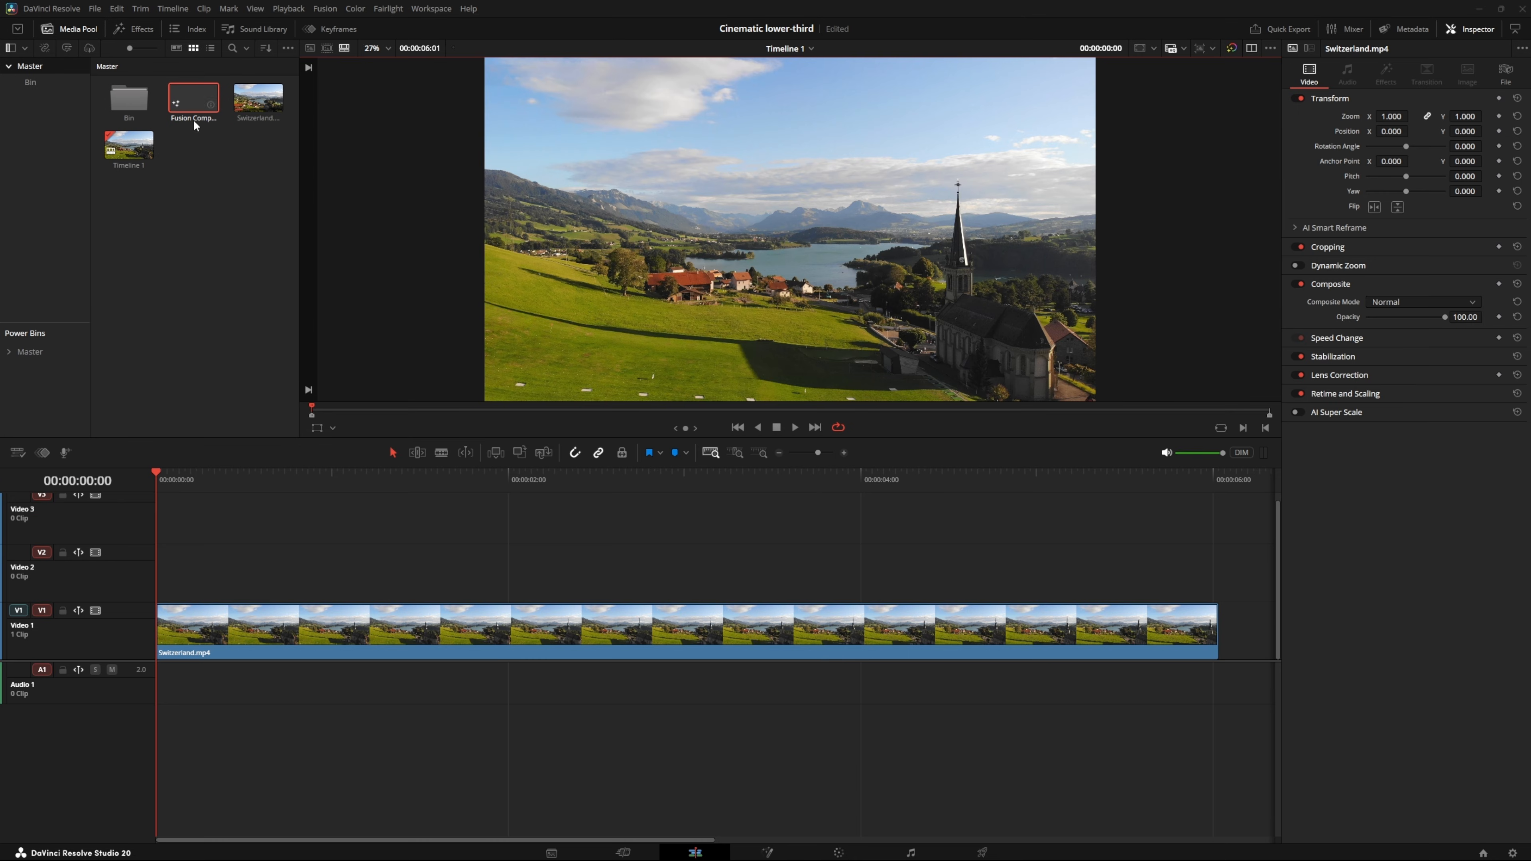
{"action": "left_click_drag", "start_coordinate": [189, 107], "coordinate": [179, 570]}
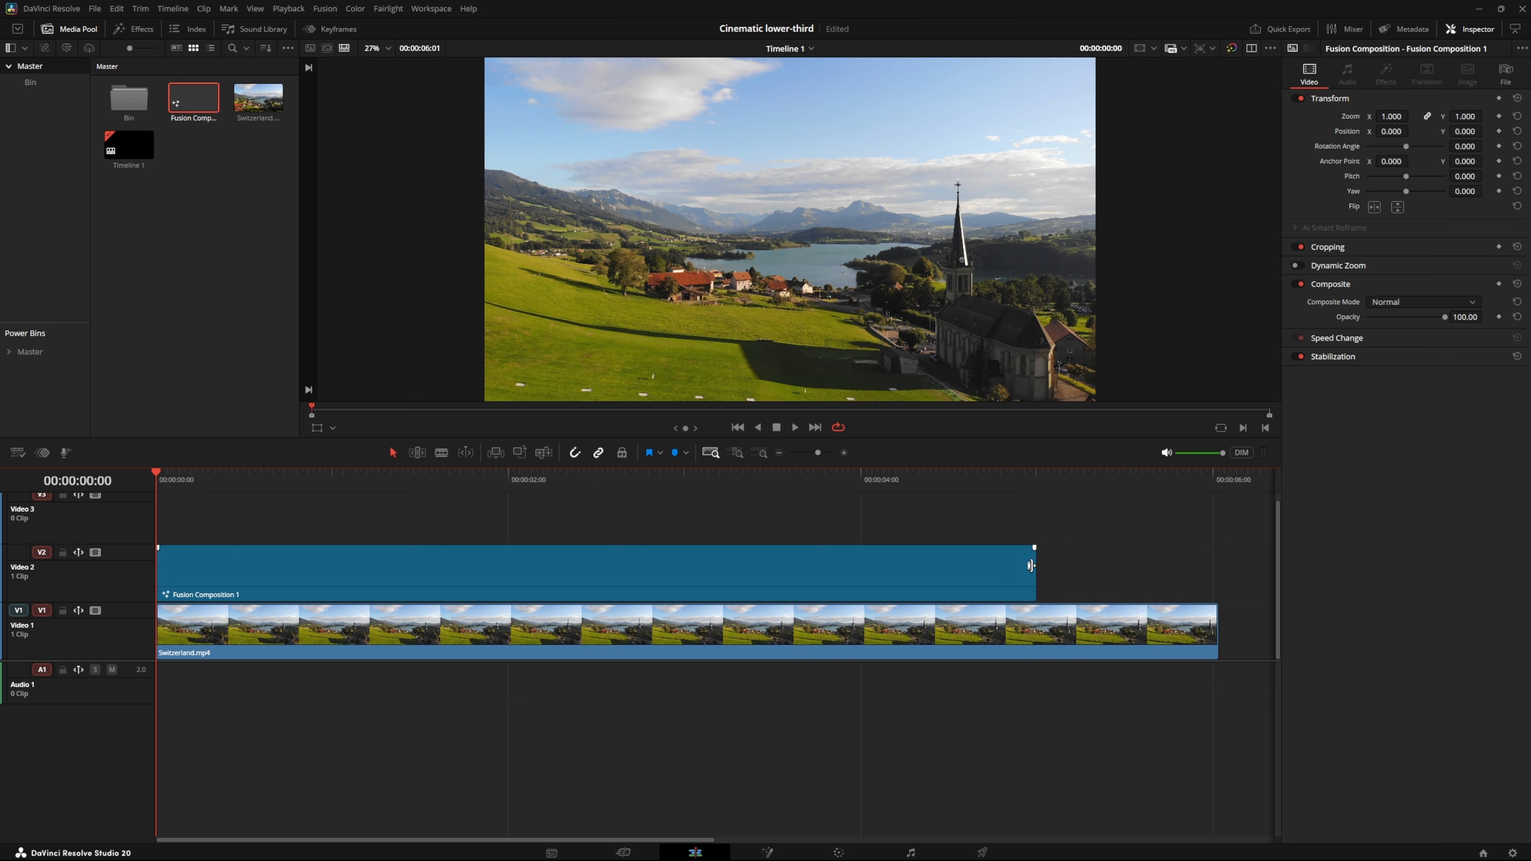
{"action": "left_click_drag", "start_coordinate": [1031, 565], "coordinate": [1215, 566]}
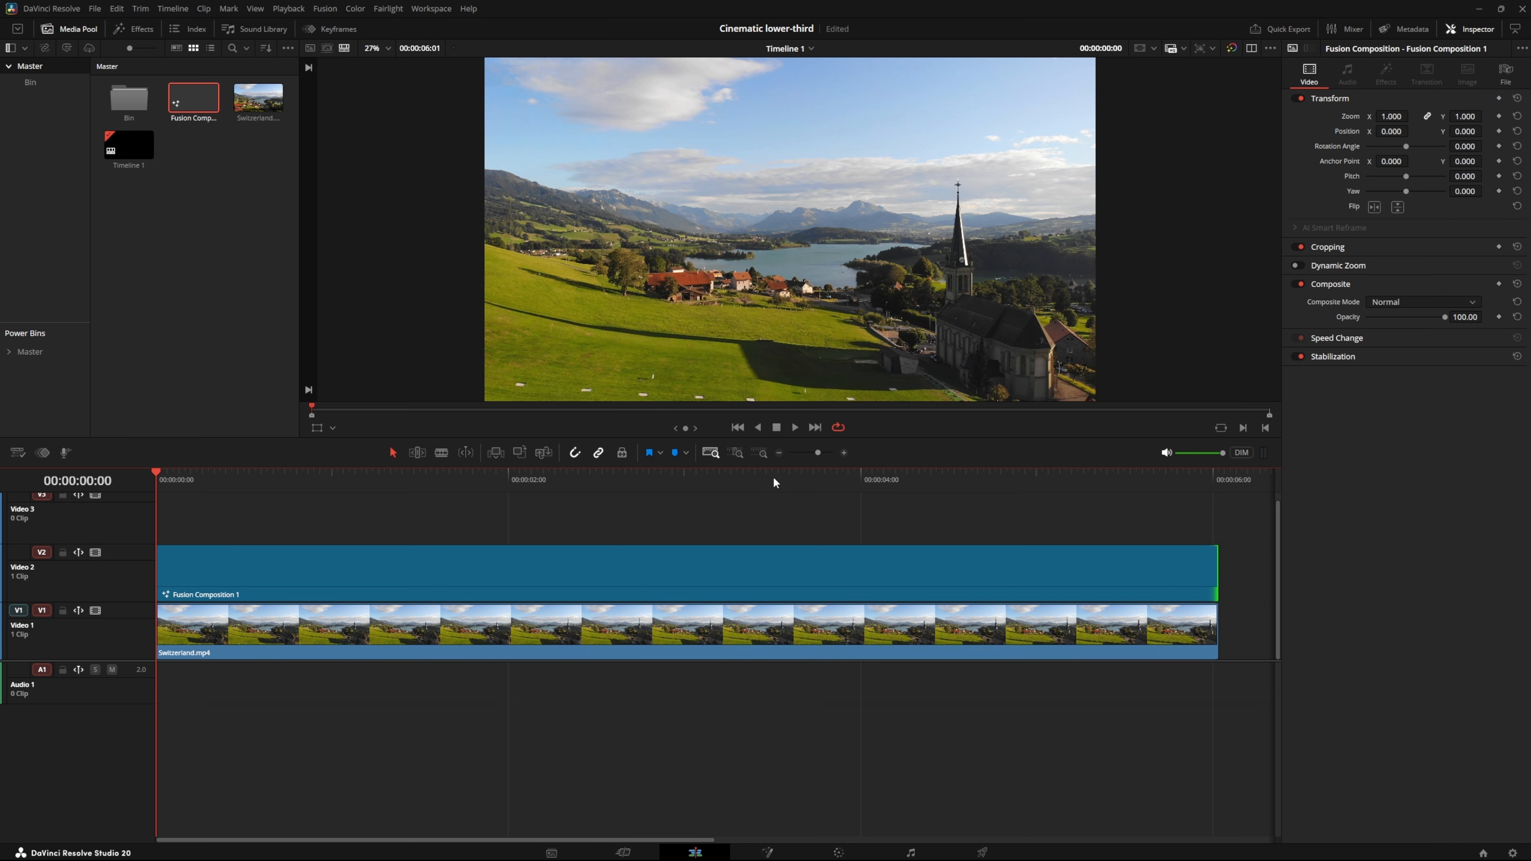
Play the timeline to check the lower third over the footage, and trim the Fusion composition's end to about 3.5 seconds
{"action": "left_click", "coordinate": [795, 428]}
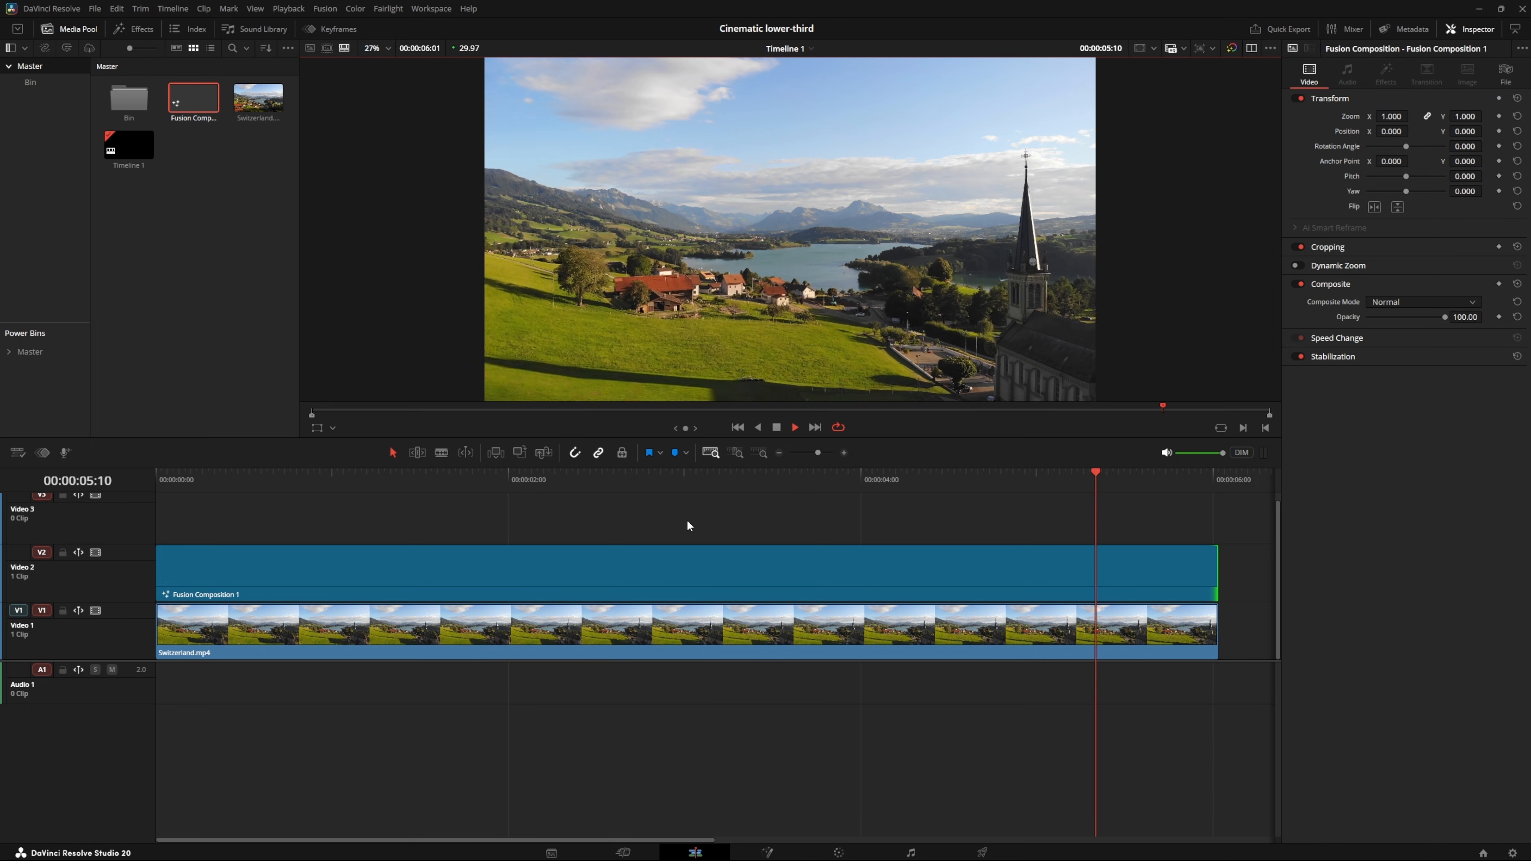
{"action": "left_click", "coordinate": [778, 429]}
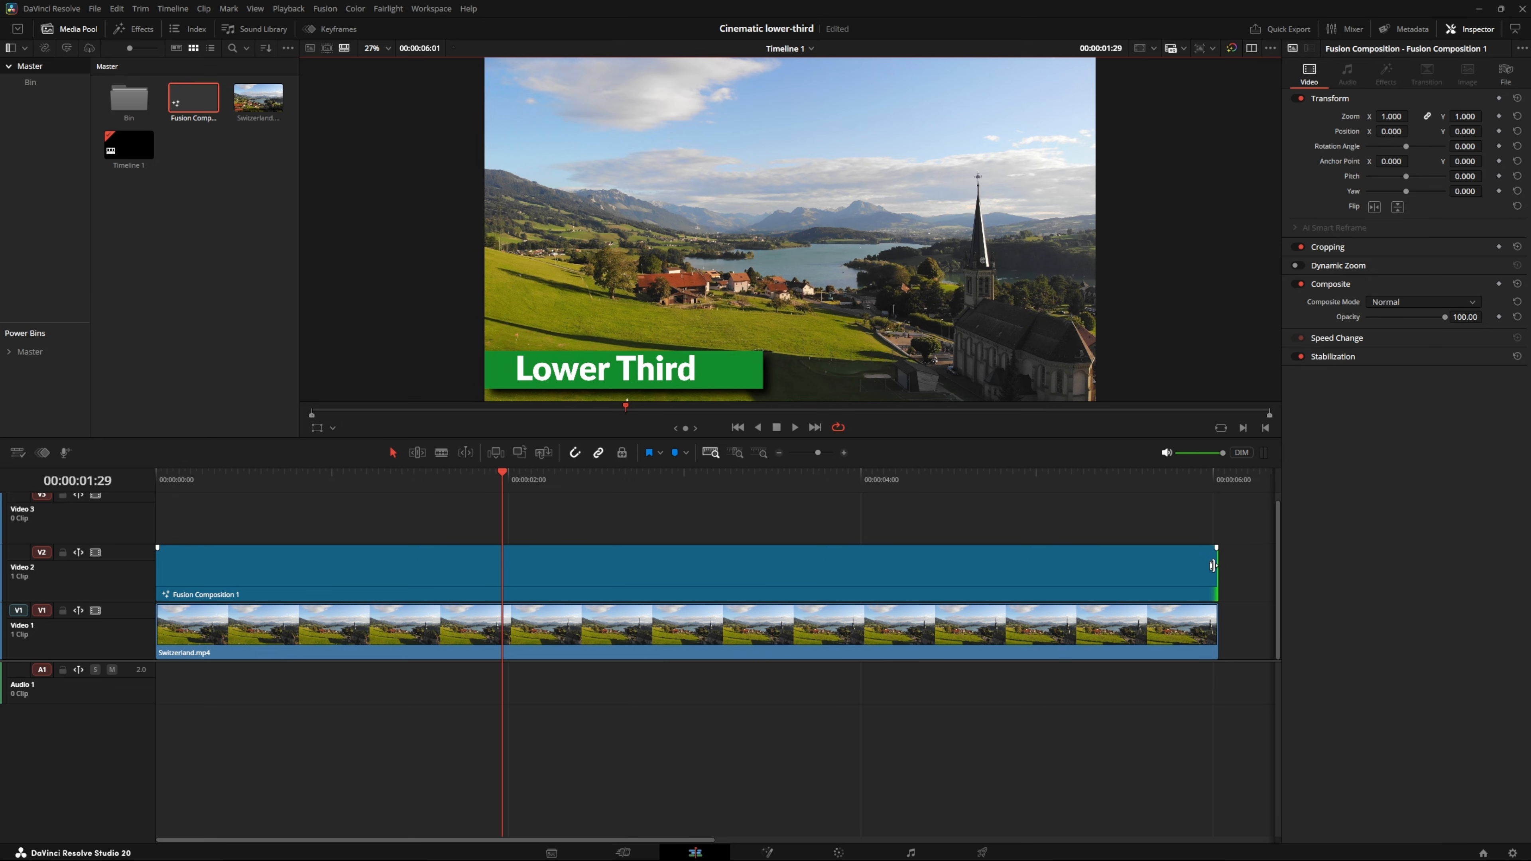
{"action": "left_click_drag", "start_coordinate": [1212, 566], "coordinate": [764, 569]}
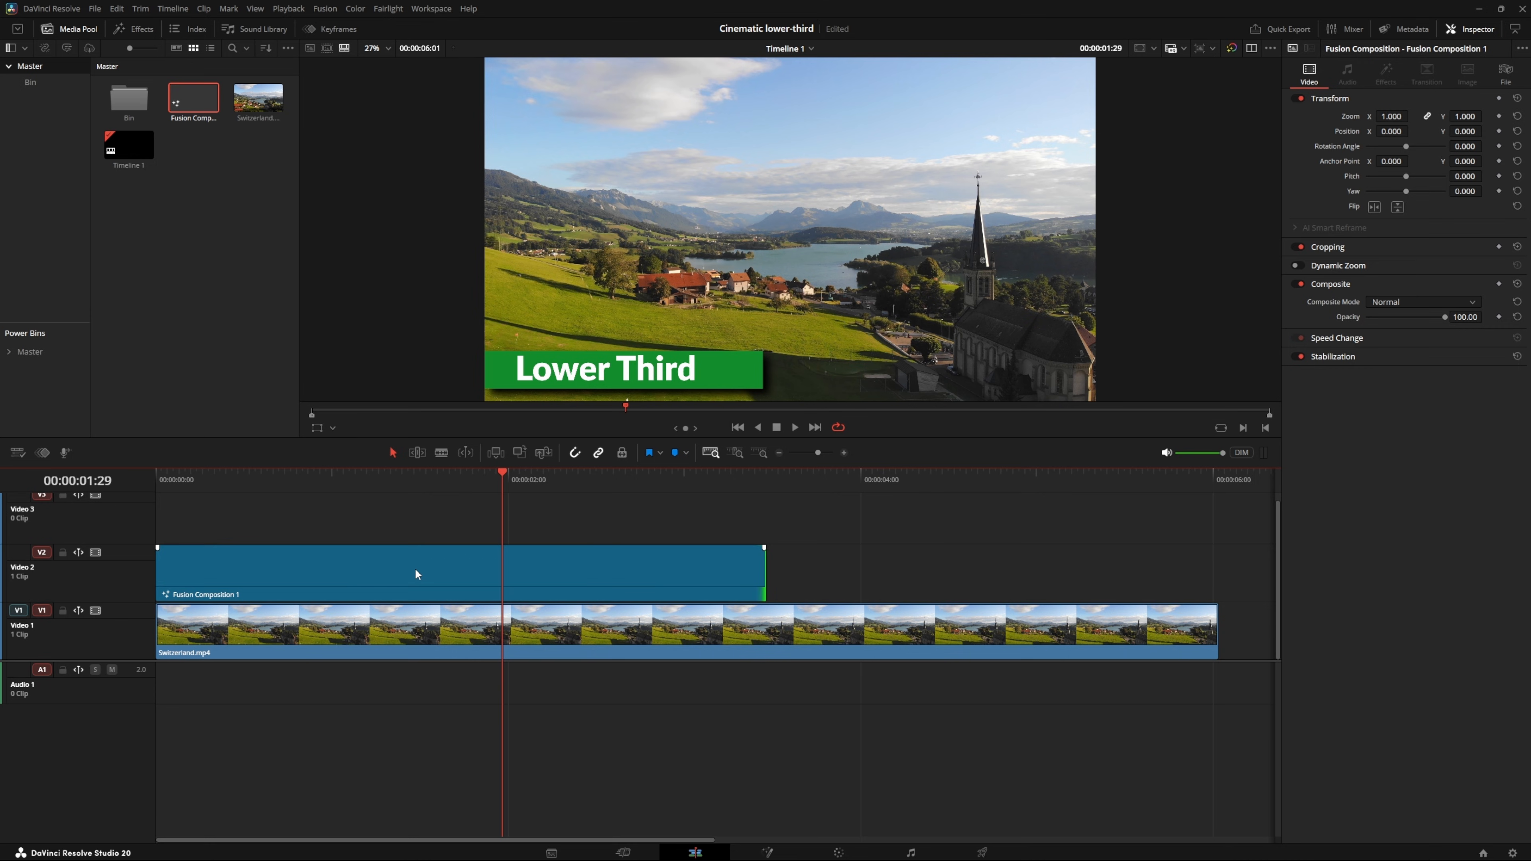